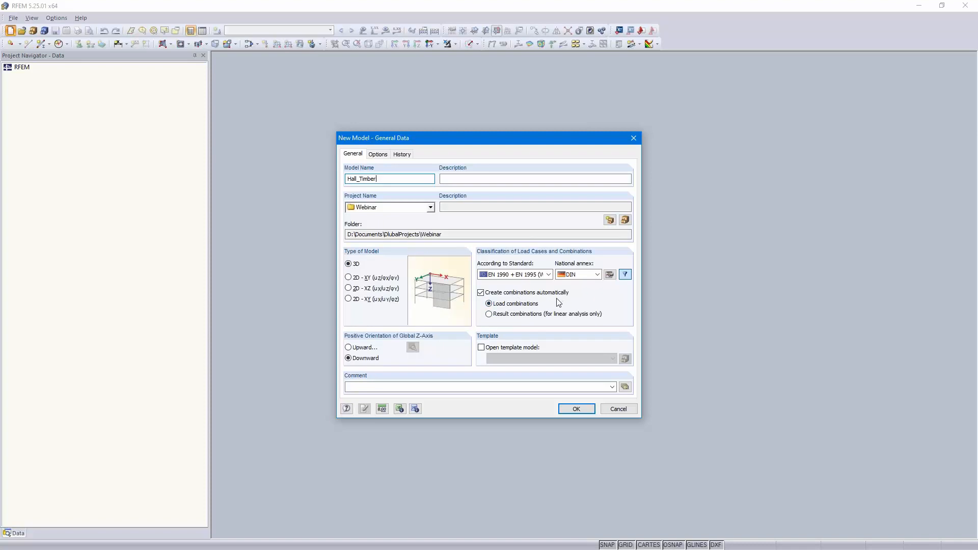
# - Classify load cases and combinations according to EN 1990 + EN 1995 (Wood) with the German DIN national annex
pyautogui.click(548, 275)
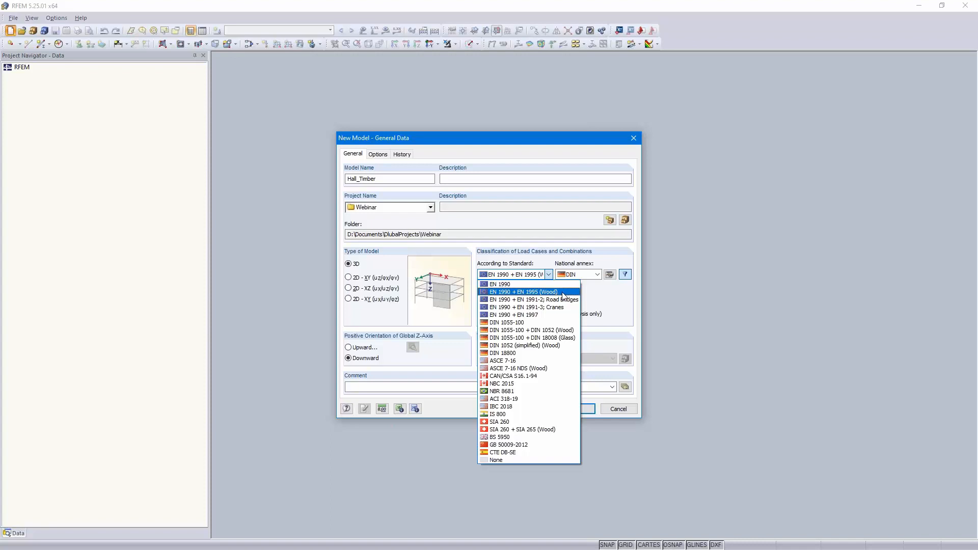
pyautogui.click(564, 292)
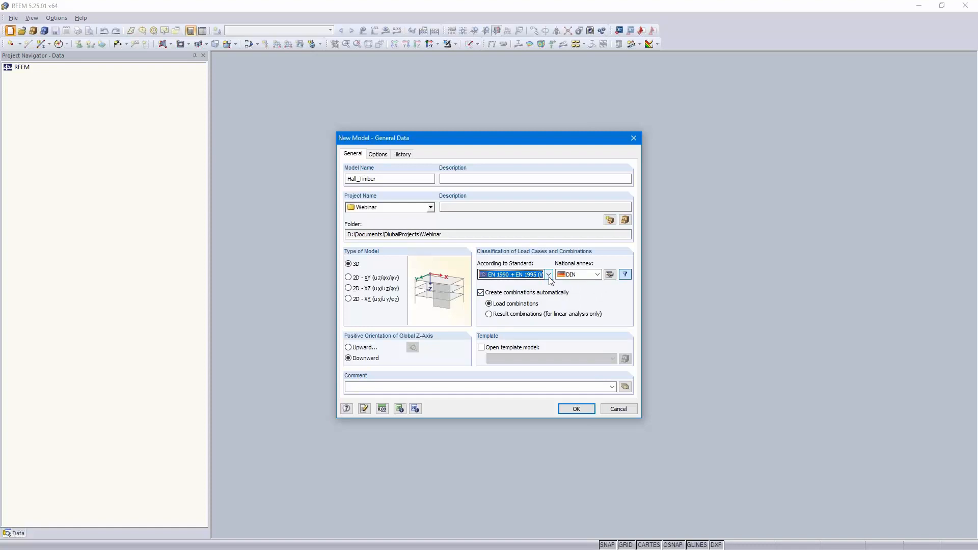
pyautogui.click(597, 275)
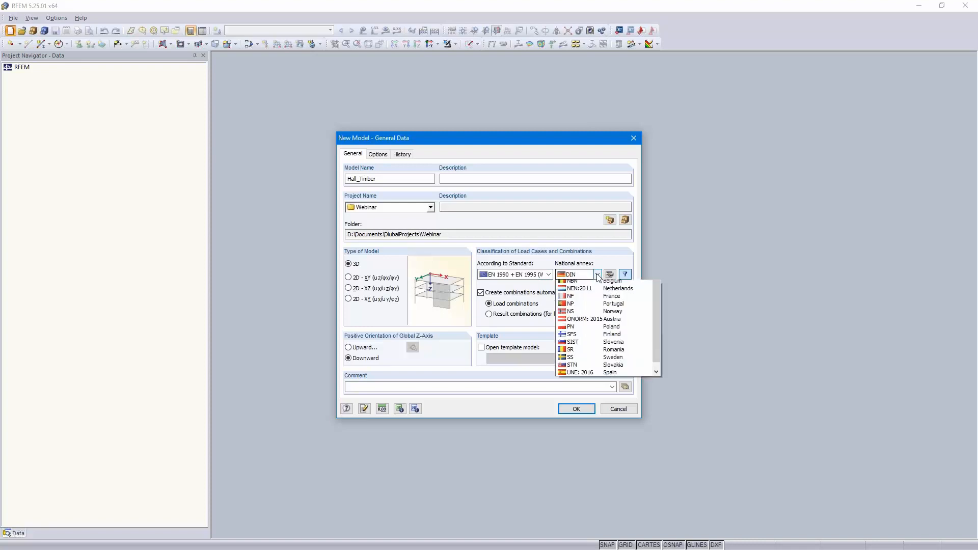
pyautogui.scroll(3, 601, 338)
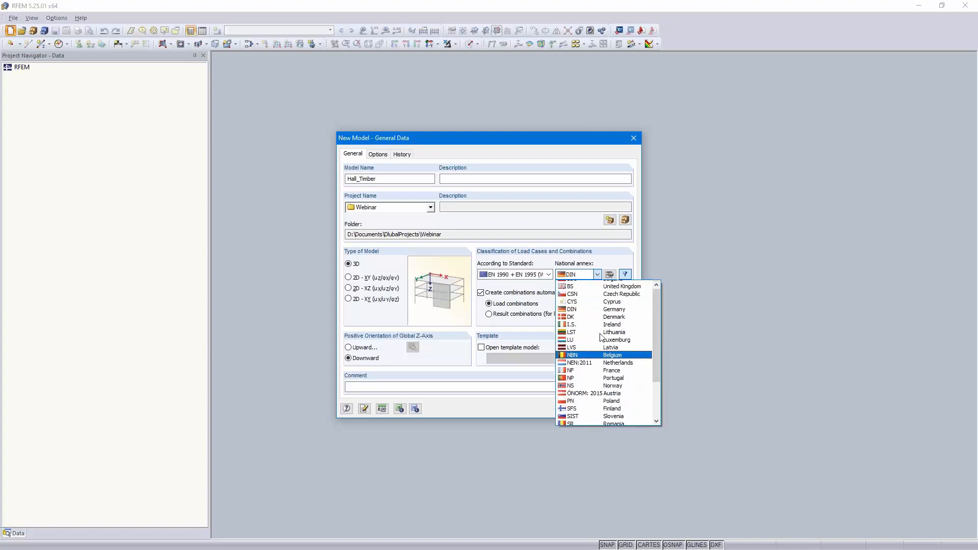
pyautogui.scroll(-3, 602, 338)
pyautogui.scroll(2, 601, 338)
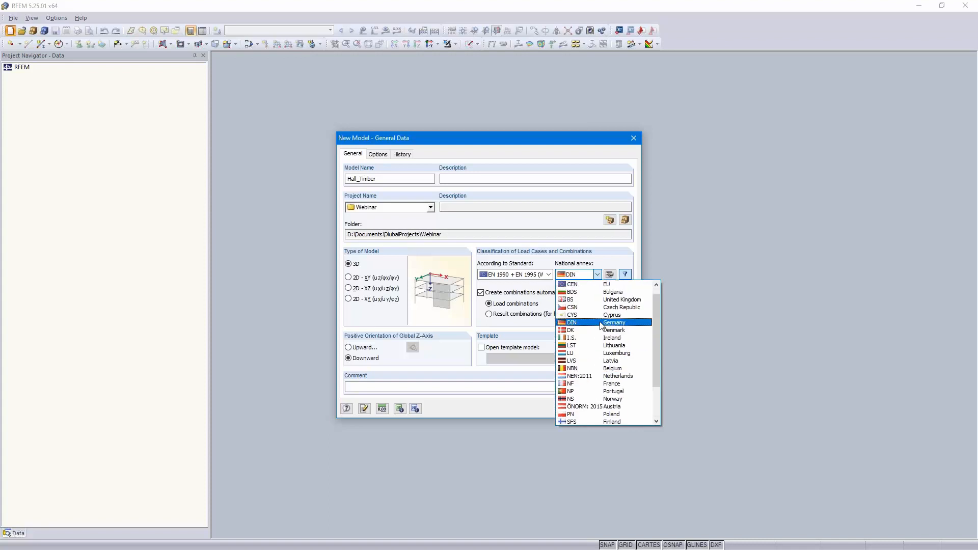
pyautogui.click(592, 331)
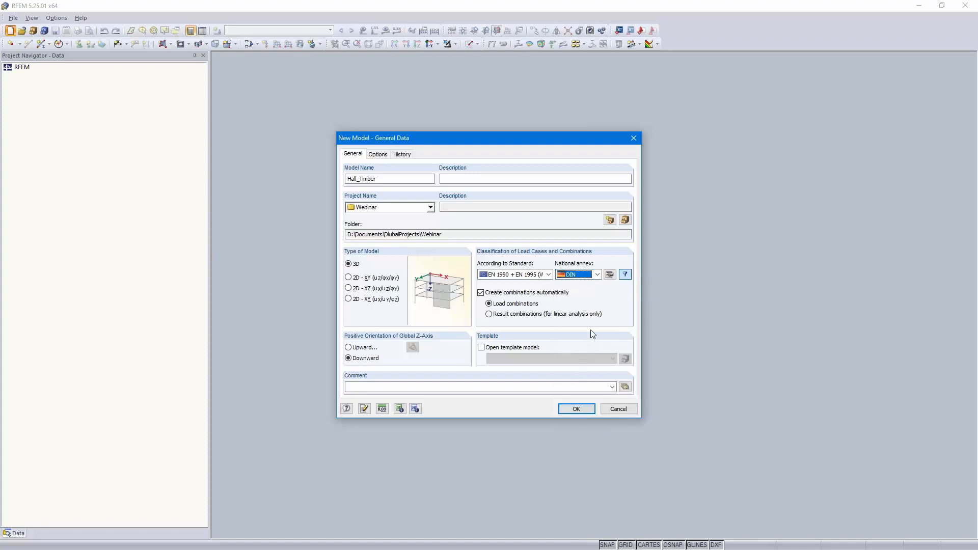
# - Base the timber deformation coefficient on Service Class 1 in the standard's coefficients and create the Hall_Timber model
pyautogui.click(610, 276)
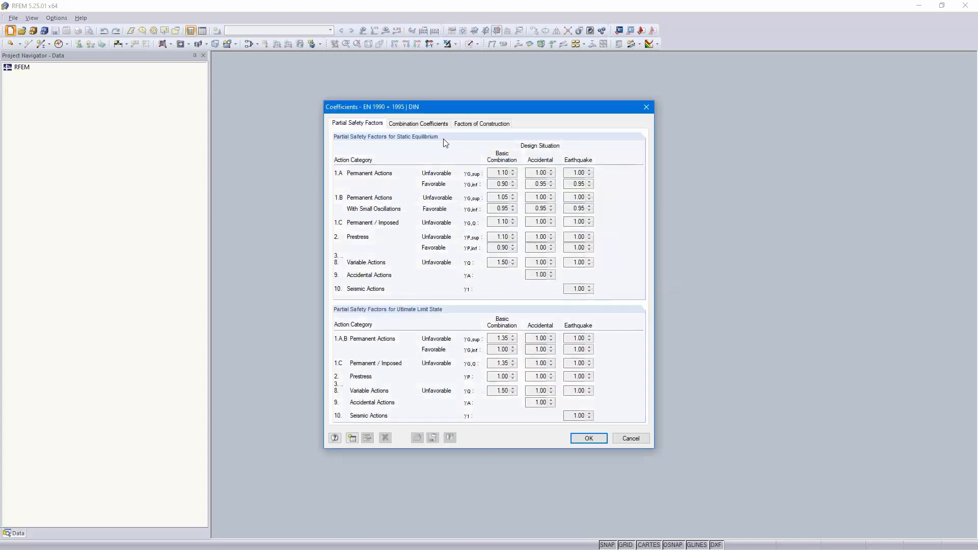
pyautogui.click(482, 124)
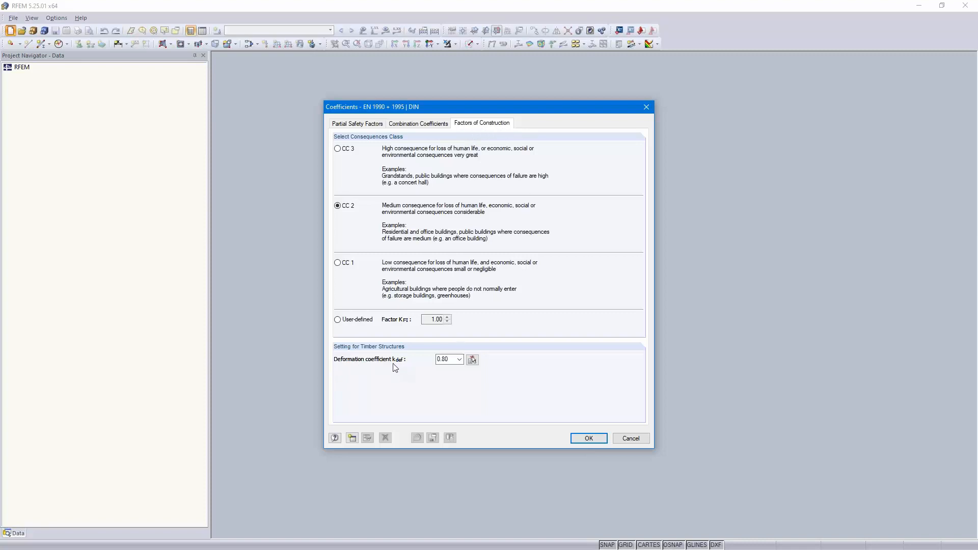
pyautogui.click(472, 360)
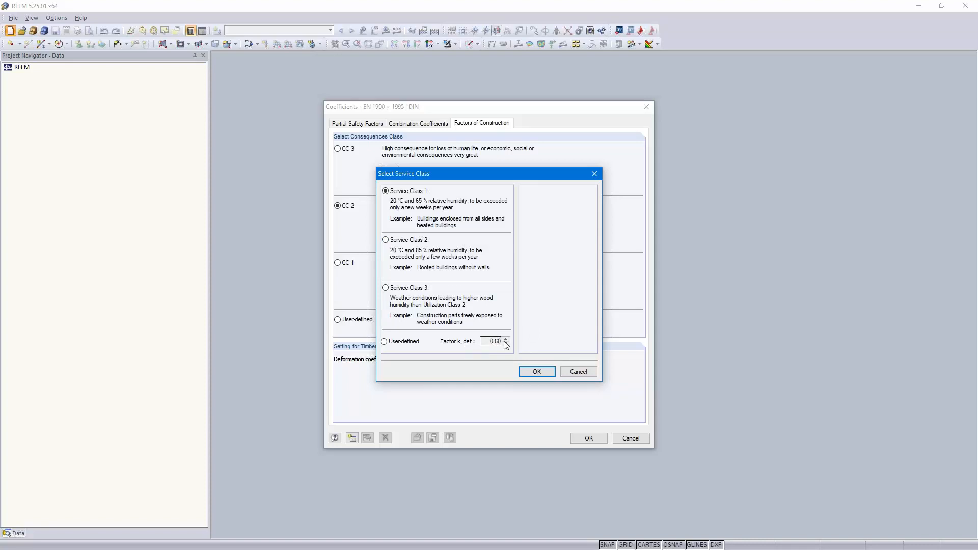
pyautogui.click(538, 372)
pyautogui.click(587, 439)
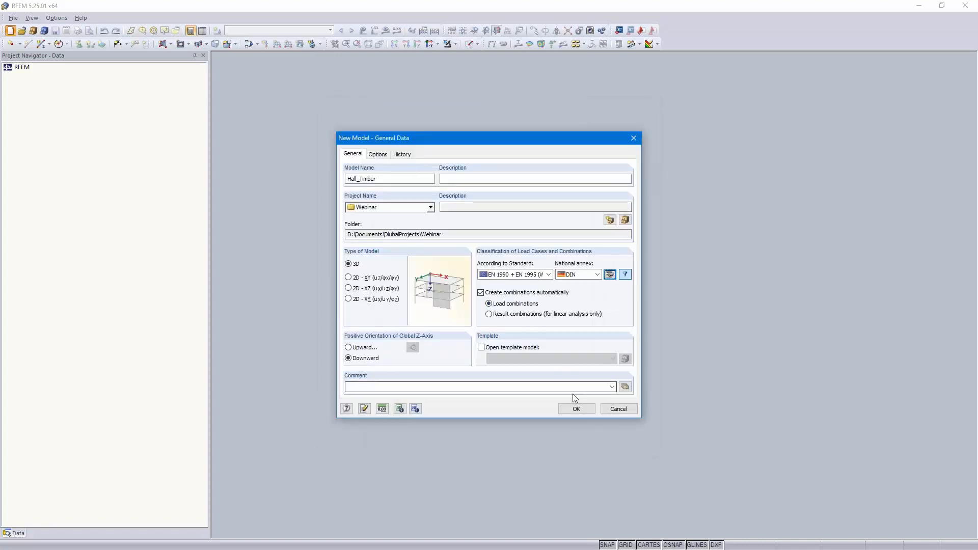
pyautogui.click(576, 409)
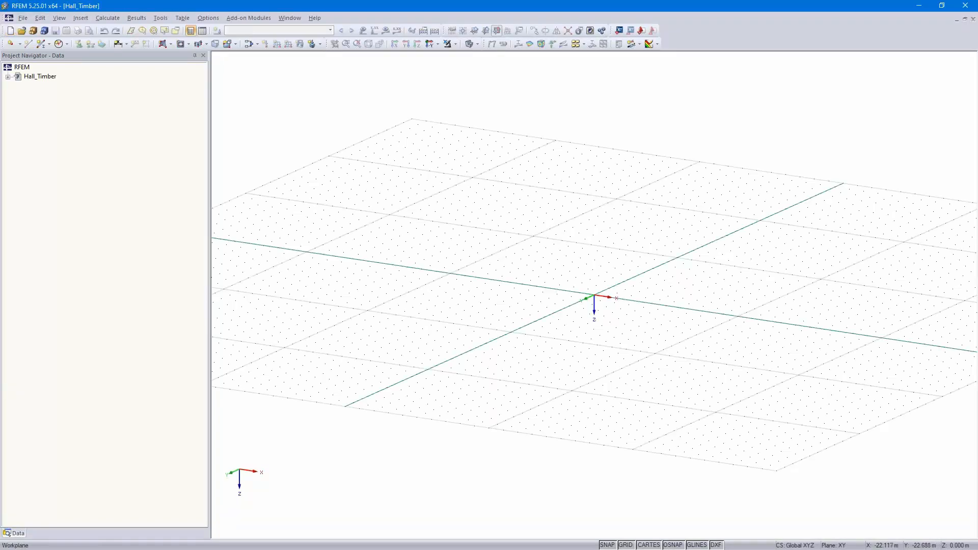
# - Make XZ the current work plane and view it straight on along the Y-axis
pyautogui.click(496, 31)
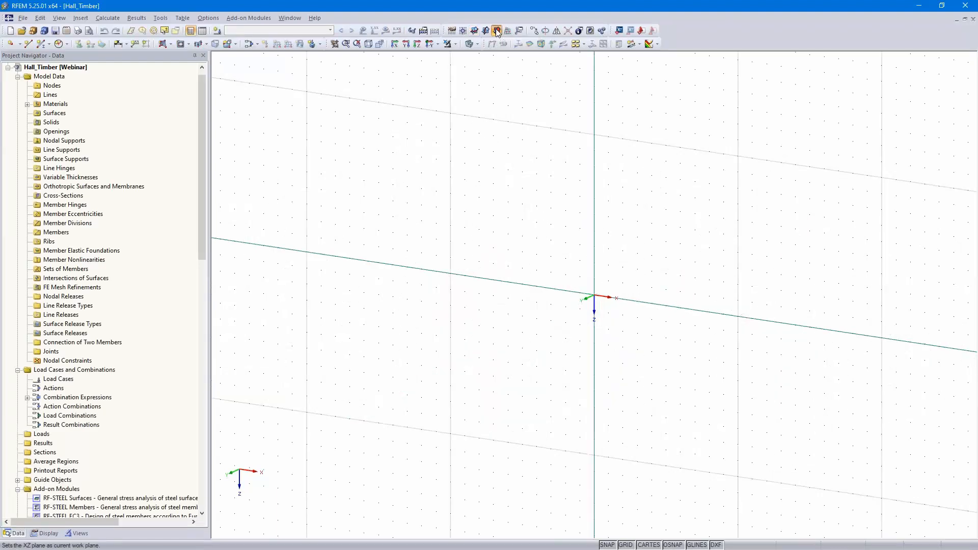
pyautogui.click(430, 46)
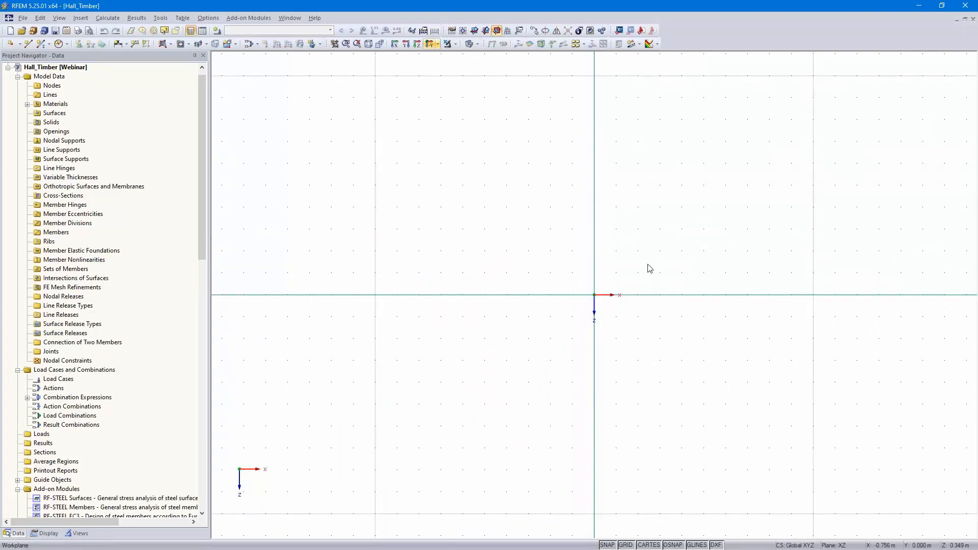
pyautogui.moveTo(671, 256); pyautogui.dragTo(456, 371, button='middle')
pyautogui.scroll(2, 457, 371)
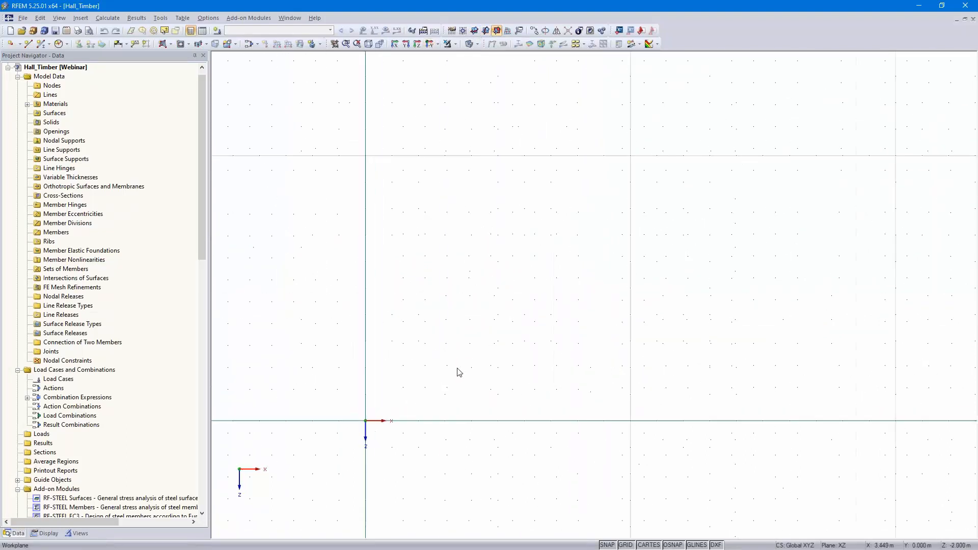
pyautogui.moveTo(505, 344); pyautogui.dragTo(553, 315, button='middle')
pyautogui.scroll(-1, 553, 315)
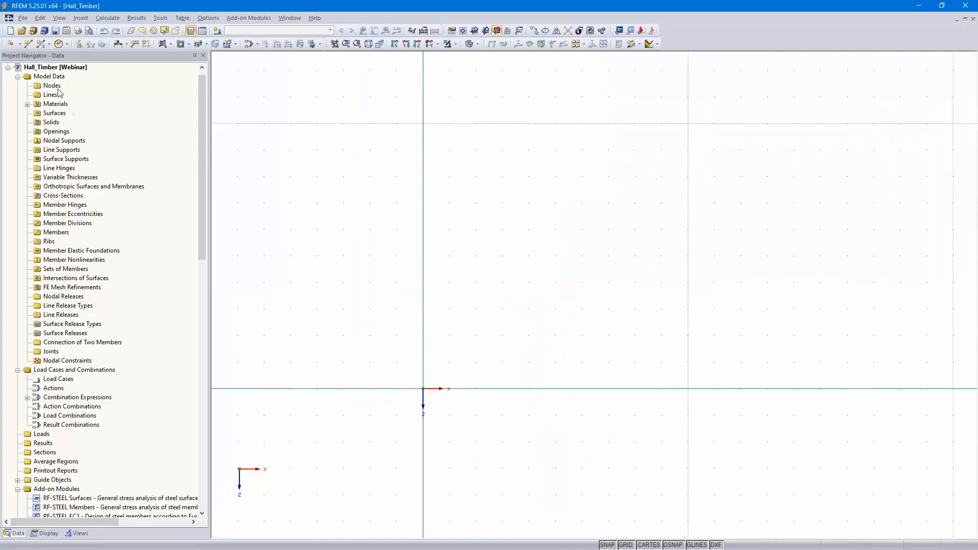
# - Start a new beam member and define its cross-section as a timber rectangle 160 mm wide and 700 mm high
pyautogui.click(40, 45)
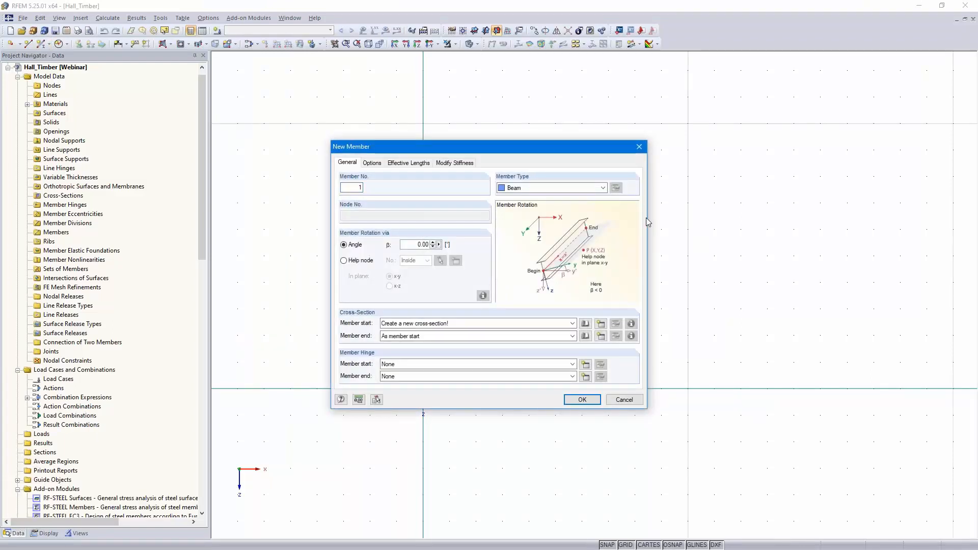
pyautogui.click(585, 324)
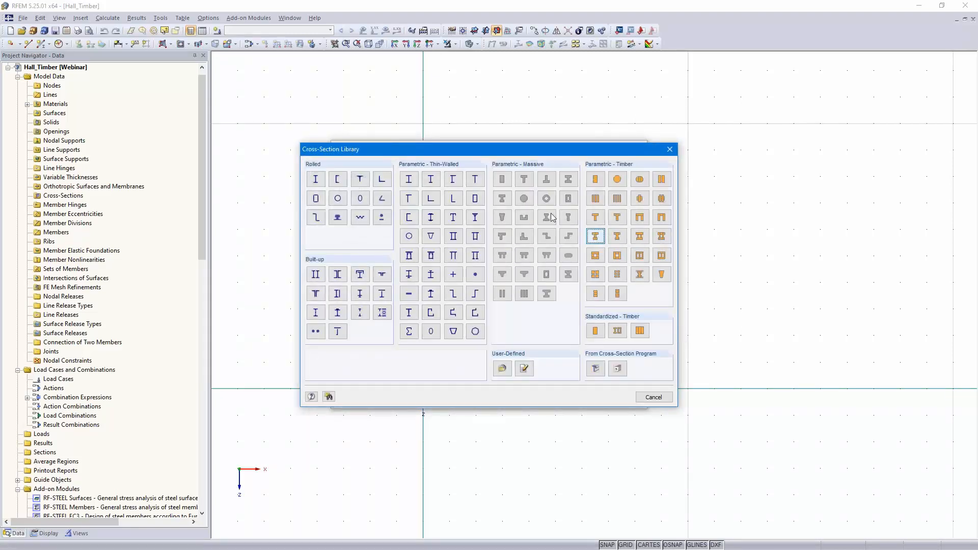
pyautogui.click(595, 179)
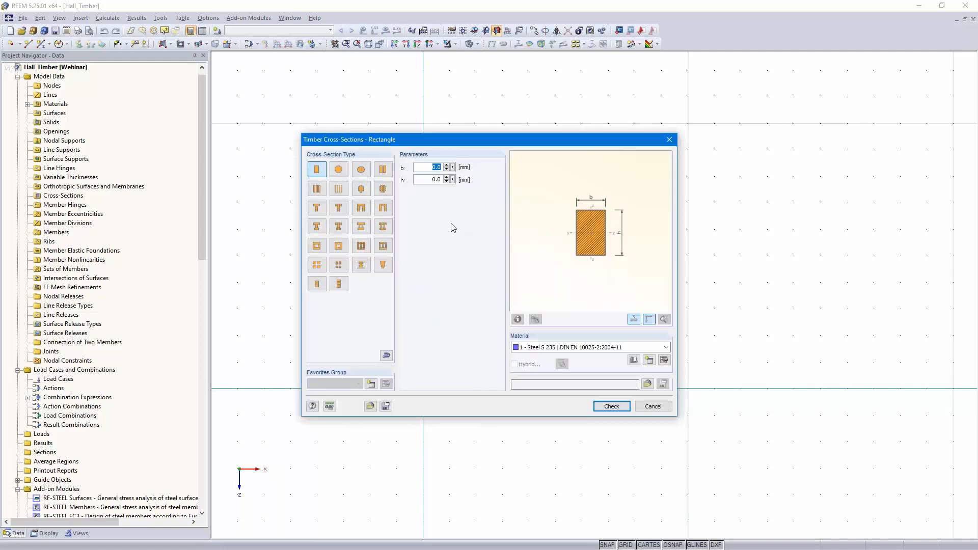
pyautogui.write('1')
pyautogui.click(439, 180)
pyautogui.write('7')
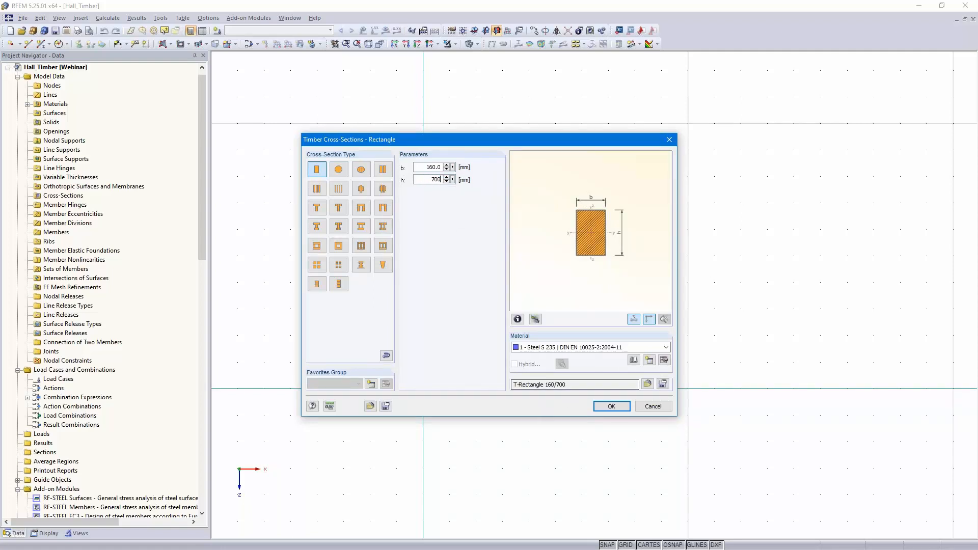
# - Assign Glulam Timber GL28c from the DIN EN standard group as the material of the rectangular cross-section
pyautogui.click(666, 348)
pyautogui.click(667, 349)
pyautogui.click(634, 360)
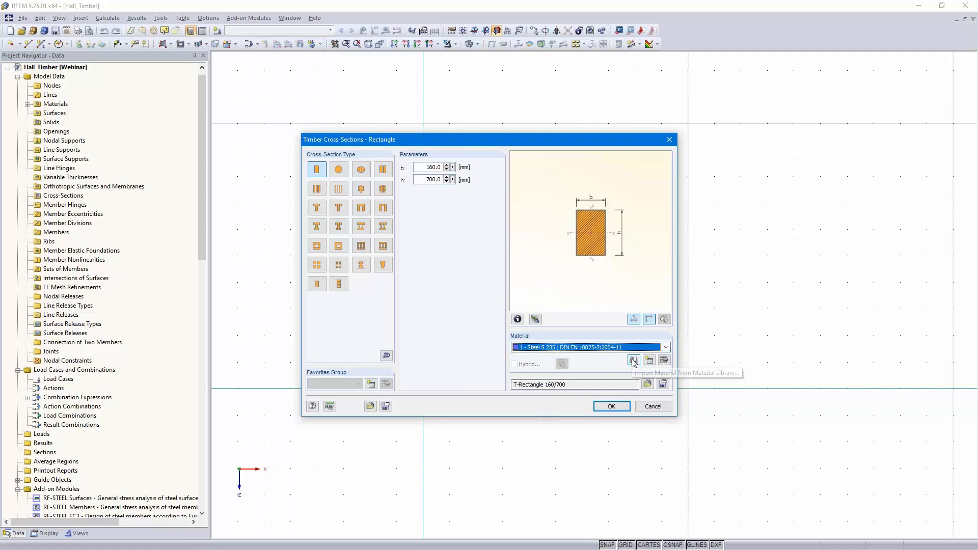
pyautogui.click(635, 360)
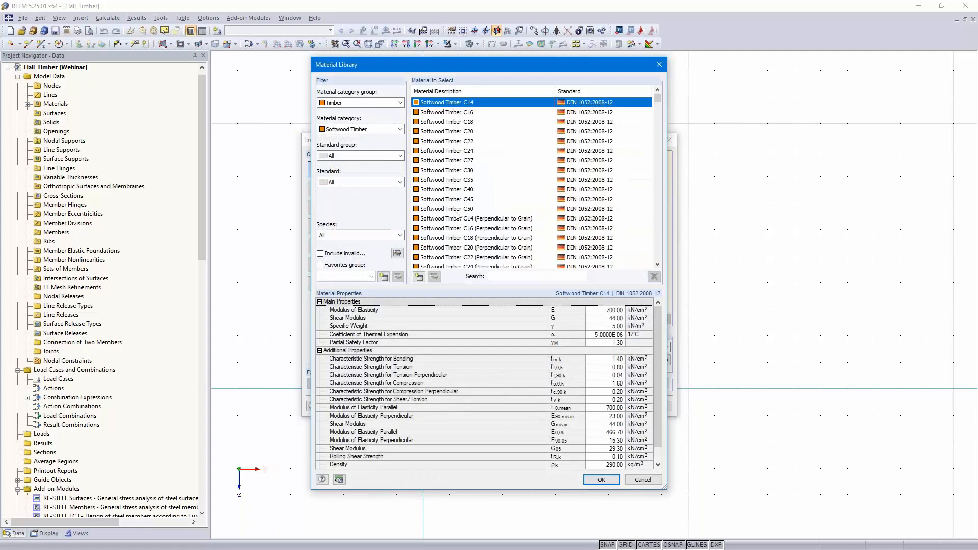
pyautogui.click(400, 130)
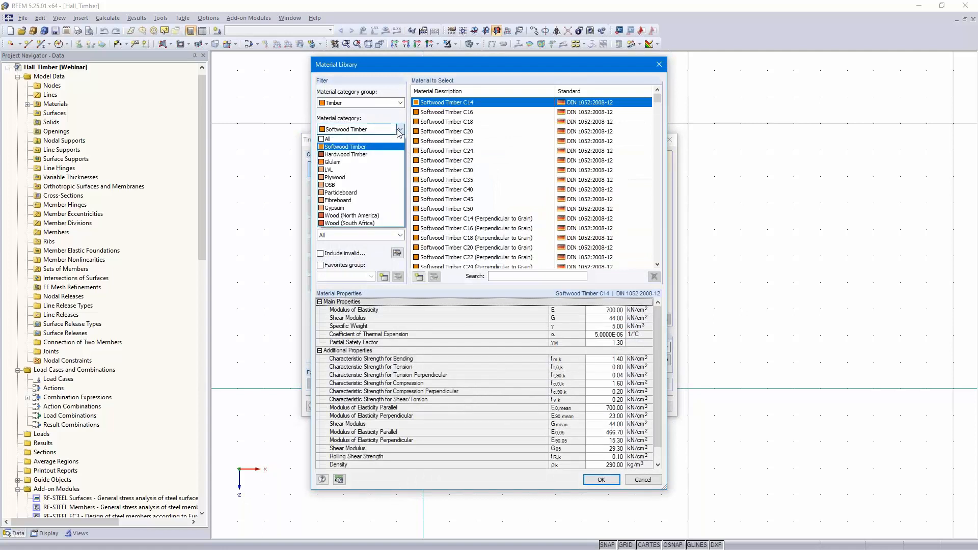
pyautogui.click(371, 162)
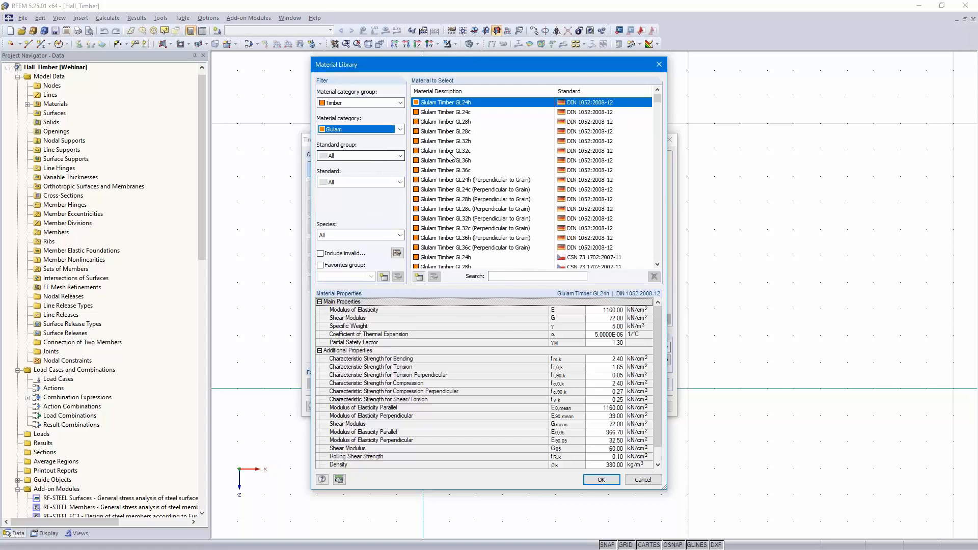
pyautogui.click(390, 157)
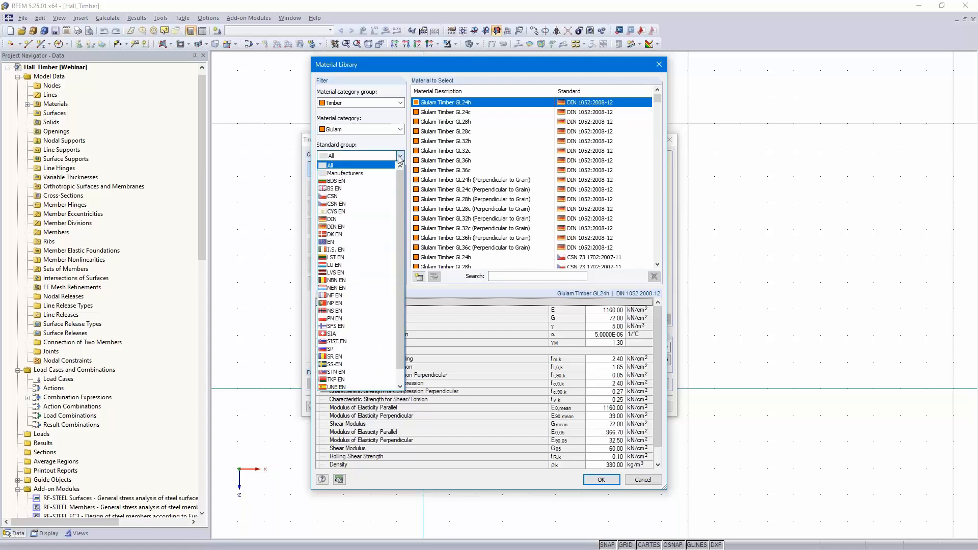
pyautogui.click(362, 228)
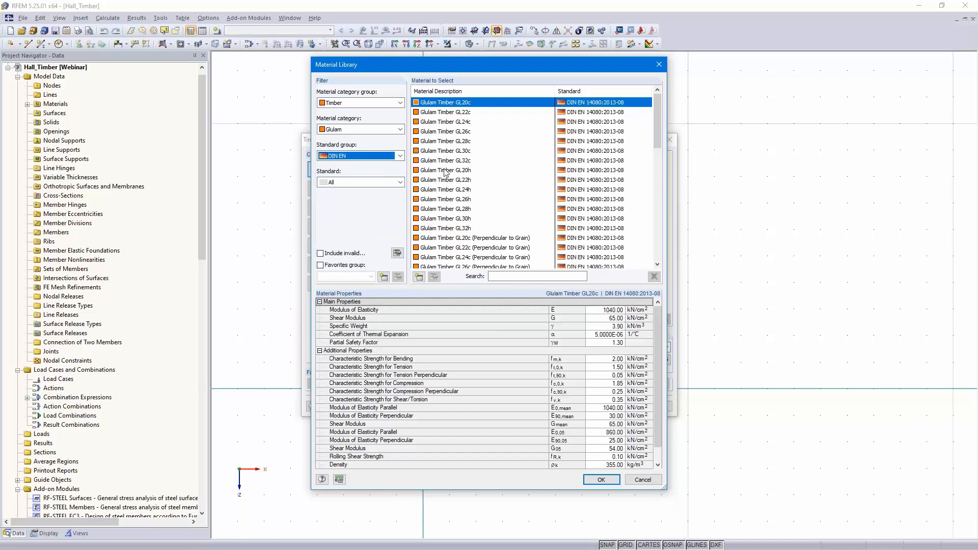
pyautogui.click(461, 142)
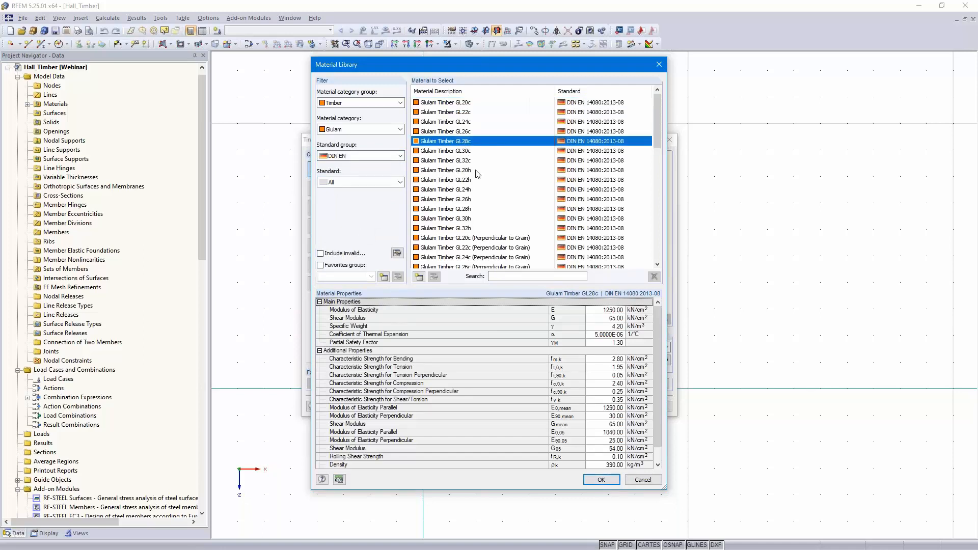
pyautogui.click(602, 481)
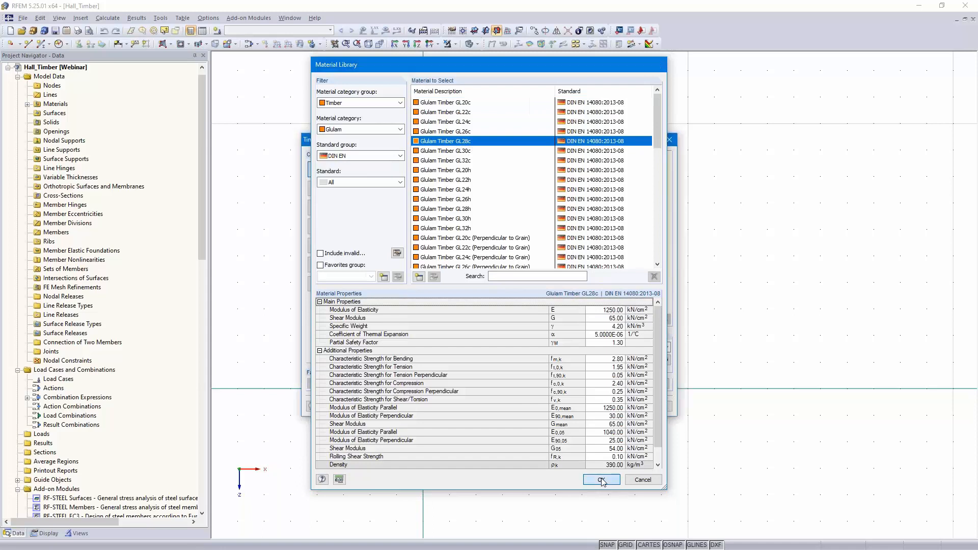
pyautogui.click(606, 406)
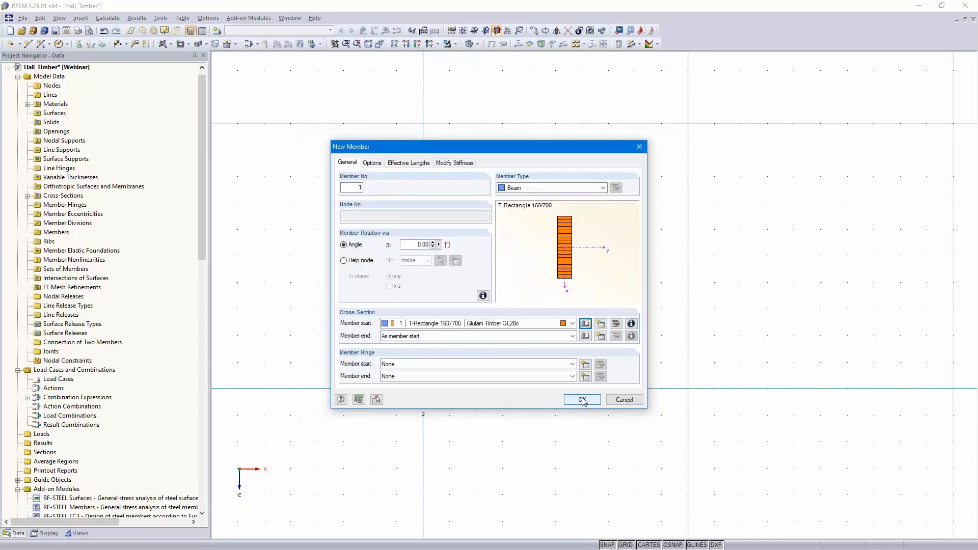
# - Draw a 5 m column from the origin up to Z -5 m and a rafter from its top to X 10 m, Z -6 m
pyautogui.click(582, 400)
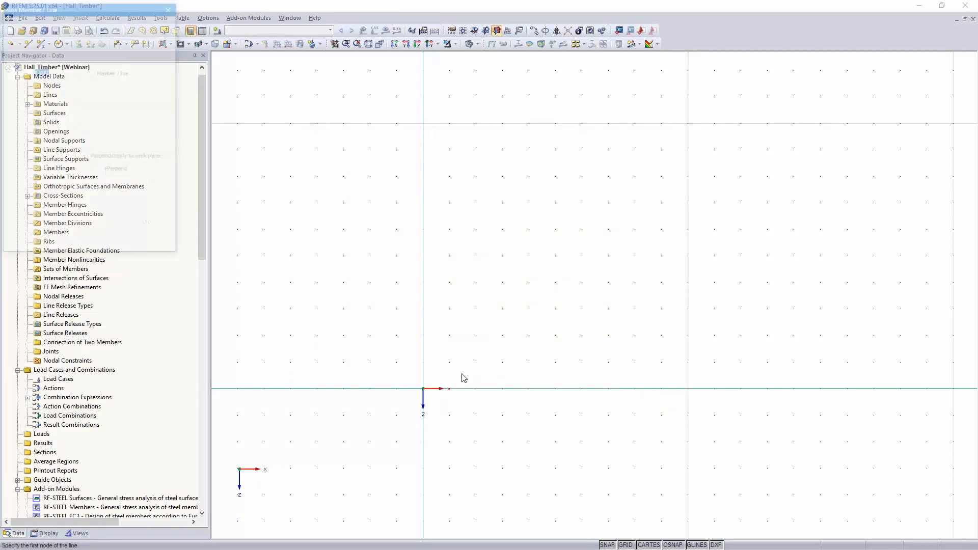
pyautogui.click(423, 388)
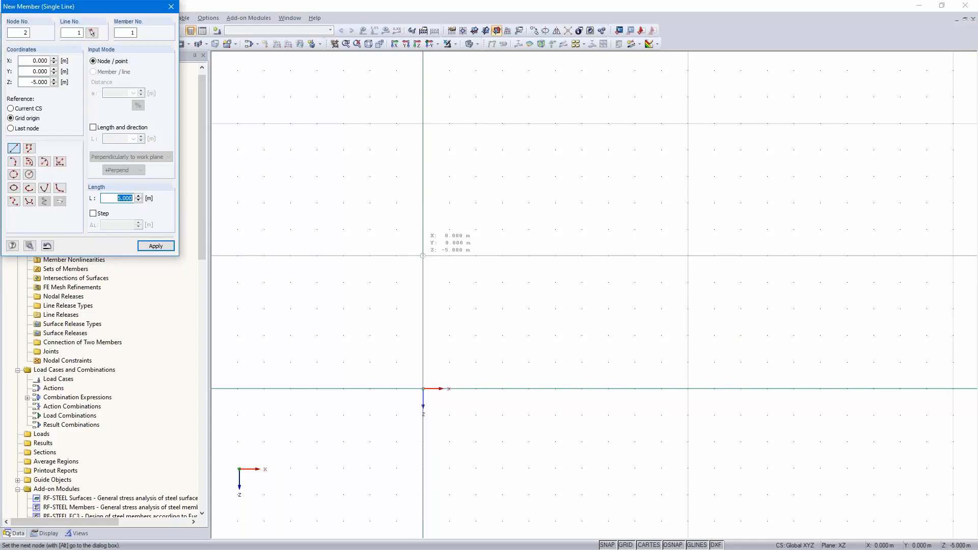
pyautogui.click(423, 256)
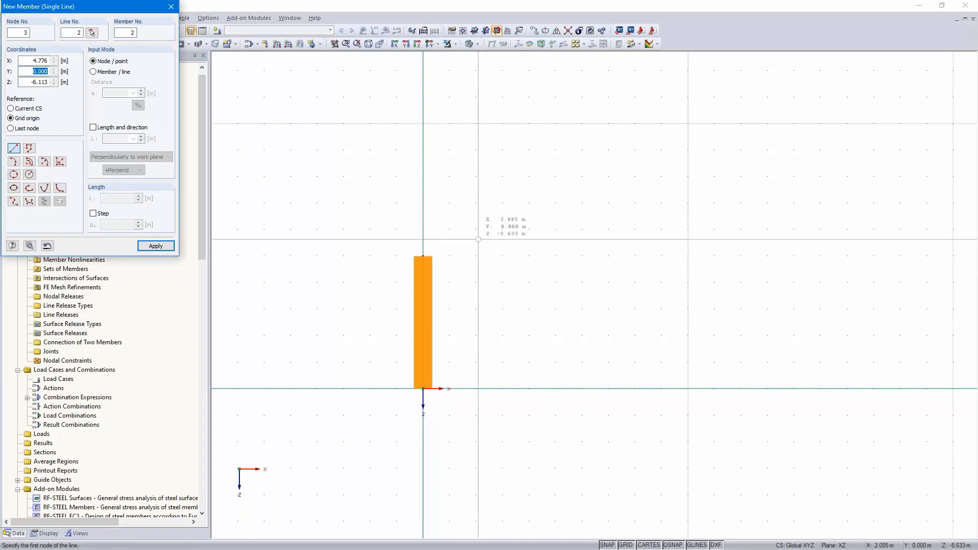
pyautogui.click(423, 255)
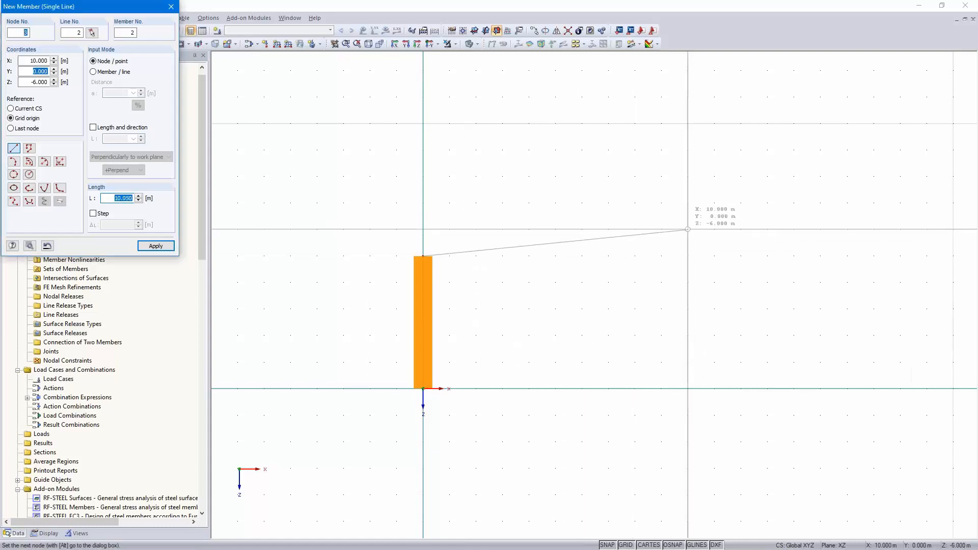
pyautogui.click(688, 228)
pyautogui.press('Escape')
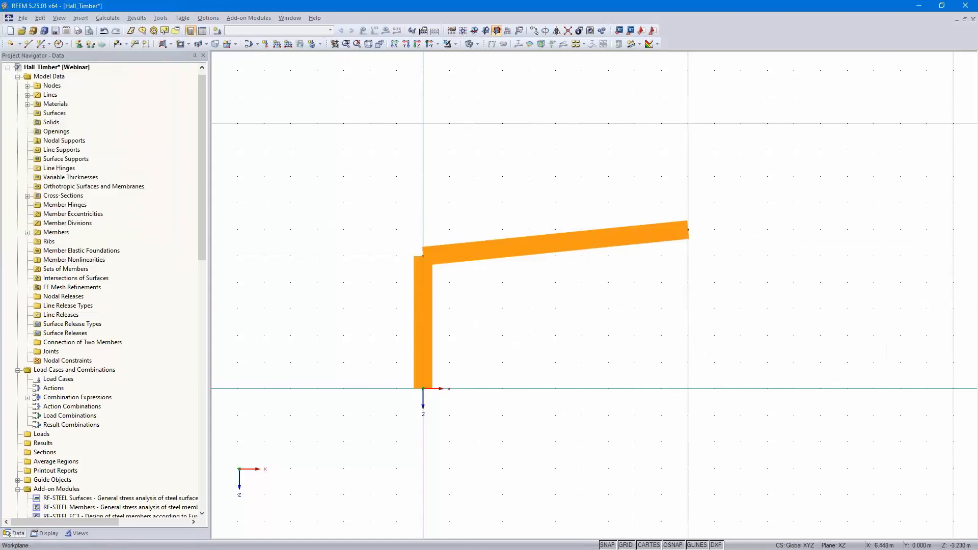
# - Add a new member hinge in local axes, released in φy and φz, at the start of the rafter
pyautogui.doubleClick(524, 246)
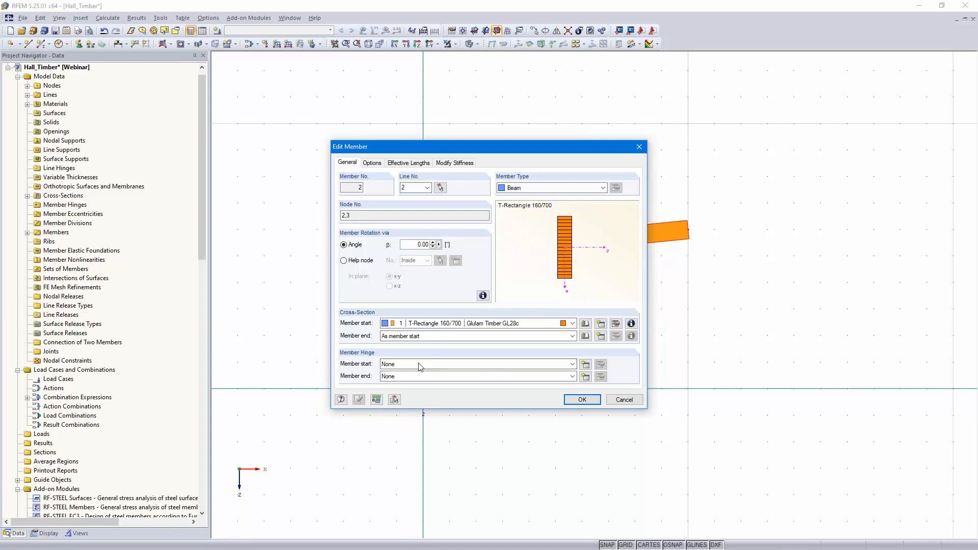
pyautogui.click(585, 365)
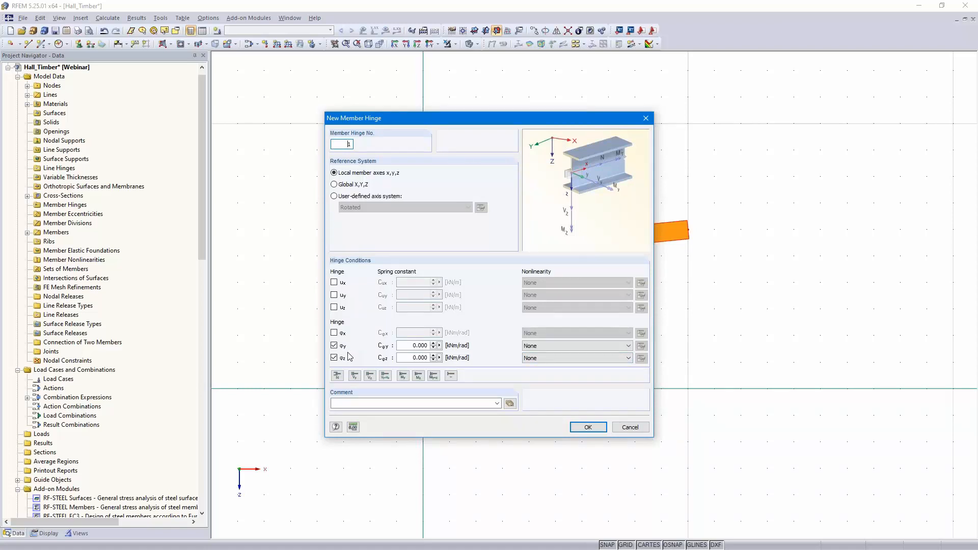
pyautogui.click(587, 427)
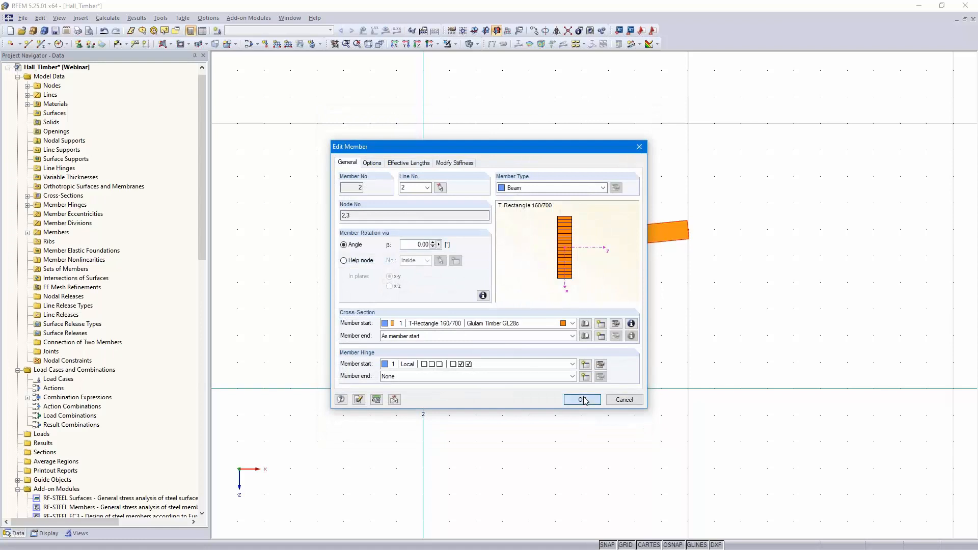
pyautogui.click(583, 400)
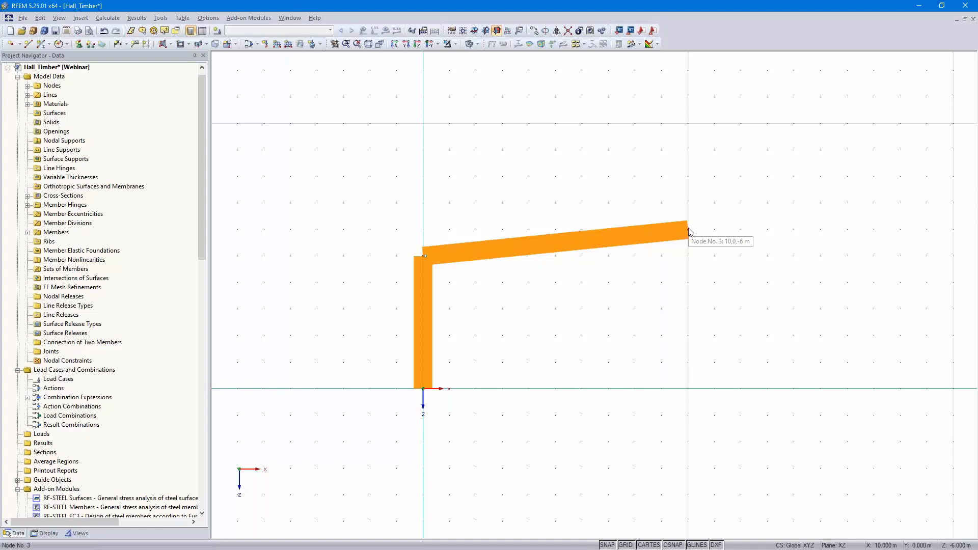
# - Divide the rafter at mid-length with one intermediate node
pyautogui.rightClick(555, 242)
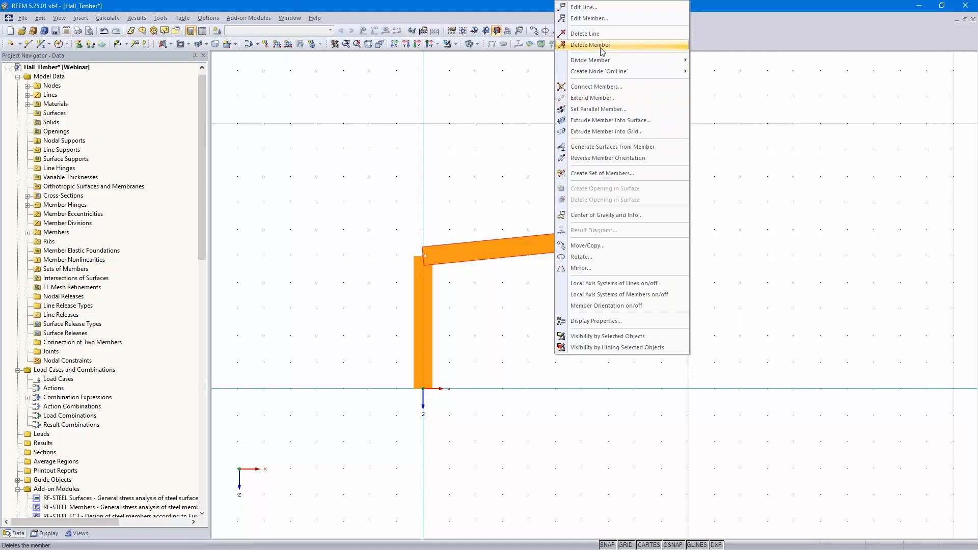
pyautogui.moveTo(616, 61)
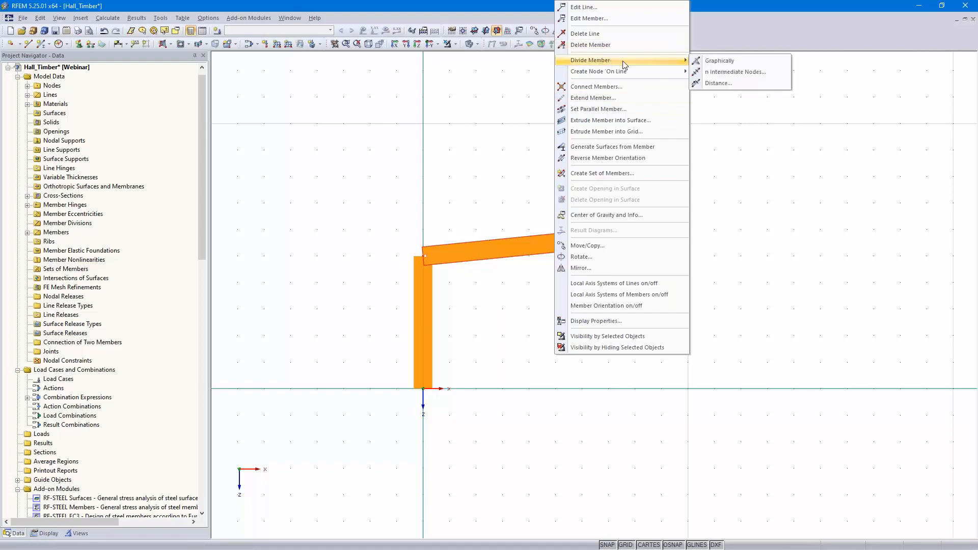
pyautogui.click(738, 72)
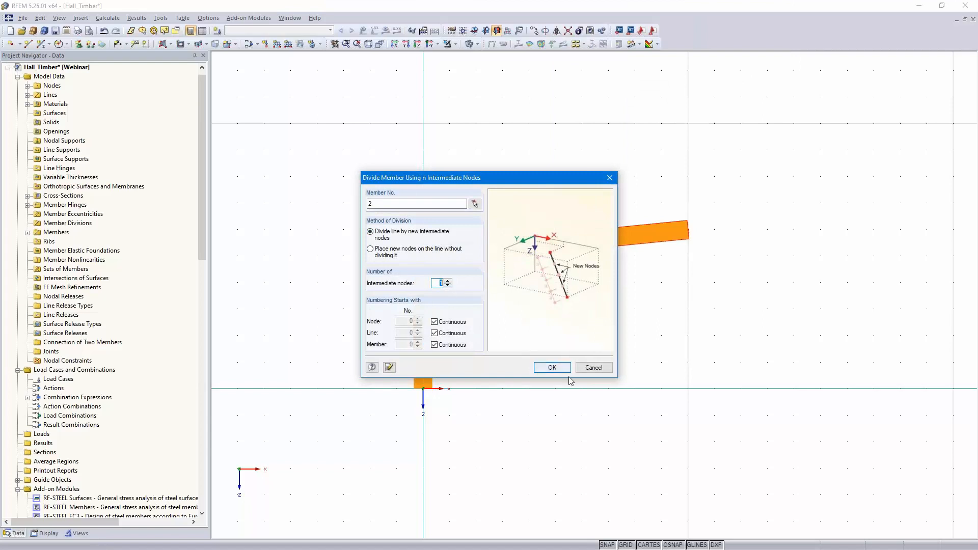
pyautogui.click(551, 367)
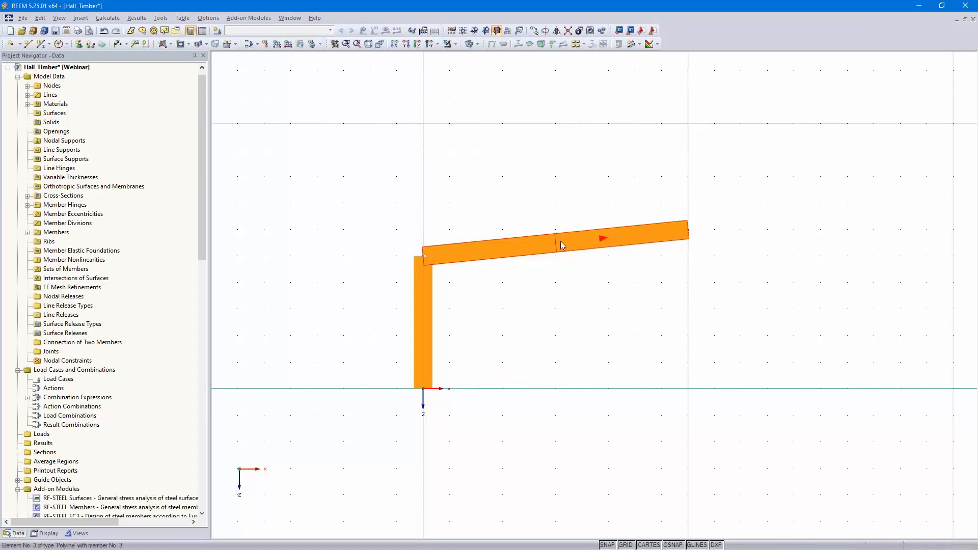
# - Divide the lower rafter half by distance, placing the new node 1.5 m from the member start
pyautogui.rightClick(466, 252)
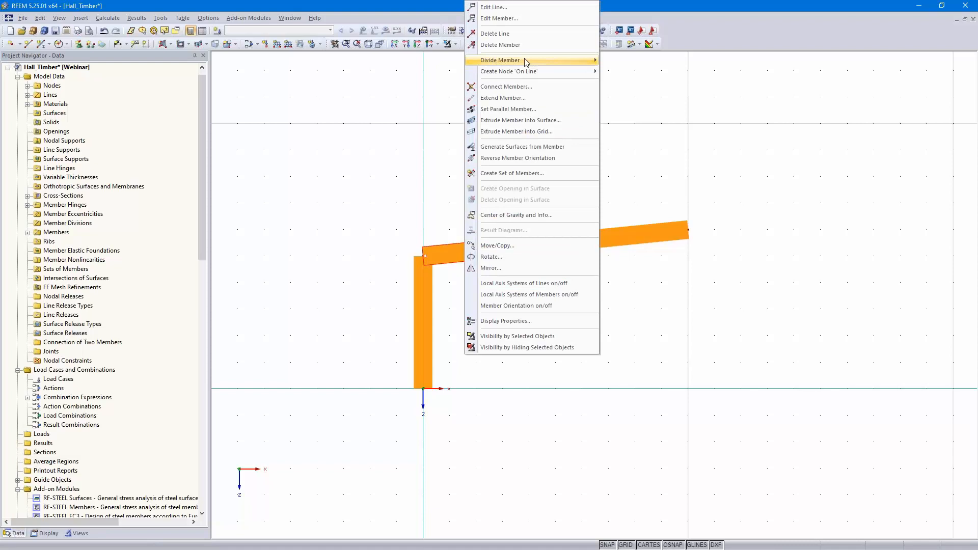
pyautogui.moveTo(526, 61)
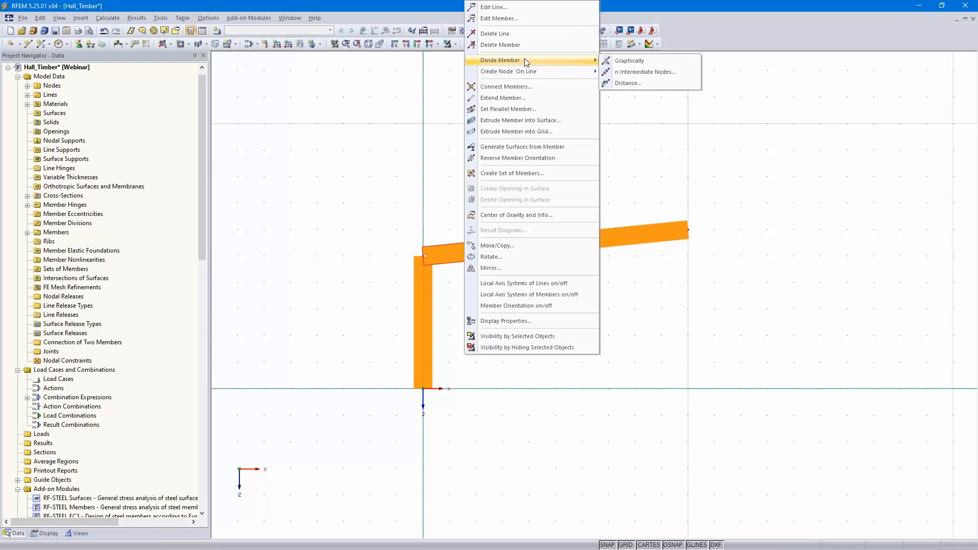
pyautogui.click(653, 84)
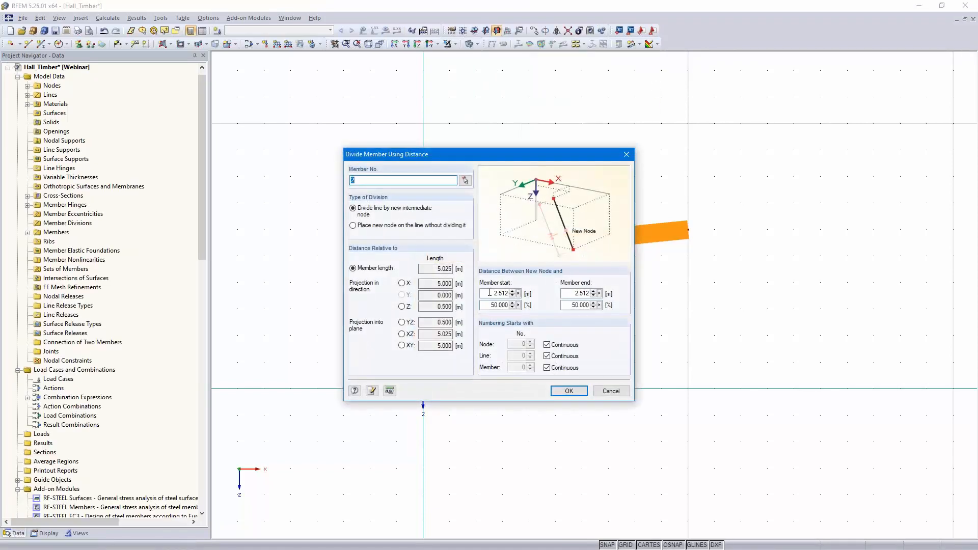
pyautogui.doubleClick(494, 293)
pyautogui.write('1.5')
pyautogui.click(569, 391)
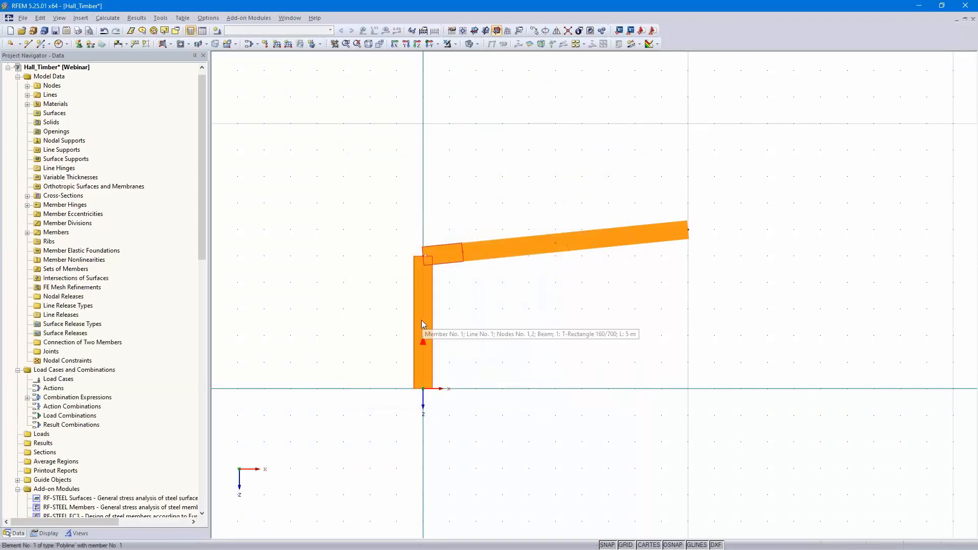
# - Divide the column by distance, placing the new node 1.5 m from the member end
pyautogui.rightClick(422, 321)
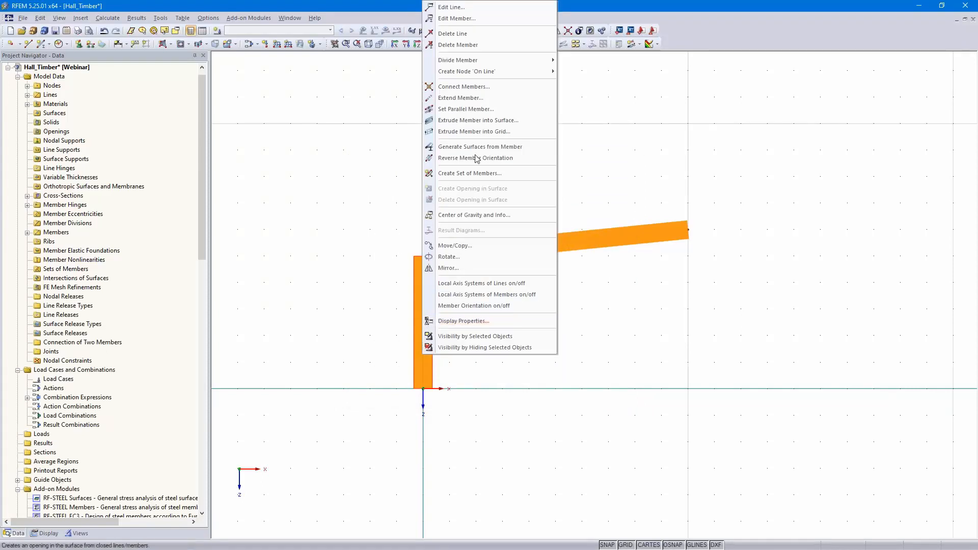
pyautogui.moveTo(535, 61)
pyautogui.click(587, 83)
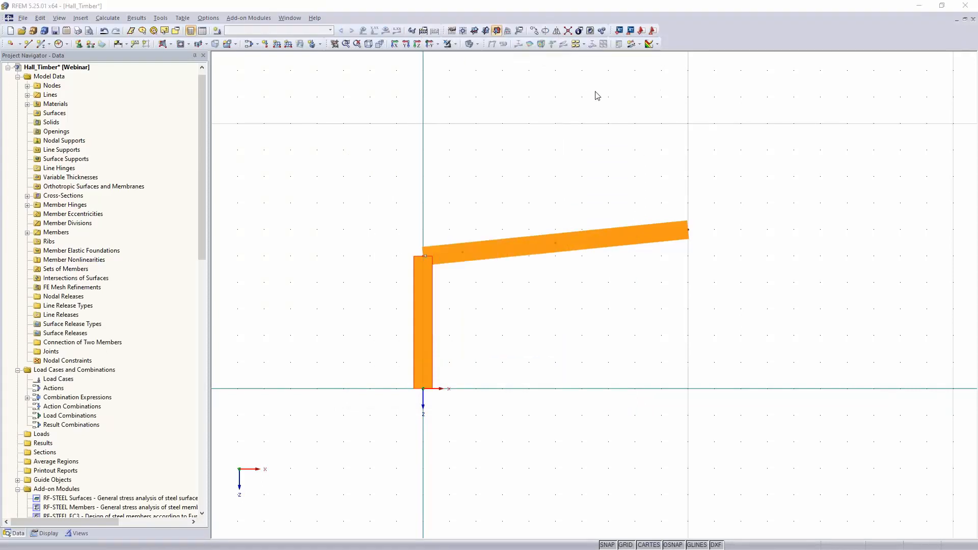
pyautogui.doubleClick(579, 293)
pyautogui.write('1')
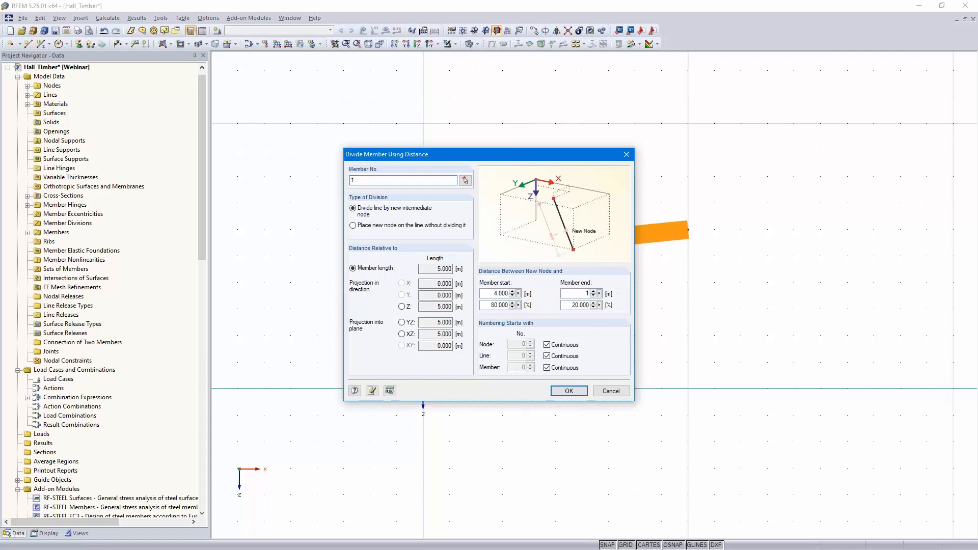
pyautogui.write('.5')
pyautogui.click(569, 391)
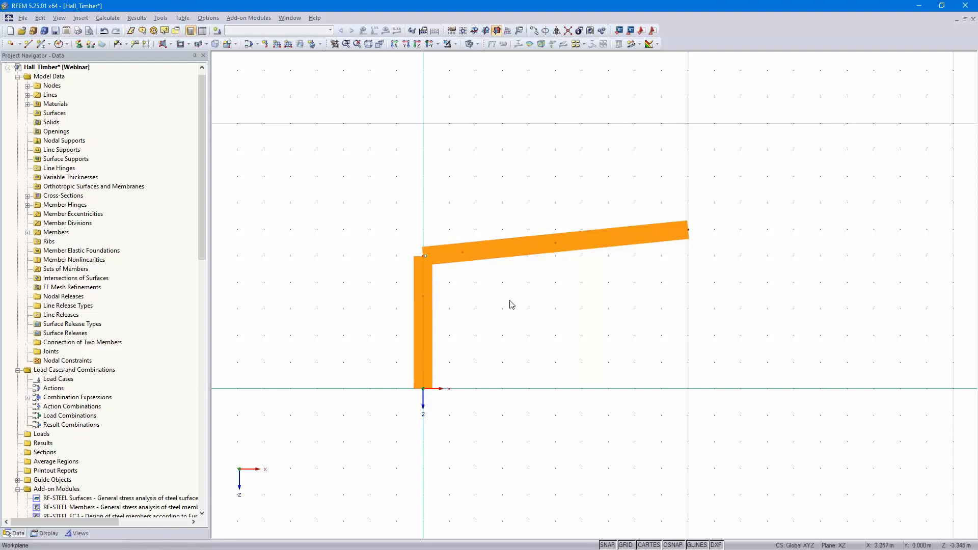
# - Start a new member and define its cross-section as a timber rectangle 160 mm wide and 160 mm high
pyautogui.click(42, 46)
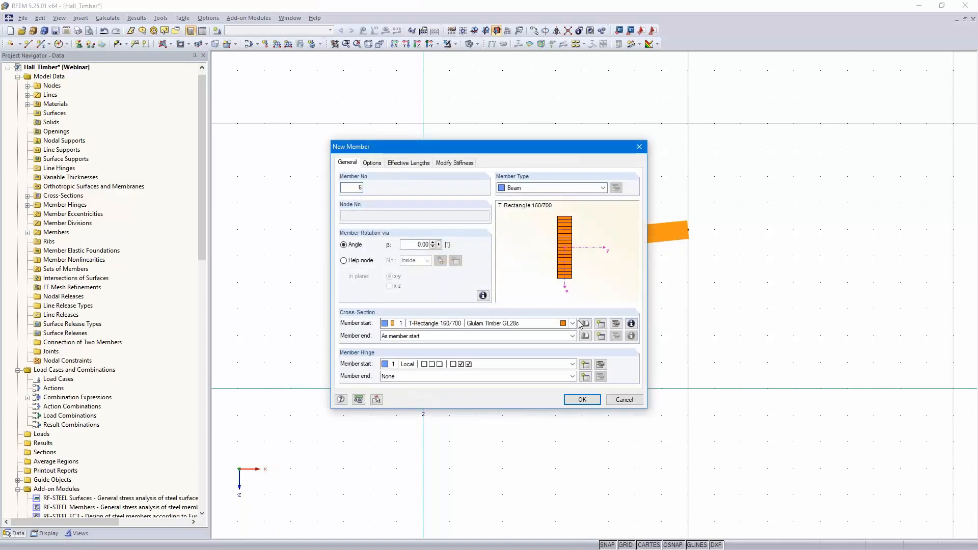
pyautogui.click(586, 324)
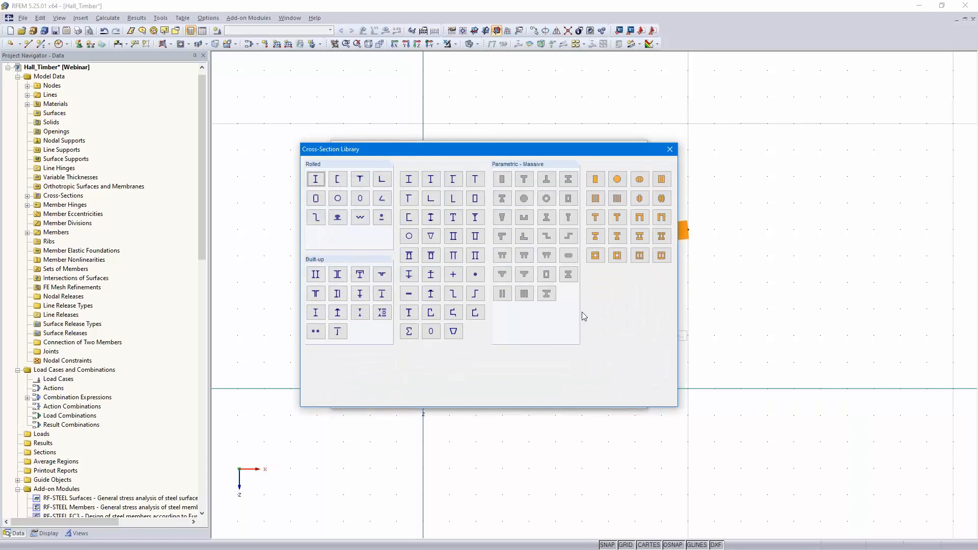
pyautogui.click(595, 179)
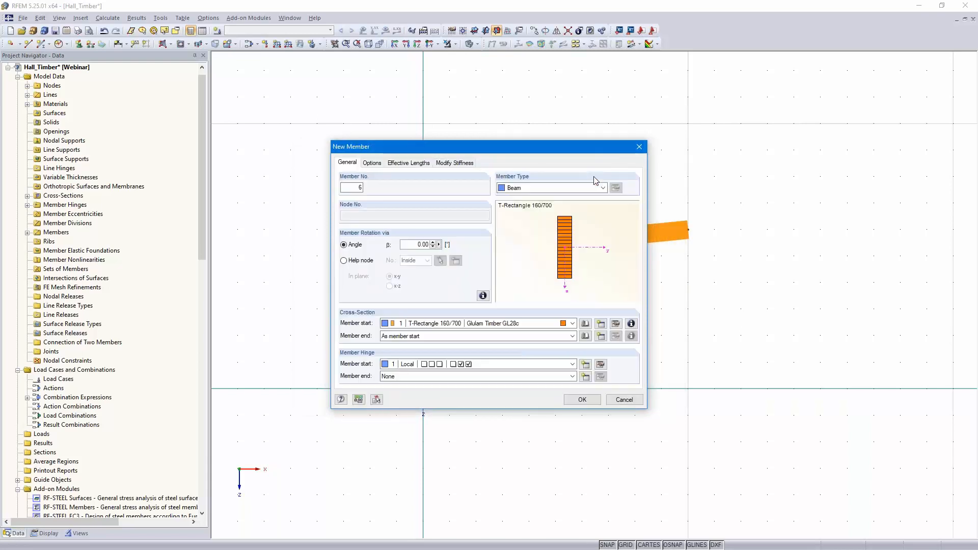
pyautogui.write('160')
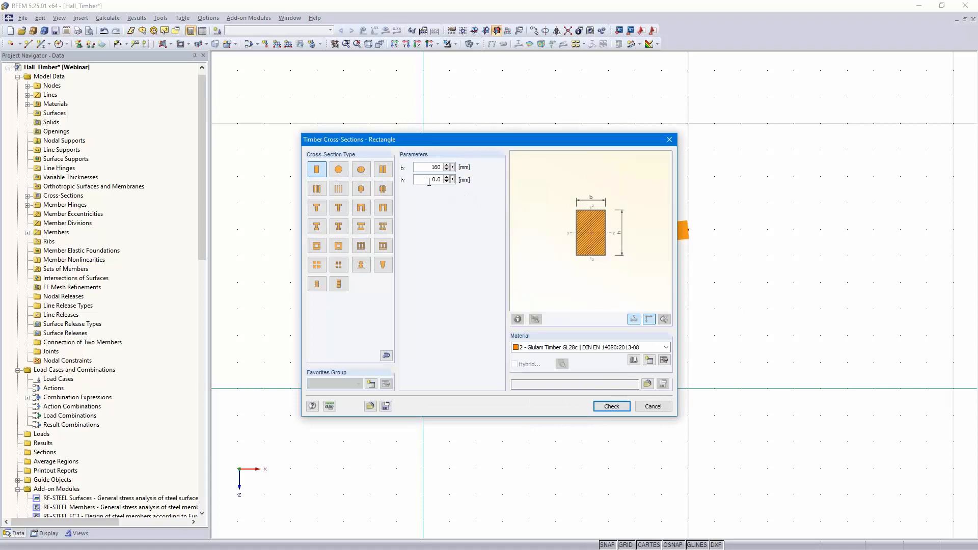
pyautogui.write('160')
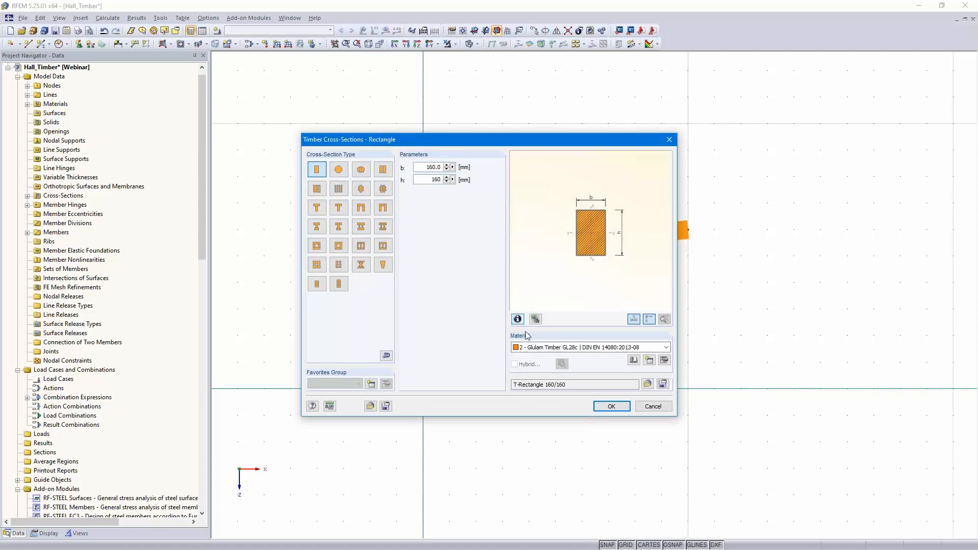
# - Assign Poplar and Softwood Timber C24 from the Softwood Timber category as the material of the 160/160 rectangle
pyautogui.click(634, 361)
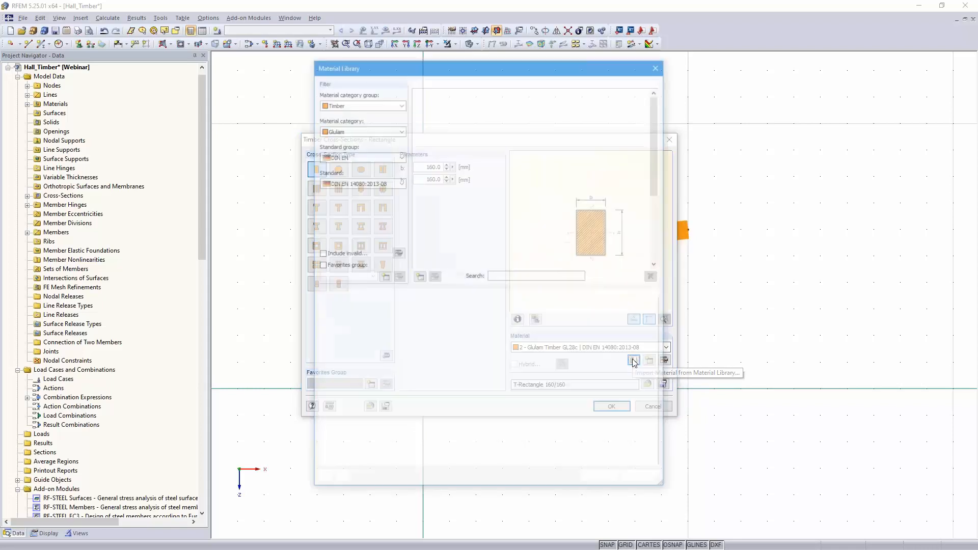
pyautogui.click(398, 131)
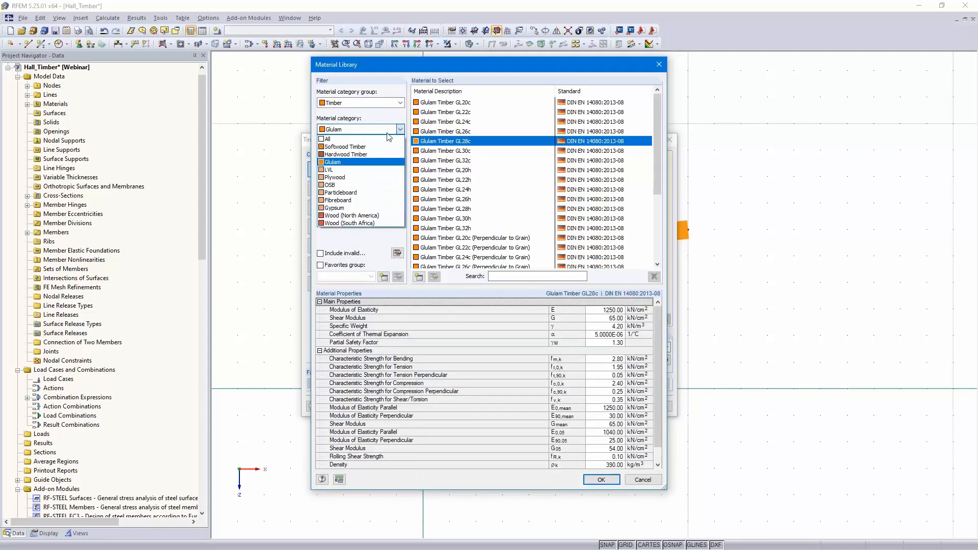
pyautogui.click(381, 147)
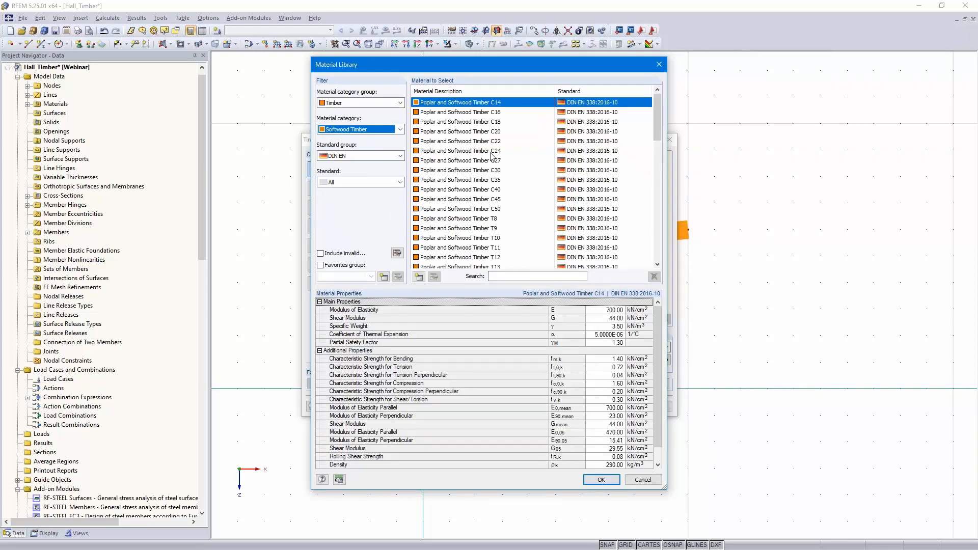
pyautogui.click(481, 154)
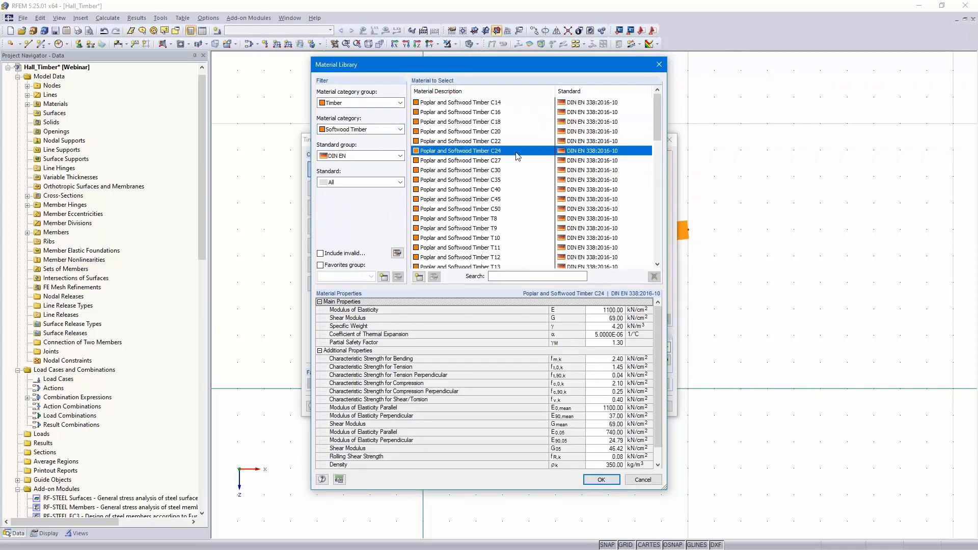
pyautogui.click(600, 480)
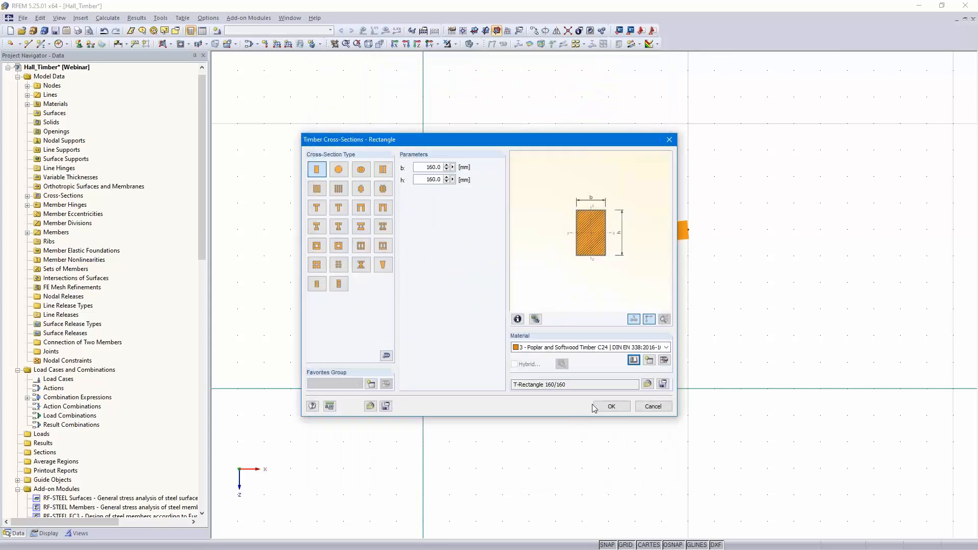
pyautogui.click(611, 406)
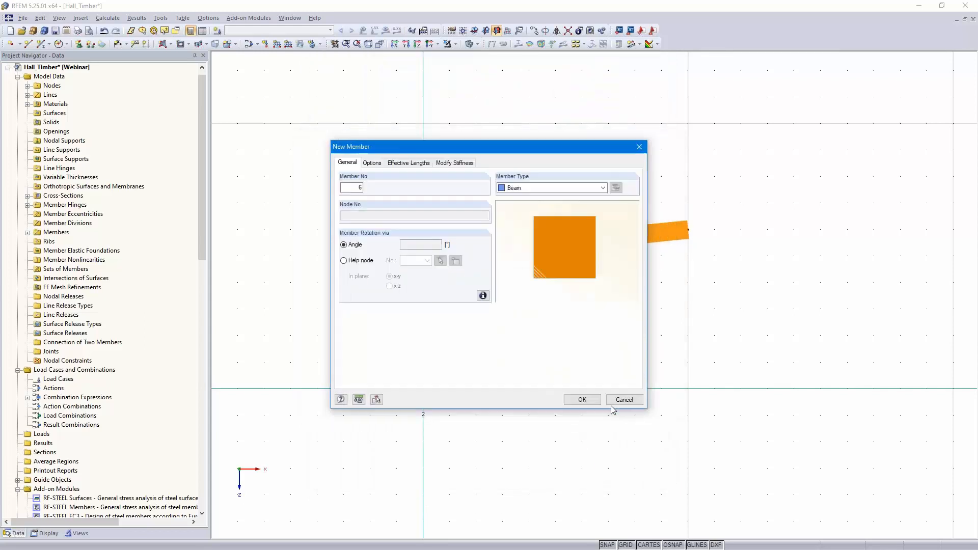
# - Set the member type to Truss and draw the diagonal brace from the column's division node to the rafter's lower division node
pyautogui.click(564, 189)
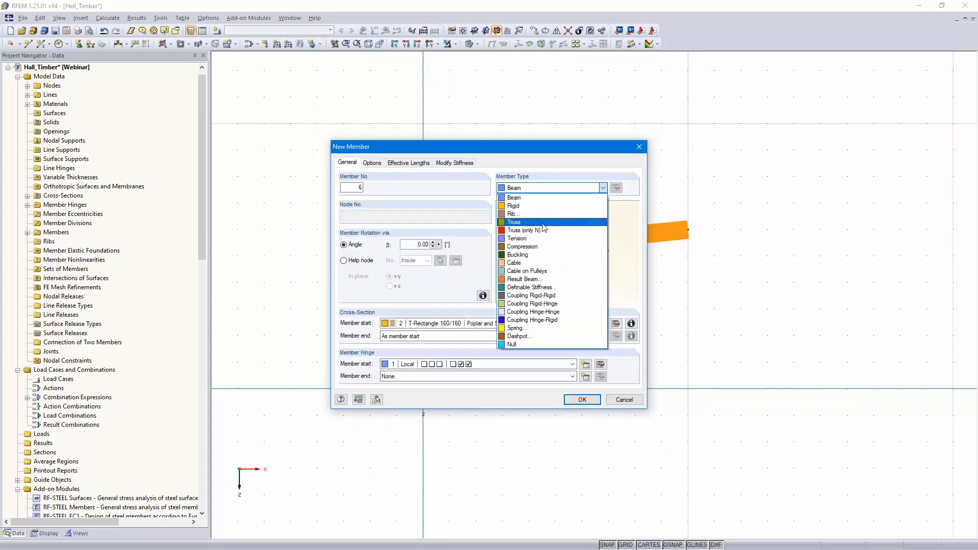
pyautogui.click(543, 224)
pyautogui.click(572, 400)
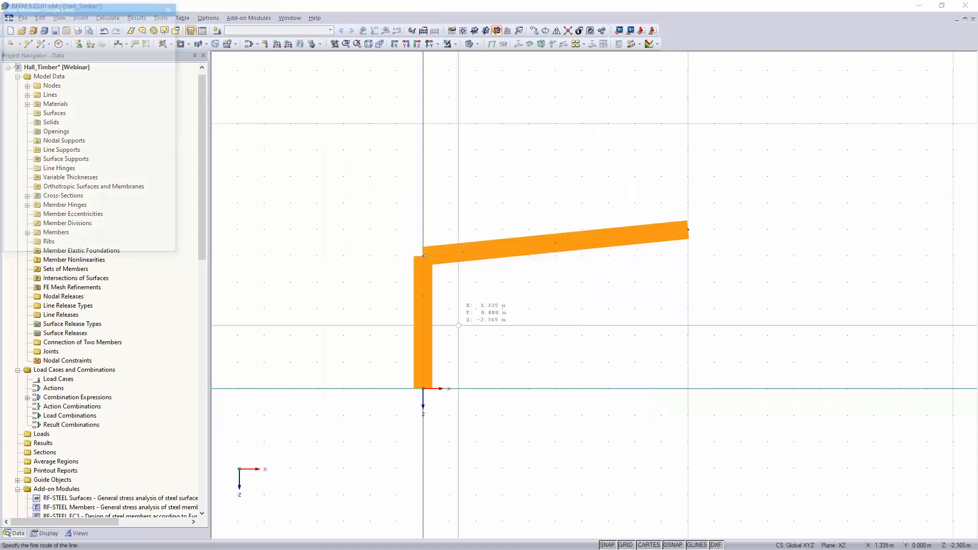
pyautogui.click(423, 296)
pyautogui.click(462, 252)
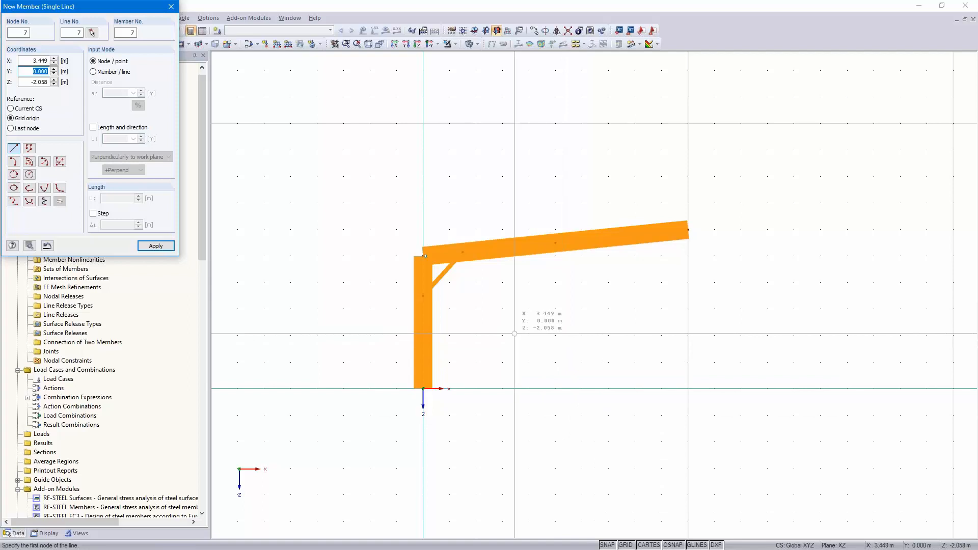
pyautogui.press('Escape')
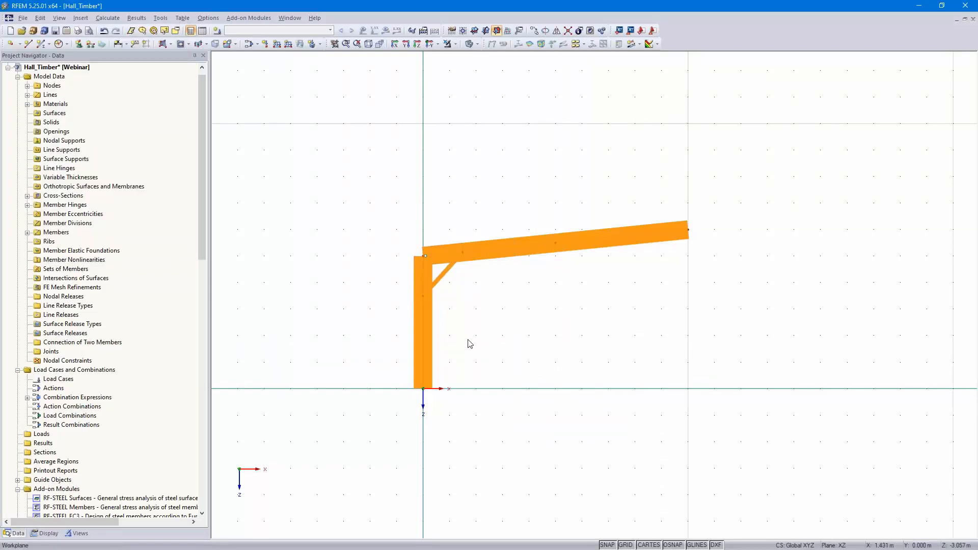
# - Define a hinged nodal support fixing uX, uY, uZ and the rotation about Z, and place it at the column's base node
pyautogui.scroll(2, 466, 382)
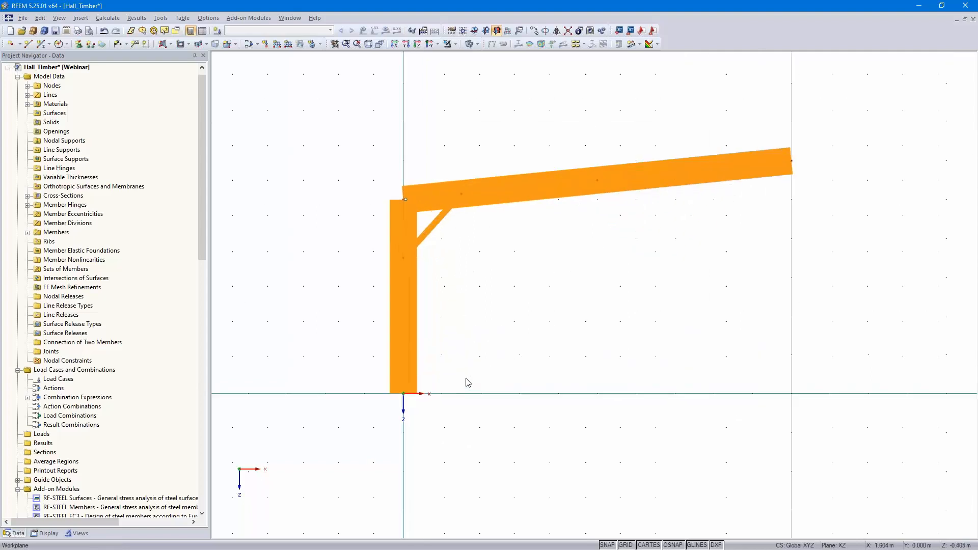
pyautogui.scroll(1, 465, 382)
pyautogui.moveTo(466, 382); pyautogui.dragTo(457, 457, button='middle')
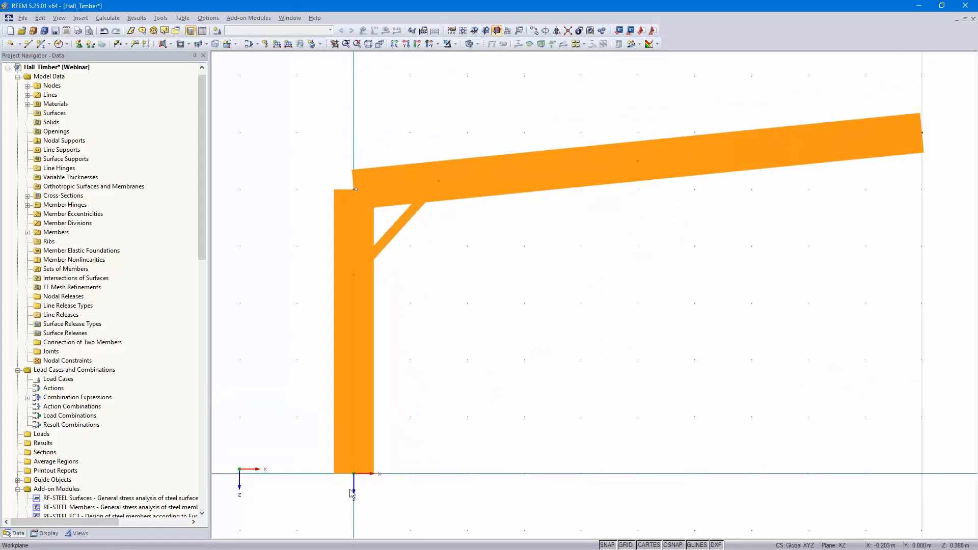
pyautogui.click(79, 45)
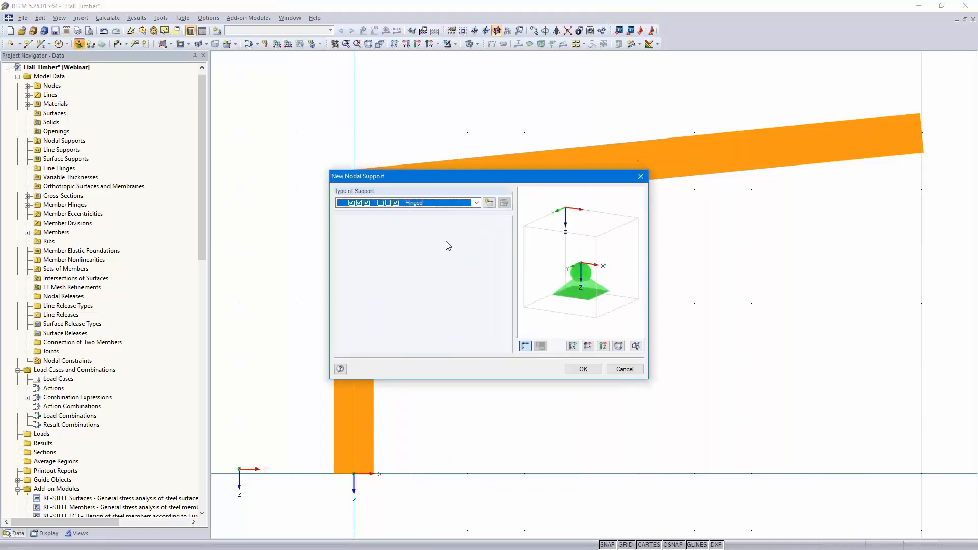
pyautogui.click(489, 203)
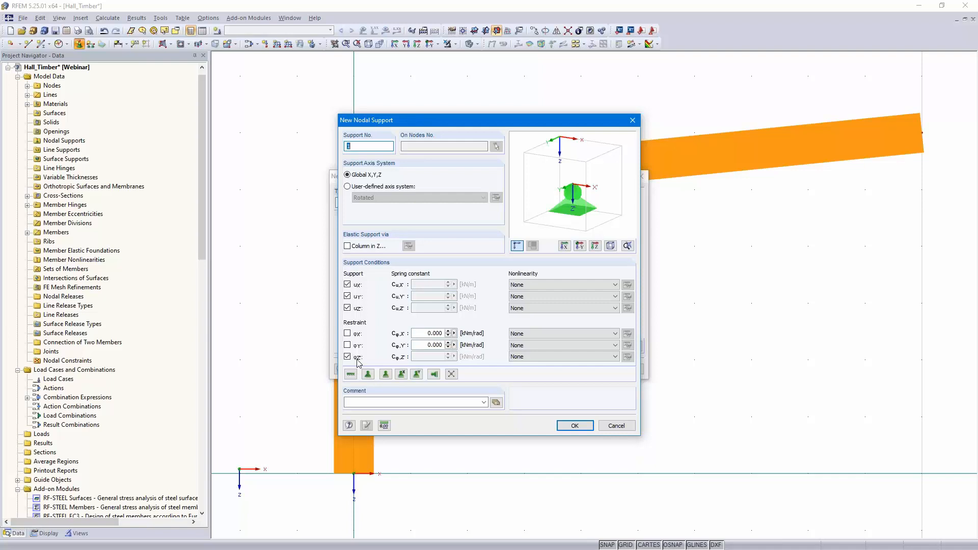
pyautogui.click(574, 426)
pyautogui.click(583, 370)
pyautogui.click(398, 468)
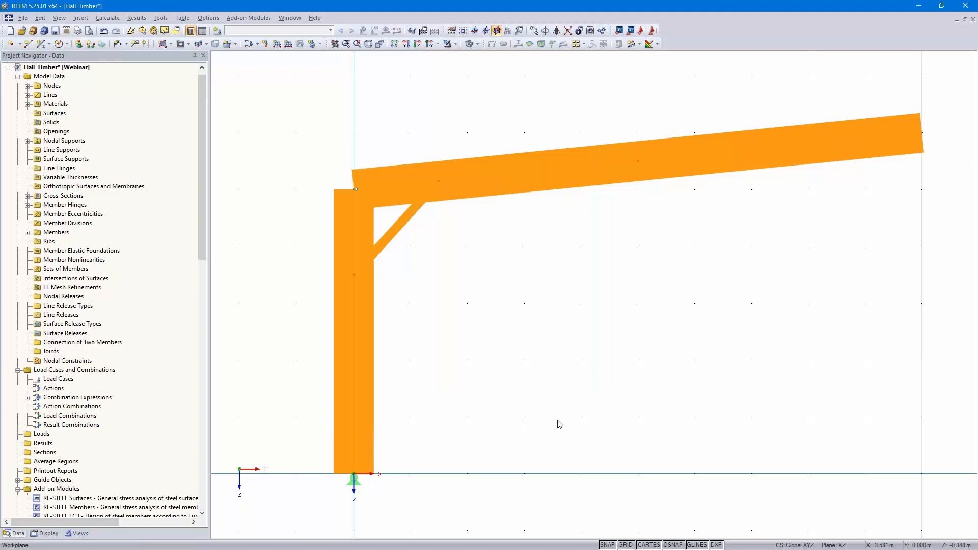
# - Mirror the entire half frame as a copy about the Y-Z plane through the ridge node at X 10, Y 0, Z -6 m
pyautogui.scroll(-2, 560, 424)
pyautogui.moveTo(335, 490); pyautogui.dragTo(920, 128)
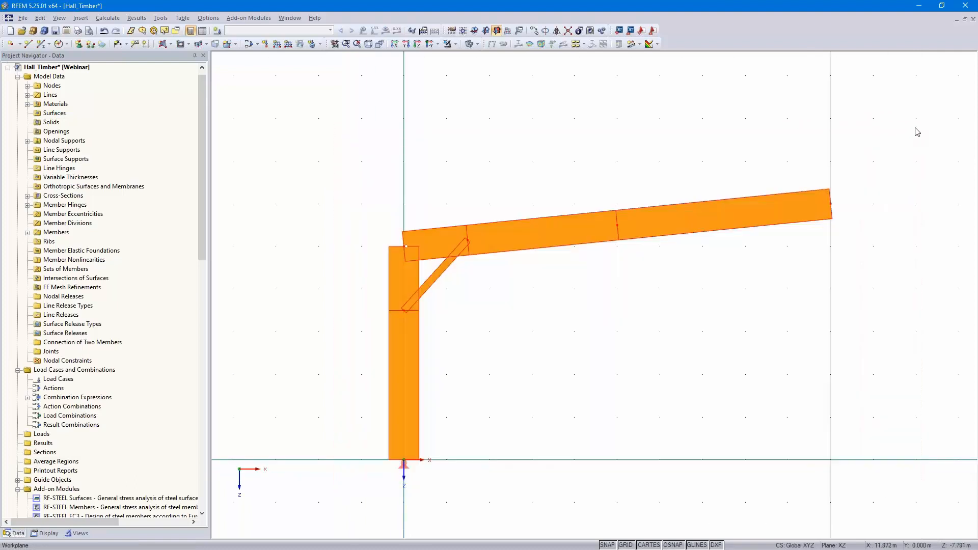
pyautogui.click(557, 31)
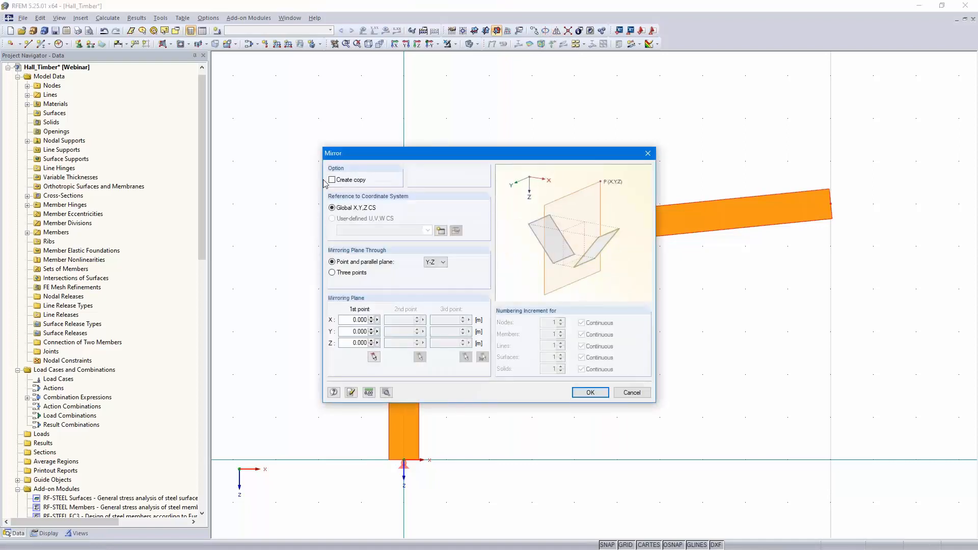
pyautogui.click(332, 180)
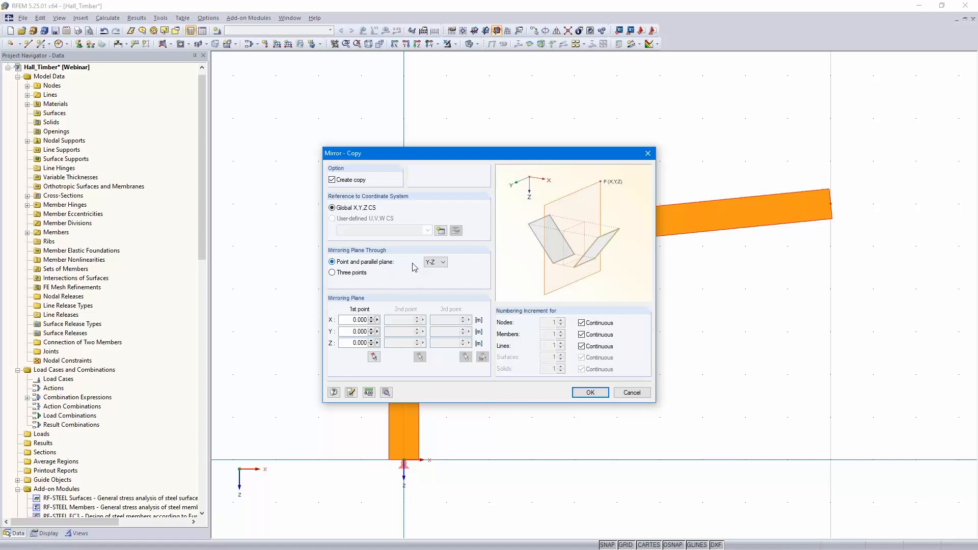
pyautogui.click(444, 263)
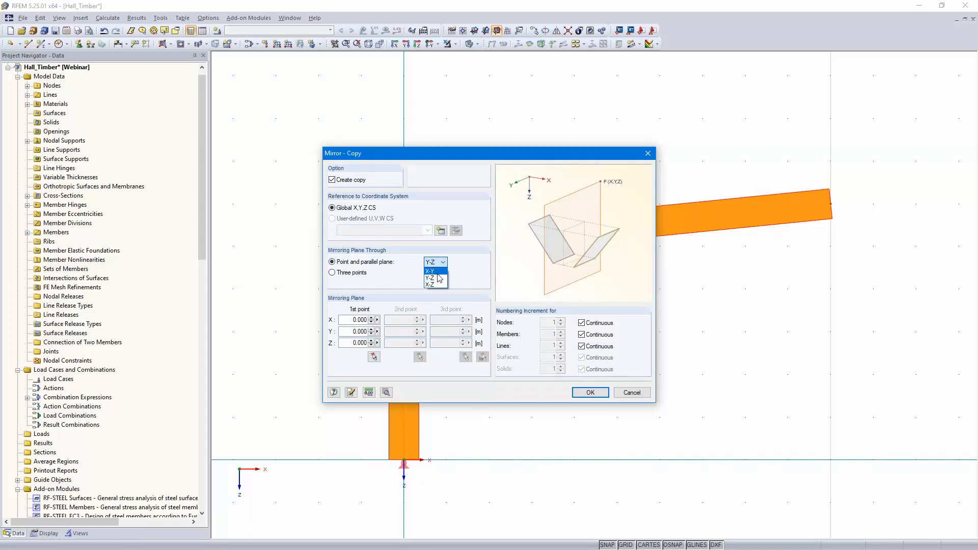
pyautogui.click(435, 269)
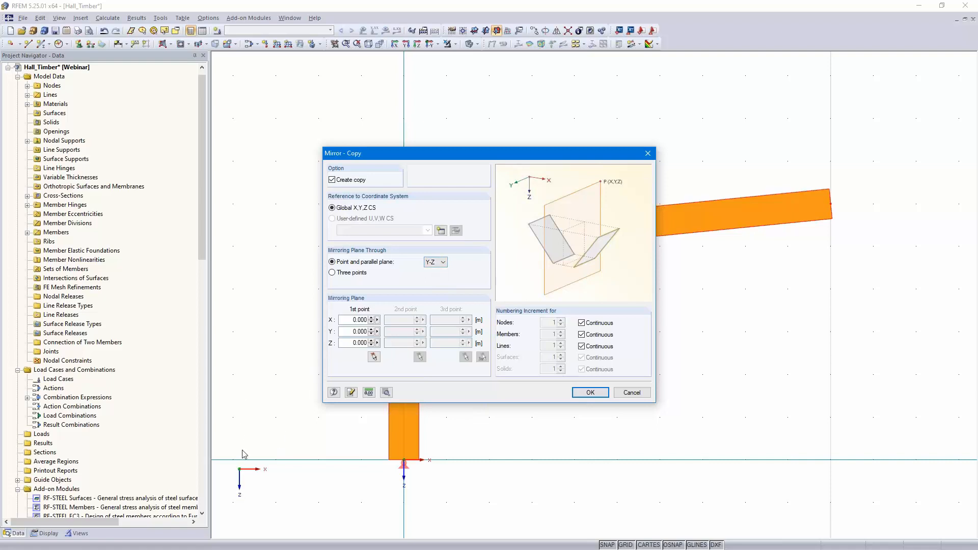
pyautogui.click(374, 357)
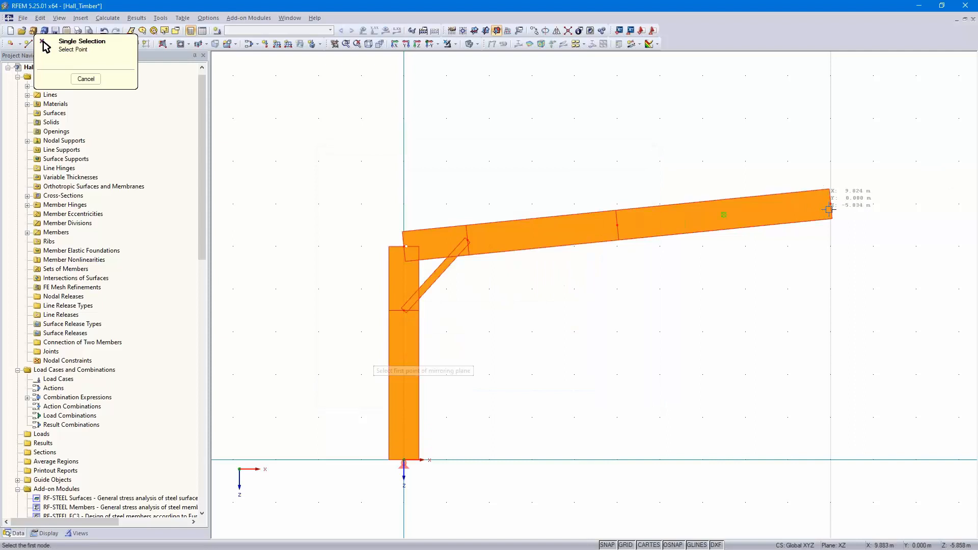
pyautogui.click(831, 203)
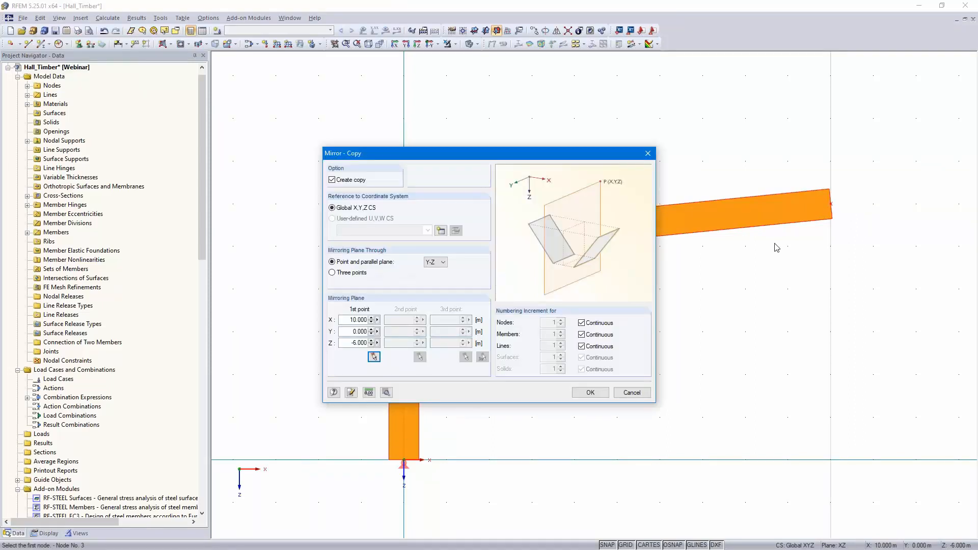
pyautogui.click(590, 393)
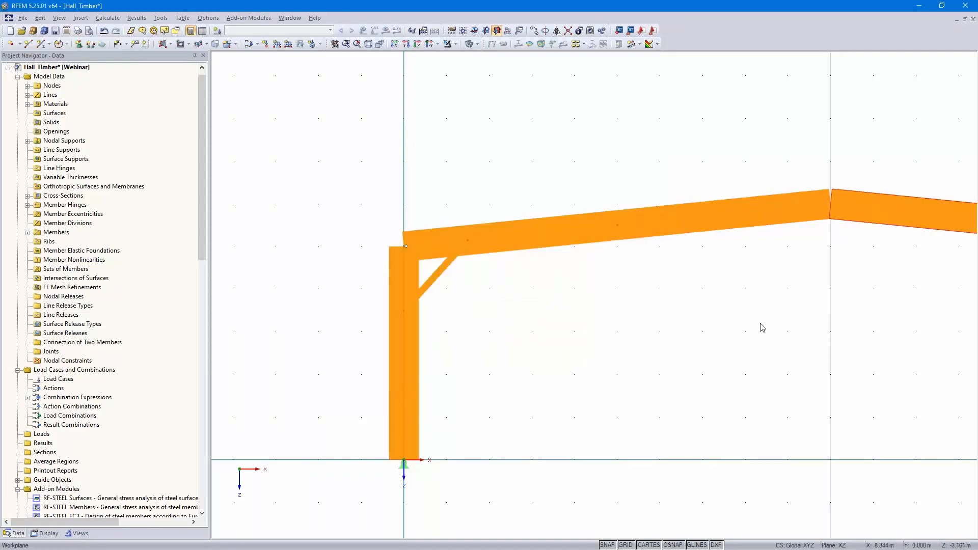
pyautogui.scroll(-2, 762, 328)
pyautogui.moveTo(762, 328); pyautogui.dragTo(585, 308, button='middle')
pyautogui.click(593, 307)
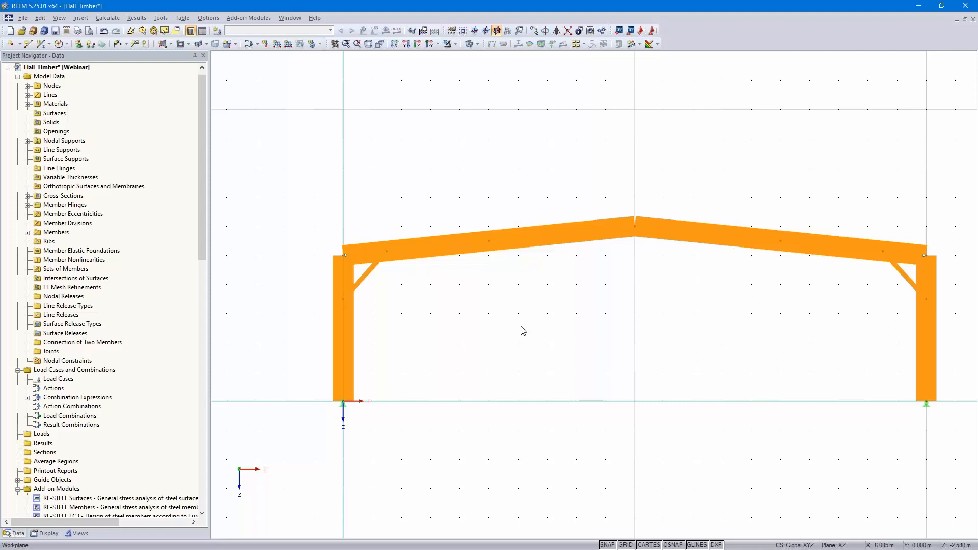
# - Select both columns and create a continuous set of members for each of them
pyautogui.moveTo(523, 330); pyautogui.dragTo(495, 310, button='middle')
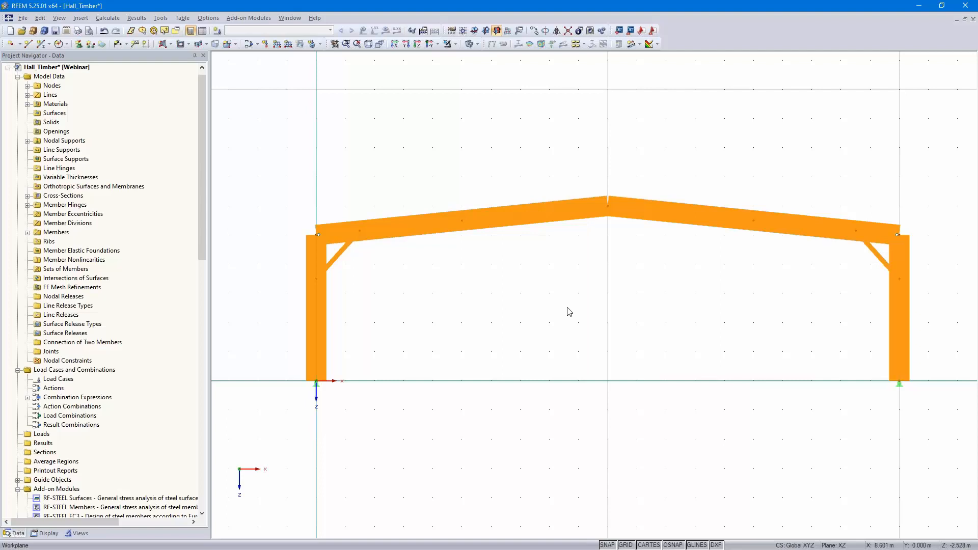
pyautogui.scroll(1, 559, 316)
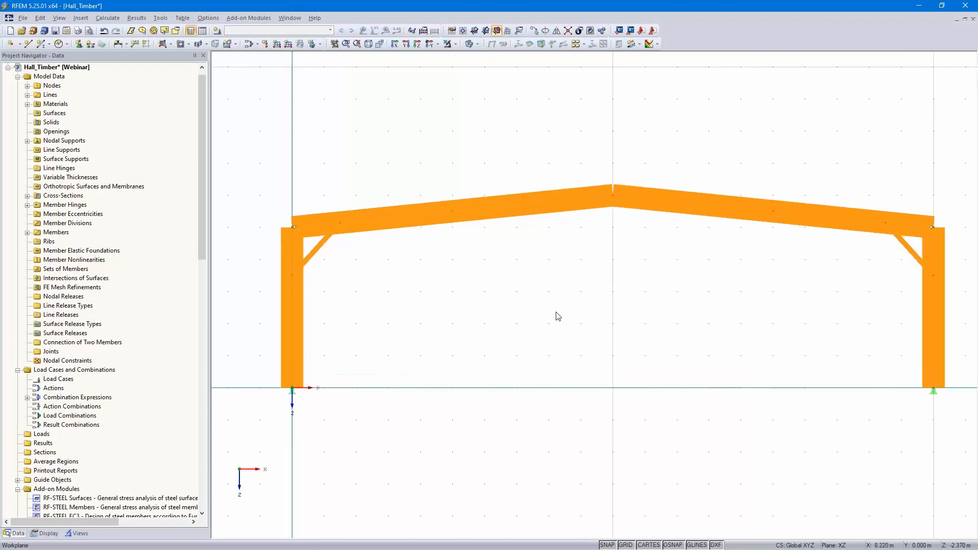
pyautogui.scroll(-1, 554, 318)
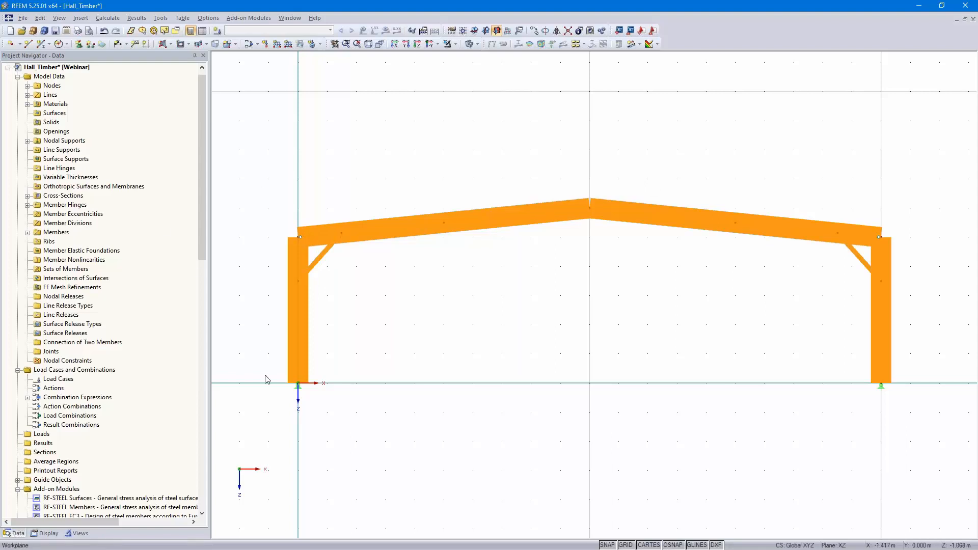
pyautogui.moveTo(275, 410); pyautogui.dragTo(312, 193)
pyautogui.moveTo(860, 417); pyautogui.dragTo(931, 197)
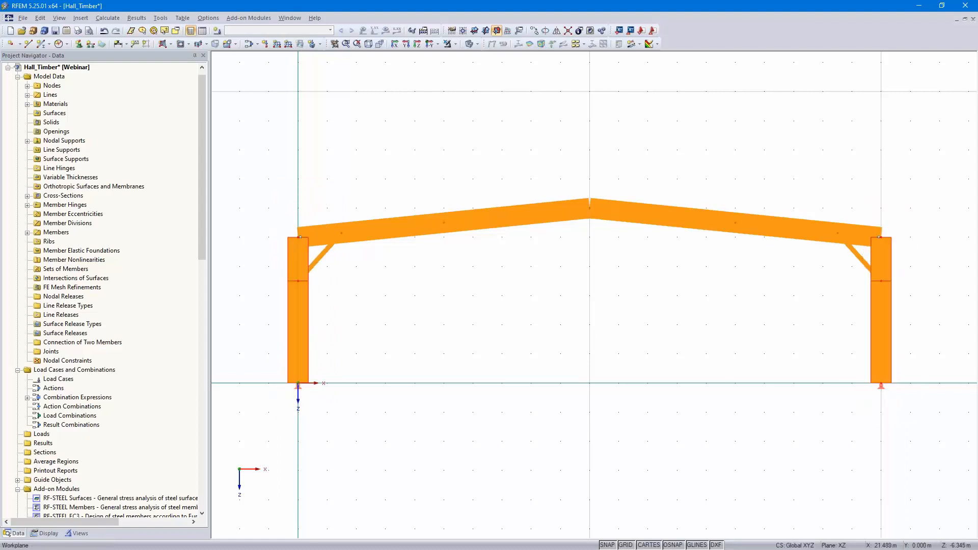
pyautogui.rightClick(883, 328)
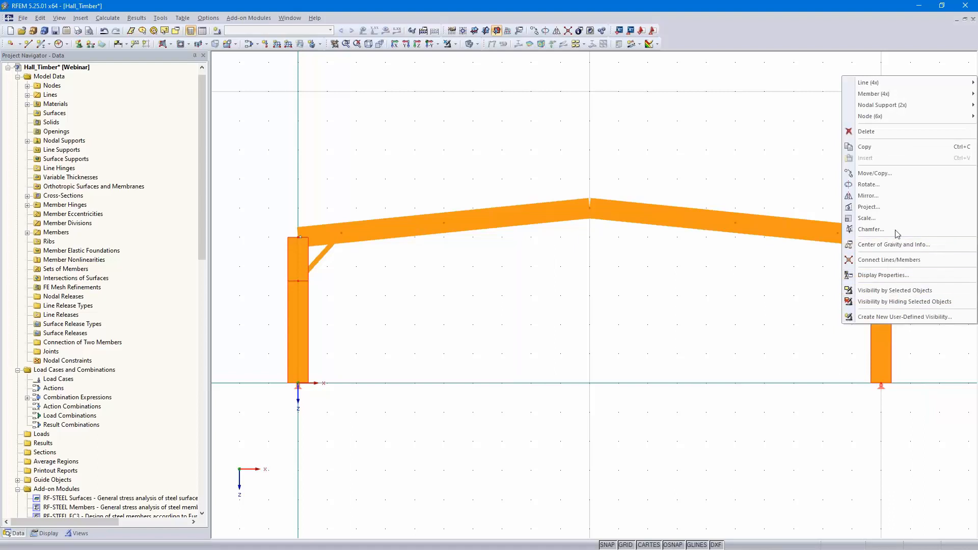
pyautogui.moveTo(886, 97)
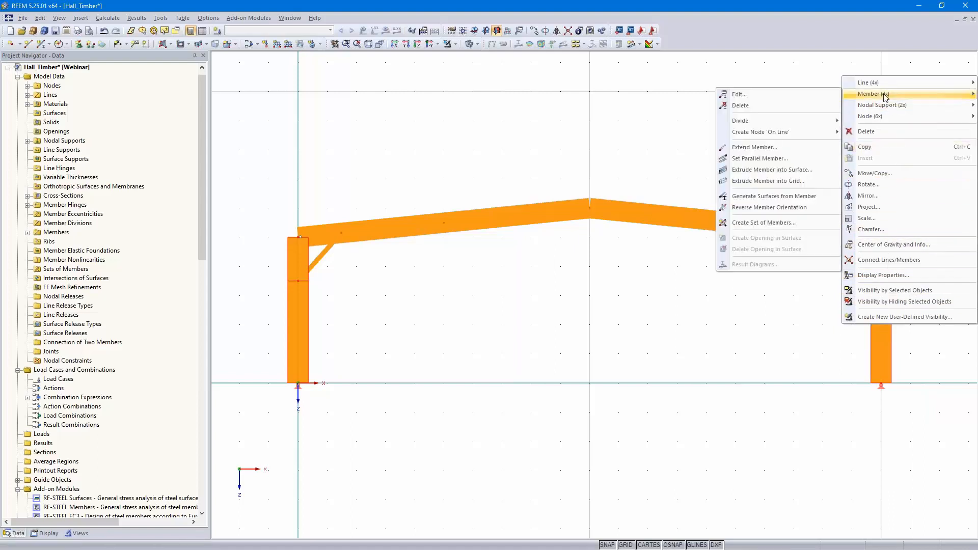
pyautogui.click(762, 223)
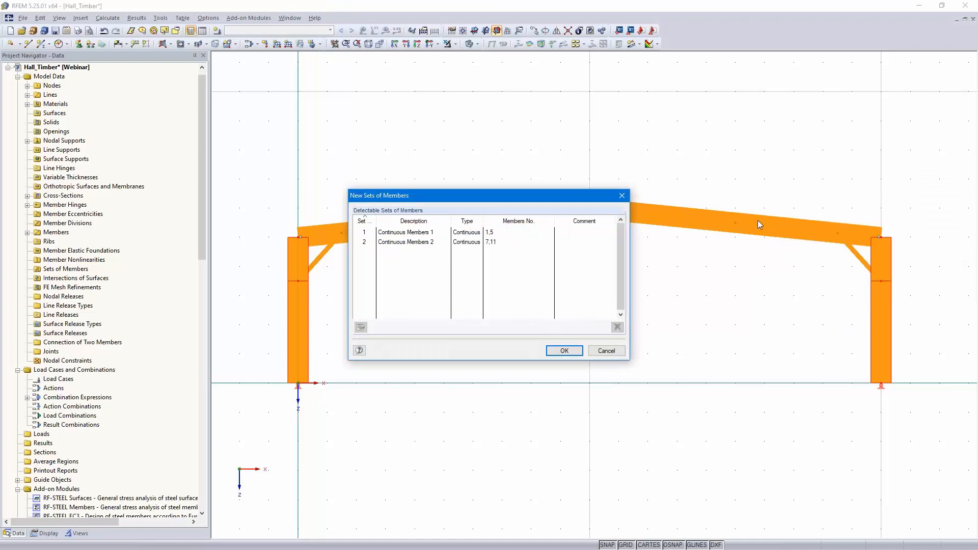
pyautogui.click(564, 350)
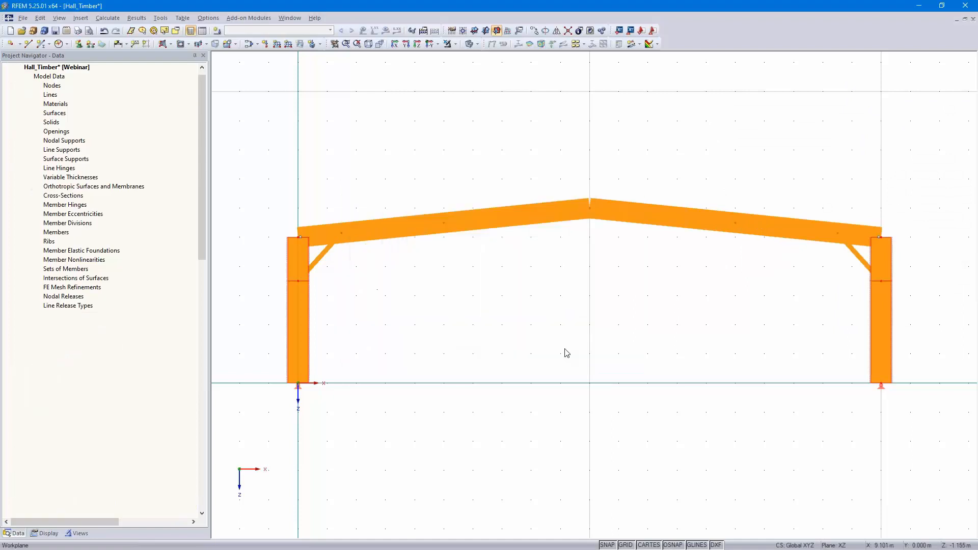
# - Show the model as wireframe and reverse the member orientation of the mirrored column on the far side from the origin
pyautogui.click(476, 45)
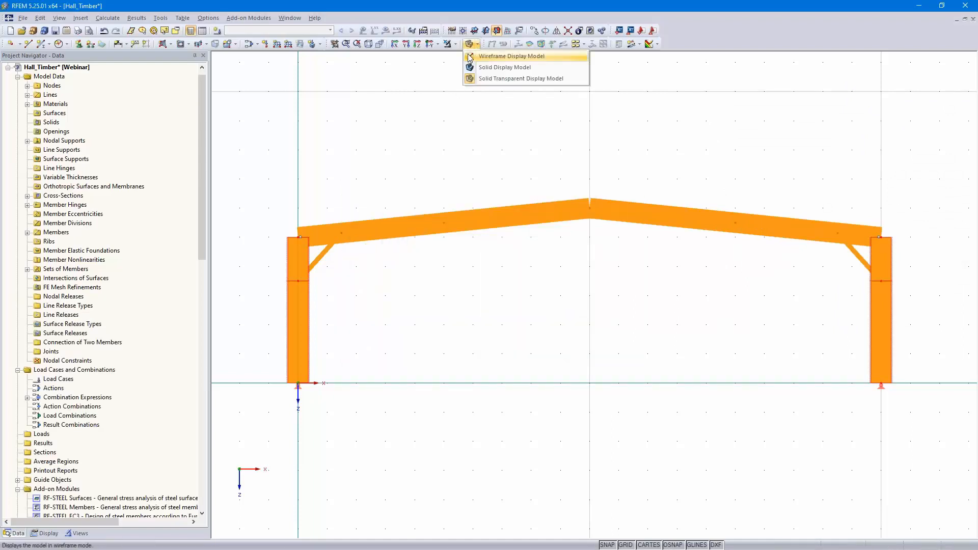
pyautogui.click(470, 57)
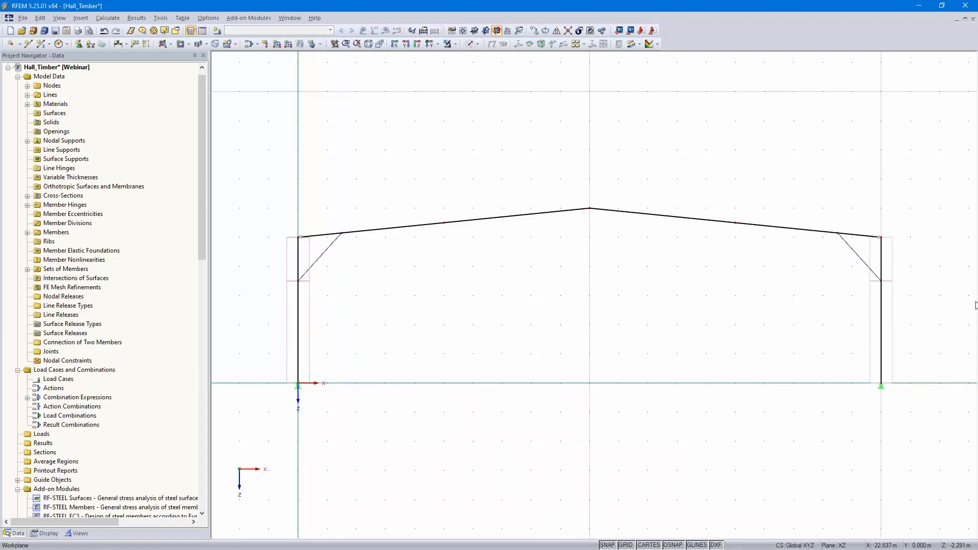
pyautogui.click(884, 335)
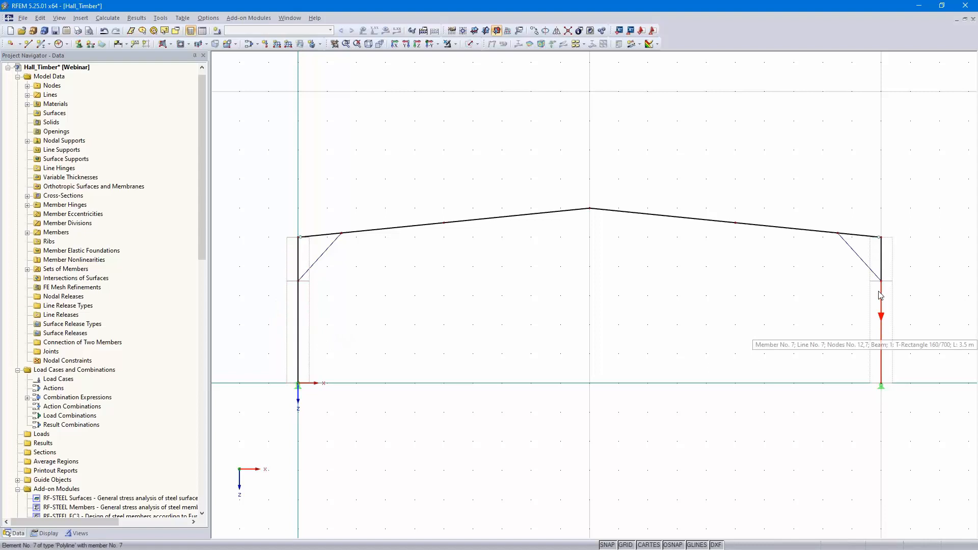
pyautogui.rightClick(883, 321)
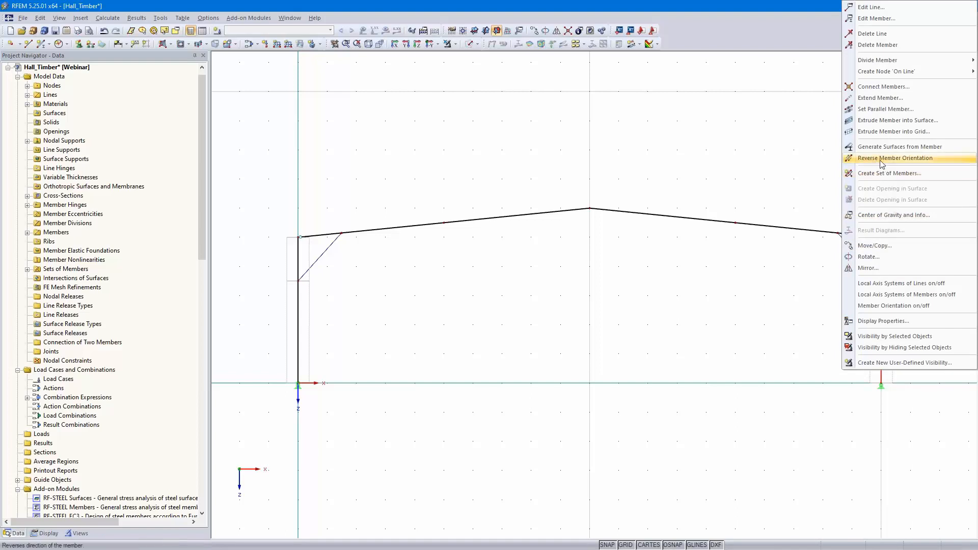
pyautogui.click(897, 159)
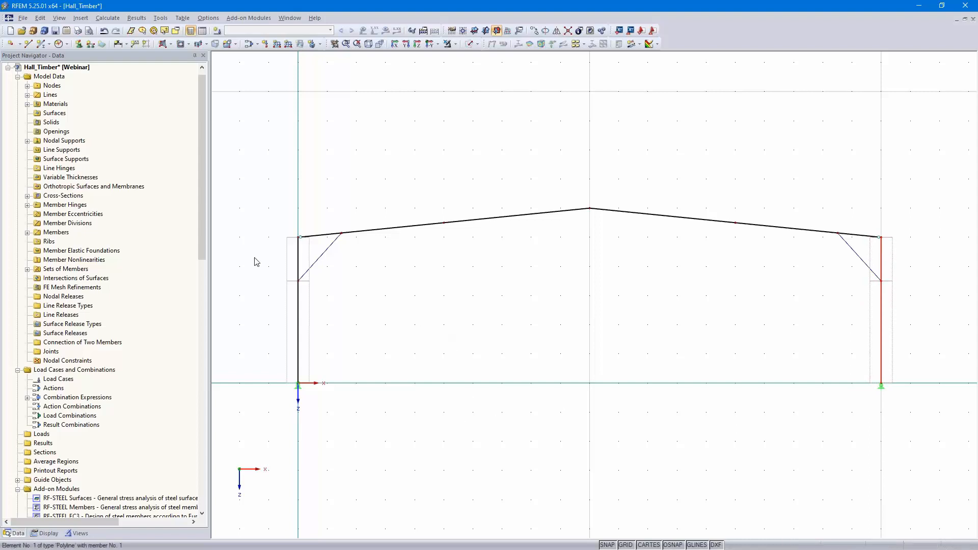
# - Select all rafter members from eave to eave and combine them into one set of continuous members
pyautogui.moveTo(239, 245); pyautogui.dragTo(924, 189)
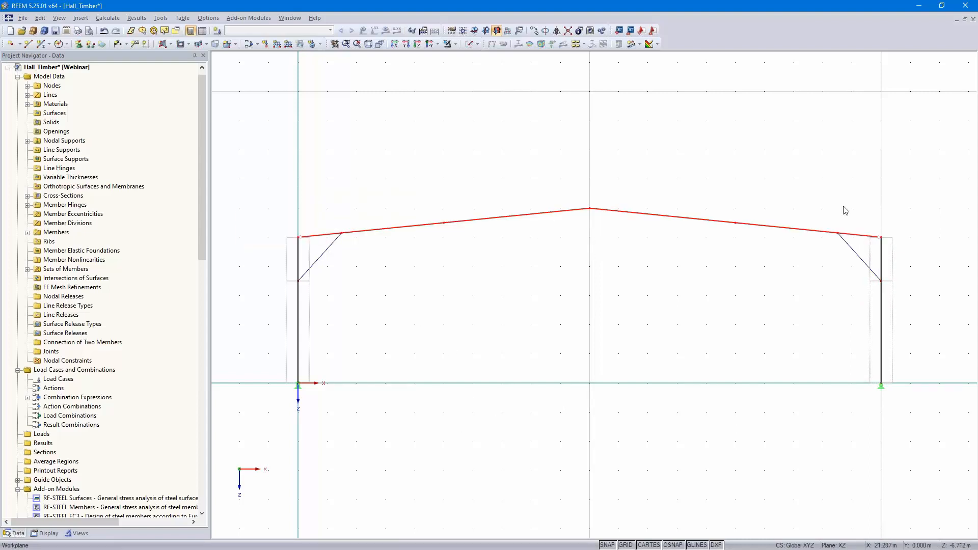
pyautogui.rightClick(691, 224)
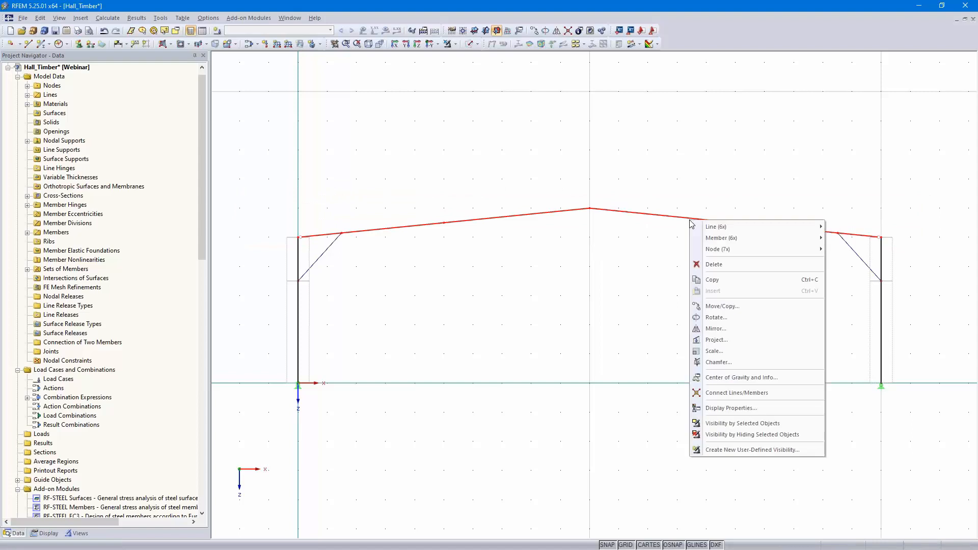
pyautogui.moveTo(735, 240)
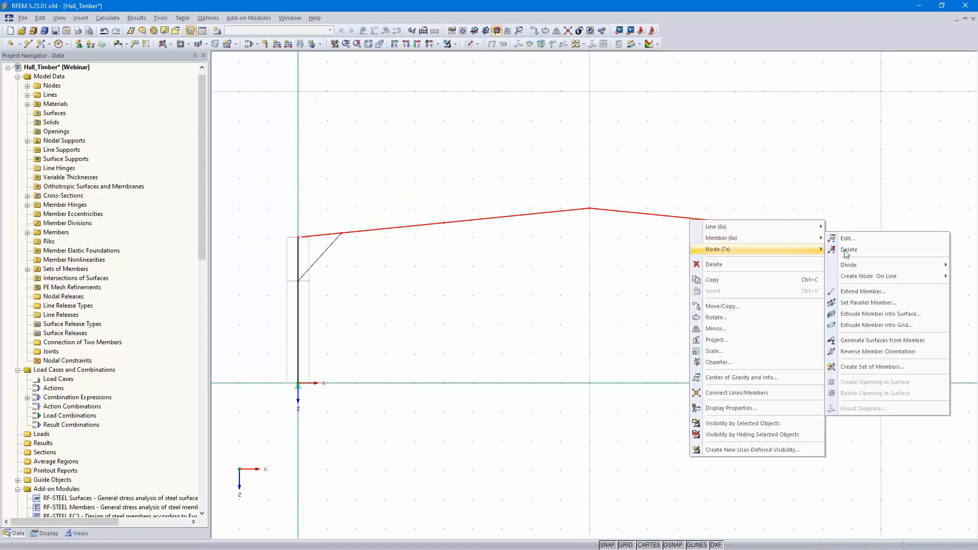
pyautogui.click(886, 367)
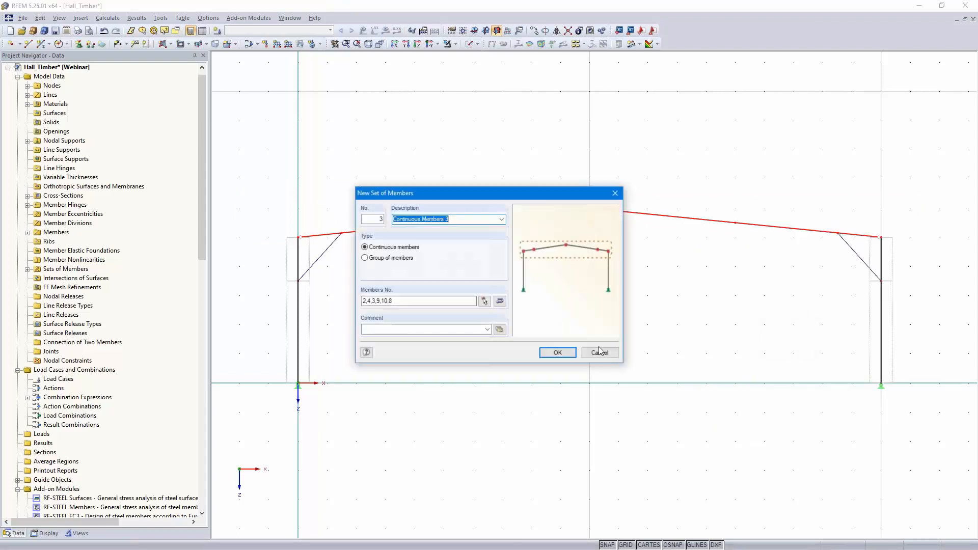
pyautogui.click(562, 353)
pyautogui.click(545, 294)
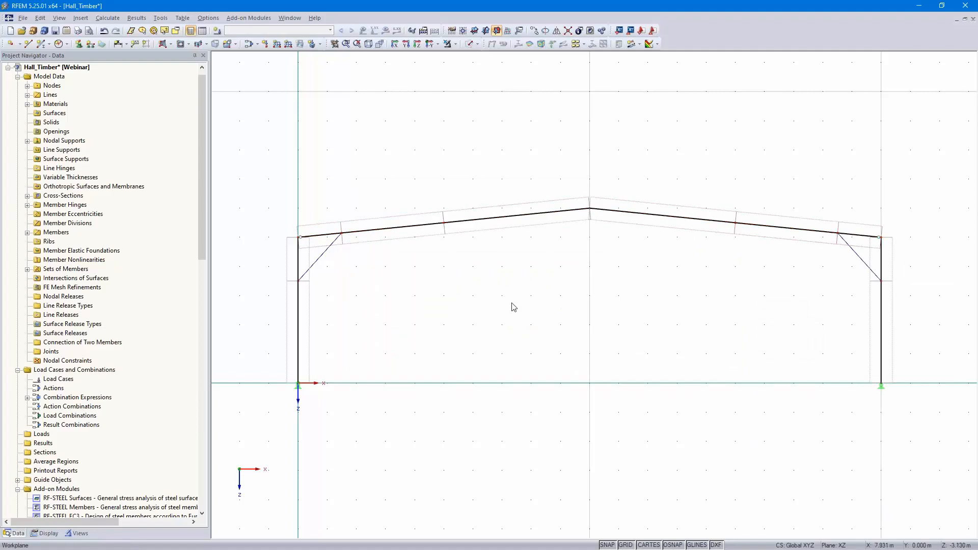
# - Select the entire frame with its supports and create one copy of it displaced 4.5 m in the Y direction
pyautogui.scroll(-2, 469, 386)
pyautogui.keyDown('ctrl'); pyautogui.moveTo(469, 386); pyautogui.dragTo(318, 486, button='middle'); pyautogui.keyUp('ctrl')
pyautogui.moveTo(314, 491); pyautogui.dragTo(922, 168)
pyautogui.click(534, 32)
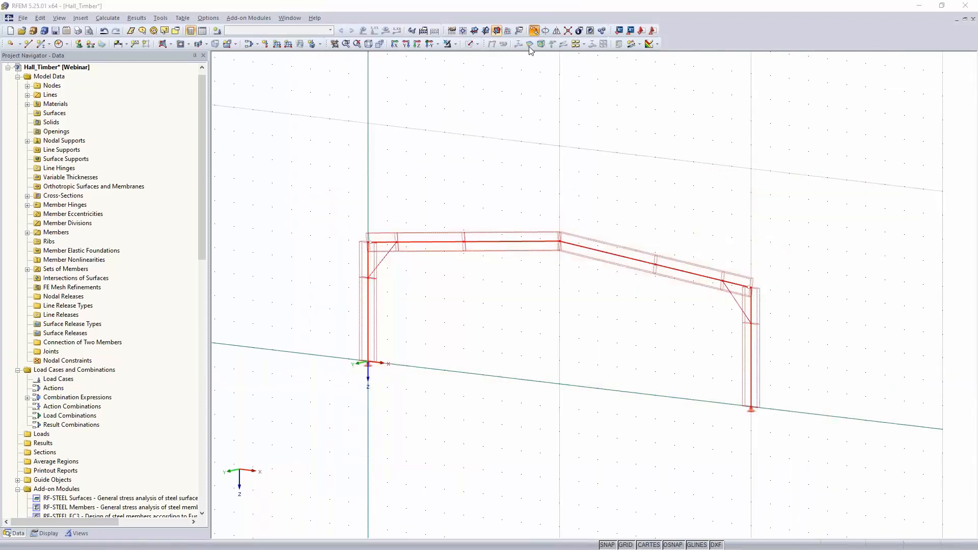
pyautogui.click(356, 298)
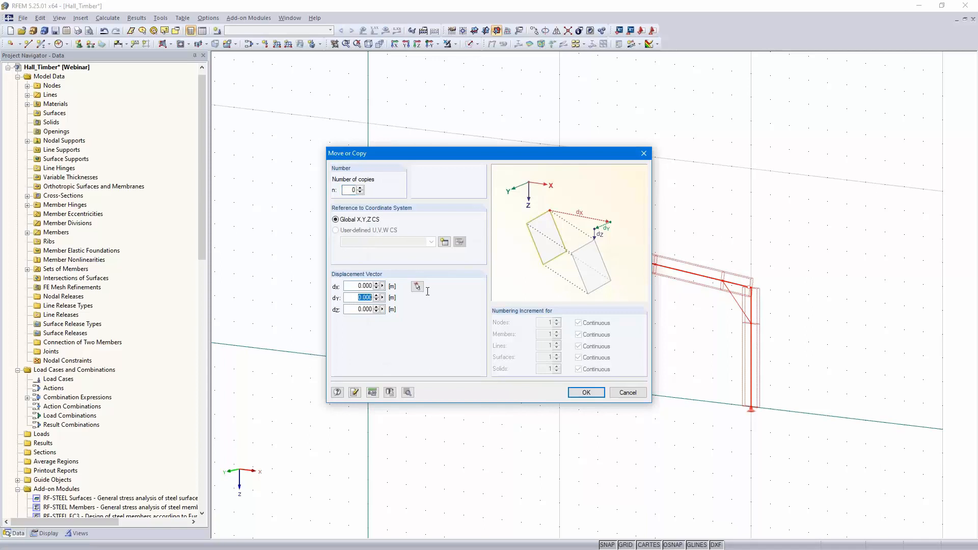
pyautogui.write('4')
pyautogui.click(360, 188)
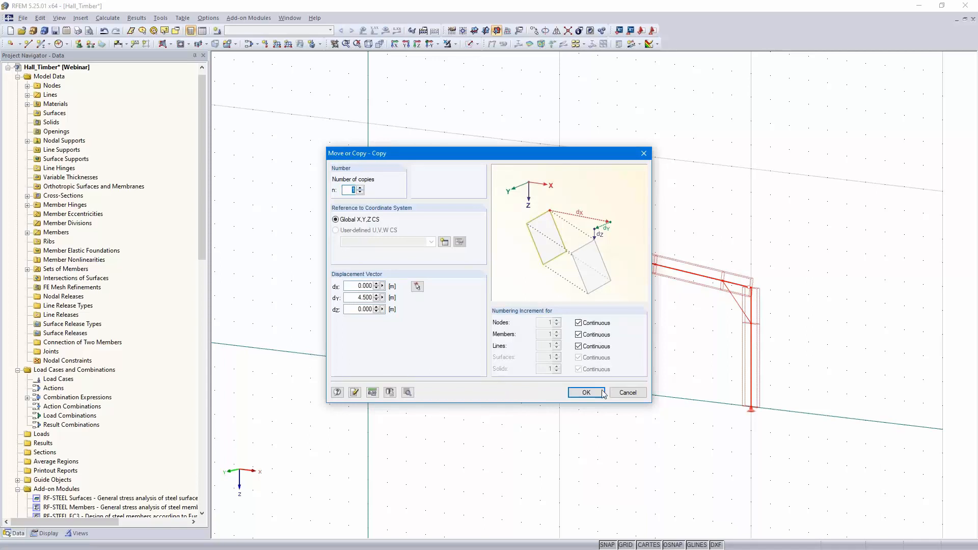
pyautogui.click(586, 393)
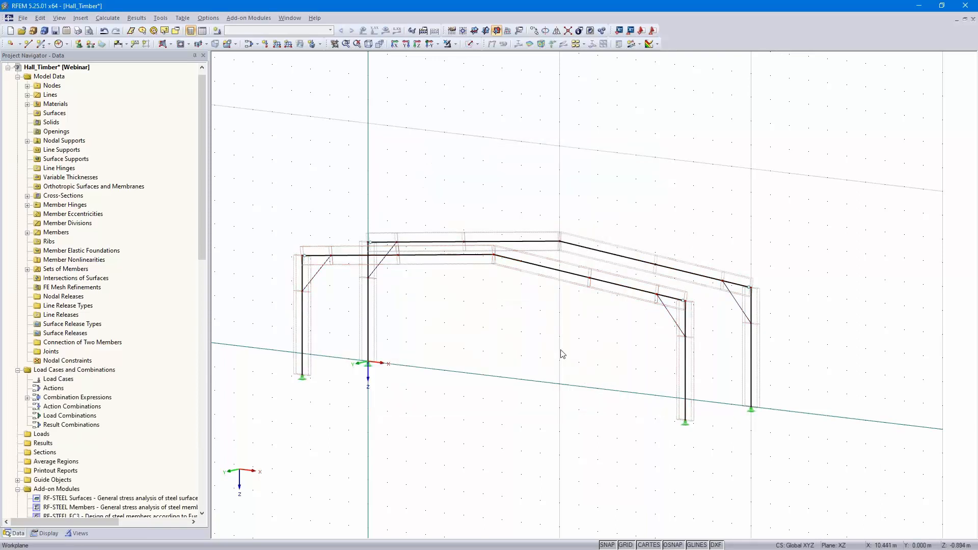
# - Start a new single truss member with a 140/140 mm timber rectangle cross-section in Poplar and Softwood Timber C24
pyautogui.keyDown('ctrl'); pyautogui.moveTo(535, 328); pyautogui.dragTo(582, 393, button='middle'); pyautogui.keyUp('ctrl')
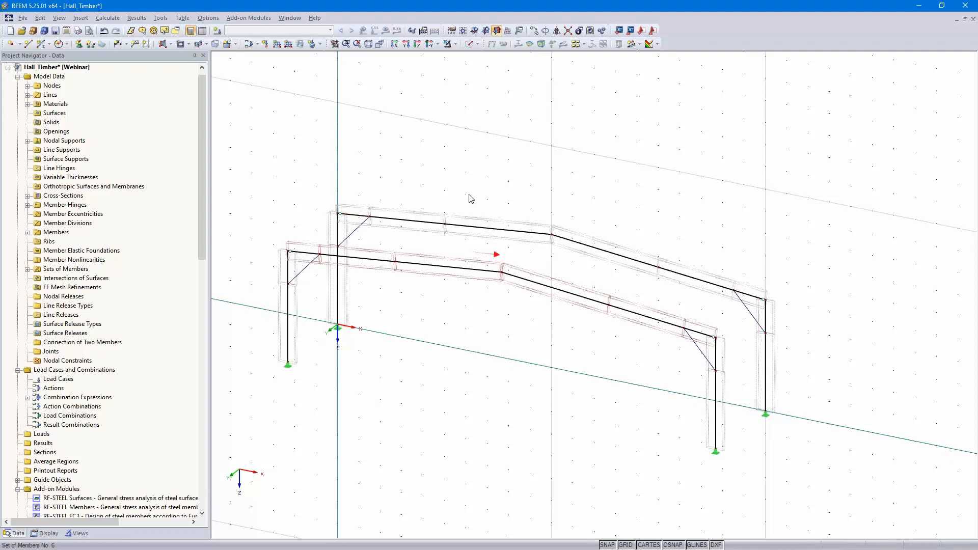
pyautogui.keyDown('ctrl'); pyautogui.moveTo(587, 181); pyautogui.dragTo(672, 119, button='middle'); pyautogui.keyUp('ctrl')
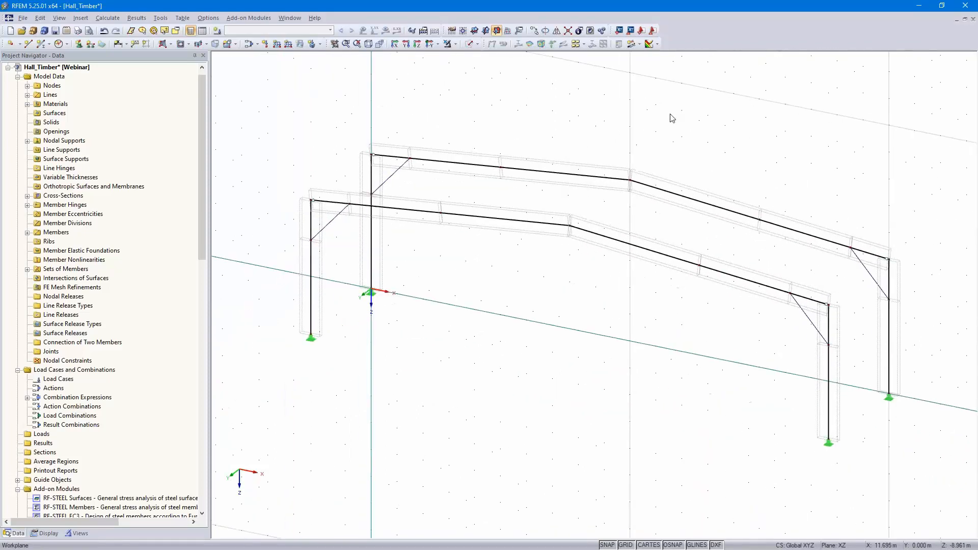
pyautogui.click(41, 45)
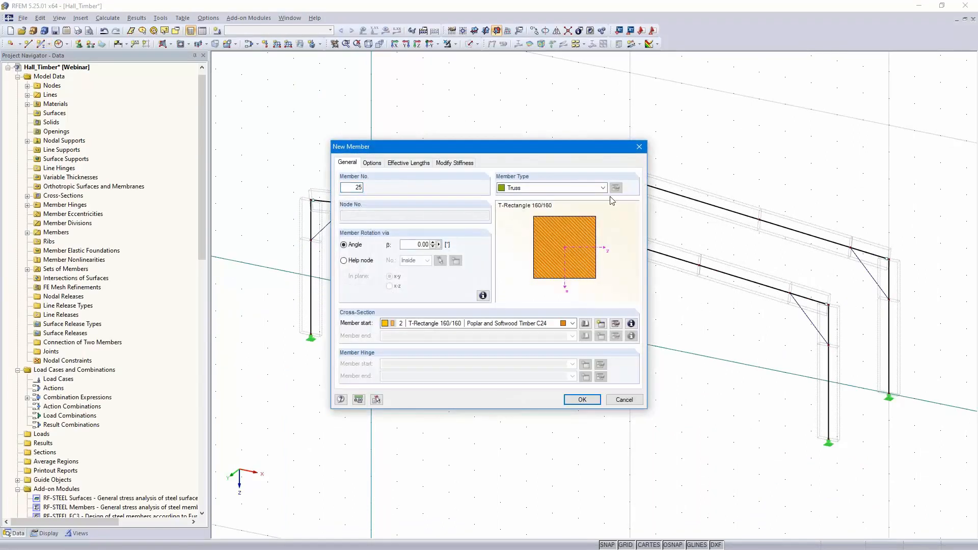
pyautogui.click(586, 324)
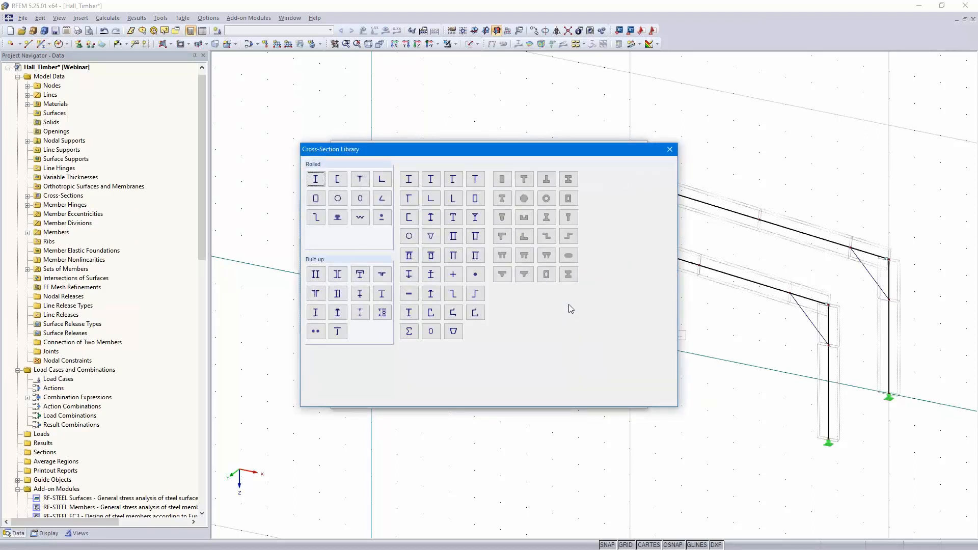
pyautogui.click(591, 181)
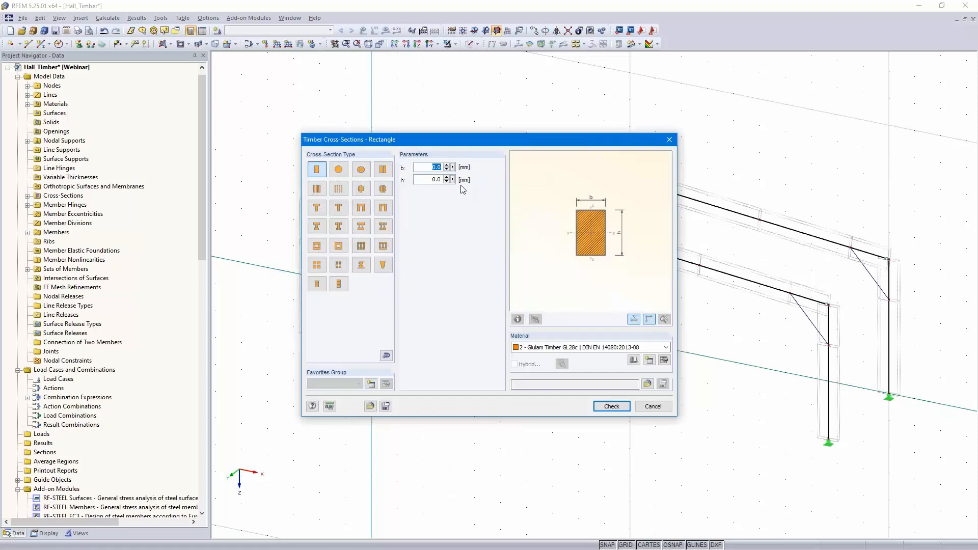
pyautogui.click(430, 180)
pyautogui.write('140')
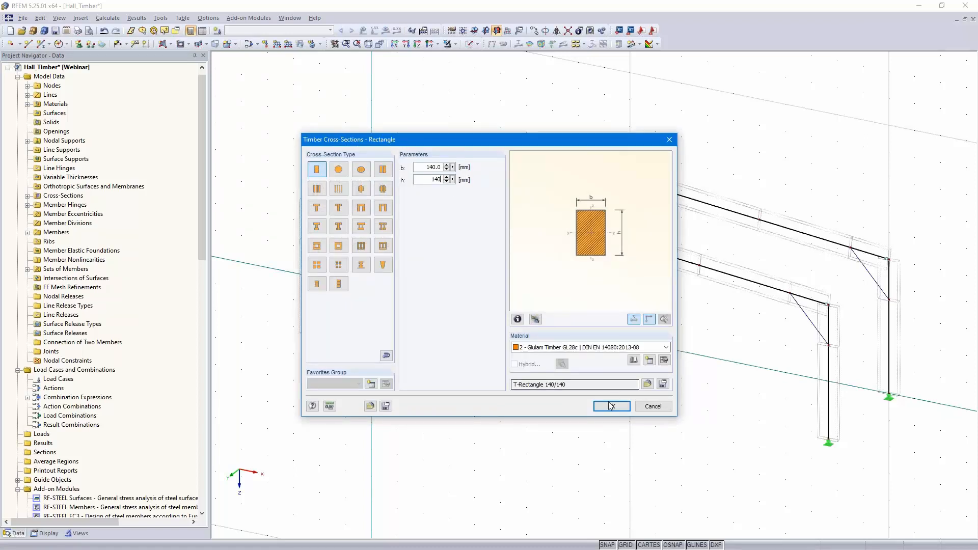
pyautogui.click(666, 349)
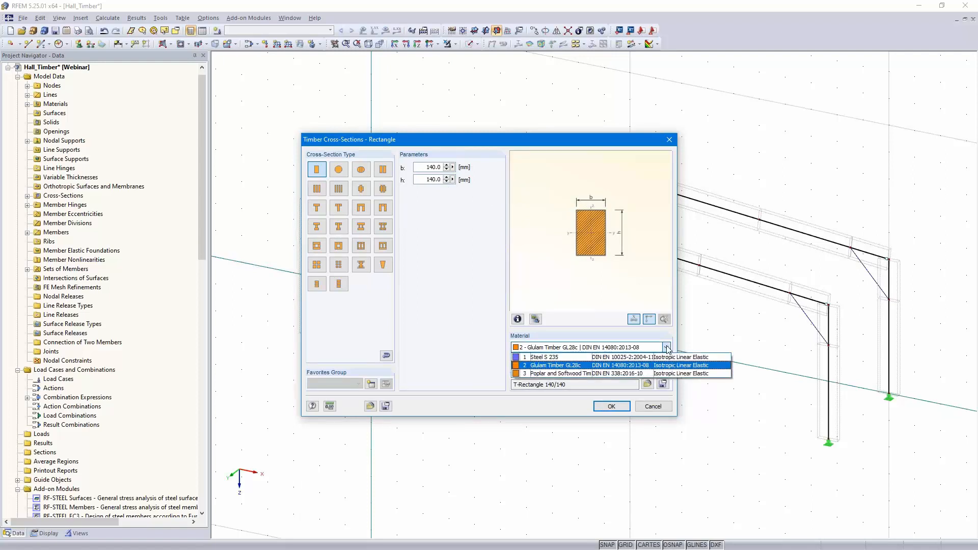
pyautogui.click(594, 375)
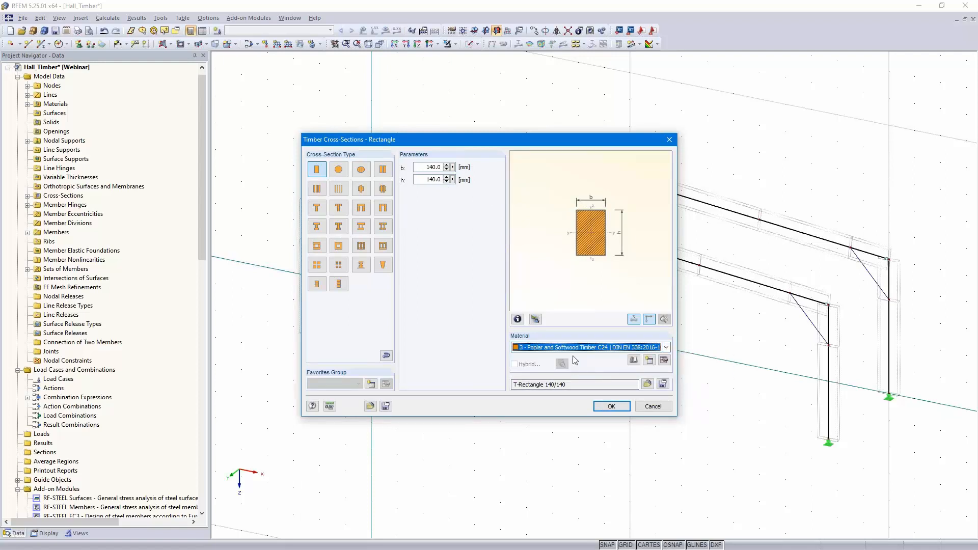
pyautogui.click(612, 406)
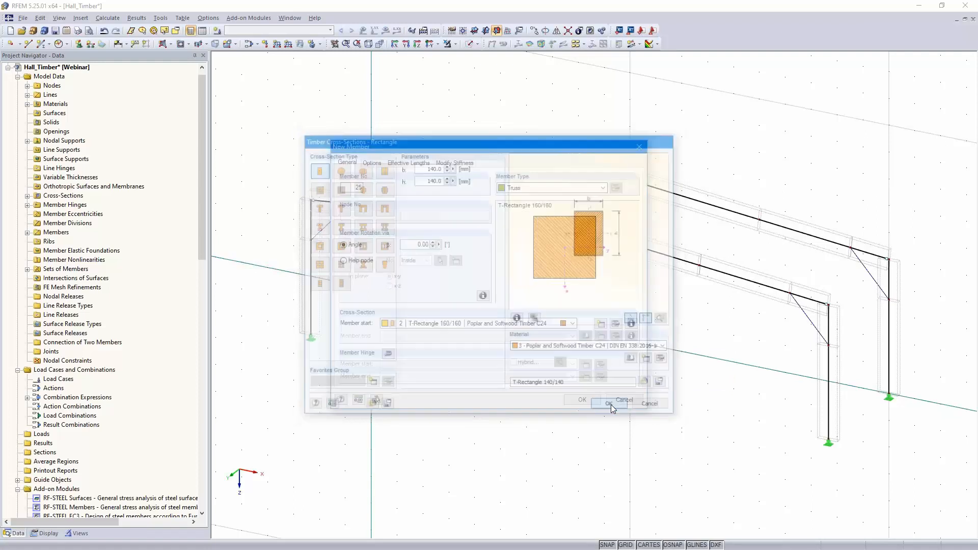
pyautogui.click(583, 398)
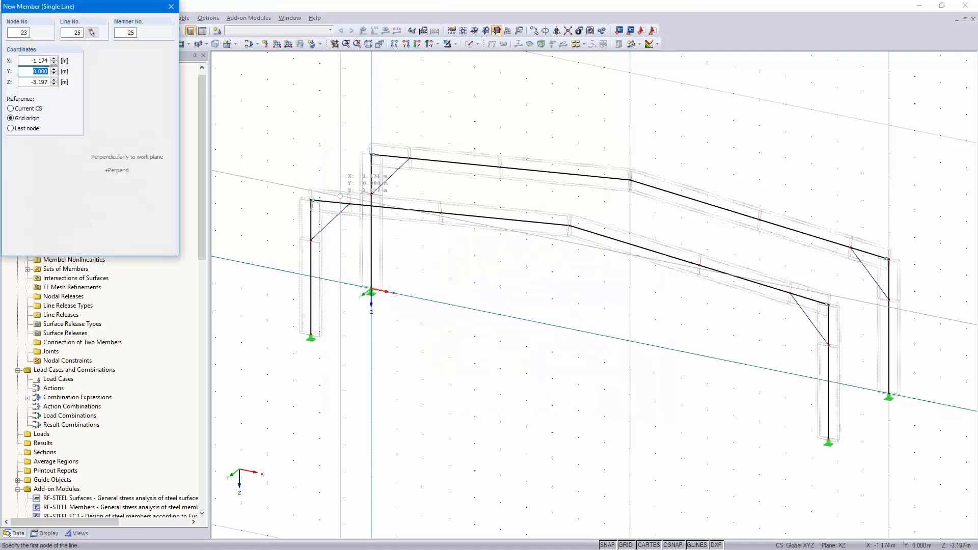
# - Draw five truss members linking the two frames: at both eaves, both mid-rafter nodes and the ridge
pyautogui.click(311, 200)
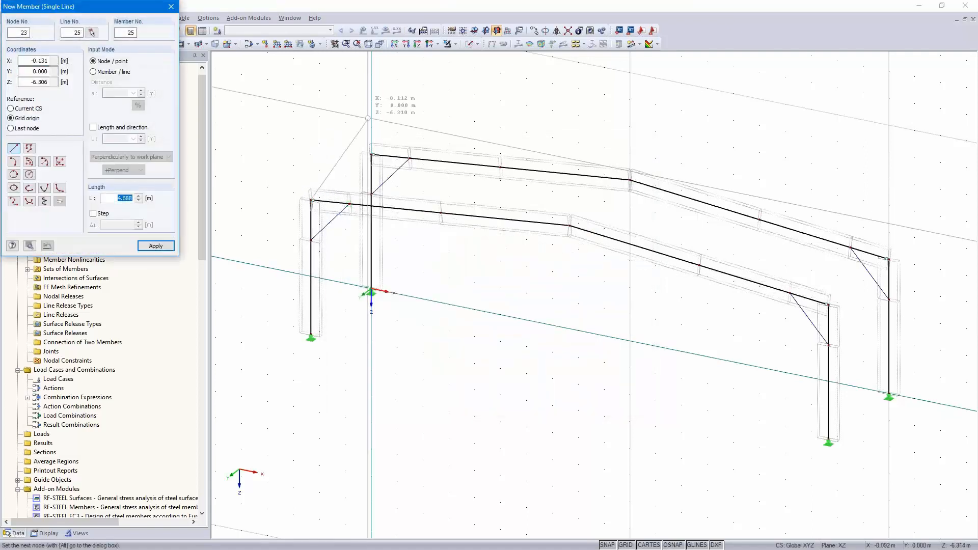
pyautogui.click(371, 155)
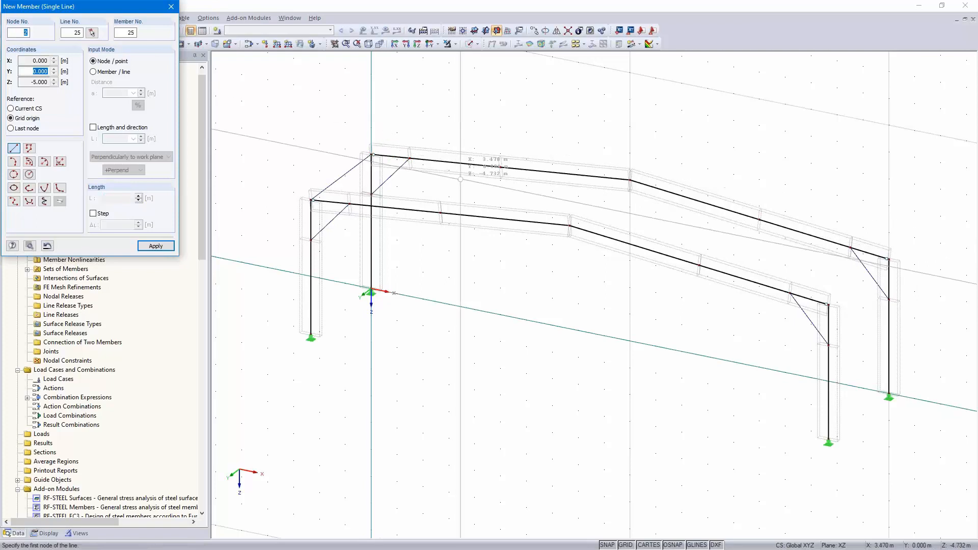
pyautogui.click(439, 213)
pyautogui.click(500, 167)
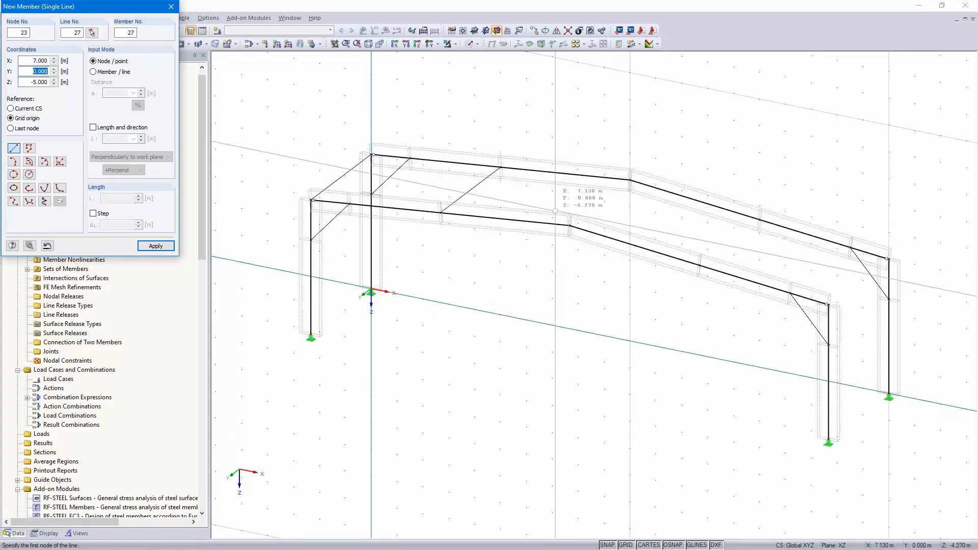
pyautogui.click(569, 226)
pyautogui.click(630, 180)
pyautogui.click(699, 265)
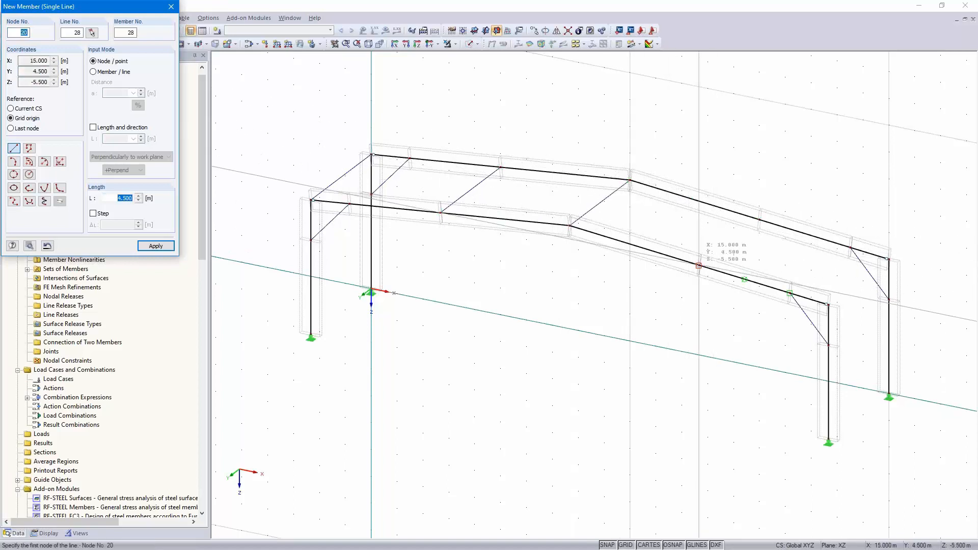
pyautogui.click(759, 219)
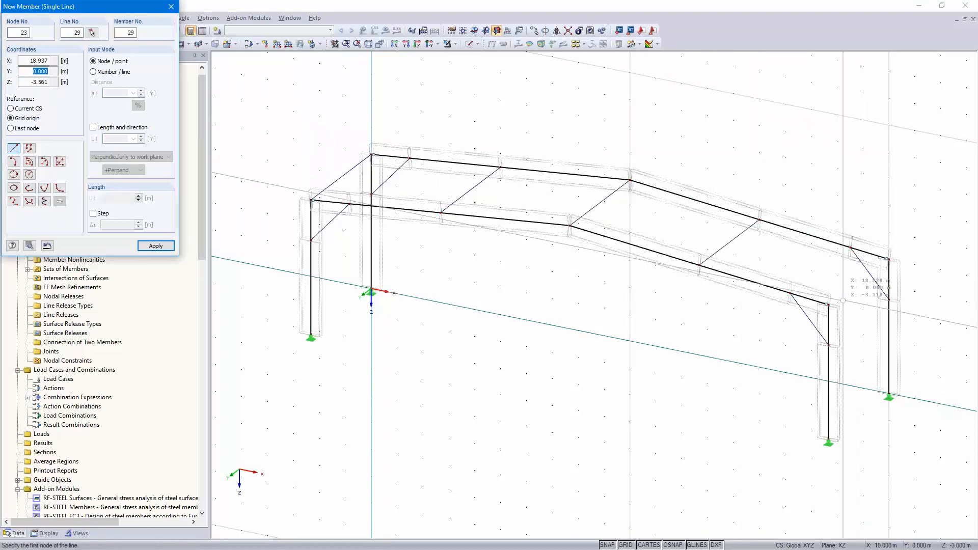
pyautogui.click(829, 305)
pyautogui.click(888, 259)
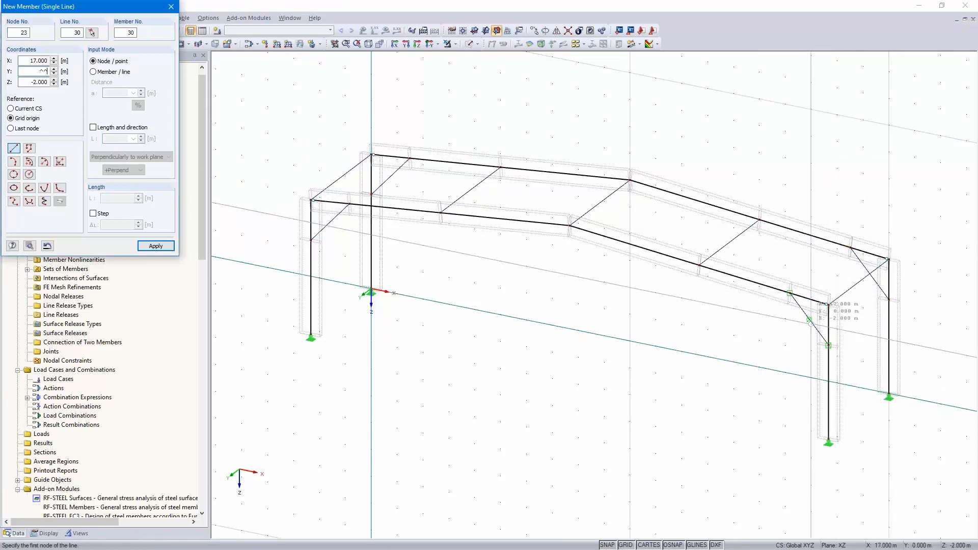
pyautogui.press('Escape')
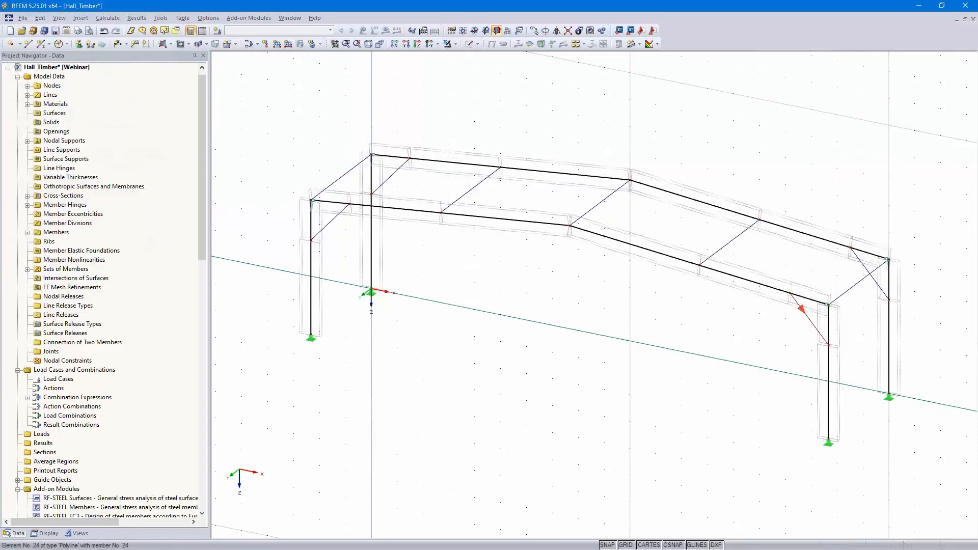
pyautogui.doubleClick(811, 325)
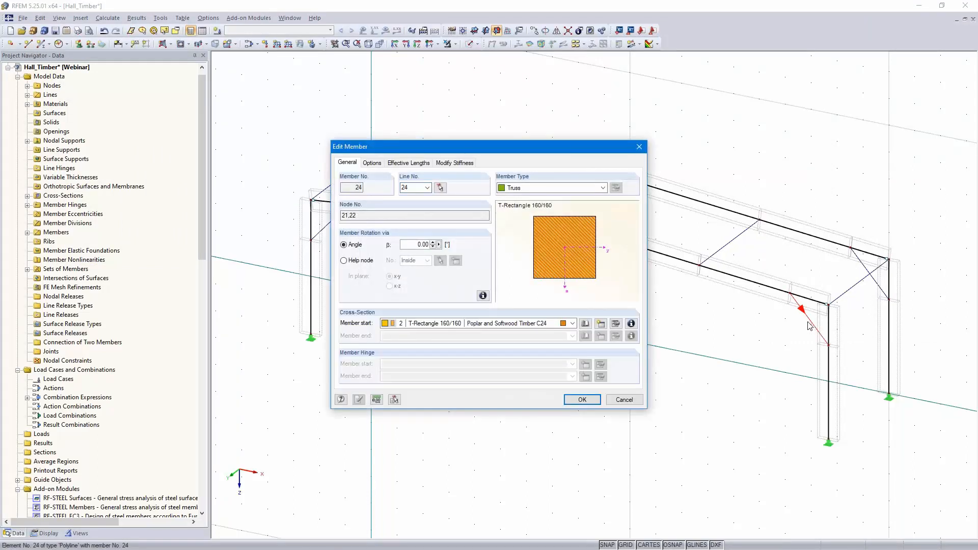
pyautogui.click(629, 401)
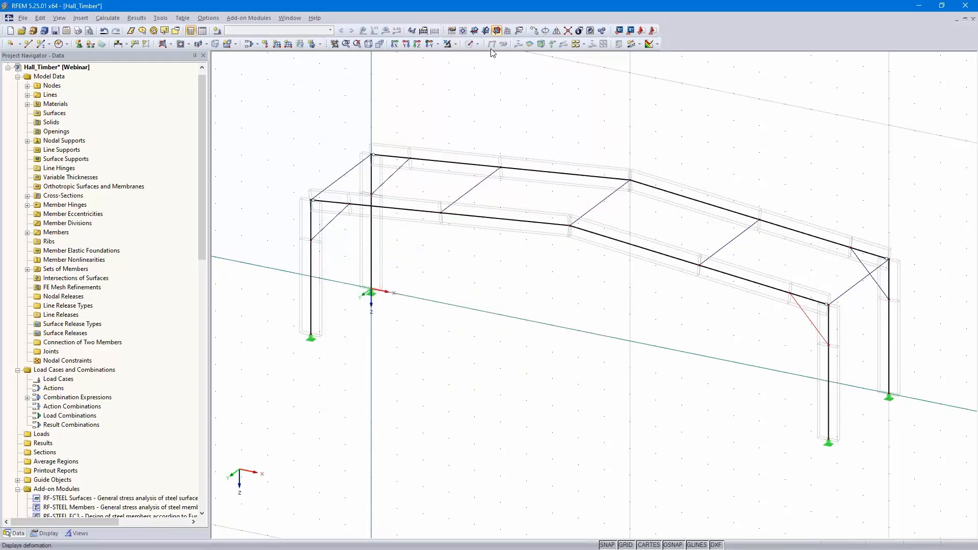
# - Display the model as solid and examine how the cross member at the mid-rafter node is rotated relative to the sloping rafters
pyautogui.click(476, 44)
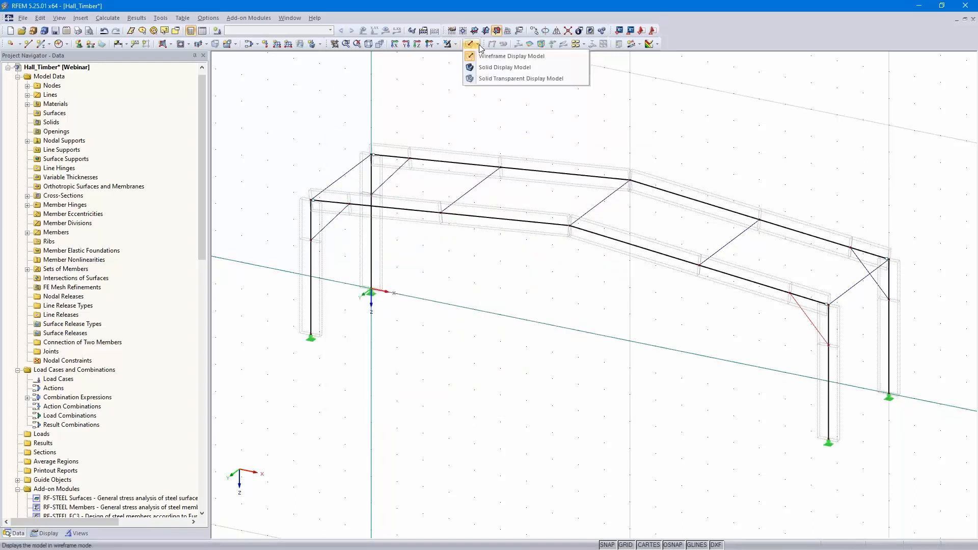
pyautogui.click(497, 69)
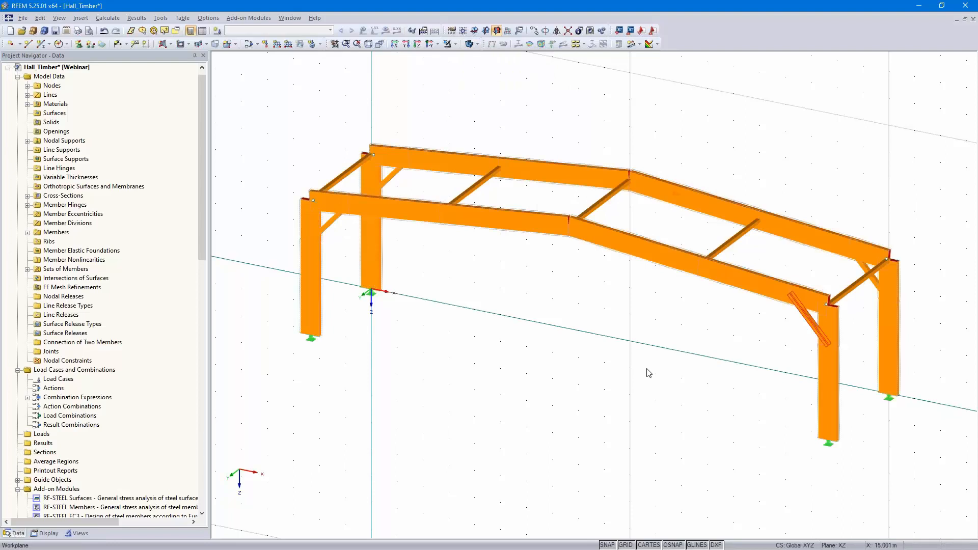
pyautogui.scroll(2, 671, 334)
pyautogui.scroll(2, 664, 331)
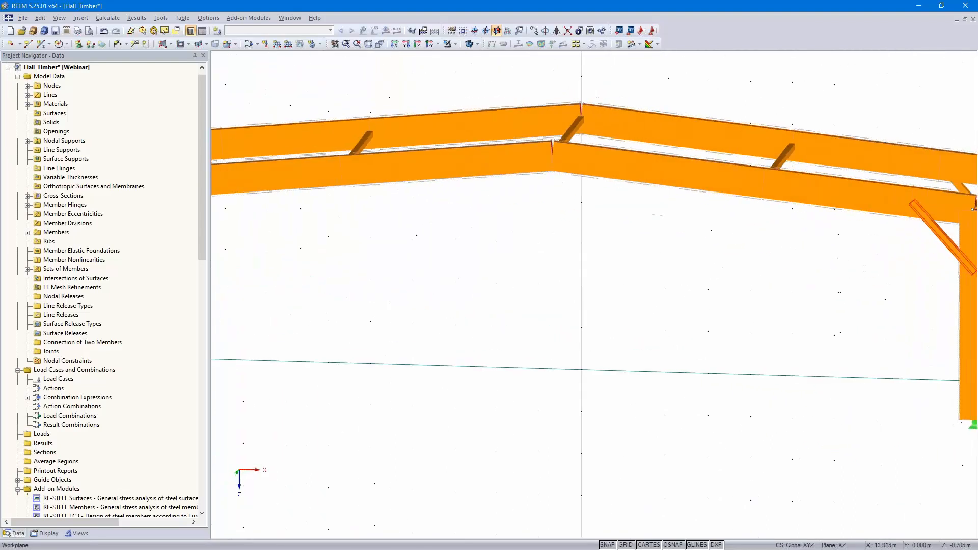
pyautogui.scroll(-3, 742, 253)
pyautogui.scroll(5, 687, 289)
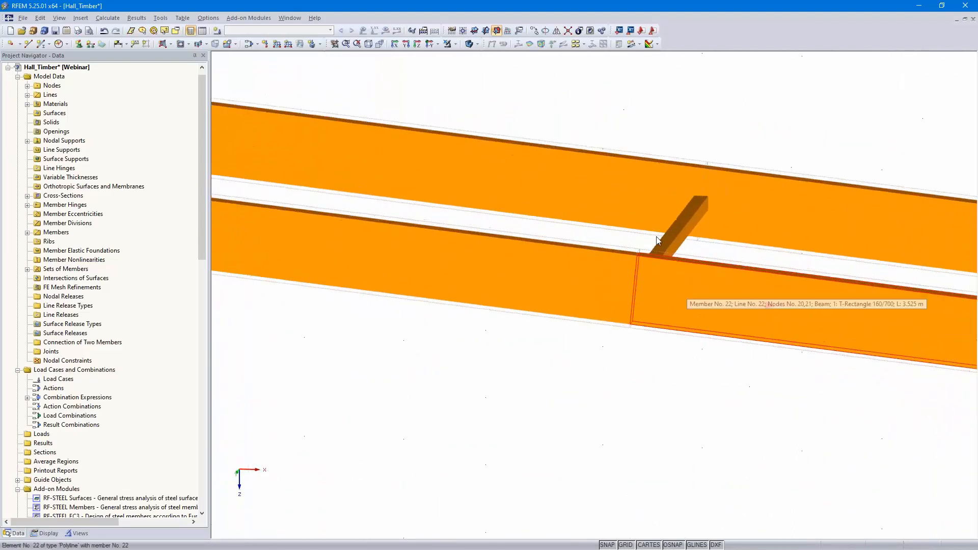
pyautogui.moveTo(674, 242)
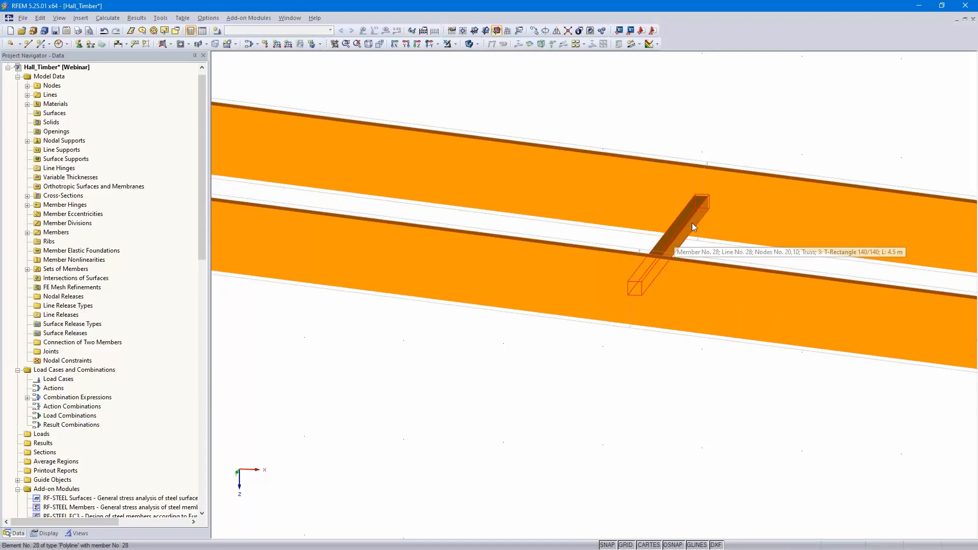
pyautogui.scroll(5, 692, 222)
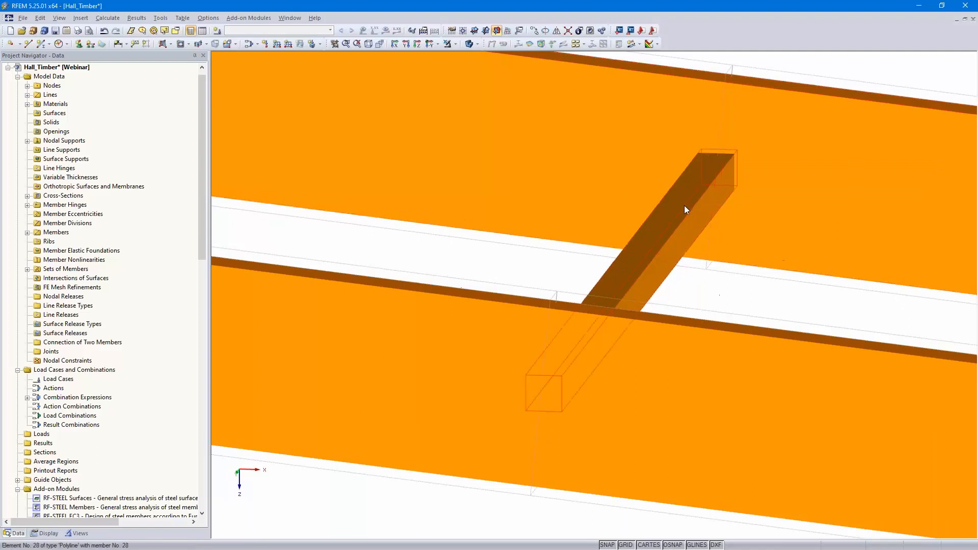
pyautogui.scroll(-2, 684, 206)
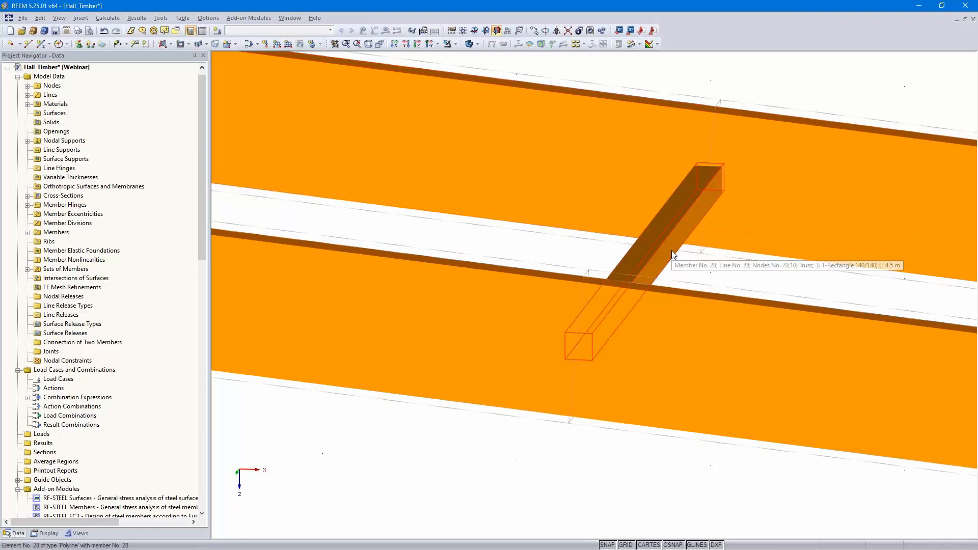
pyautogui.scroll(-3, 678, 257)
pyautogui.keyDown('ctrl'); pyautogui.moveTo(702, 257); pyautogui.dragTo(535, 332, button='middle'); pyautogui.keyUp('ctrl')
pyautogui.scroll(-5, 535, 332)
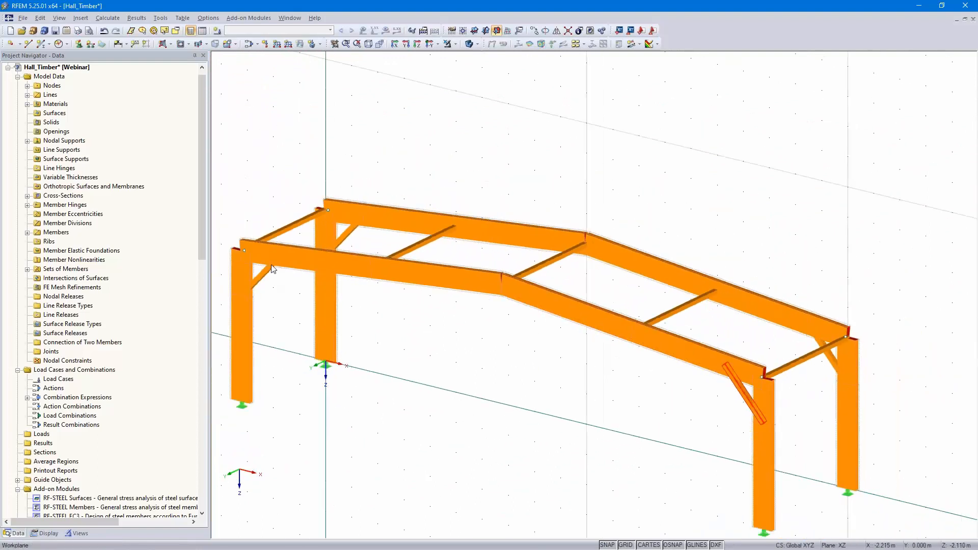
# - Rotate the four truss members at the eaves and mid-rafter nodes via help node 3 at the ridge, in plane x-y
pyautogui.click(281, 235)
pyautogui.keyDown('ctrl'); pyautogui.click(419, 245); pyautogui.keyUp('ctrl')
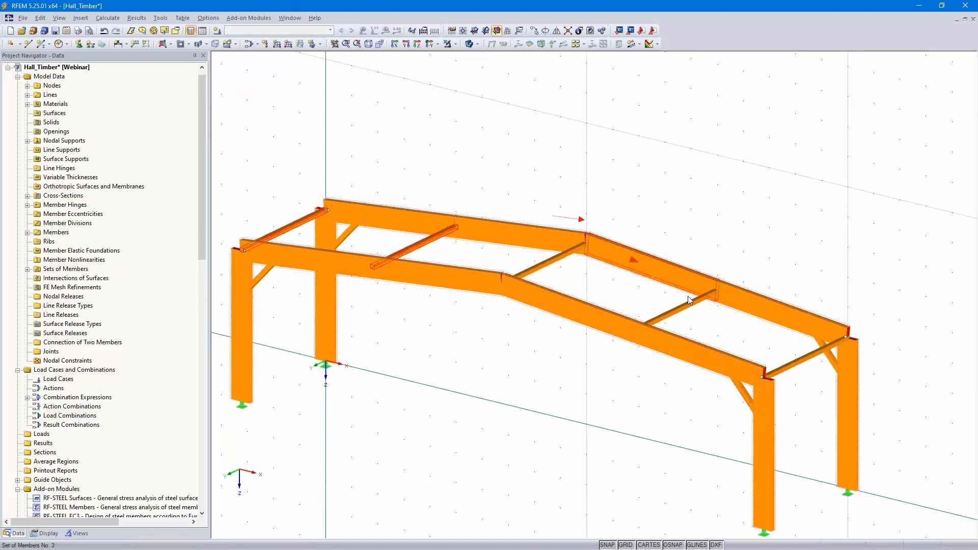
pyautogui.keyDown('ctrl'); pyautogui.click(679, 311); pyautogui.keyUp('ctrl')
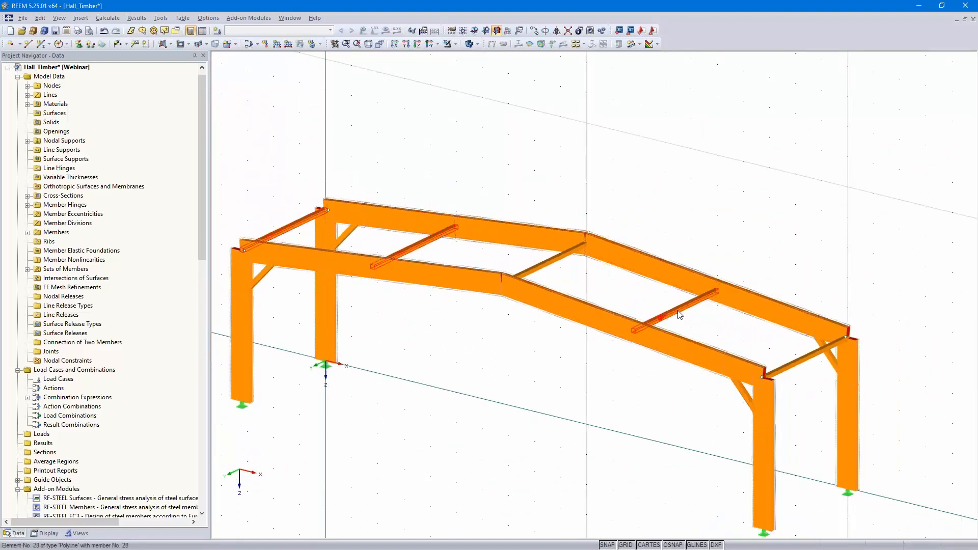
pyautogui.keyDown('ctrl'); pyautogui.doubleClick(799, 364); pyautogui.keyUp('ctrl')
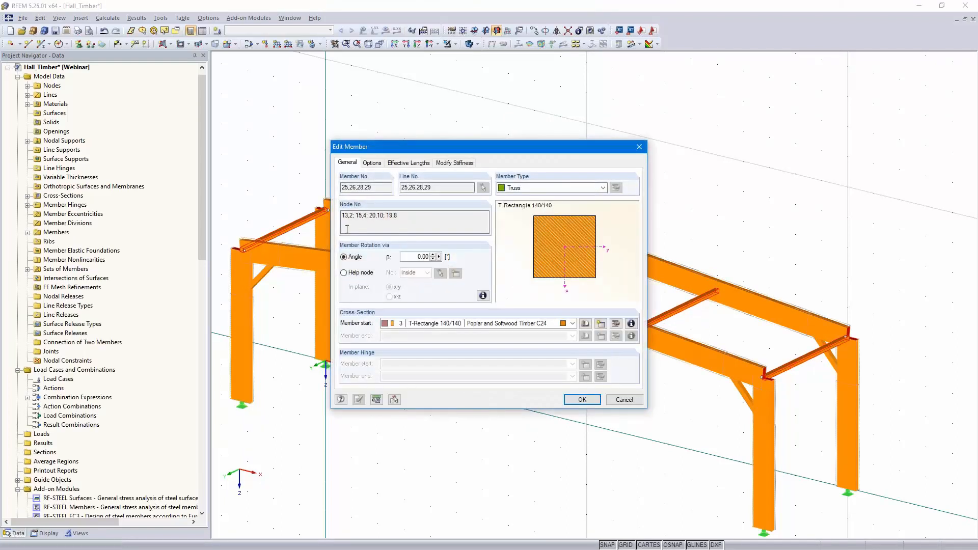
pyautogui.click(372, 163)
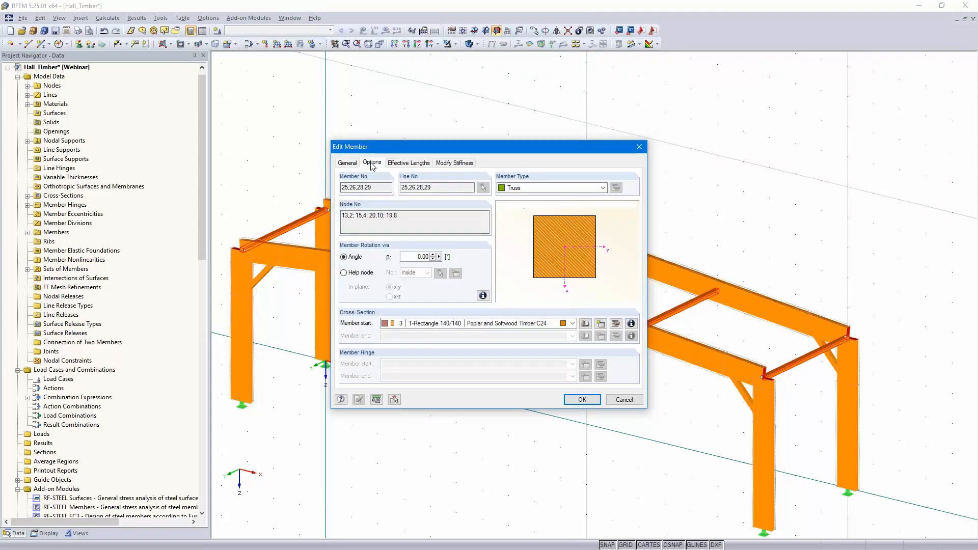
pyautogui.click(348, 164)
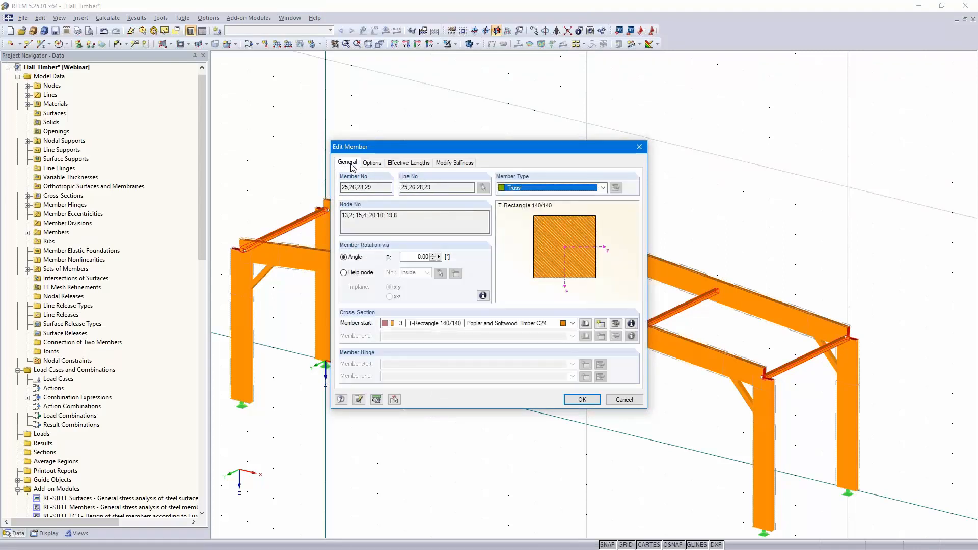
pyautogui.click(345, 273)
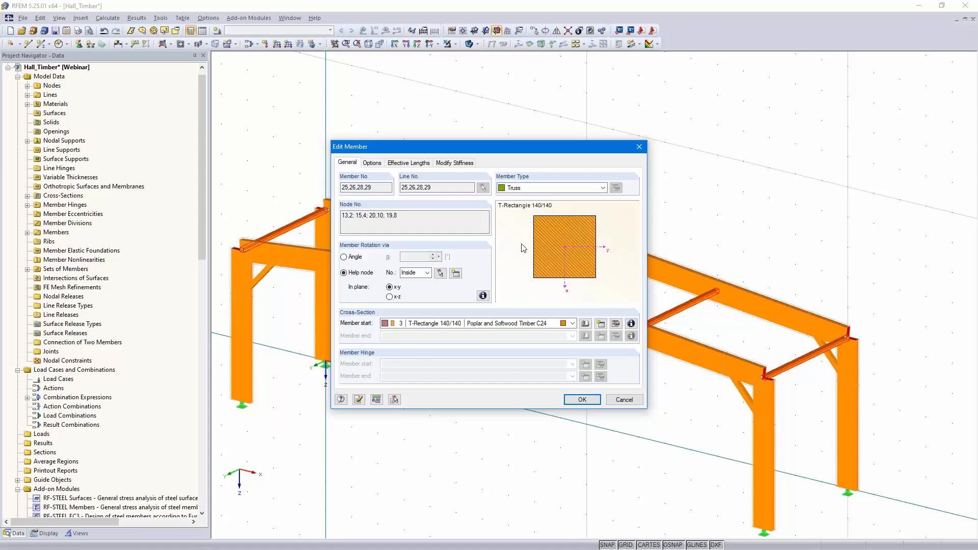
pyautogui.click(440, 273)
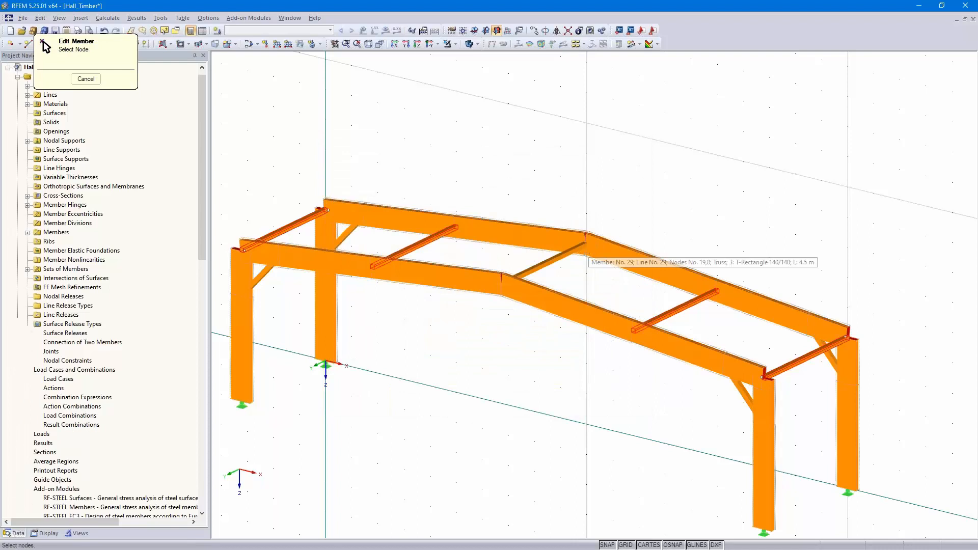
pyautogui.click(589, 249)
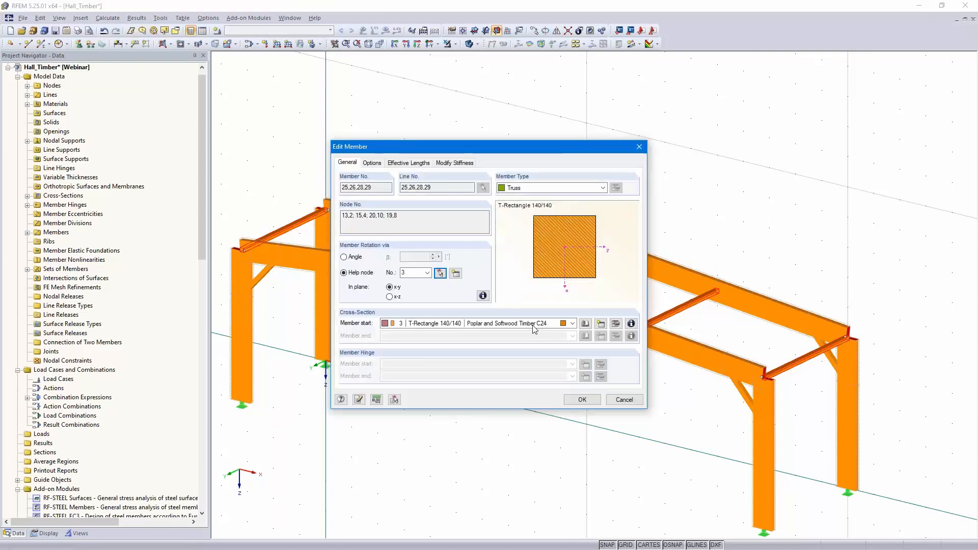
pyautogui.click(582, 400)
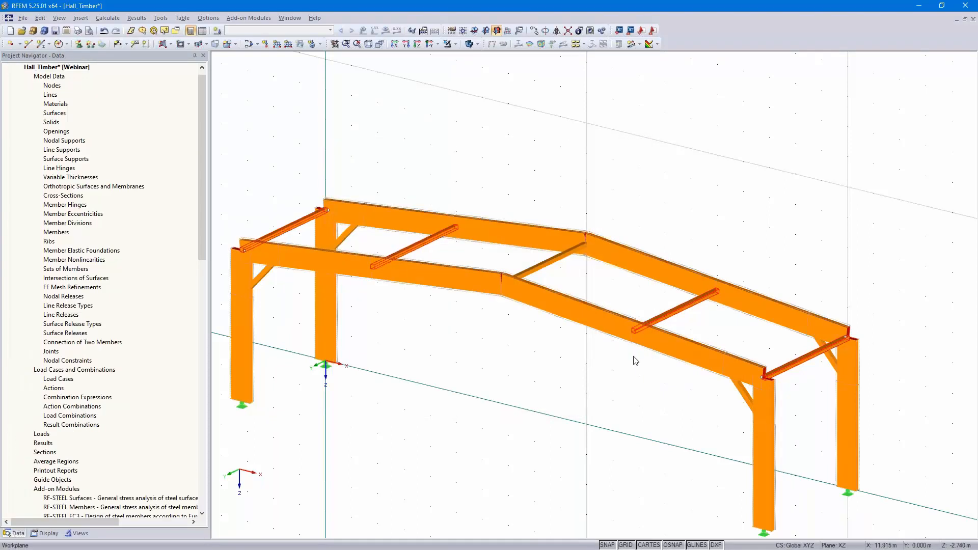
# - Examine at both eaves and mid-rafter nodes how the cross members are aligned with the rafter slope
pyautogui.scroll(8, 636, 359)
pyautogui.moveTo(635, 354); pyautogui.dragTo(714, 327, button='middle')
pyautogui.scroll(3, 755, 249)
pyautogui.scroll(5, 755, 249)
pyautogui.scroll(-5, 769, 266)
pyautogui.moveTo(768, 268); pyautogui.dragTo(438, 245, button='middle')
pyautogui.scroll(-2, 769, 316)
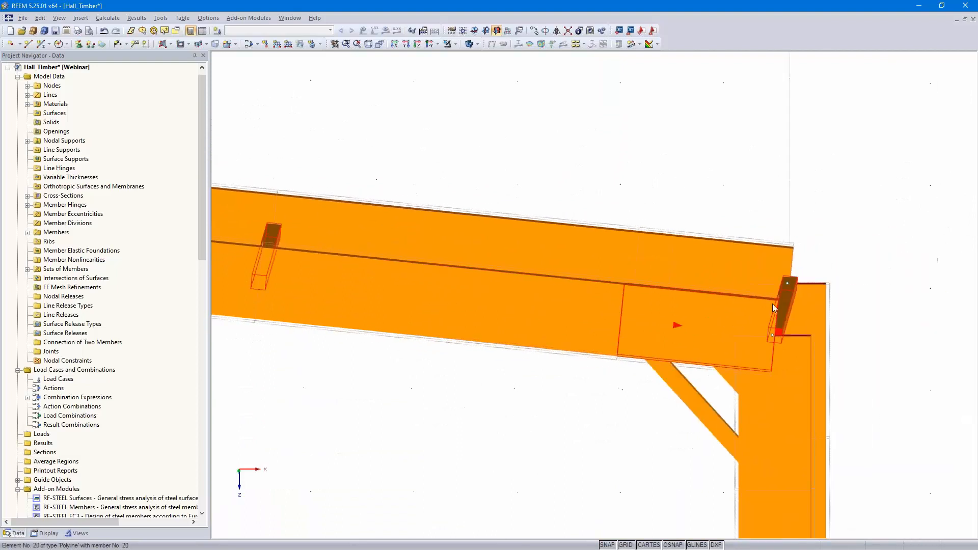
pyautogui.scroll(3, 811, 283)
pyautogui.scroll(-2, 796, 279)
pyautogui.scroll(-5, 795, 278)
pyautogui.scroll(4, 731, 284)
pyautogui.moveTo(822, 278); pyautogui.dragTo(603, 277, button='middle')
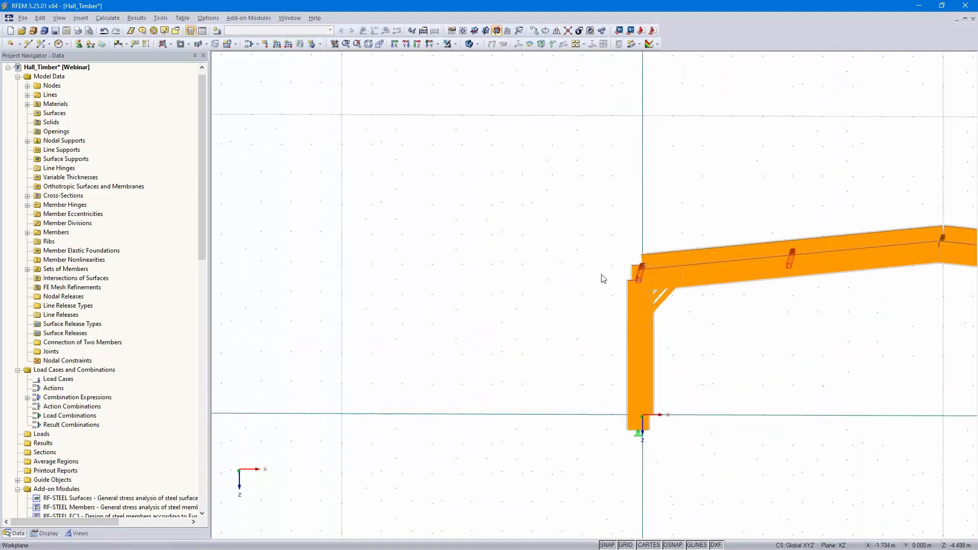
pyautogui.scroll(6, 707, 275)
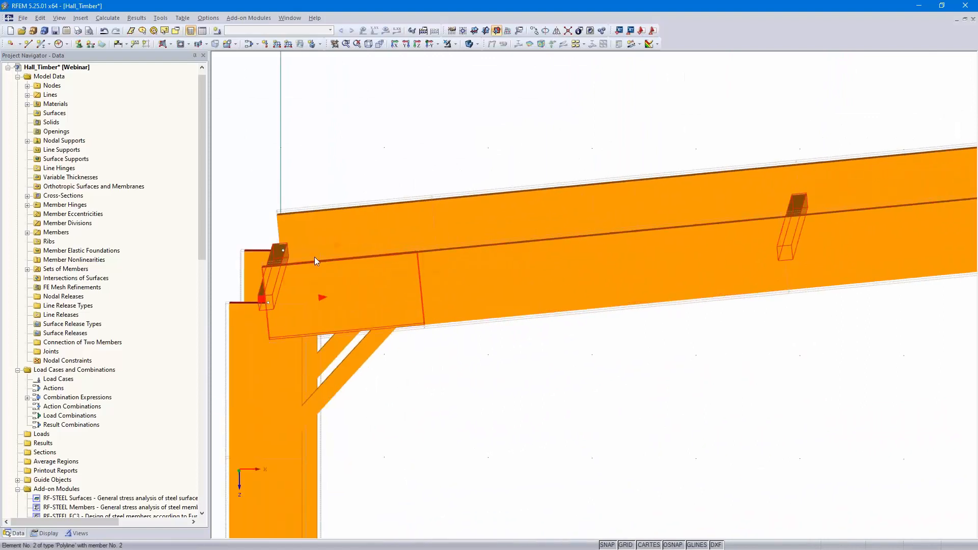
pyautogui.scroll(-3, 774, 330)
pyautogui.scroll(-3, 774, 330)
pyautogui.moveTo(799, 343)
pyautogui.mouseDown(button='middle')
pyautogui.moveTo(531, 245)
pyautogui.moveTo(552, 255)
pyautogui.moveTo(520, 287)
pyautogui.moveTo(535, 304)
pyautogui.moveTo(589, 312)
pyautogui.moveTo(483, 310)
pyautogui.mouseUp(button='middle')
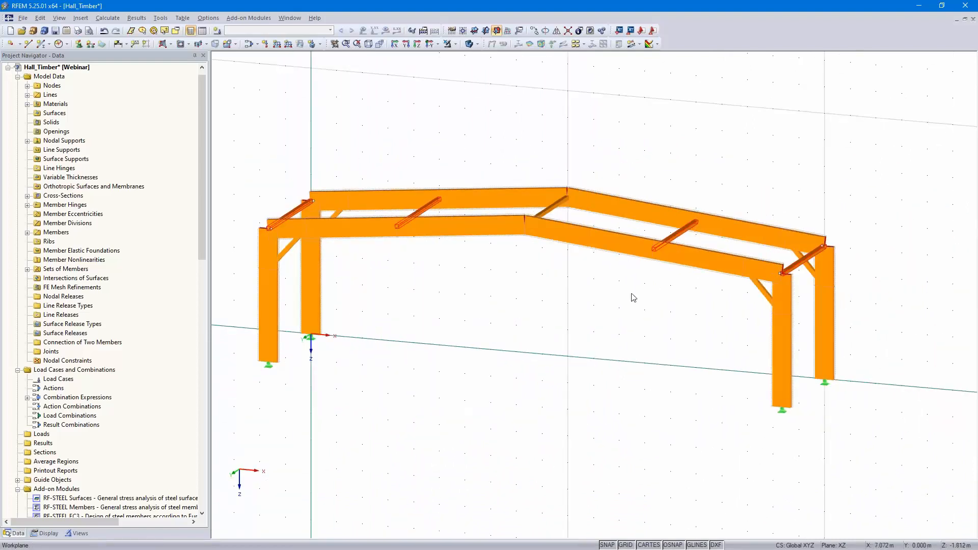
# - Select the second frame with its supports and the connecting truss members and create three copies spaced 4.5 m in the Y direction
pyautogui.keyDown('ctrl'); pyautogui.moveTo(448, 375); pyautogui.dragTo(530, 470, button='middle'); pyautogui.keyUp('ctrl')
pyautogui.moveTo(552, 127); pyautogui.dragTo(408, 492)
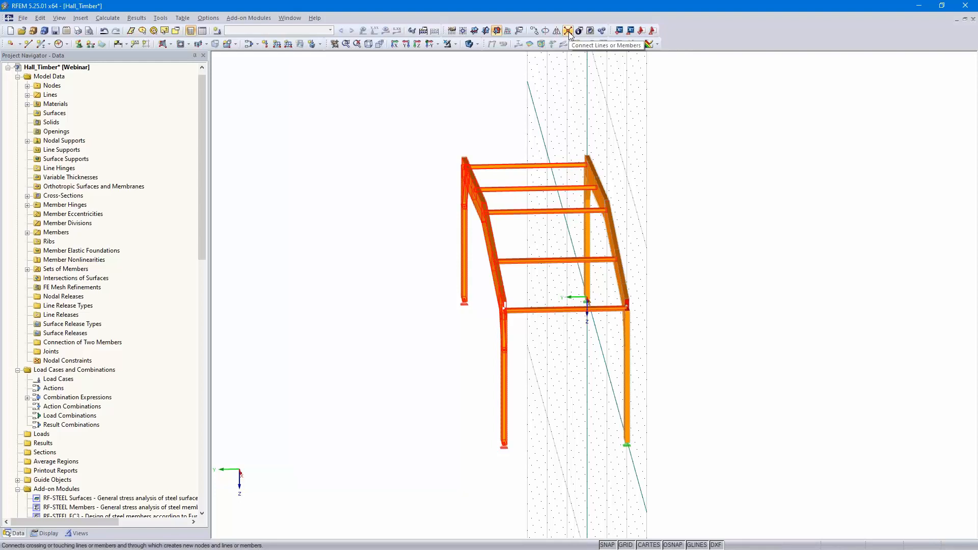
pyautogui.click(534, 31)
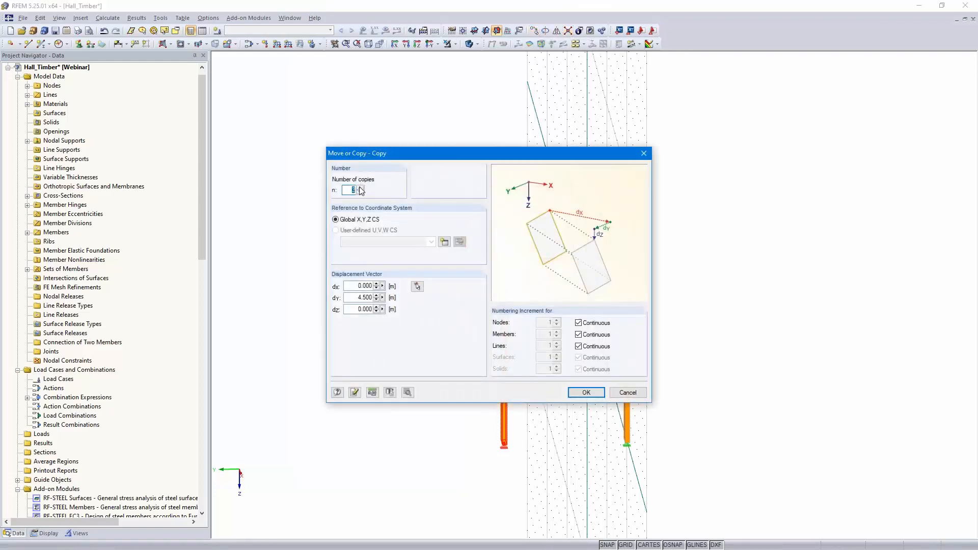
pyautogui.click(586, 393)
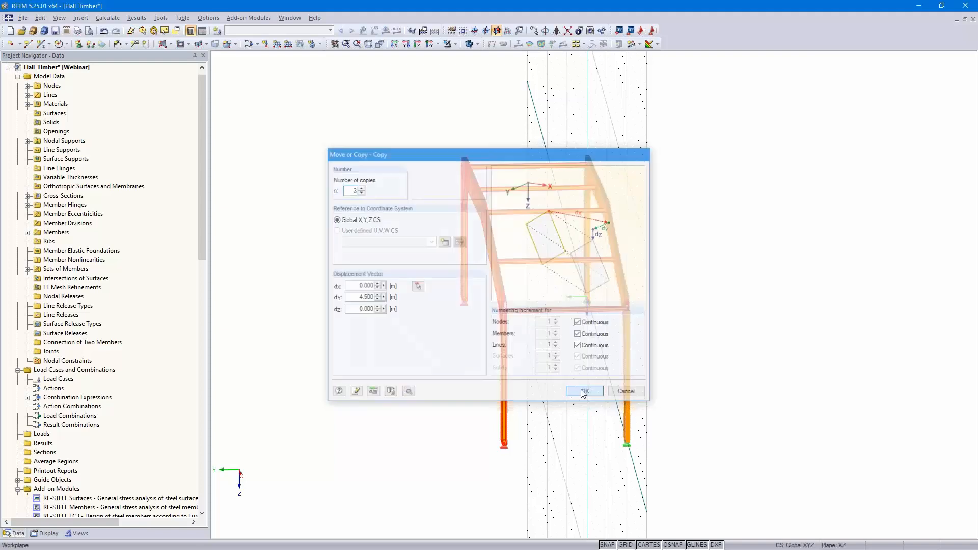
# - Set up one copy of the front frame's mid-rafter and ridge nodes, displaced 2 m in Z only, with connecting lines and members enabled
pyautogui.keyDown('ctrl'); pyautogui.moveTo(452, 390); pyautogui.dragTo(579, 225, button='middle'); pyautogui.keyUp('ctrl')
pyautogui.scroll(2, 641, 355)
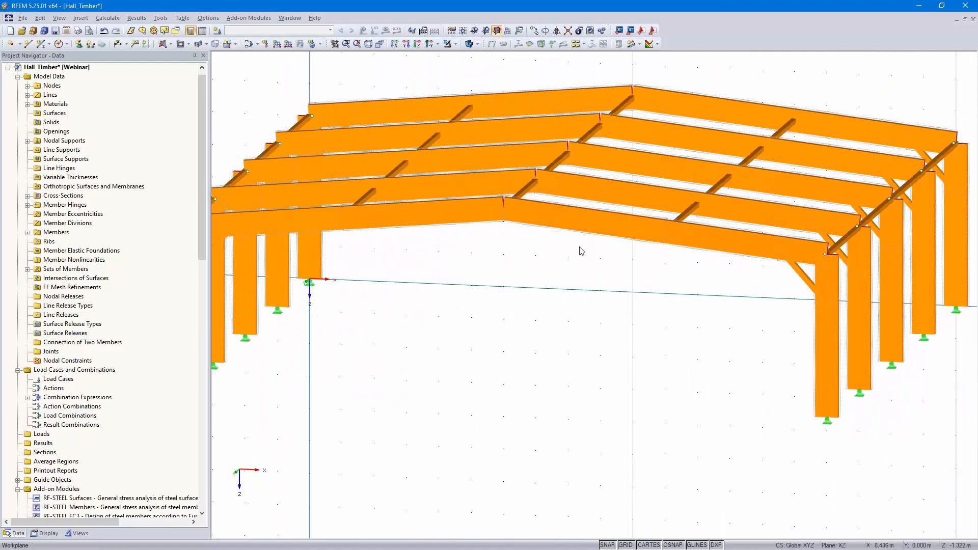
pyautogui.moveTo(484, 307); pyautogui.dragTo(564, 307, button='middle')
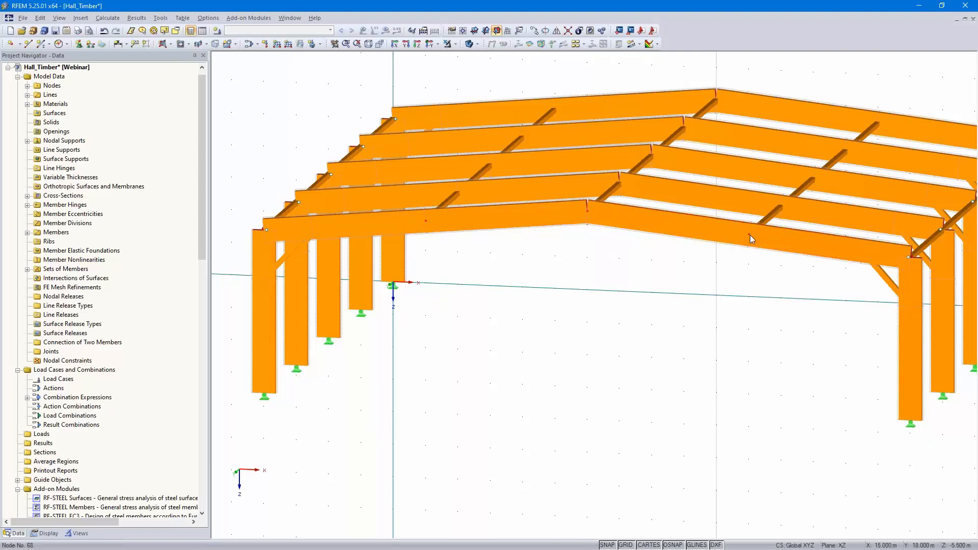
pyautogui.click(534, 30)
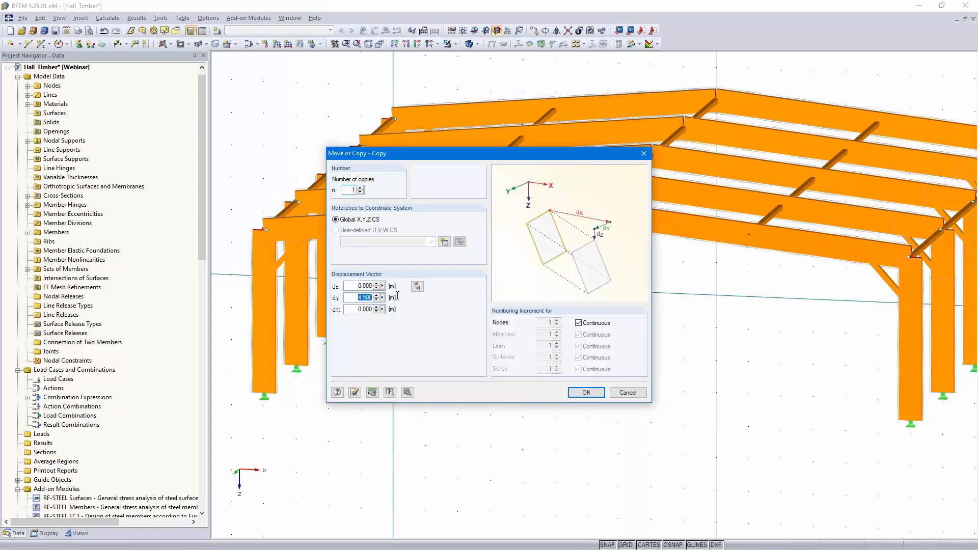
pyautogui.write('0')
pyautogui.click(408, 393)
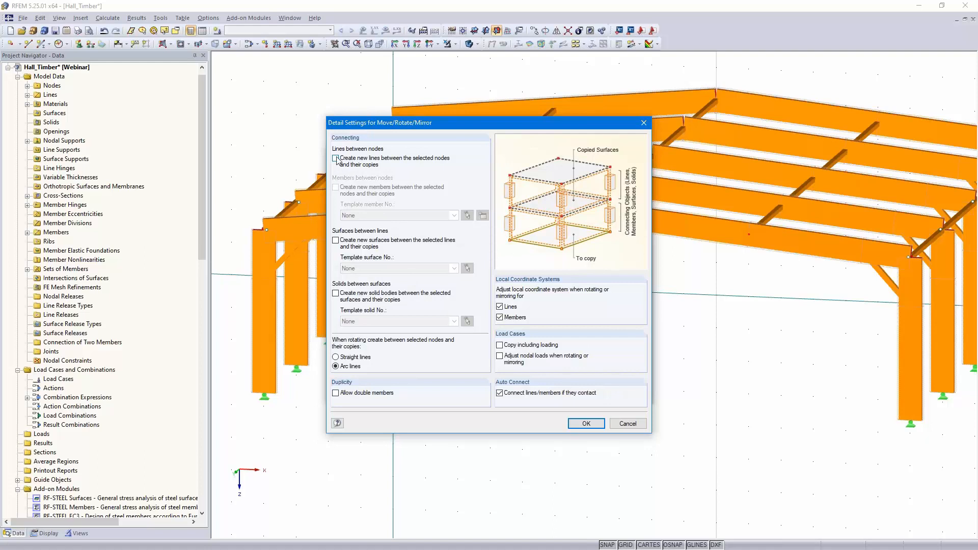
pyautogui.click(336, 159)
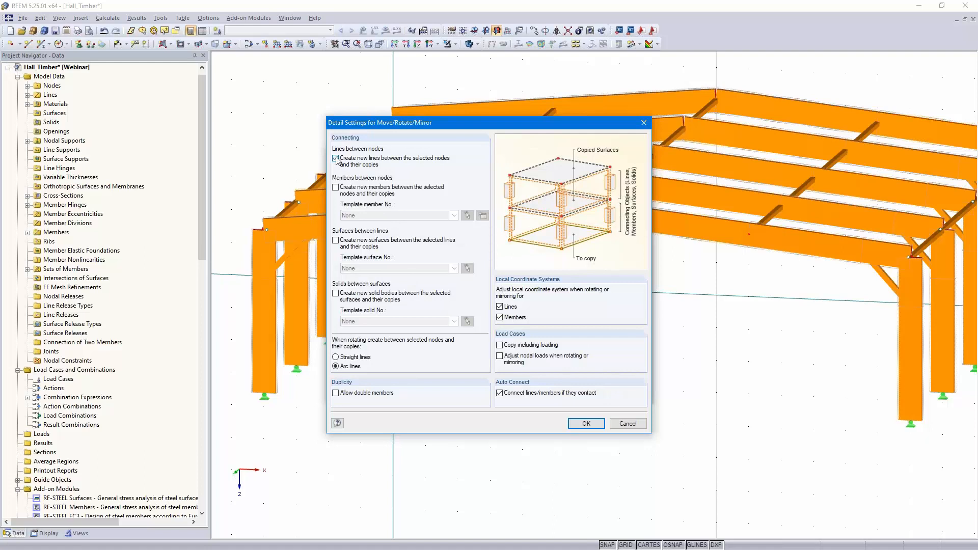
pyautogui.click(336, 188)
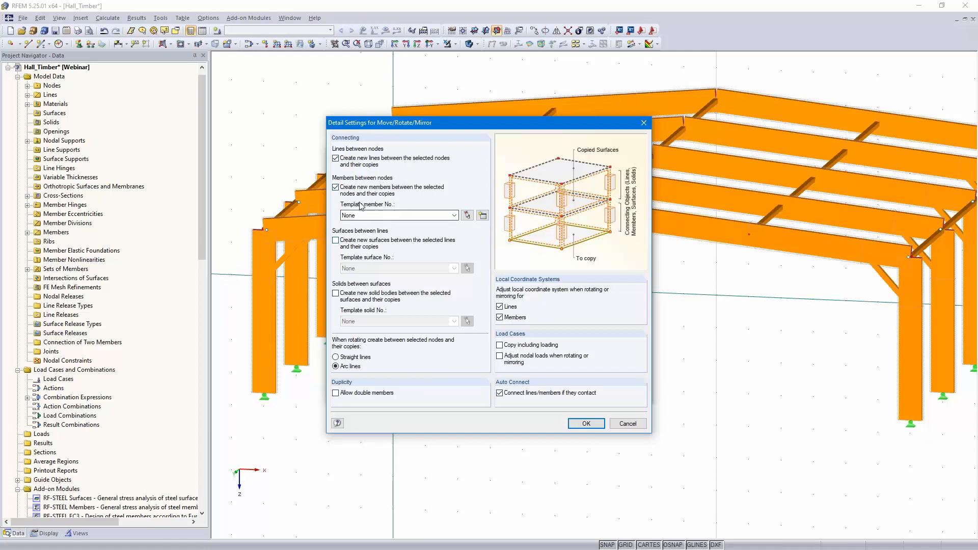
# - Define a new template beam for the connecting members with a 160/240 mm timber rectangle cross-section in Glulam Timber GL28c
pyautogui.click(482, 216)
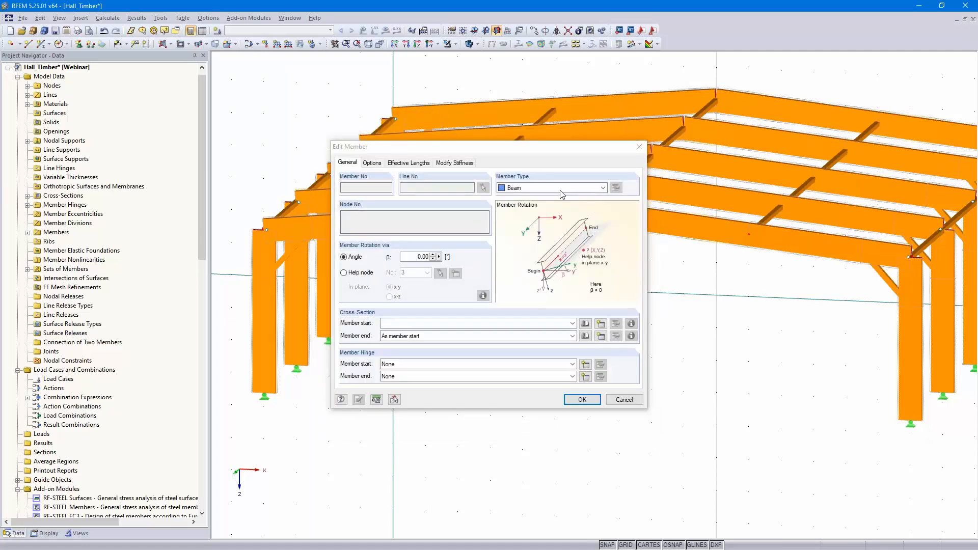
pyautogui.click(585, 324)
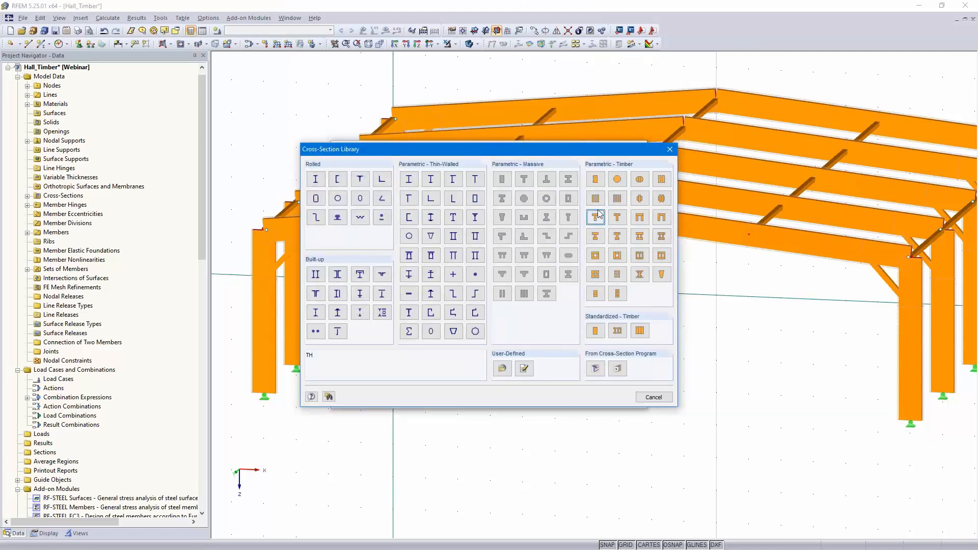
pyautogui.press('Escape')
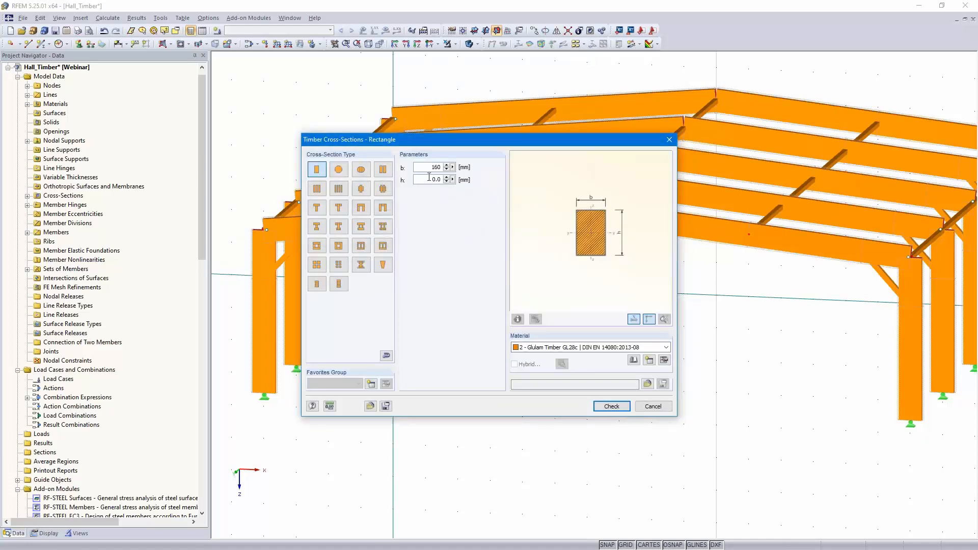
pyautogui.write('240')
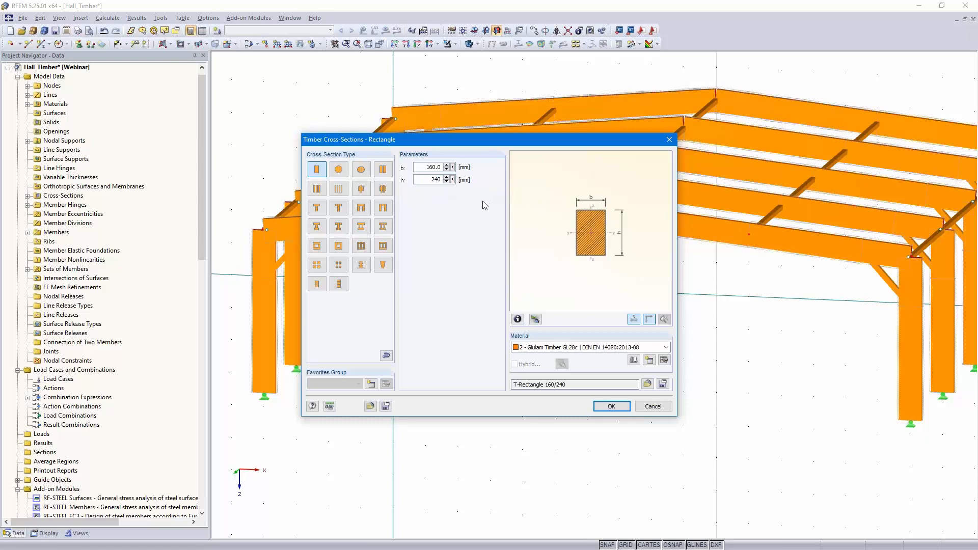
pyautogui.click(611, 406)
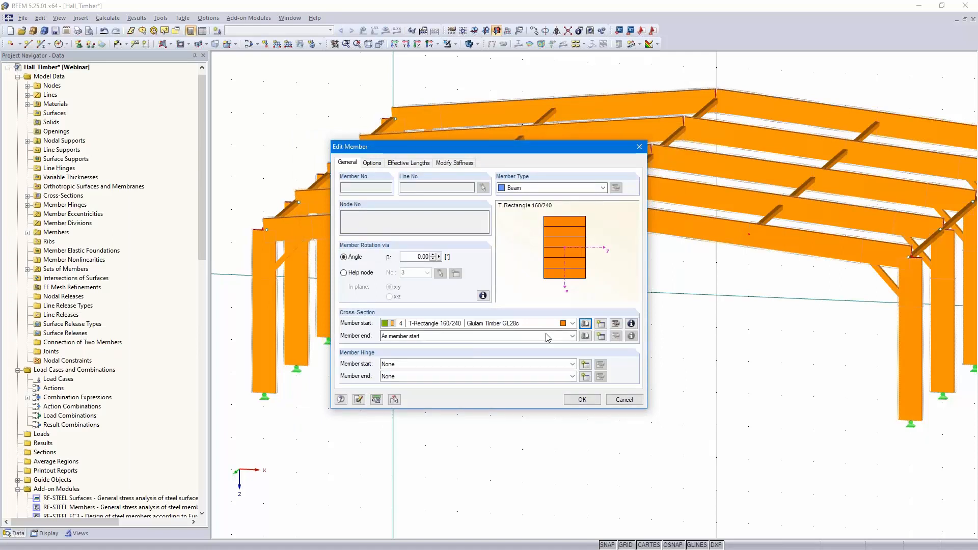
# - Rotate the template beam by 90° and create the three vertical gable members by copying the nodes
pyautogui.click(410, 256)
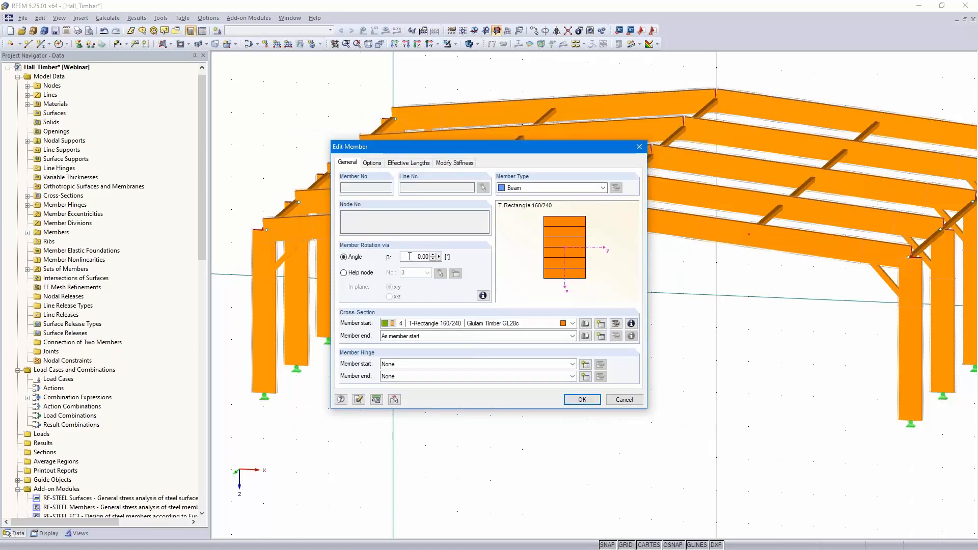
pyautogui.write('9')
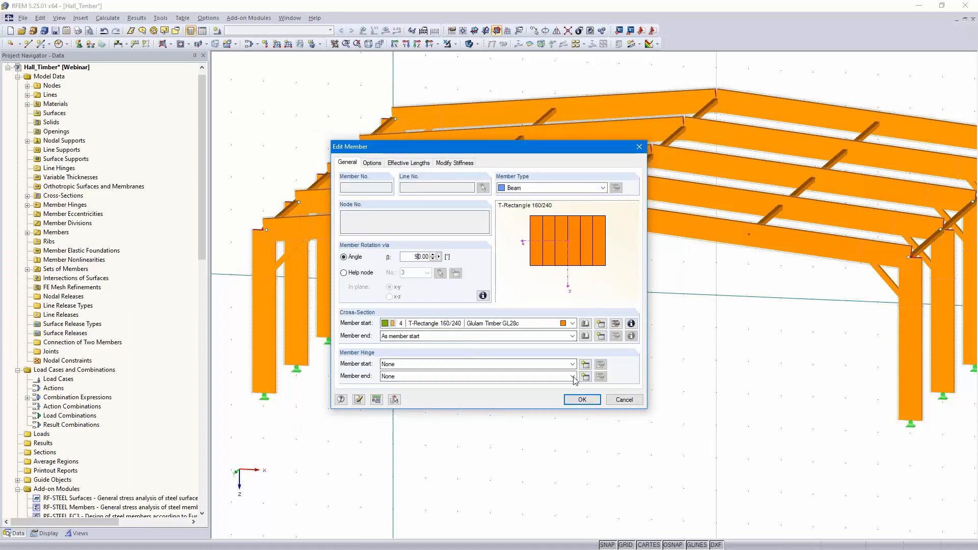
pyautogui.click(583, 400)
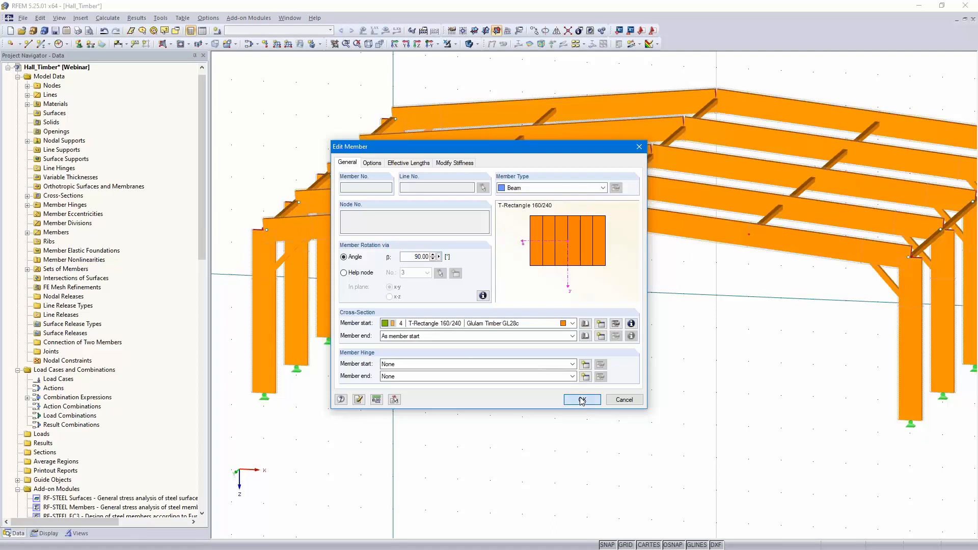
pyautogui.click(582, 423)
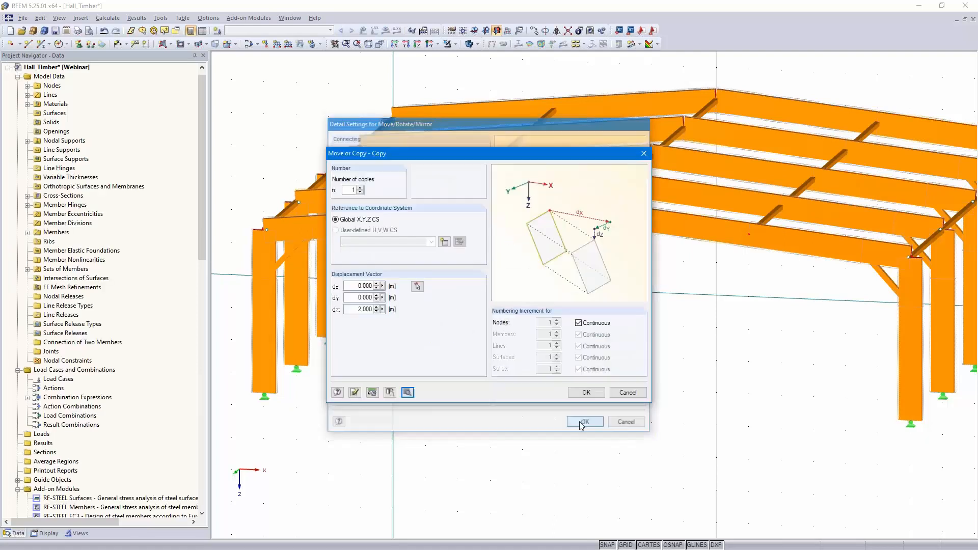
pyautogui.click(585, 394)
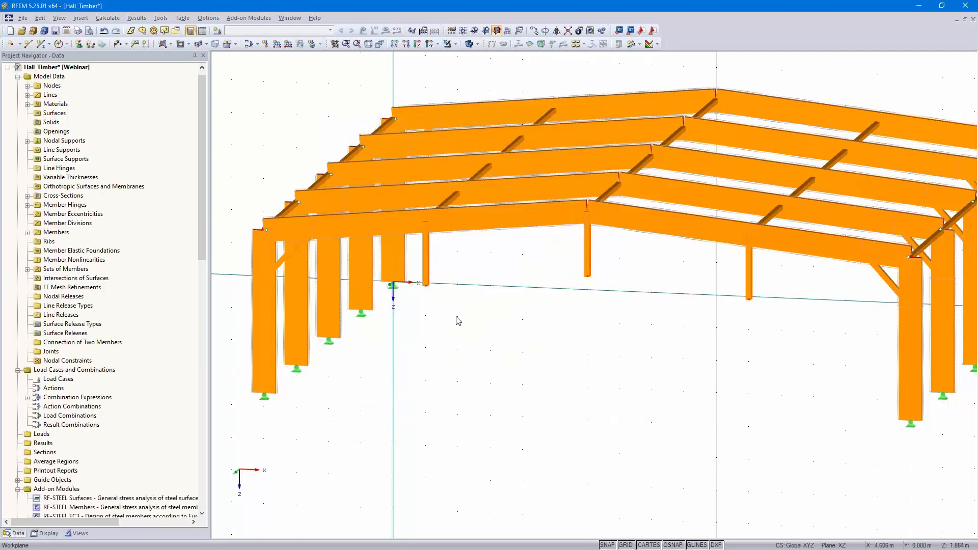
# - Examine the cross-section orientation at the lower end of a new gable member
pyautogui.scroll(5, 605, 294)
pyautogui.keyDown('ctrl'); pyautogui.moveTo(630, 270); pyautogui.dragTo(516, 310, button='middle'); pyautogui.keyUp('ctrl')
pyautogui.scroll(5, 285, 345)
pyautogui.moveTo(283, 345); pyautogui.dragTo(623, 350, button='middle')
pyautogui.scroll(-3, 500, 304)
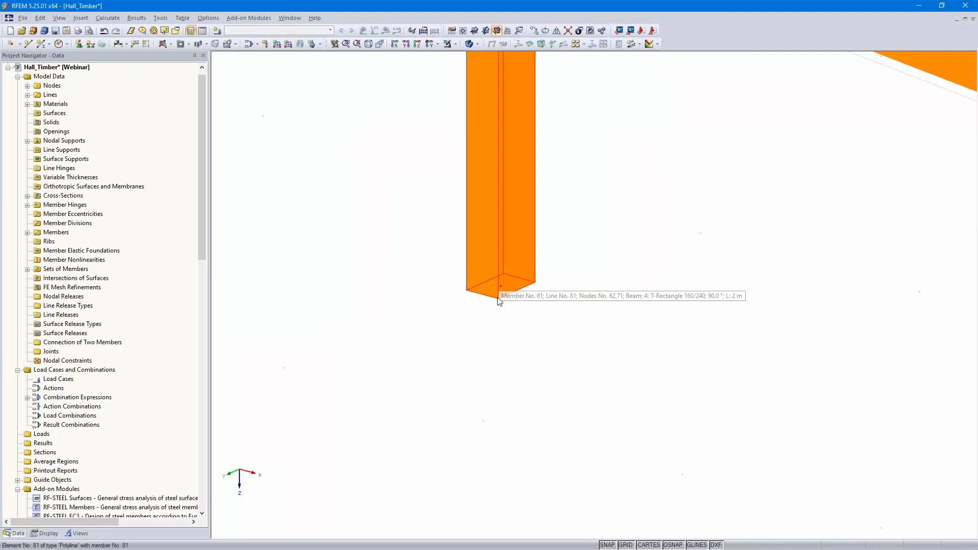
pyautogui.scroll(-5, 495, 307)
# - Set the Z coordinate of the three gable members' lower end nodes to 0 m
pyautogui.keyDown('ctrl'); pyautogui.moveTo(458, 358); pyautogui.dragTo(594, 305, button='middle'); pyautogui.keyUp('ctrl')
pyautogui.keyDown('ctrl'); pyautogui.moveTo(590, 311); pyautogui.dragTo(586, 286, button='middle'); pyautogui.keyUp('ctrl')
pyautogui.moveTo(492, 318); pyautogui.dragTo(903, 256)
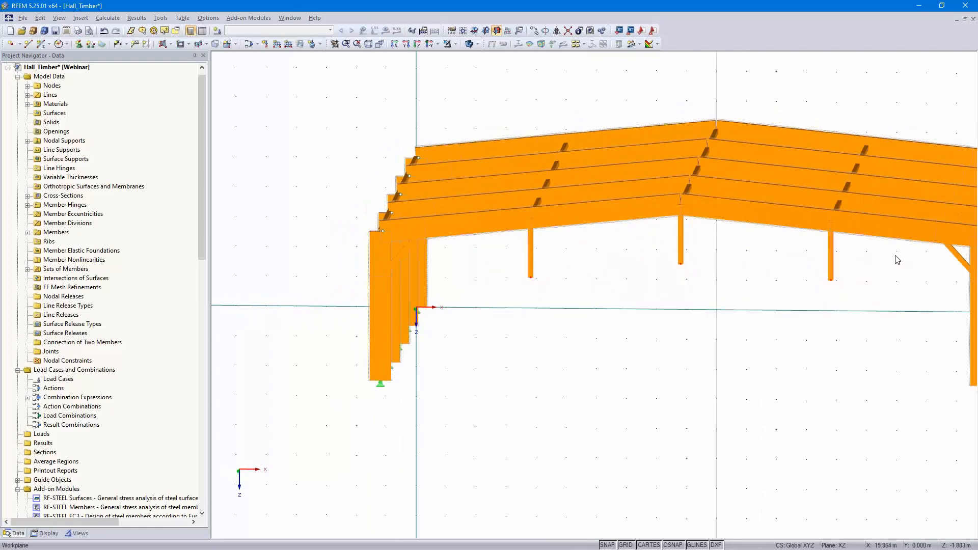
pyautogui.doubleClick(680, 264)
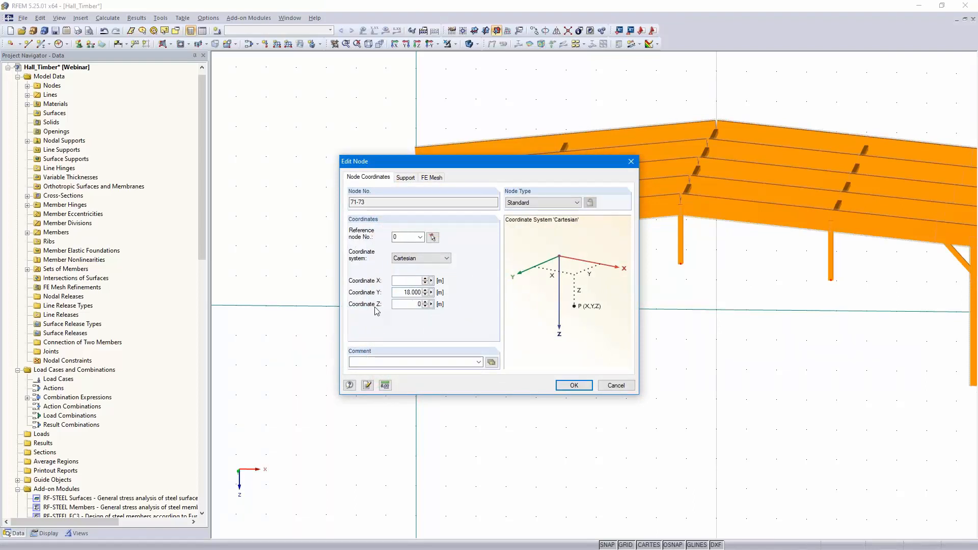
pyautogui.click(569, 386)
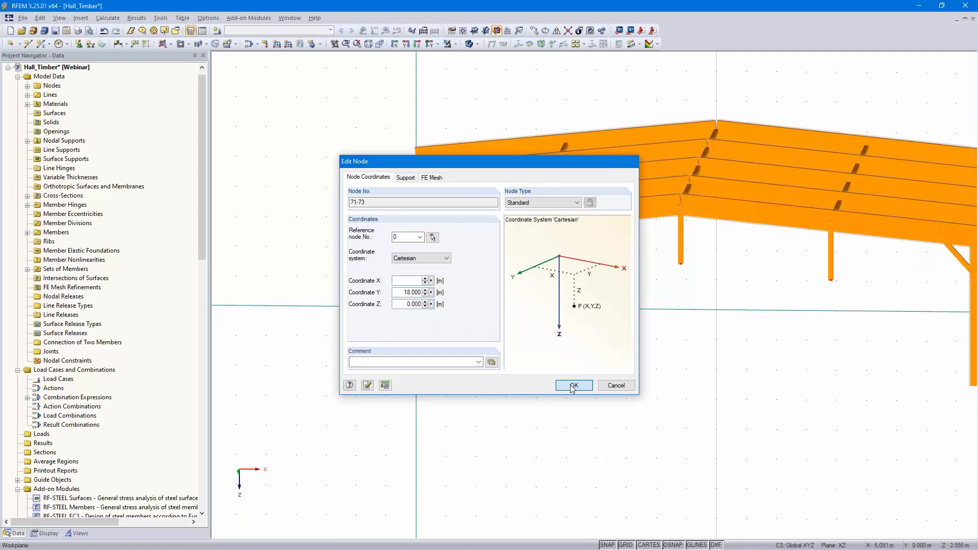
# - Assign hinged nodal supports to the lower end nodes of the three gable columns
pyautogui.keyDown('ctrl'); pyautogui.moveTo(709, 422); pyautogui.dragTo(572, 409, button='middle'); pyautogui.keyUp('ctrl')
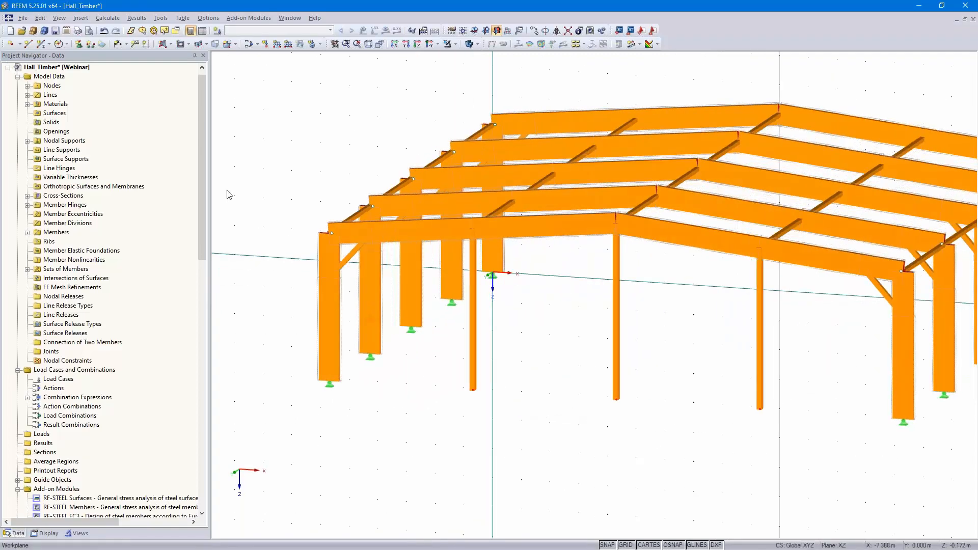
pyautogui.click(80, 45)
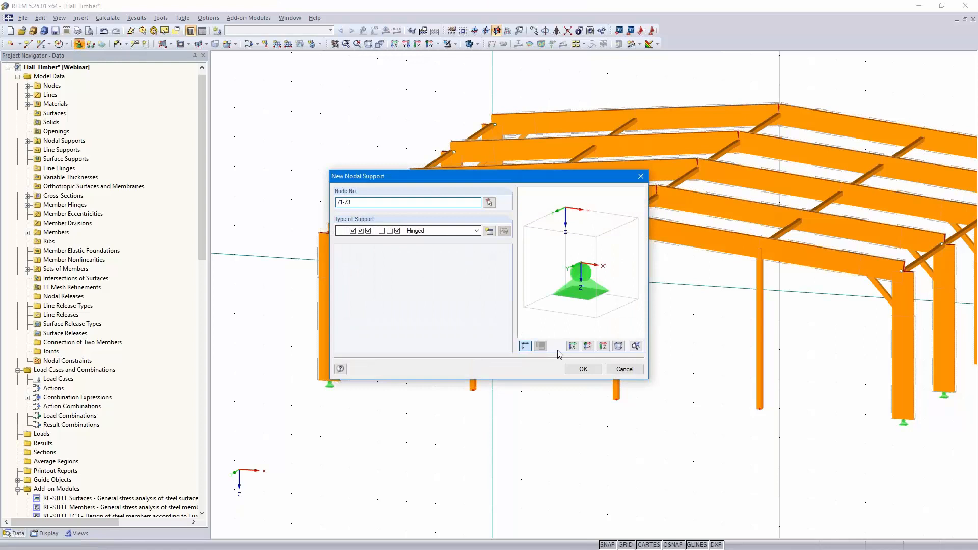
pyautogui.click(583, 370)
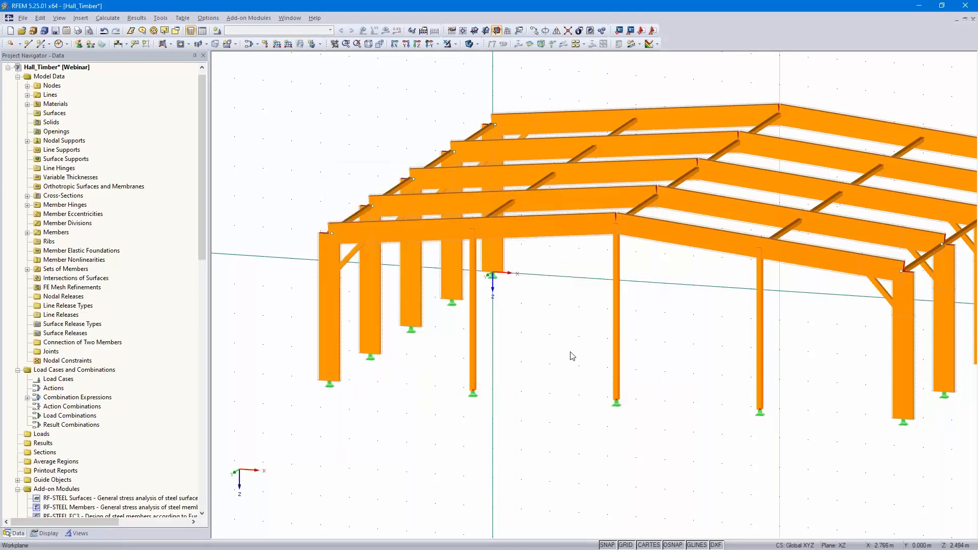
# - Reverse the member orientation of the three front gable columns
pyautogui.keyDown('ctrl'); pyautogui.moveTo(564, 369); pyautogui.dragTo(637, 377, button='middle'); pyautogui.keyUp('ctrl')
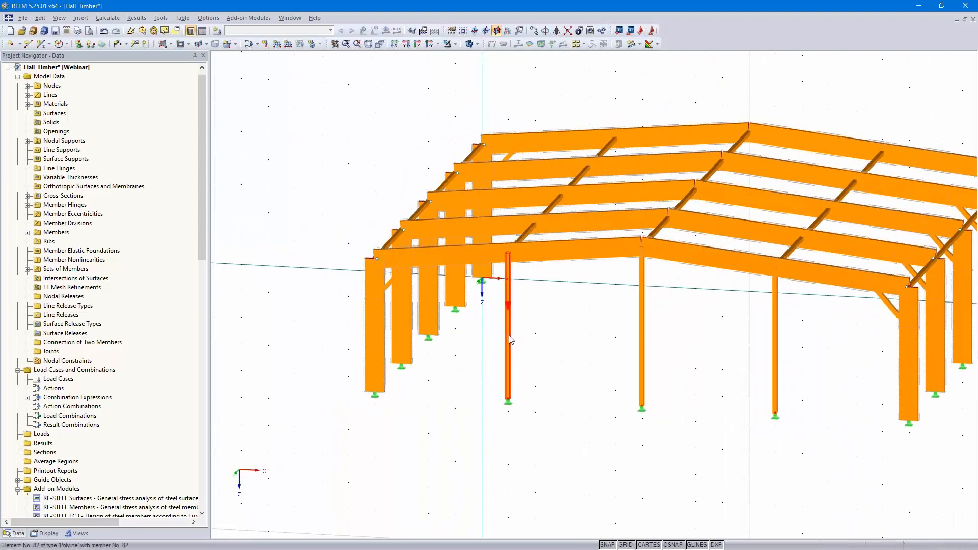
pyautogui.keyDown('ctrl'); pyautogui.click(642, 331); pyautogui.keyUp('ctrl')
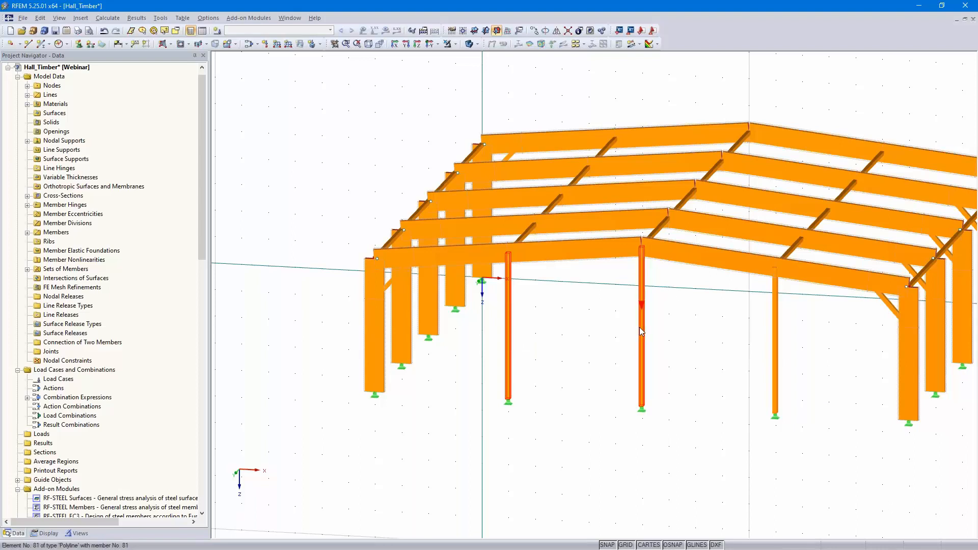
pyautogui.keyDown('ctrl'); pyautogui.click(776, 356); pyautogui.keyUp('ctrl')
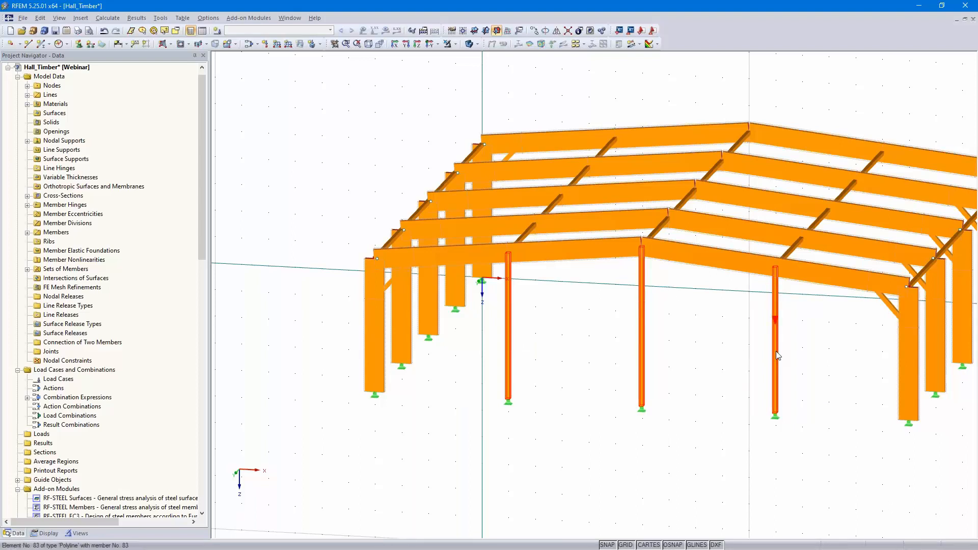
pyautogui.rightClick(778, 355)
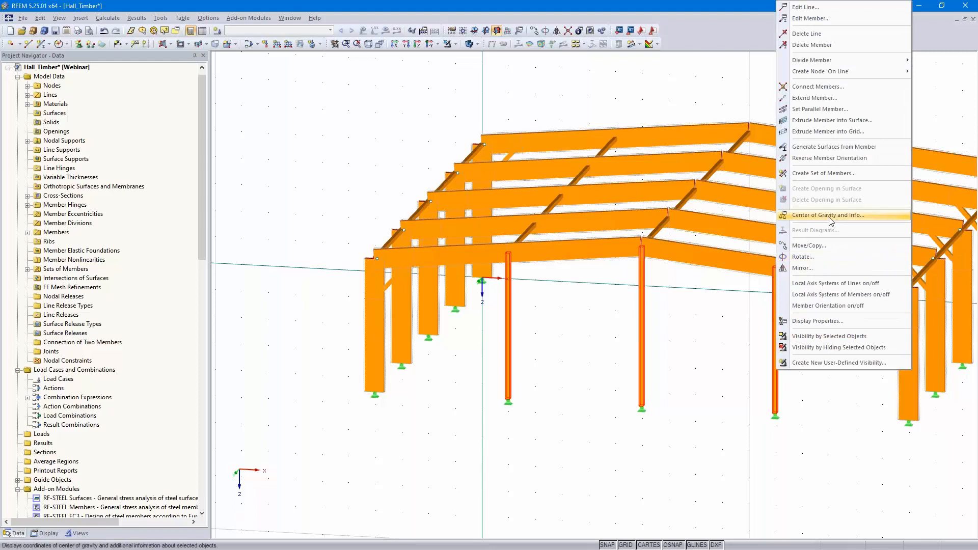
pyautogui.click(830, 159)
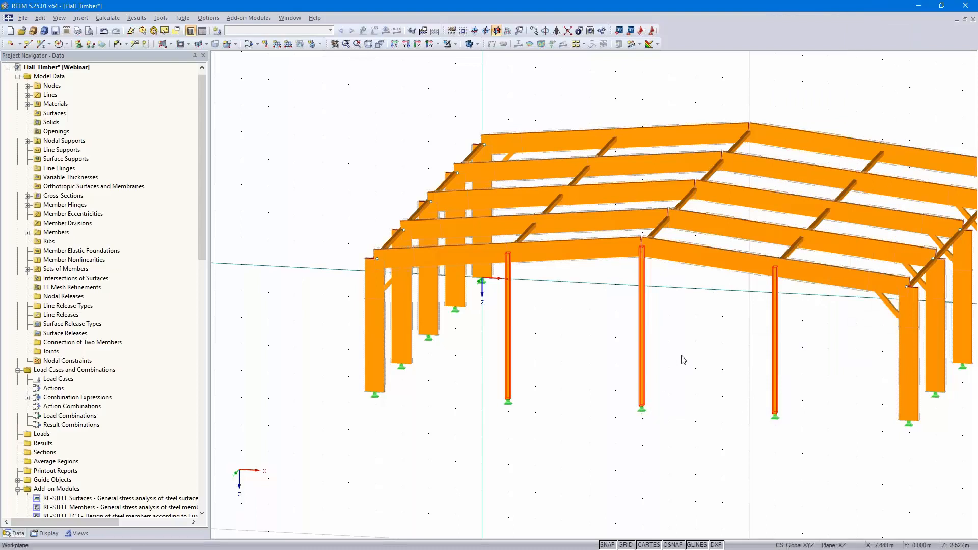
# - Give the three gable columns a new member-end hinge that releases ux, φy and φz
pyautogui.doubleClick(641, 320)
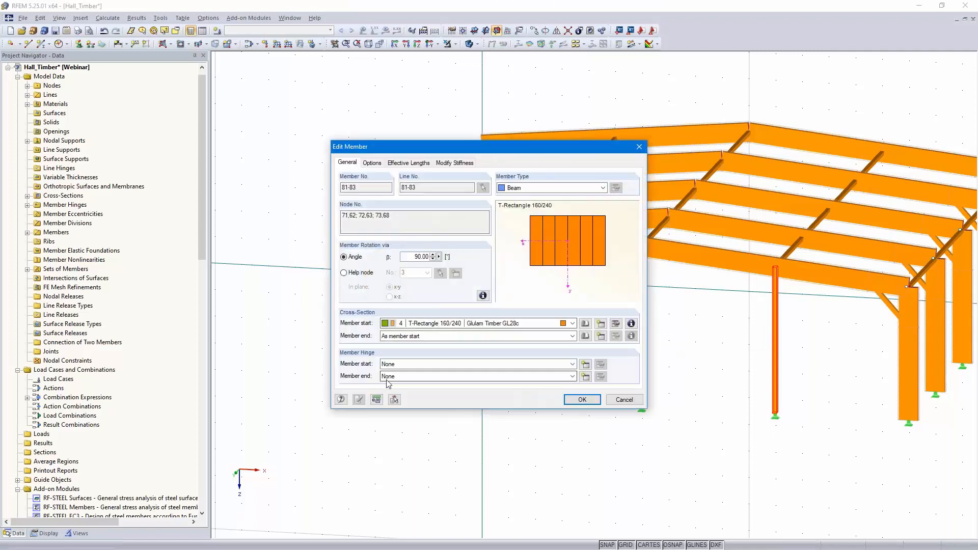
pyautogui.click(586, 377)
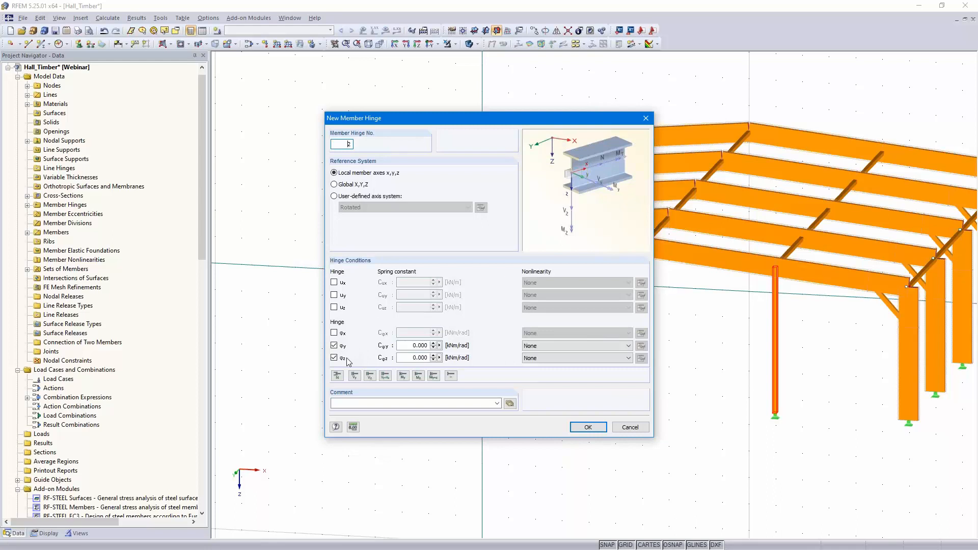
pyautogui.click(334, 284)
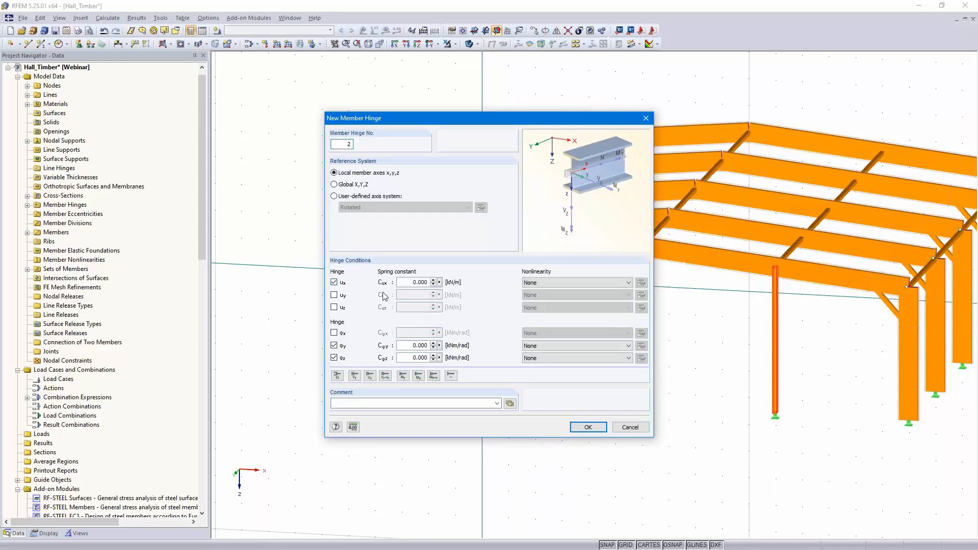
pyautogui.click(587, 428)
pyautogui.click(581, 401)
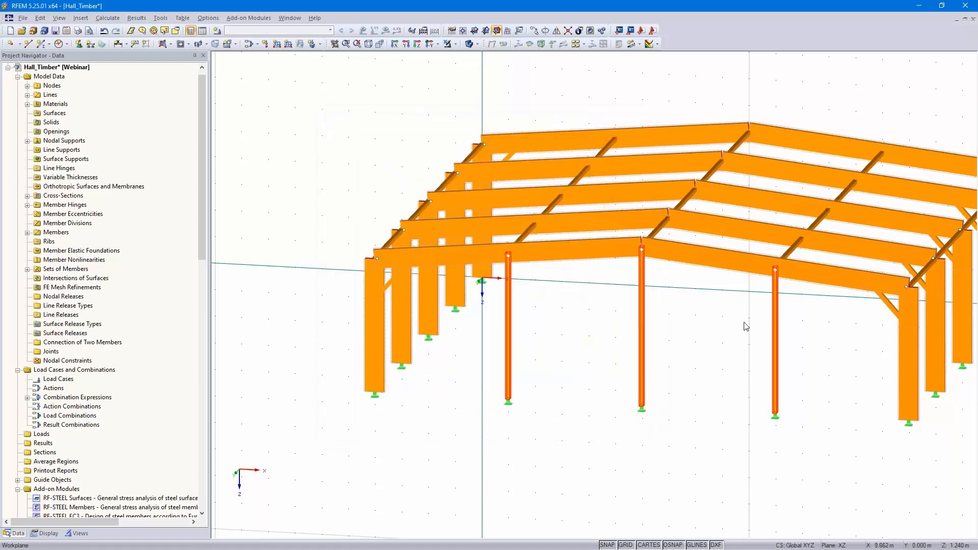
# - Set up a copy of the three gable columns and their supports, with new connecting lines between nodes and copies disabled
pyautogui.keyDown('ctrl'); pyautogui.moveTo(688, 339); pyautogui.dragTo(650, 346, button='middle'); pyautogui.keyUp('ctrl')
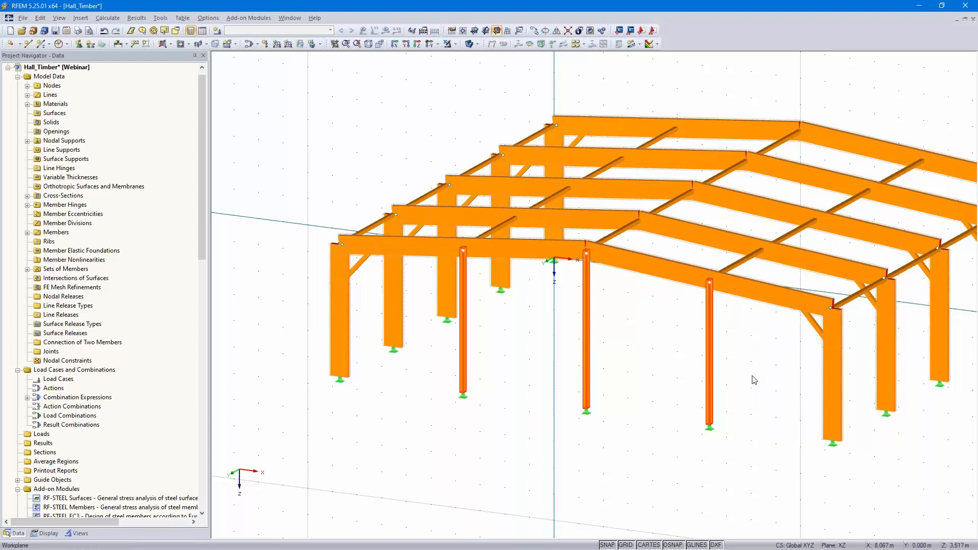
pyautogui.keyDown('ctrl'); pyautogui.moveTo(739, 392); pyautogui.dragTo(790, 355, button='middle'); pyautogui.keyUp('ctrl')
pyautogui.moveTo(790, 354); pyautogui.dragTo(450, 451)
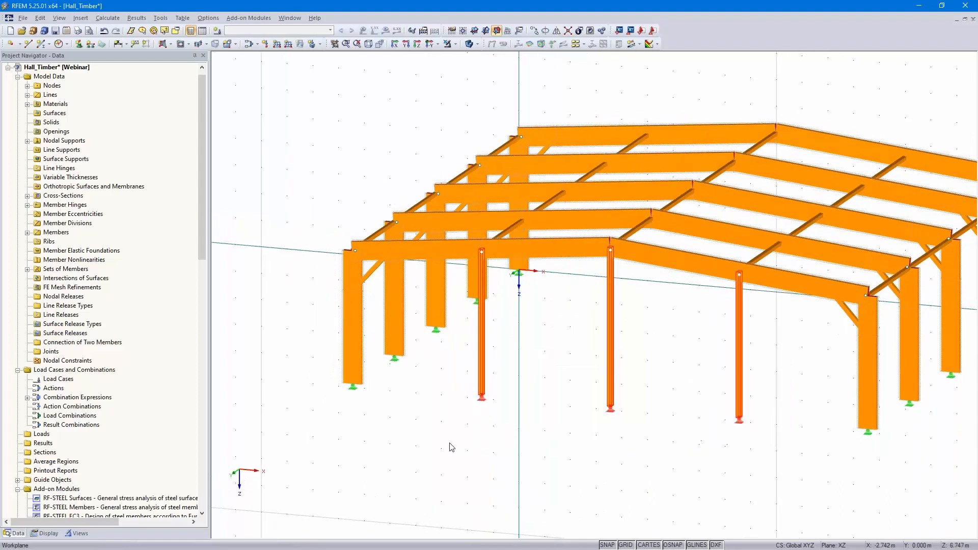
pyautogui.keyDown('ctrl'); pyautogui.moveTo(732, 452); pyautogui.dragTo(593, 472, button='middle'); pyautogui.keyUp('ctrl')
pyautogui.click(533, 31)
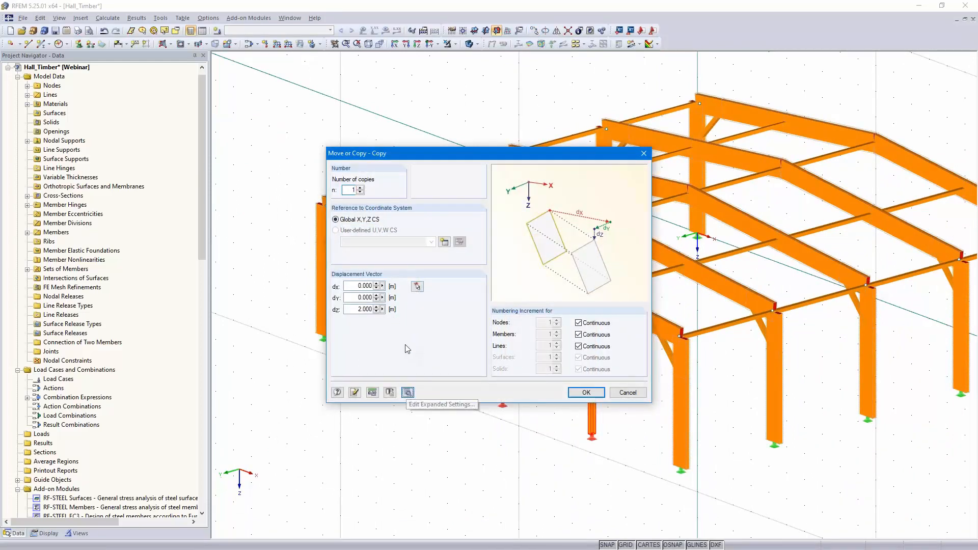
pyautogui.click(390, 392)
pyautogui.click(335, 158)
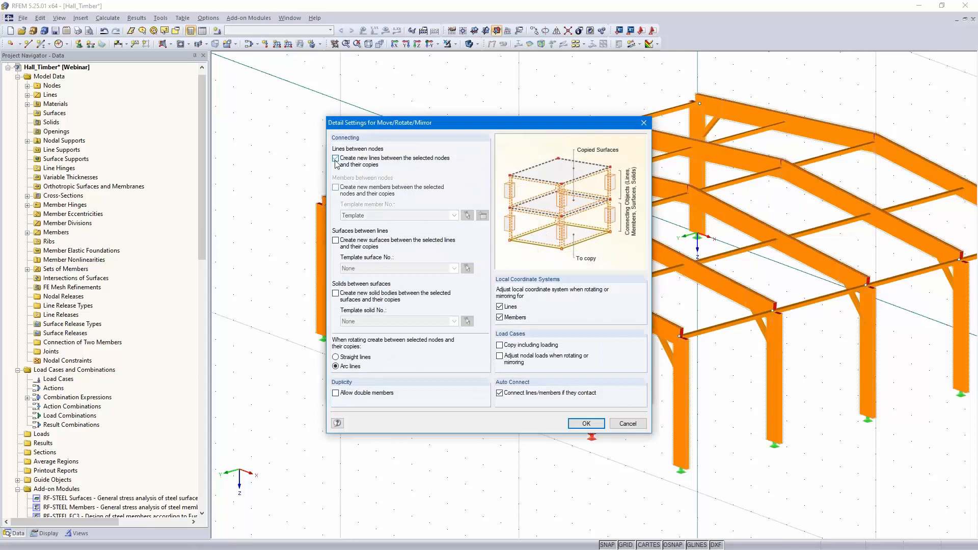
pyautogui.click(586, 424)
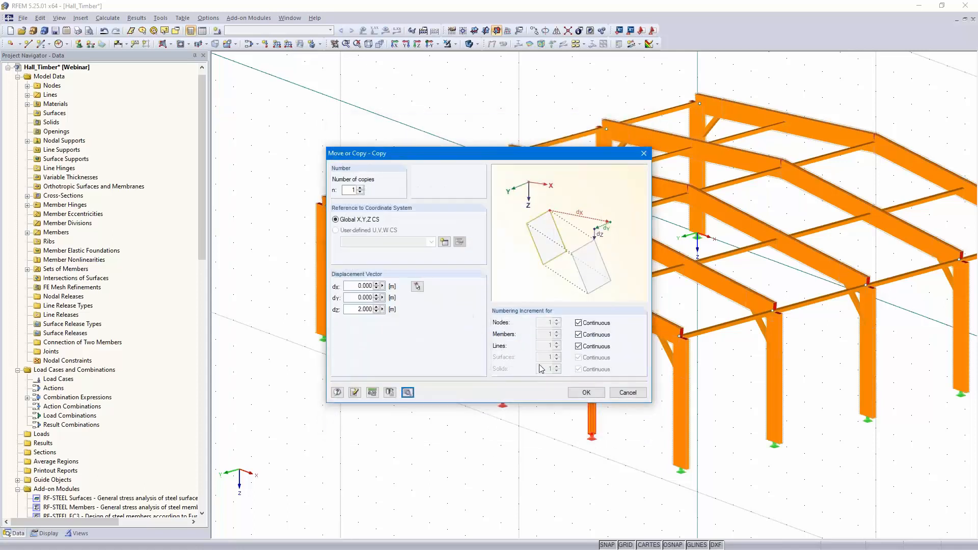
# - Copy the gable columns once to the rear frame by picking matching column feet, a displacement of -18 m in Y
pyautogui.click(417, 286)
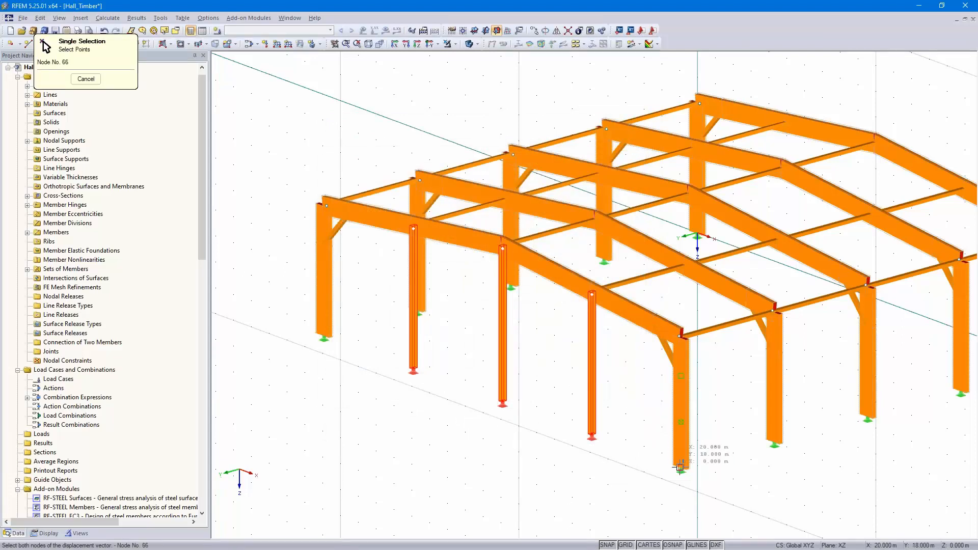
pyautogui.moveTo(680, 466); pyautogui.dragTo(509, 438, button='middle')
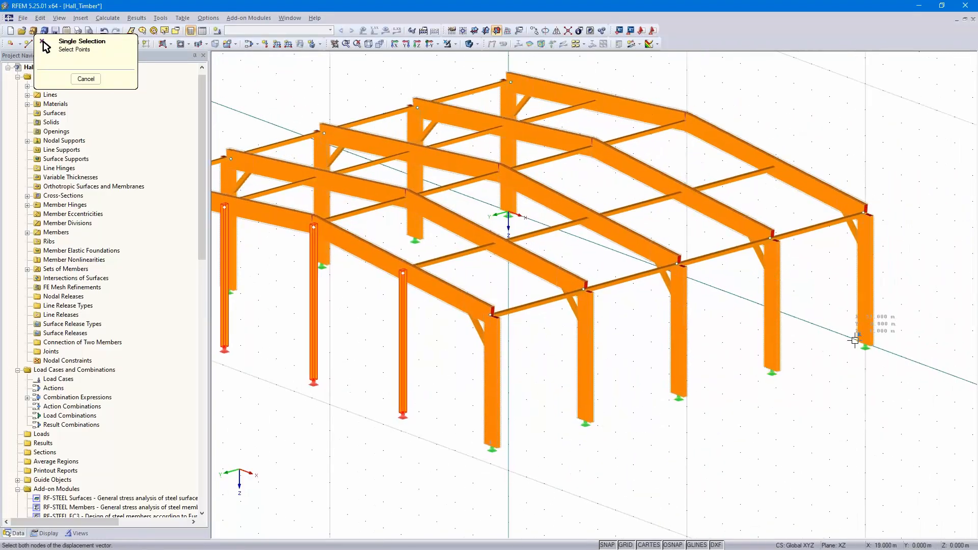
pyautogui.click(865, 342)
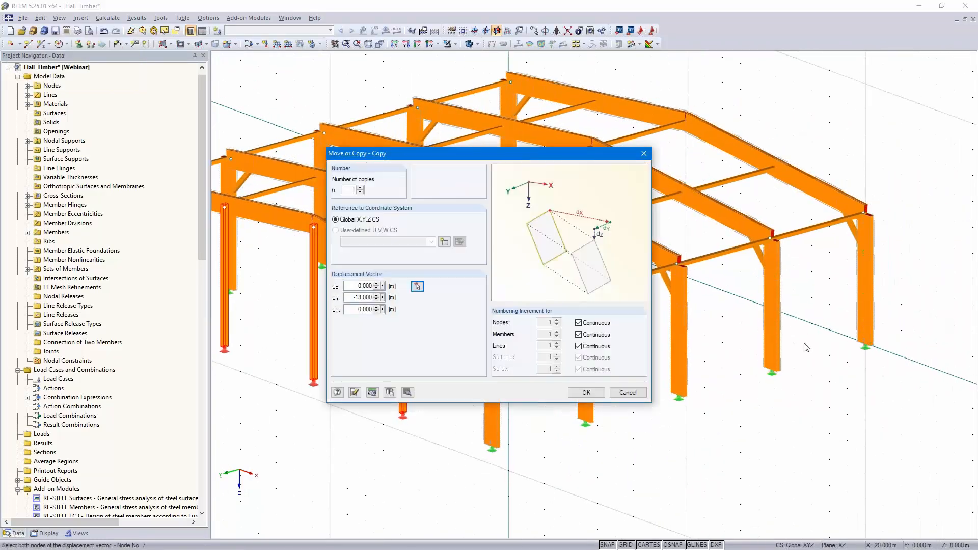
pyautogui.click(586, 392)
# - Divide the columns of the two rearmost frames and the rear gable columns with a new node 2.5 m from the member start
pyautogui.keyDown('ctrl'); pyautogui.moveTo(775, 421); pyautogui.dragTo(622, 395, button='middle'); pyautogui.keyUp('ctrl')
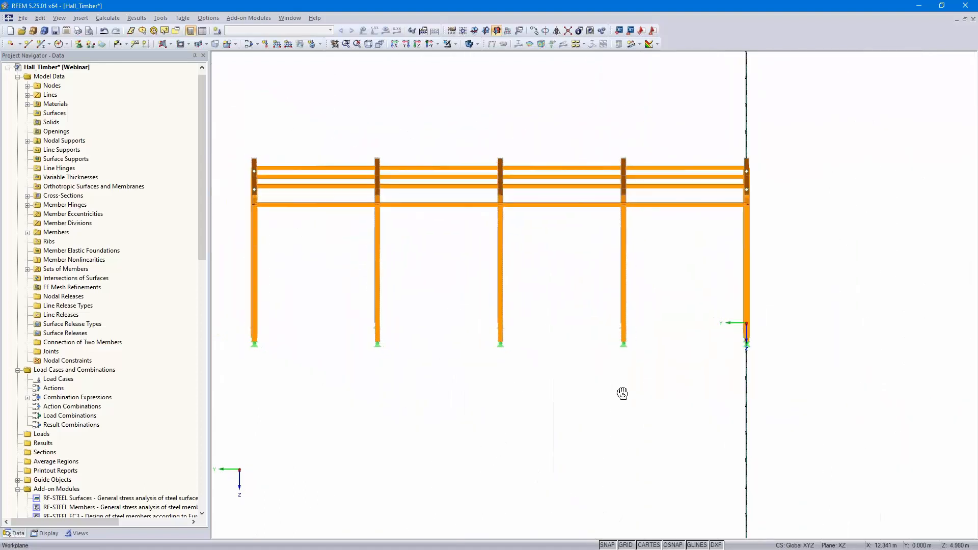
pyautogui.moveTo(805, 283); pyautogui.dragTo(592, 377)
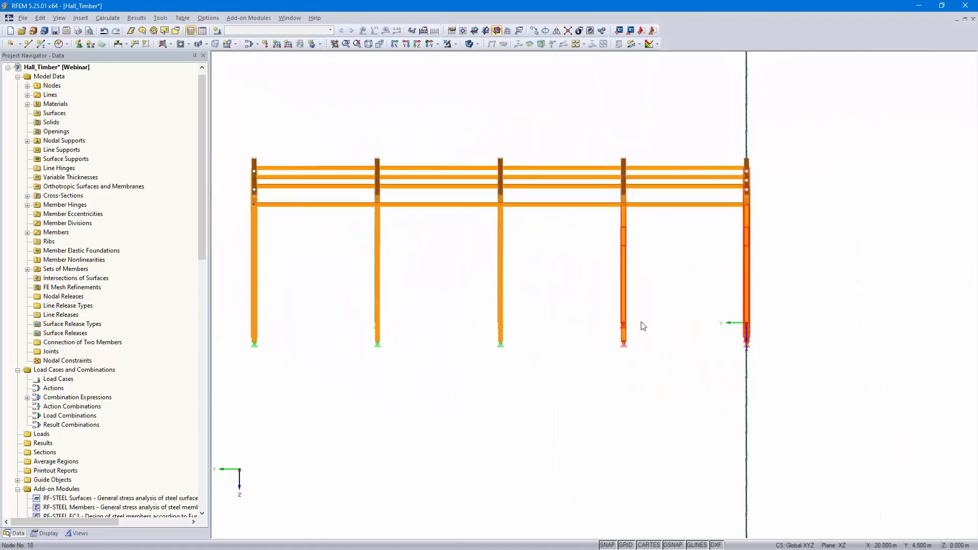
pyautogui.rightClick(625, 301)
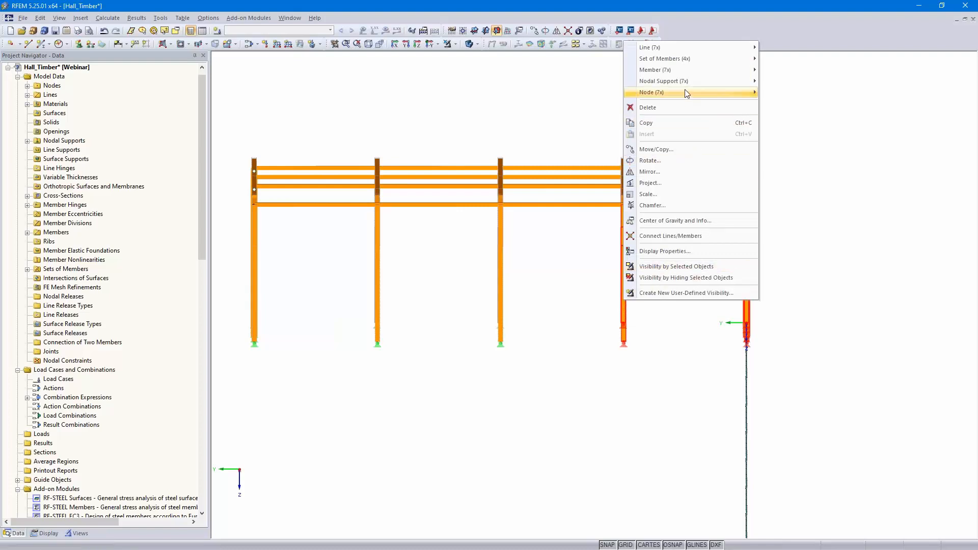
pyautogui.moveTo(691, 70)
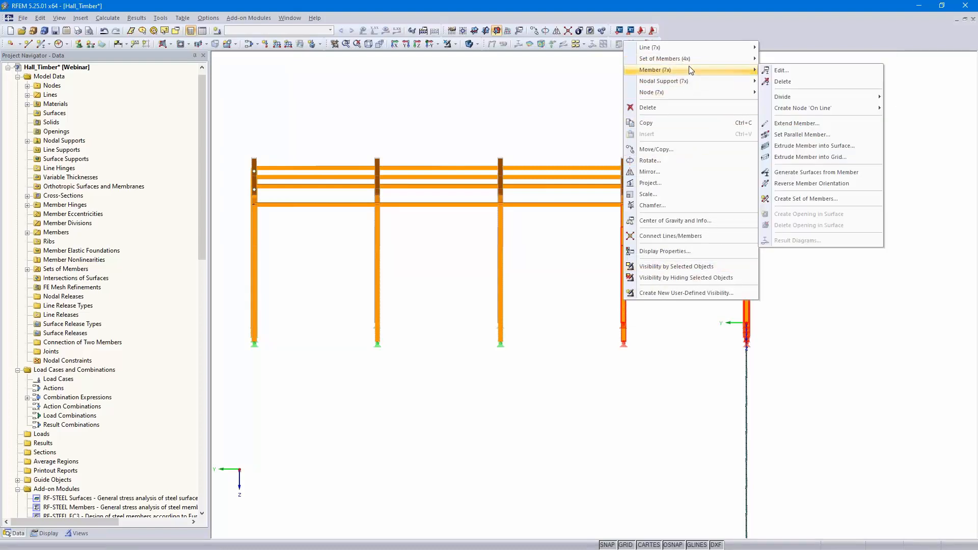
pyautogui.moveTo(830, 98)
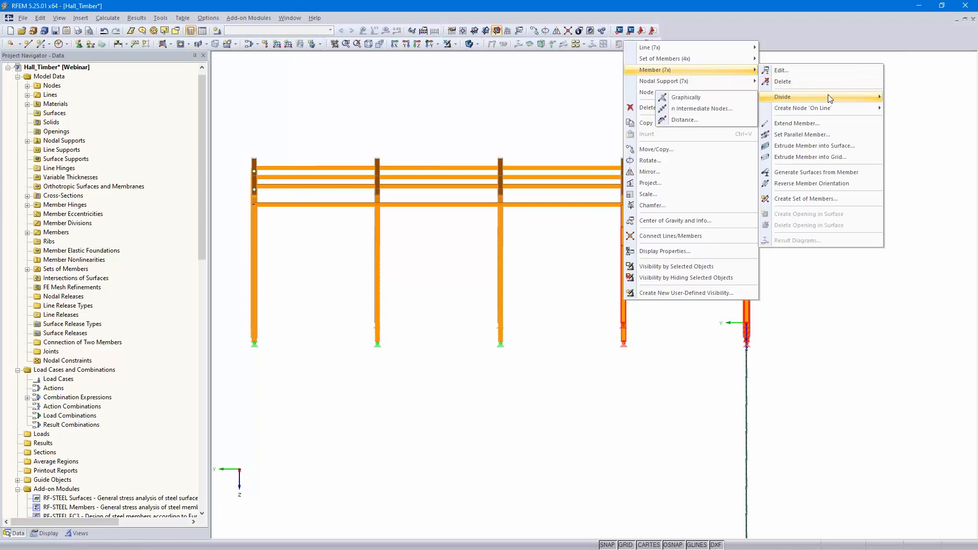
pyautogui.click(683, 120)
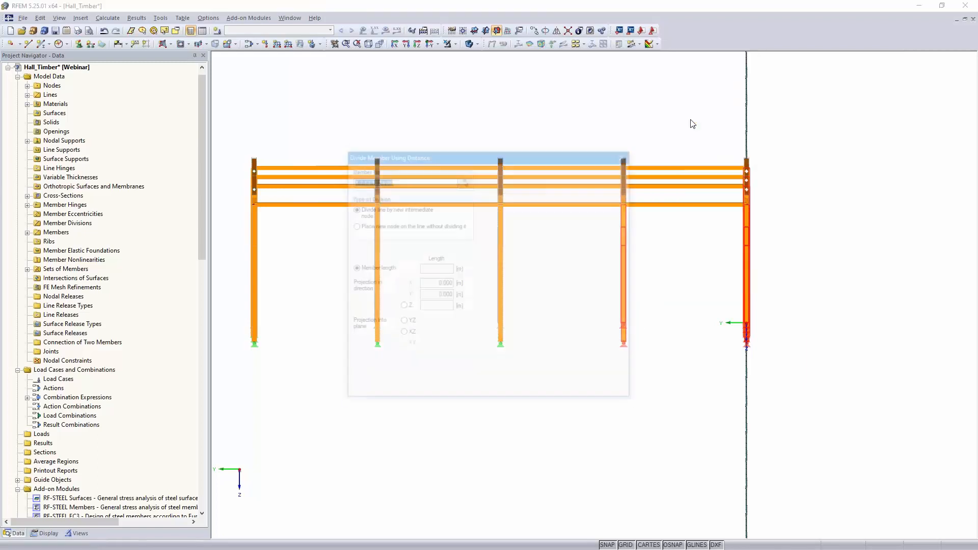
pyautogui.click(499, 295)
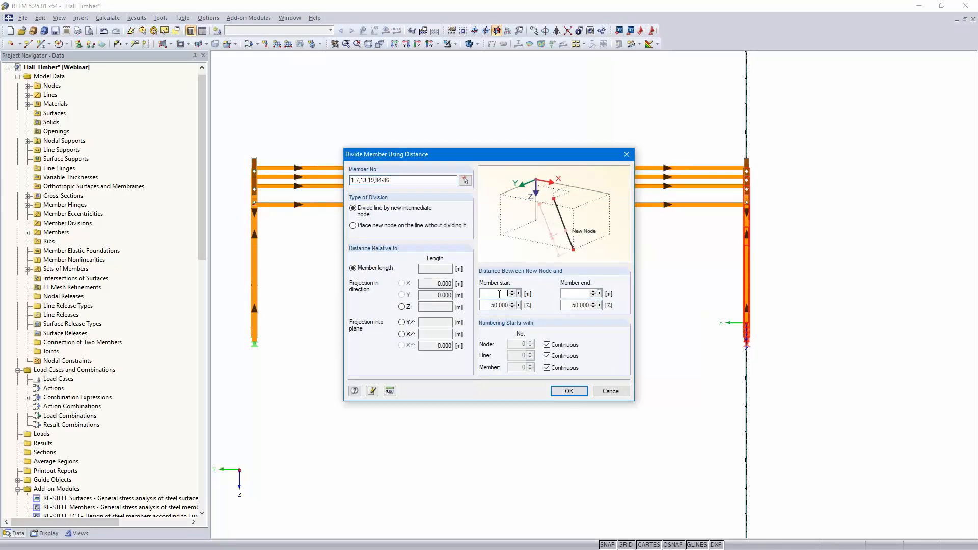
pyautogui.write('2.500')
pyautogui.click(567, 390)
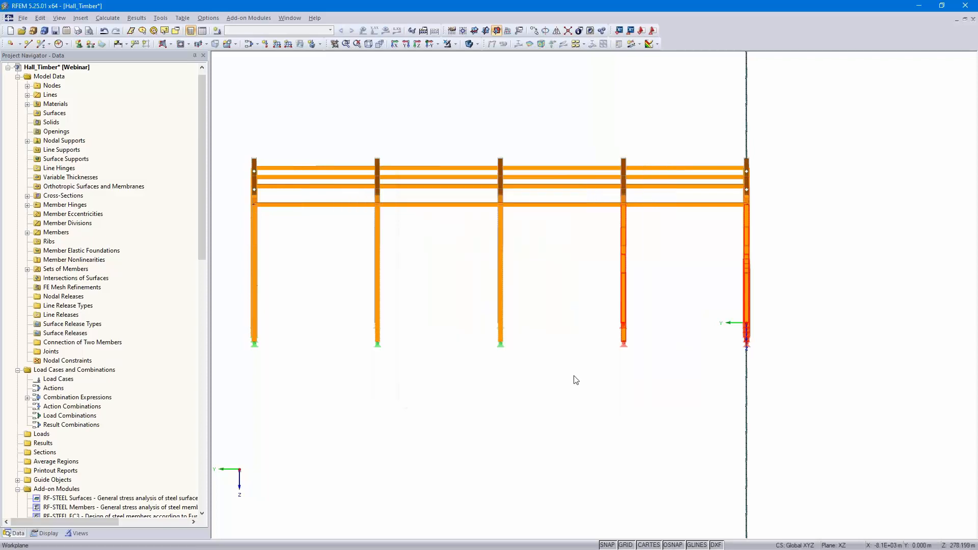
# - Isolate the lower column segments of the two rearmost frames and rear gable, with their supports, using visibility by selected objects
pyautogui.moveTo(613, 396)
pyautogui.keyDown('ctrl'); pyautogui.mouseDown(button='middle')
pyautogui.moveTo(633, 395)
pyautogui.moveTo(626, 407)
pyautogui.mouseUp(button='middle'); pyautogui.keyUp('ctrl')
pyautogui.scroll(1, 632, 396)
pyautogui.rightClick(629, 411)
pyautogui.click(570, 299)
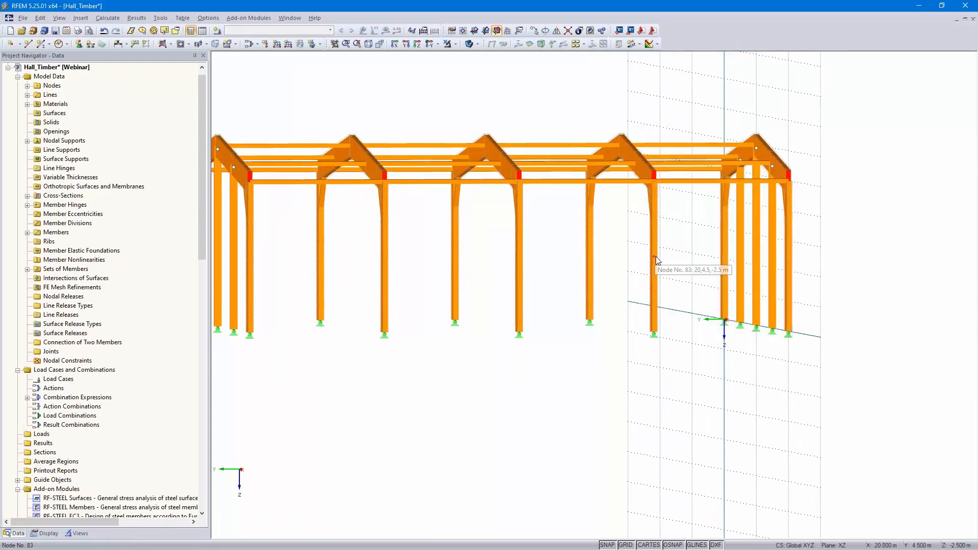
pyautogui.keyDown('ctrl'); pyautogui.moveTo(636, 388); pyautogui.dragTo(591, 384, button='middle'); pyautogui.keyUp('ctrl')
pyautogui.moveTo(563, 382); pyautogui.dragTo(854, 239)
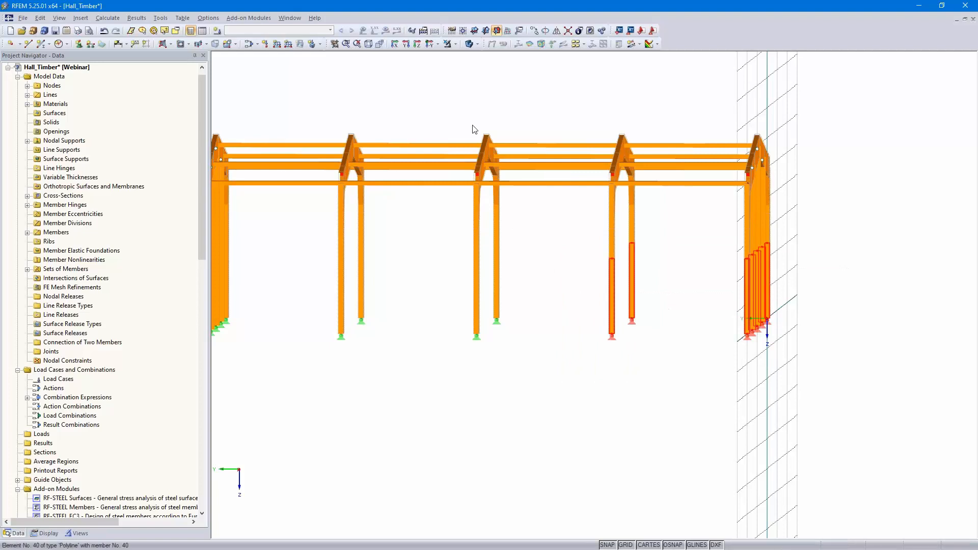
pyautogui.click(455, 45)
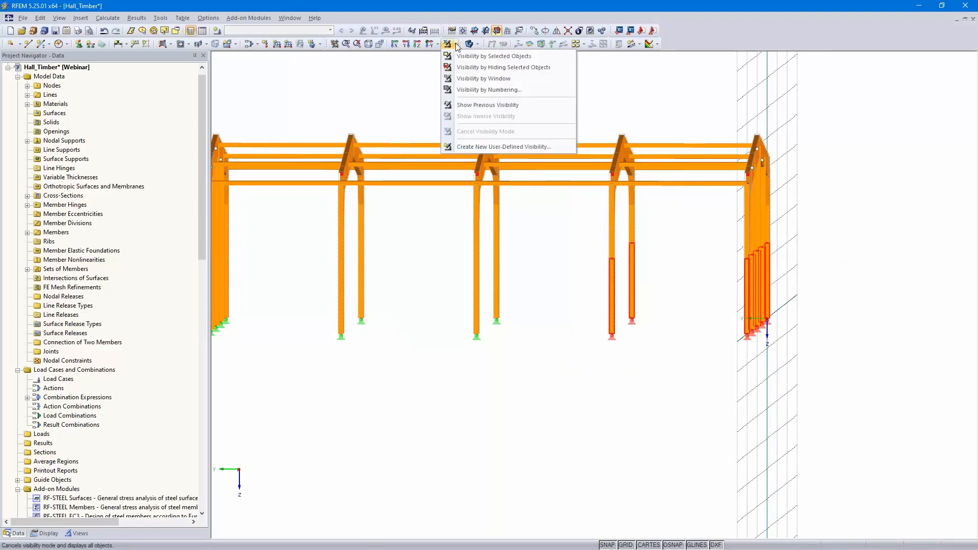
pyautogui.click(479, 60)
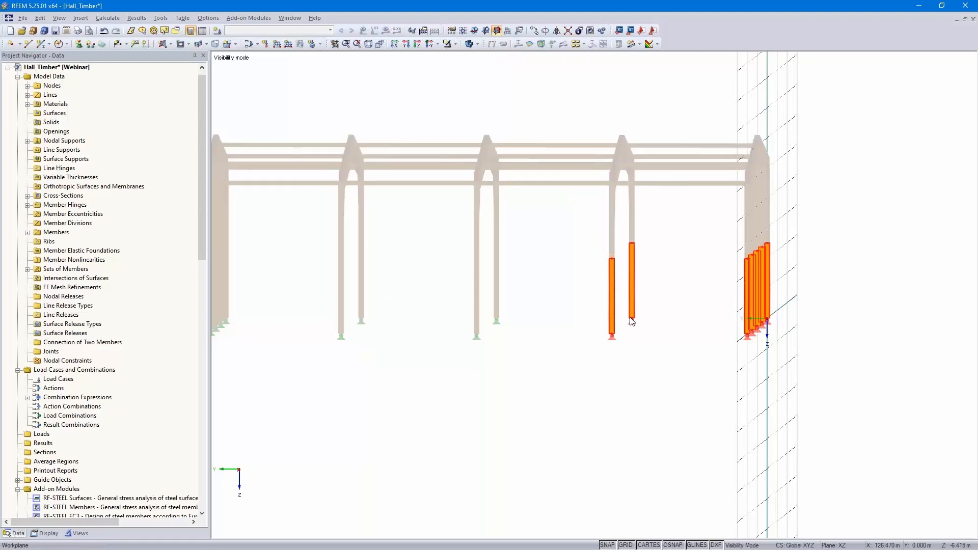
# - Turn off the display of hidden objects in the background so only the isolated lower column segments are shown
pyautogui.keyDown('ctrl'); pyautogui.moveTo(652, 423); pyautogui.dragTo(568, 297, button='middle'); pyautogui.keyUp('ctrl')
pyautogui.keyDown('ctrl'); pyautogui.moveTo(489, 297); pyautogui.dragTo(545, 189, button='middle'); pyautogui.keyUp('ctrl')
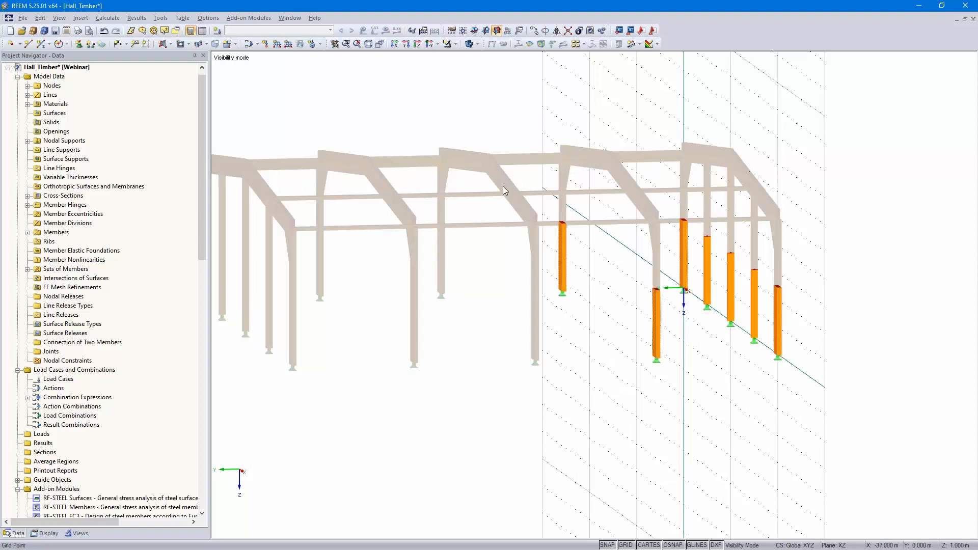
pyautogui.keyDown('ctrl'); pyautogui.moveTo(456, 288); pyautogui.dragTo(513, 291, button='middle'); pyautogui.keyUp('ctrl')
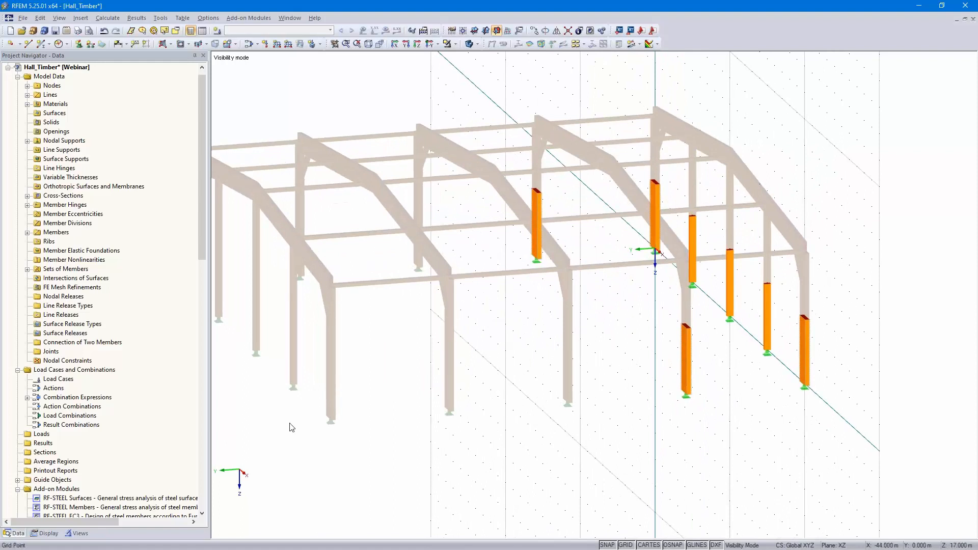
pyautogui.scroll(-1, 57, 515)
pyautogui.click(46, 534)
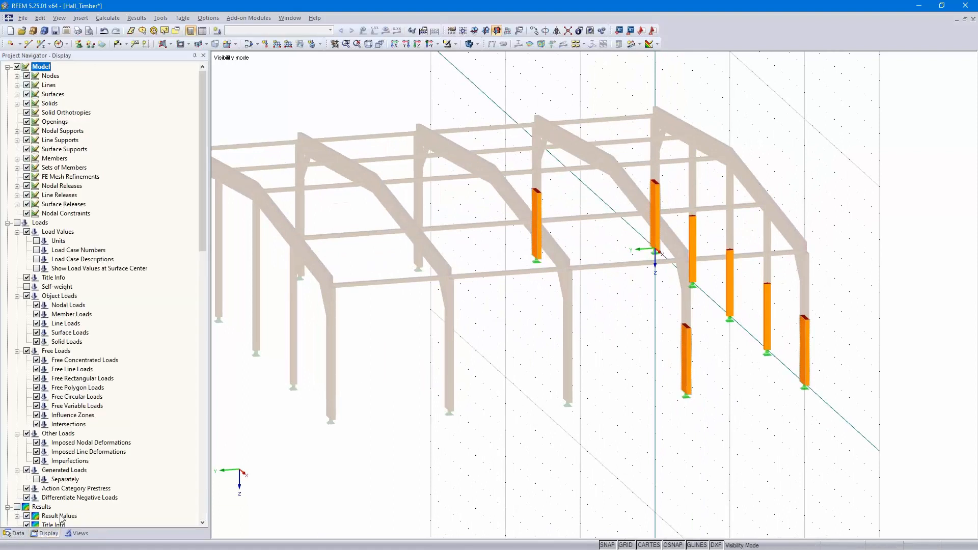
pyautogui.scroll(-14, 127, 375)
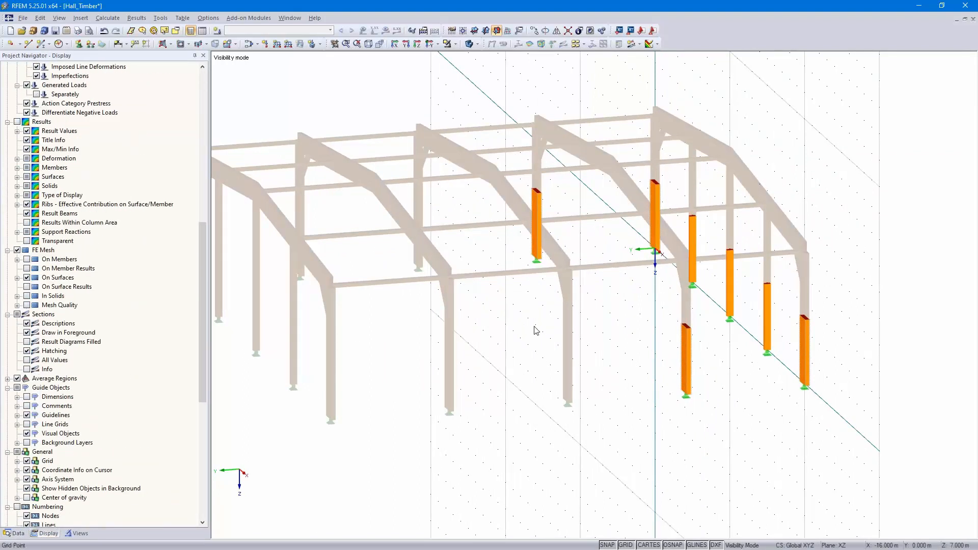
pyautogui.scroll(-11, 112, 345)
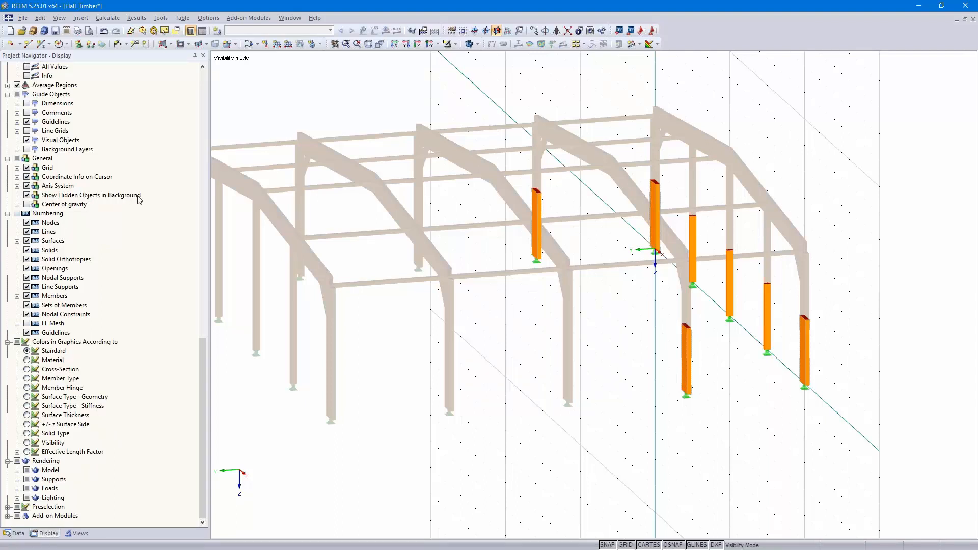
pyautogui.click(27, 196)
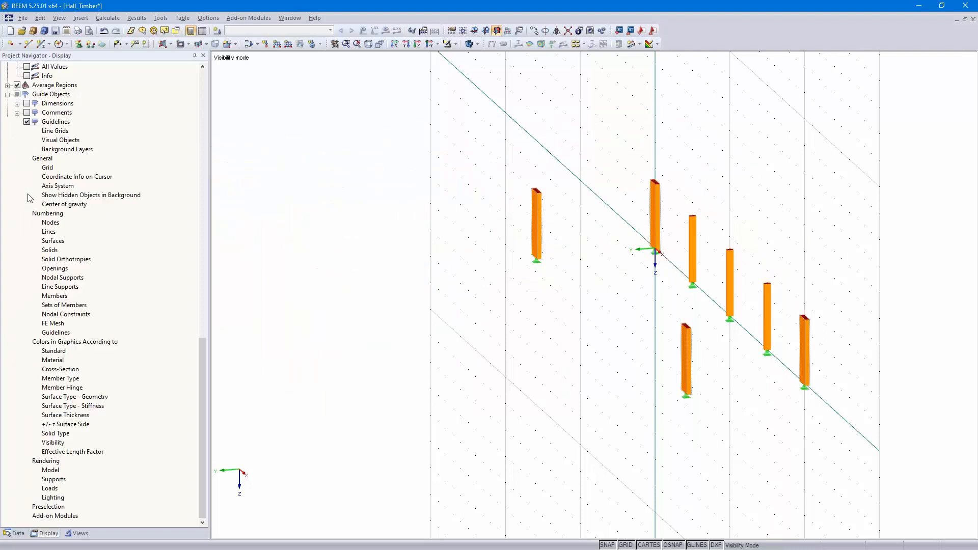
# - Copy the three rear gable lower column segments with supports once to the adjacent frame line by picking column feet, 4.5 m in Y
pyautogui.keyDown('ctrl'); pyautogui.moveTo(485, 308); pyautogui.dragTo(529, 379, button='middle'); pyautogui.keyUp('ctrl')
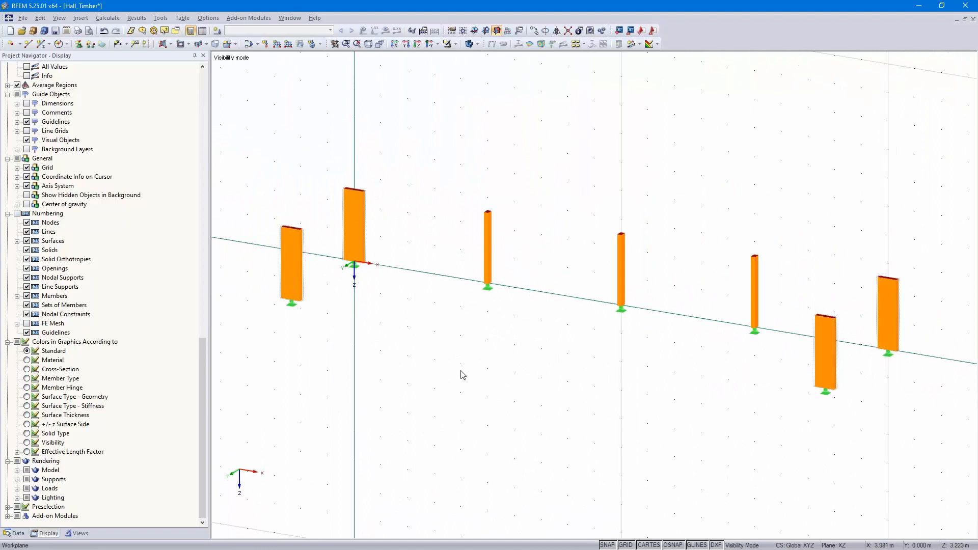
pyautogui.moveTo(447, 355); pyautogui.dragTo(794, 164)
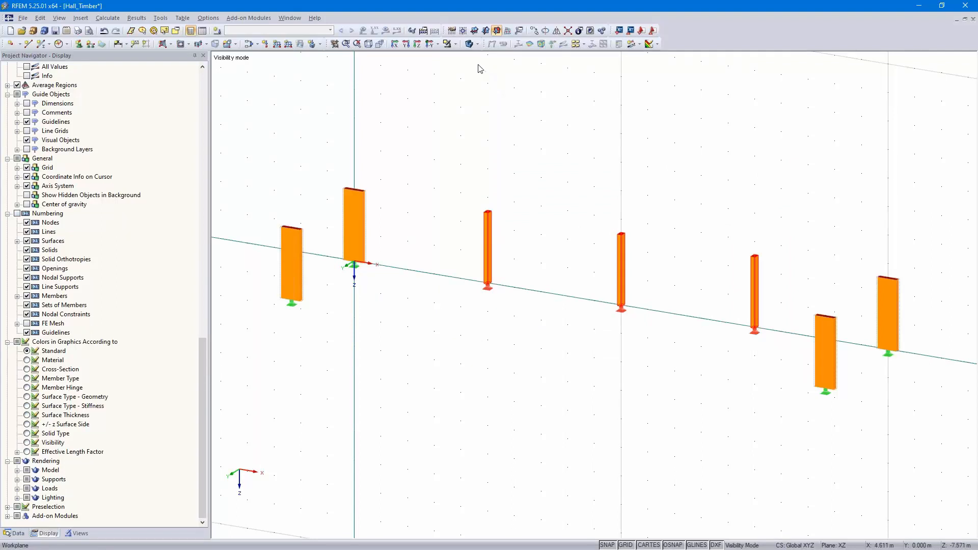
pyautogui.click(534, 30)
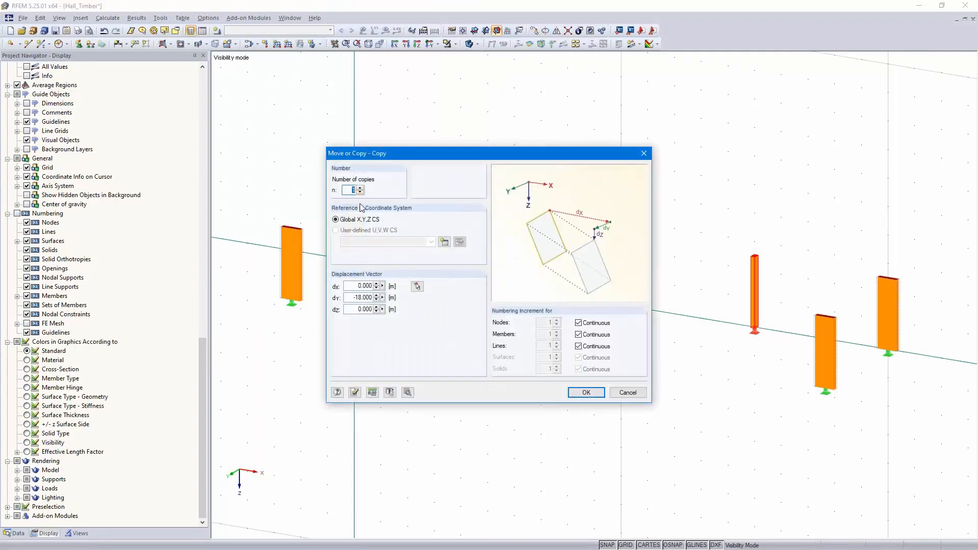
pyautogui.click(416, 287)
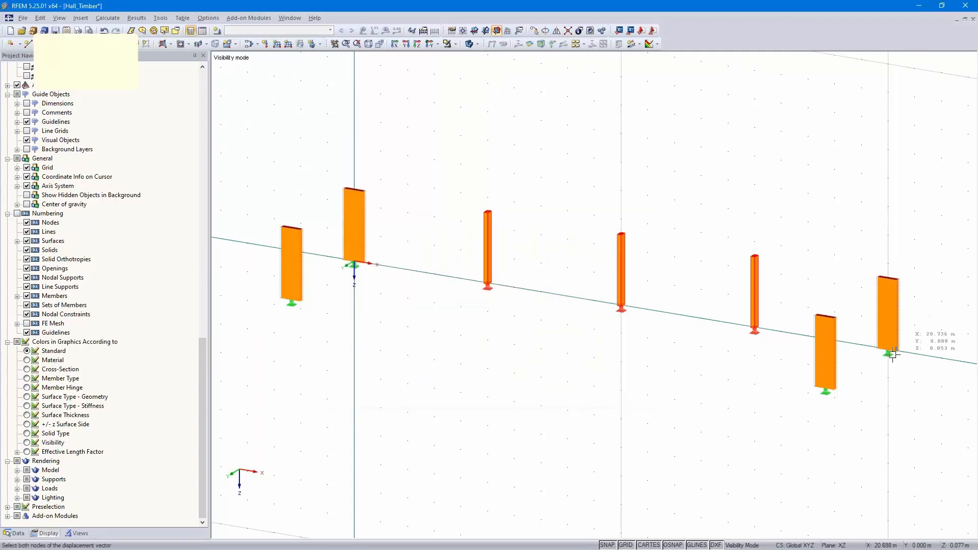
pyautogui.click(825, 389)
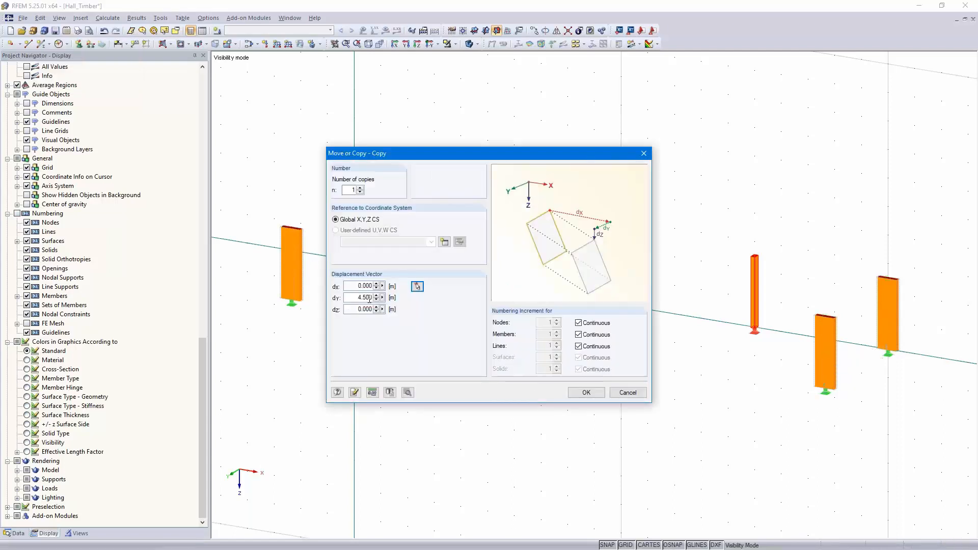
pyautogui.click(585, 392)
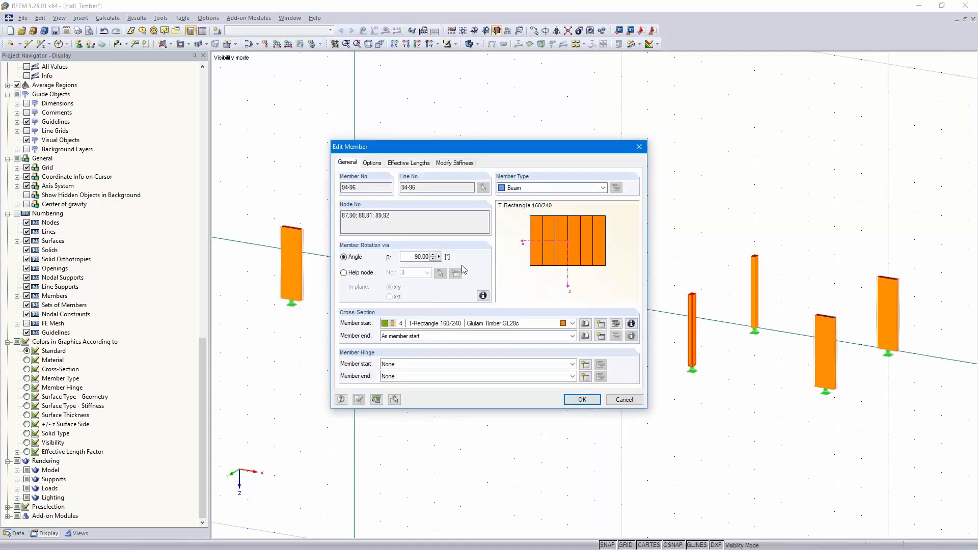
# - Assign the three copied columns a new rectangular timber cross-section, 140 x 140 mm, in Poplar and Softwood Timber C24
pyautogui.click(585, 324)
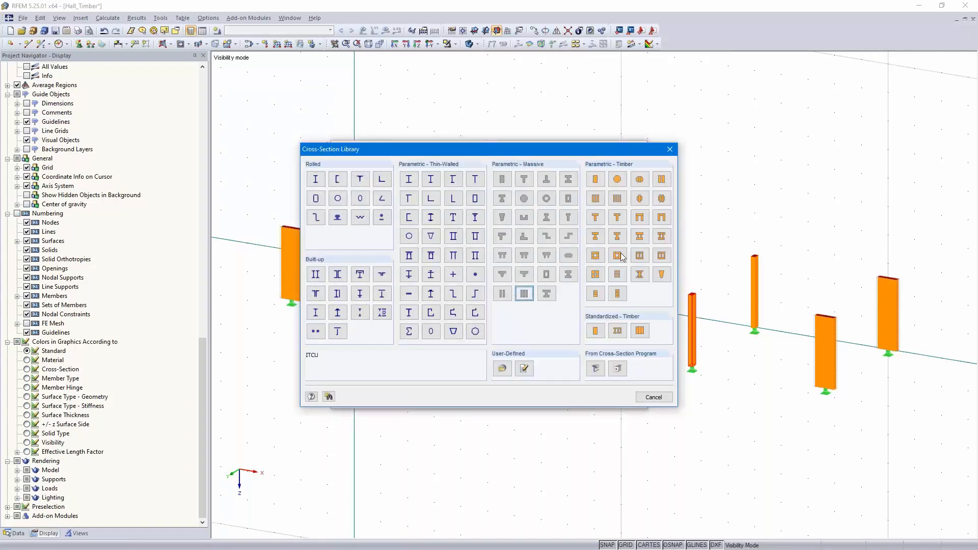
pyautogui.press('Escape')
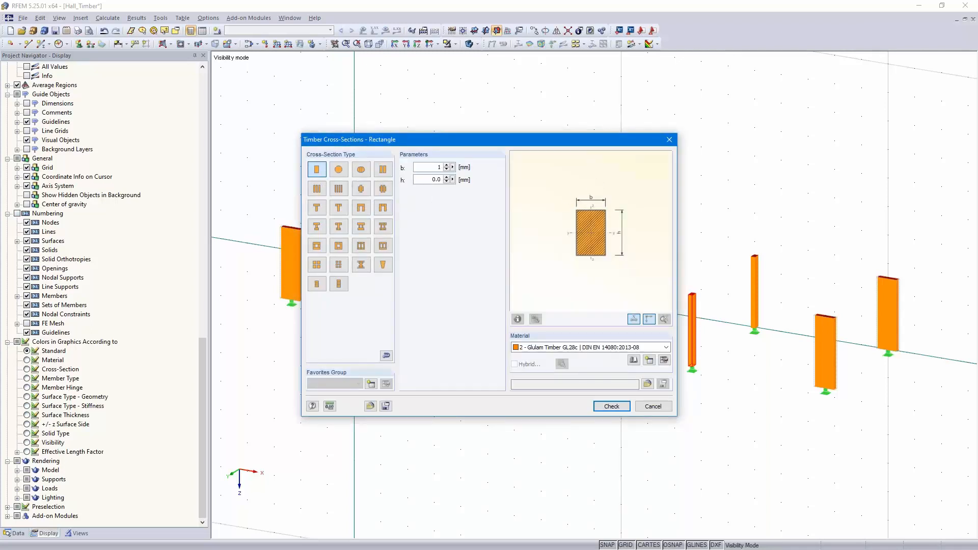
pyautogui.write('140')
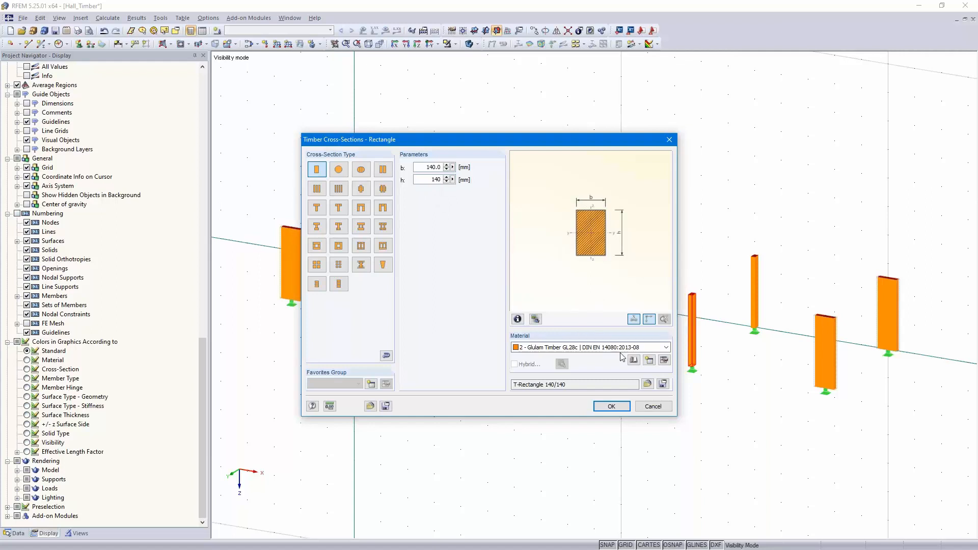
pyautogui.click(591, 347)
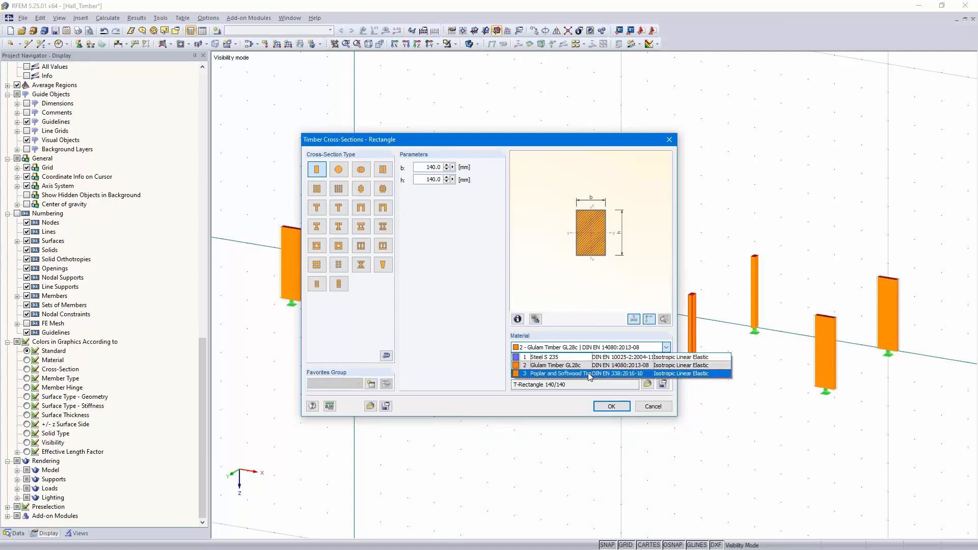
pyautogui.click(589, 374)
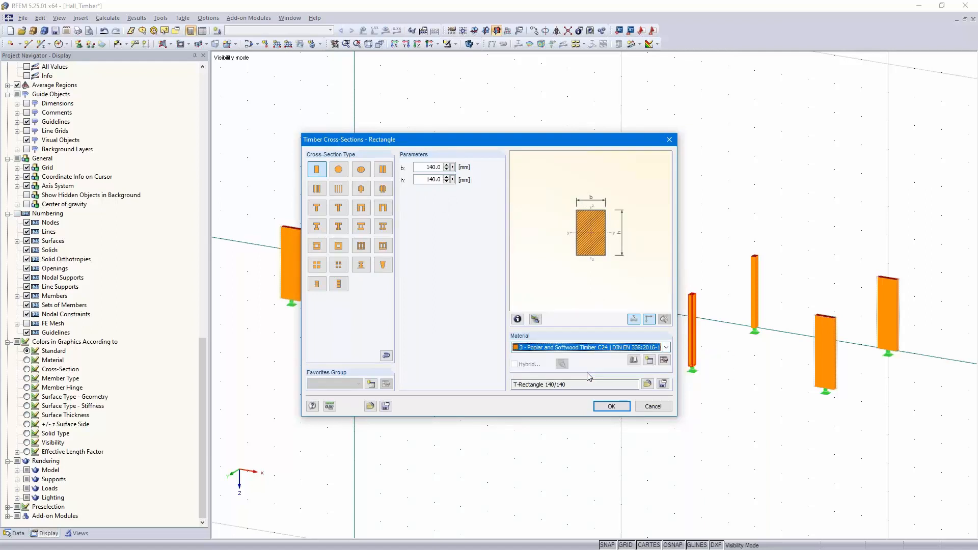
pyautogui.click(613, 406)
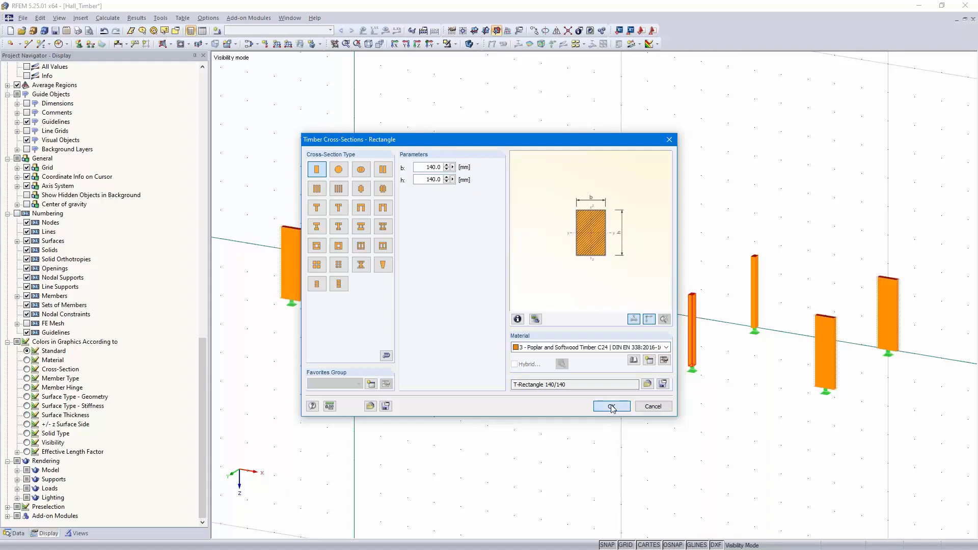
pyautogui.click(583, 399)
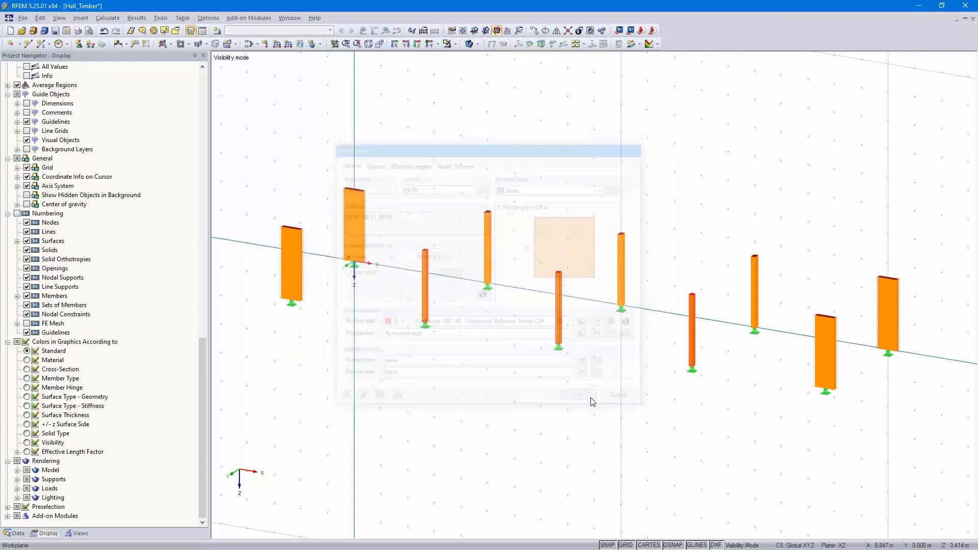
# - Check the member properties of a rear gable column segment, then cancel the visibility mode to show the whole hall
pyautogui.doubleClick(755, 296)
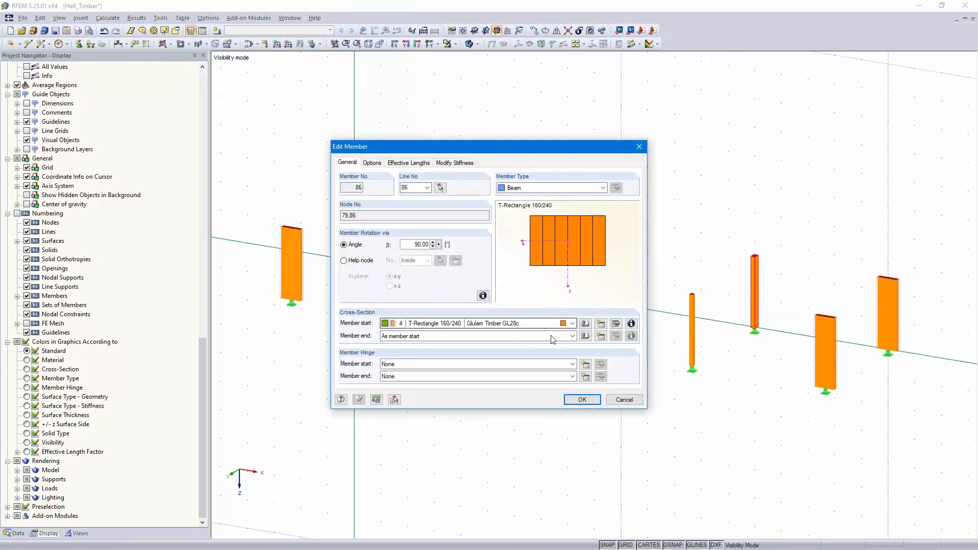
pyautogui.click(624, 400)
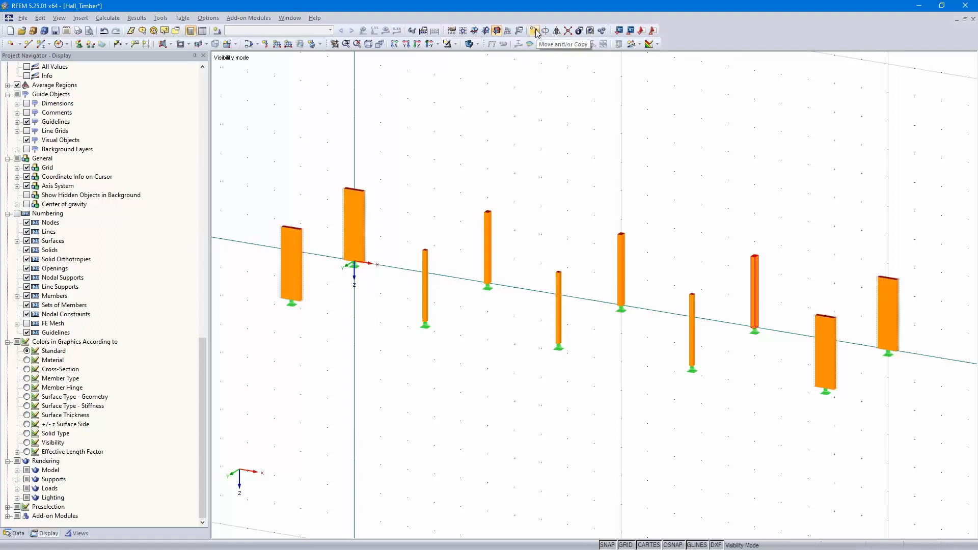
pyautogui.click(455, 45)
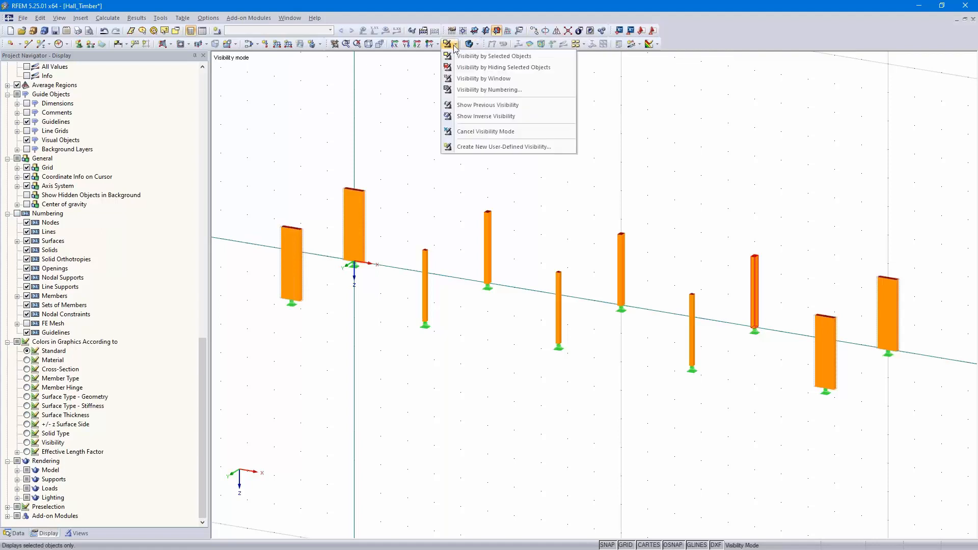
pyautogui.click(486, 131)
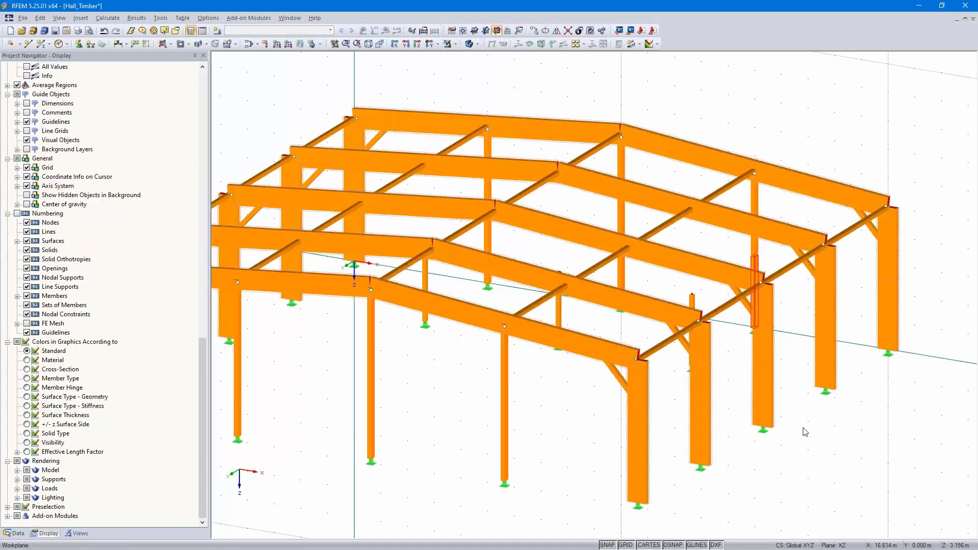
pyautogui.keyDown('ctrl'); pyautogui.moveTo(805, 432); pyautogui.dragTo(875, 368, button='middle'); pyautogui.keyUp('ctrl')
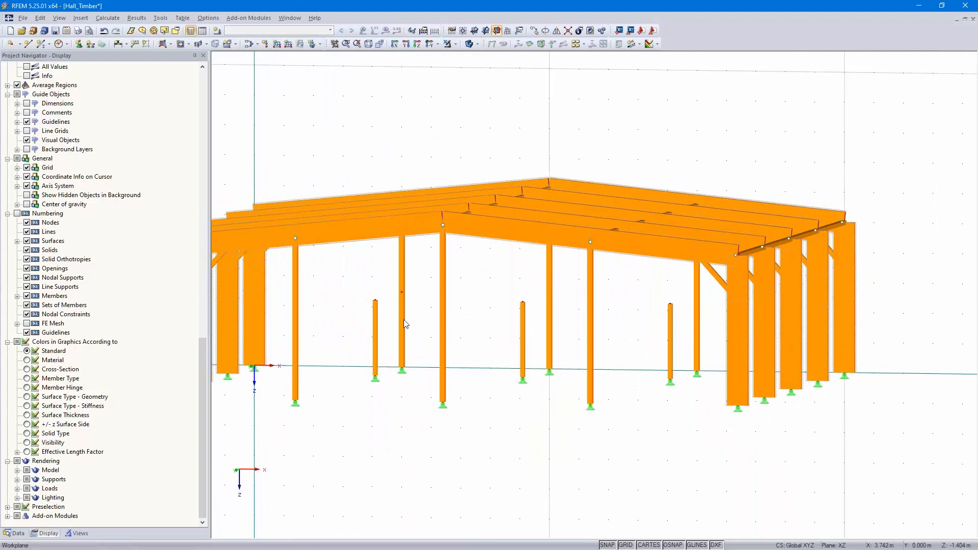
pyautogui.keyDown('ctrl'); pyautogui.moveTo(419, 421); pyautogui.dragTo(406, 393, button='middle'); pyautogui.keyUp('ctrl')
pyautogui.rightClick(406, 394)
pyautogui.click(321, 292)
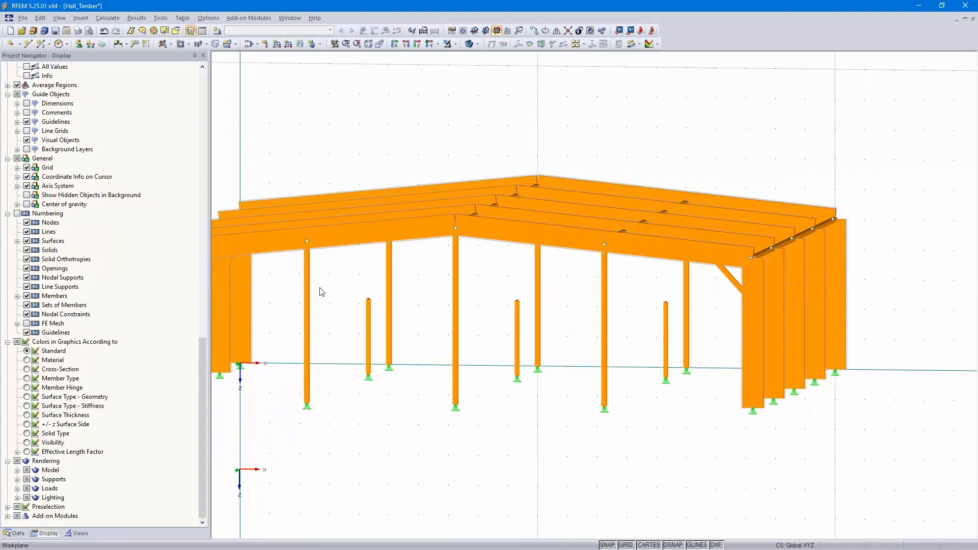
# - Show only the members with cross-section T-Rectangle 160/240 using the generated visibilities by cross-section
pyautogui.click(78, 533)
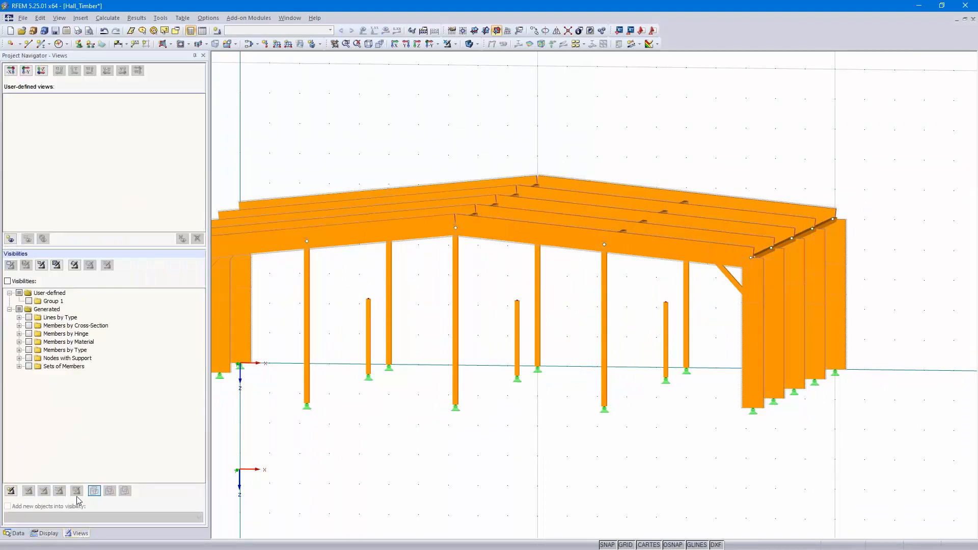
pyautogui.click(19, 326)
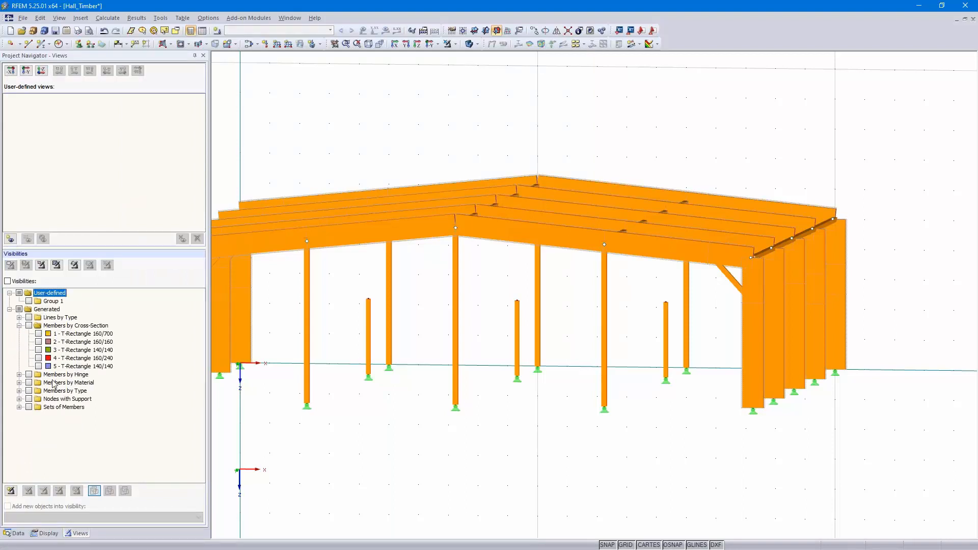
pyautogui.click(38, 358)
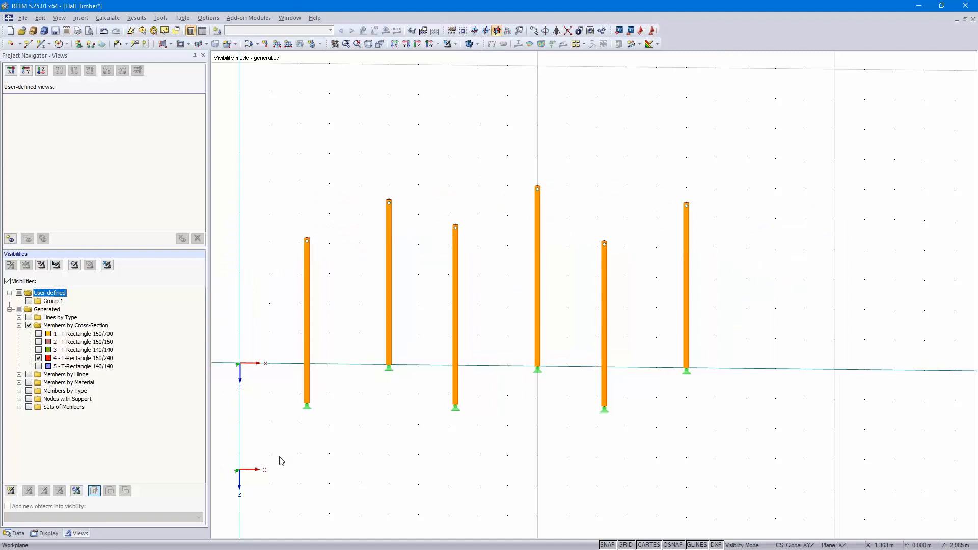
# - Change the material of the gable columns' 160/240 cross-section to Poplar and Softwood Timber C24 and cancel the visibility mode
pyautogui.moveTo(280, 460); pyautogui.dragTo(878, 118)
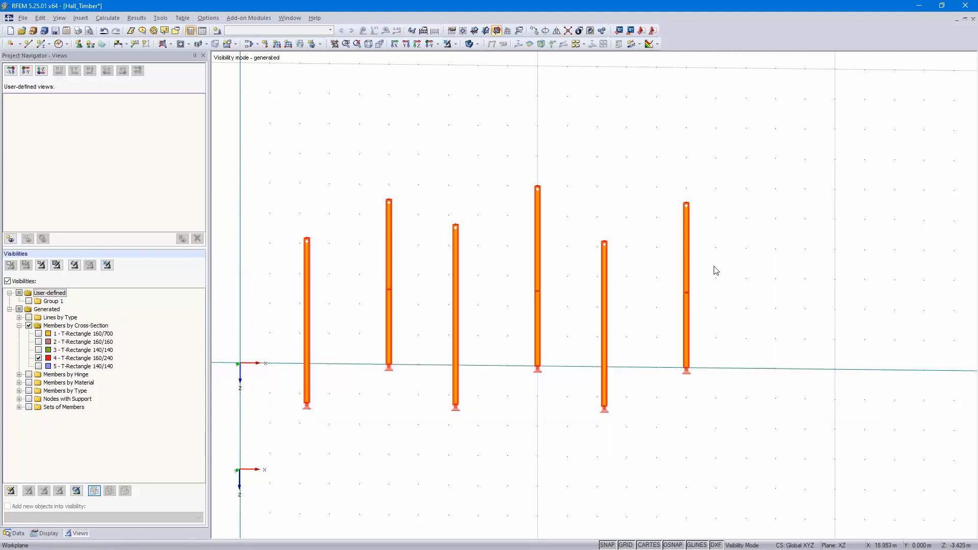
pyautogui.doubleClick(687, 270)
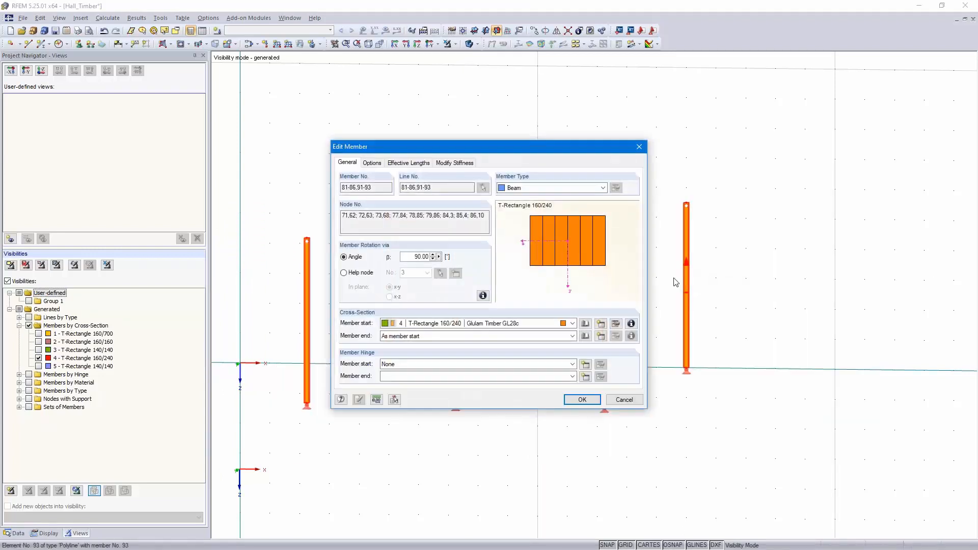
pyautogui.click(617, 325)
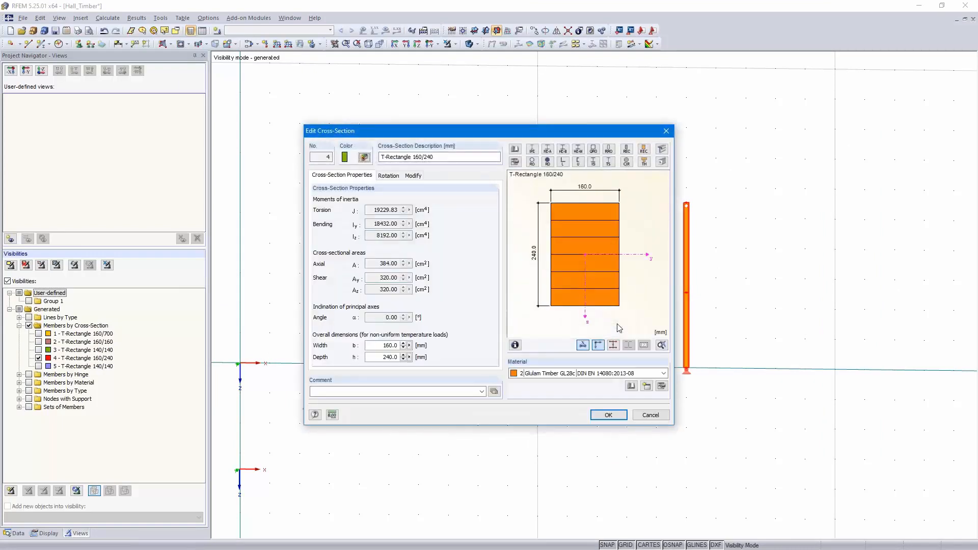
pyautogui.click(620, 373)
pyautogui.click(605, 398)
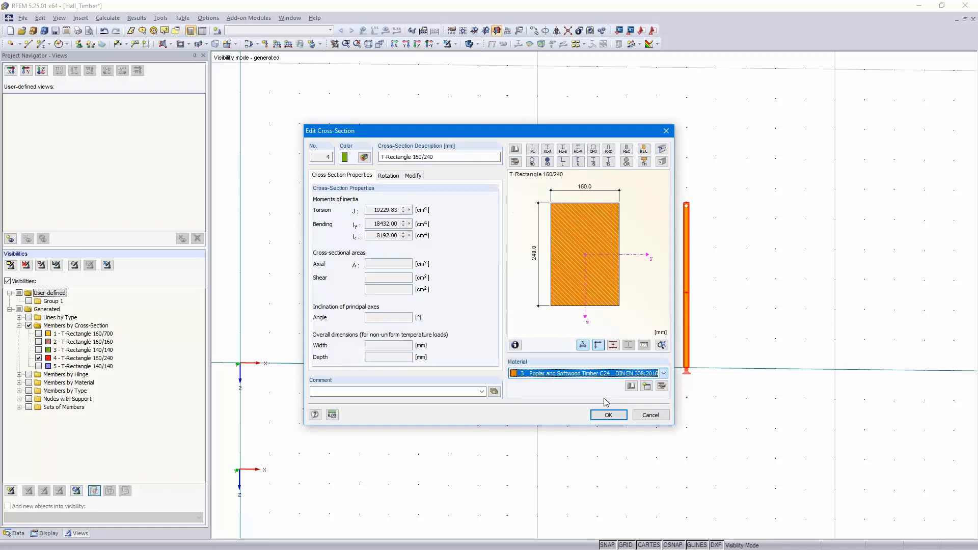
pyautogui.click(606, 415)
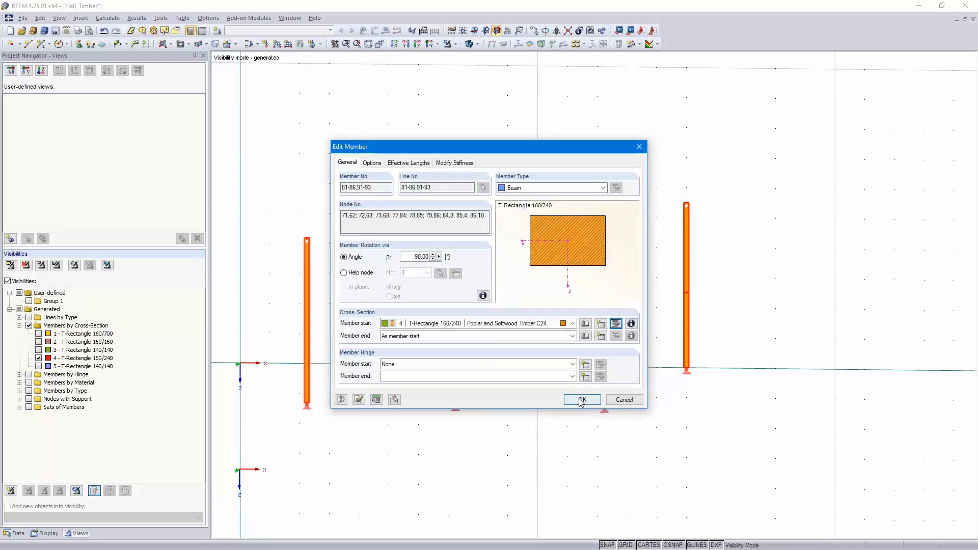
pyautogui.click(581, 401)
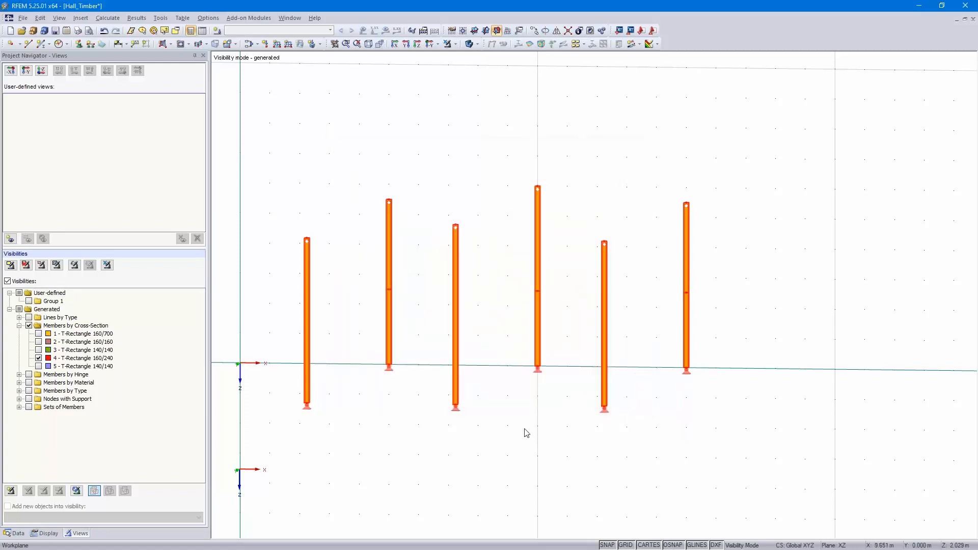
pyautogui.click(455, 45)
pyautogui.click(486, 132)
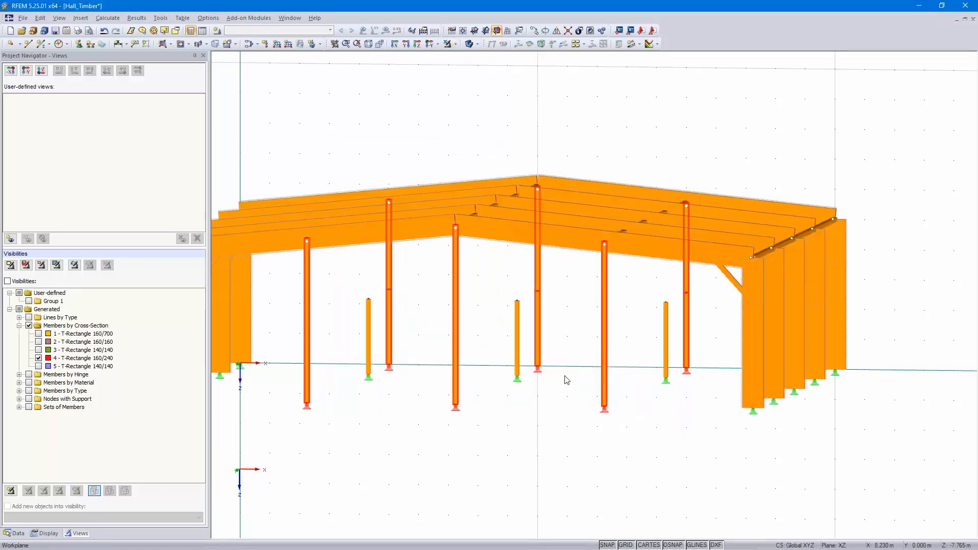
# - Isolate the lower column segments of the rear bay, including frame, gable and intermediate columns, using visibility by selected objects
pyautogui.keyDown('ctrl'); pyautogui.moveTo(551, 478); pyautogui.dragTo(671, 478, button='middle'); pyautogui.keyUp('ctrl')
pyautogui.moveTo(555, 442); pyautogui.dragTo(841, 301)
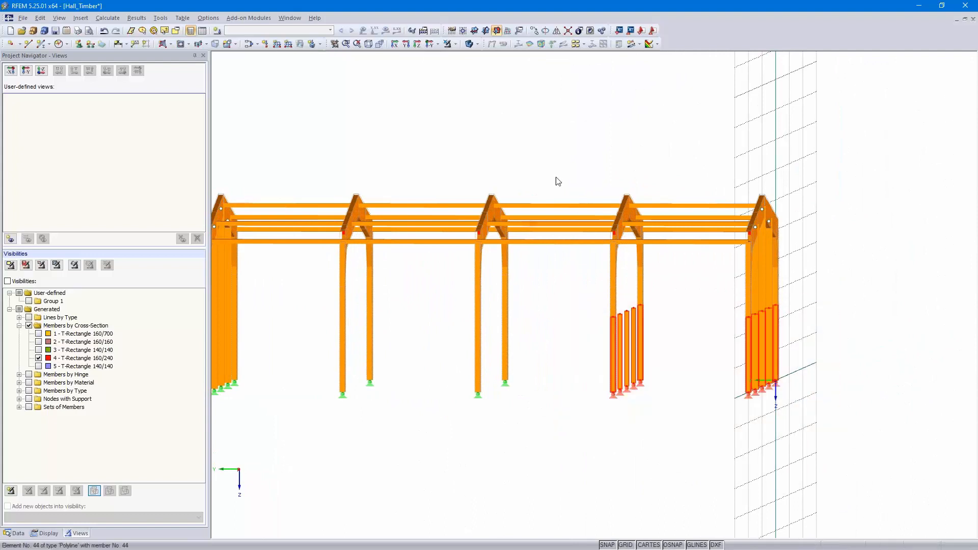
pyautogui.click(454, 44)
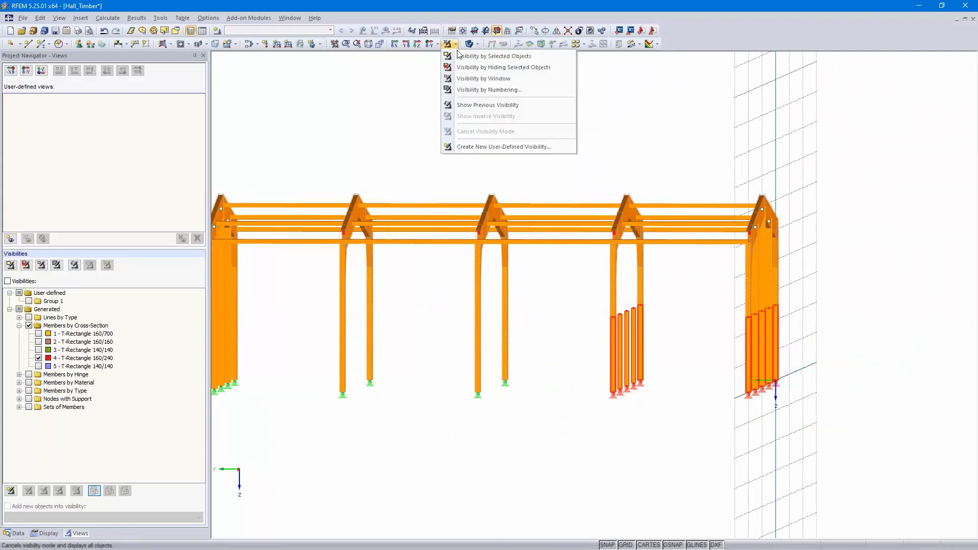
pyautogui.click(488, 56)
pyautogui.keyDown('ctrl'); pyautogui.moveTo(525, 375); pyautogui.dragTo(794, 440, button='middle'); pyautogui.keyUp('ctrl')
pyautogui.keyDown('ctrl'); pyautogui.moveTo(454, 419); pyautogui.dragTo(489, 430, button='middle'); pyautogui.keyUp('ctrl')
pyautogui.scroll(7, 421, 396)
pyautogui.moveTo(421, 397); pyautogui.dragTo(468, 458, button='middle')
pyautogui.scroll(-1, 468, 458)
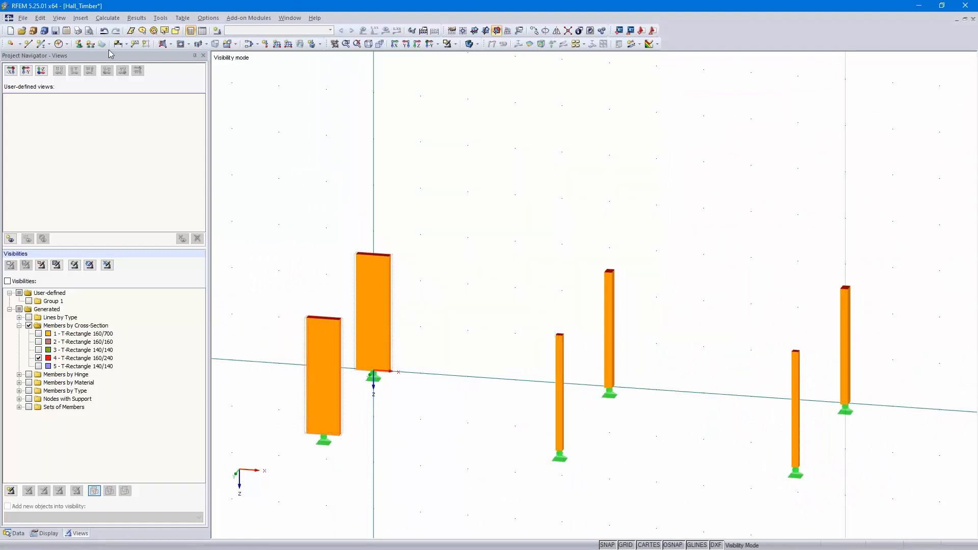
# - Start a new beam member with a rectangular timber cross-section, 140 x 260 mm, in Poplar and Softwood Timber C24
pyautogui.click(41, 45)
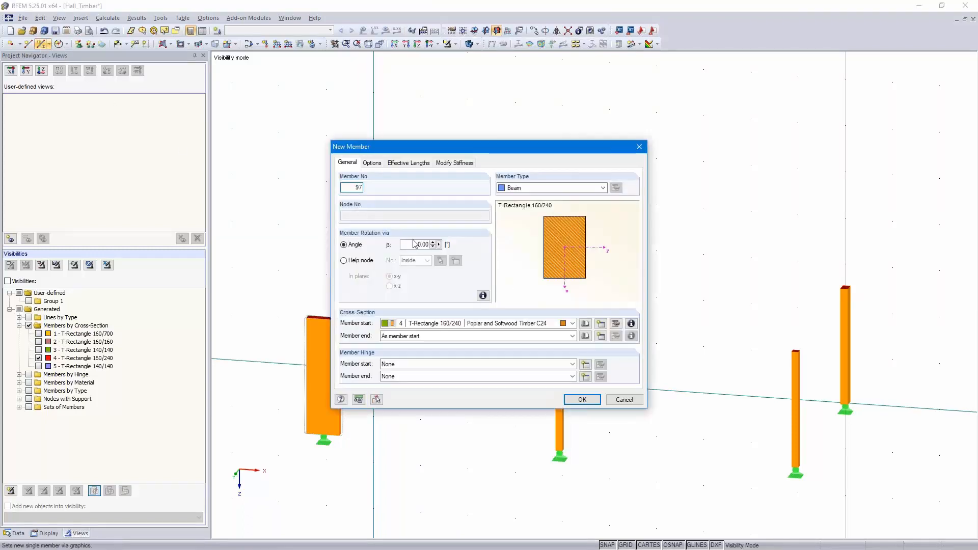
pyautogui.click(586, 324)
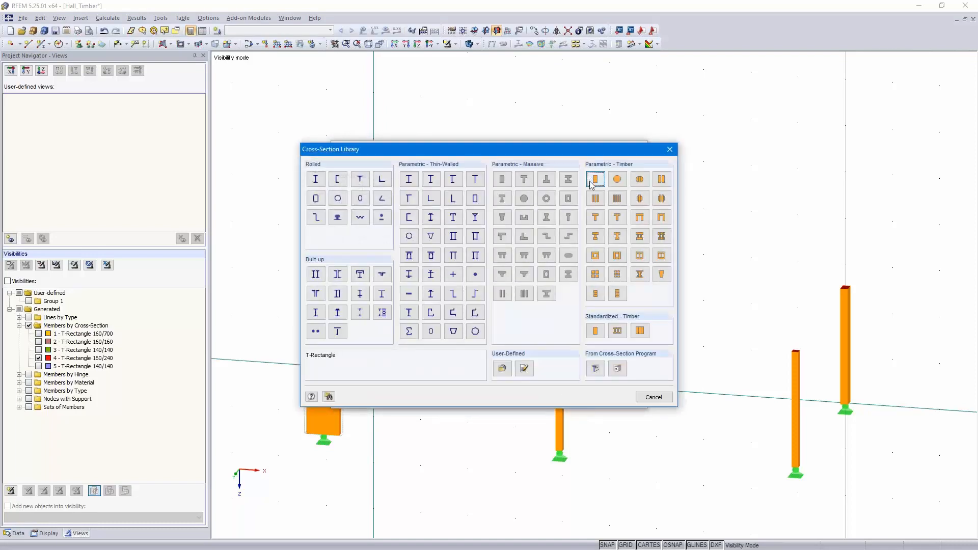
pyautogui.click(594, 180)
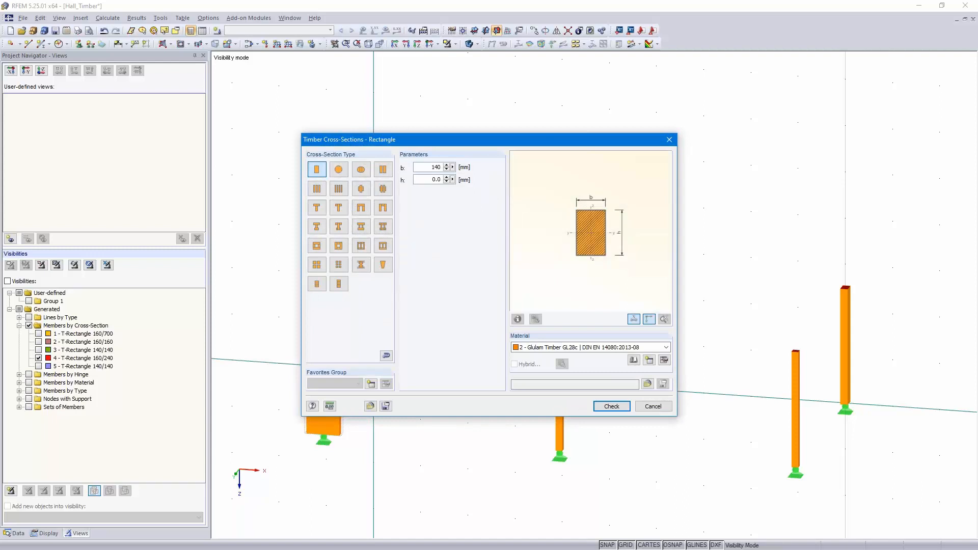
pyautogui.write('1')
pyautogui.press('BackSpace')
pyautogui.write('260')
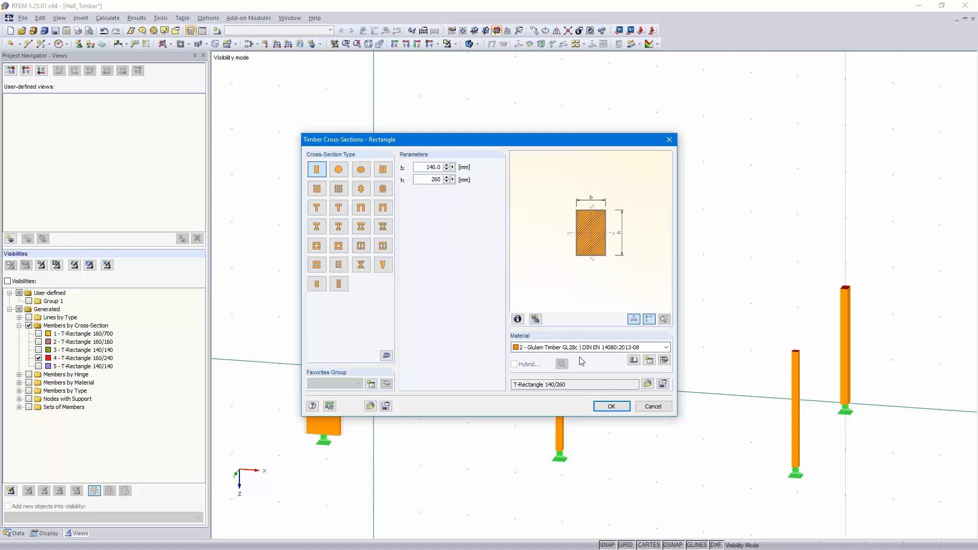
pyautogui.click(586, 349)
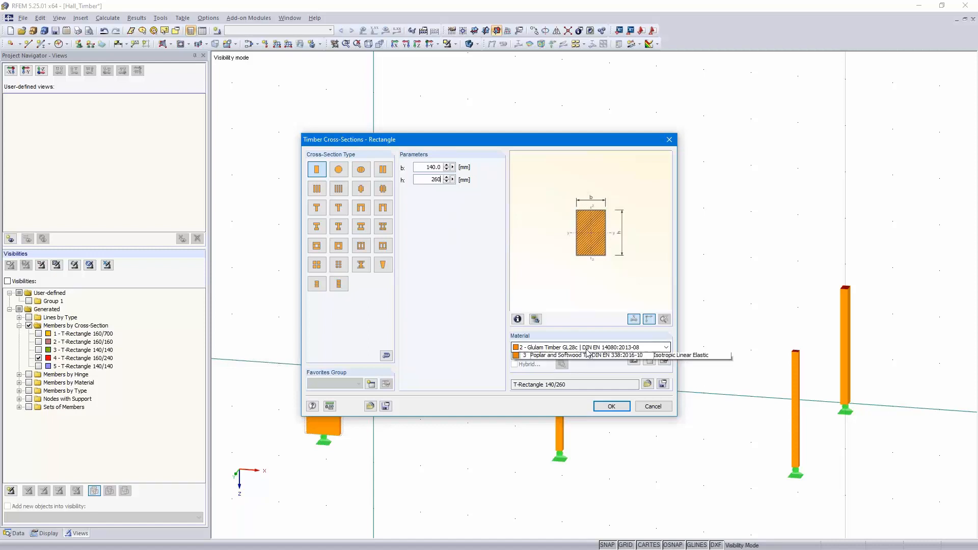
pyautogui.click(588, 377)
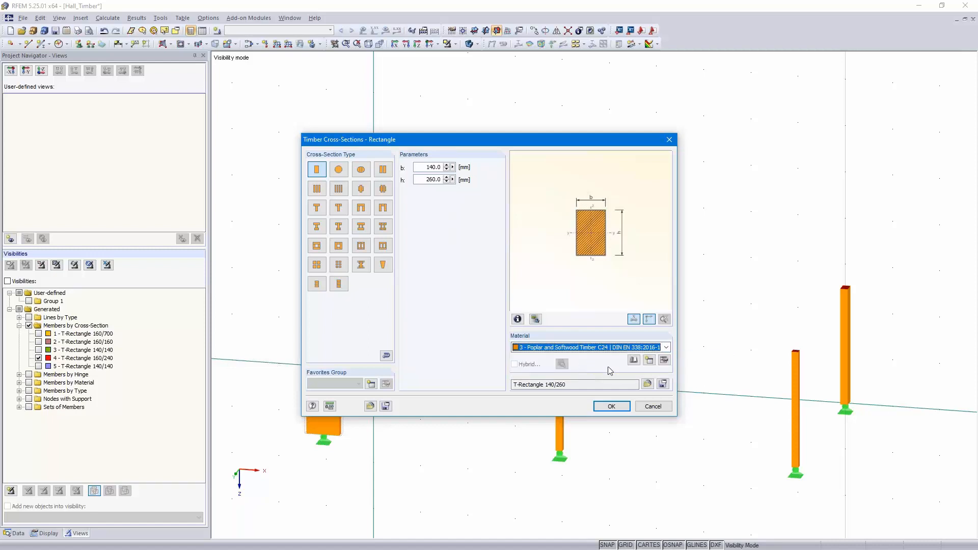
pyautogui.click(611, 407)
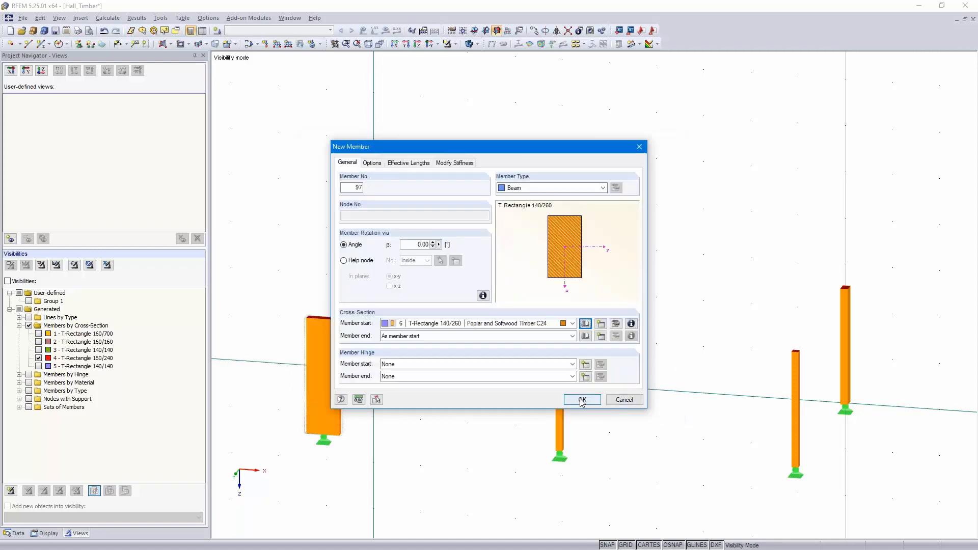
# - Assign member hinge 1 to both the start and end of the new 140/260 beam member
pyautogui.click(572, 364)
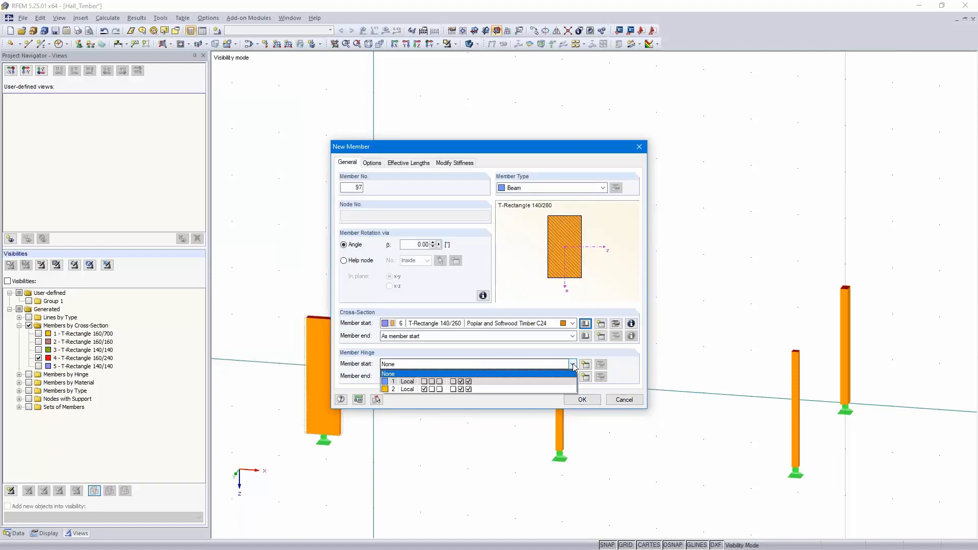
pyautogui.click(521, 383)
pyautogui.click(530, 381)
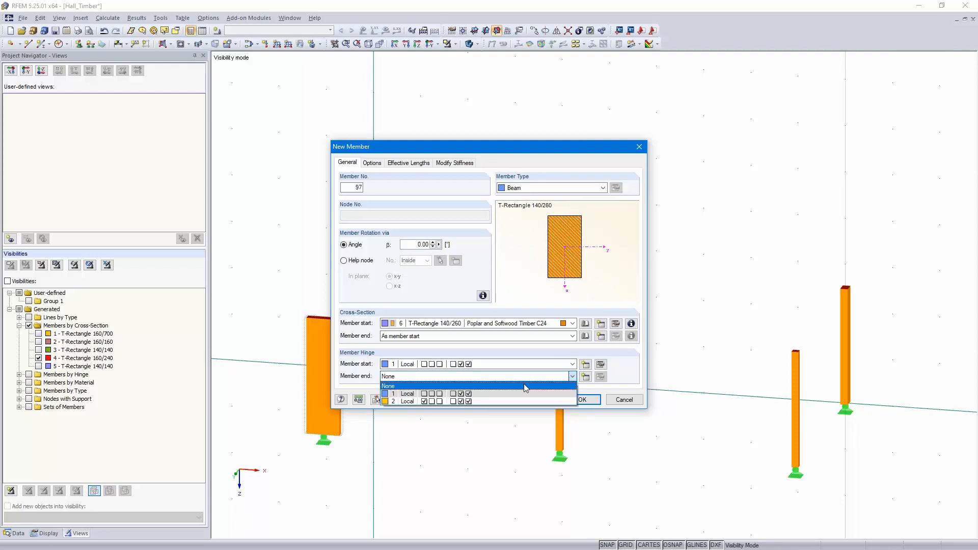
pyautogui.click(513, 395)
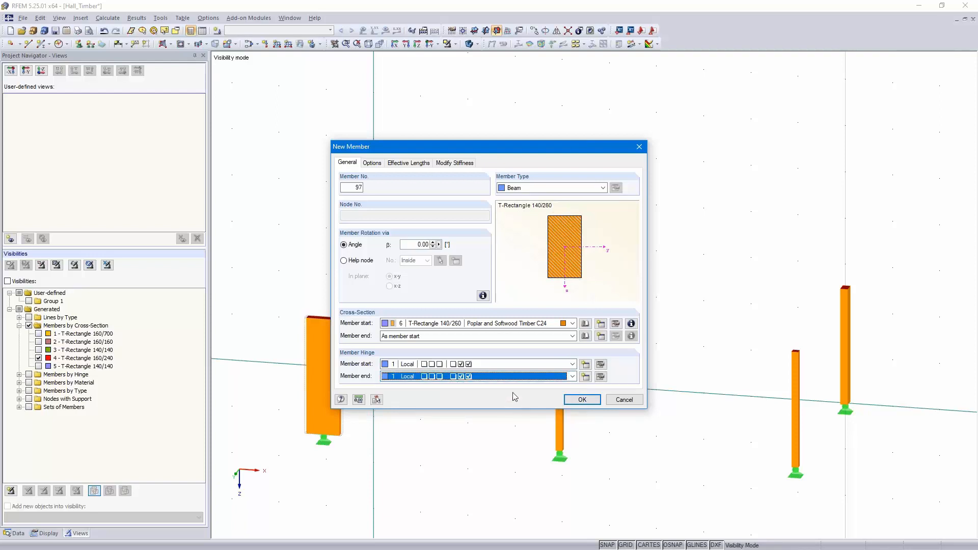
pyautogui.click(582, 400)
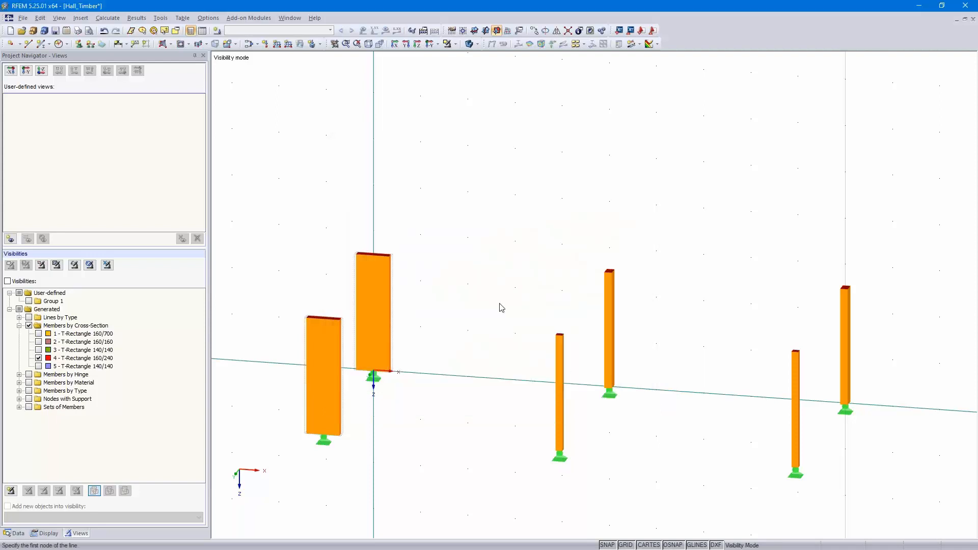
# - Draw two beams in the X direction at Z -2.500 m, from each frame column to the first adjacent column in both rows
pyautogui.click(375, 253)
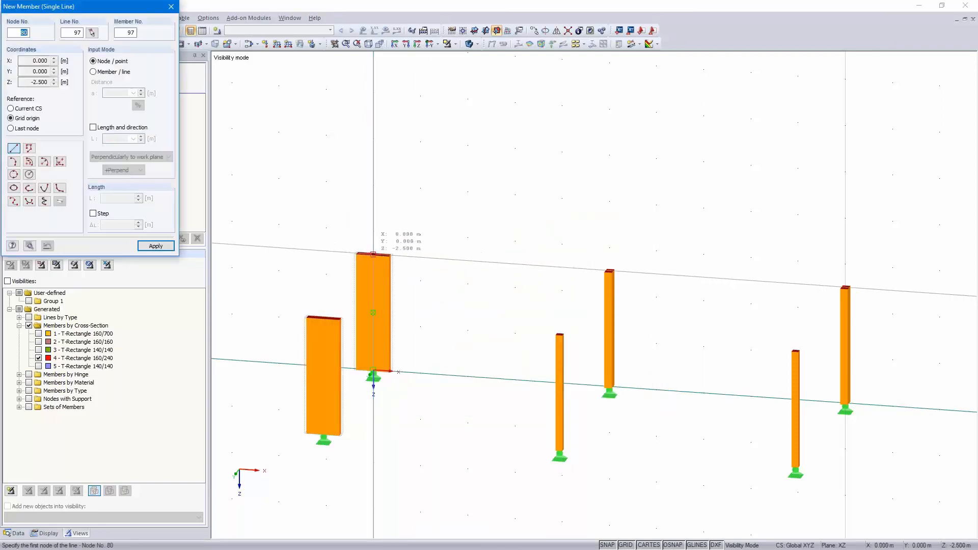
pyautogui.click(610, 270)
pyautogui.click(610, 270)
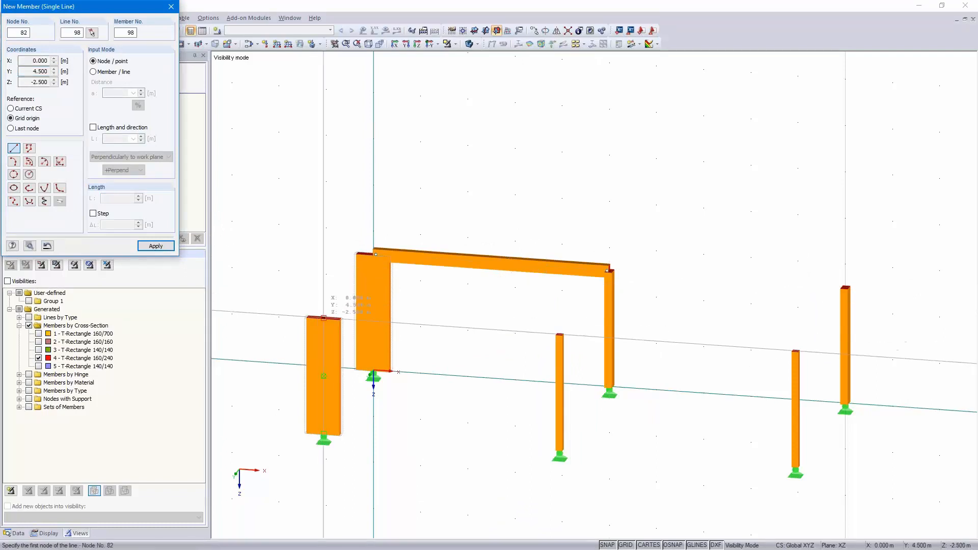
pyautogui.click(324, 318)
pyautogui.click(559, 335)
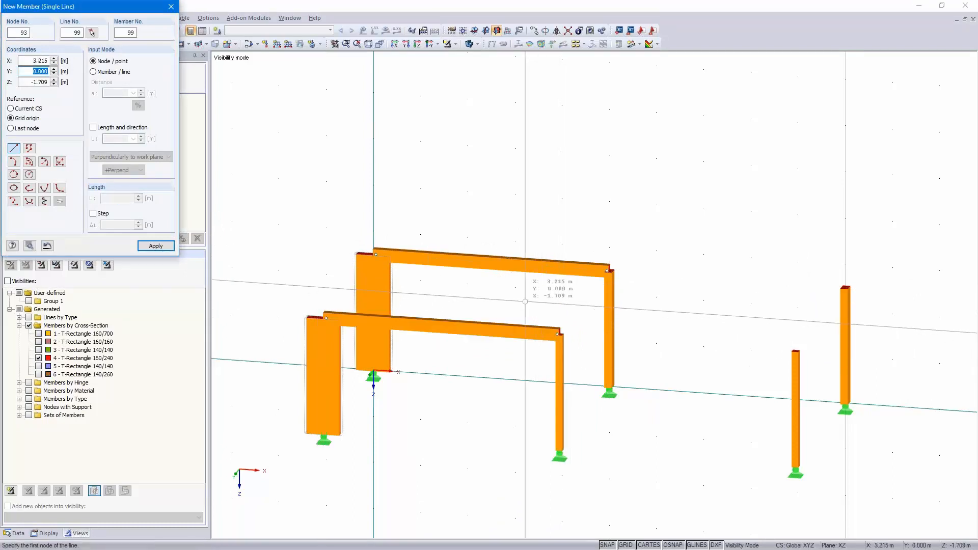
pyautogui.press('Escape')
# - Copy both new beams three times with a displacement of 5.000 m in X so they span the full hall width
pyautogui.scroll(-3, 591, 352)
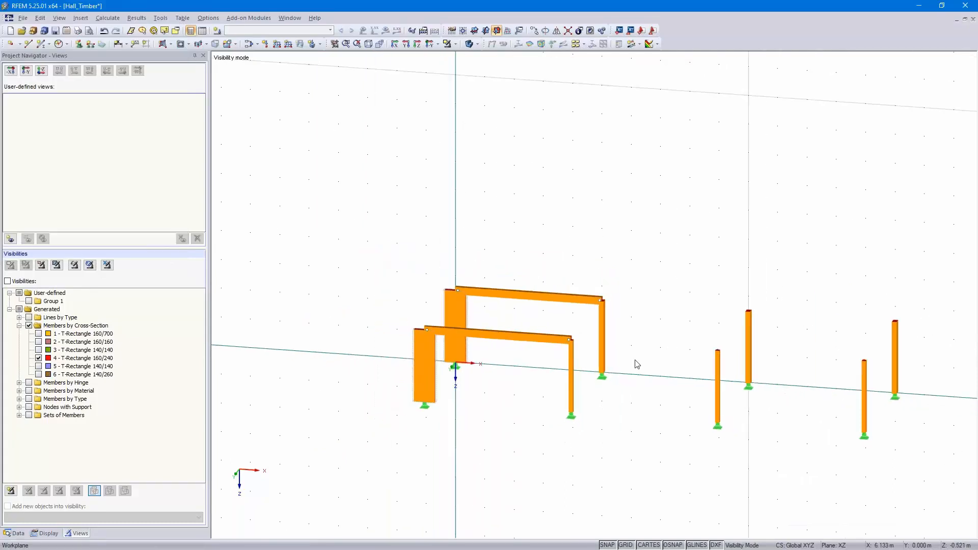
pyautogui.moveTo(637, 364); pyautogui.dragTo(485, 343, button='middle')
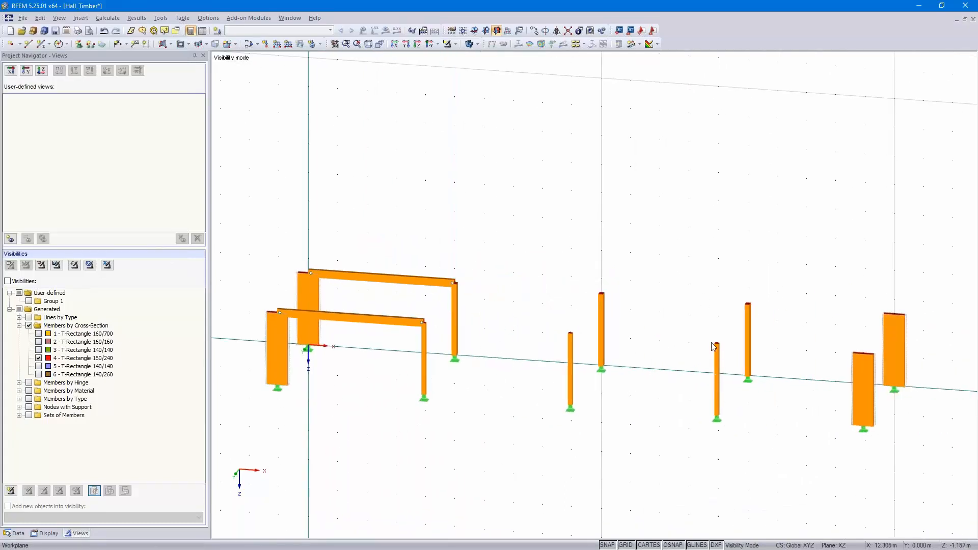
pyautogui.moveTo(405, 236); pyautogui.dragTo(337, 341)
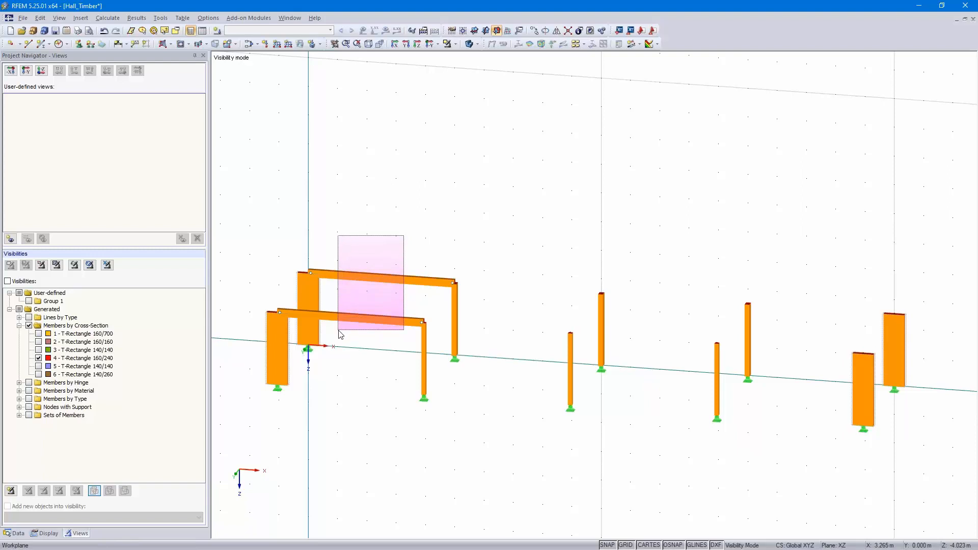
pyautogui.click(534, 31)
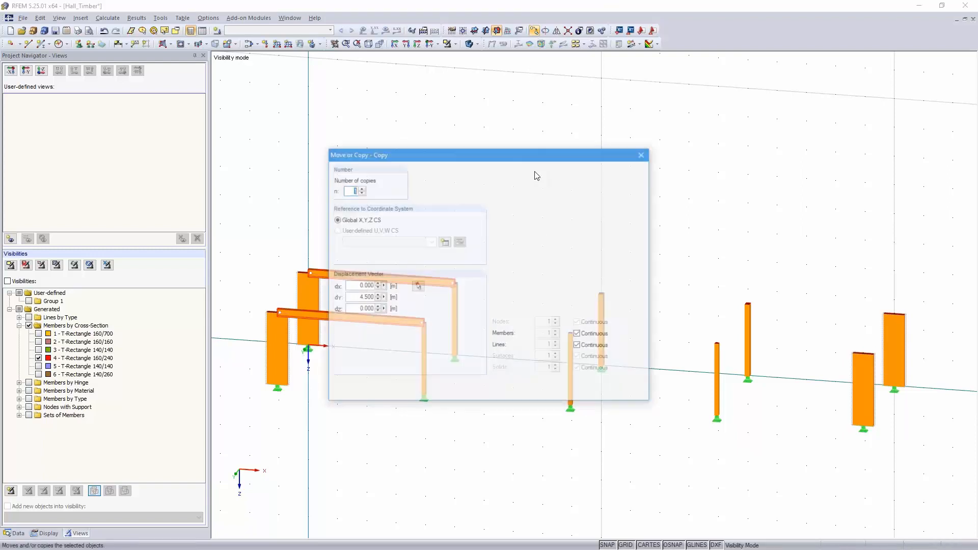
pyautogui.click(417, 287)
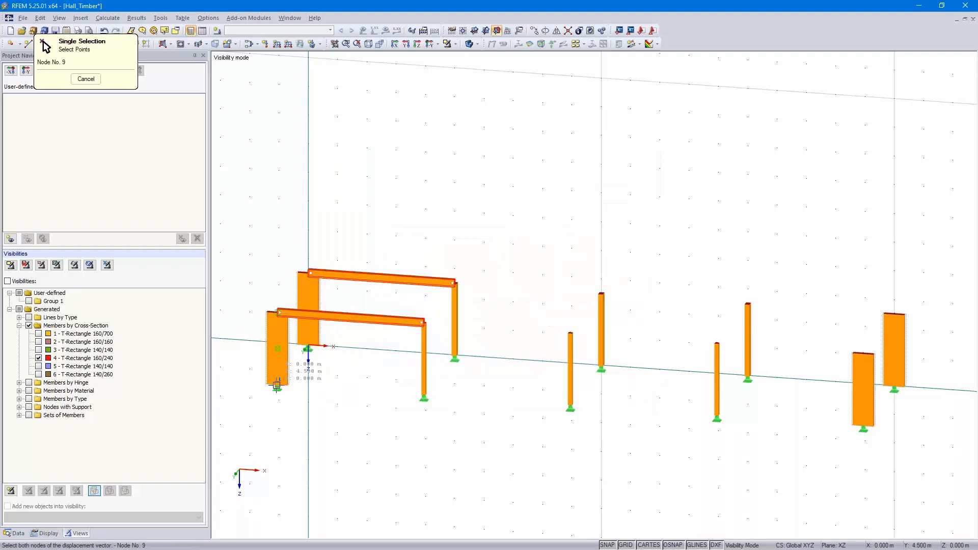
pyautogui.click(276, 386)
pyautogui.click(424, 397)
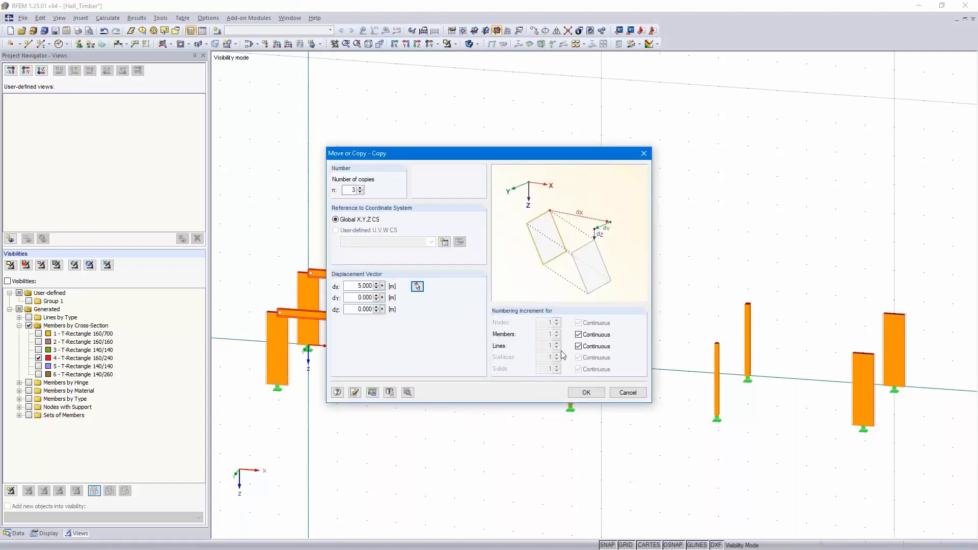
pyautogui.click(586, 392)
pyautogui.click(635, 394)
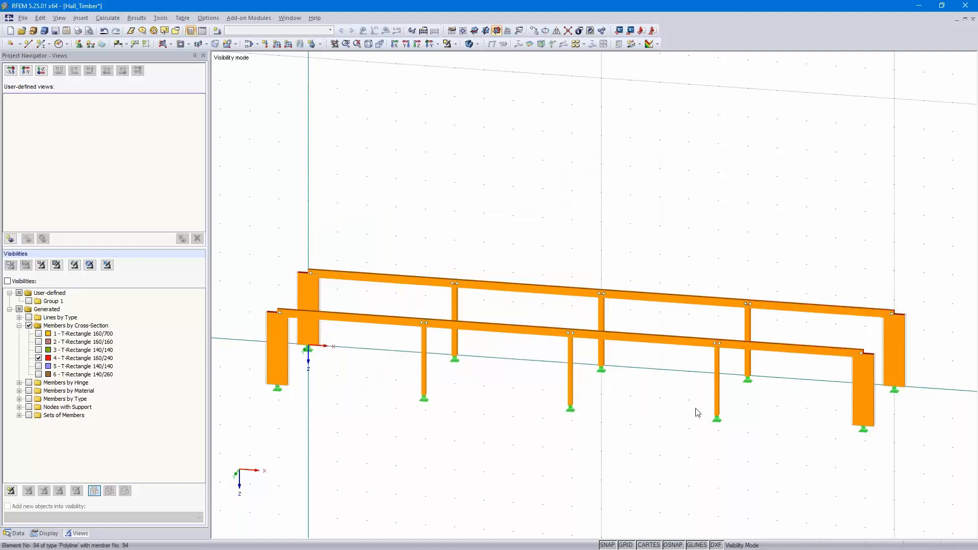
# - Set up a new polygonal surface with a constant thickness of 20 mm
pyautogui.moveTo(347, 425)
pyautogui.keyDown('ctrl'); pyautogui.mouseDown(button='middle')
pyautogui.moveTo(405, 441)
pyautogui.moveTo(333, 432)
pyautogui.mouseUp(button='middle'); pyautogui.keyUp('ctrl')
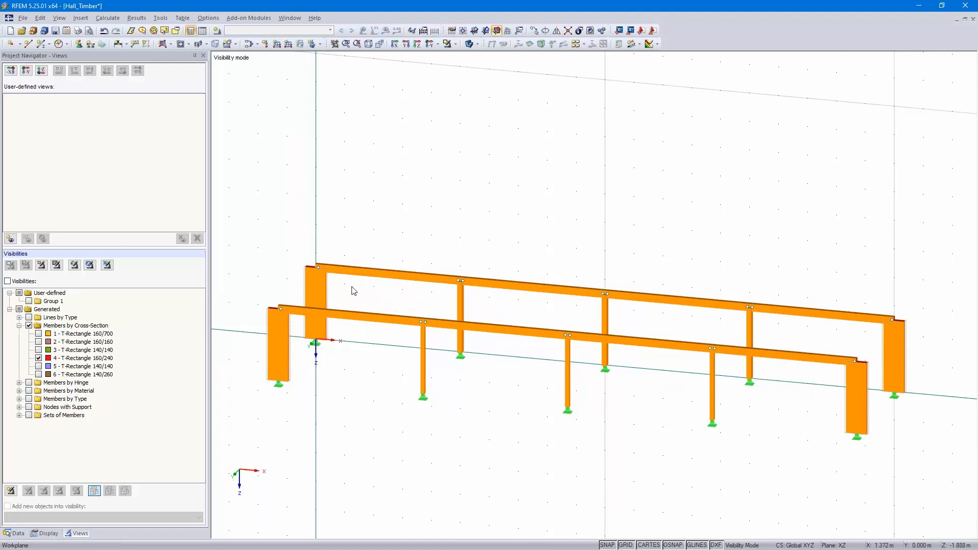
pyautogui.click(162, 44)
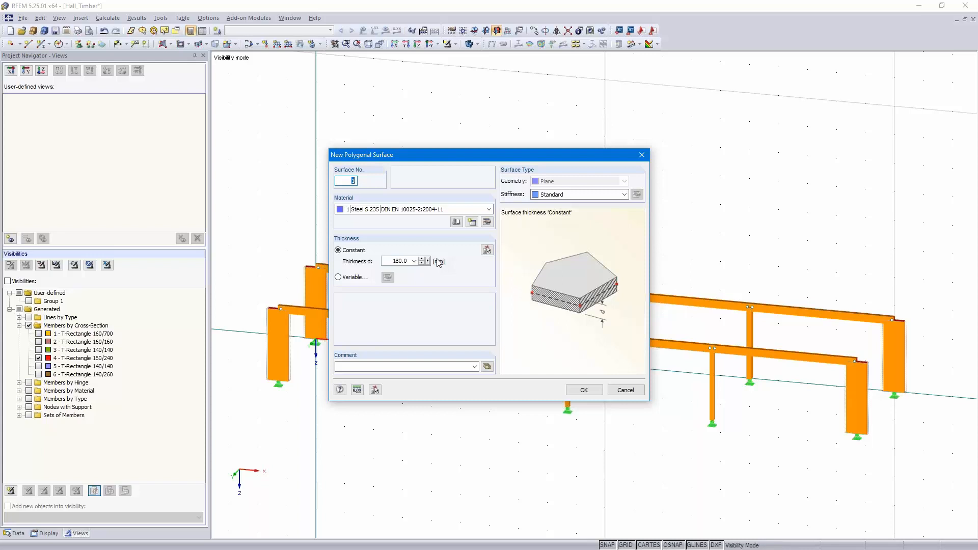
pyautogui.doubleClick(391, 262)
pyautogui.write('20')
pyautogui.click(584, 390)
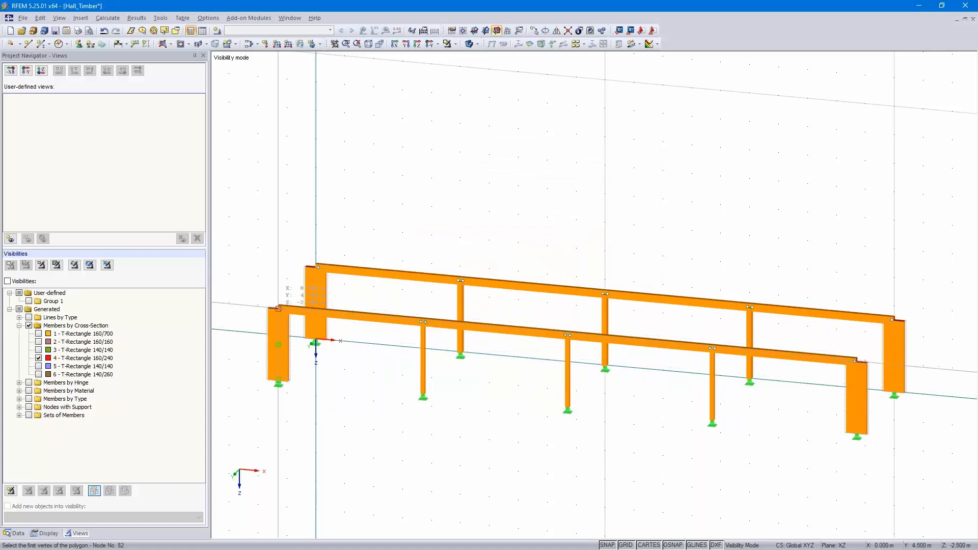
# - Draw the floor surface through the four outer corner nodes at the ends of the two beam rows
pyautogui.click(279, 309)
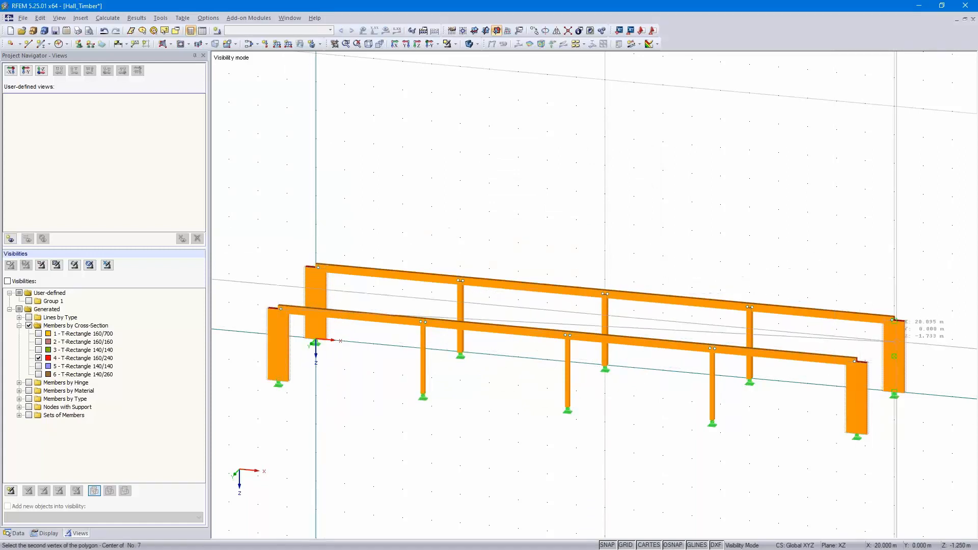
pyautogui.click(857, 362)
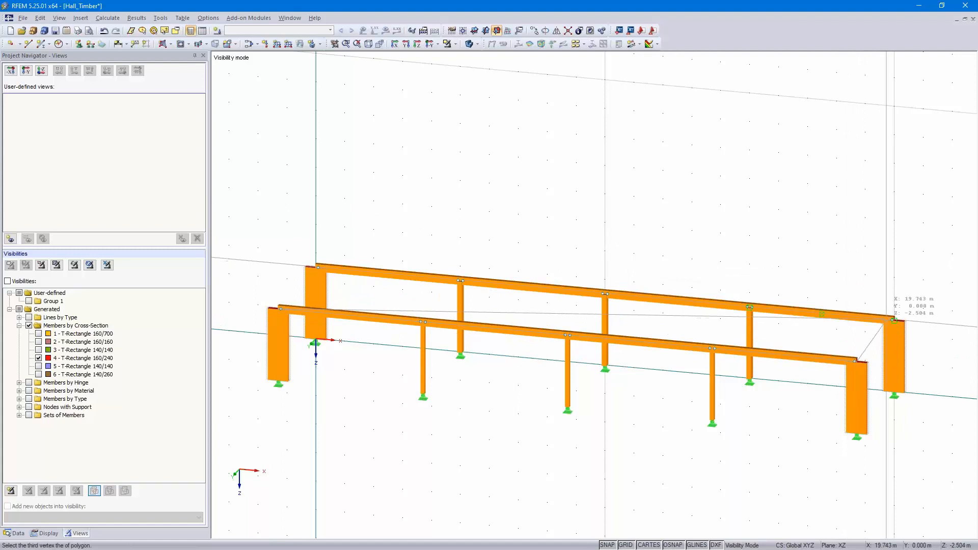
pyautogui.click(894, 320)
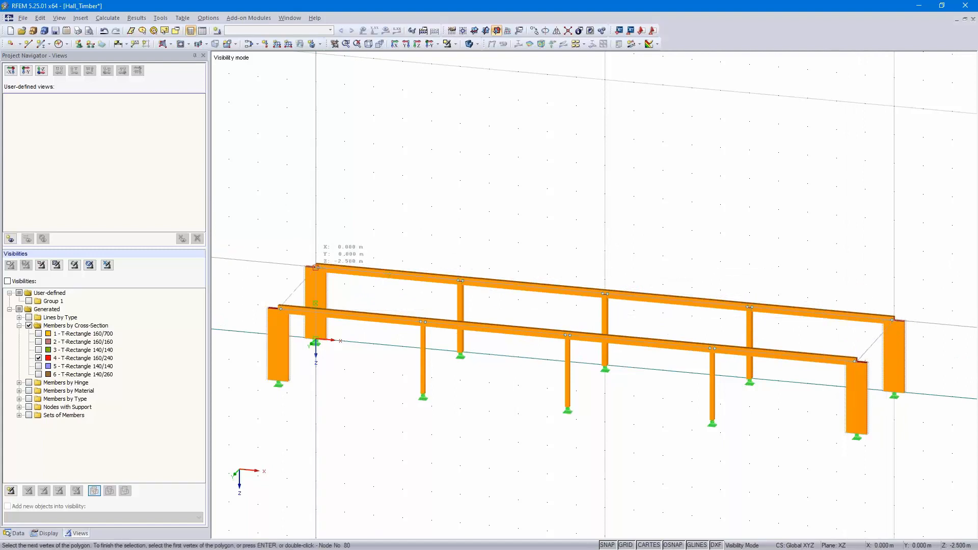
pyautogui.click(316, 267)
pyautogui.click(279, 308)
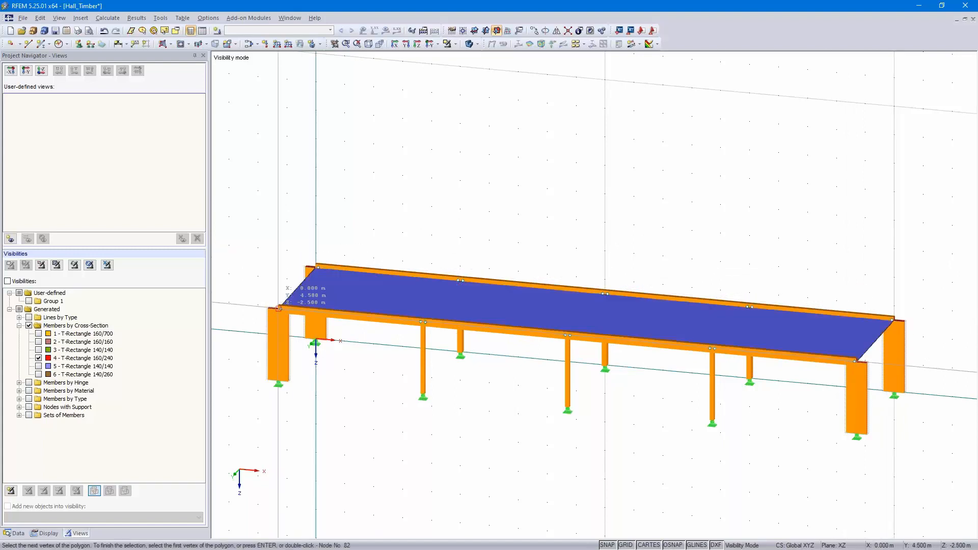
pyautogui.moveTo(785, 387); pyautogui.dragTo(816, 379, button='middle')
pyautogui.rightClick(815, 378)
pyautogui.press('Escape')
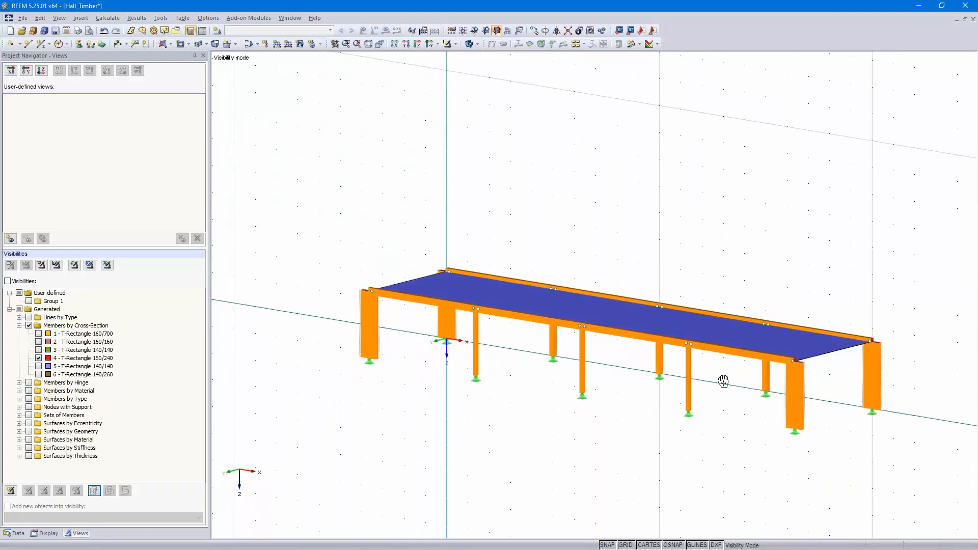
# - Examine how the floor surface sits relative to the edge beams and the corner column
pyautogui.scroll(-1, 744, 386)
pyautogui.scroll(3, 749, 382)
pyautogui.moveTo(748, 382); pyautogui.dragTo(627, 363, button='middle')
pyautogui.scroll(2, 638, 353)
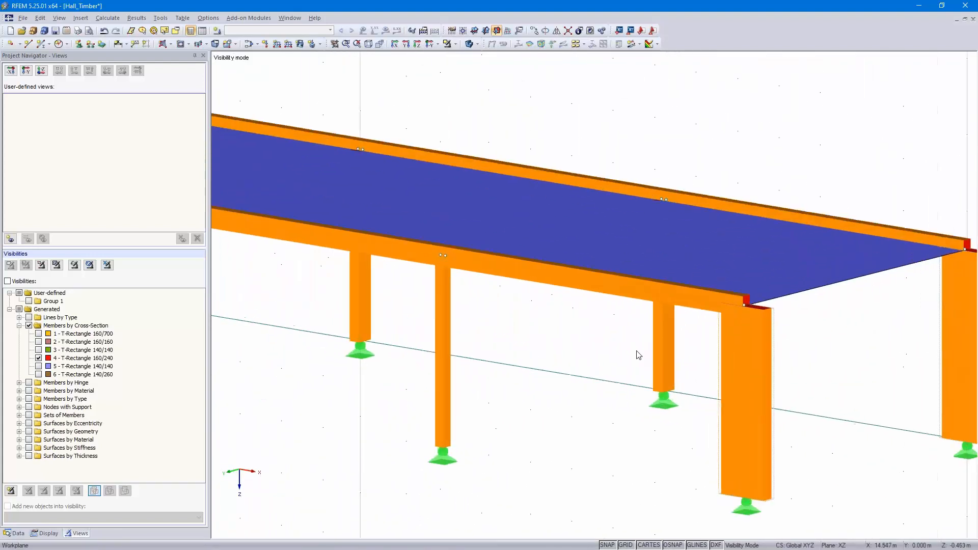
pyautogui.moveTo(863, 372); pyautogui.dragTo(830, 361, button='middle')
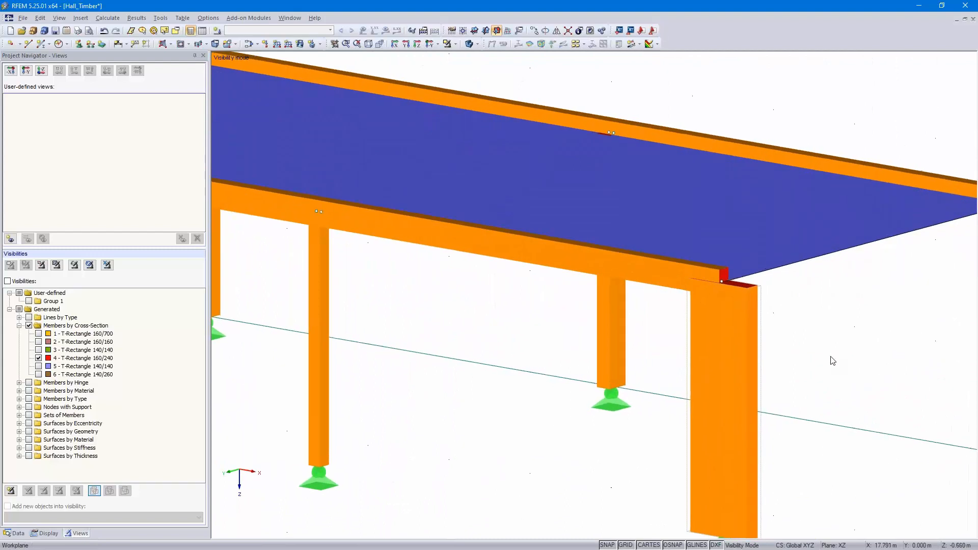
pyautogui.moveTo(615, 263)
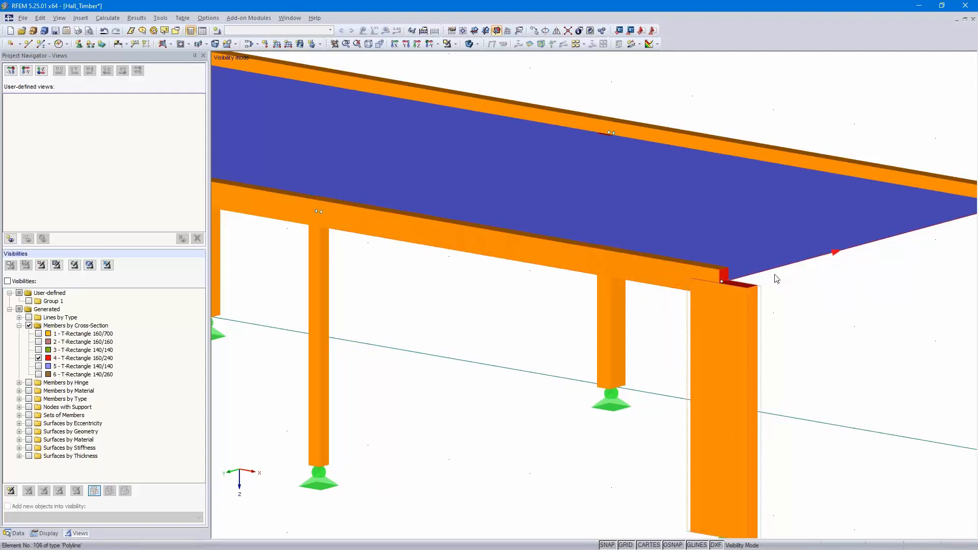
# - Select all the floor beams and start a new member eccentricity for them
pyautogui.scroll(-3, 498, 330)
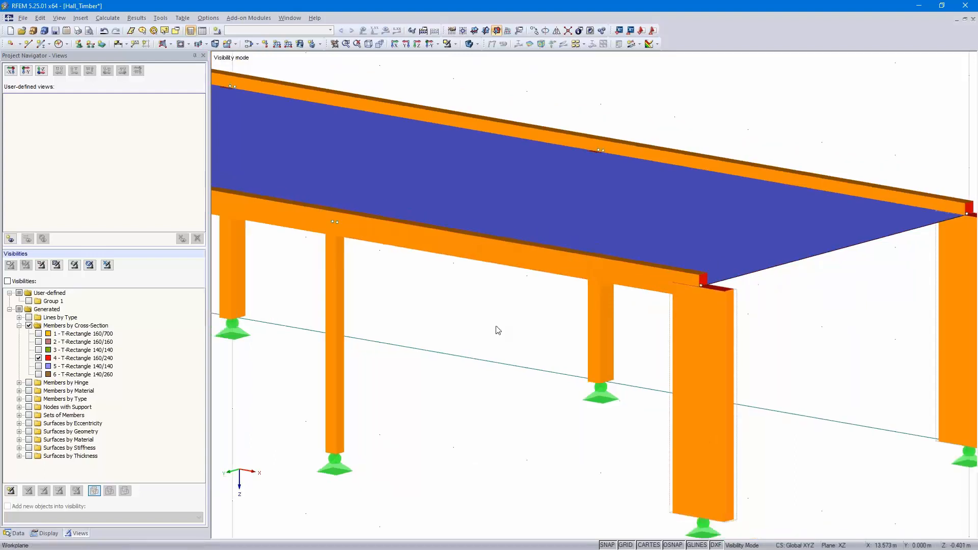
pyautogui.keyDown('ctrl'); pyautogui.moveTo(444, 423); pyautogui.dragTo(267, 367, button='middle'); pyautogui.keyUp('ctrl')
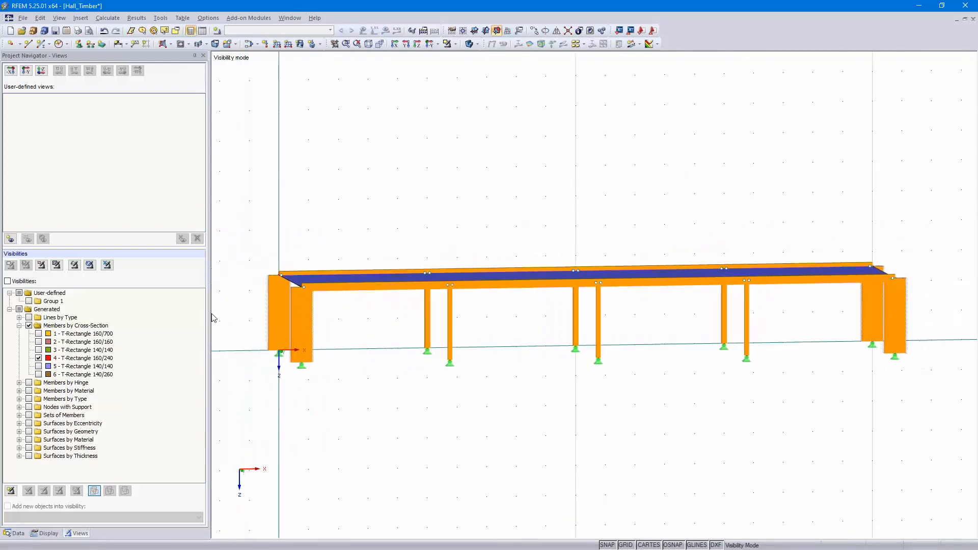
pyautogui.moveTo(236, 317); pyautogui.dragTo(954, 182)
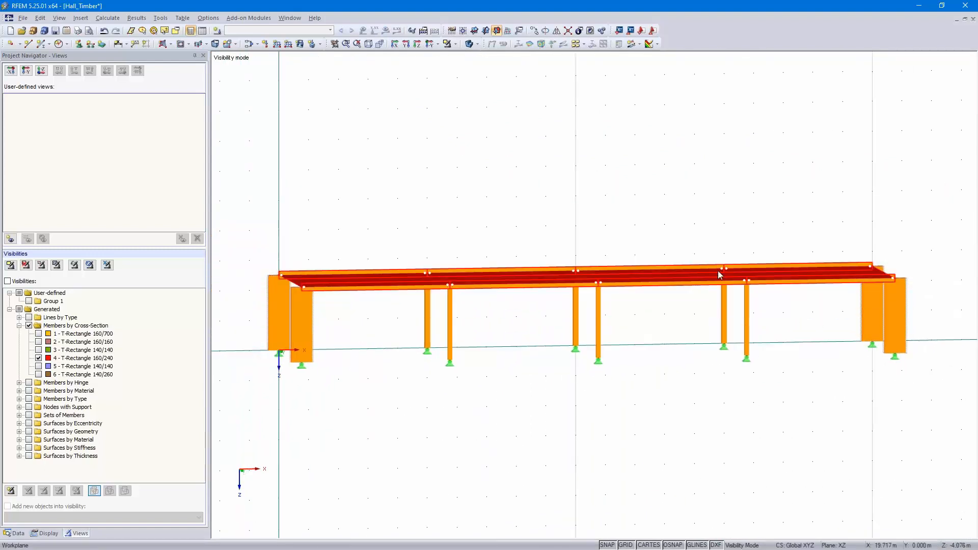
pyautogui.doubleClick(685, 288)
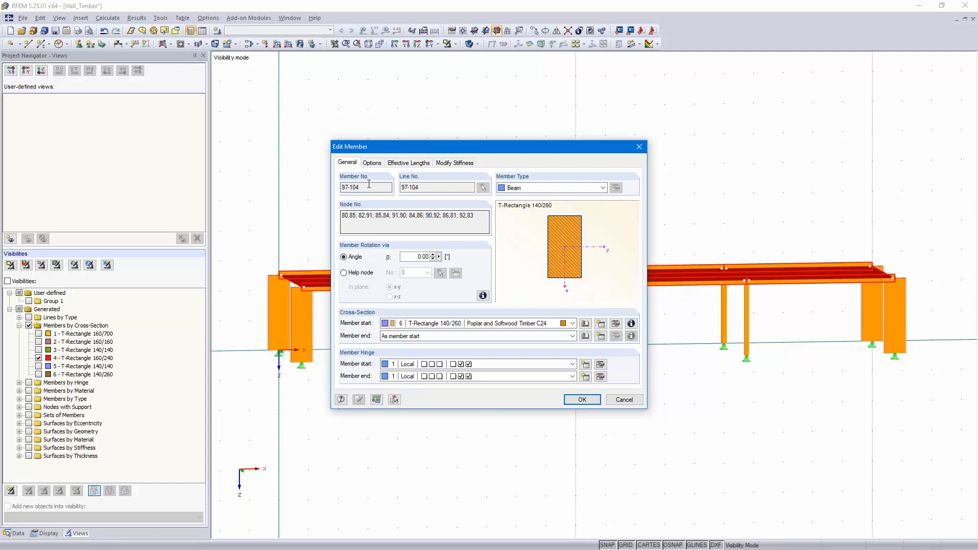
pyautogui.click(372, 163)
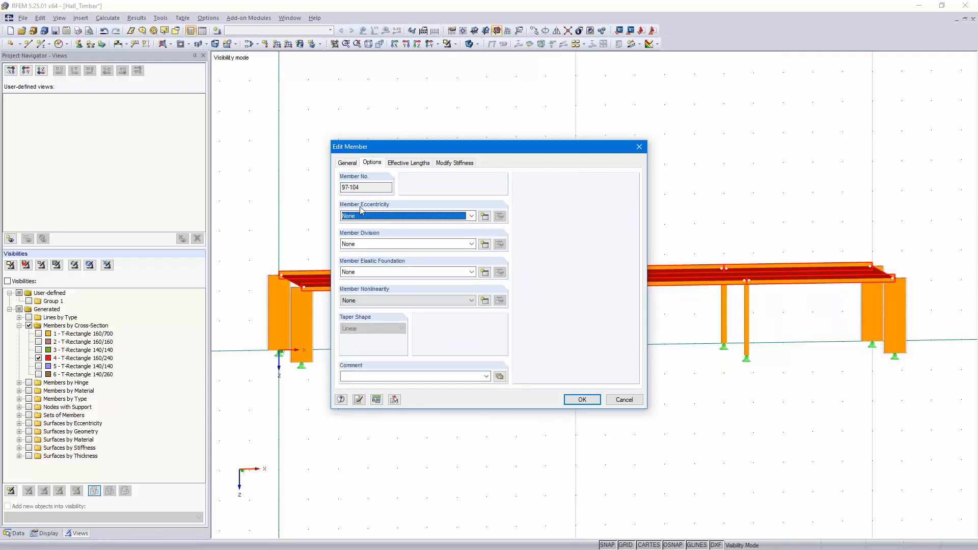
pyautogui.click(485, 217)
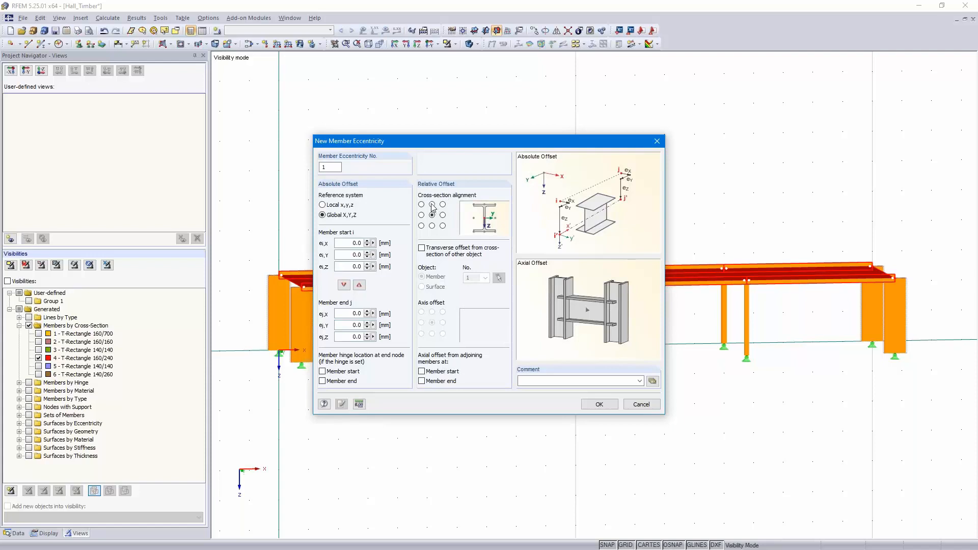
# - Align the beams by their top centre with a transverse offset from the bottom face of floor surface 1, and apply the eccentricity
pyautogui.click(432, 205)
pyautogui.click(422, 248)
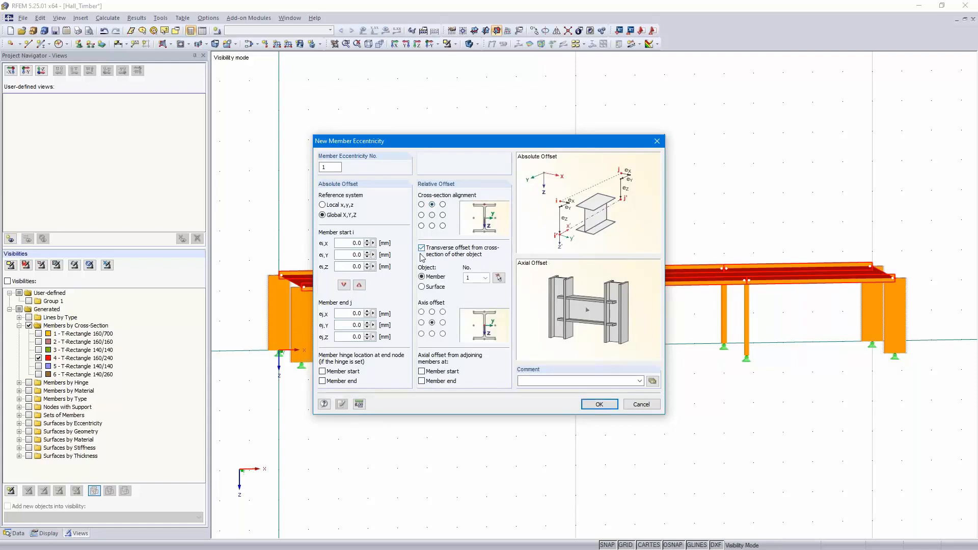
pyautogui.click(422, 287)
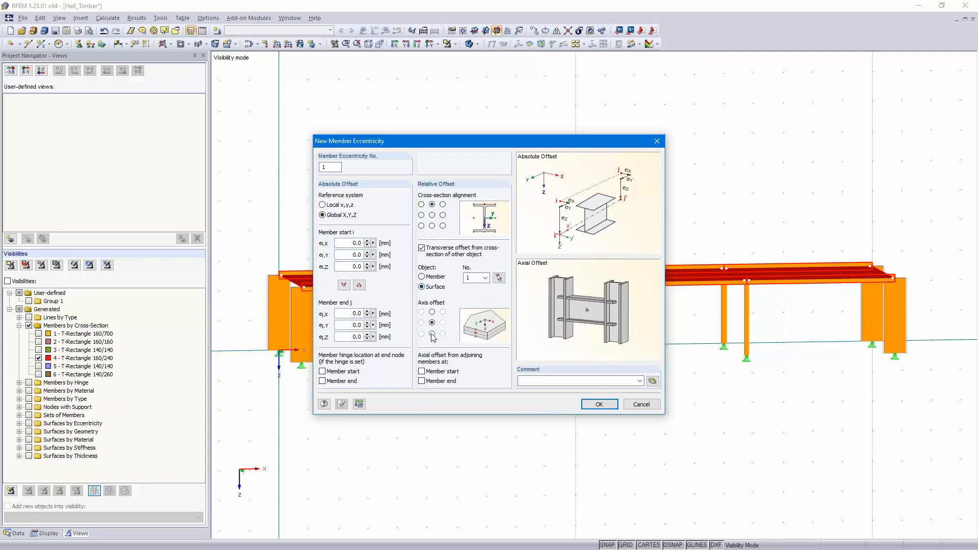
pyautogui.click(498, 278)
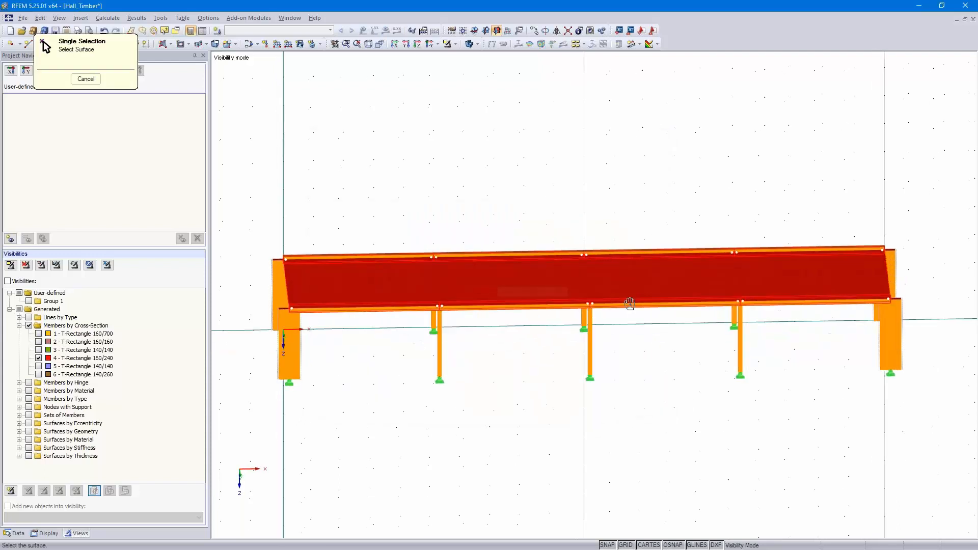
pyautogui.click(627, 274)
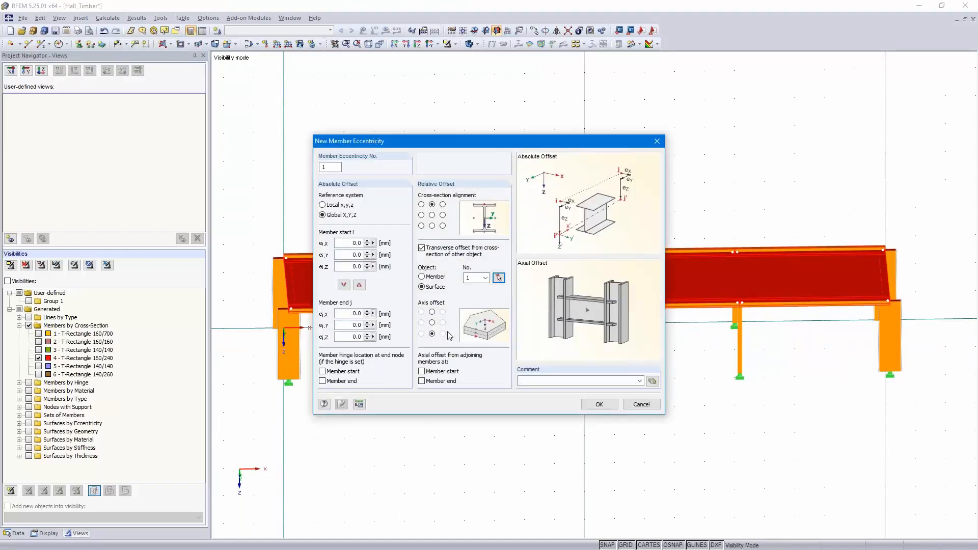
pyautogui.click(601, 404)
pyautogui.click(582, 400)
# - Examine how the offset beams sit beneath the floor surface at the corner column and along the front edge
pyautogui.keyDown('ctrl'); pyautogui.moveTo(826, 381); pyautogui.dragTo(688, 332, button='middle'); pyautogui.keyUp('ctrl')
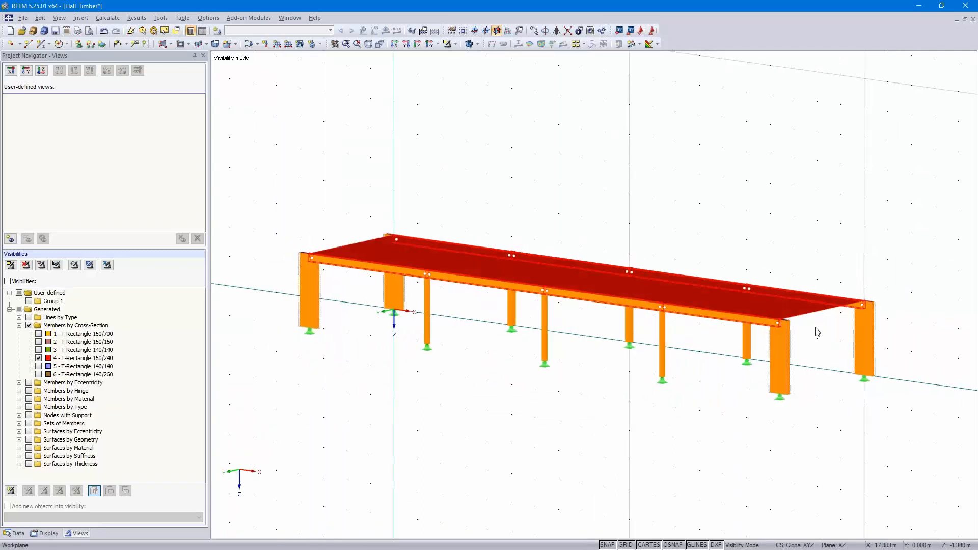
pyautogui.scroll(3, 818, 331)
pyautogui.scroll(4, 817, 332)
pyautogui.click(896, 349)
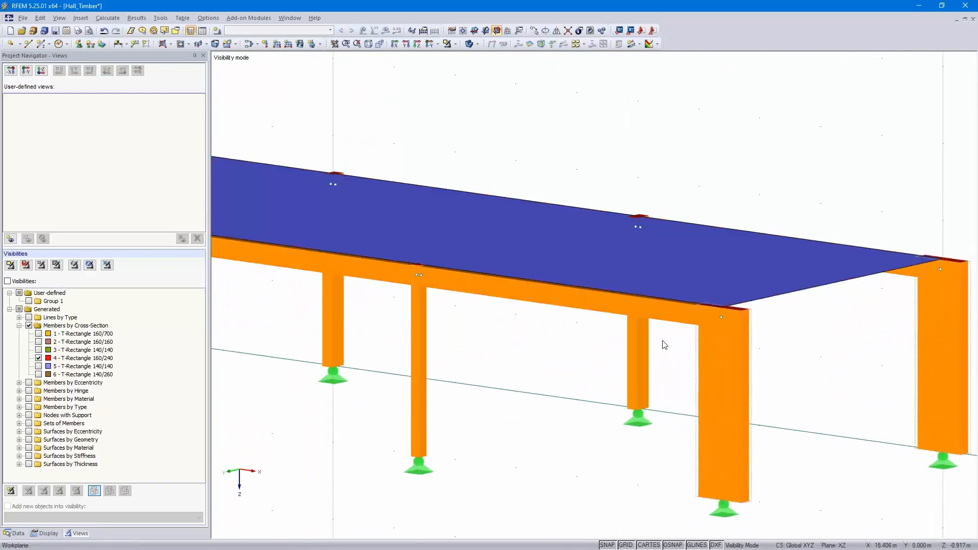
pyautogui.scroll(4, 651, 321)
pyautogui.moveTo(520, 461)
pyautogui.mouseDown(button='middle')
pyautogui.moveTo(530, 424)
pyautogui.moveTo(538, 458)
pyautogui.mouseUp(button='middle')
pyautogui.rightClick(538, 458)
pyautogui.click(483, 423)
pyautogui.scroll(-2, 469, 416)
pyautogui.moveTo(470, 415); pyautogui.dragTo(554, 383, button='middle')
pyautogui.scroll(-3, 552, 386)
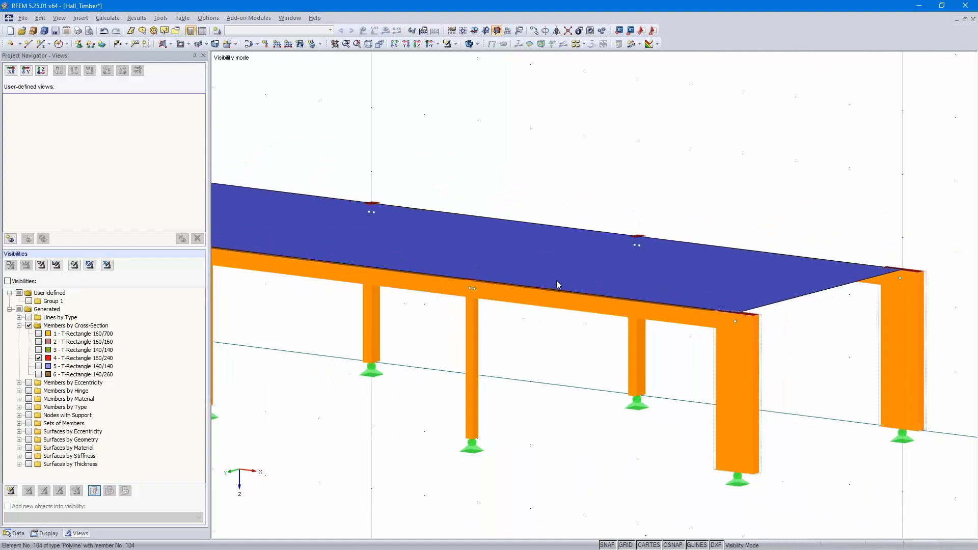
pyautogui.click(250, 18)
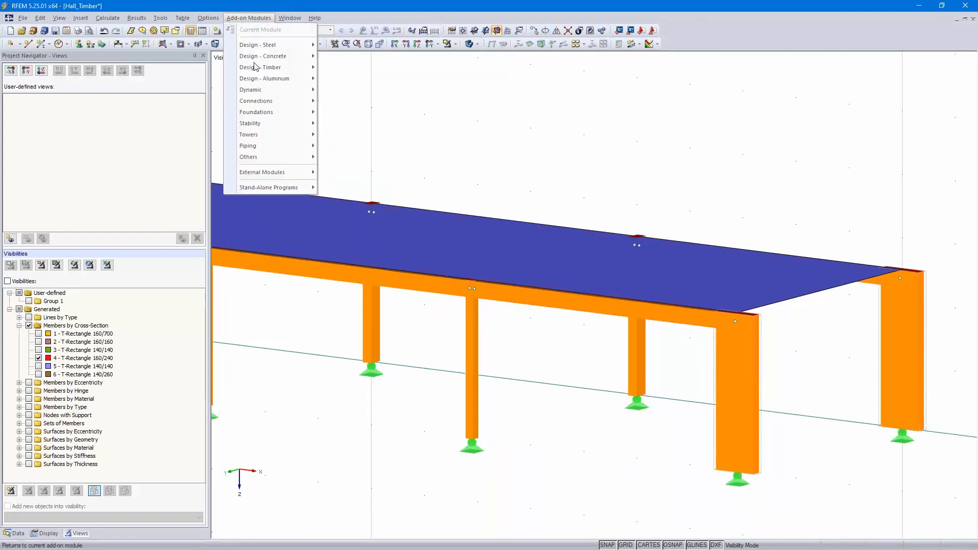
pyautogui.moveTo(272, 163)
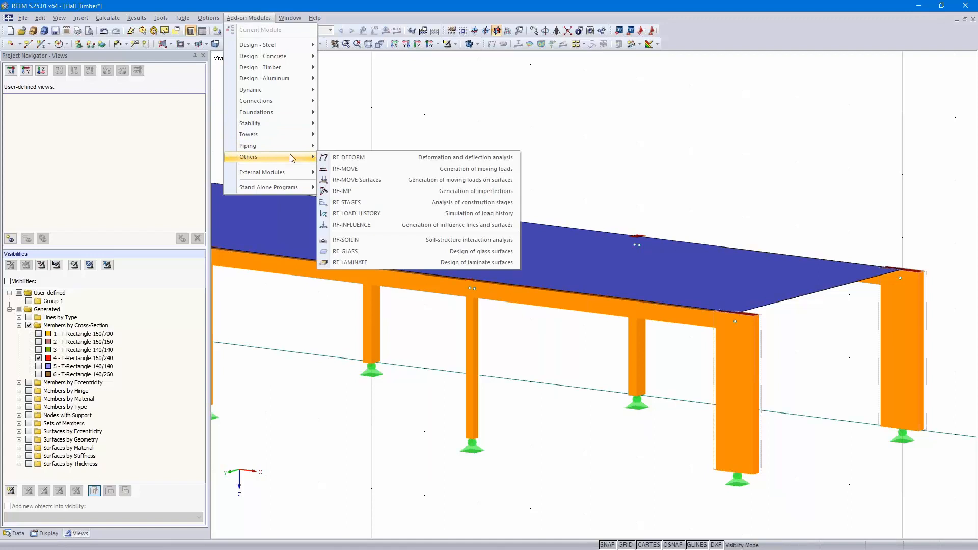
pyautogui.click(388, 262)
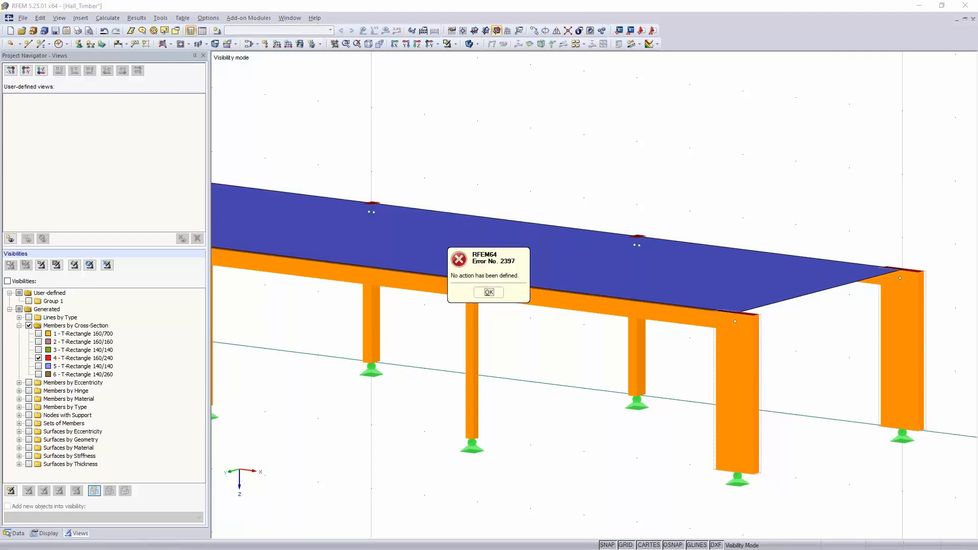
pyautogui.click(488, 292)
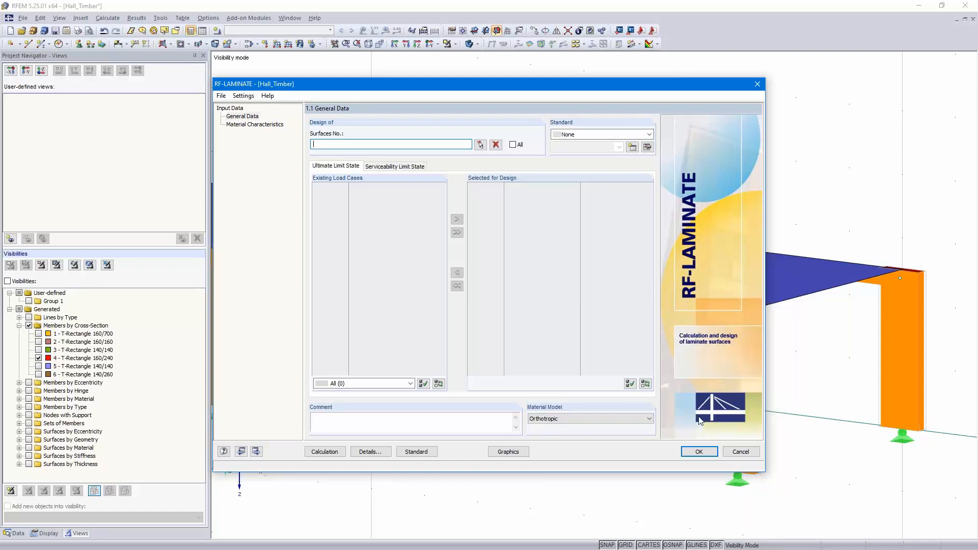
pyautogui.click(741, 452)
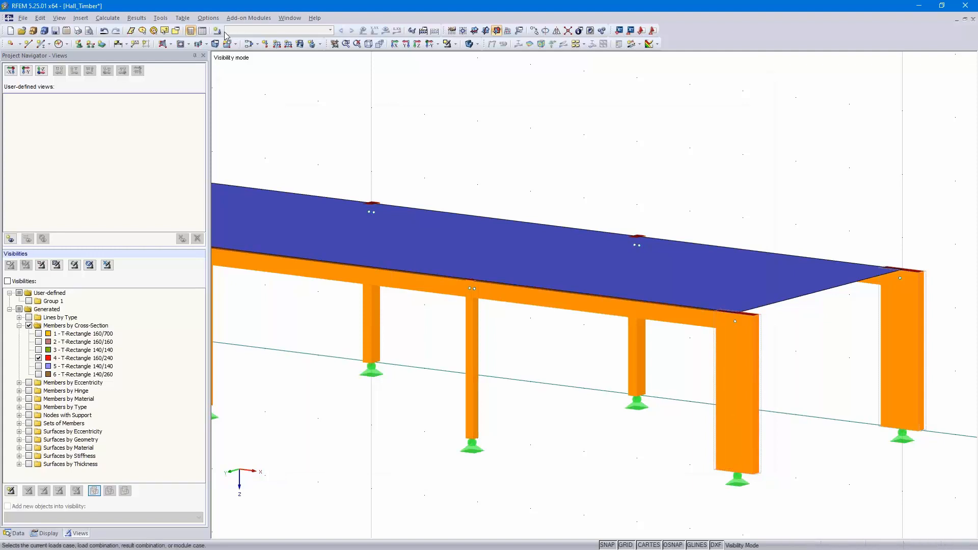
# - Create load case LC1 with the description Self-weight in the Permanent action category
pyautogui.click(218, 31)
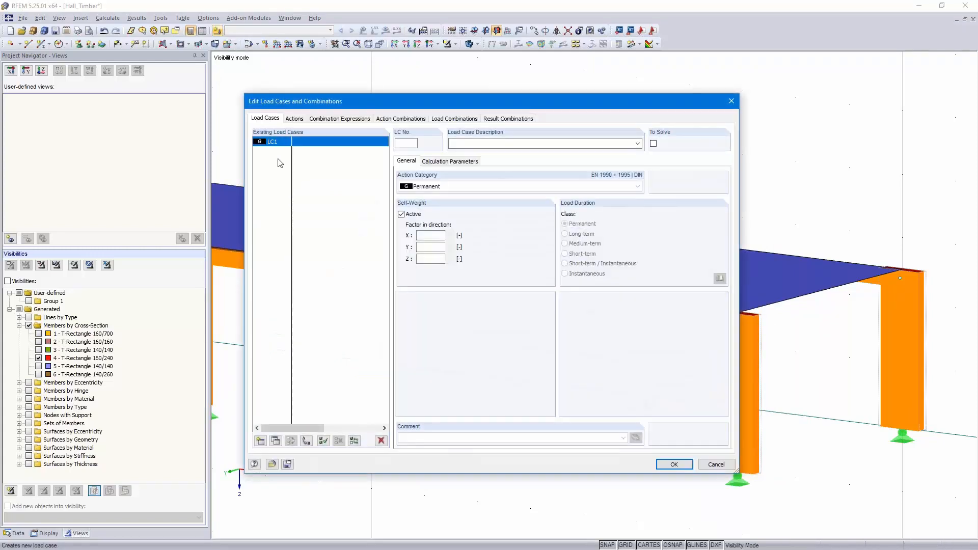
pyautogui.click(638, 143)
pyautogui.click(532, 154)
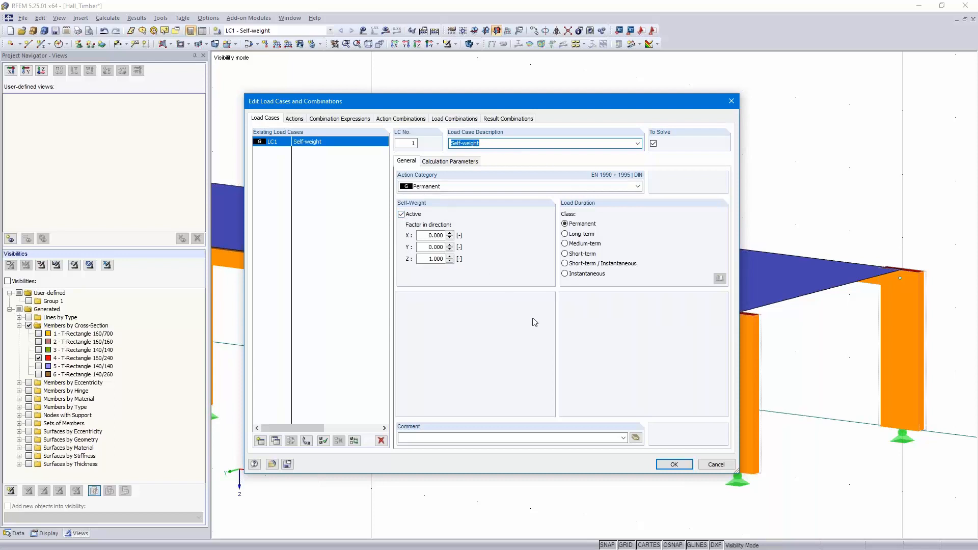
pyautogui.click(674, 464)
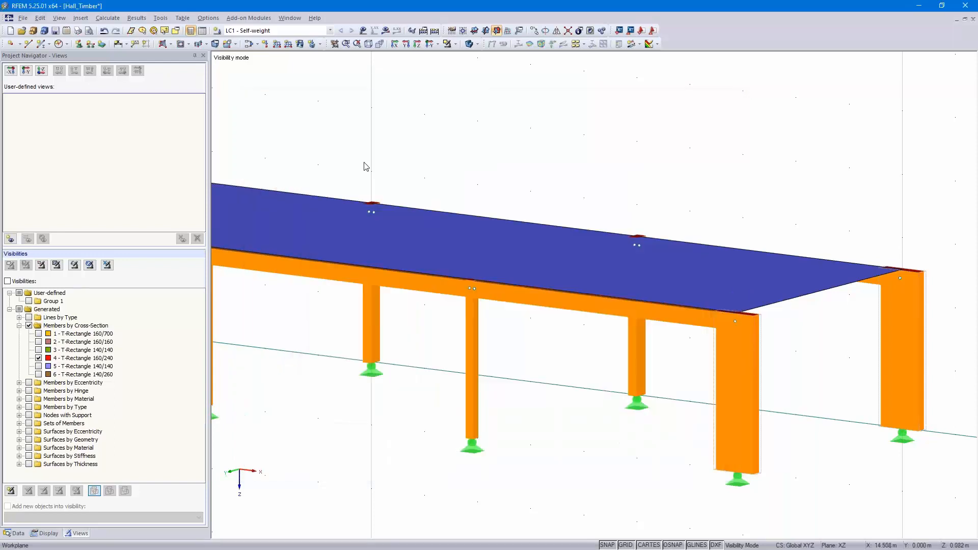
# - Open the RF-LAMINATE add-on module, select result combination RC1 for ultimate limit state design, and include all surfaces
pyautogui.click(249, 18)
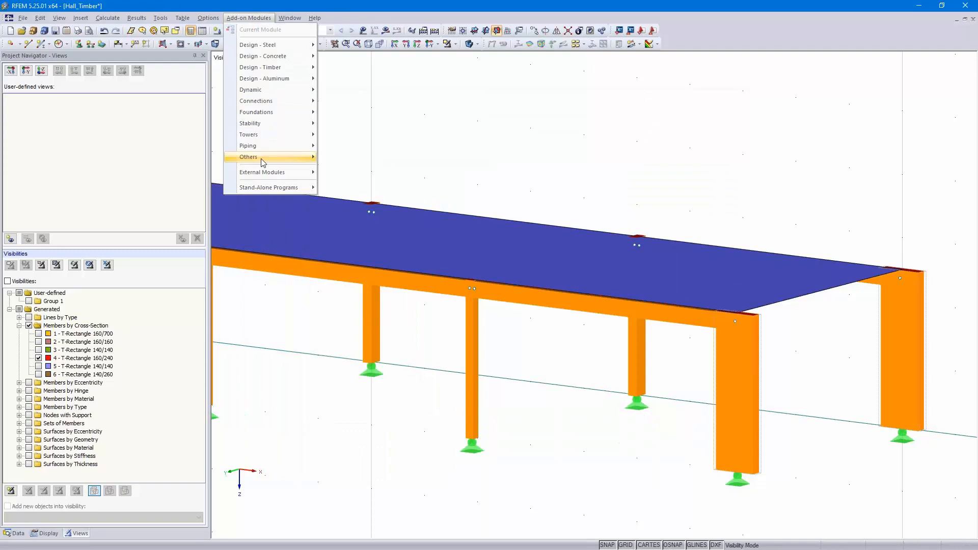
pyautogui.click(390, 262)
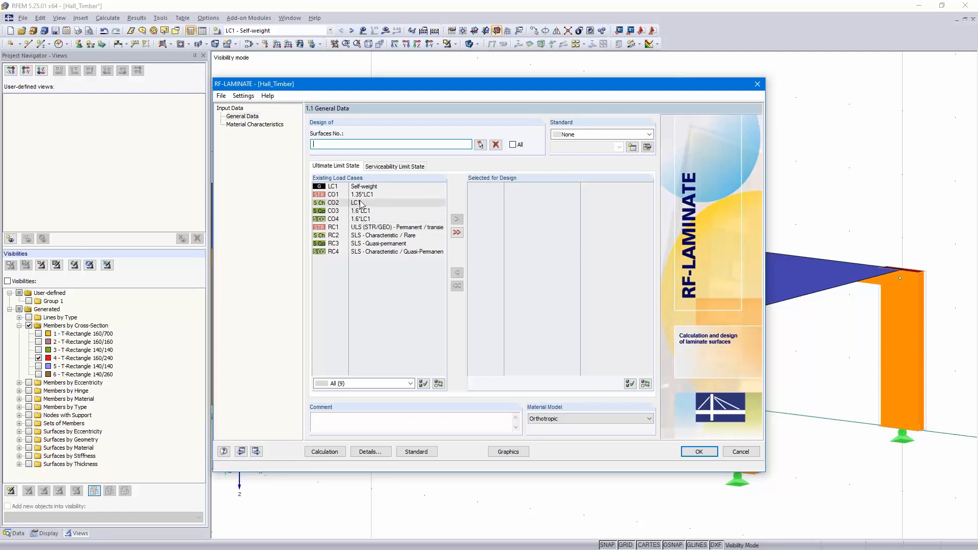
pyautogui.doubleClick(372, 230)
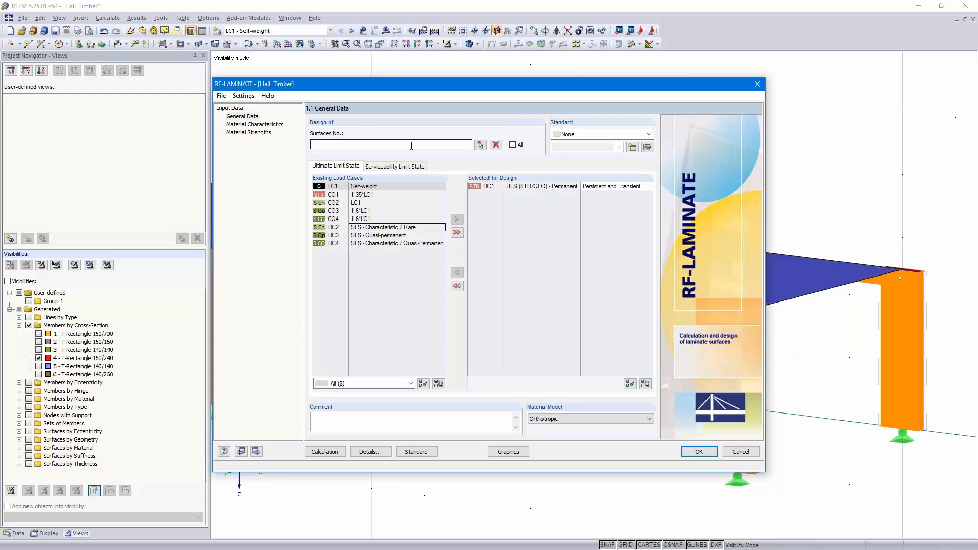
pyautogui.click(513, 145)
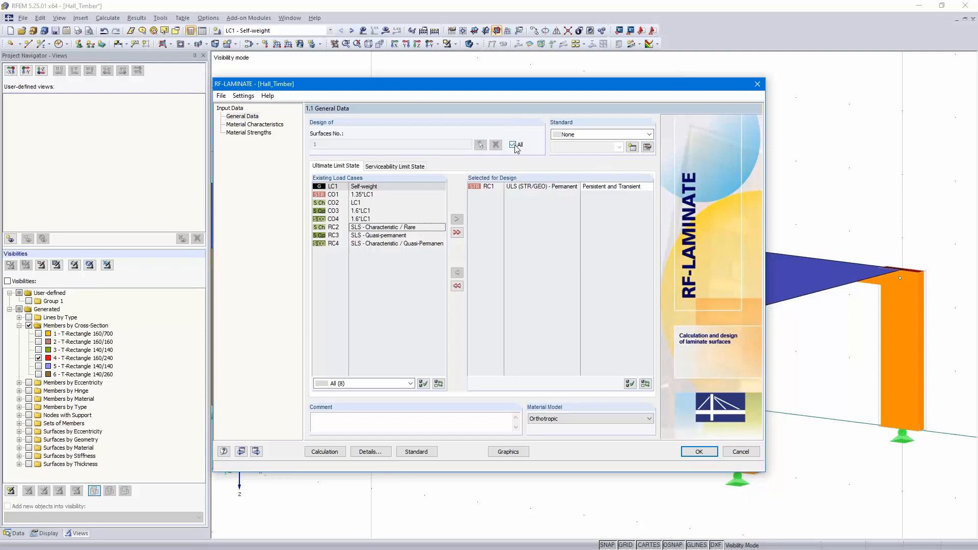
# - Set the laminate design standard to EN 1995-1-1:2004-11 with the German DIN national annex
pyautogui.click(587, 135)
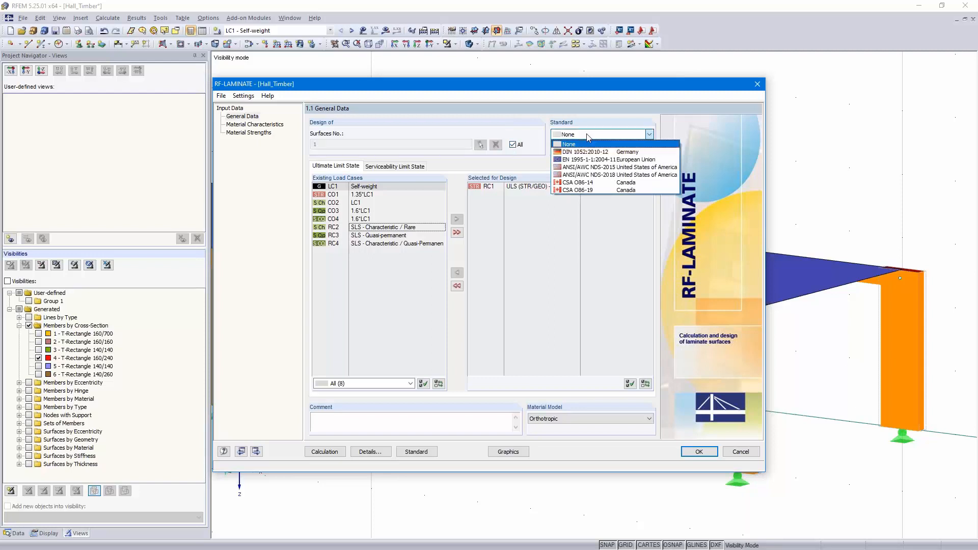
pyautogui.click(609, 159)
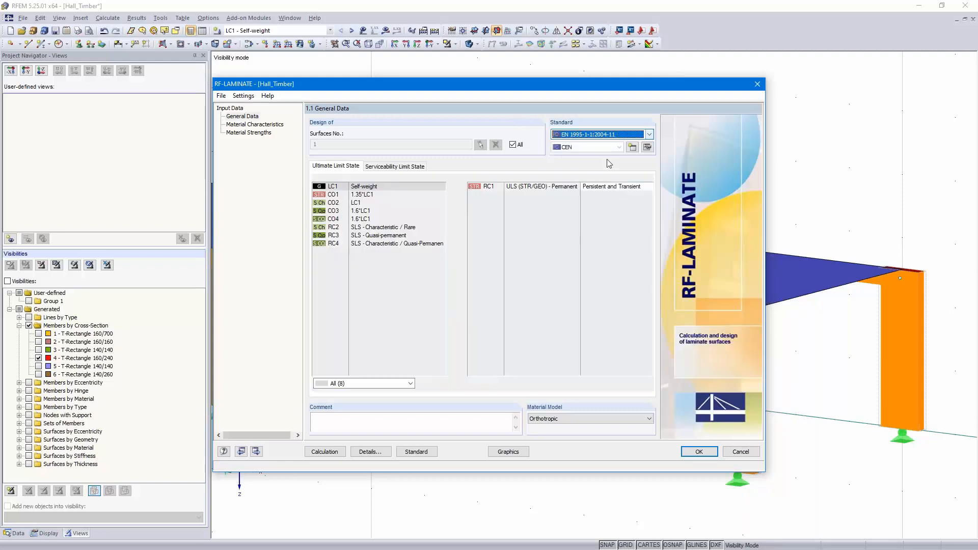
pyautogui.click(601, 148)
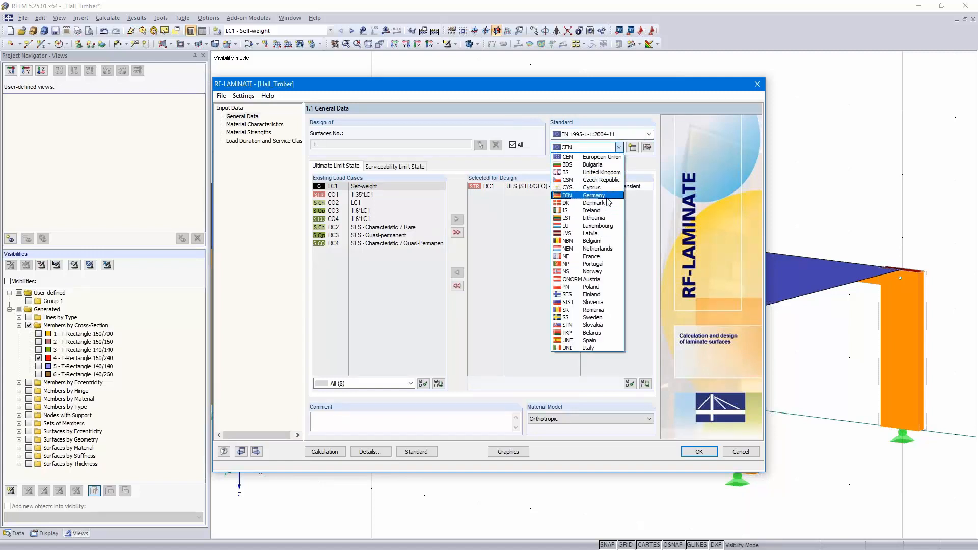
pyautogui.click(607, 195)
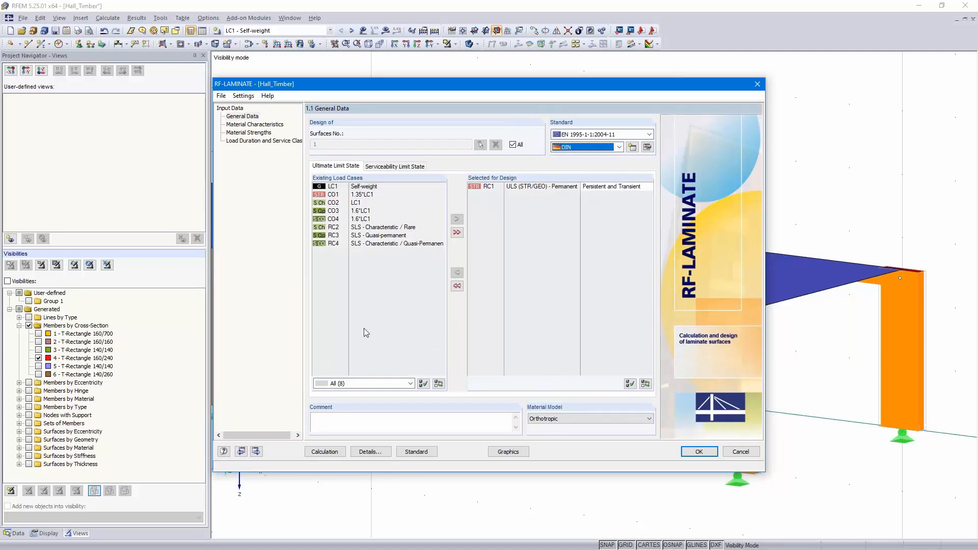
# - Name the current layer composition Slab and assign the floor surface to it
pyautogui.click(257, 452)
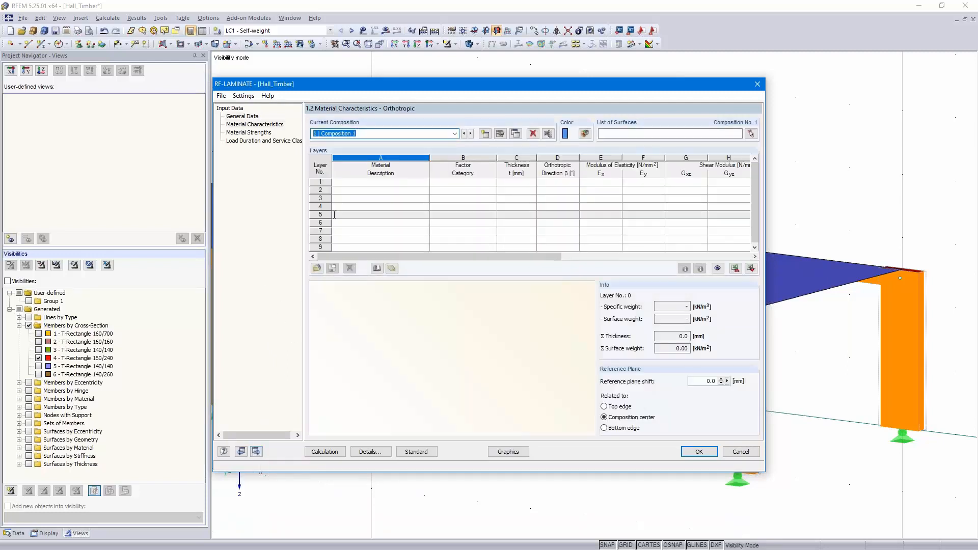
pyautogui.write('Slab')
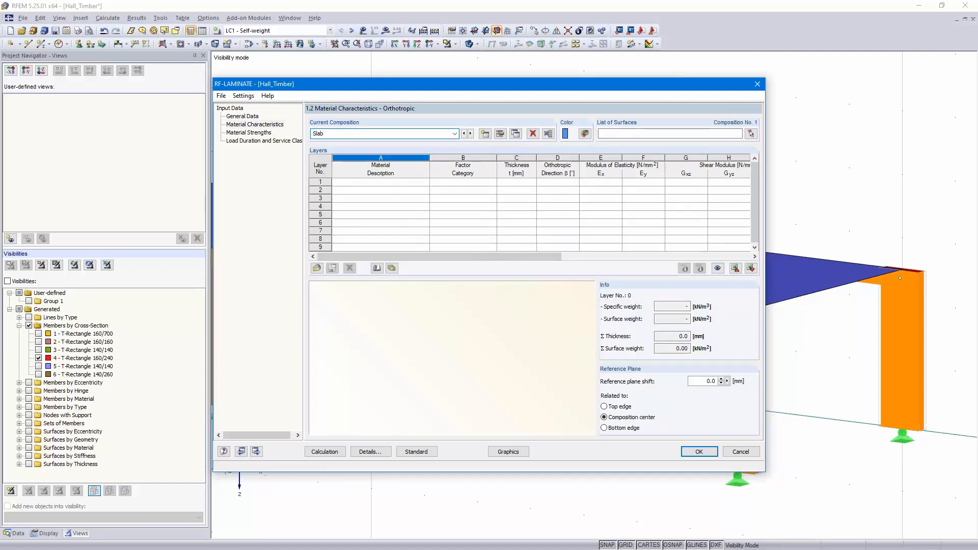
pyautogui.click(751, 133)
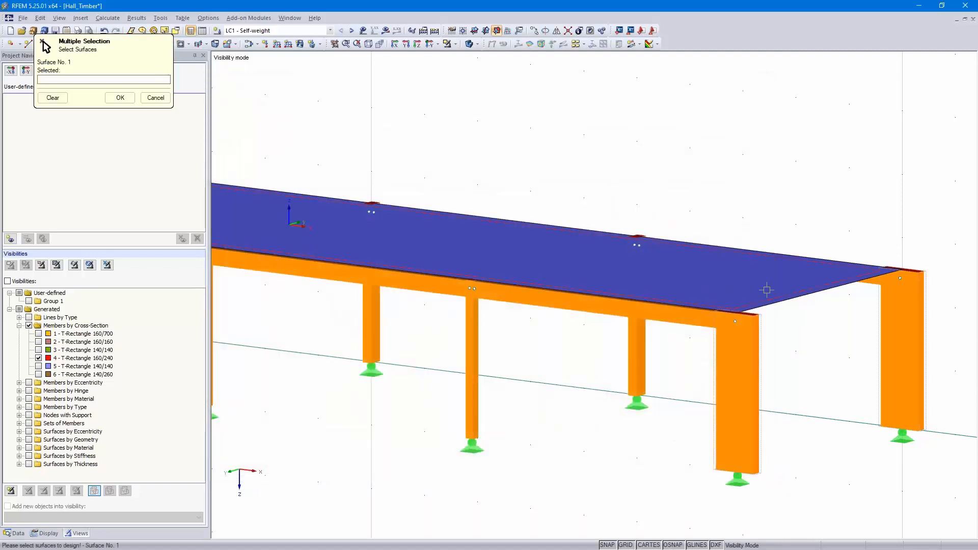
pyautogui.click(353, 245)
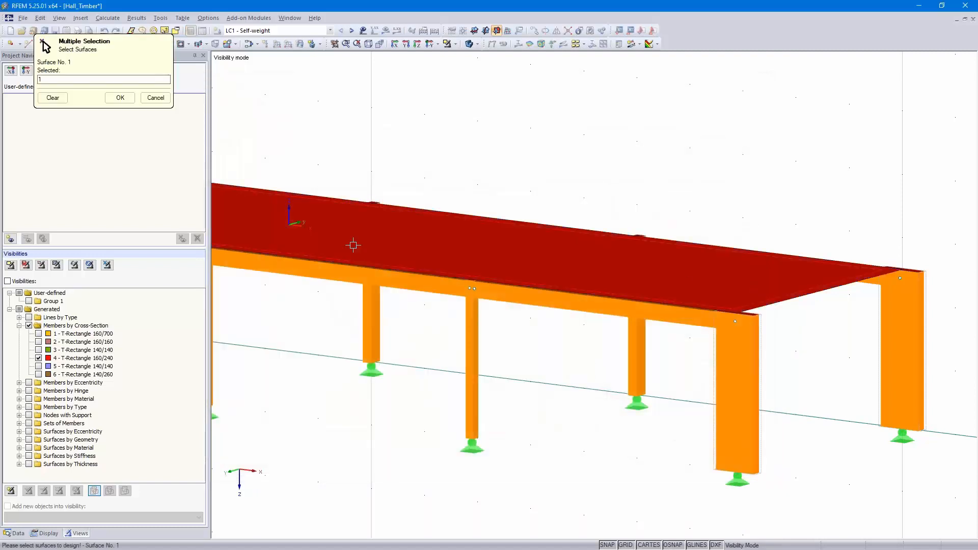
pyautogui.click(121, 97)
# - Fill the Slab composition from the layer library with producer KLH, type Top Layer 0 - DL/TL/L and thickness KLH 7s 220
pyautogui.click(379, 183)
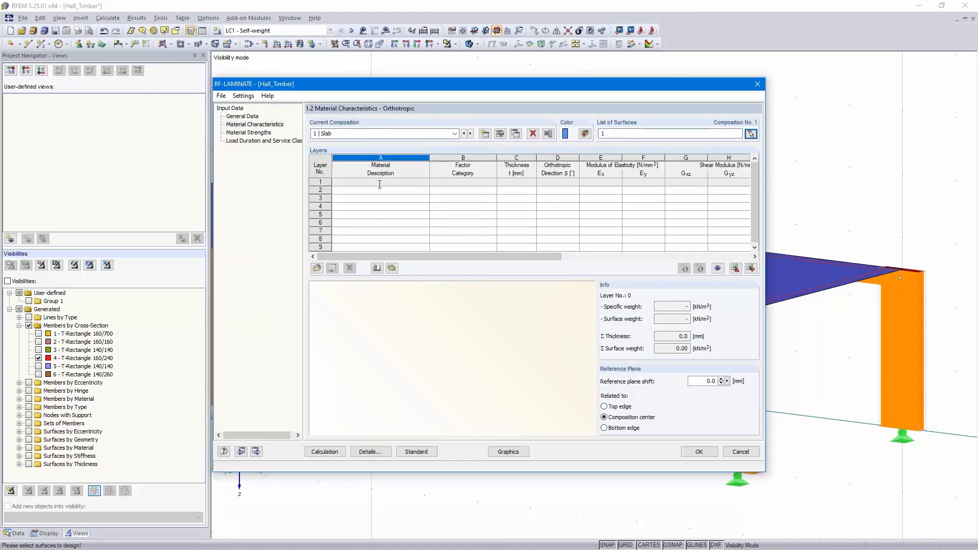
pyautogui.click(382, 182)
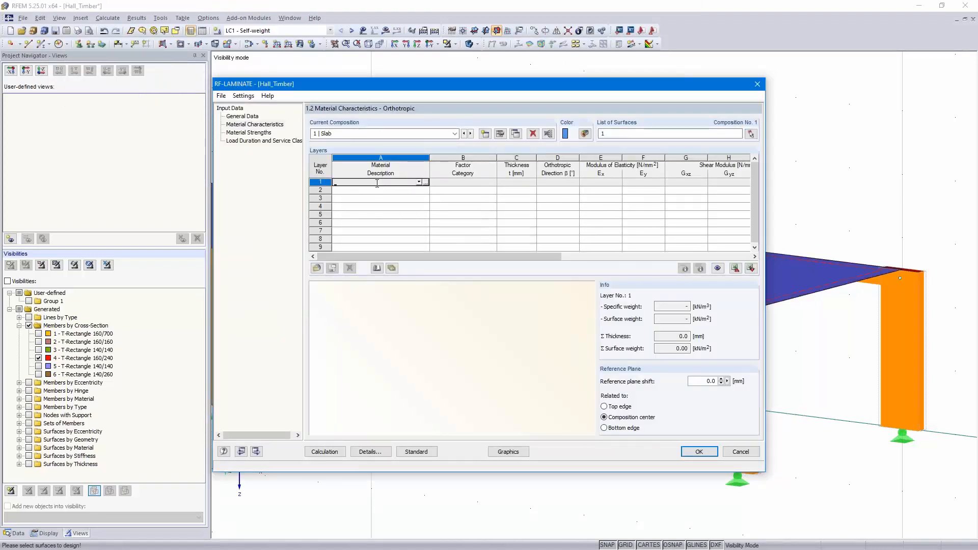
pyautogui.click(391, 269)
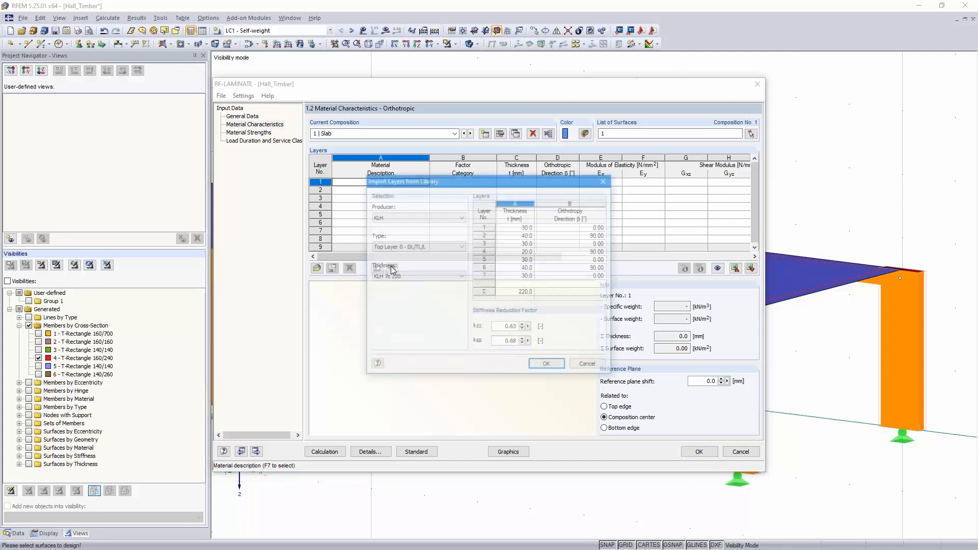
pyautogui.click(461, 217)
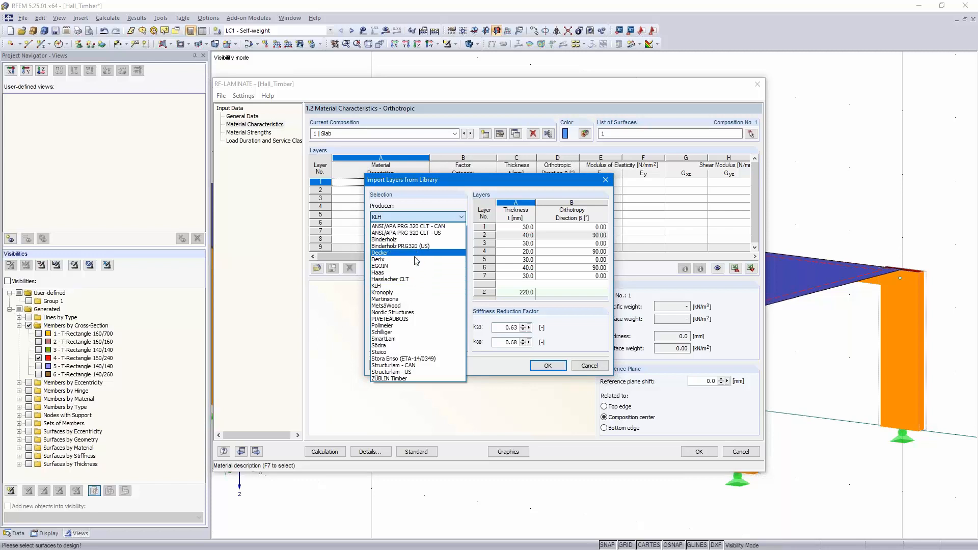
pyautogui.click(419, 286)
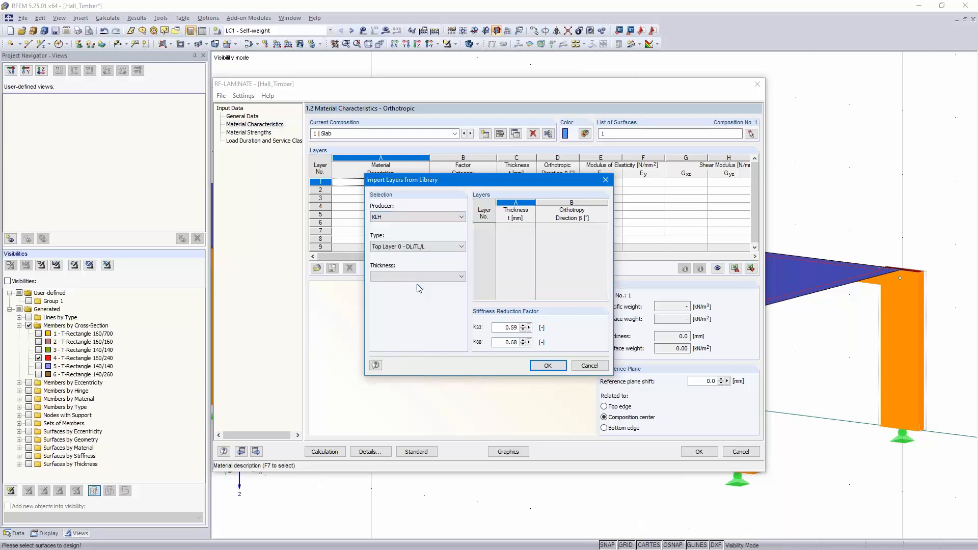
pyautogui.click(421, 278)
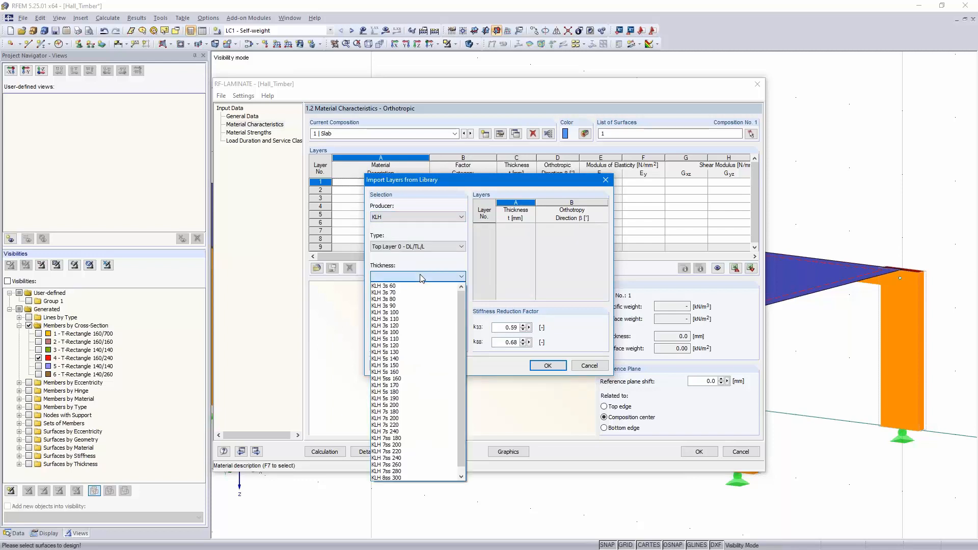
pyautogui.click(410, 452)
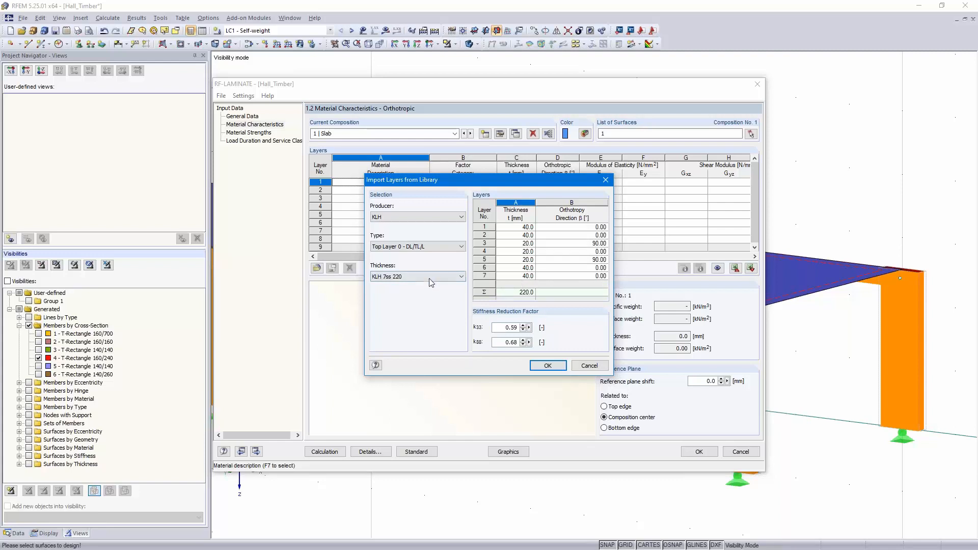
pyautogui.click(421, 247)
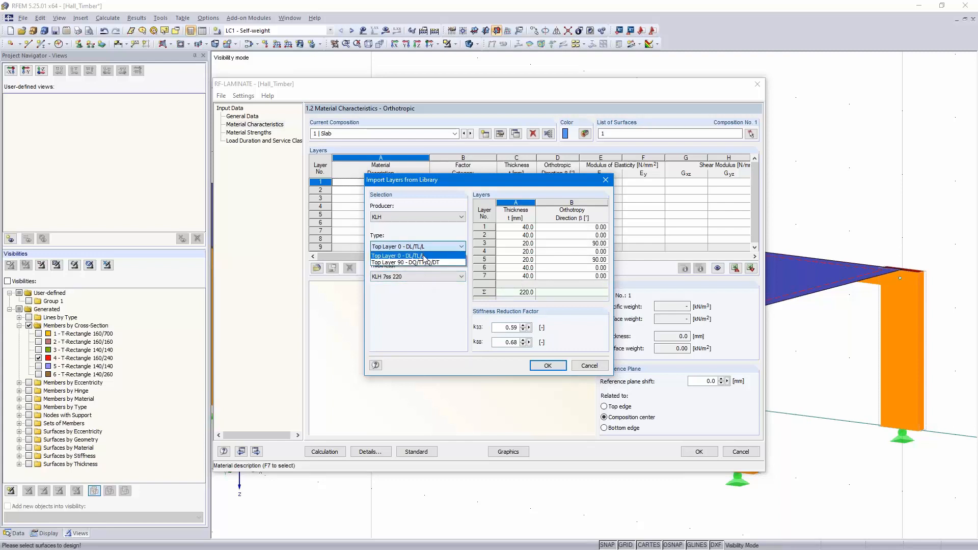
pyautogui.click(424, 257)
pyautogui.click(426, 277)
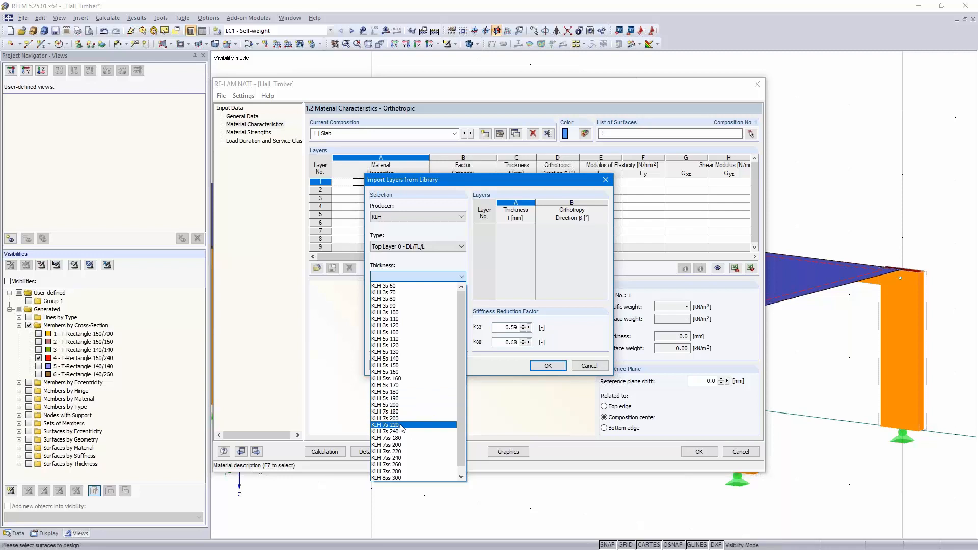
pyautogui.click(402, 426)
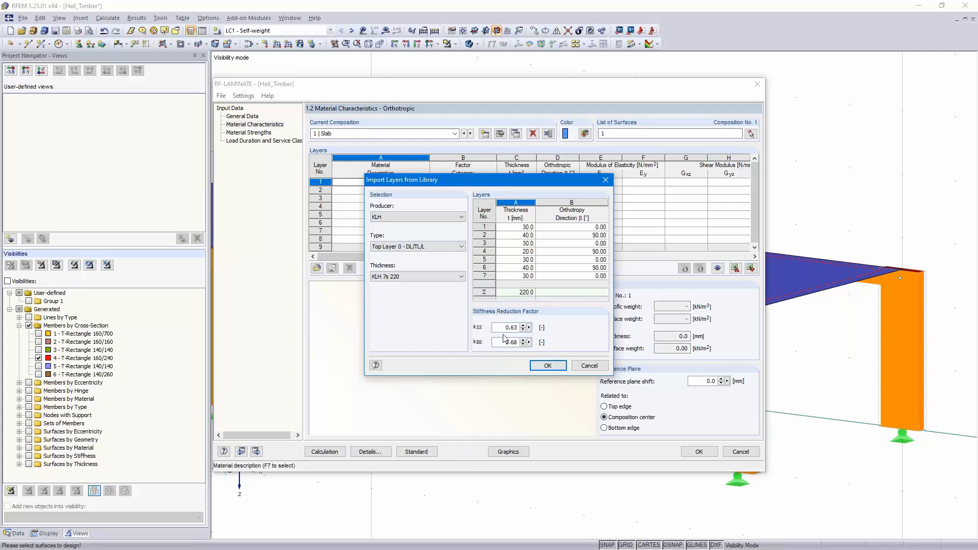
pyautogui.click(547, 367)
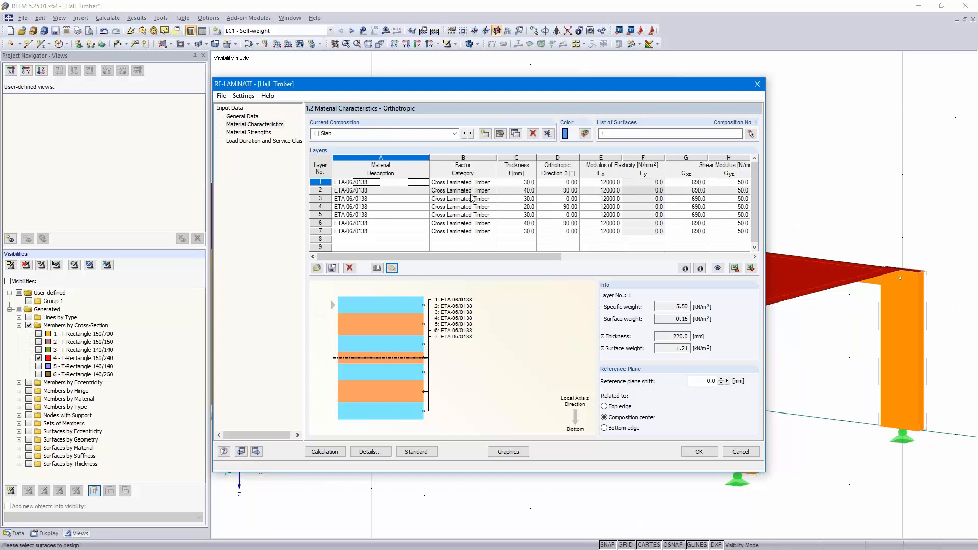
# - Set the Slab composition's color to orange (RGB 255, 128, 0) and accept the RF-LAMINATE input
pyautogui.click(585, 134)
pyautogui.click(381, 187)
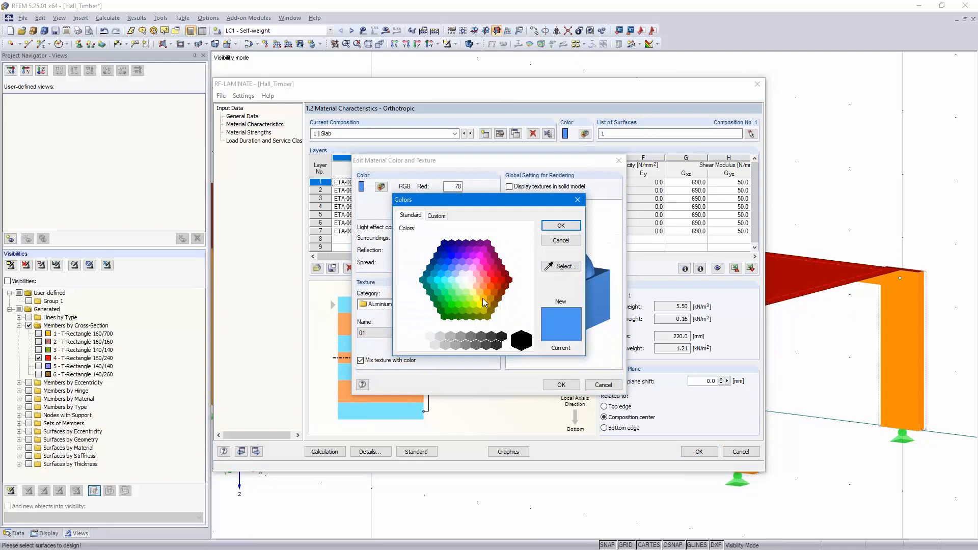
pyautogui.click(487, 295)
pyautogui.click(561, 226)
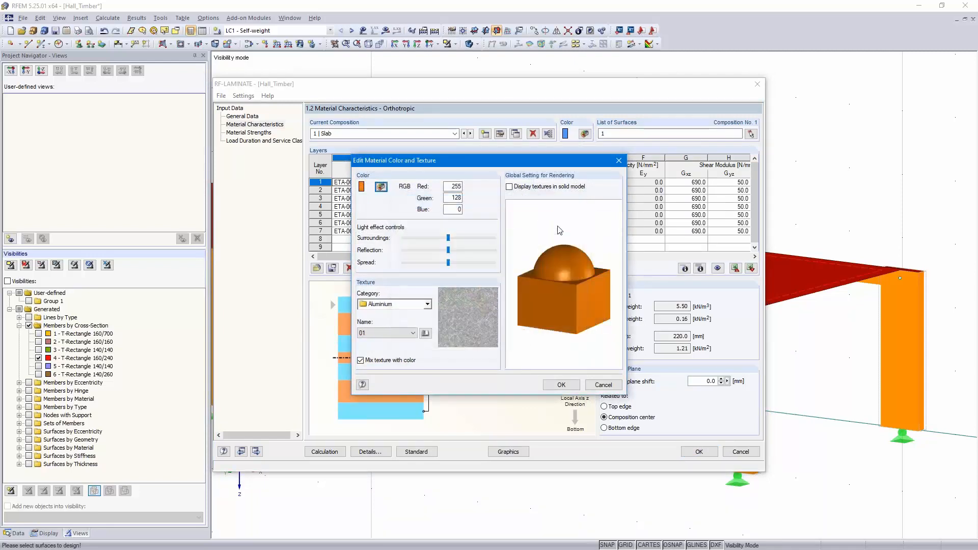
pyautogui.click(561, 385)
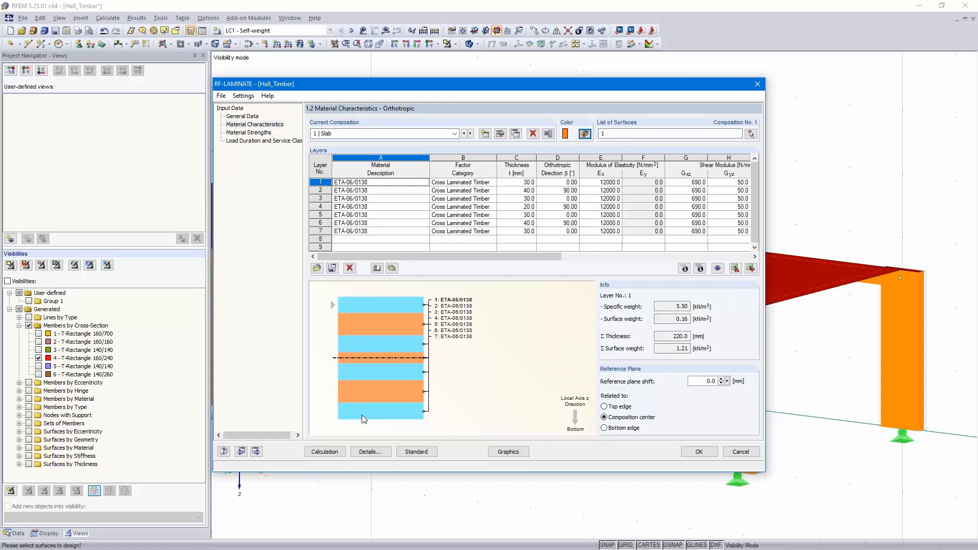
pyautogui.click(696, 452)
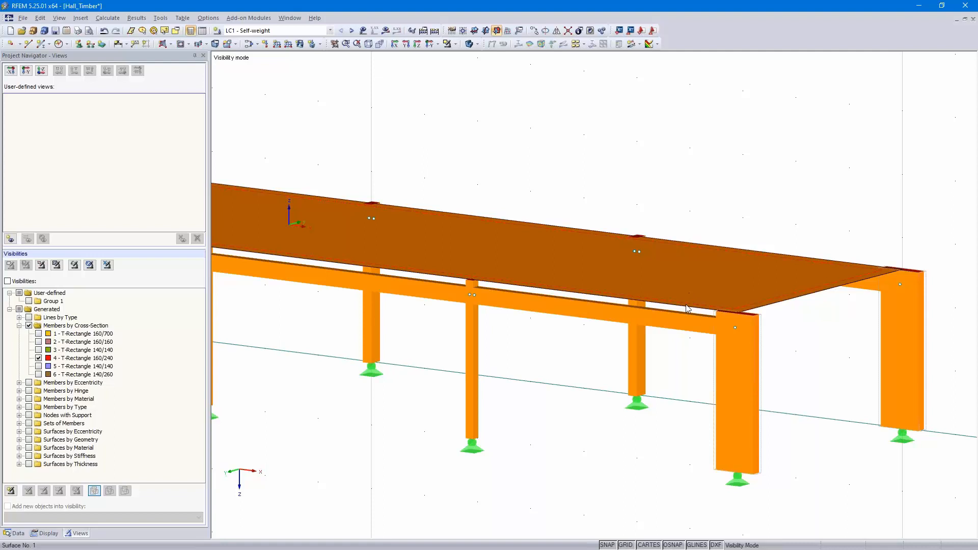
# - Render surfaces as Filled incl. thickness to examine how the slab sits above the edge beam, and restore the Filled rendering
pyautogui.moveTo(684, 322)
pyautogui.click(48, 534)
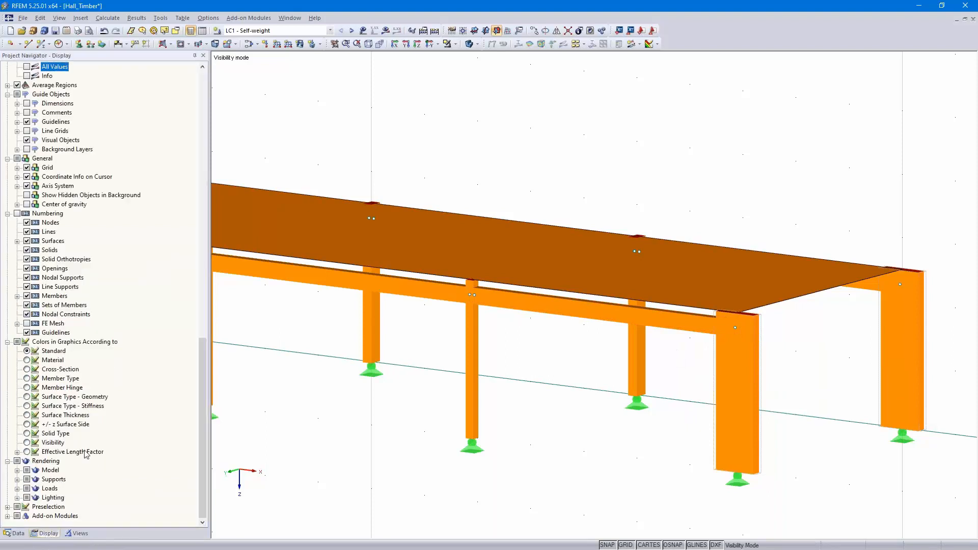
pyautogui.click(17, 470)
pyautogui.click(26, 489)
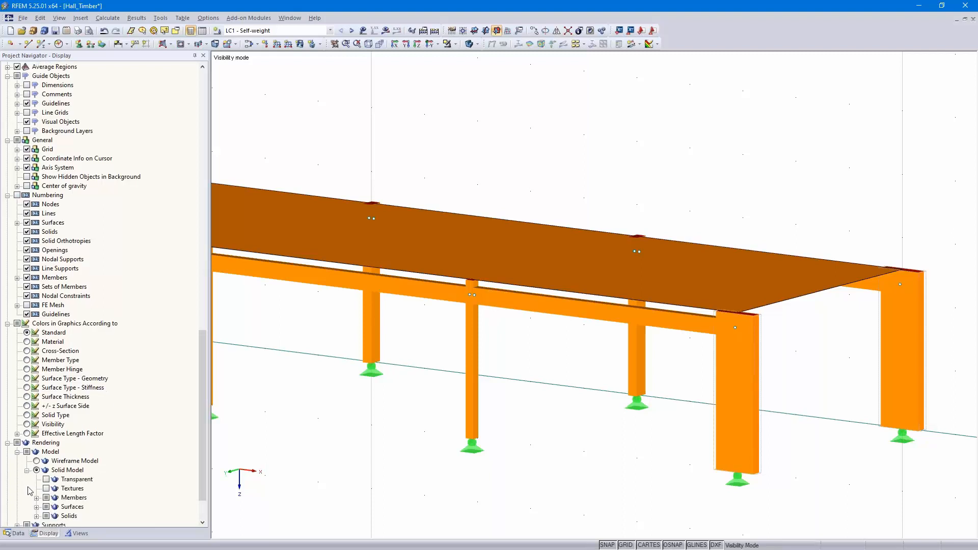
pyautogui.click(37, 461)
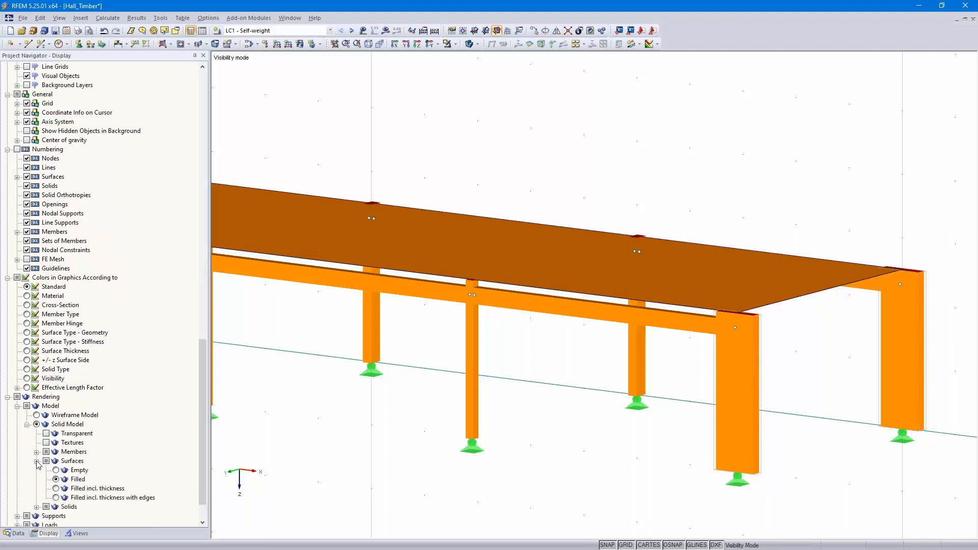
pyautogui.click(57, 488)
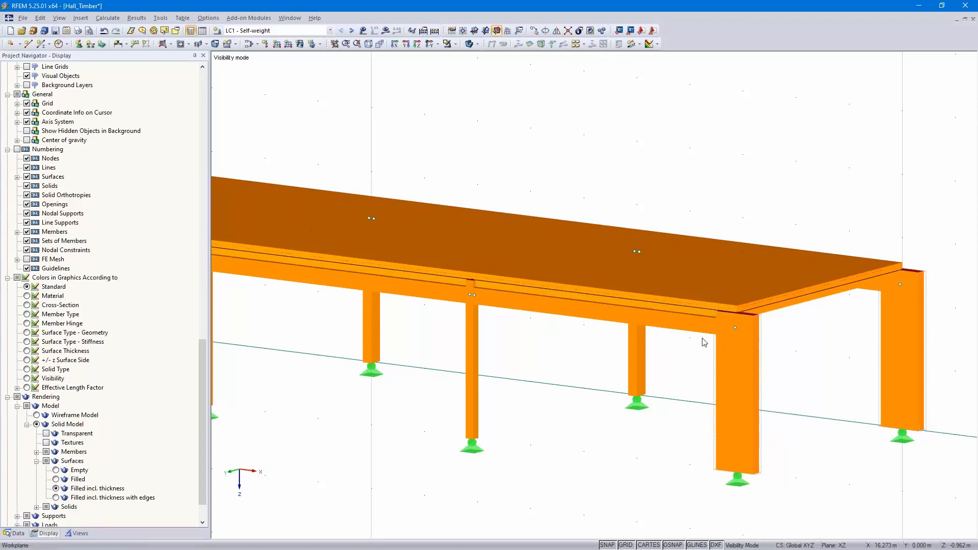
pyautogui.scroll(5, 704, 340)
pyautogui.scroll(1, 703, 341)
pyautogui.moveTo(681, 276)
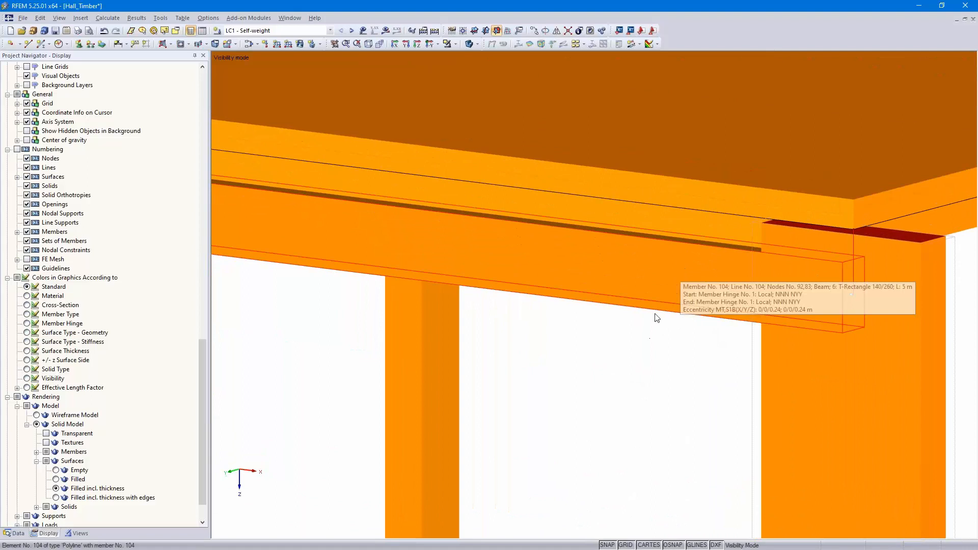
pyautogui.scroll(-3, 627, 377)
pyautogui.scroll(-2, 627, 377)
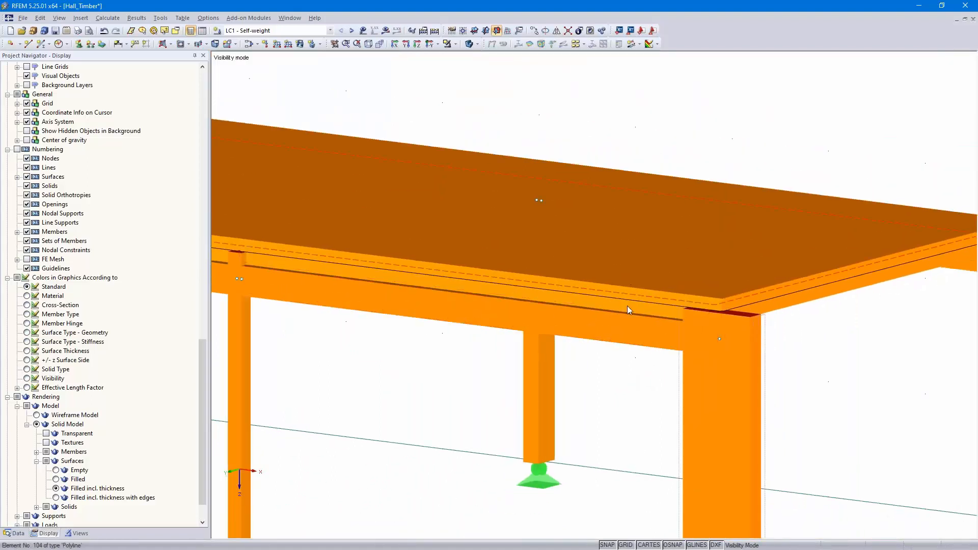
pyautogui.click(56, 480)
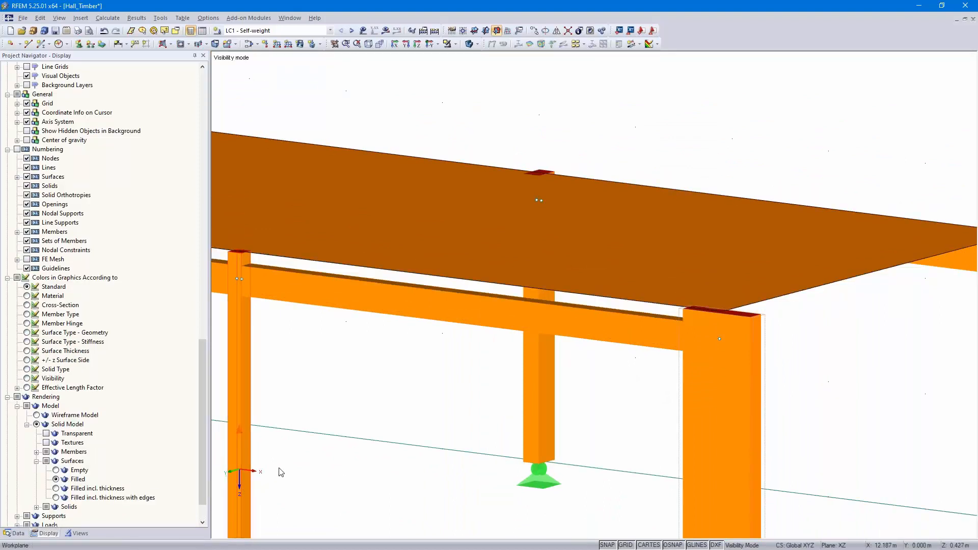
# - Draw two lines across the slab connecting the opposite column heads at the first two intermediate column pairs, starting at X = 5 m
pyautogui.scroll(-2, 402, 450)
pyautogui.scroll(-6, 631, 415)
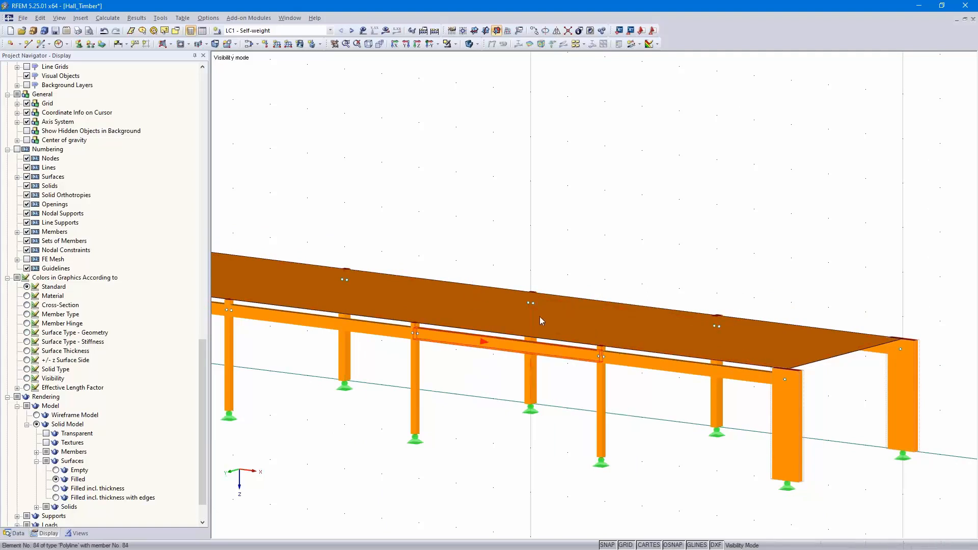
pyautogui.scroll(-1, 535, 362)
pyautogui.moveTo(535, 363); pyautogui.dragTo(629, 352, button='middle')
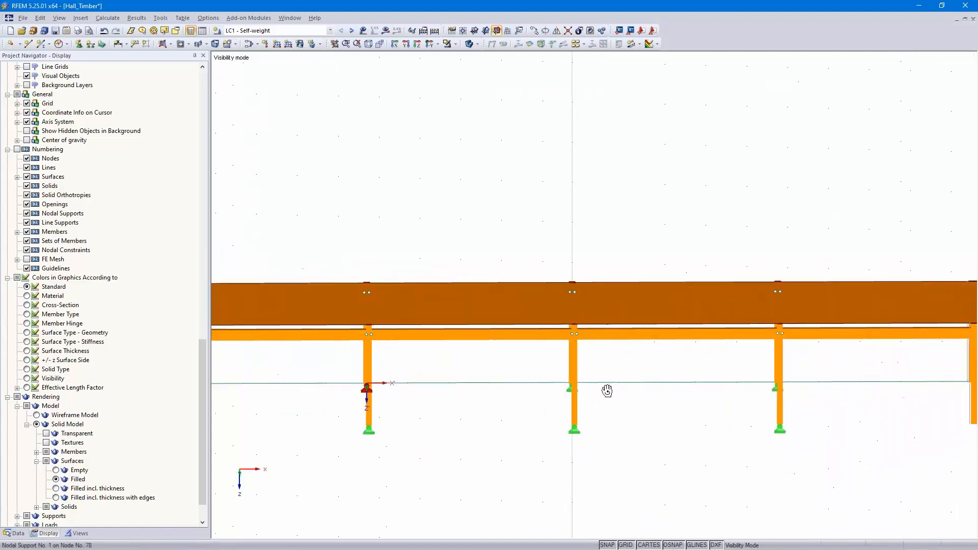
pyautogui.keyDown('ctrl'); pyautogui.moveTo(607, 391); pyautogui.dragTo(589, 427, button='middle'); pyautogui.keyUp('ctrl')
pyautogui.scroll(6, 587, 425)
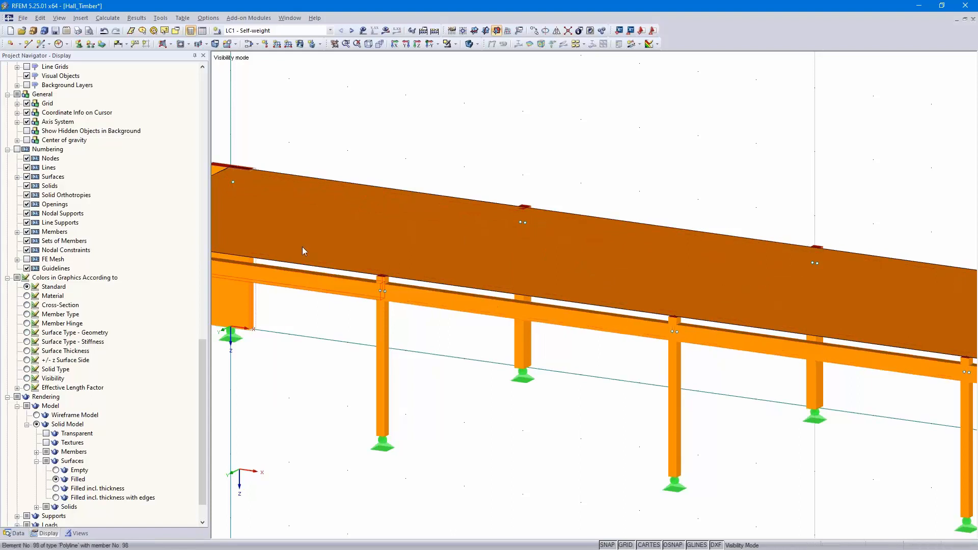
pyautogui.click(28, 44)
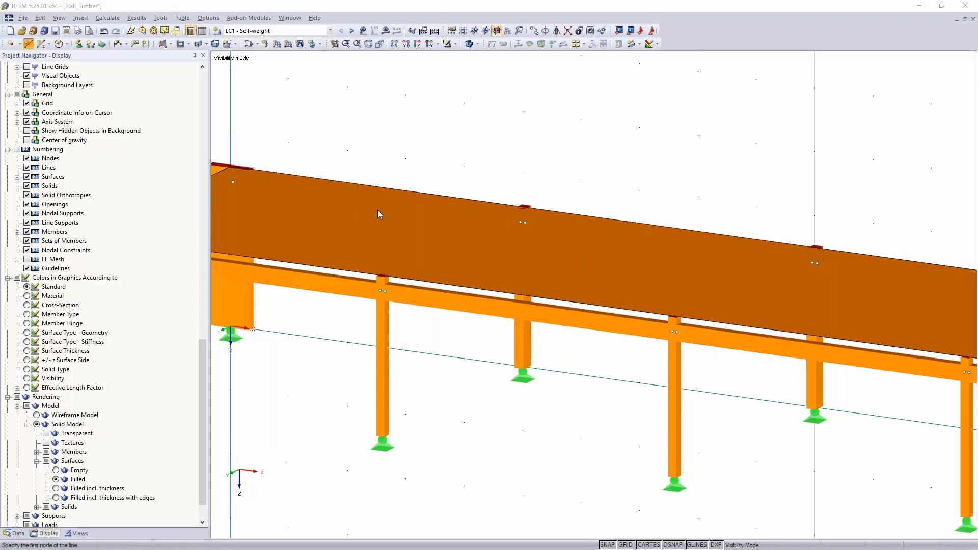
pyautogui.click(382, 275)
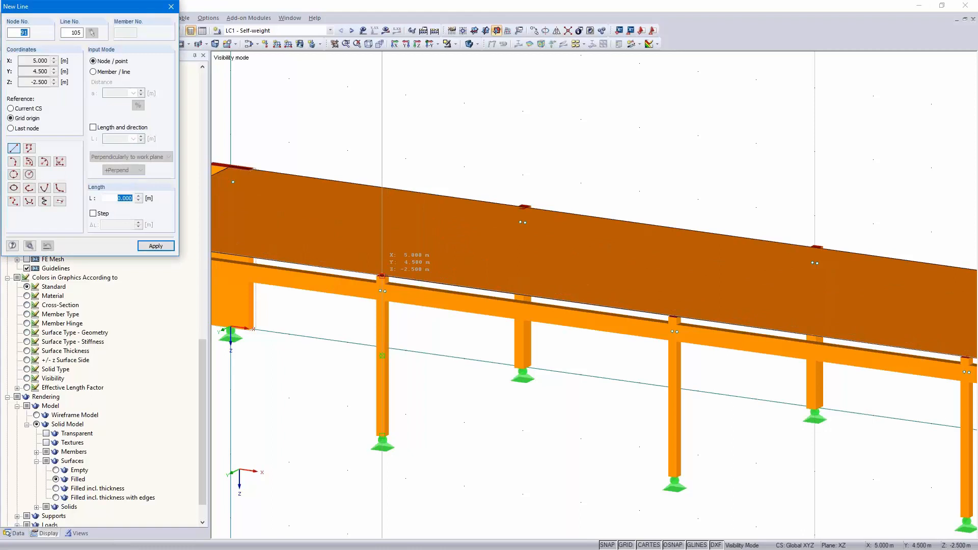
pyautogui.click(522, 207)
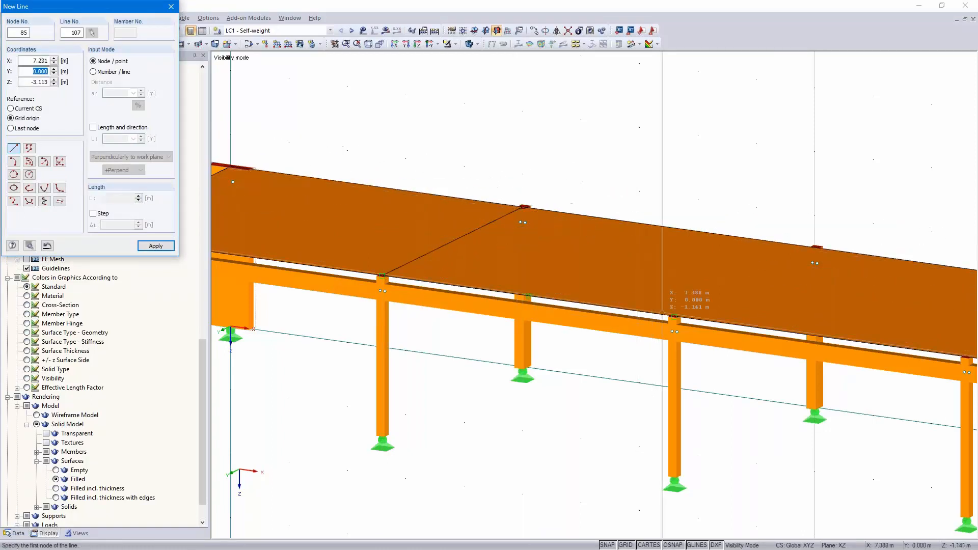
pyautogui.click(674, 317)
pyautogui.click(815, 247)
# - Draw another line across the slab between the opposite column heads at X = 15 m and end the line command
pyautogui.moveTo(861, 310); pyautogui.dragTo(662, 252, button='middle')
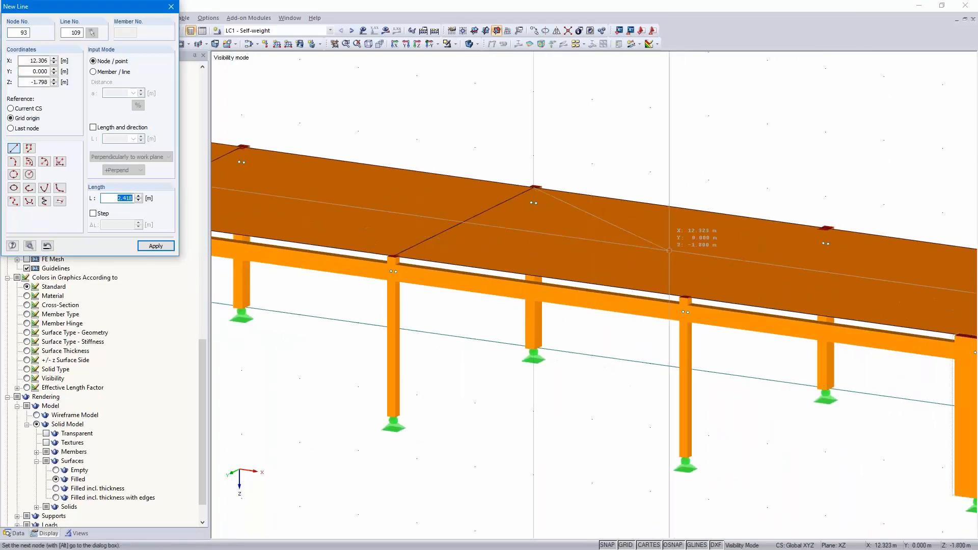
pyautogui.rightClick(685, 293)
pyautogui.click(685, 297)
pyautogui.click(825, 227)
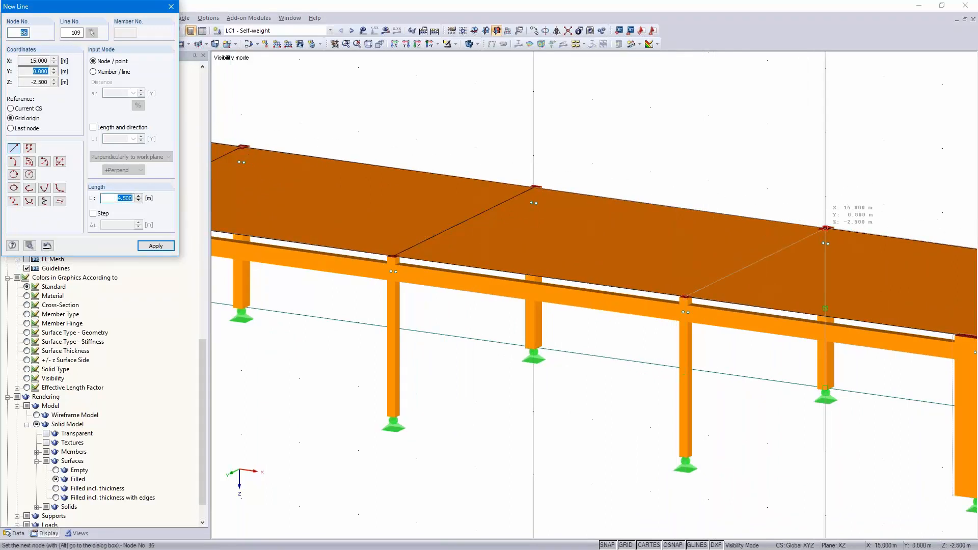
pyautogui.rightClick(796, 190)
pyautogui.rightClick(501, 234)
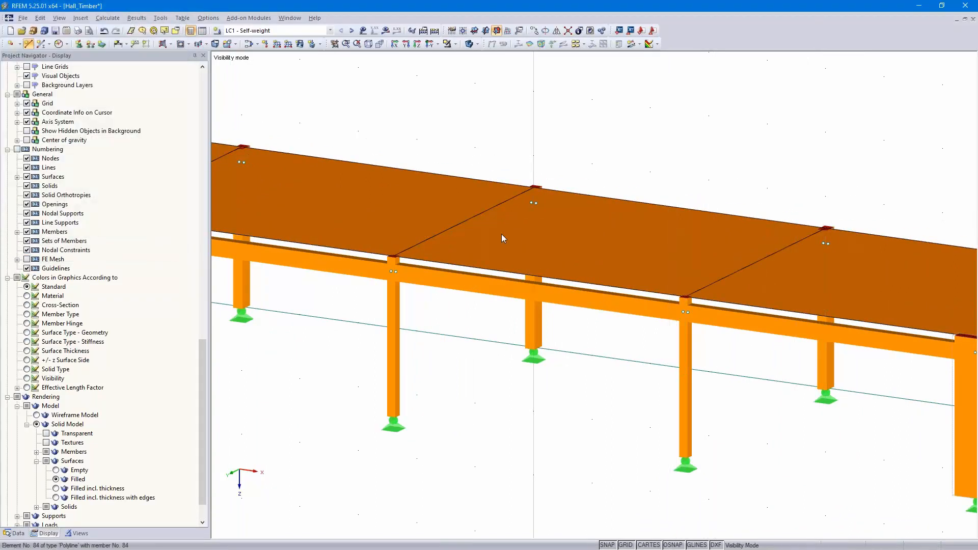
# - Start assigning line hinges to lines graphically and create a new hinge with translational releases ux, uy and uz besides the φx rotation
pyautogui.scroll(-2, 501, 238)
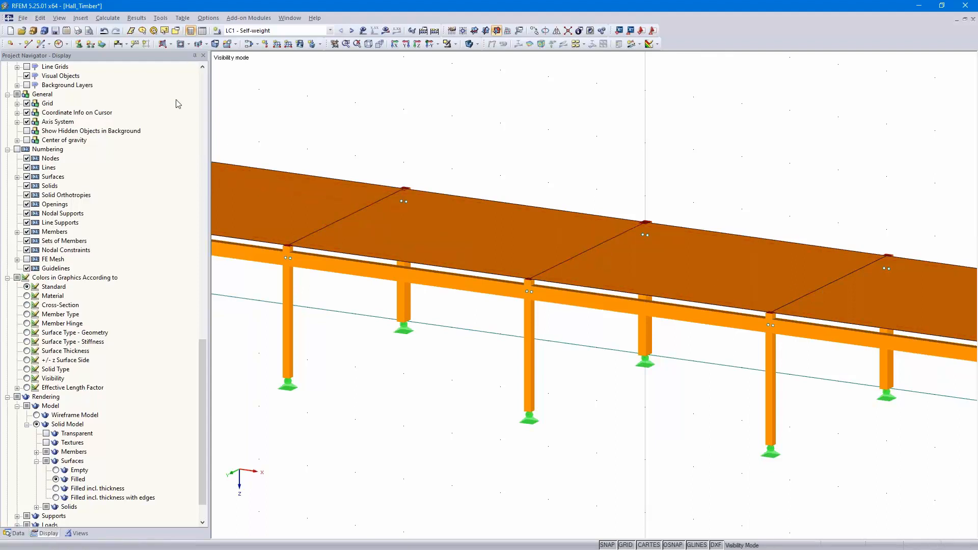
pyautogui.click(81, 19)
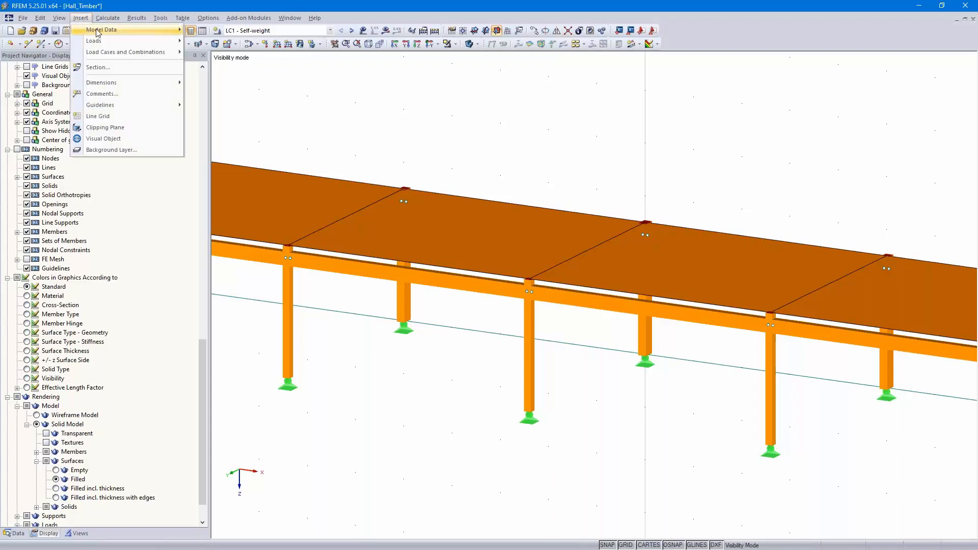
pyautogui.moveTo(102, 30)
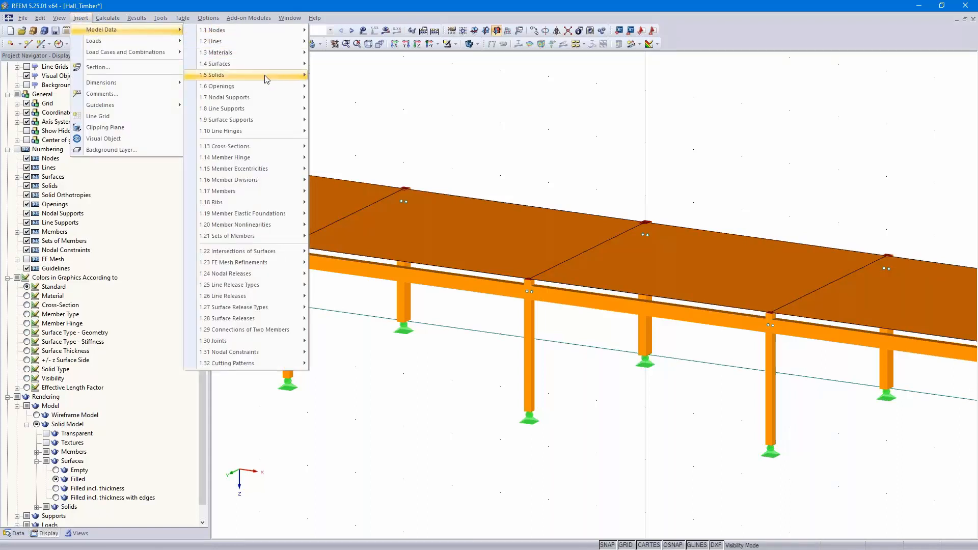
pyautogui.moveTo(261, 136)
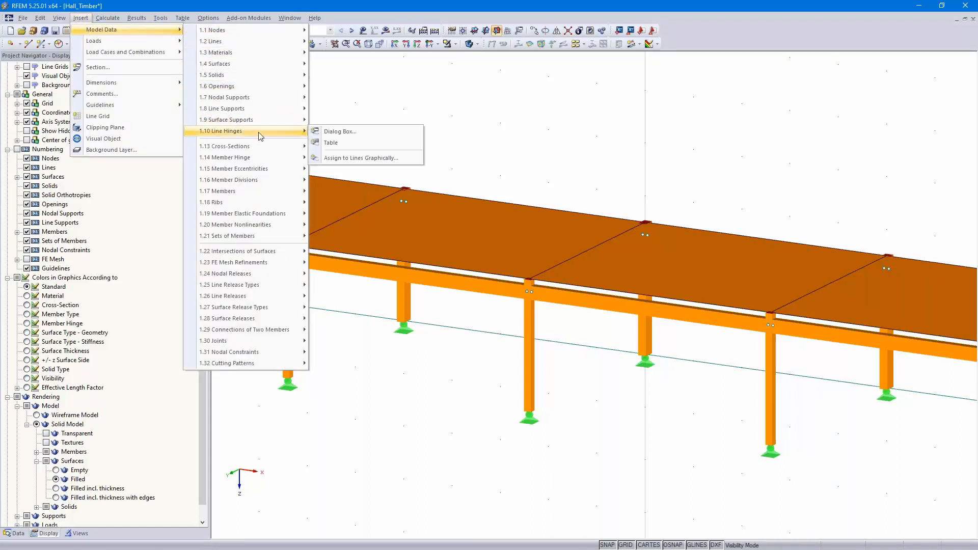
pyautogui.click(352, 158)
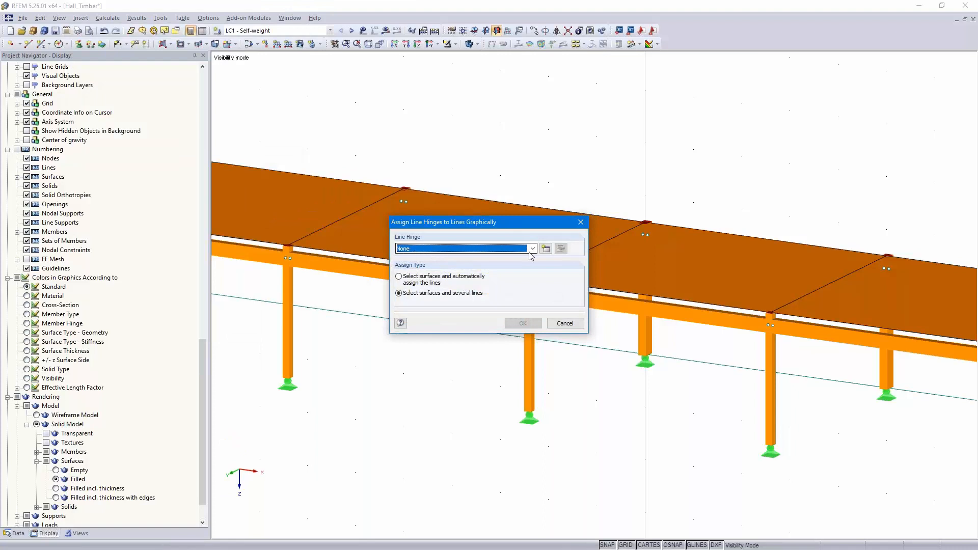
pyautogui.click(545, 249)
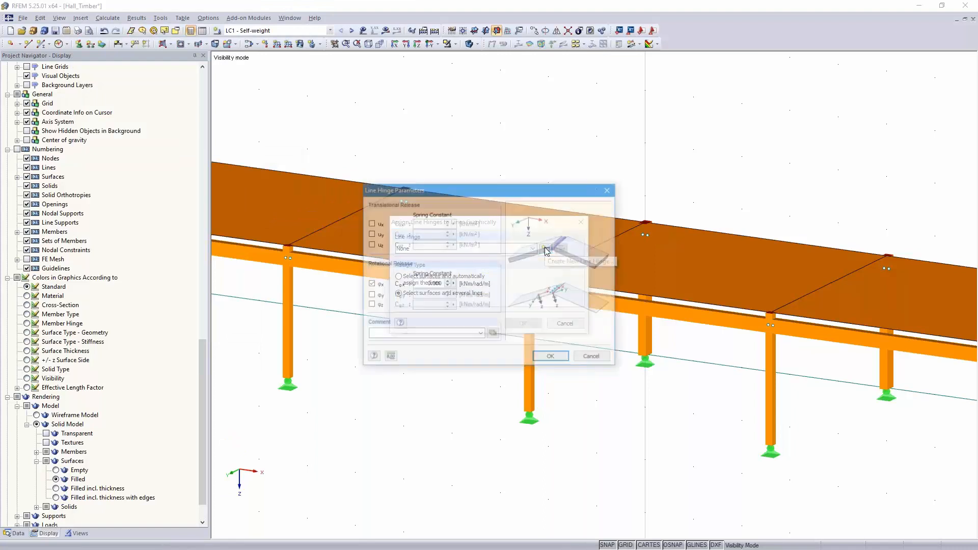
pyautogui.click(370, 223)
pyautogui.click(370, 234)
pyautogui.click(370, 244)
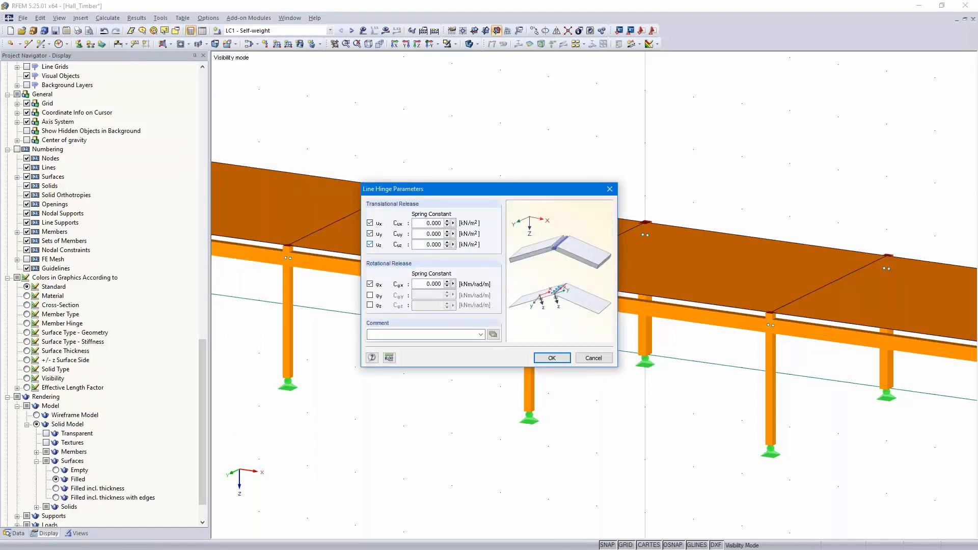
# - Set the hinge's translational spring constants Cux, Cuy and Cuz to 7700 kN/m² and accept the line hinge parameters
pyautogui.write('7700')
pyautogui.press('Tab')
pyautogui.write('77')
pyautogui.press('Tab')
pyautogui.write('77')
pyautogui.click(552, 358)
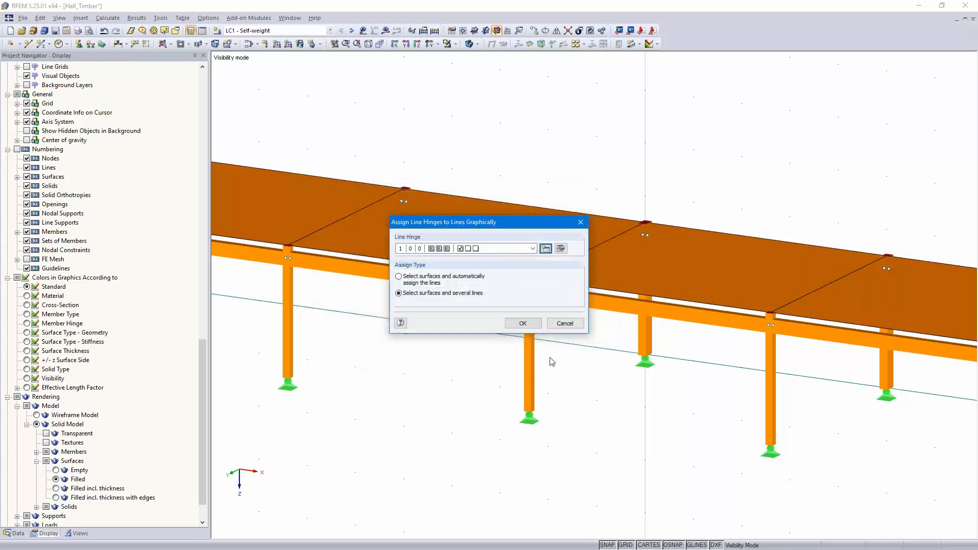
# - Assign the hinge to the three transverse lines 105, 107 and 109 of the slab surface and end the assignment
pyautogui.click(522, 323)
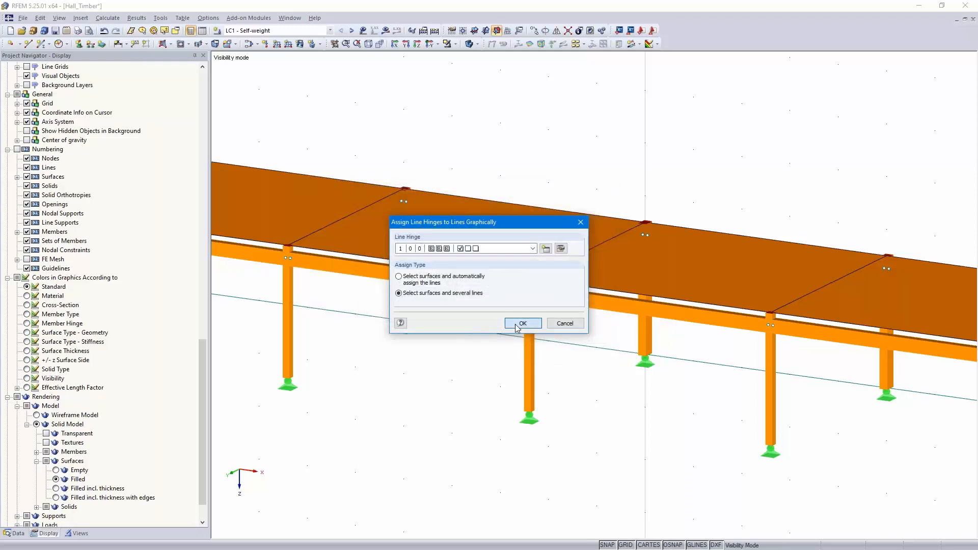
pyautogui.click(467, 274)
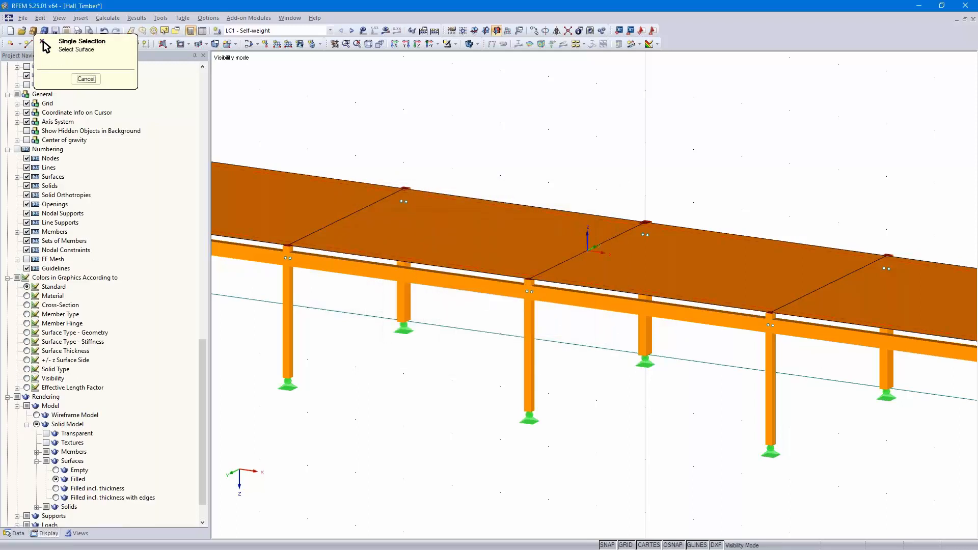
pyautogui.click(336, 222)
pyautogui.click(571, 259)
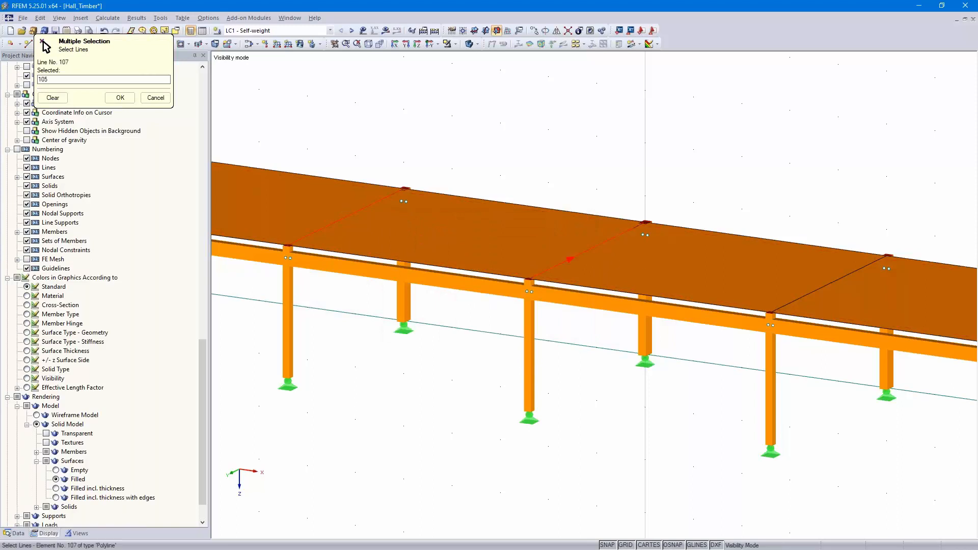
pyautogui.click(829, 284)
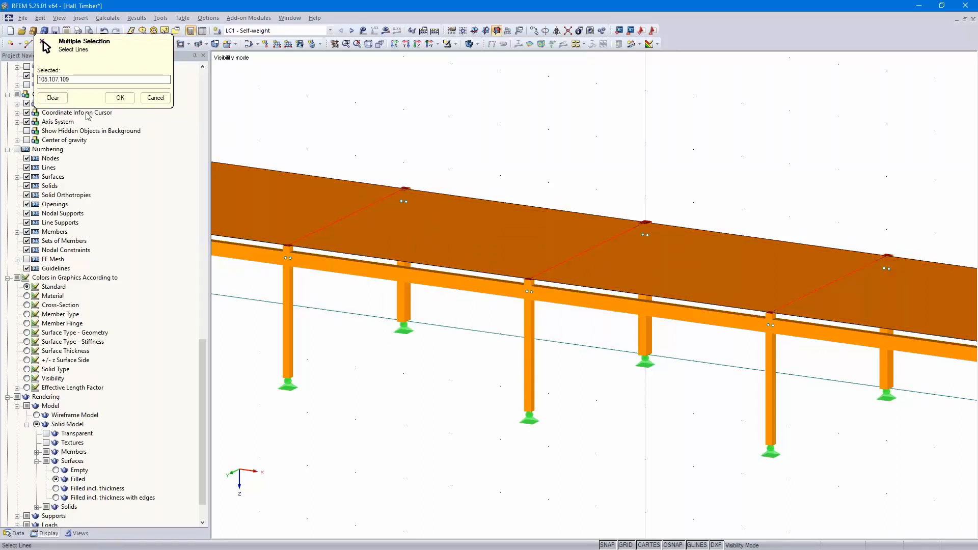
pyautogui.click(116, 97)
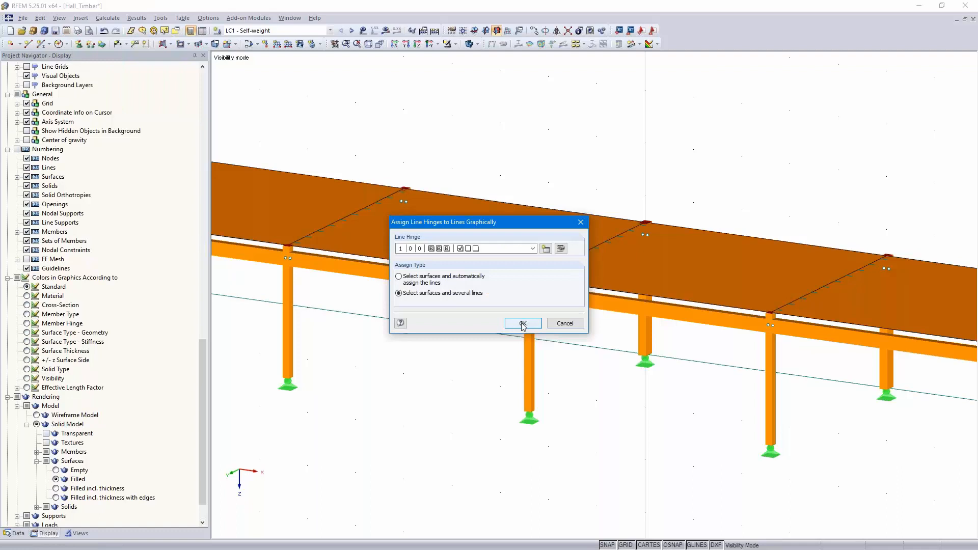
pyautogui.click(523, 324)
pyautogui.keyDown('ctrl'); pyautogui.moveTo(488, 383); pyautogui.dragTo(470, 369, button='middle'); pyautogui.keyUp('ctrl')
pyautogui.click(43, 42)
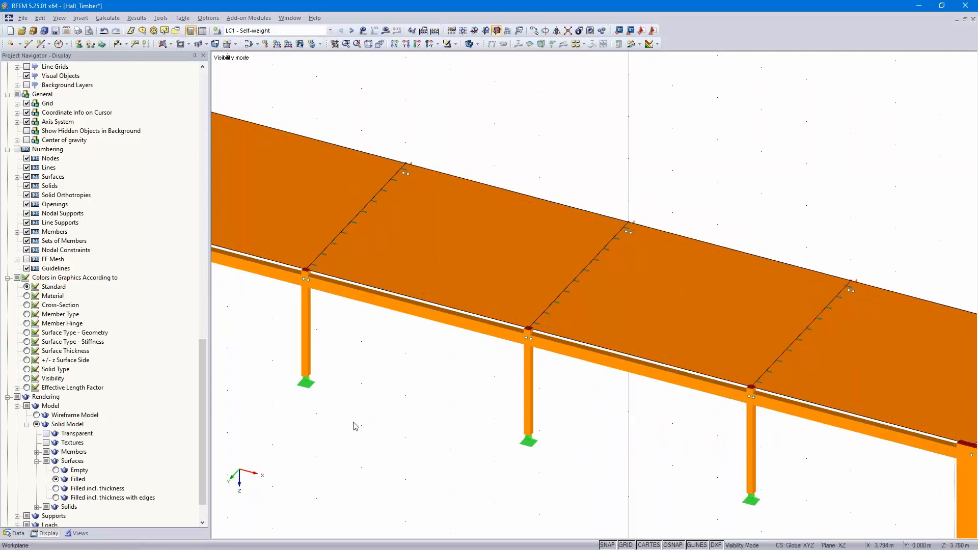
# - Start a new line release on the first bay's front slab edge, line 98
pyautogui.keyDown('ctrl'); pyautogui.moveTo(363, 422); pyautogui.dragTo(492, 386, button='middle'); pyautogui.keyUp('ctrl')
pyautogui.scroll(-3, 472, 387)
pyautogui.scroll(-1, 493, 386)
pyautogui.scroll(1, 505, 269)
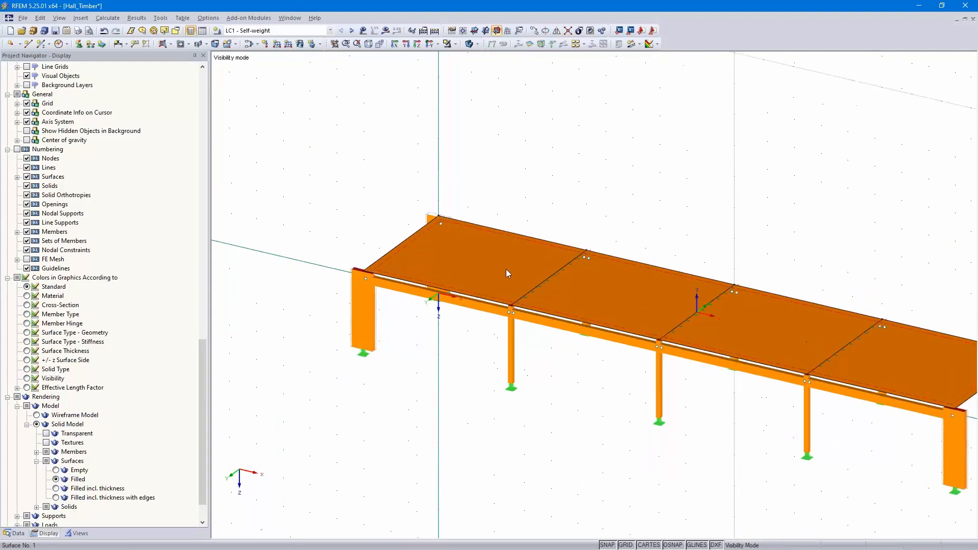
pyautogui.scroll(3, 506, 269)
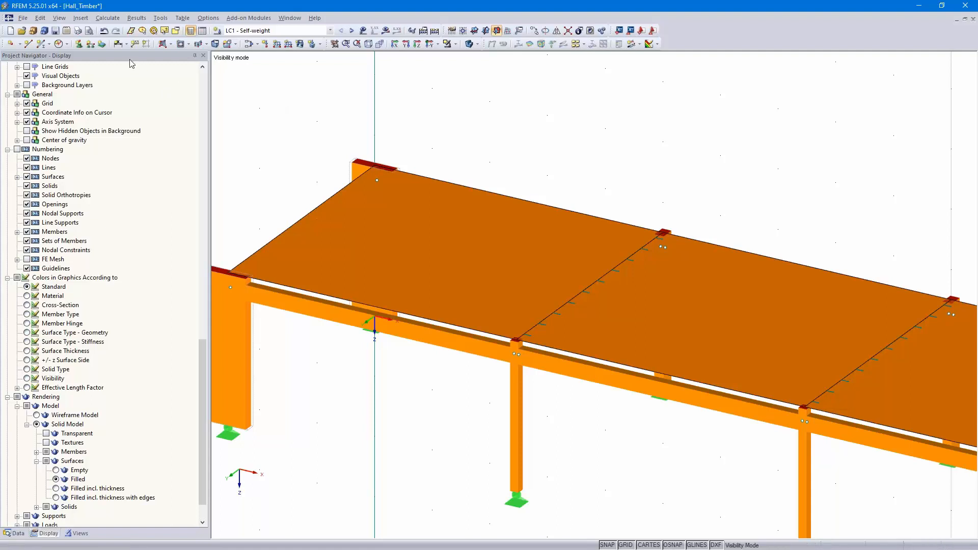
pyautogui.click(80, 18)
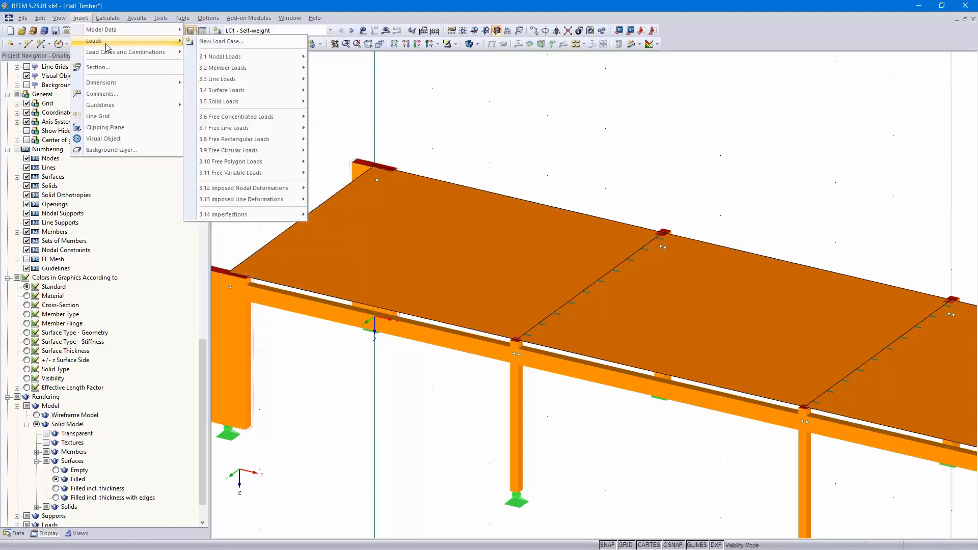
pyautogui.moveTo(118, 32)
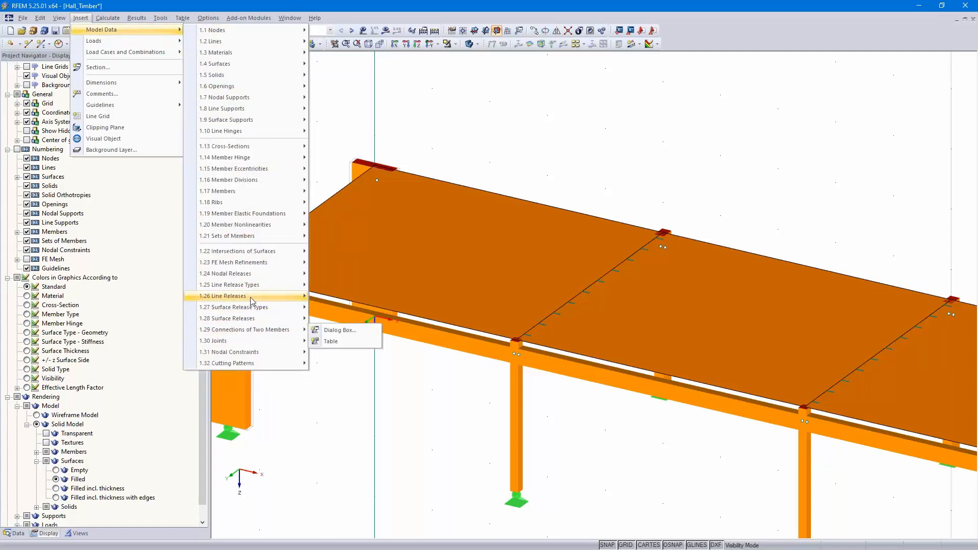
pyautogui.moveTo(251, 298)
pyautogui.click(344, 308)
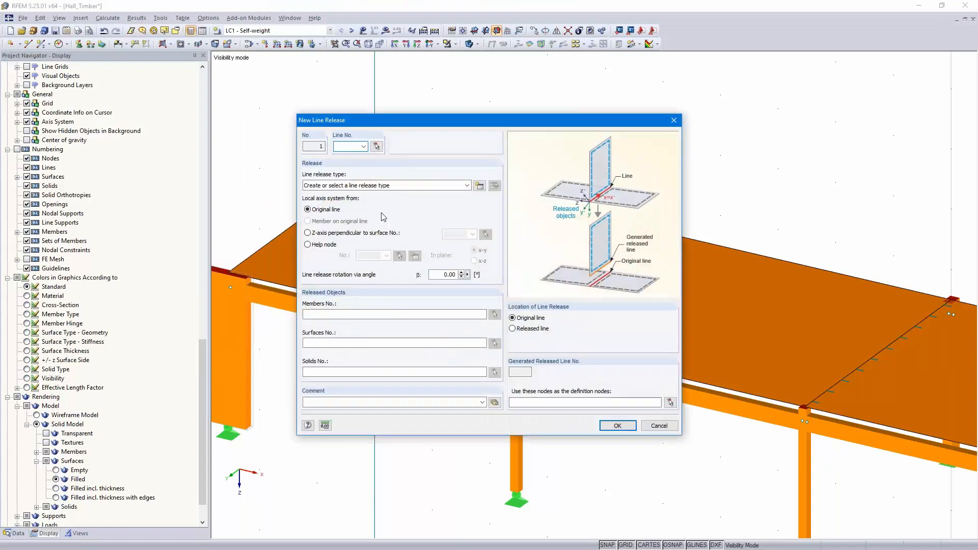
pyautogui.click(377, 147)
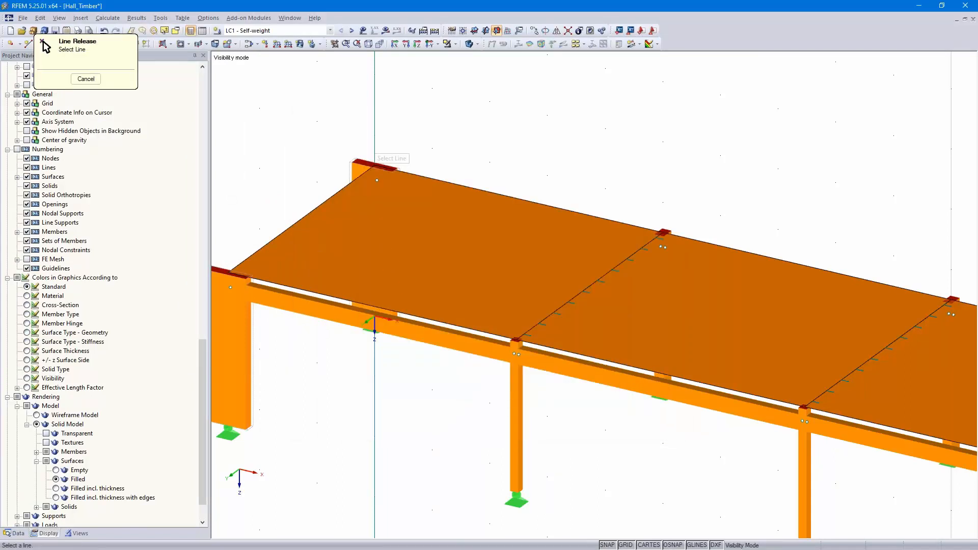
pyautogui.click(435, 324)
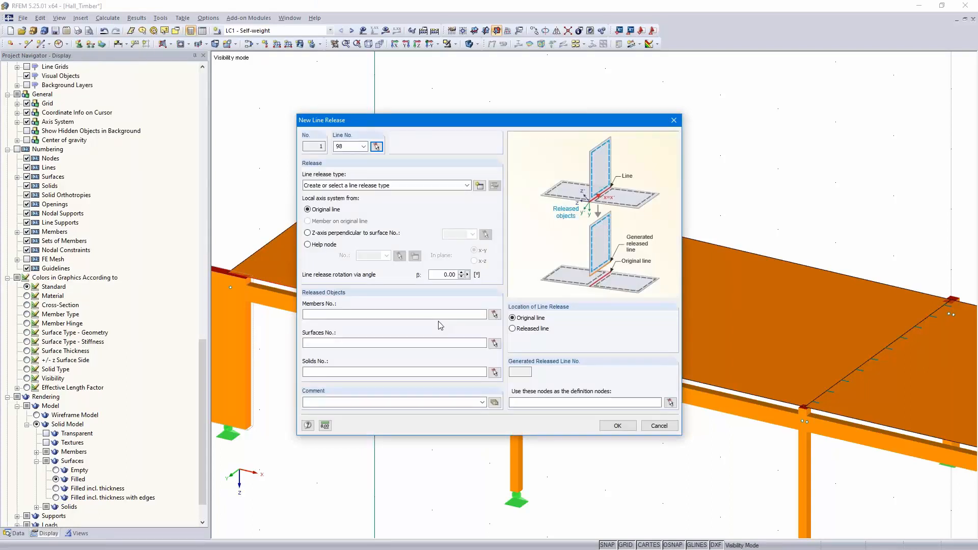
# - Create a new line release type with the translations ux, uy and uz released
pyautogui.click(480, 186)
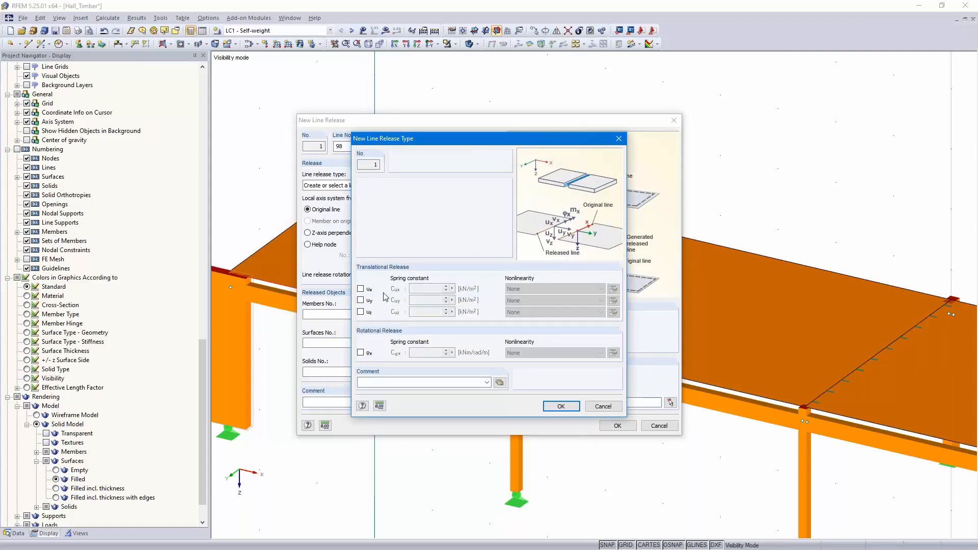
pyautogui.click(361, 289)
pyautogui.click(361, 300)
pyautogui.click(361, 312)
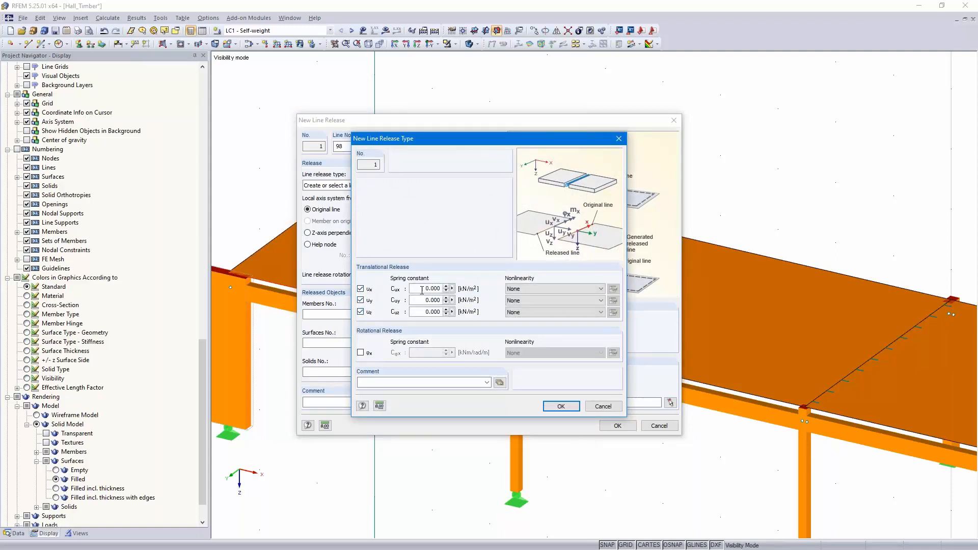
# - Set the spring constants Cux, Cuy and Cuz to 7700 kN/m², release the rotation φx, and accept the line release type
pyautogui.doubleClick(422, 288)
pyautogui.write('7700')
pyautogui.moveTo(422, 300); pyautogui.dragTo(508, 300)
pyautogui.write('77')
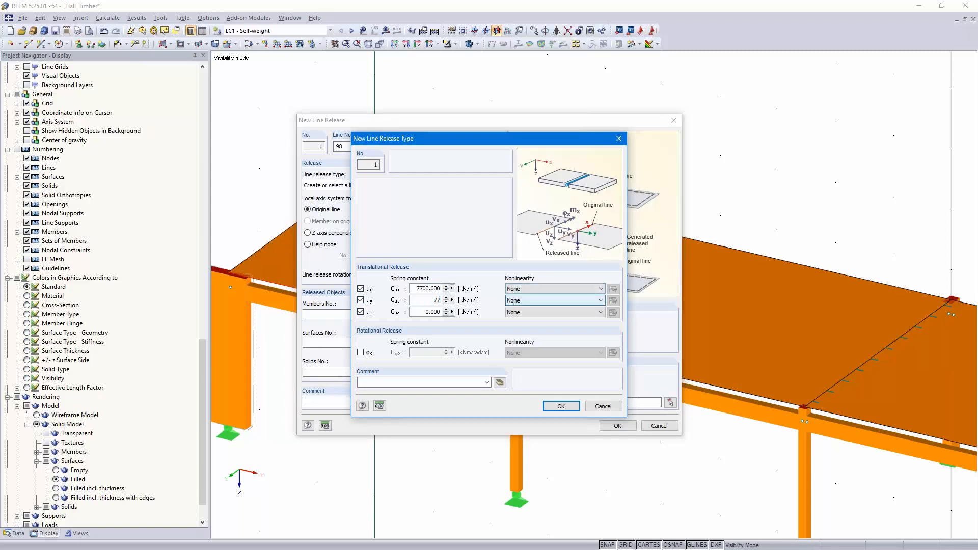
pyautogui.write('00')
pyautogui.moveTo(423, 311); pyautogui.dragTo(493, 315)
pyautogui.write('77')
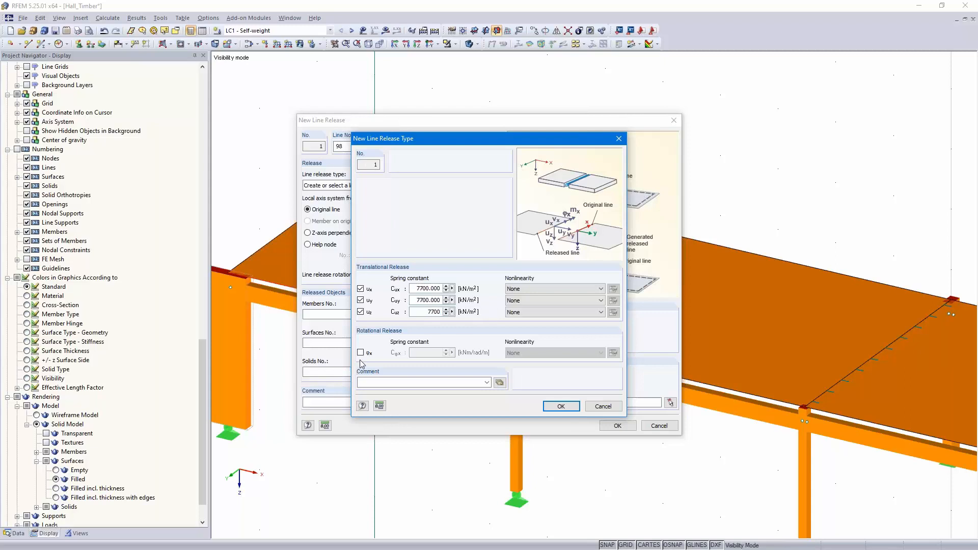
pyautogui.write('00')
pyautogui.click(361, 353)
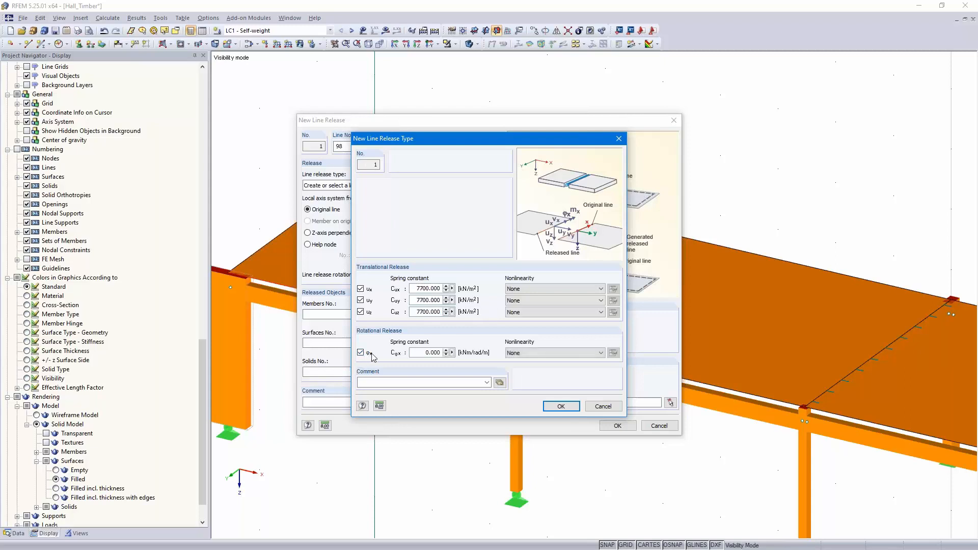
pyautogui.click(560, 406)
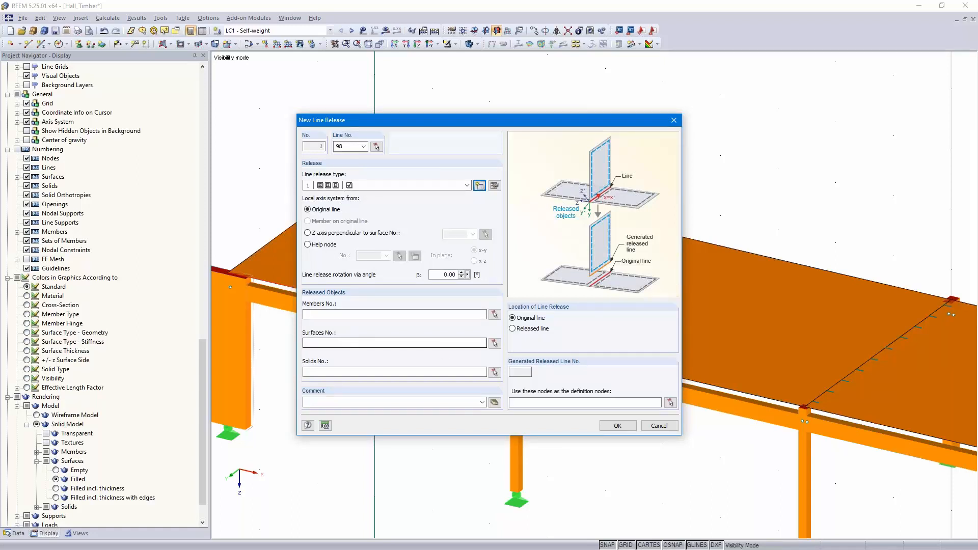
# - Pick slab surface 1 as the released object and create the line release on line 98
pyautogui.click(494, 344)
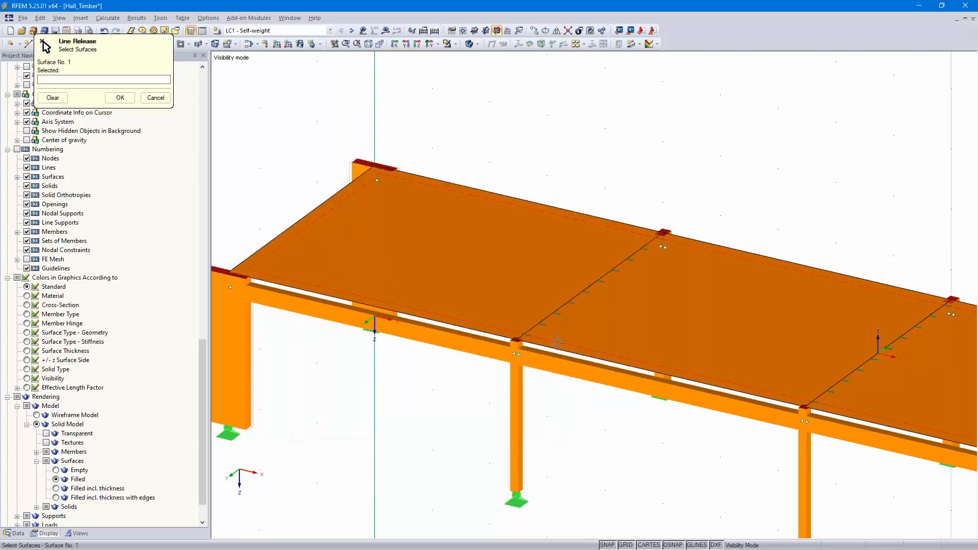
pyautogui.click(880, 343)
pyautogui.click(120, 97)
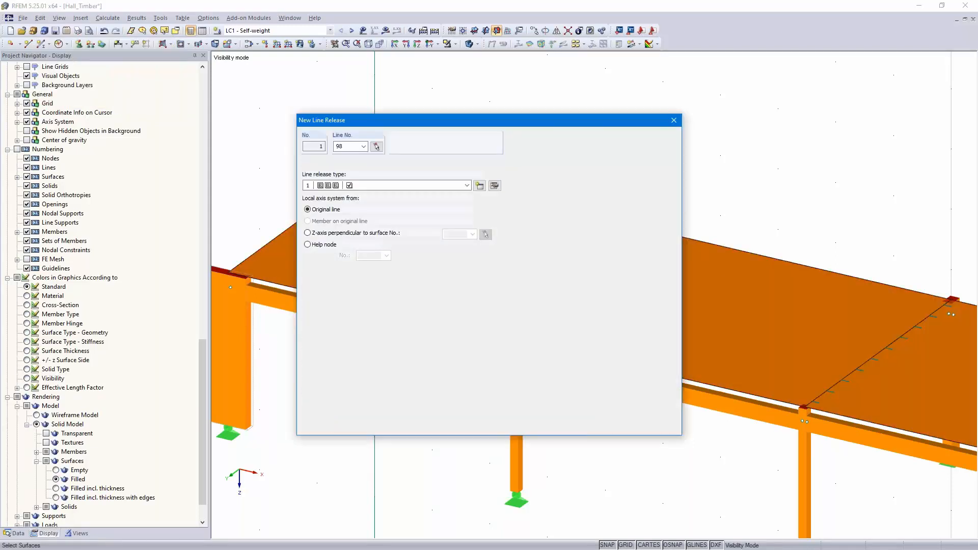
pyautogui.click(615, 426)
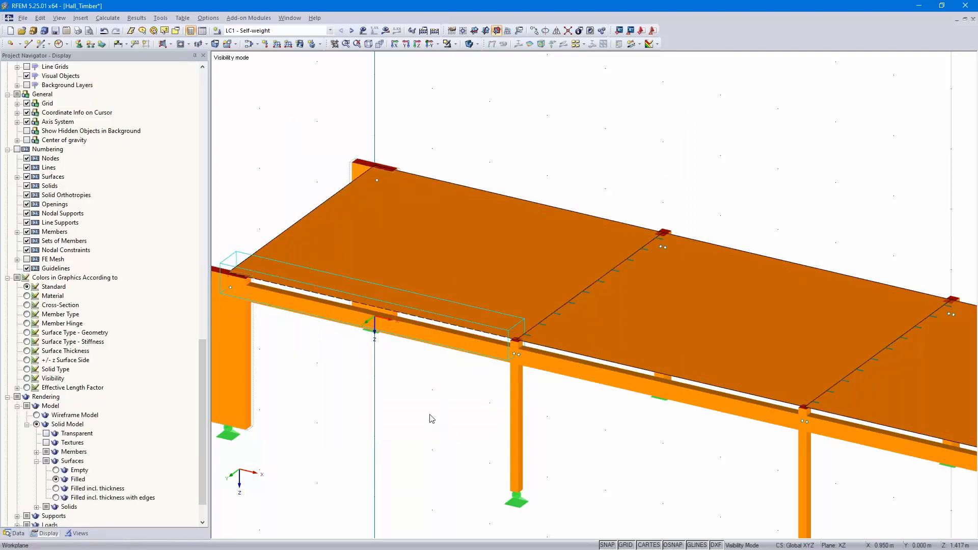
# - Create a second line release on the first bay's opposite slab edge, line 97, with surface 1 as the released object
pyautogui.press('Return')
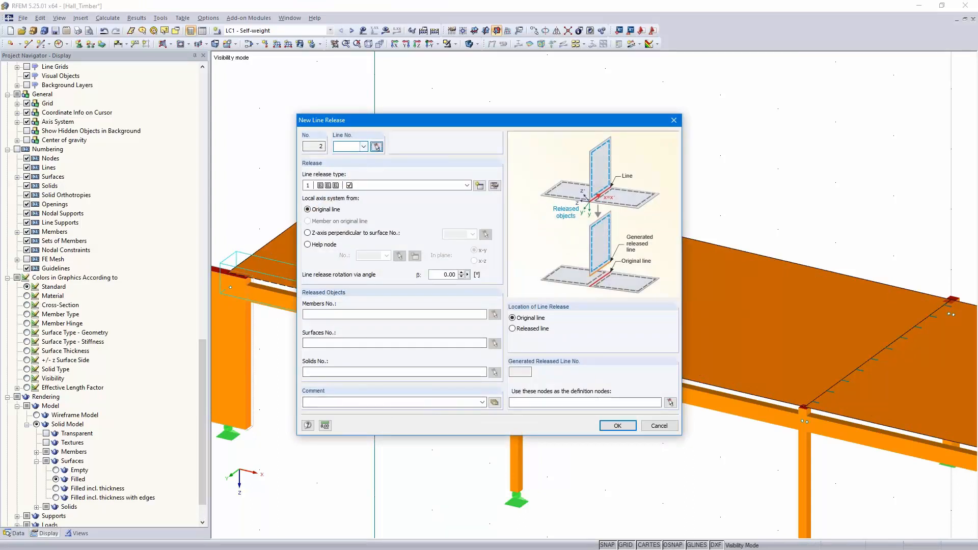
pyautogui.click(377, 146)
pyautogui.click(371, 322)
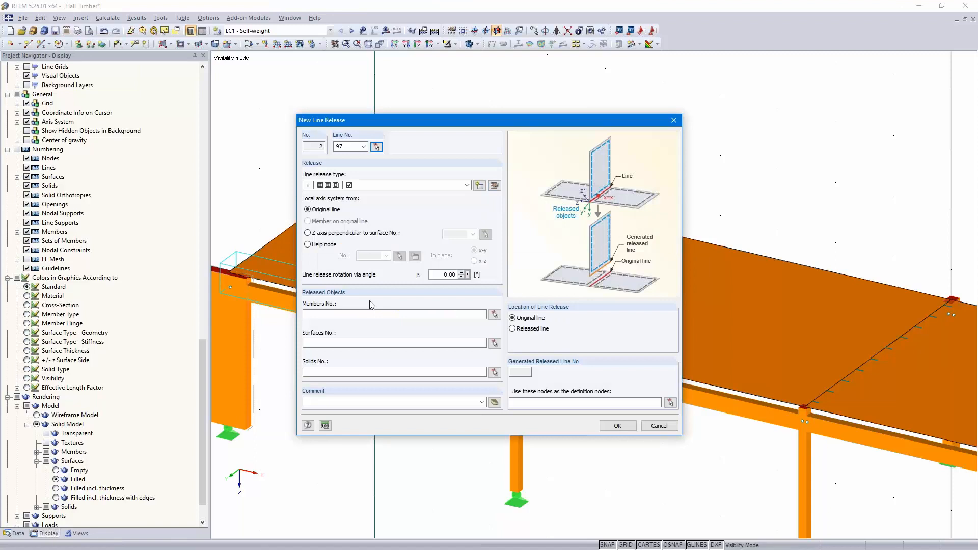
pyautogui.click(367, 343)
pyautogui.write('1')
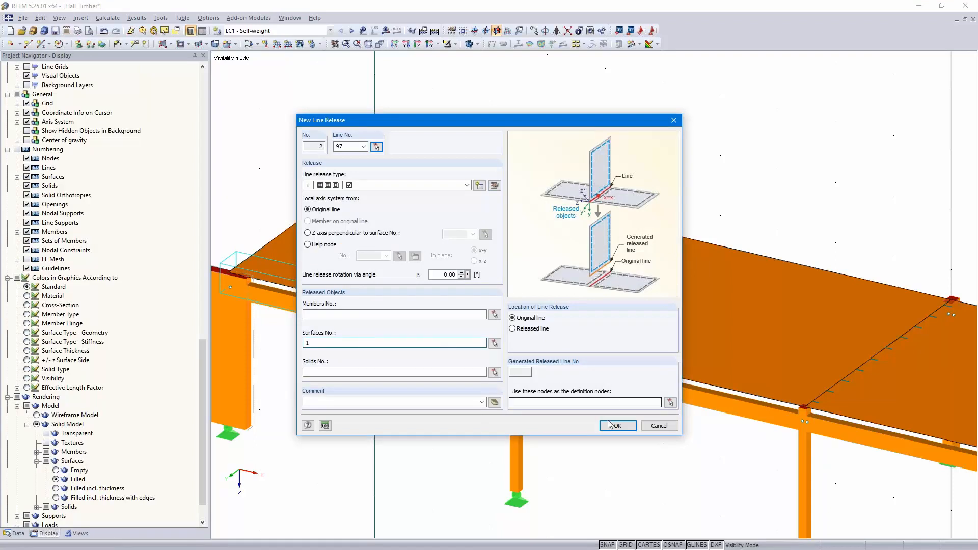
pyautogui.click(617, 425)
# - Create a line release on the second bay's far slab edge, line 99, with surface 1 as the released object
pyautogui.moveTo(691, 453); pyautogui.dragTo(454, 338, button='middle')
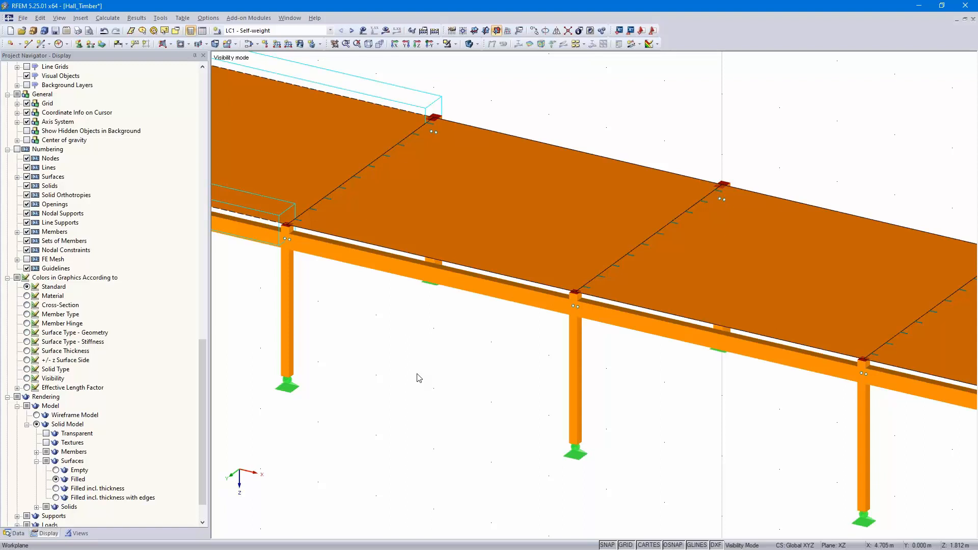
pyautogui.press('Return')
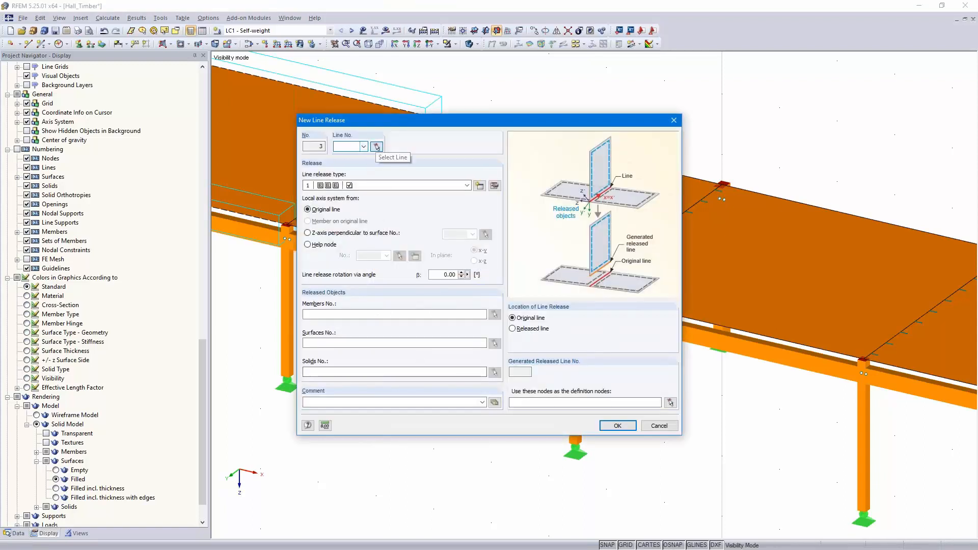
pyautogui.click(376, 146)
pyautogui.click(510, 135)
pyautogui.click(390, 342)
pyautogui.write('1')
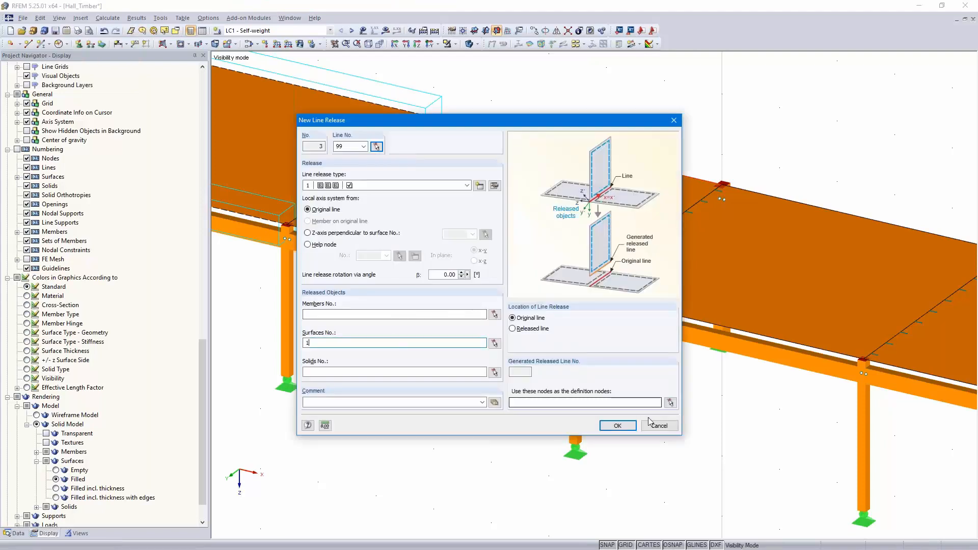
pyautogui.click(617, 426)
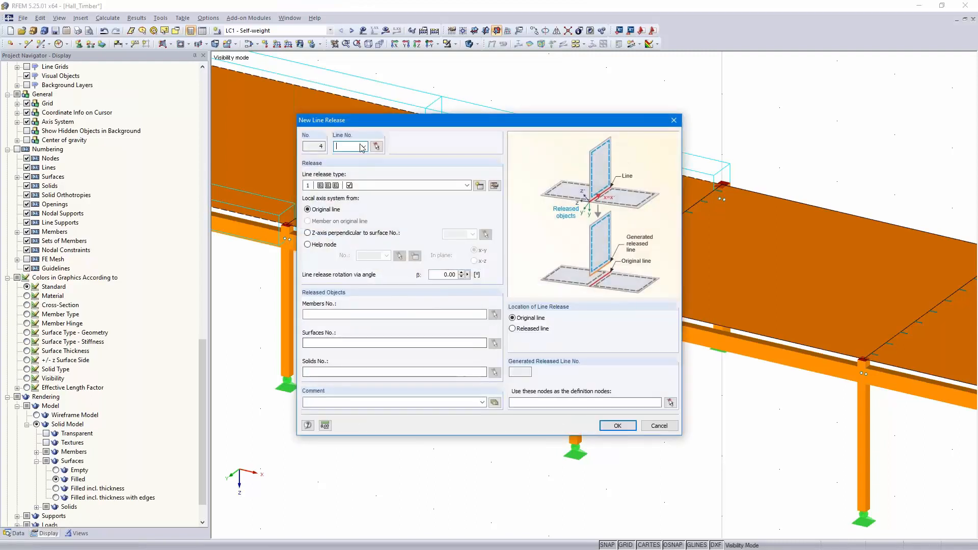
# - Create a line release on the second bay's near slab edge, line 100, with surface 1 as the released object
pyautogui.click(376, 147)
pyautogui.click(511, 277)
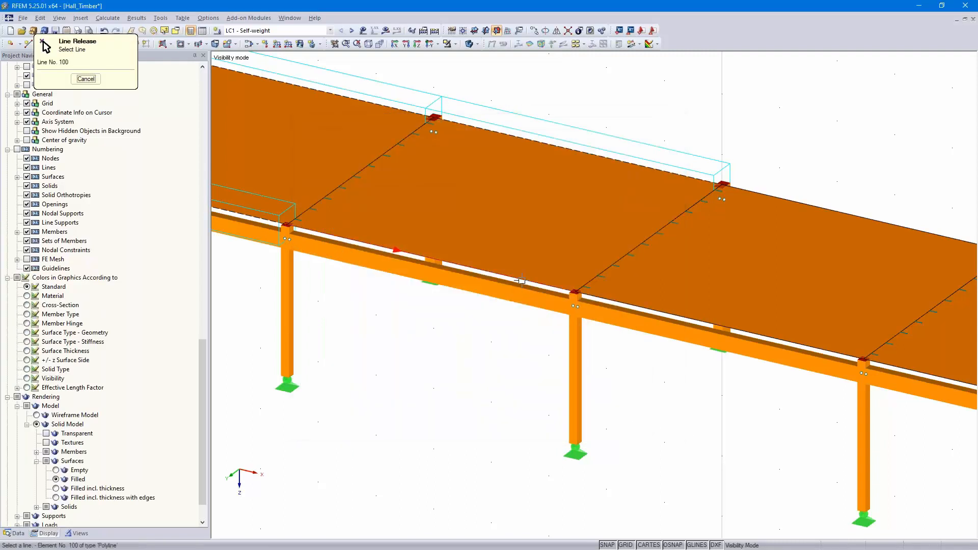
pyautogui.click(397, 343)
pyautogui.write('1')
pyautogui.click(619, 426)
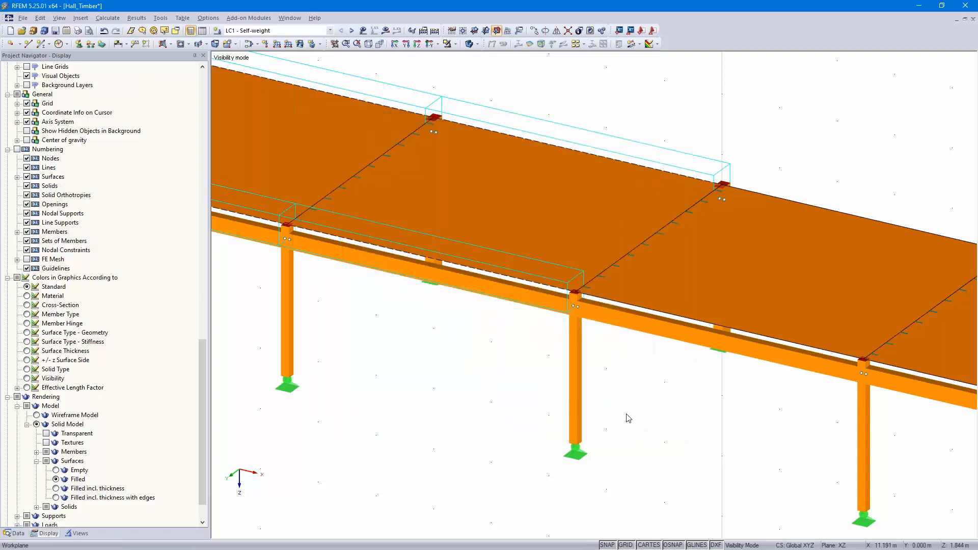
# - Create a line release on the third bay's far slab edge, line 101, with the floor slab surface as the released object
pyautogui.moveTo(564, 399); pyautogui.dragTo(506, 415, button='middle')
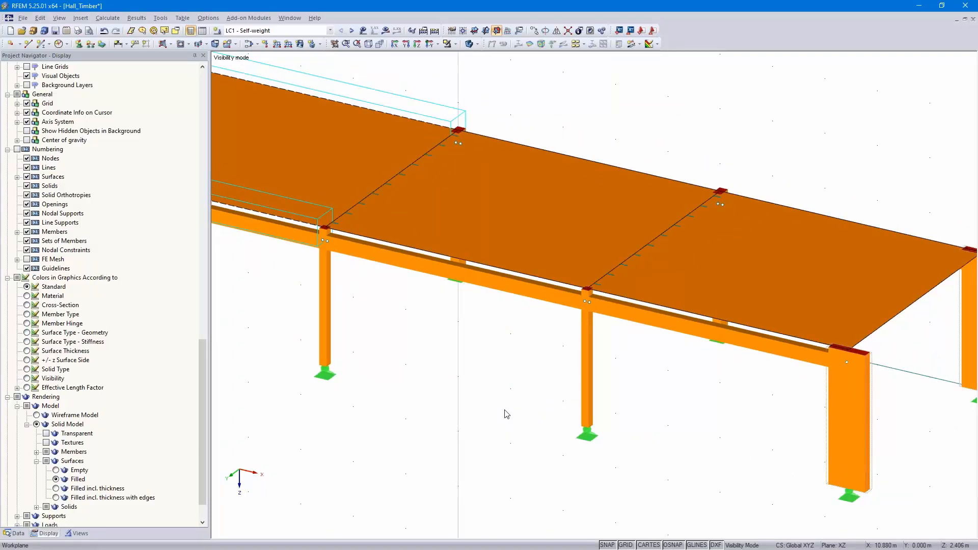
pyautogui.click(609, 198)
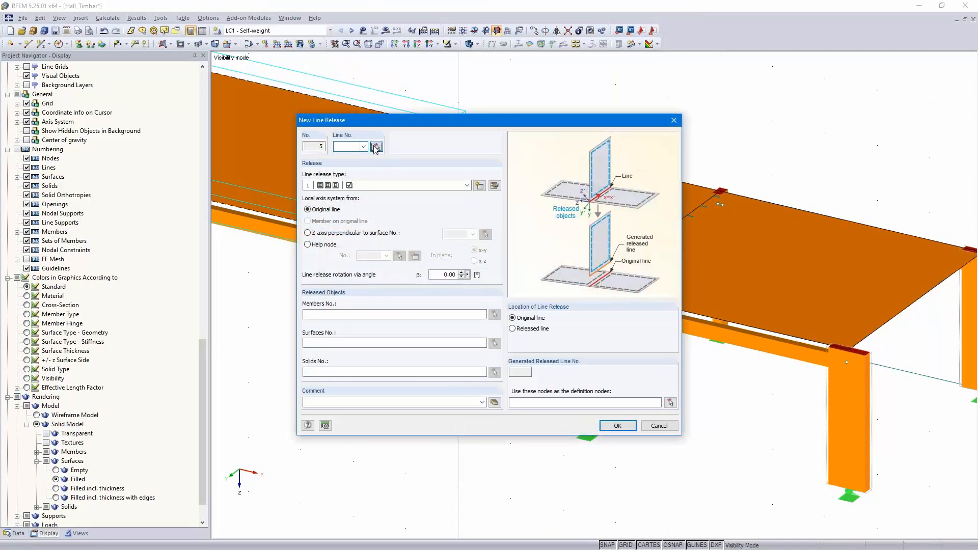
pyautogui.click(376, 147)
pyautogui.click(637, 169)
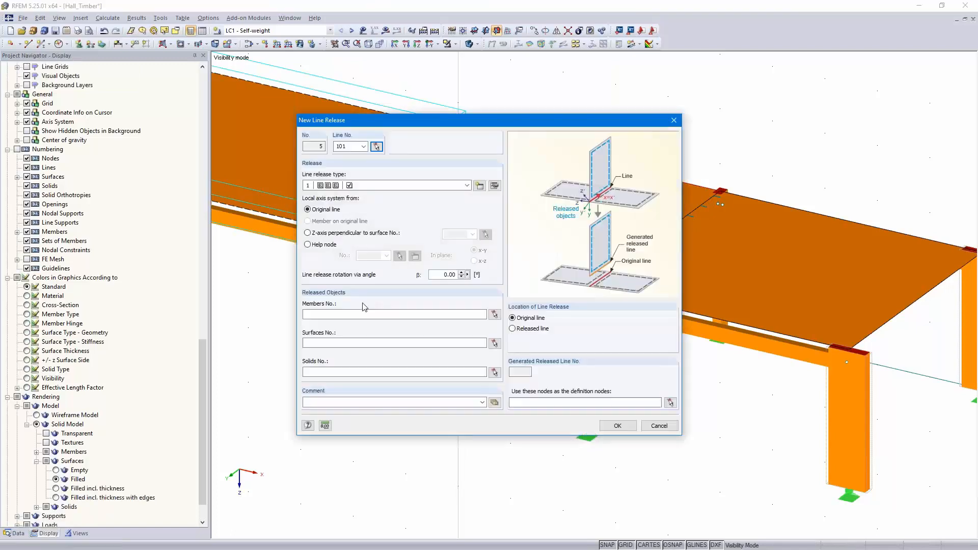
pyautogui.click(365, 343)
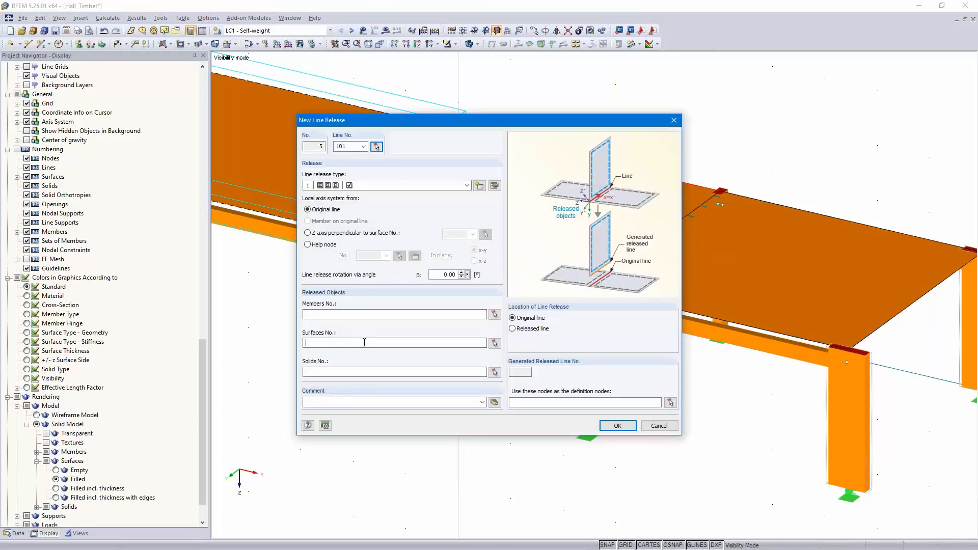
pyautogui.click(614, 426)
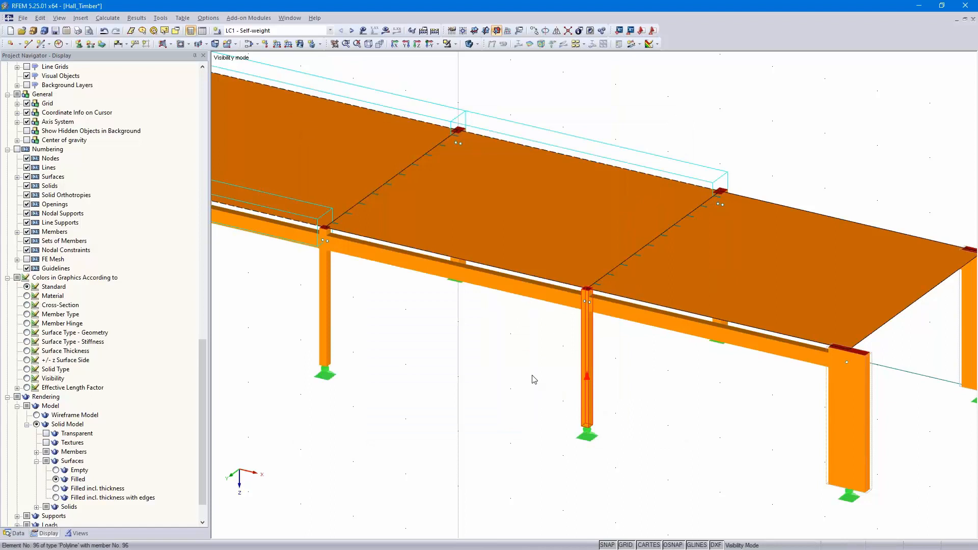
# - Create a line release on the third bay's near slab edge, line 102, with surface 1 as the released object
pyautogui.click(377, 146)
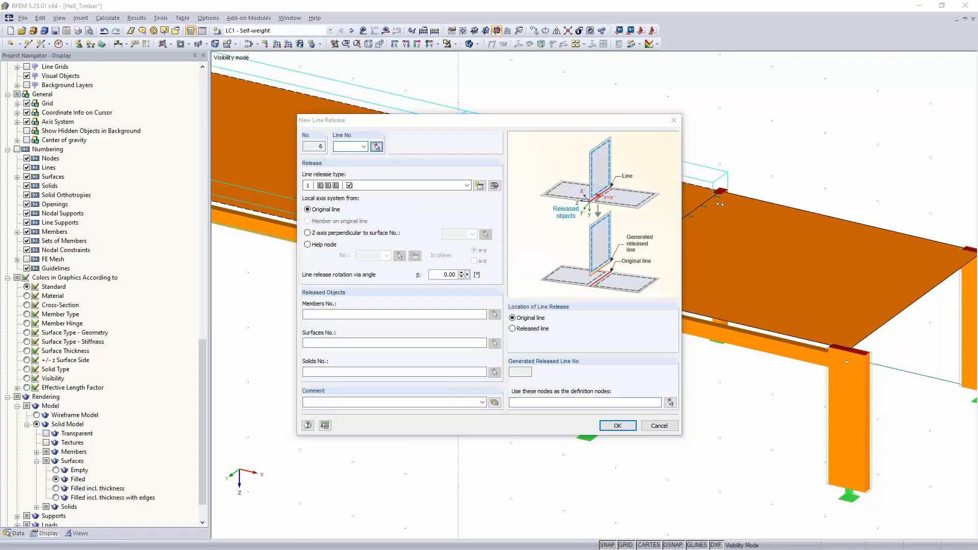
pyautogui.click(476, 267)
pyautogui.click(384, 343)
pyautogui.write('1')
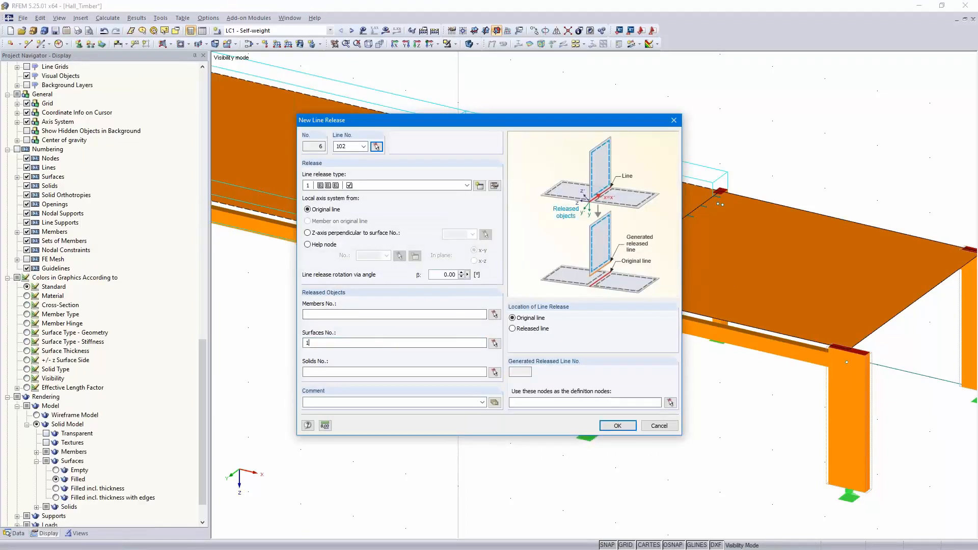
pyautogui.click(612, 426)
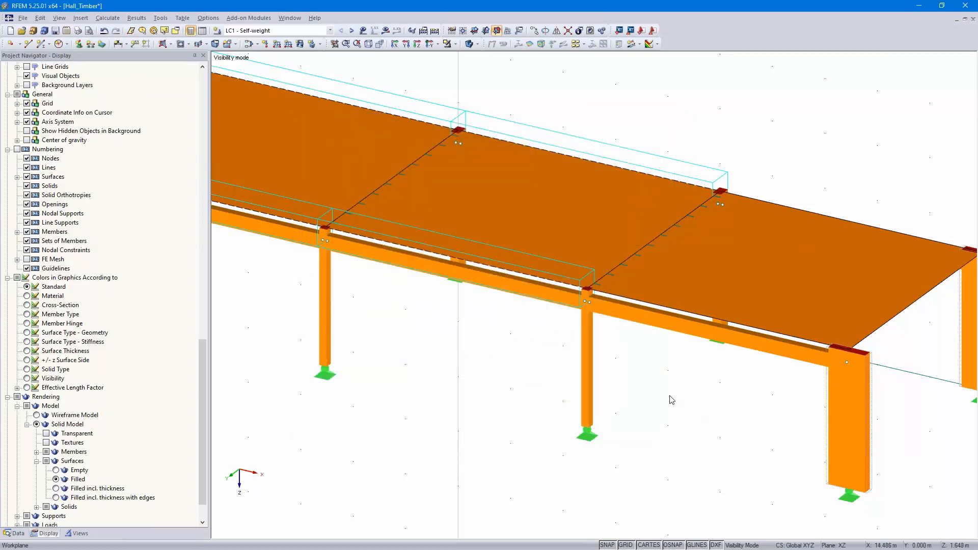
# - Create a line release on the last bay's far slab edge, line 103, with the floor slab surface as the released object
pyautogui.click(378, 147)
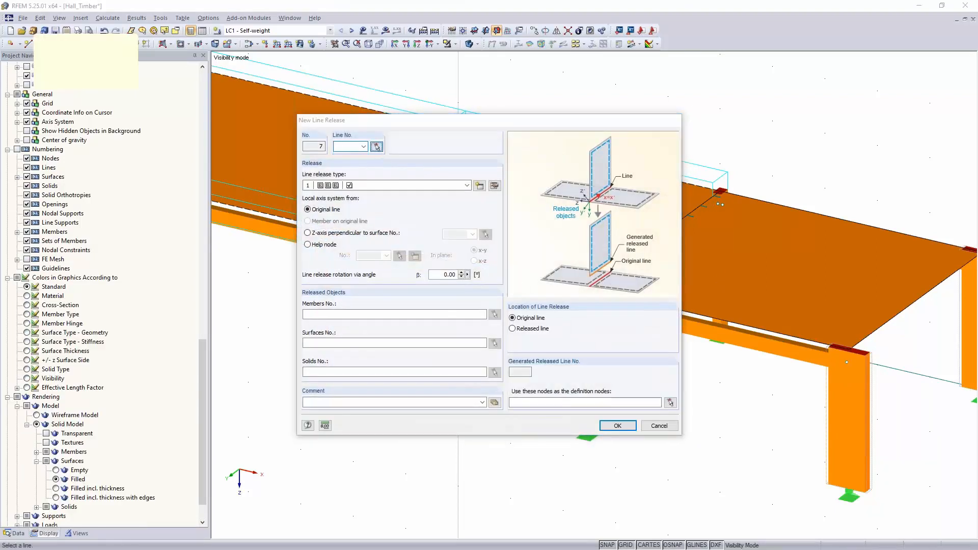
pyautogui.click(846, 219)
pyautogui.click(369, 341)
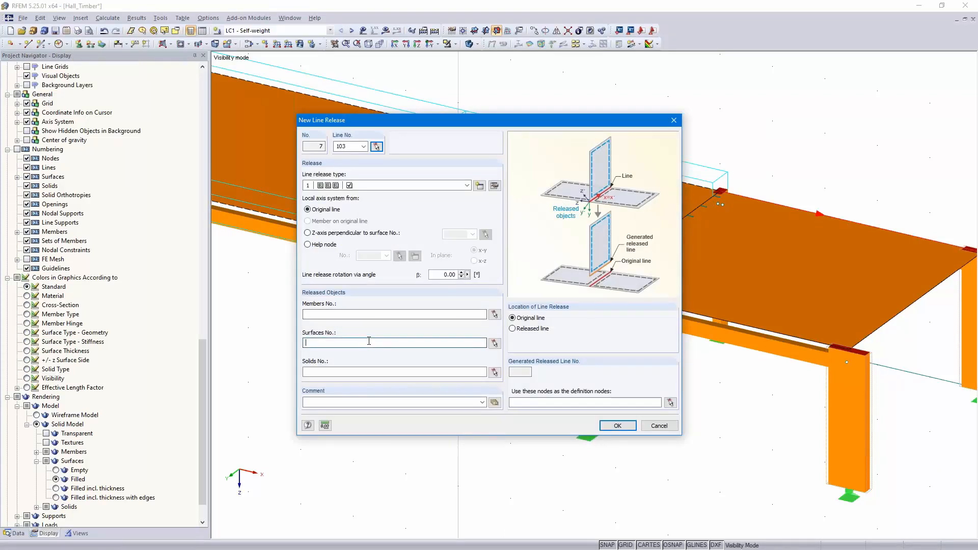
pyautogui.click(617, 426)
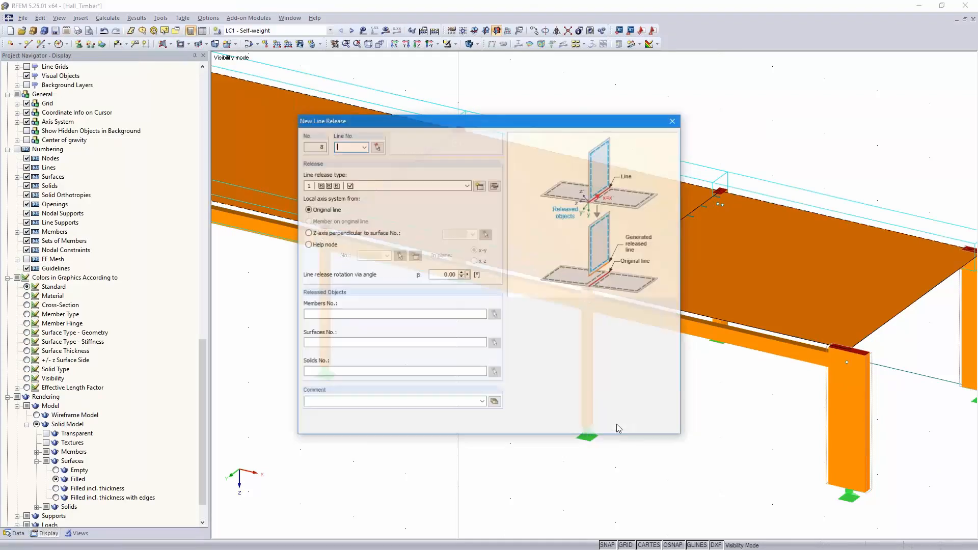
# - Create a line release on the last bay's near slab edge, line 104, with surface 1 as the released object
pyautogui.click(376, 147)
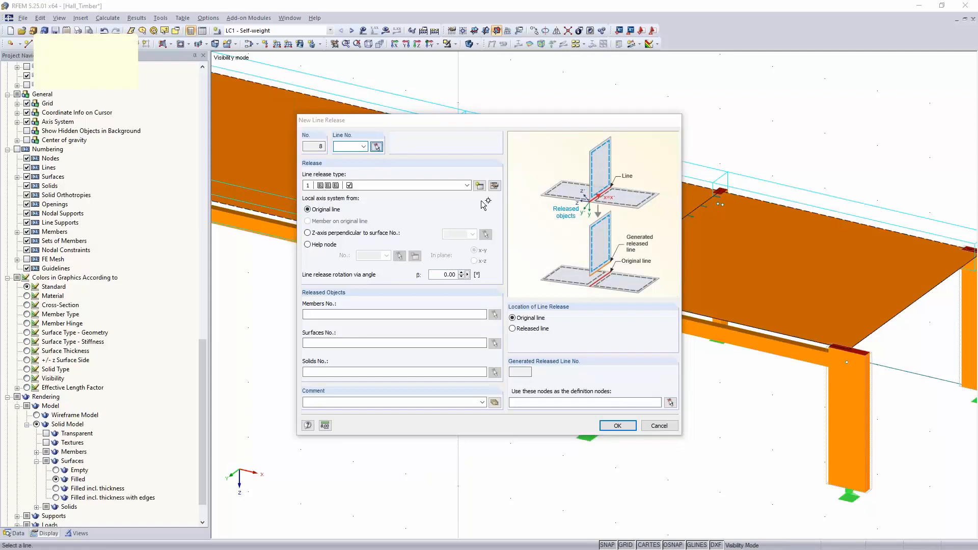
pyautogui.click(336, 393)
pyautogui.click(342, 343)
pyautogui.write('1')
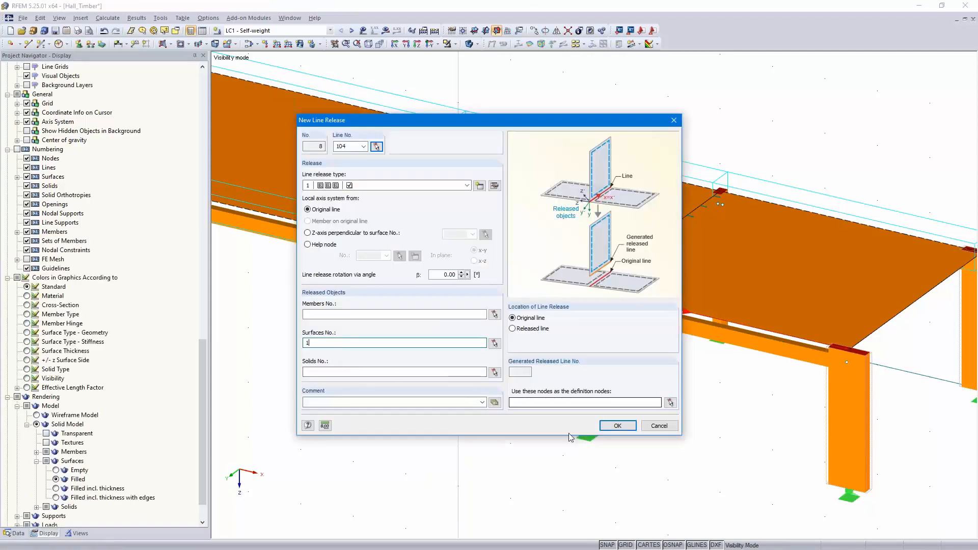
pyautogui.click(618, 426)
# - Bring the whole intermediate floor into view and open the visibility mode options
pyautogui.scroll(-5, 432, 474)
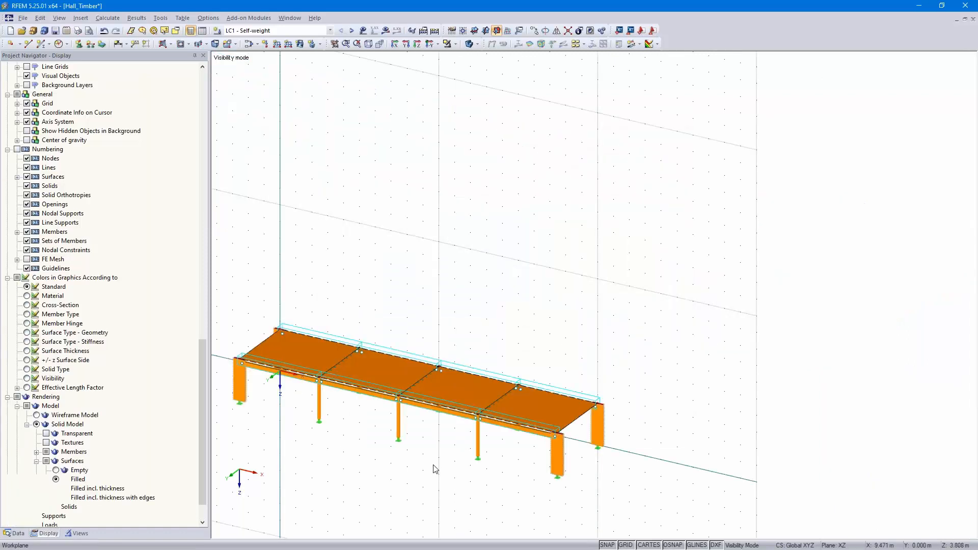
pyautogui.scroll(2, 414, 460)
pyautogui.moveTo(414, 461); pyautogui.dragTo(555, 402, button='middle')
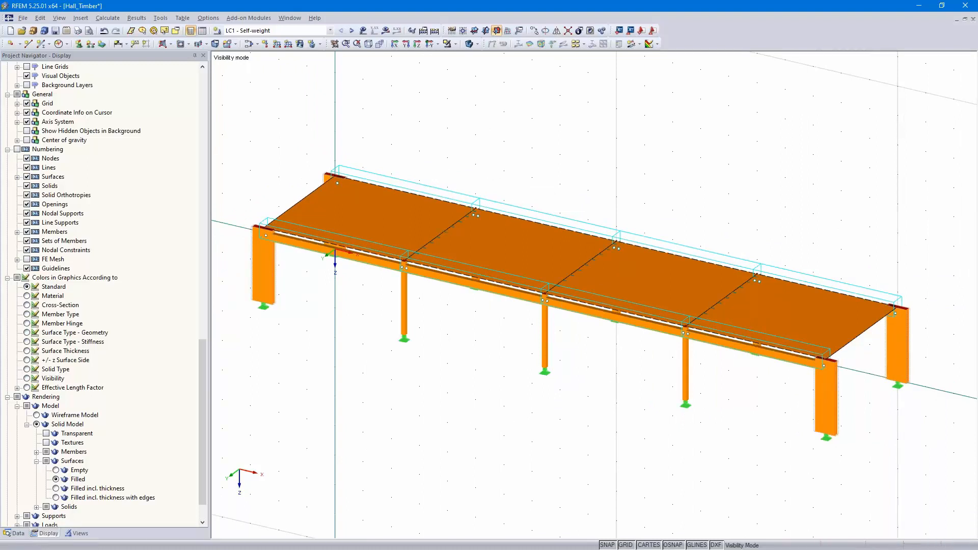
pyautogui.click(456, 45)
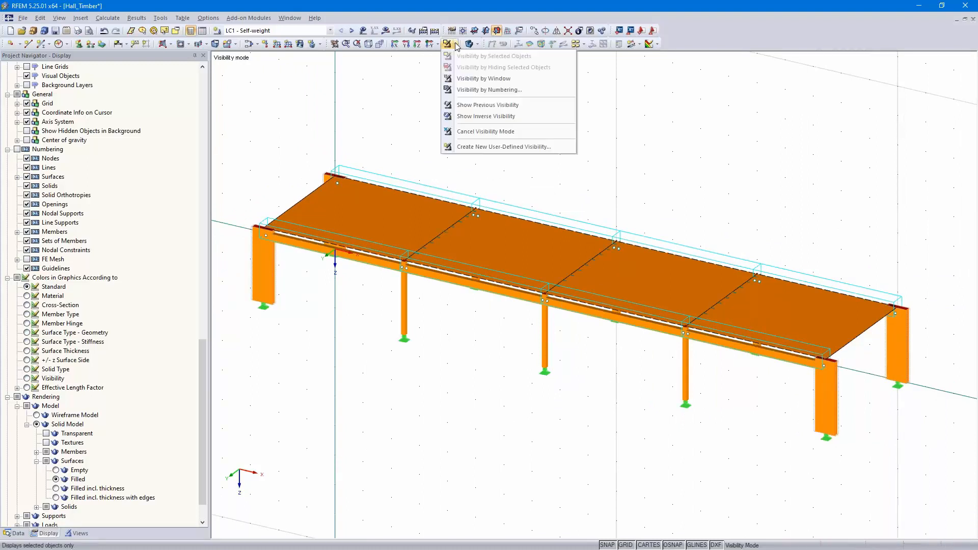
# - Cancel the visibility mode to show the whole hall and switch the model to the wireframe display
pyautogui.click(481, 132)
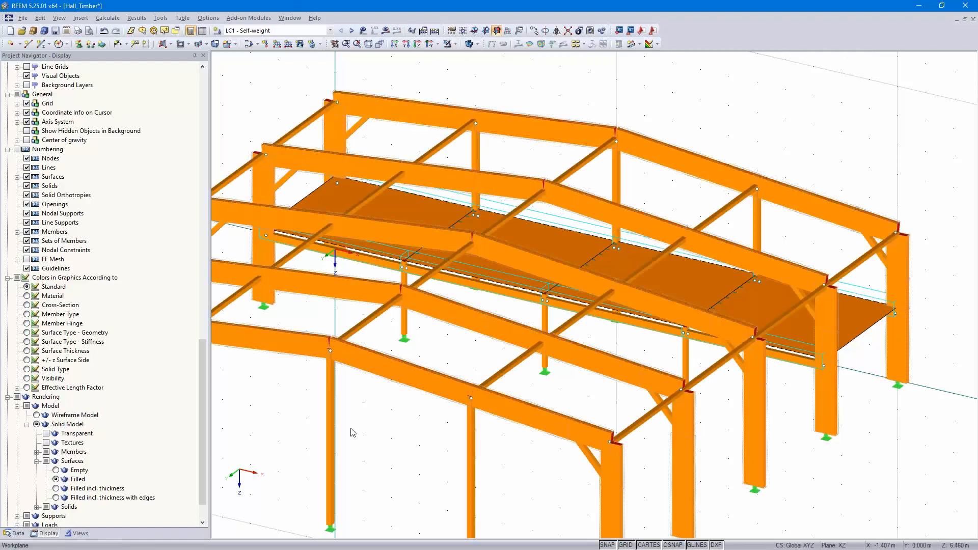
pyautogui.keyDown('ctrl'); pyautogui.moveTo(415, 428); pyautogui.dragTo(707, 394, button='middle'); pyautogui.keyUp('ctrl')
pyautogui.scroll(-2, 708, 395)
pyautogui.moveTo(494, 419); pyautogui.dragTo(464, 438, button='middle')
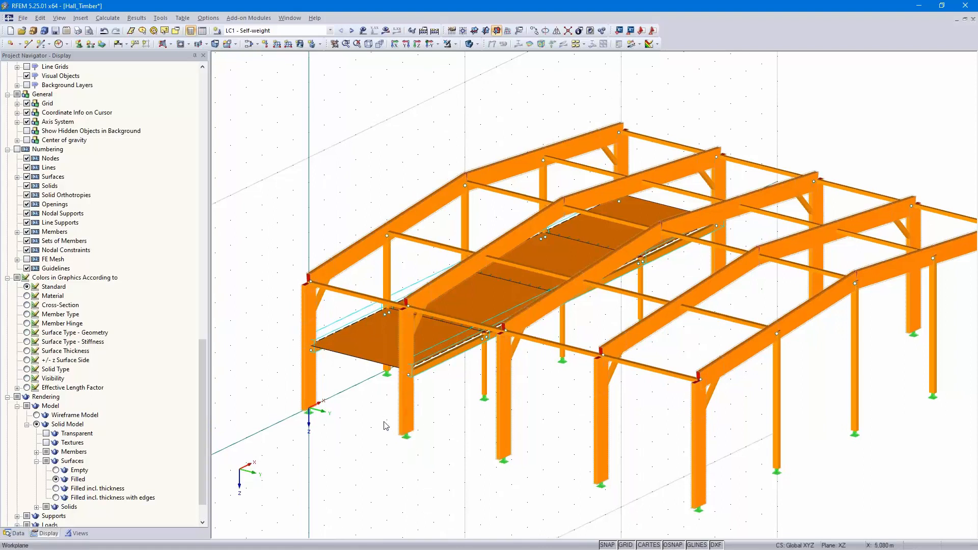
pyautogui.click(455, 44)
pyautogui.click(477, 44)
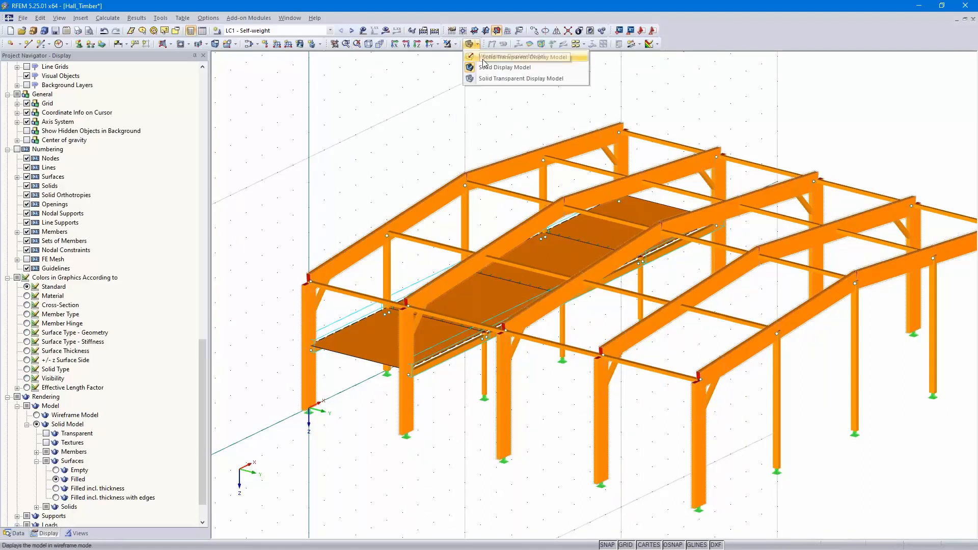
pyautogui.click(505, 57)
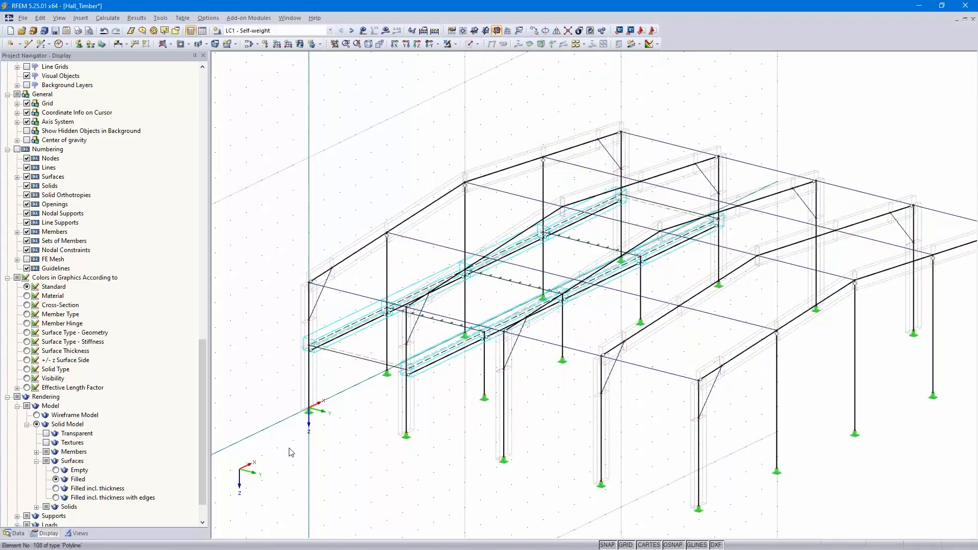
# - Start a new single member and set its member type to Tension
pyautogui.scroll(3, 405, 440)
pyautogui.scroll(5, 519, 434)
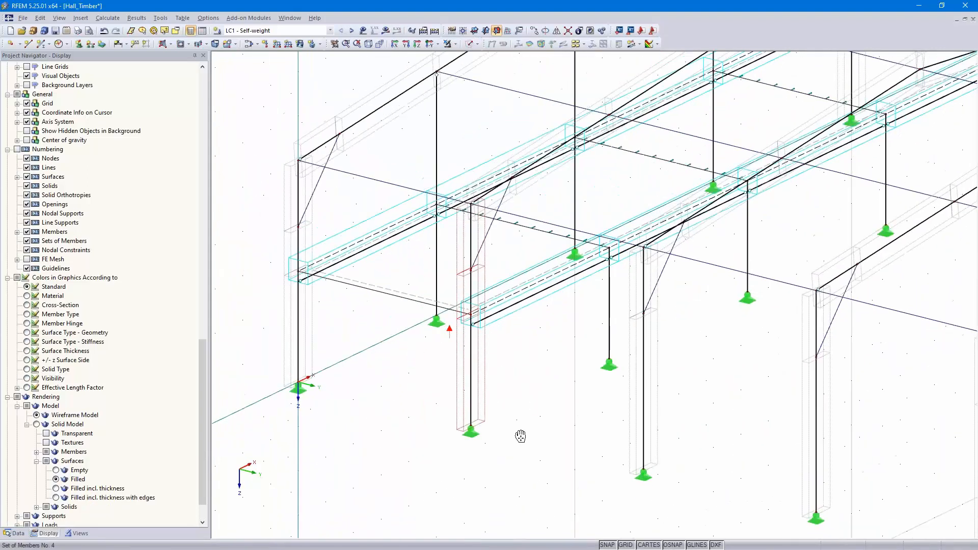
pyautogui.moveTo(498, 426); pyautogui.dragTo(495, 489, button='middle')
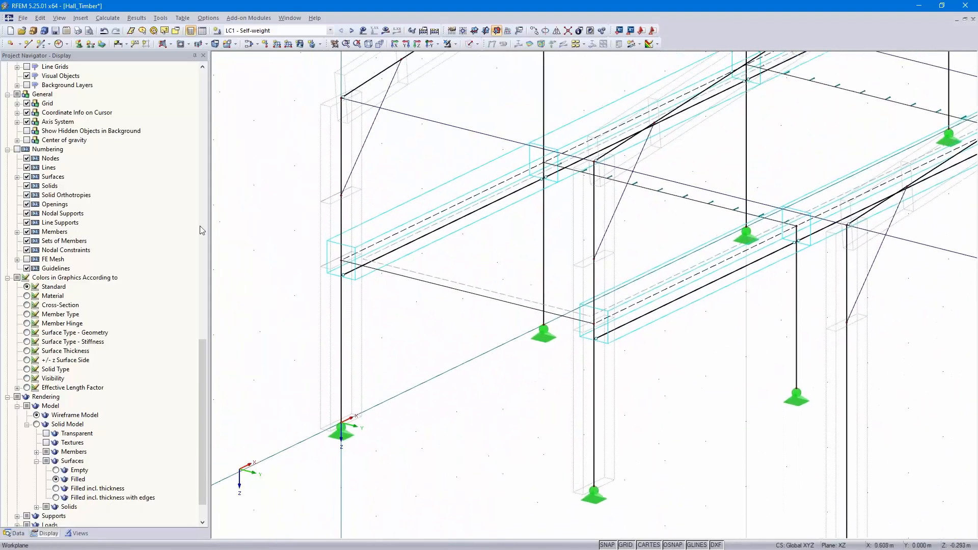
pyautogui.click(42, 45)
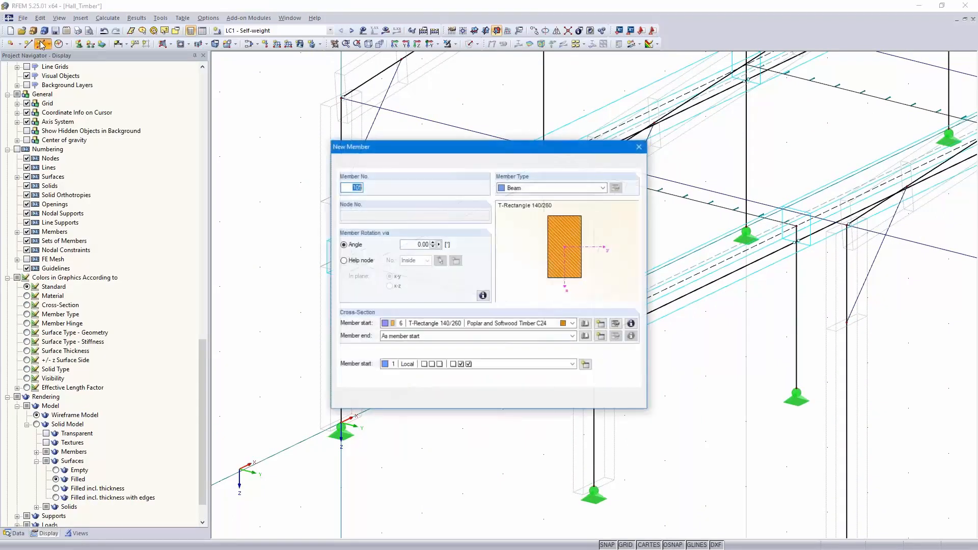
pyautogui.click(601, 188)
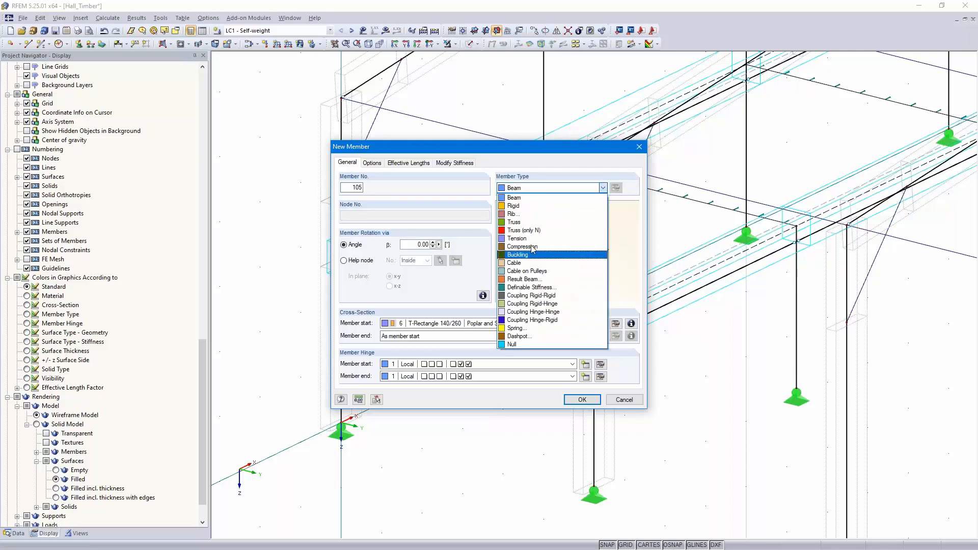
pyautogui.click(525, 239)
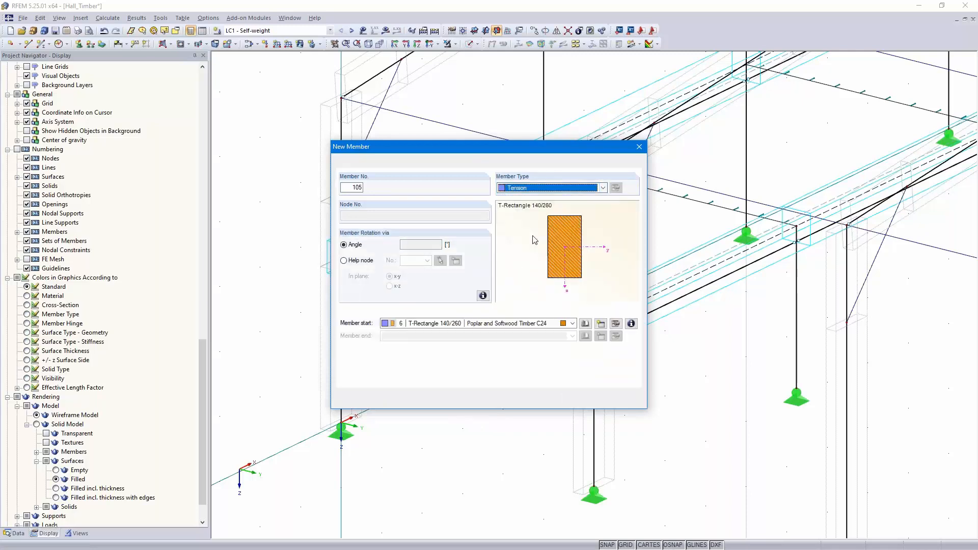
# - Assign the rolled solid round section RD 16 in Steel S 235 from the cross-section library and confirm the new member's settings
pyautogui.click(585, 324)
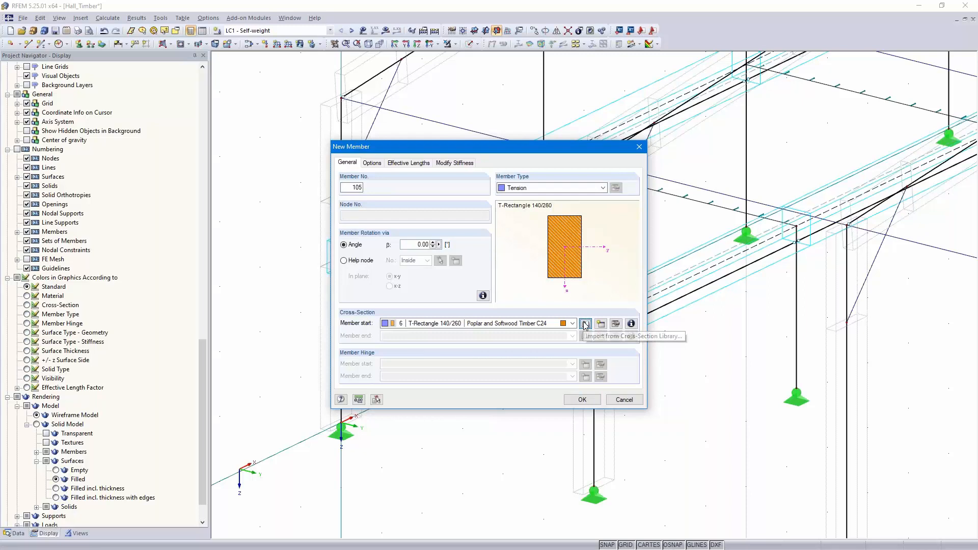
pyautogui.click(585, 324)
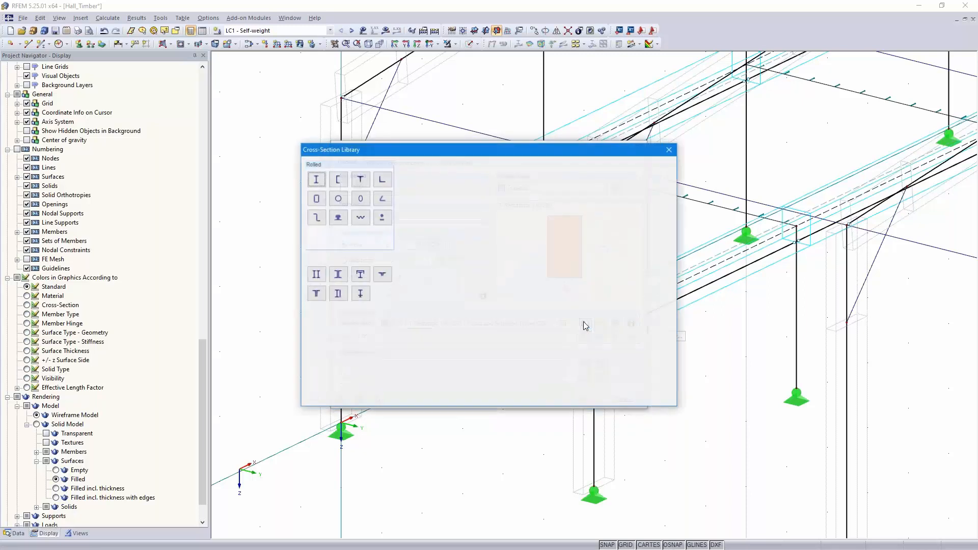
pyautogui.click(383, 220)
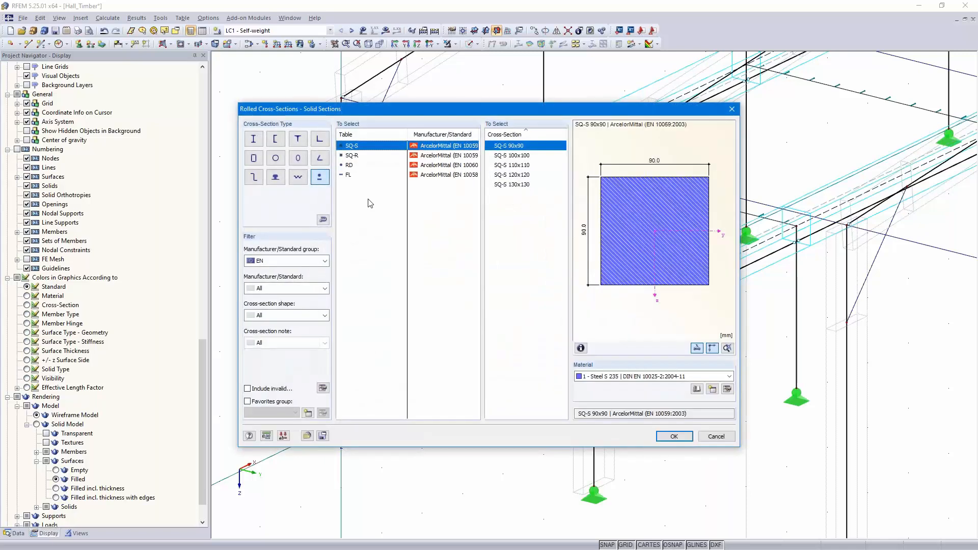
pyautogui.click(350, 165)
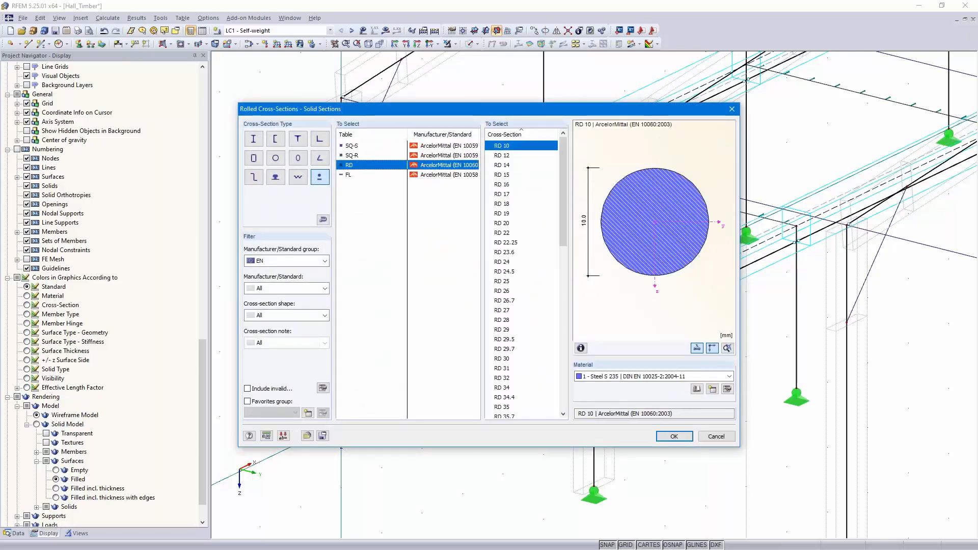
pyautogui.click(506, 187)
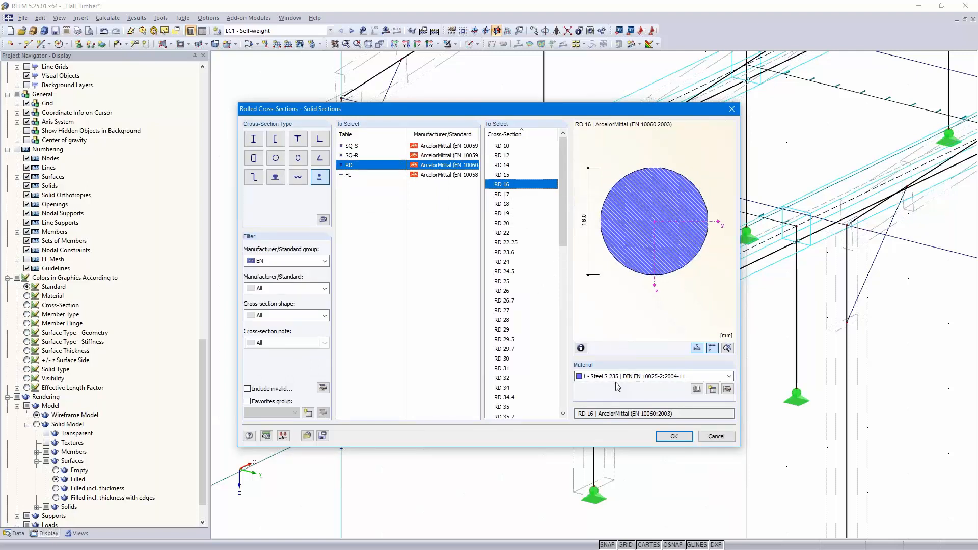
pyautogui.click(674, 437)
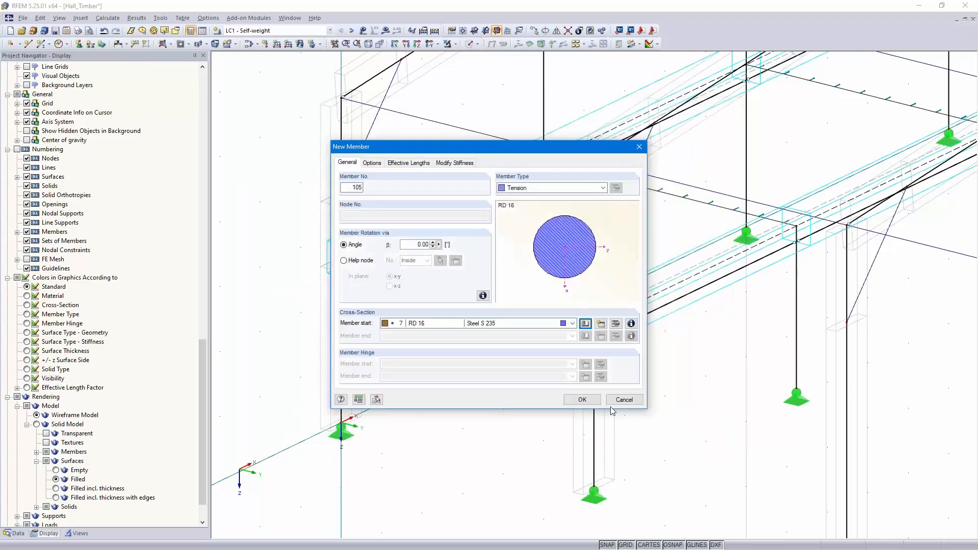
pyautogui.click(582, 400)
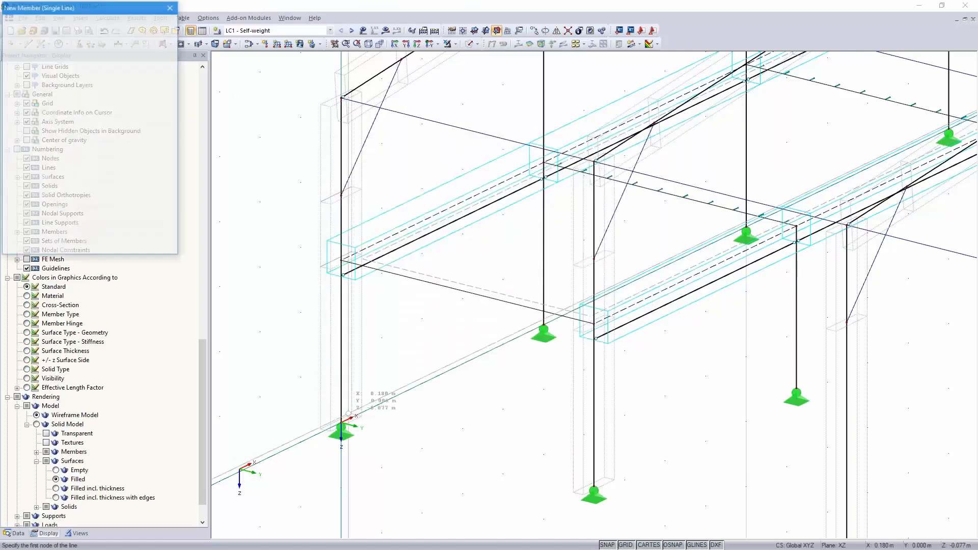
# - Draw a tension diagonal from the first corner column's base at the origin to node 82 on the second frame's column
pyautogui.click(341, 423)
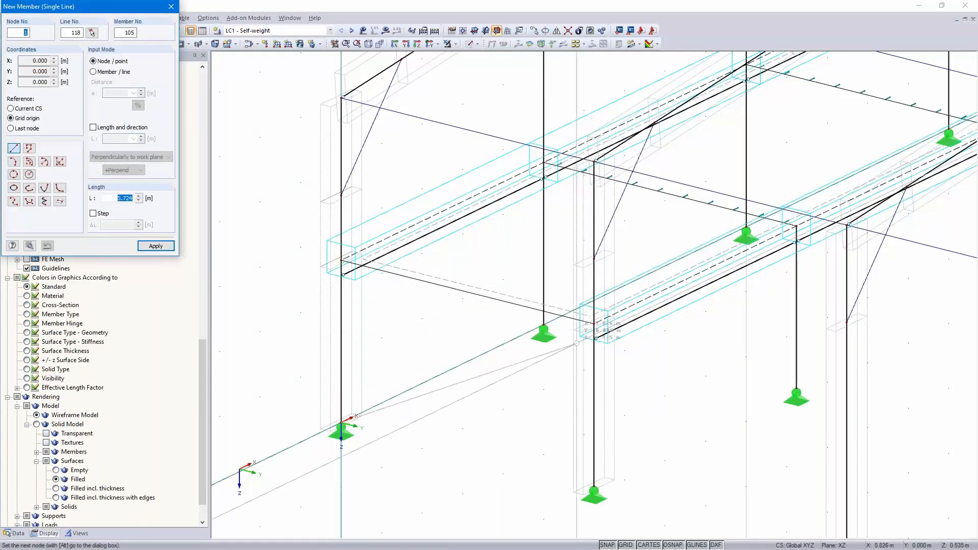
pyautogui.click(594, 323)
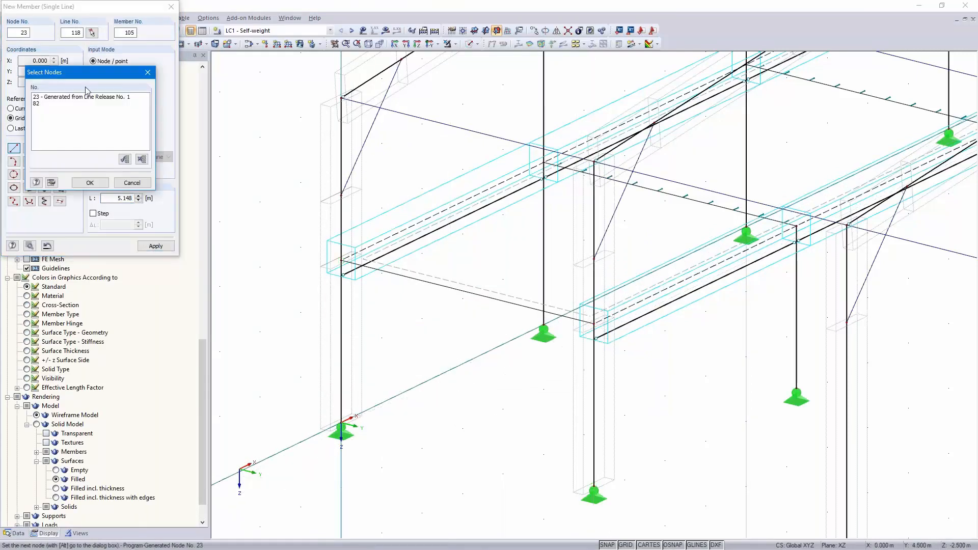
pyautogui.moveTo(85, 75); pyautogui.dragTo(736, 244)
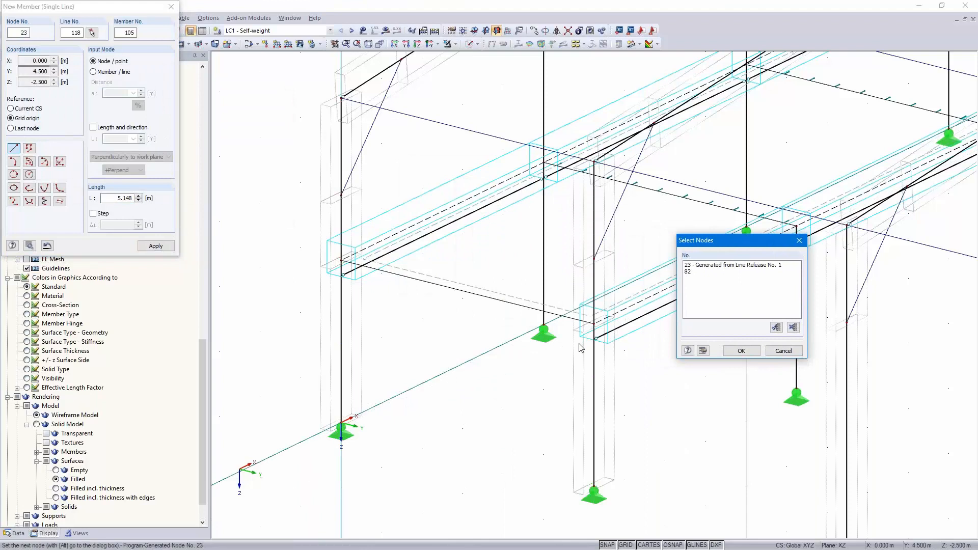
pyautogui.click(691, 272)
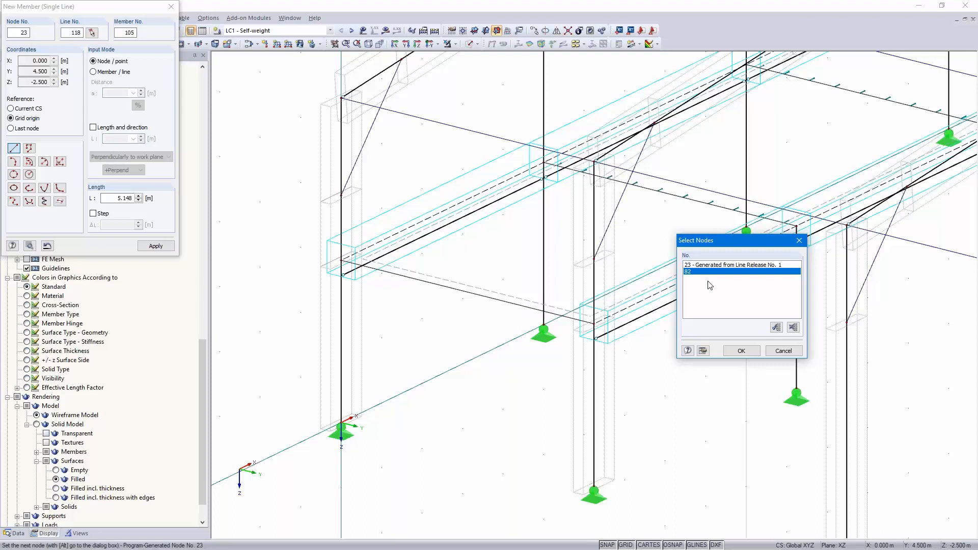
pyautogui.click(741, 351)
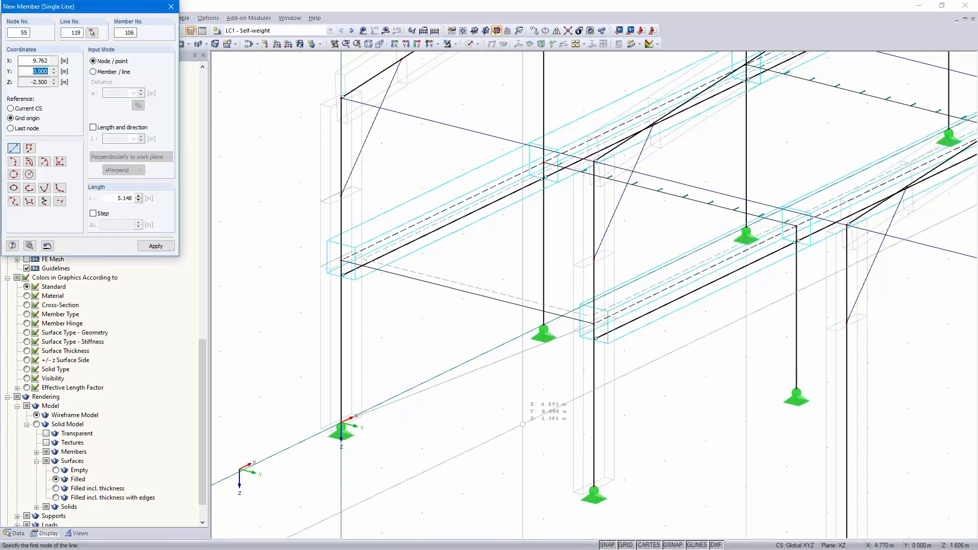
# - Draw the crossing lower wall diagonal from the second frame's column base to node 80 on the first corner column
pyautogui.click(576, 478)
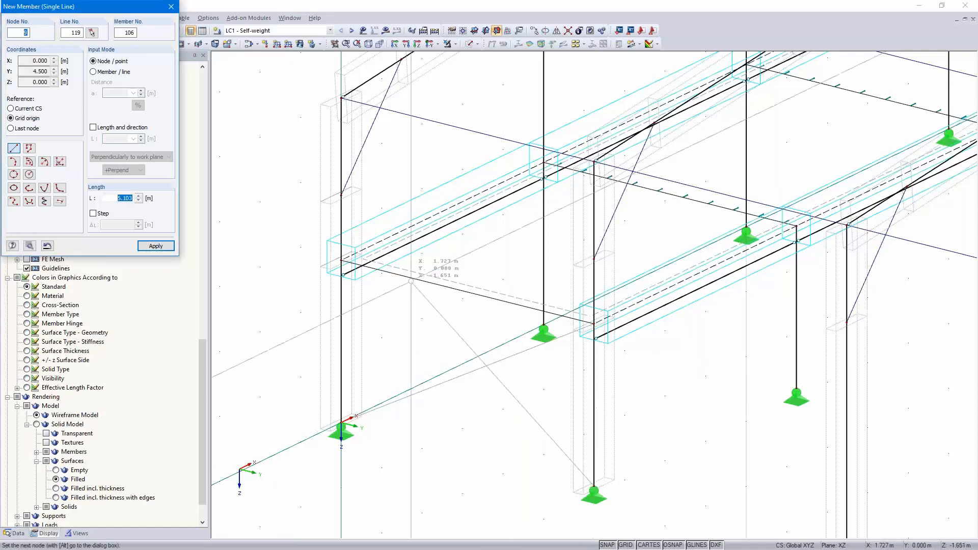
pyautogui.click(342, 260)
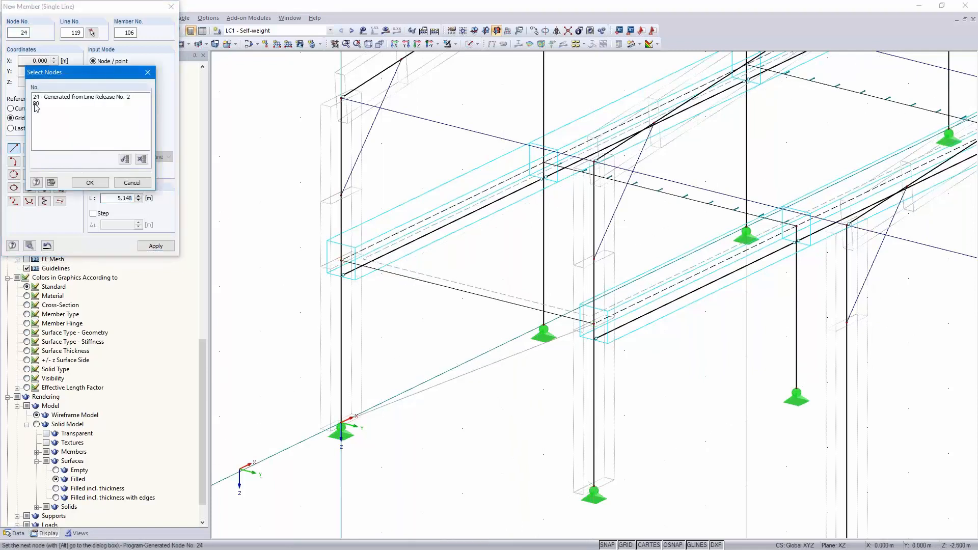
pyautogui.click(35, 104)
pyautogui.click(90, 183)
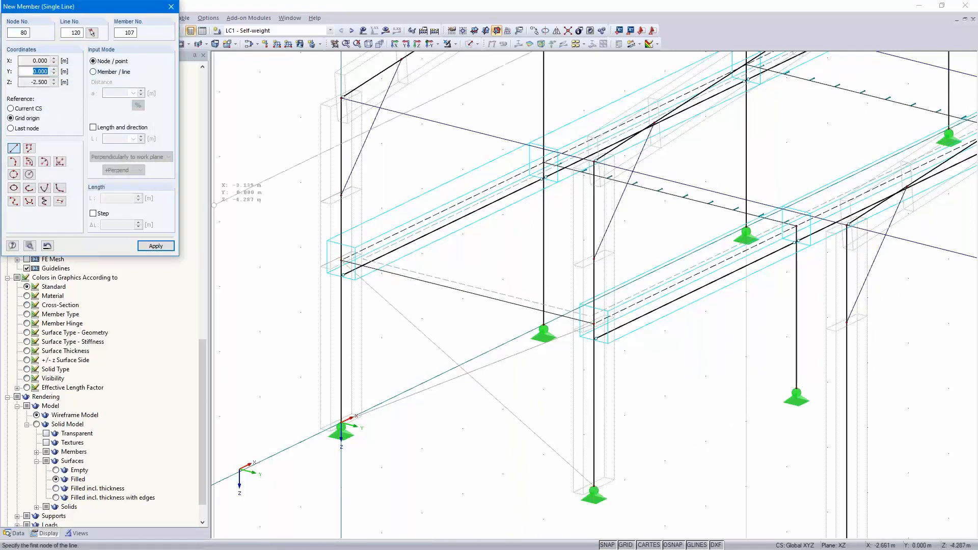
# - Draw an upper wall diagonal from node 80 on the corner column to the top of the second frame's column
pyautogui.click(342, 260)
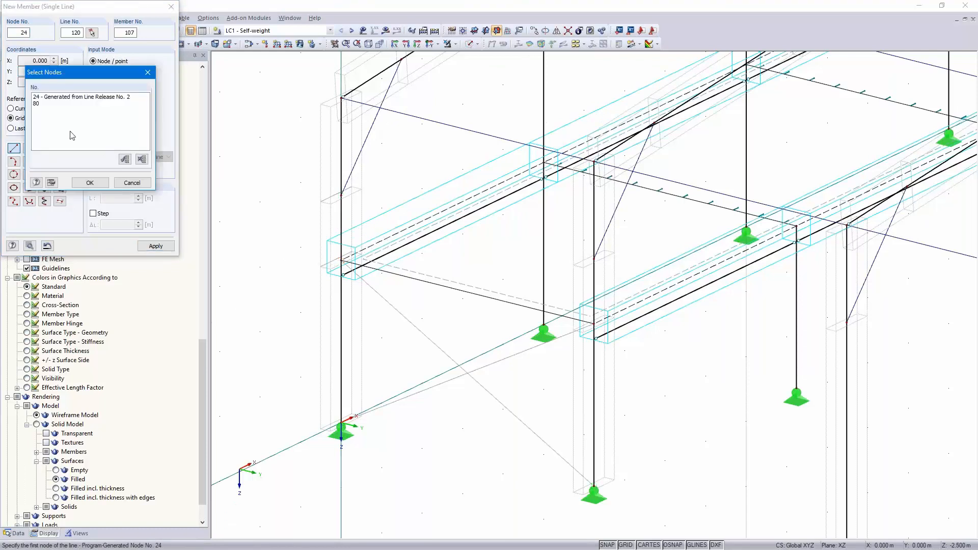
pyautogui.click(51, 105)
pyautogui.click(90, 183)
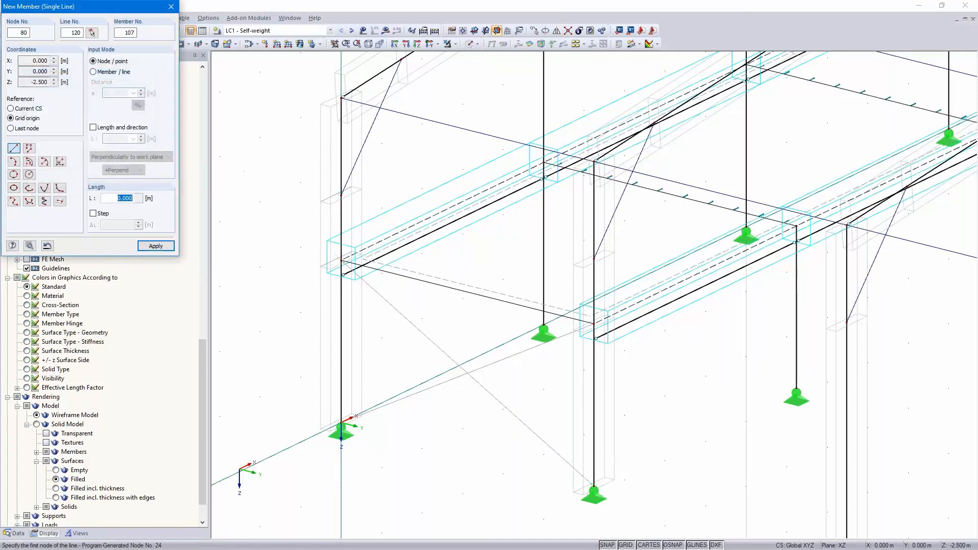
pyautogui.click(594, 161)
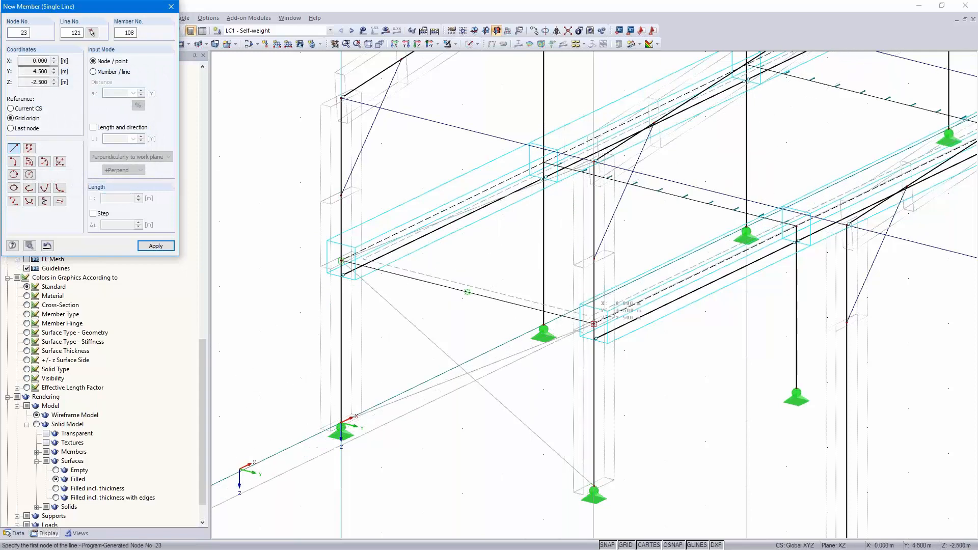
# - Draw the crossing upper wall diagonal from node 82 to the top of the first corner column
pyautogui.click(594, 324)
pyautogui.click(36, 104)
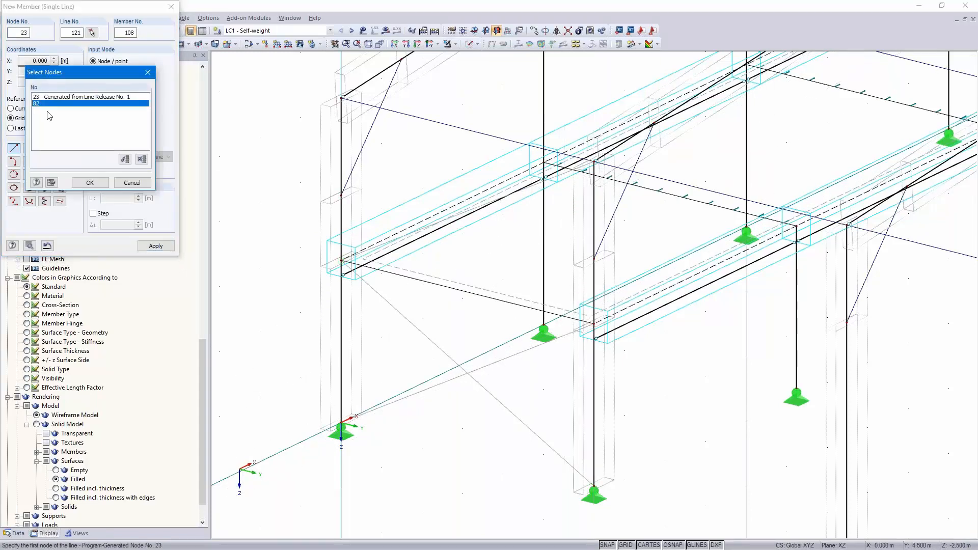
pyautogui.click(91, 183)
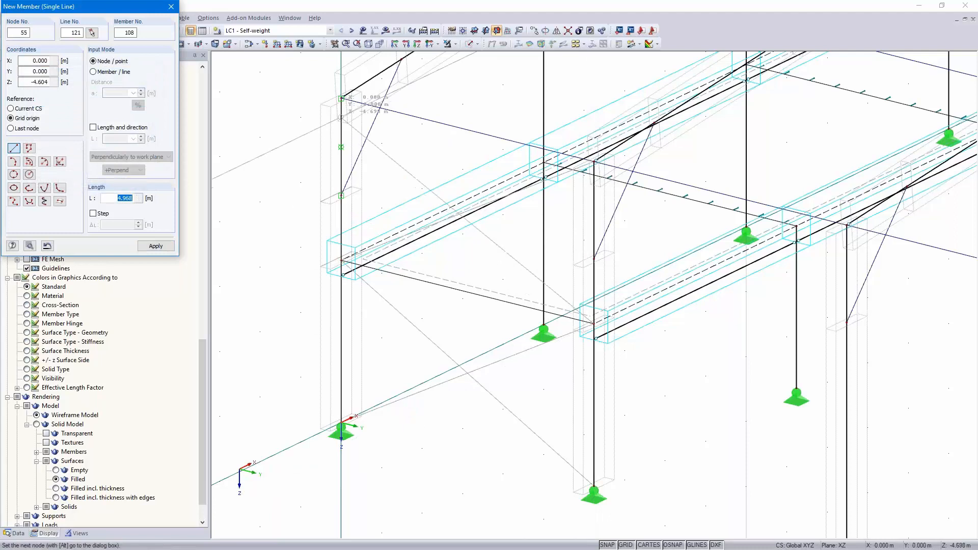
pyautogui.click(342, 95)
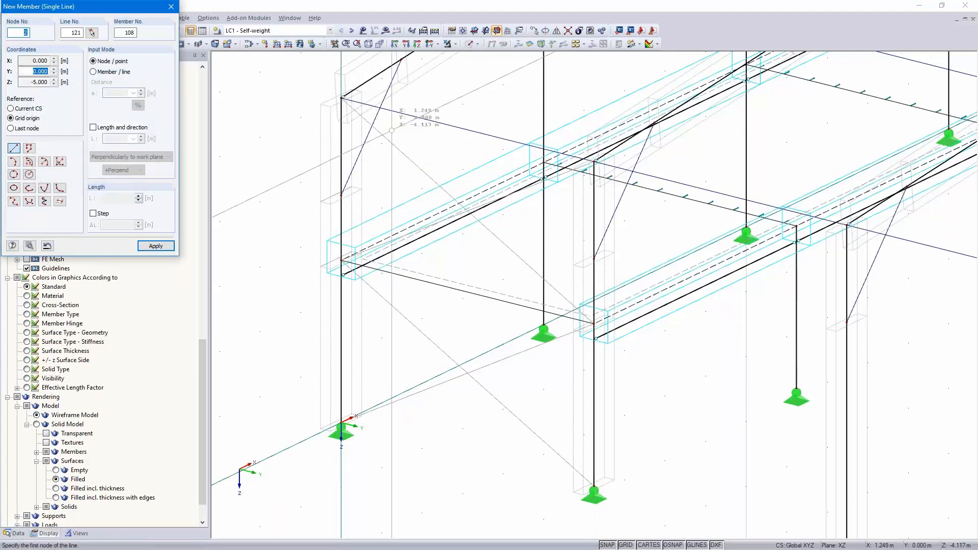
# - Draw a roof bracing diagonal from the first frame's eave node to node 15 on the second frame's rafter
pyautogui.scroll(3, 415, 312)
pyautogui.moveTo(414, 312); pyautogui.dragTo(385, 371, button='middle')
pyautogui.click(329, 323)
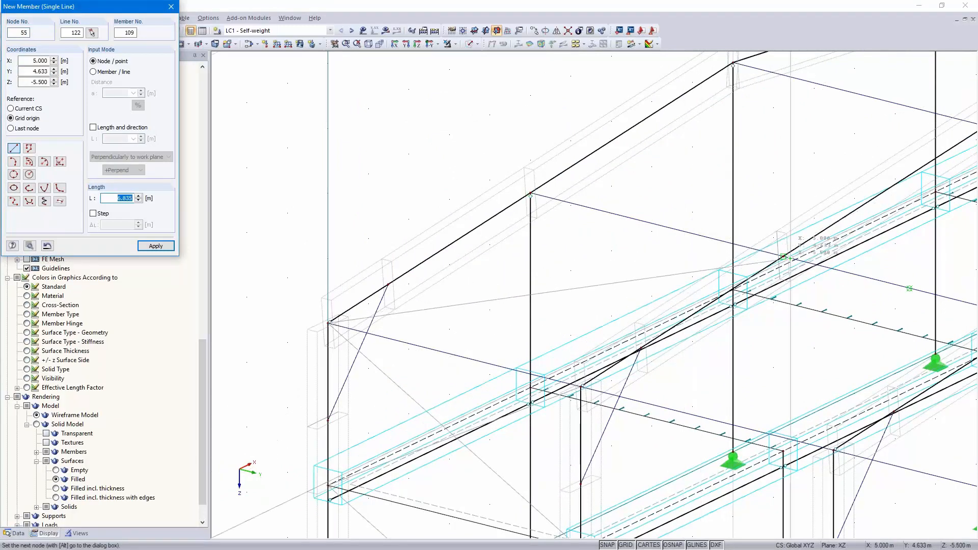
pyautogui.click(783, 256)
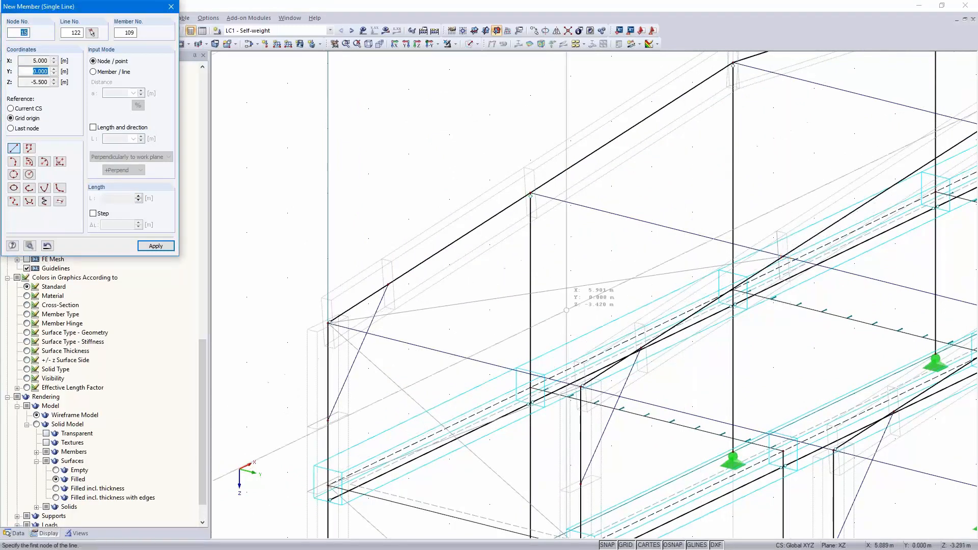
# - Draw the crossing roof diagonal from the second frame's eave node to node 4 on the first frame's rafter
pyautogui.click(581, 387)
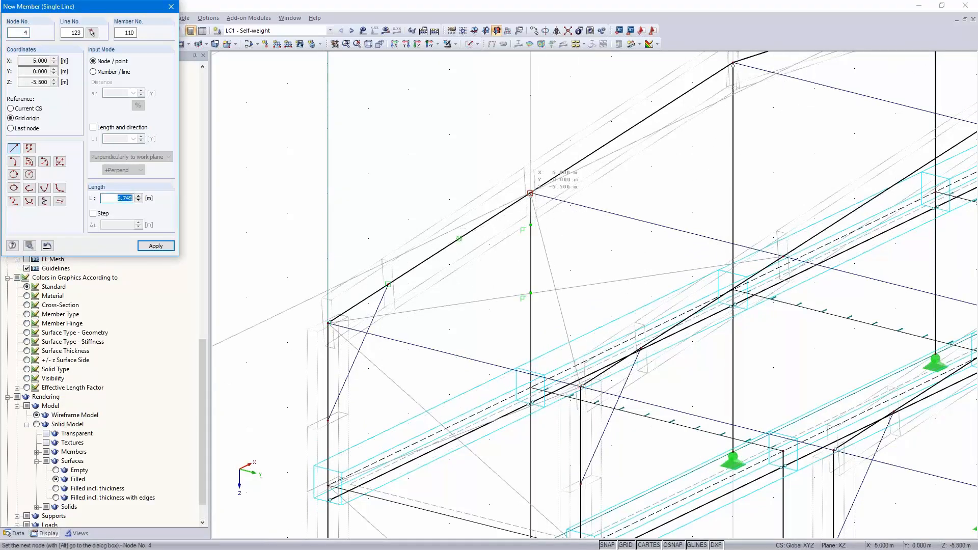
pyautogui.press('Escape')
pyautogui.press('Return')
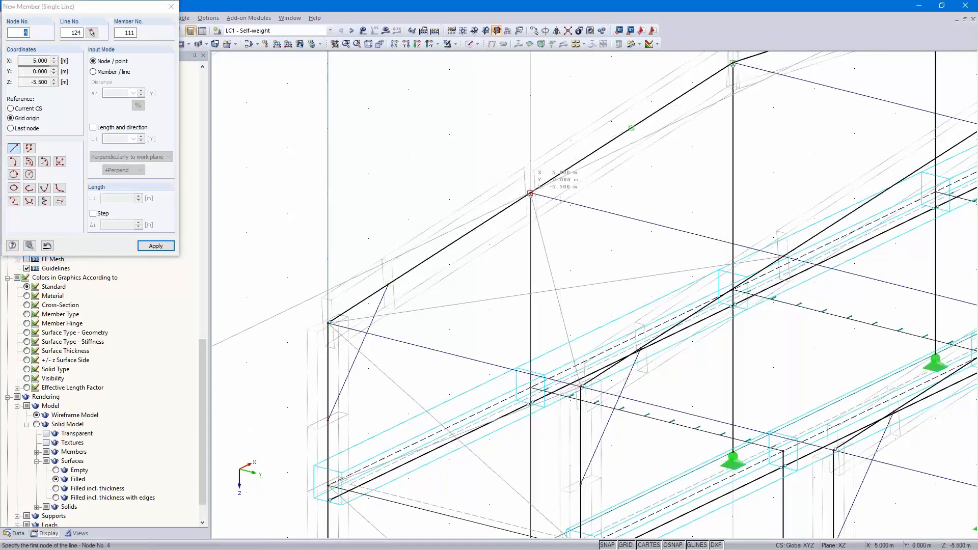
# - Draw the crossing roof diagonals from node 4 to ridge node 14 and from the second frame's mid-rafter node to ridge node 3
pyautogui.moveTo(524, 328); pyautogui.dragTo(577, 249, button='middle')
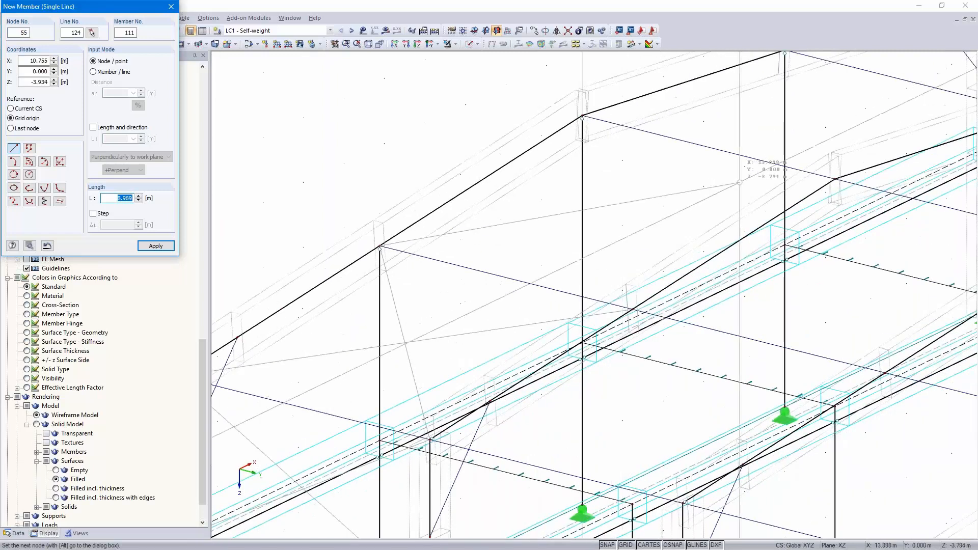
pyautogui.press('Return')
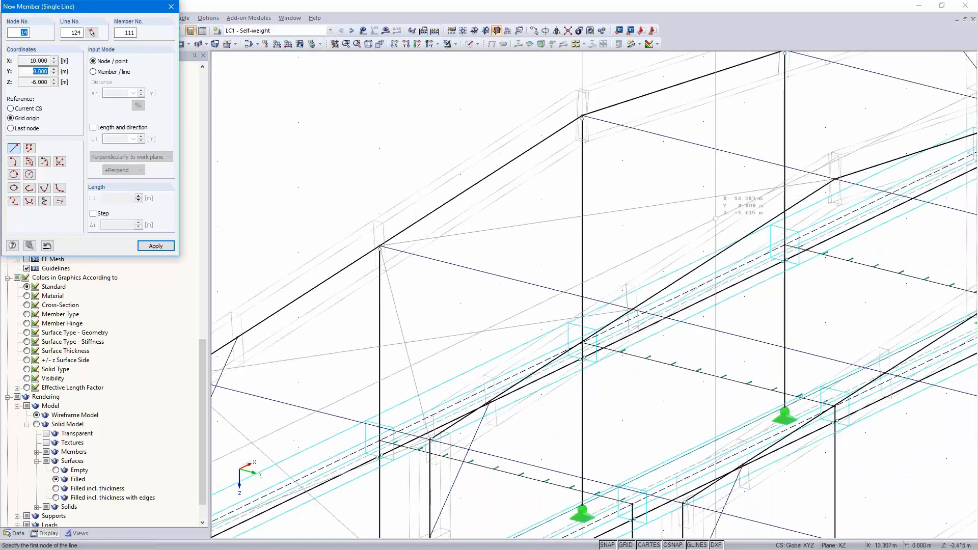
pyautogui.click(633, 309)
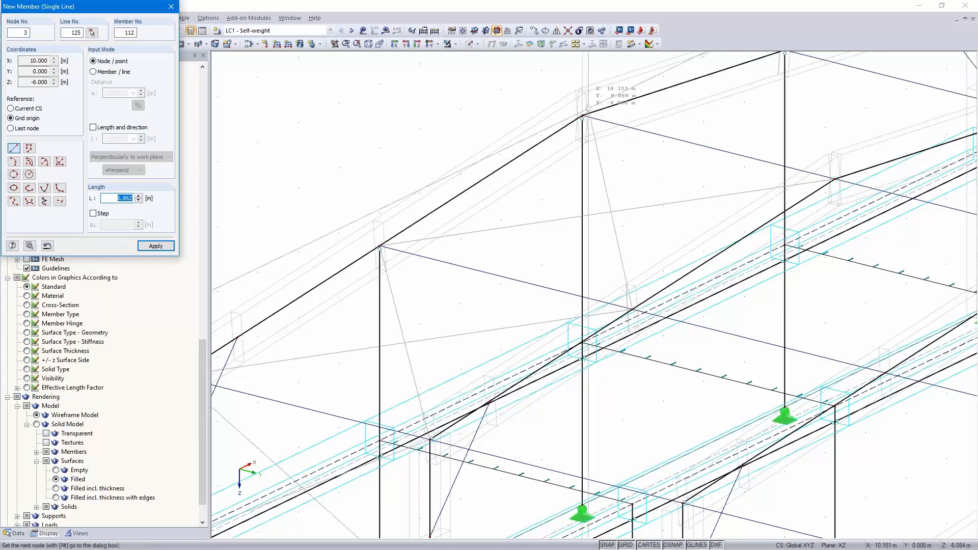
pyautogui.press('Escape')
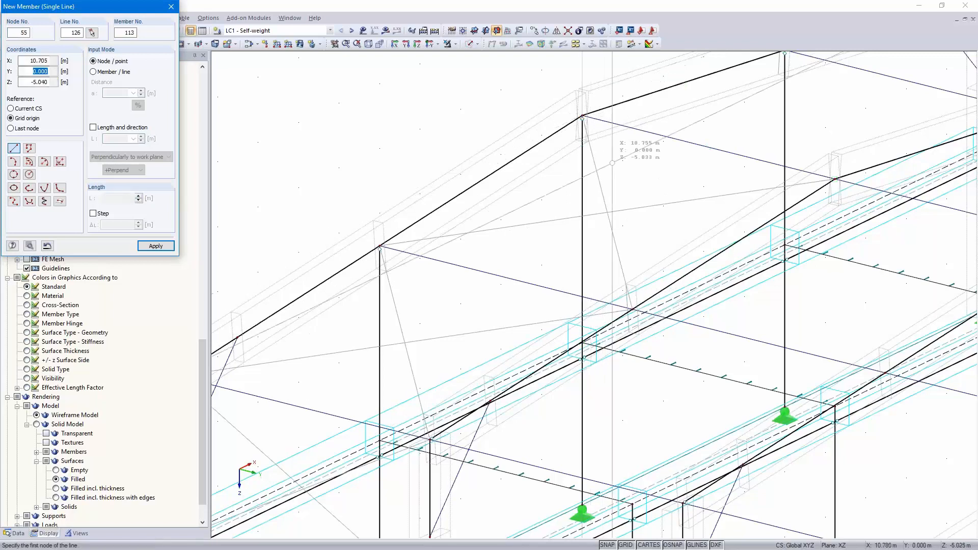
pyautogui.press('Escape')
pyautogui.scroll(-2, 610, 198)
pyautogui.scroll(-3, 610, 198)
pyautogui.moveTo(546, 294); pyautogui.dragTo(478, 278, button='middle')
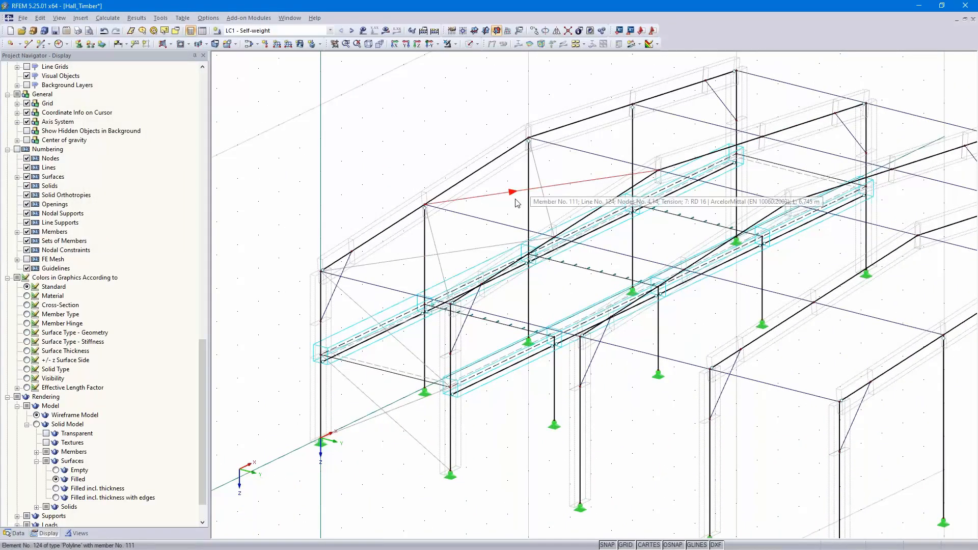
# - Show only the members with cross-section 7 - RD 16 and select all of them
pyautogui.click(79, 533)
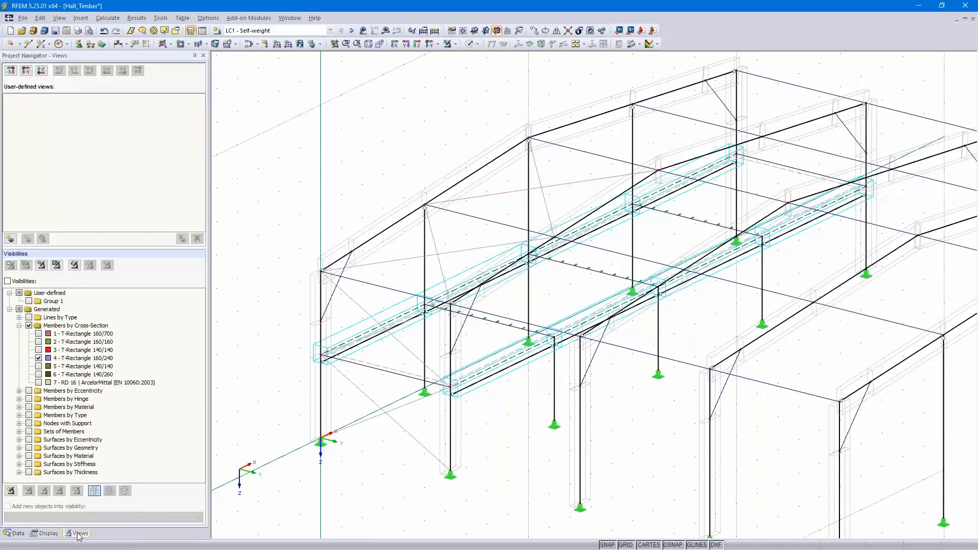
pyautogui.click(39, 383)
pyautogui.keyDown('ctrl'); pyautogui.moveTo(655, 408); pyautogui.dragTo(443, 365, button='middle'); pyautogui.keyUp('ctrl')
pyautogui.moveTo(700, 139); pyautogui.dragTo(249, 390)
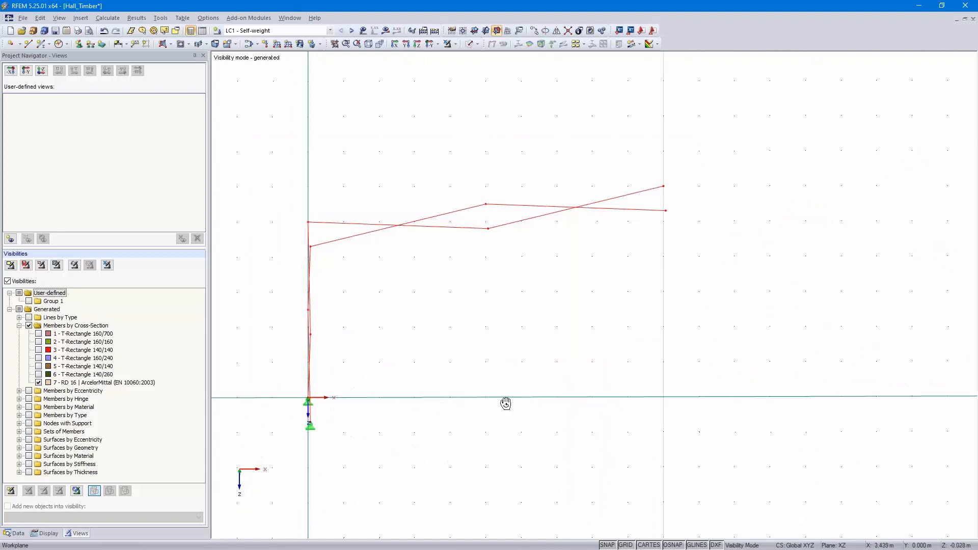
# - Mirror a copy of the selected bracing about the Y-Z plane through ridge node 14
pyautogui.keyDown('ctrl'); pyautogui.moveTo(506, 404); pyautogui.dragTo(541, 404, button='middle'); pyautogui.keyUp('ctrl')
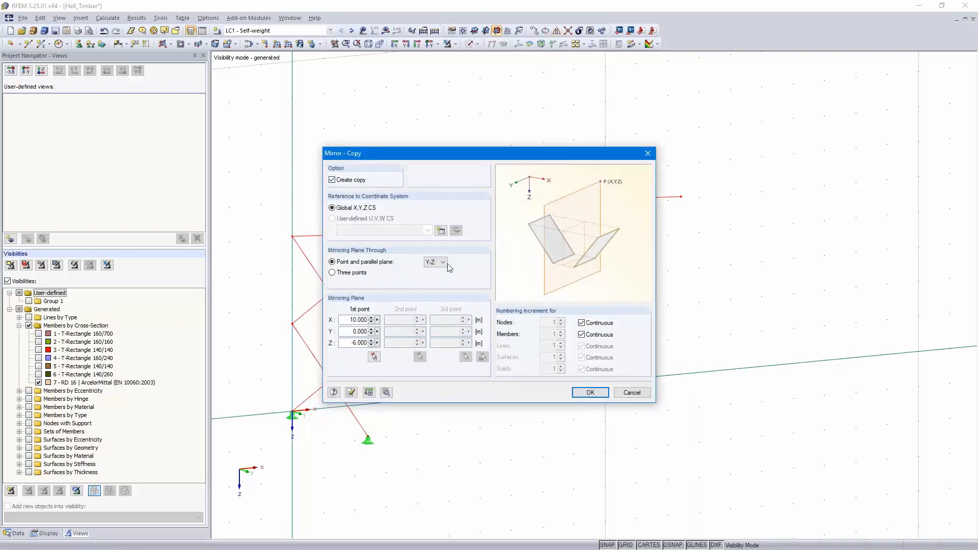
pyautogui.click(373, 358)
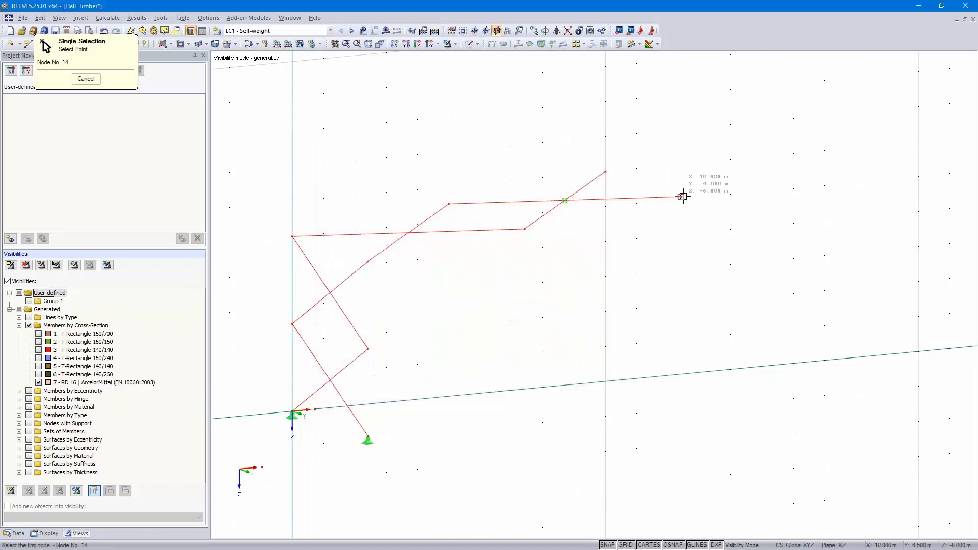
pyautogui.click(681, 196)
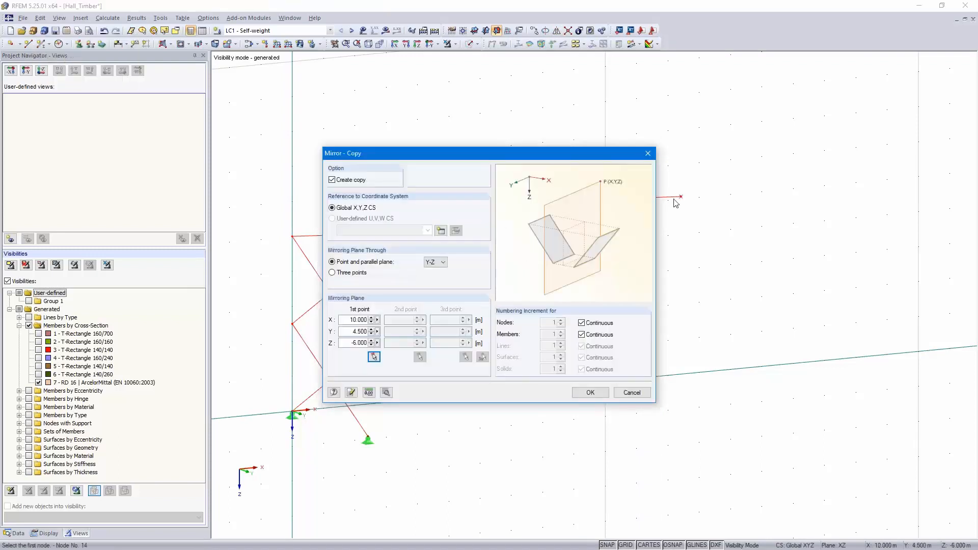
pyautogui.click(590, 393)
pyautogui.scroll(-3, 681, 377)
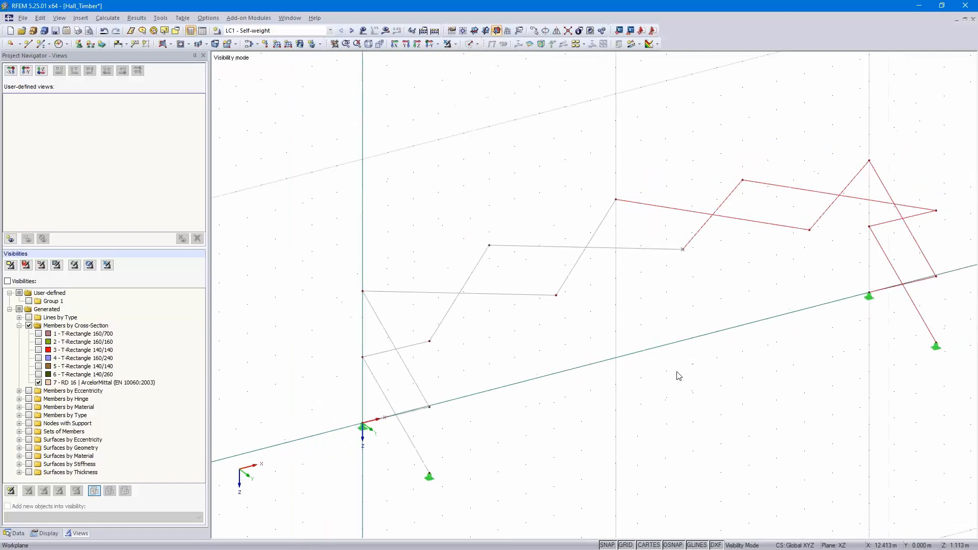
# - Leave visibility mode so the complete hall model is displayed
pyautogui.click(456, 45)
pyautogui.click(467, 134)
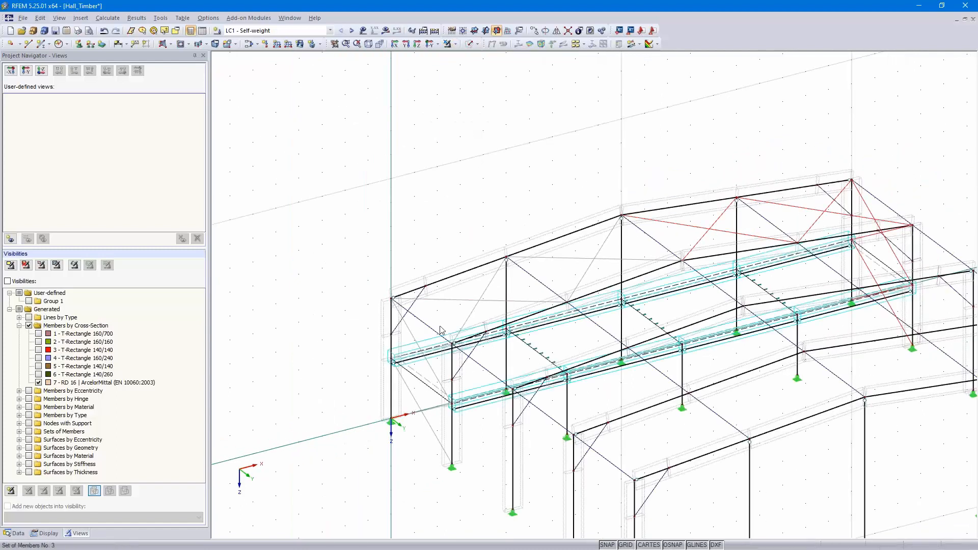
pyautogui.scroll(-3, 390, 246)
pyautogui.moveTo(391, 247); pyautogui.dragTo(381, 310, button='middle')
pyautogui.scroll(2, 390, 274)
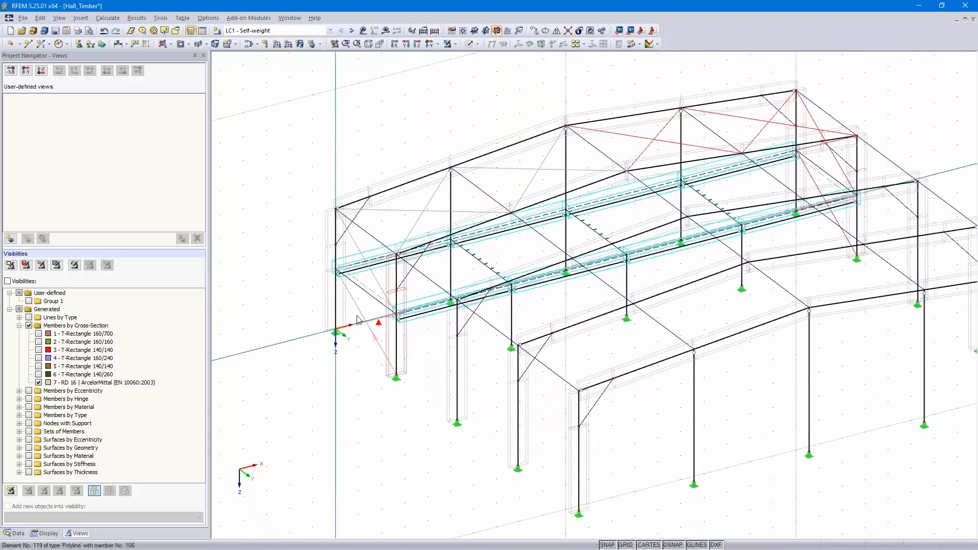
pyautogui.scroll(-1, 375, 316)
pyautogui.moveTo(369, 312); pyautogui.dragTo(306, 292, button='middle')
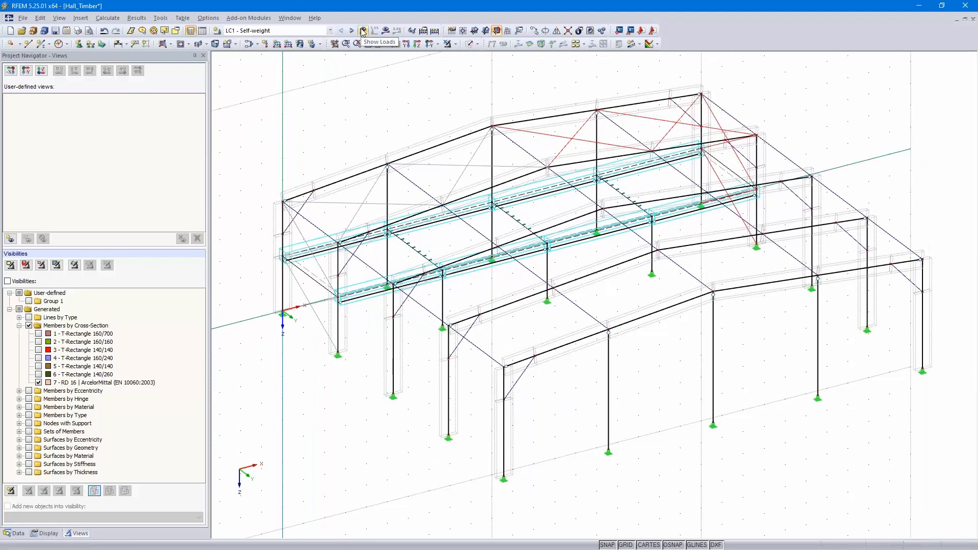
# - Calculate load case LC1 and display its global deformations
pyautogui.click(386, 31)
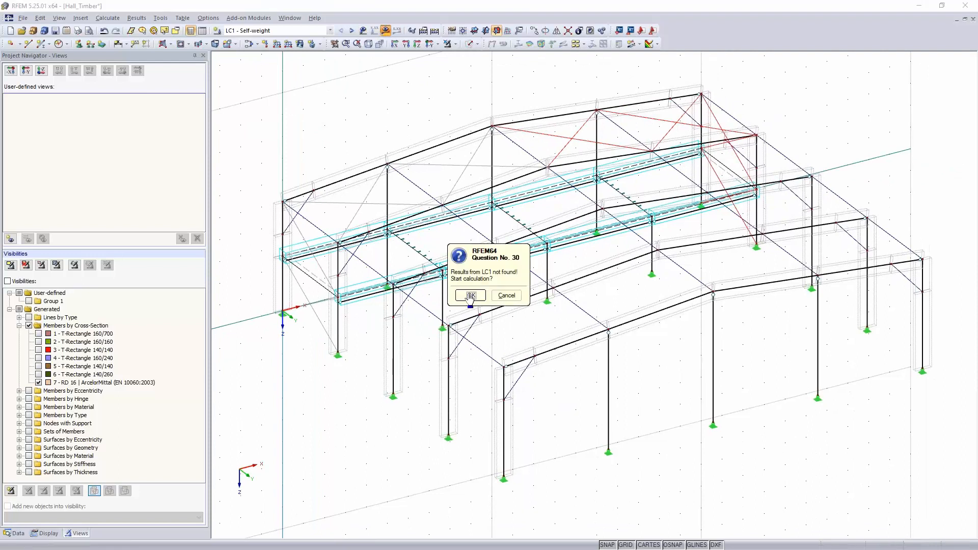
pyautogui.click(470, 295)
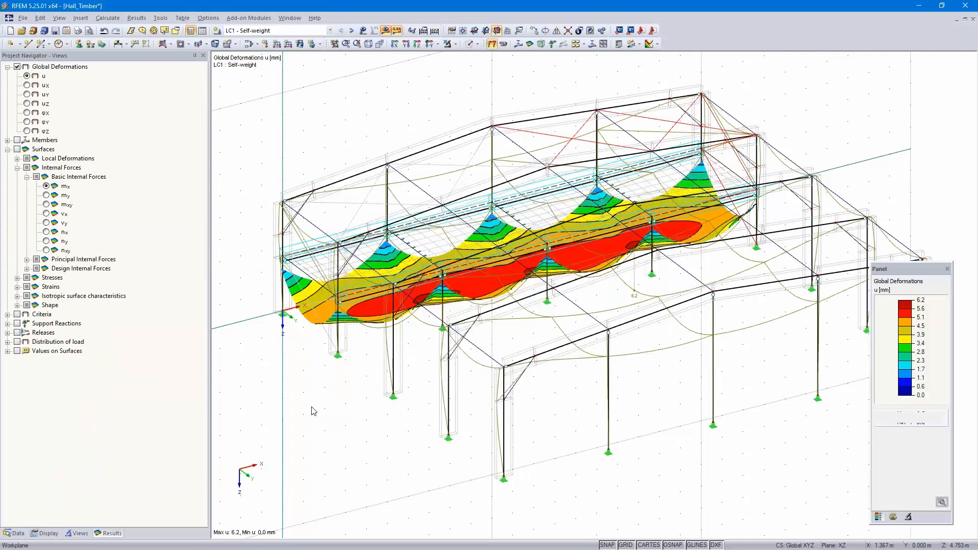
pyautogui.keyDown('ctrl'); pyautogui.moveTo(313, 410); pyautogui.dragTo(595, 366, button='middle'); pyautogui.keyUp('ctrl')
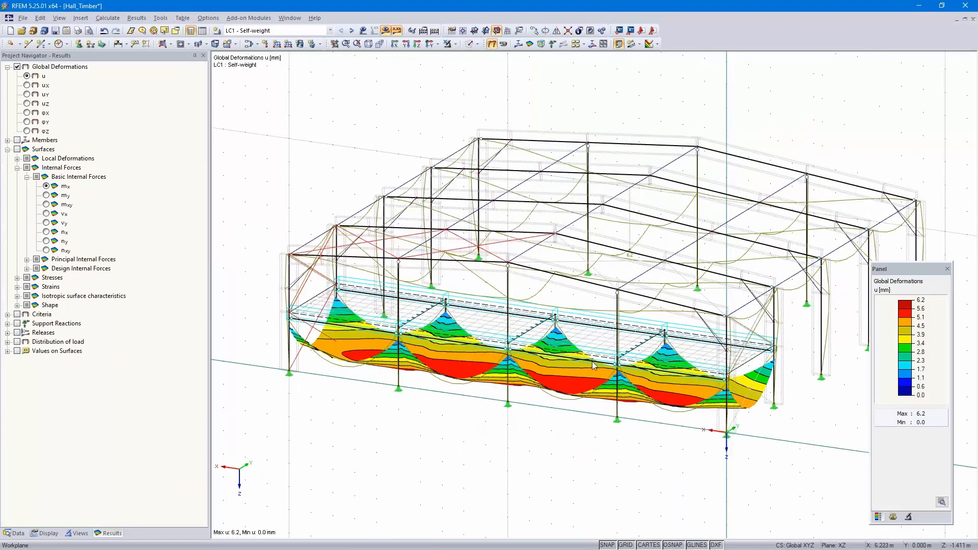
# - Check the properties of floor beam member 99 and examine the slab's deformations between the columns
pyautogui.moveTo(597, 364)
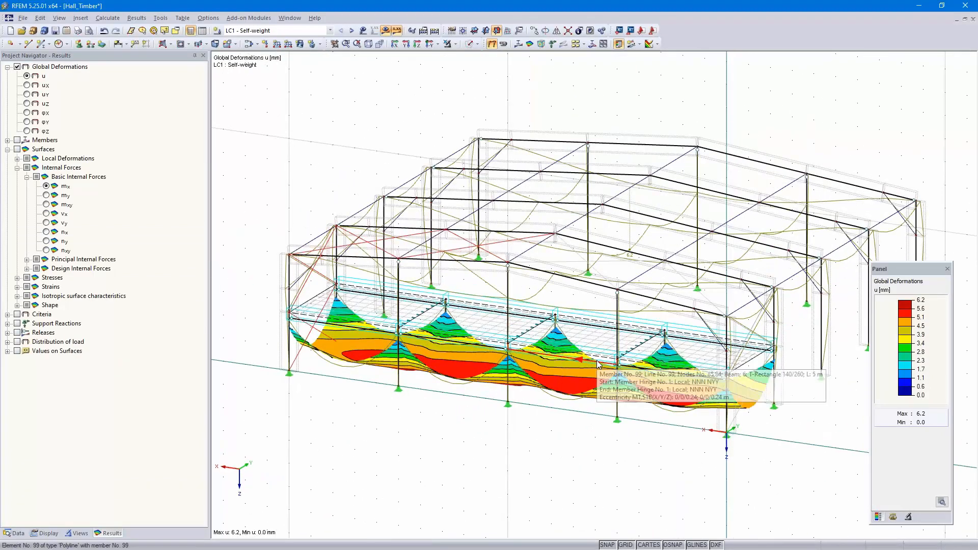
pyautogui.doubleClick(597, 361)
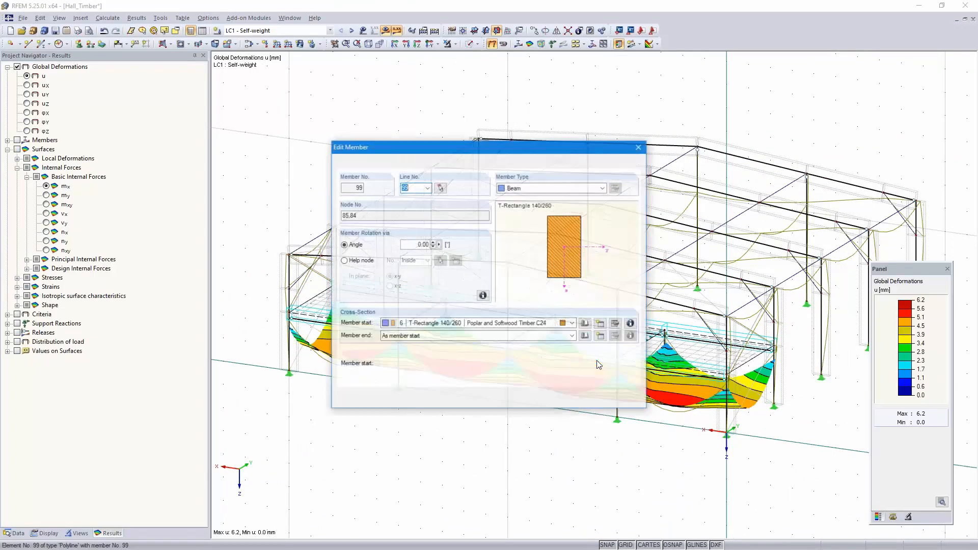
pyautogui.click(624, 400)
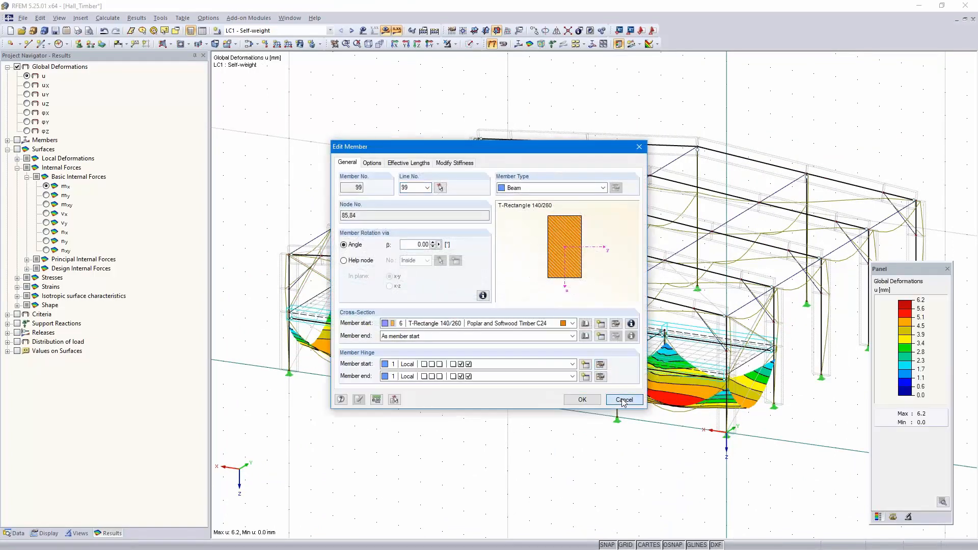
pyautogui.scroll(1, 451, 411)
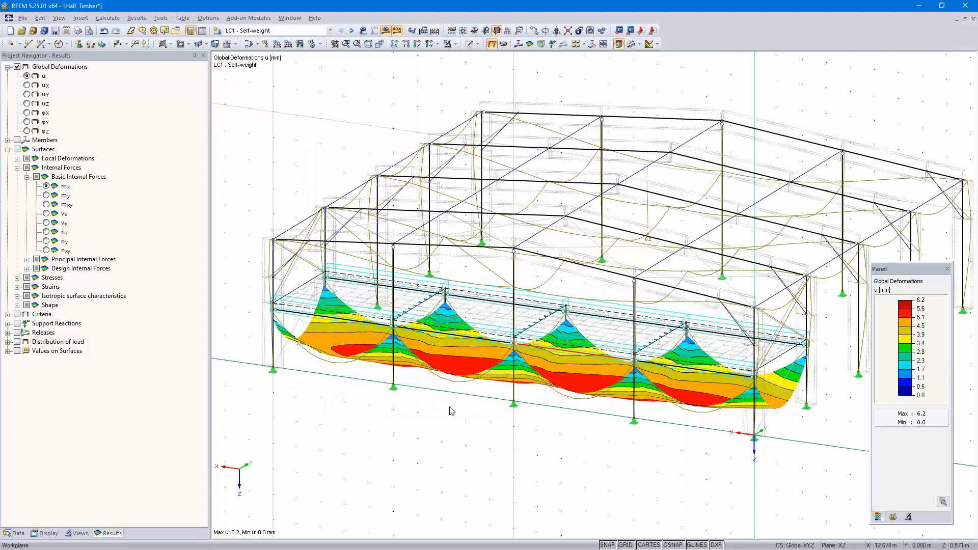
pyautogui.scroll(5, 484, 380)
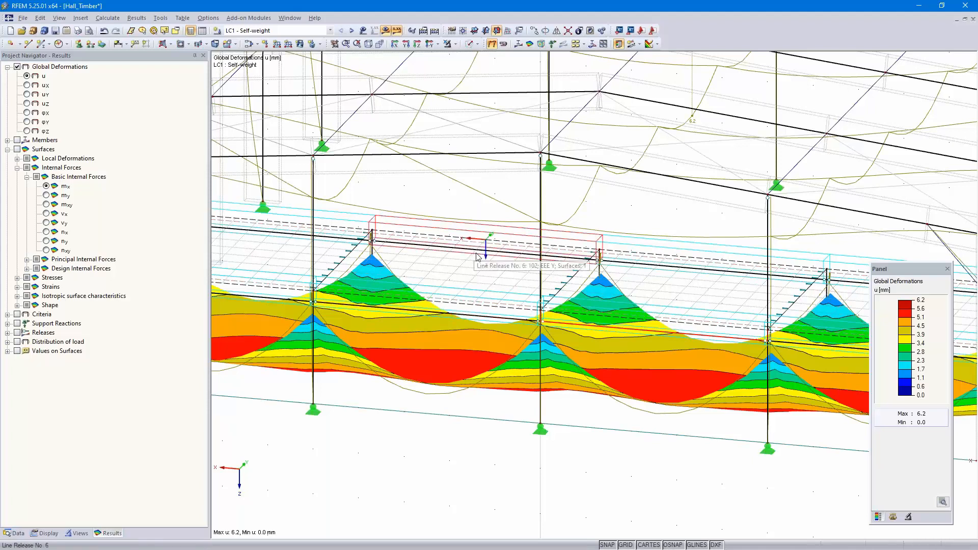
pyautogui.scroll(-4, 641, 301)
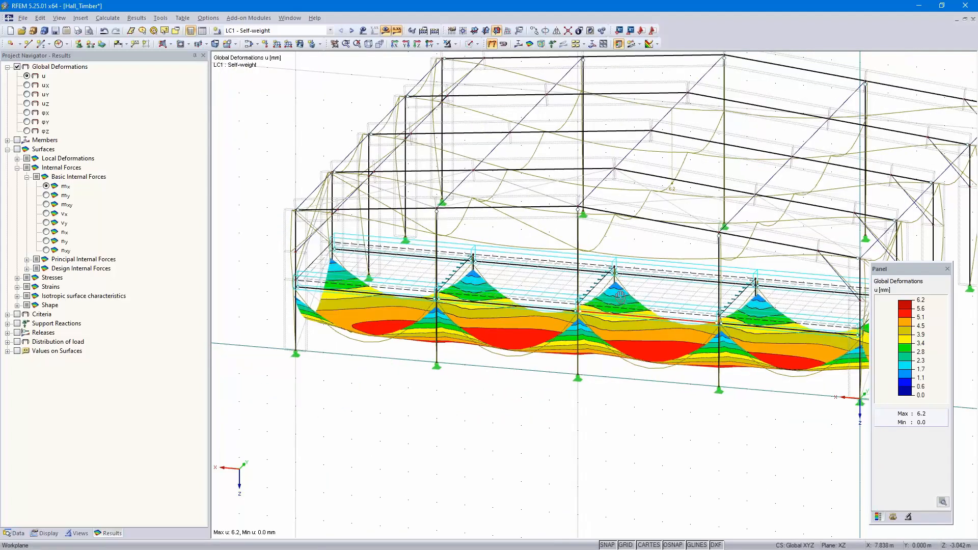
pyautogui.moveTo(620, 298); pyautogui.dragTo(573, 297, button='middle')
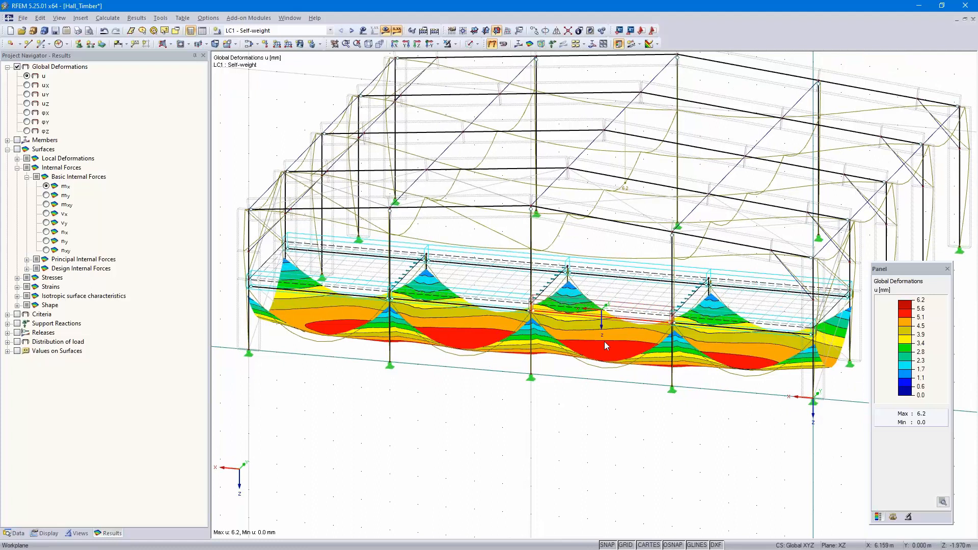
pyautogui.scroll(2, 631, 298)
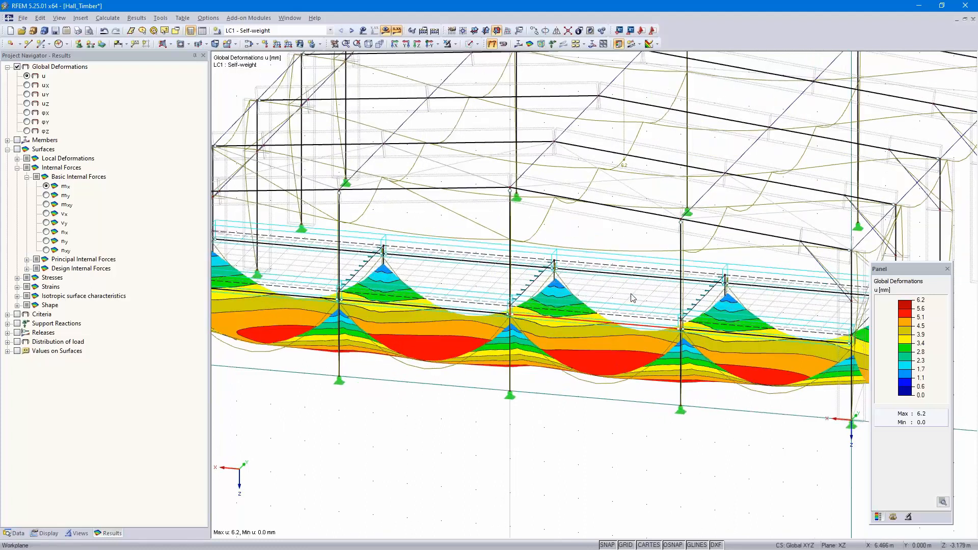
pyautogui.scroll(3, 632, 298)
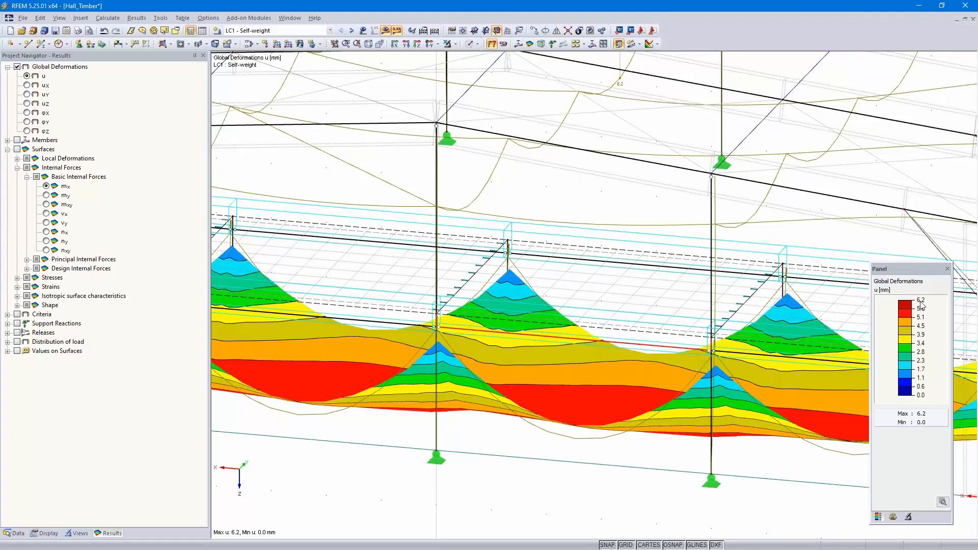
# - Rotate the input axes of laminate floor surface 1 by 90°, accepting the deletion of the existing results
pyautogui.doubleClick(677, 264)
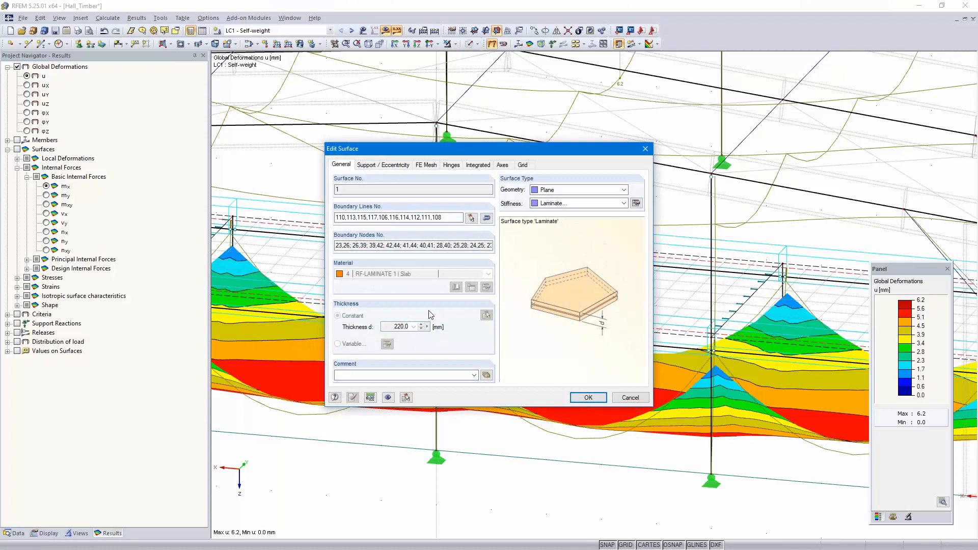
pyautogui.click(504, 166)
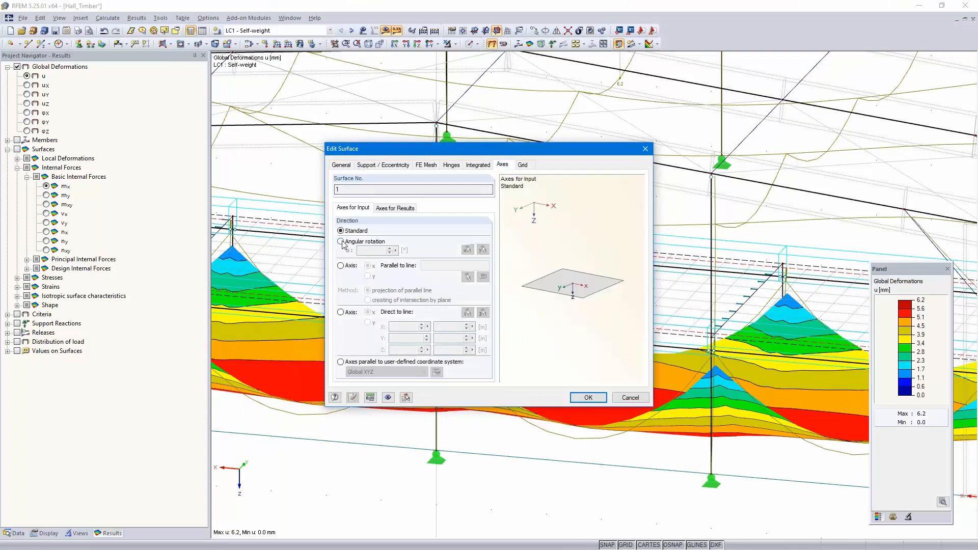
pyautogui.click(341, 242)
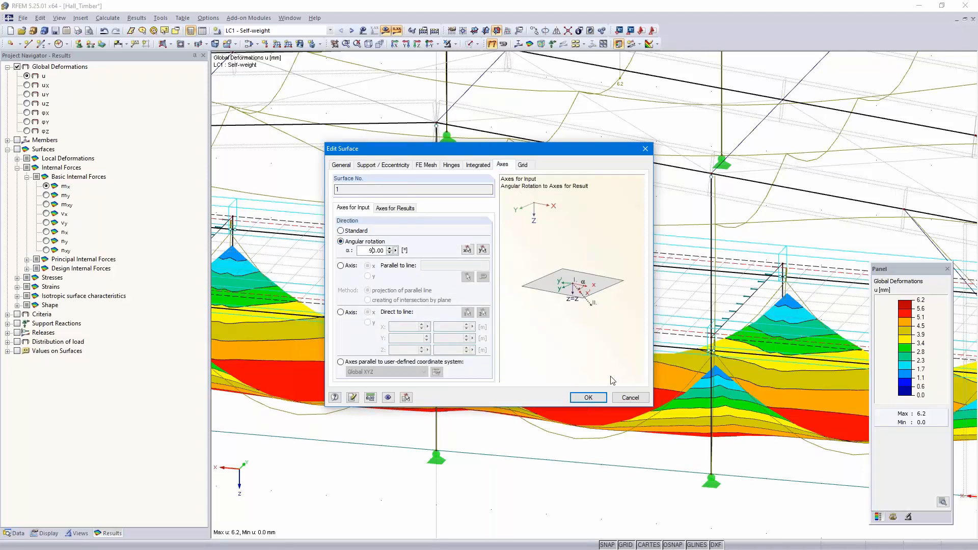
pyautogui.click(589, 397)
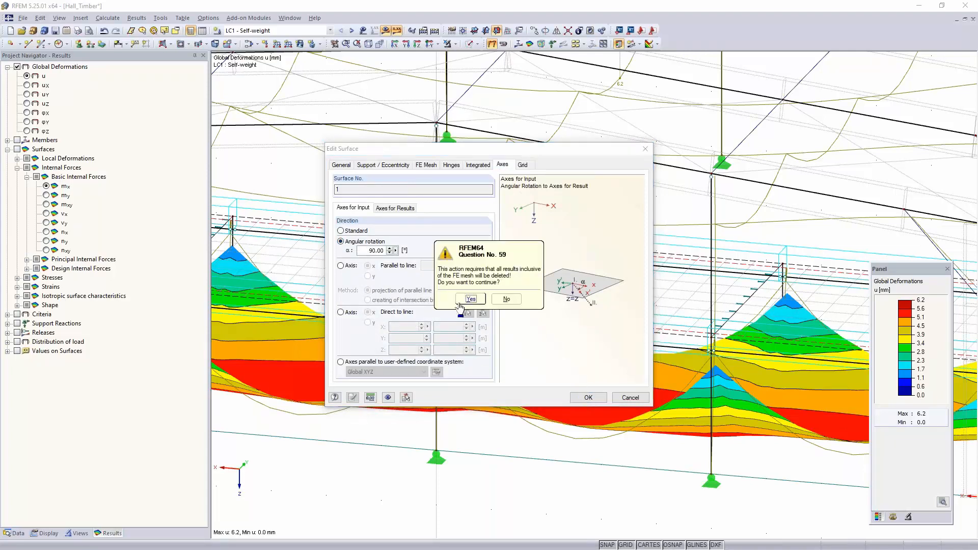
pyautogui.click(470, 300)
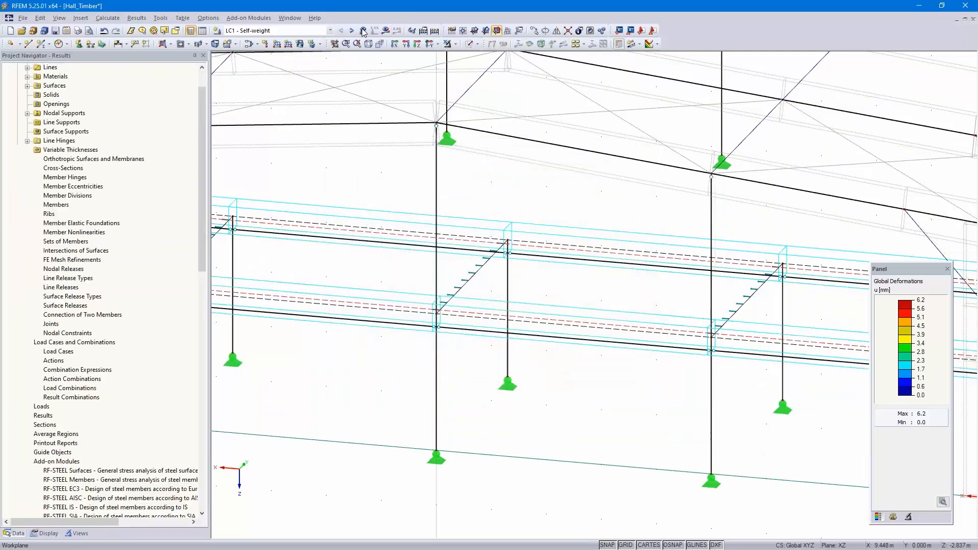
# - Recalculate load case LC1 with the rotated slab axes and display the deformations
pyautogui.click(387, 31)
pyautogui.click(470, 295)
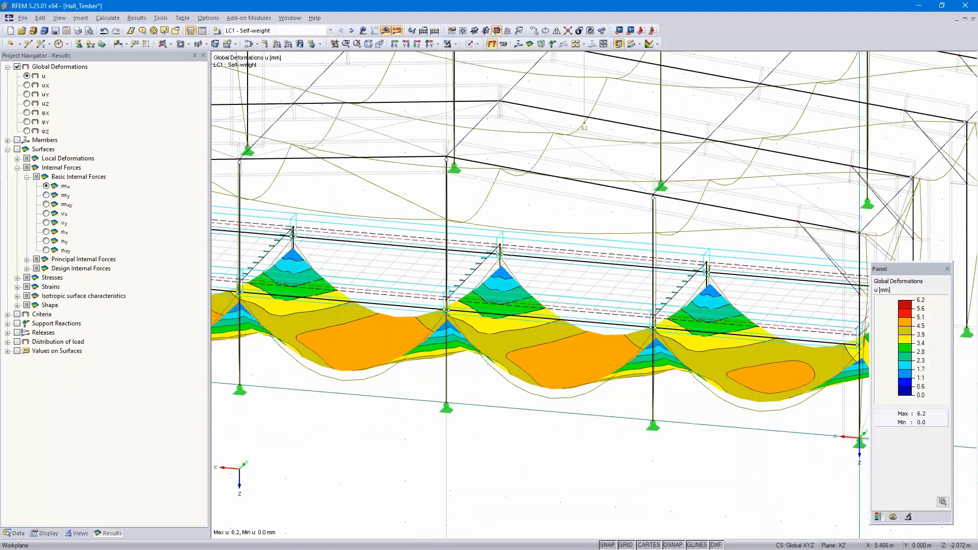
pyautogui.scroll(-5, 634, 334)
# - Select the floor slab with its supporting beams and show only these objects in visibility mode
pyautogui.keyDown('ctrl'); pyautogui.moveTo(601, 363); pyautogui.dragTo(575, 370, button='middle'); pyautogui.keyUp('ctrl')
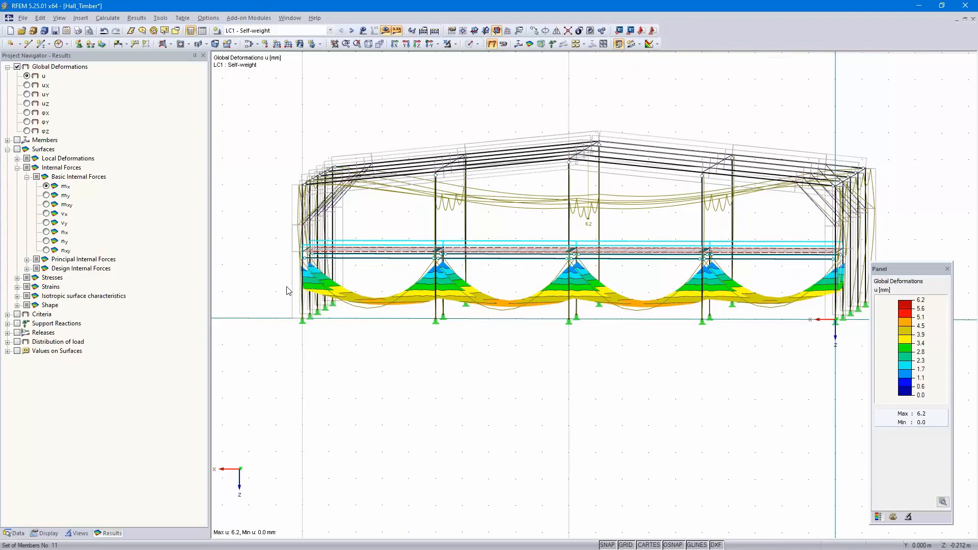
pyautogui.moveTo(258, 266); pyautogui.dragTo(888, 236)
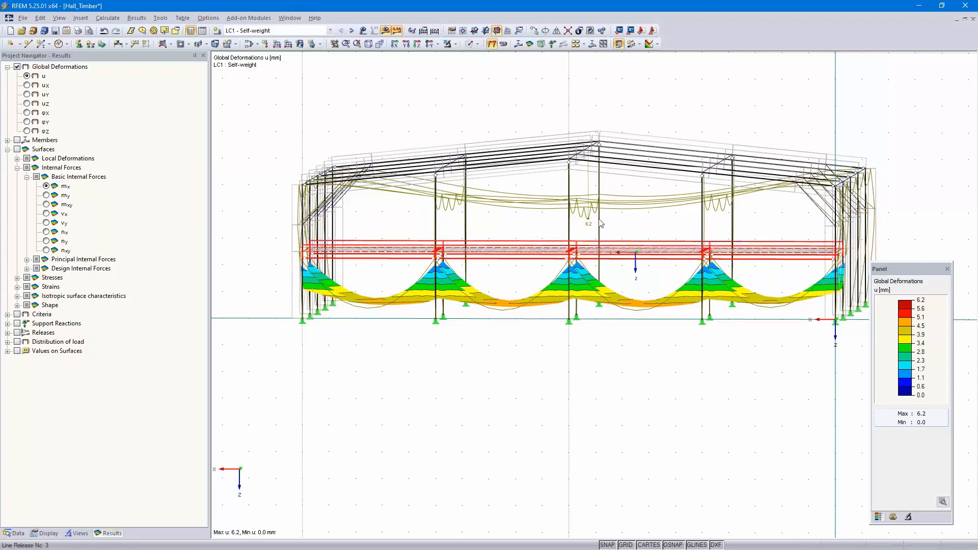
pyautogui.click(455, 44)
pyautogui.click(461, 56)
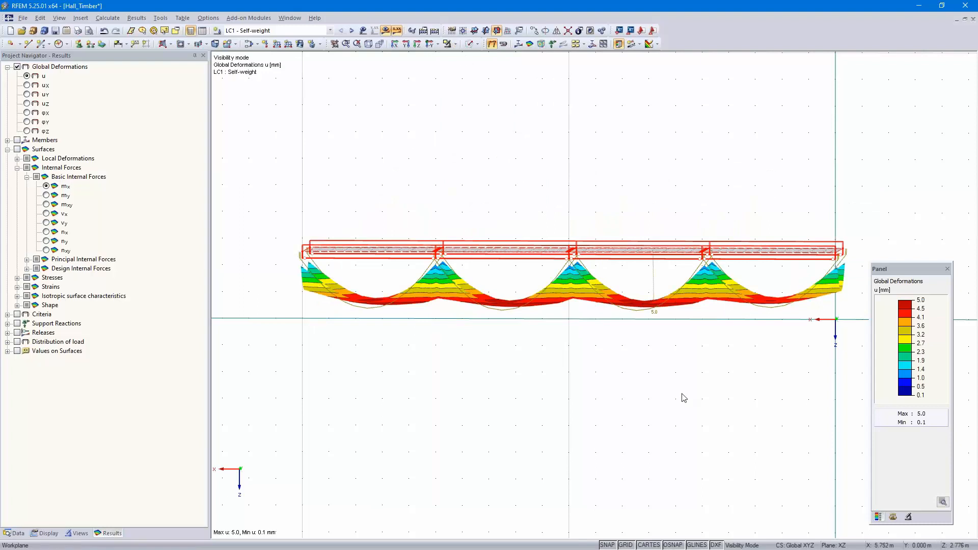
# - Undo the axis rotation of the laminate floor slab, accepting the deletion of results, and recalculate load case LC1
pyautogui.keyDown('ctrl'); pyautogui.moveTo(643, 414); pyautogui.dragTo(607, 456, button='middle'); pyautogui.keyUp('ctrl')
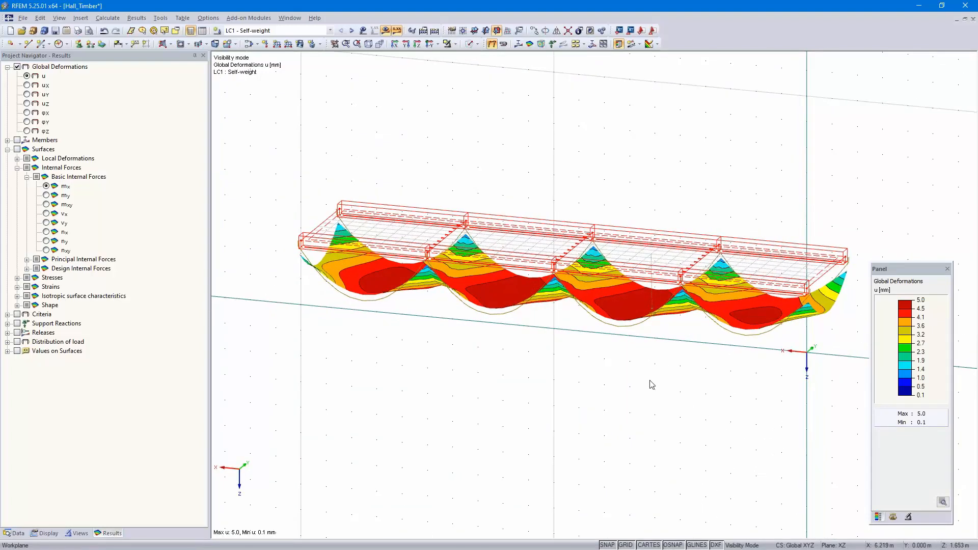
pyautogui.scroll(2, 650, 382)
pyautogui.scroll(1, 647, 403)
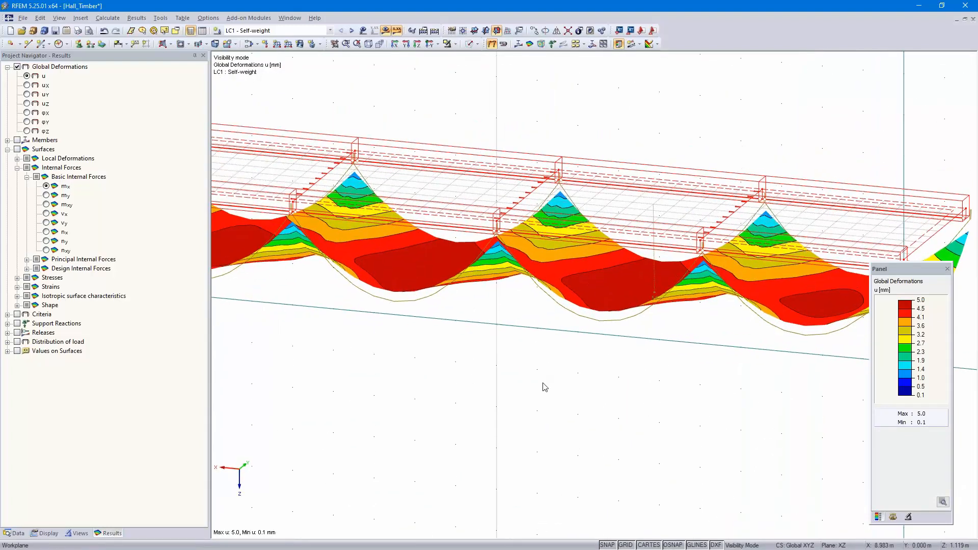
pyautogui.keyDown('ctrl'); pyautogui.moveTo(601, 351); pyautogui.dragTo(612, 326, button='middle'); pyautogui.keyUp('ctrl')
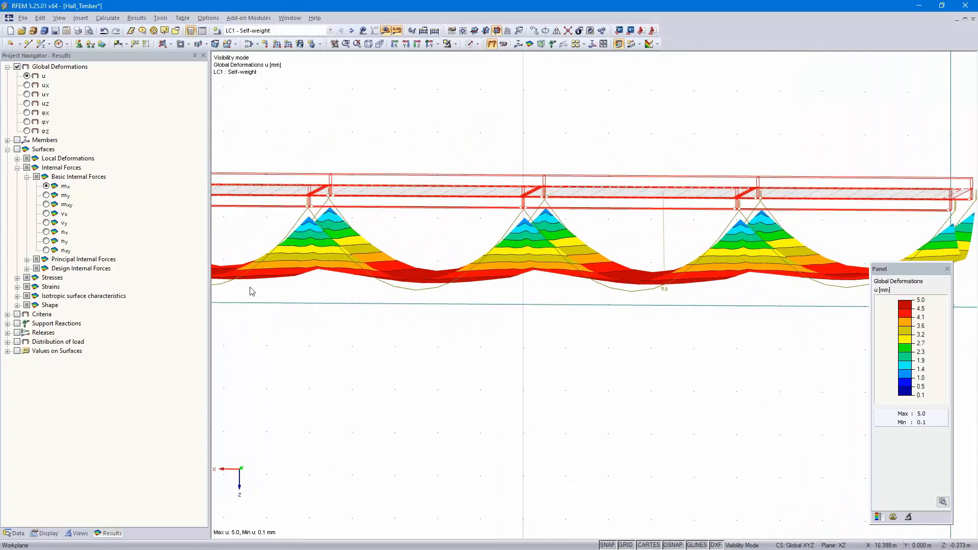
pyautogui.click(104, 31)
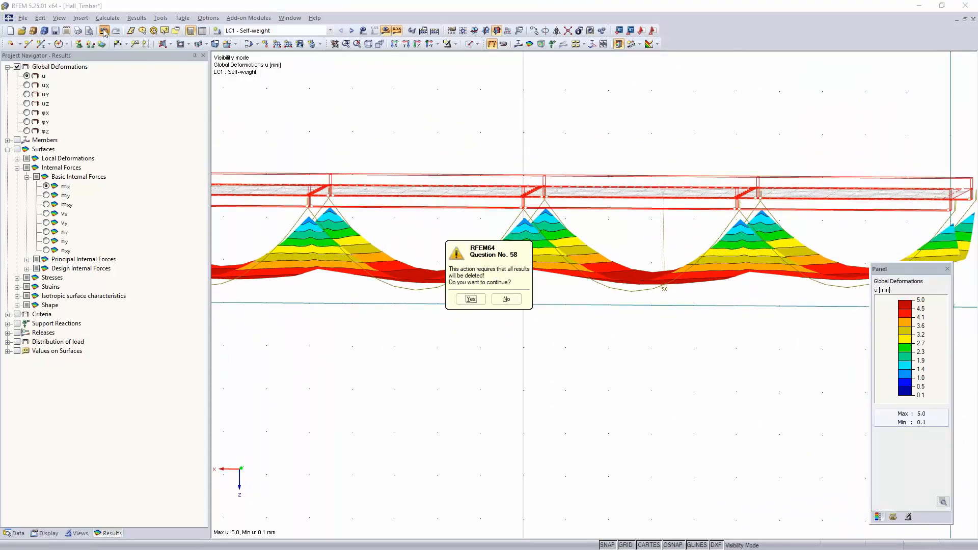
pyautogui.click(470, 299)
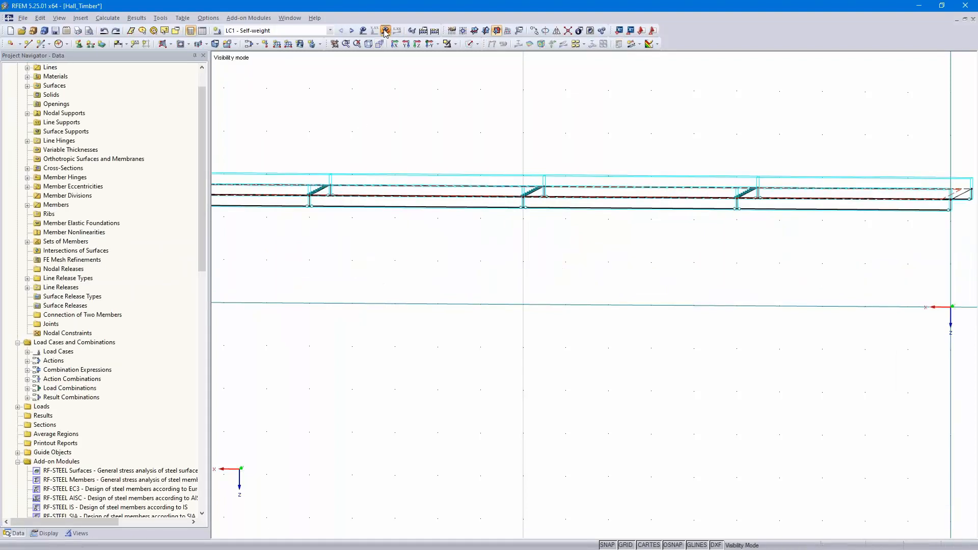
pyautogui.click(385, 31)
pyautogui.click(477, 297)
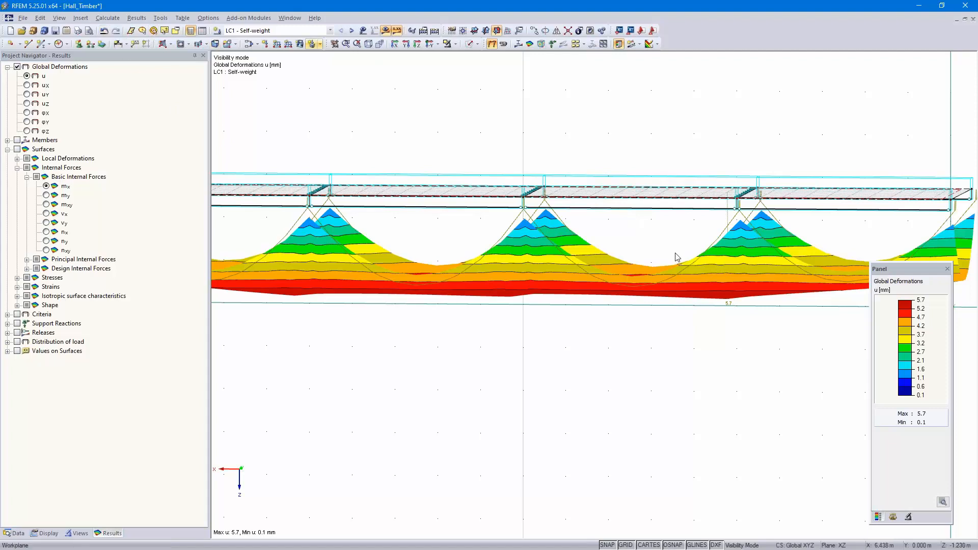
# - Examine the slab's deformations, then set surface 1's input axes to an angular rotation of 90° again, accepting the deletion of results
pyautogui.keyDown('ctrl'); pyautogui.moveTo(649, 398); pyautogui.dragTo(565, 413, button='middle'); pyautogui.keyUp('ctrl')
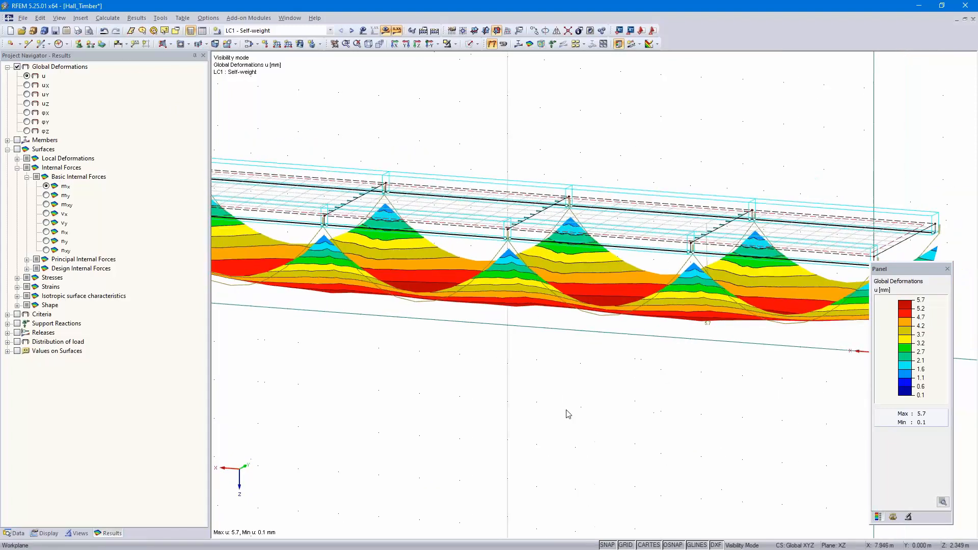
pyautogui.scroll(5, 481, 214)
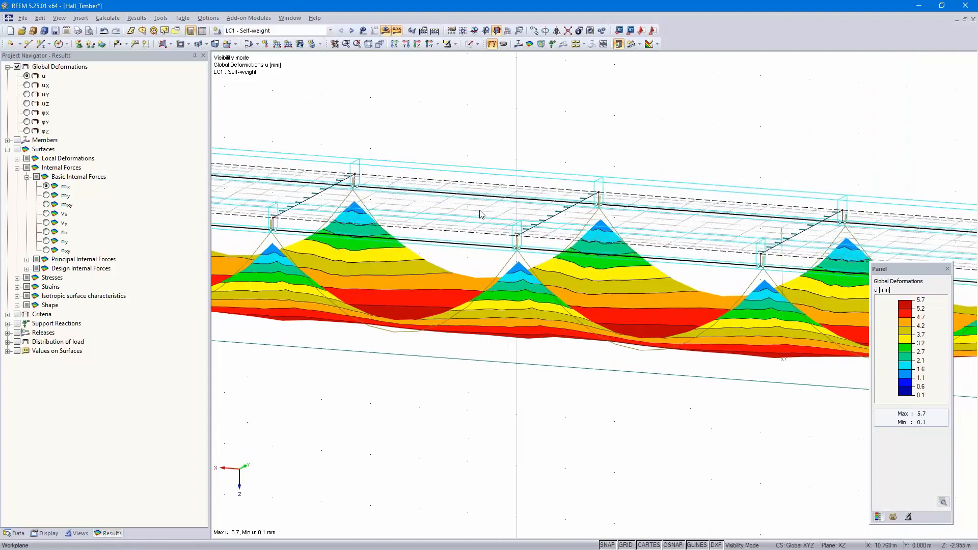
pyautogui.scroll(1, 481, 214)
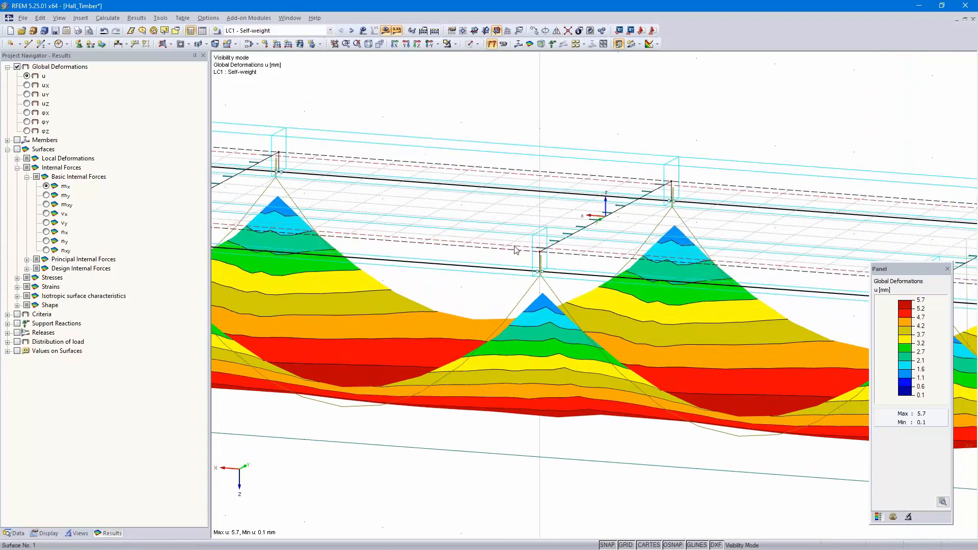
pyautogui.doubleClick(515, 250)
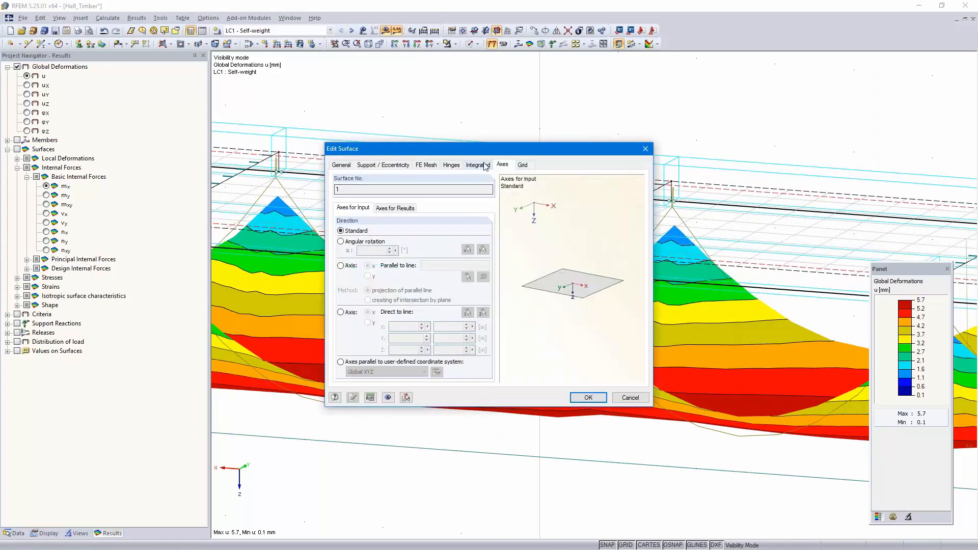
pyautogui.click(363, 250)
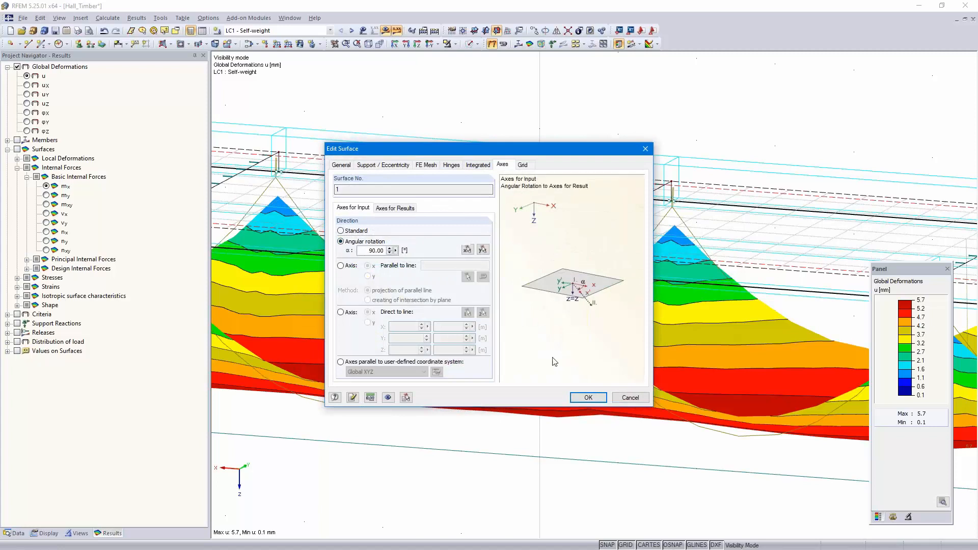
pyautogui.click(588, 398)
pyautogui.click(470, 299)
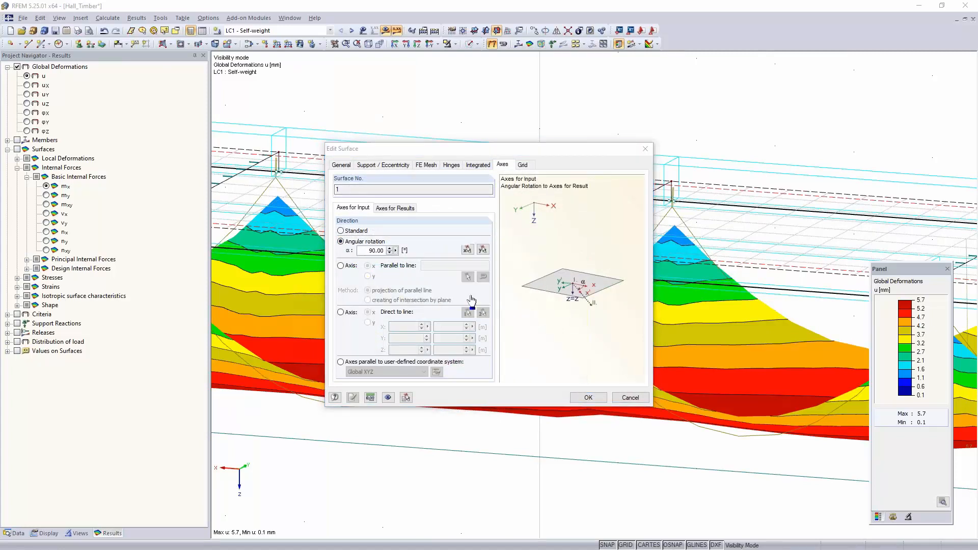
# - Recalculate load case LC1 with the restored 90° slab axes and view the deformations between the columns
pyautogui.click(339, 32)
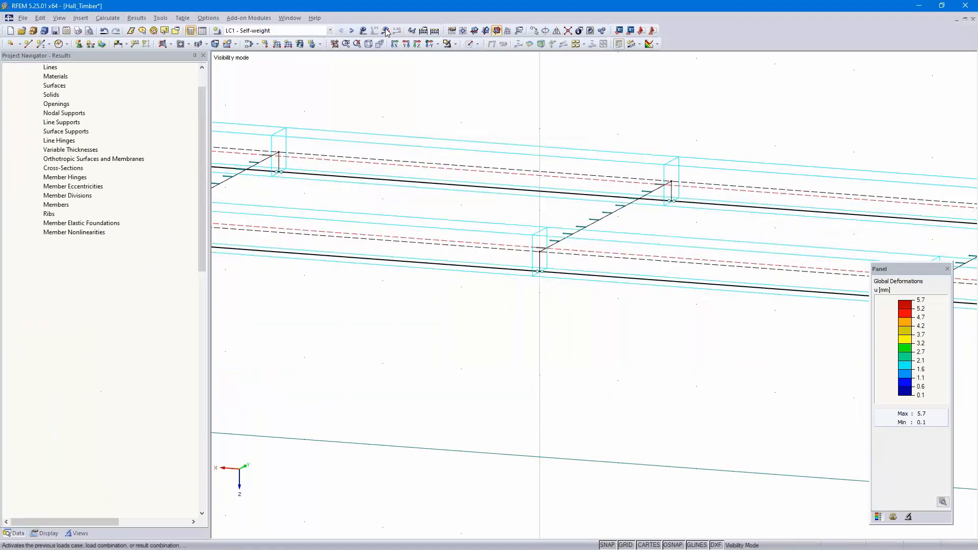
pyautogui.click(472, 296)
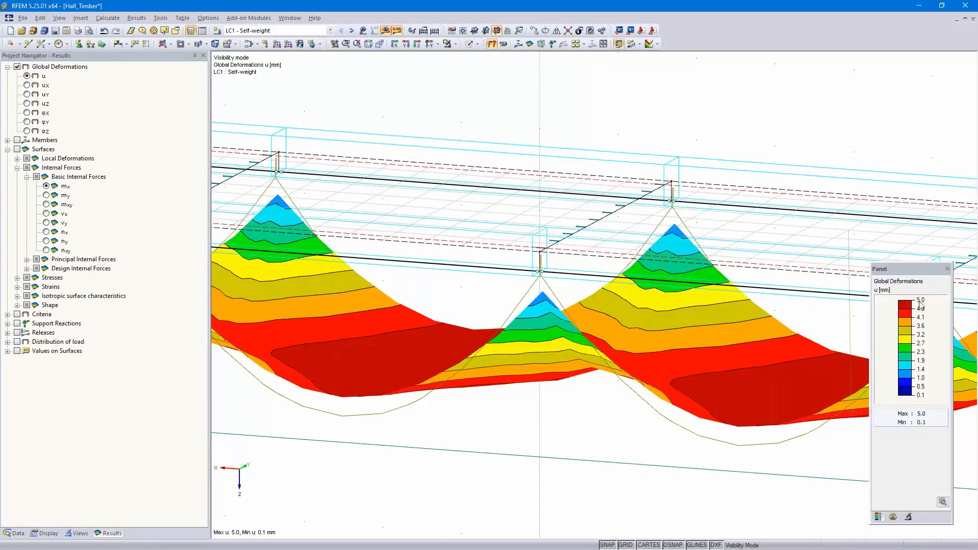
pyautogui.scroll(-4, 624, 318)
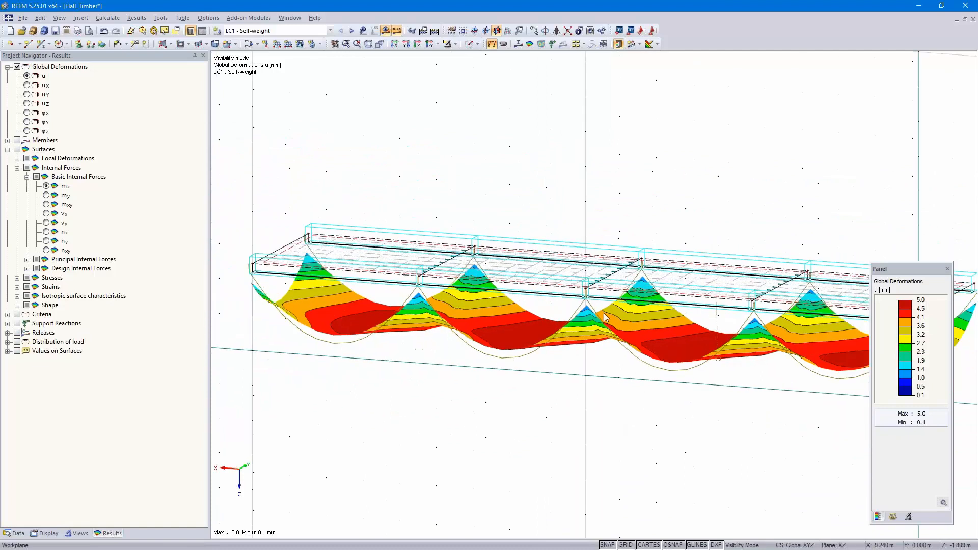
# - Exit visibility mode to bring back the whole hall and switch off the results display
pyautogui.click(477, 45)
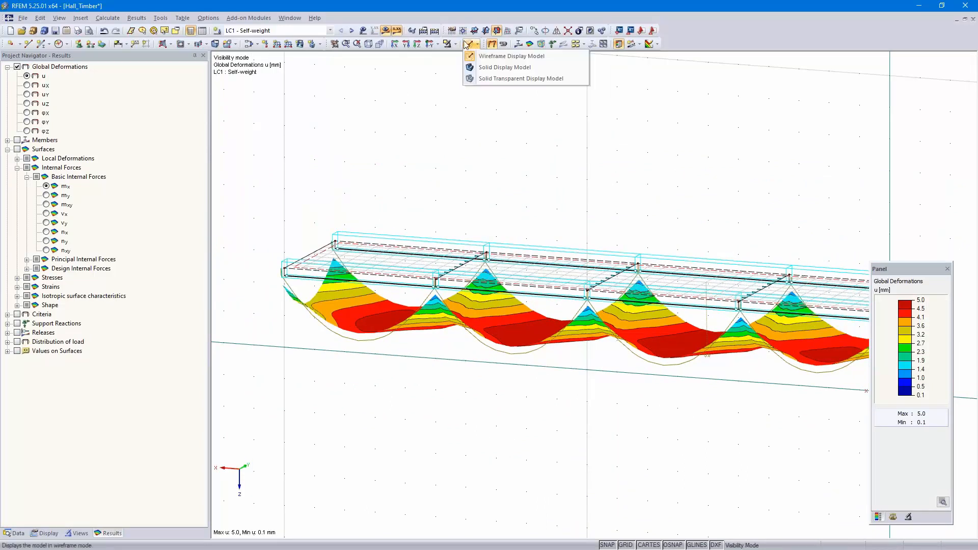
pyautogui.click(455, 44)
pyautogui.click(474, 131)
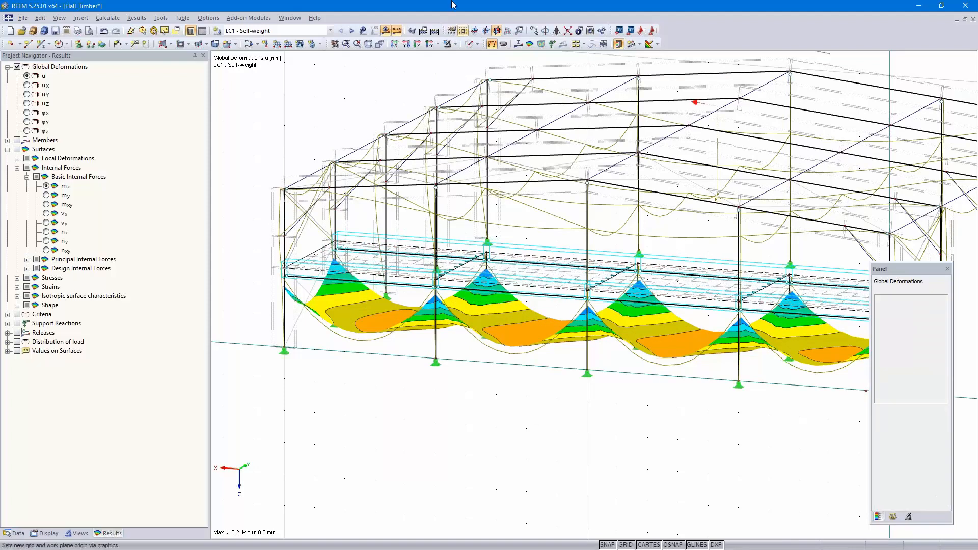
pyautogui.click(447, 44)
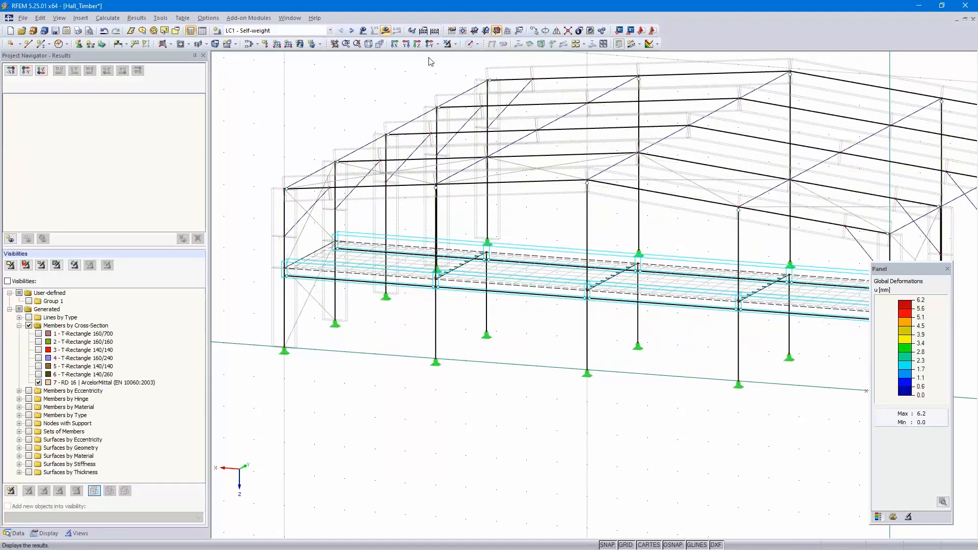
# - Show the hall with the Solid Display Model and inspect it from the opposite gable end
pyautogui.click(476, 44)
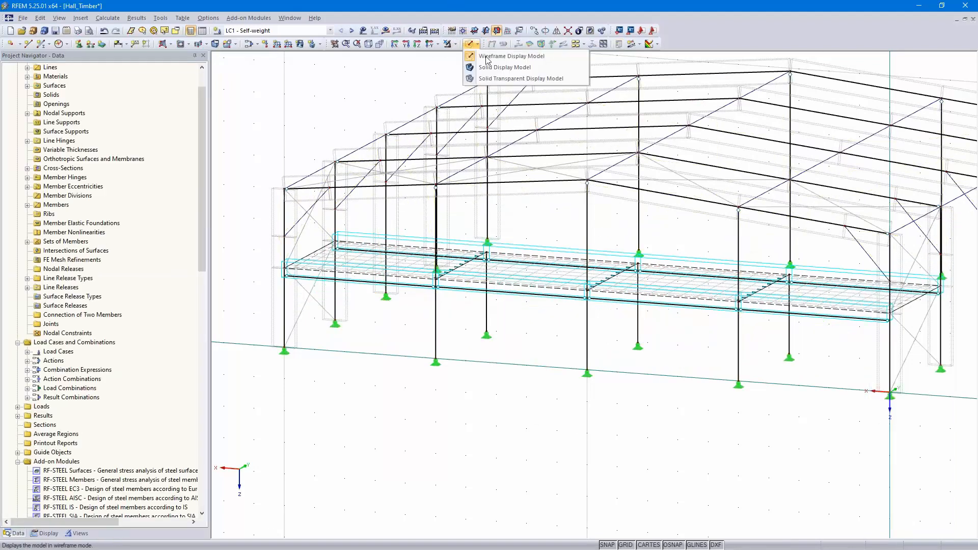
pyautogui.click(514, 68)
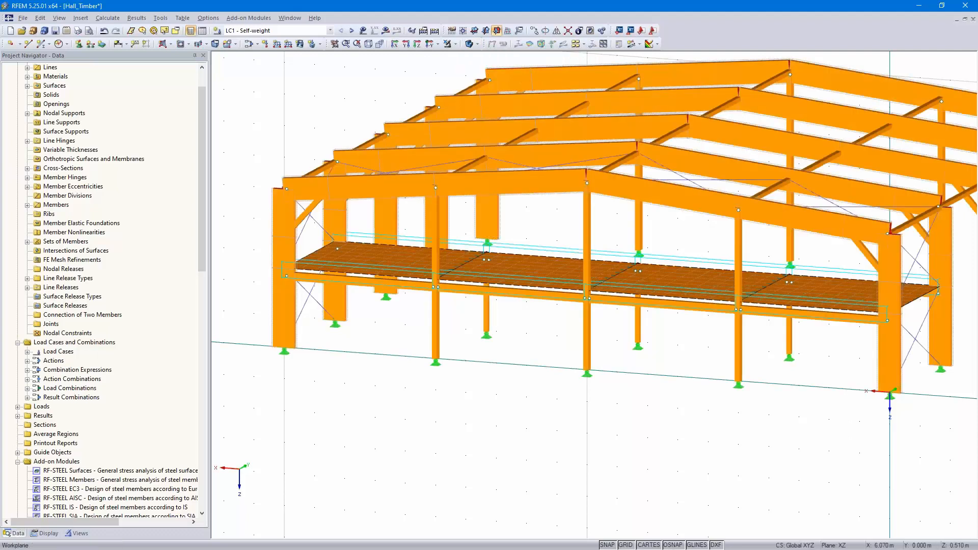
pyautogui.keyDown('ctrl'); pyautogui.moveTo(701, 398); pyautogui.dragTo(658, 399, button='middle'); pyautogui.keyUp('ctrl')
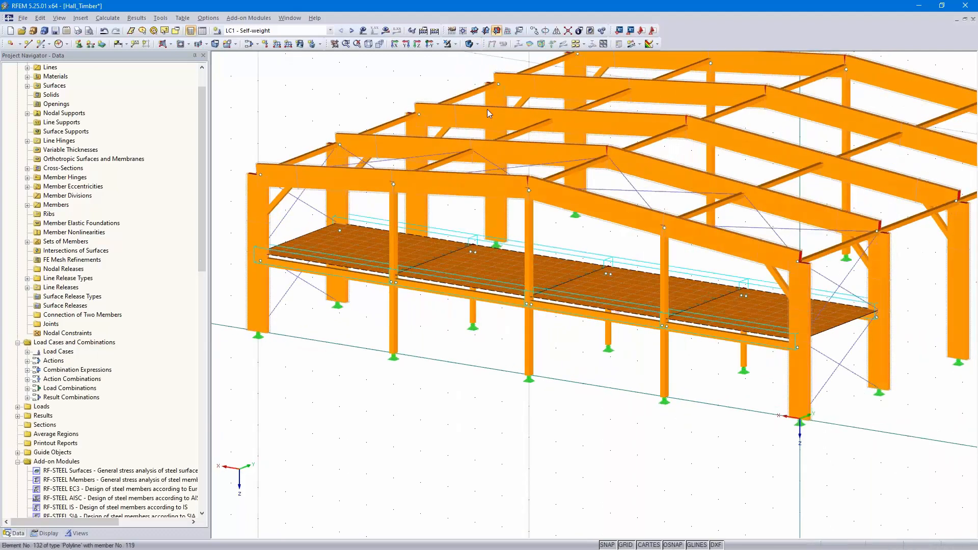
pyautogui.click(368, 44)
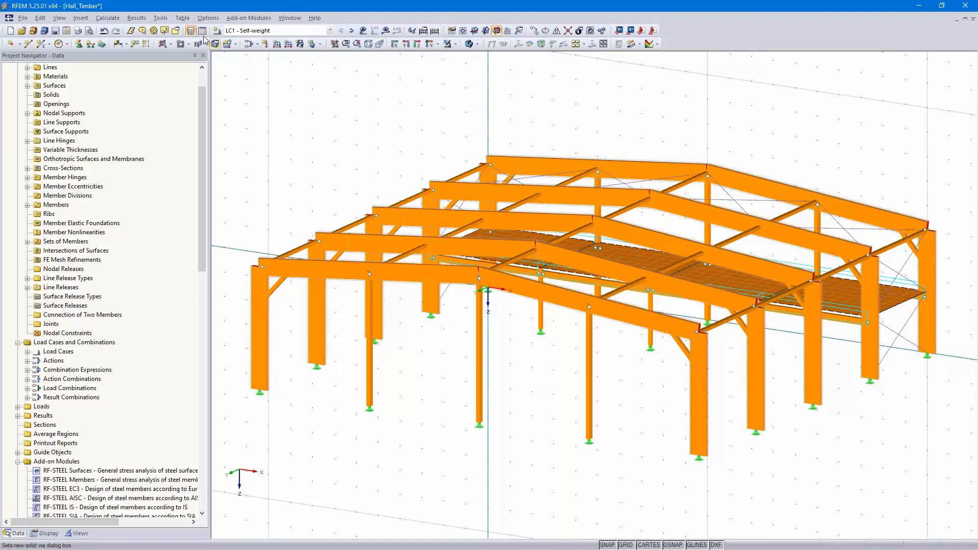
# - Start generating member loads from area loads via plane, with magnitude 0.50 kN/m² and direction ZL related to the true area
pyautogui.click(161, 18)
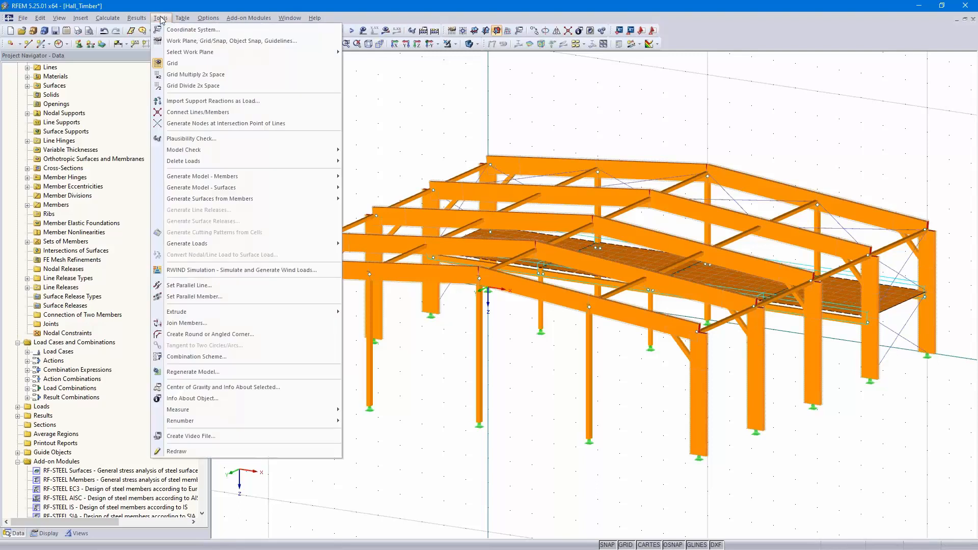
pyautogui.moveTo(280, 244)
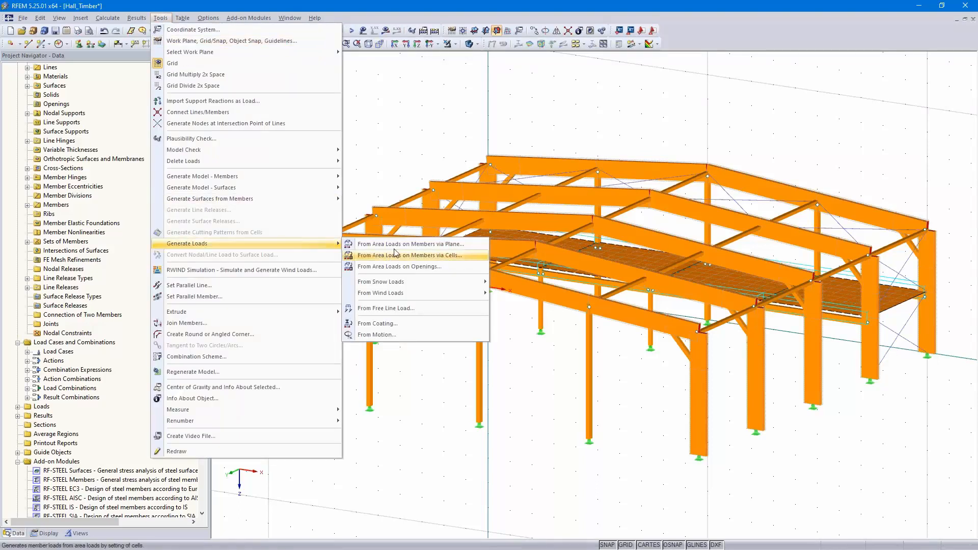
pyautogui.click(454, 246)
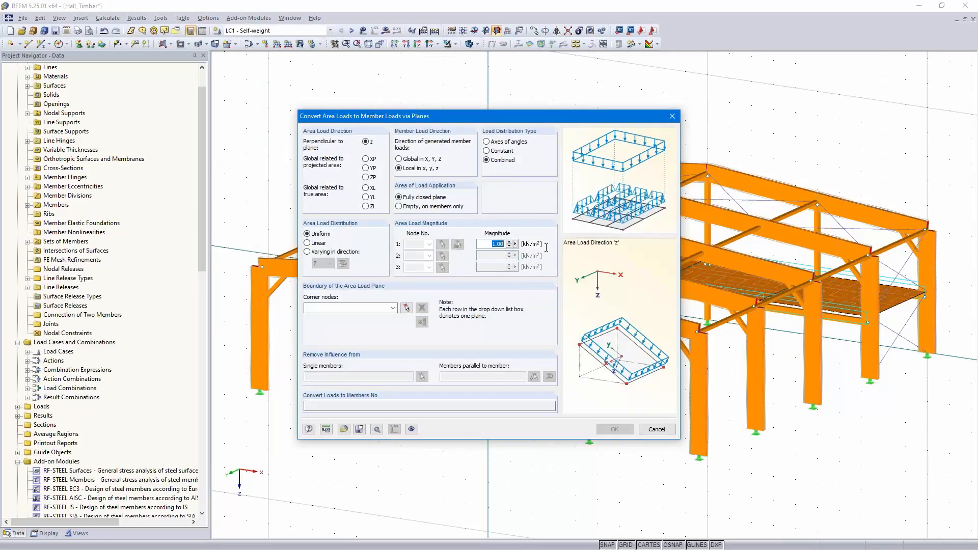
pyautogui.write(',5')
pyautogui.press('Tab')
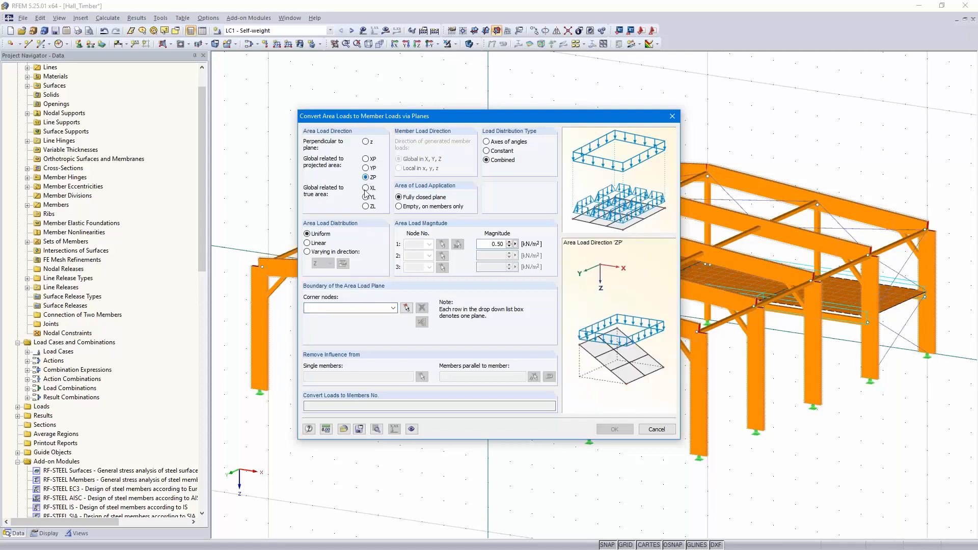
pyautogui.click(365, 206)
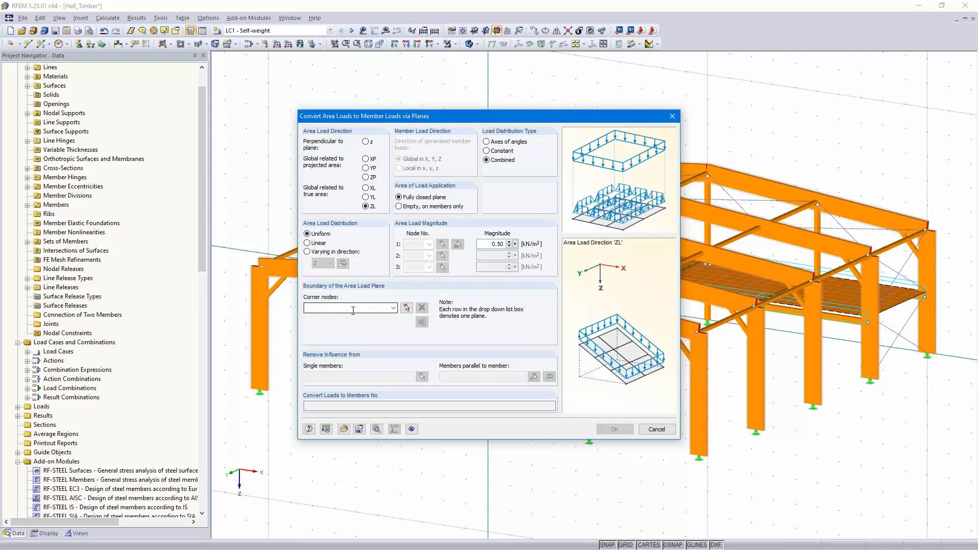
# - Switch to wireframe display and define the roof slope between eaves nodes 2 and 61 and the ridge as the area load plane
pyautogui.click(406, 308)
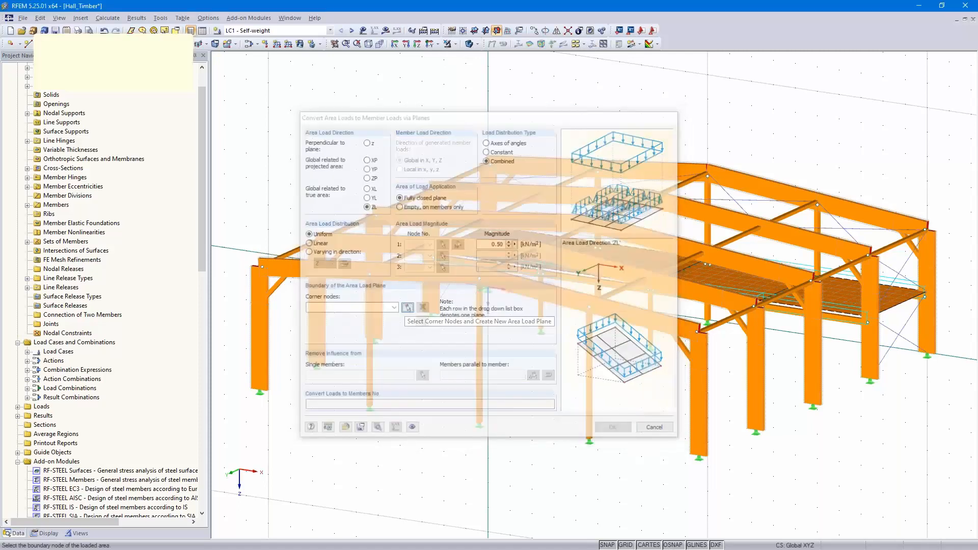
pyautogui.click(478, 44)
pyautogui.click(489, 56)
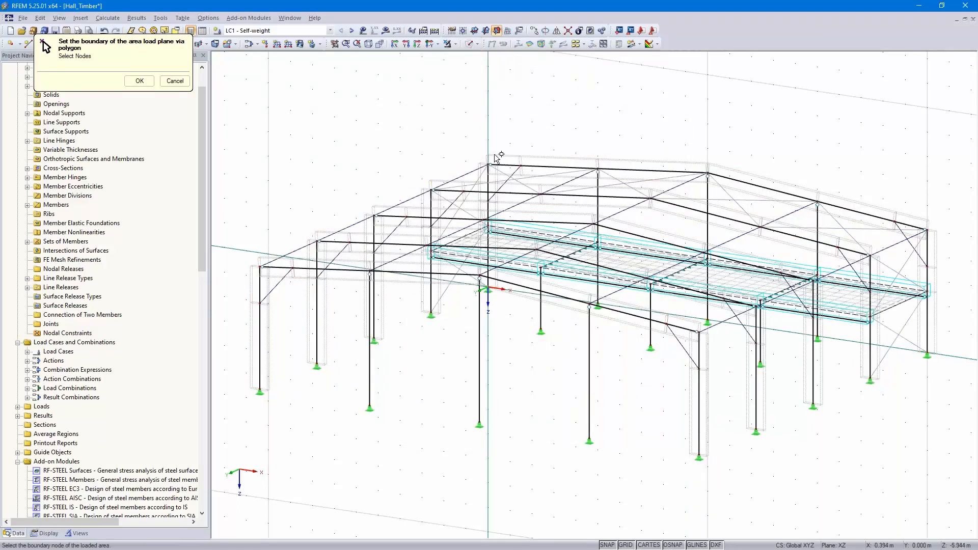
pyautogui.click(491, 165)
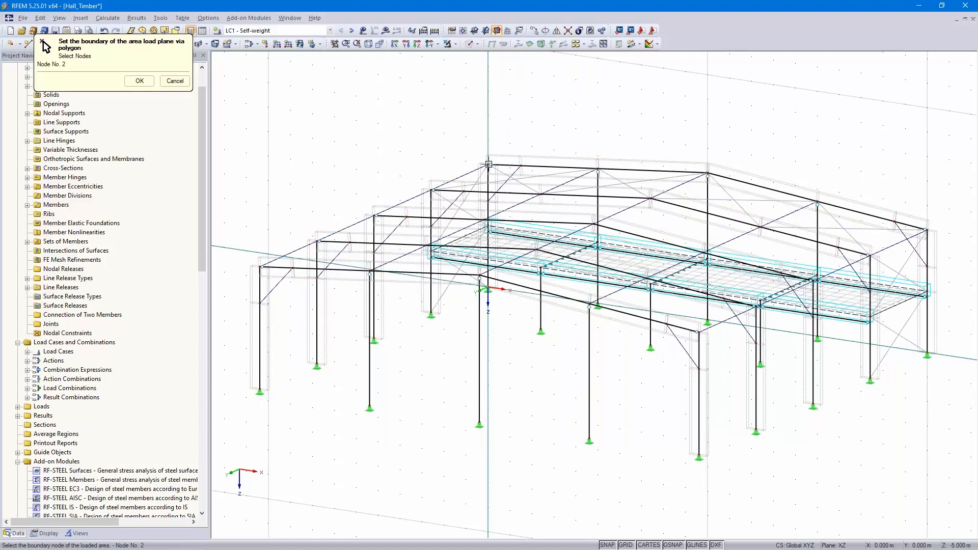
pyautogui.click(707, 173)
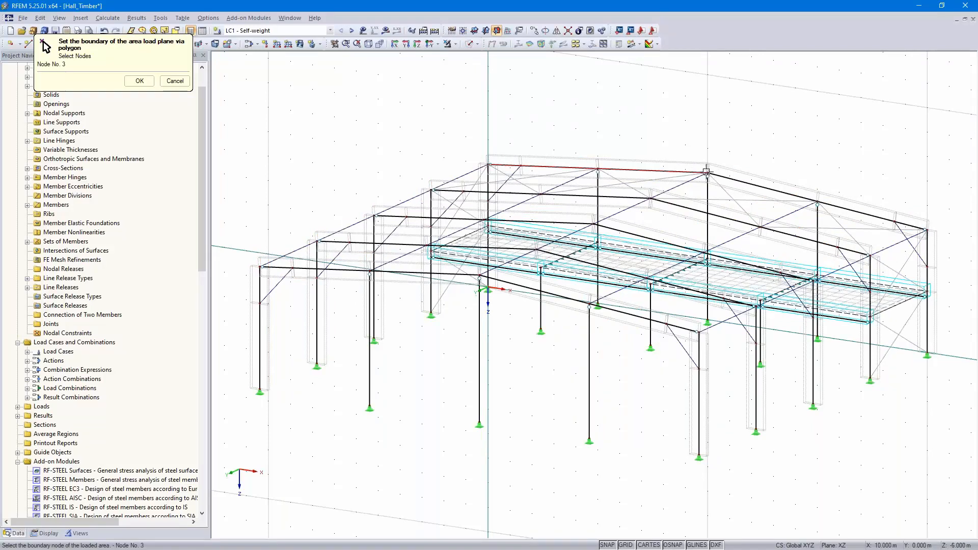
pyautogui.click(479, 275)
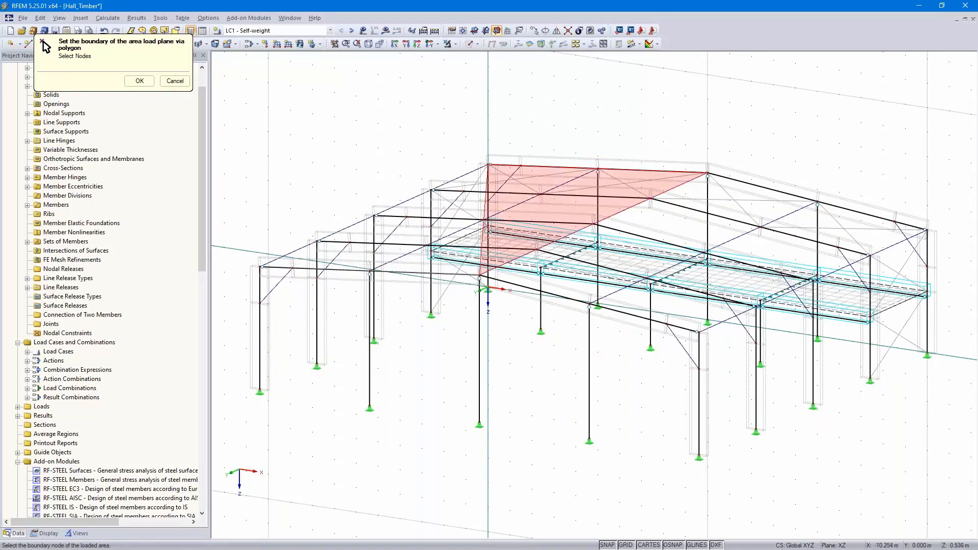
pyautogui.click(260, 266)
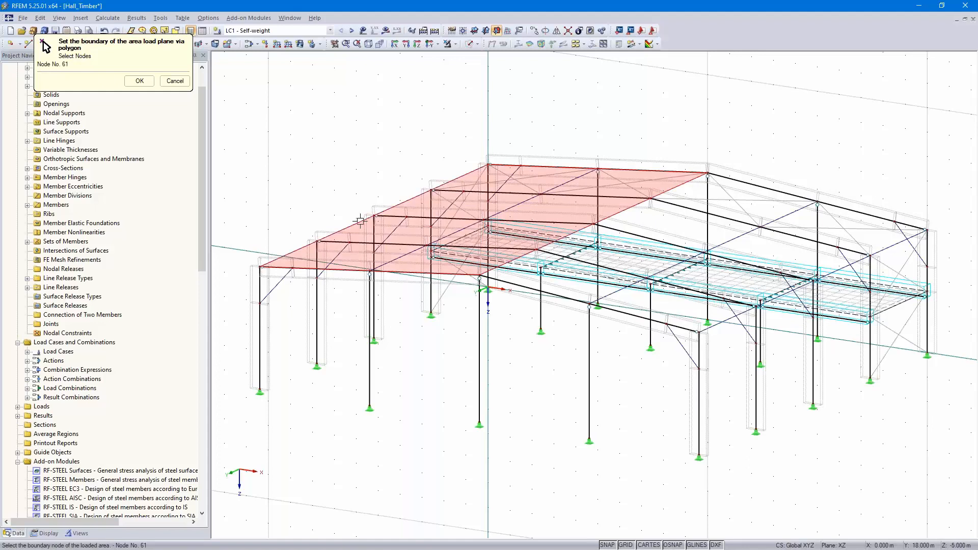
pyautogui.click(488, 164)
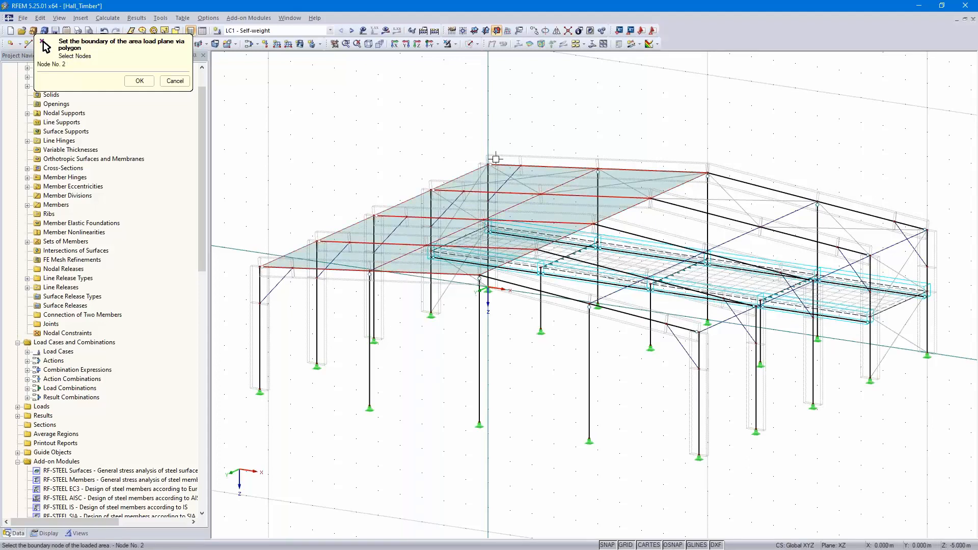
# - Define the second roof slope between nodes 3, 8, 67 and 62 as another boundary plane for the area load
pyautogui.click(708, 174)
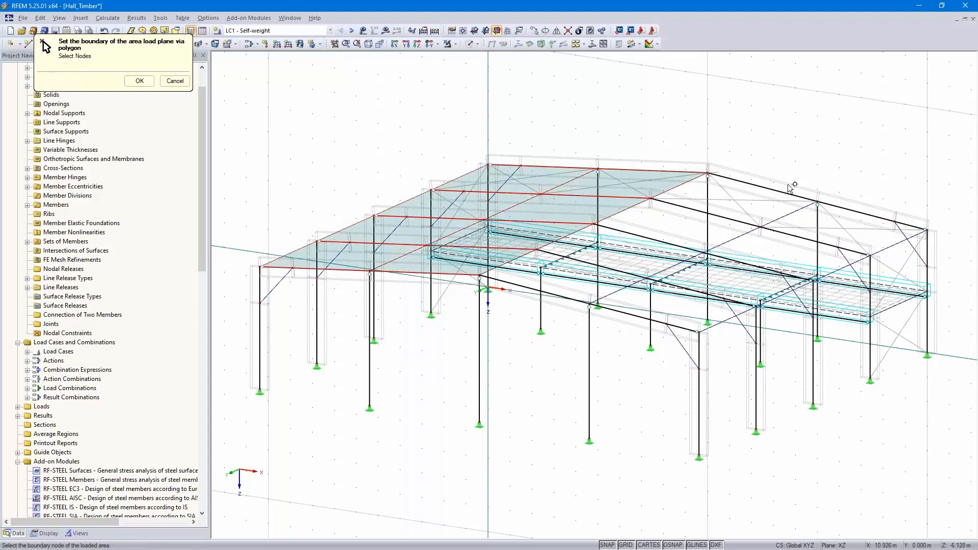
pyautogui.click(926, 231)
pyautogui.click(699, 331)
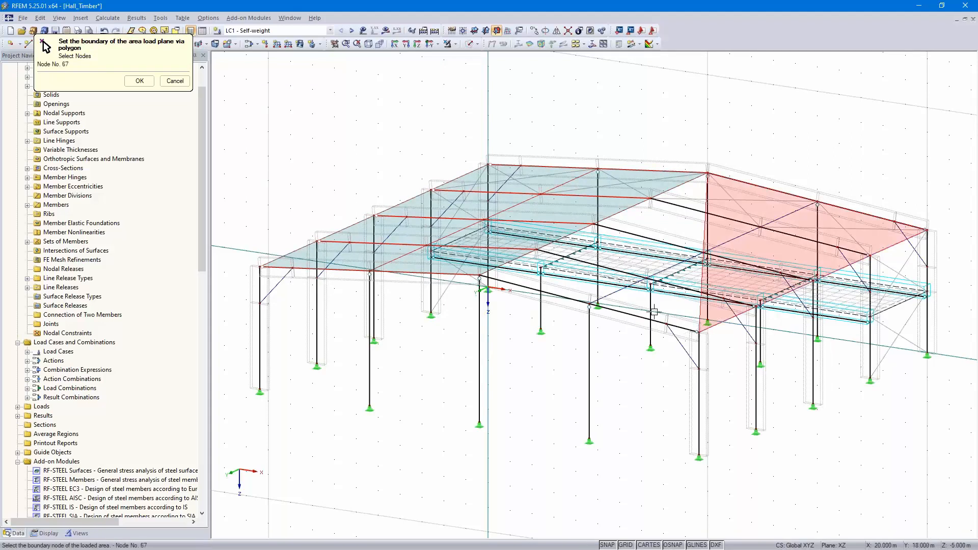
pyautogui.click(479, 277)
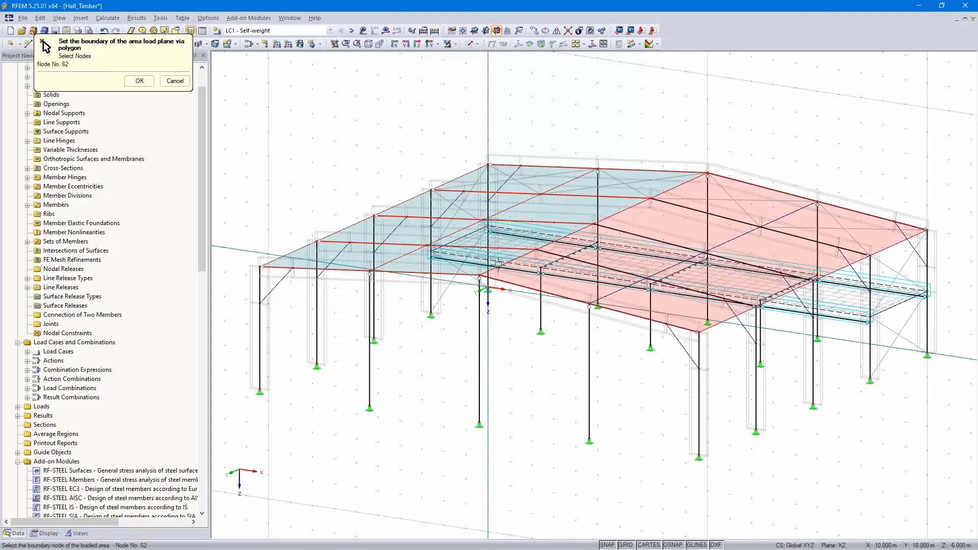
pyautogui.click(708, 173)
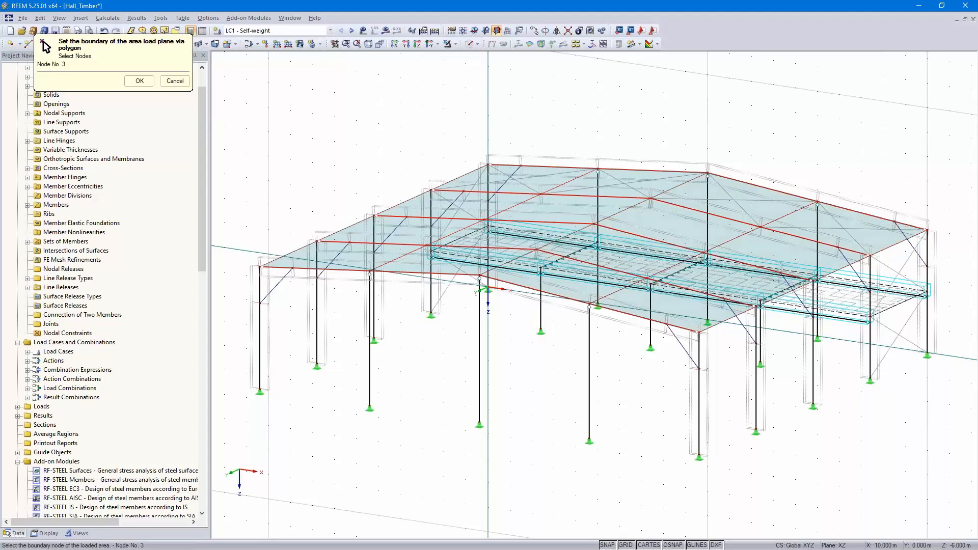
pyautogui.click(139, 80)
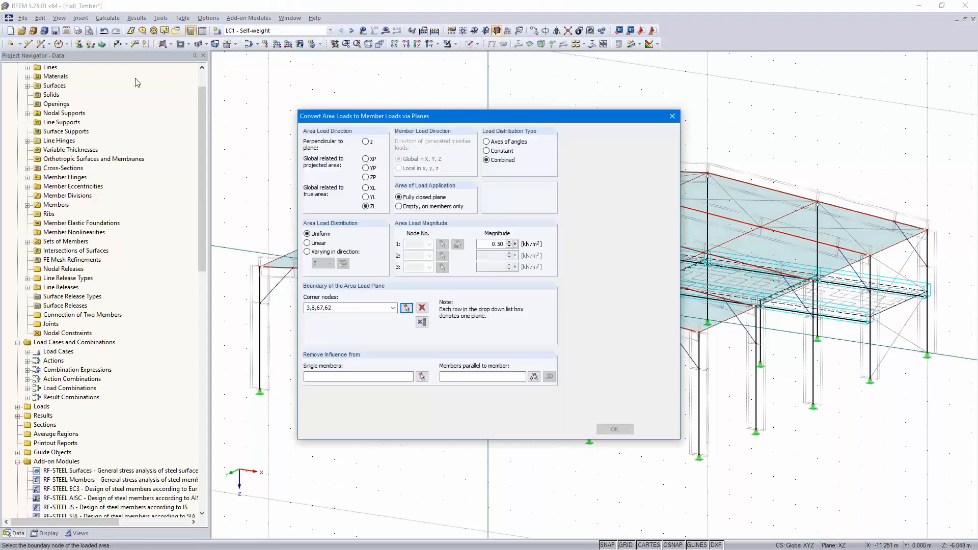
# - Exclude all members parallel to member 79 from the load influence and generate the member loads for both roof planes
pyautogui.click(534, 377)
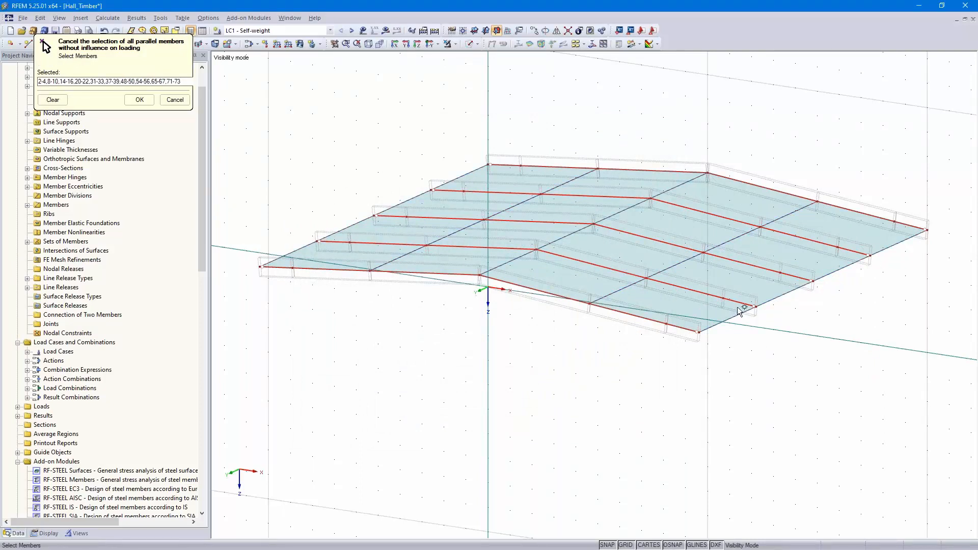
pyautogui.click(139, 99)
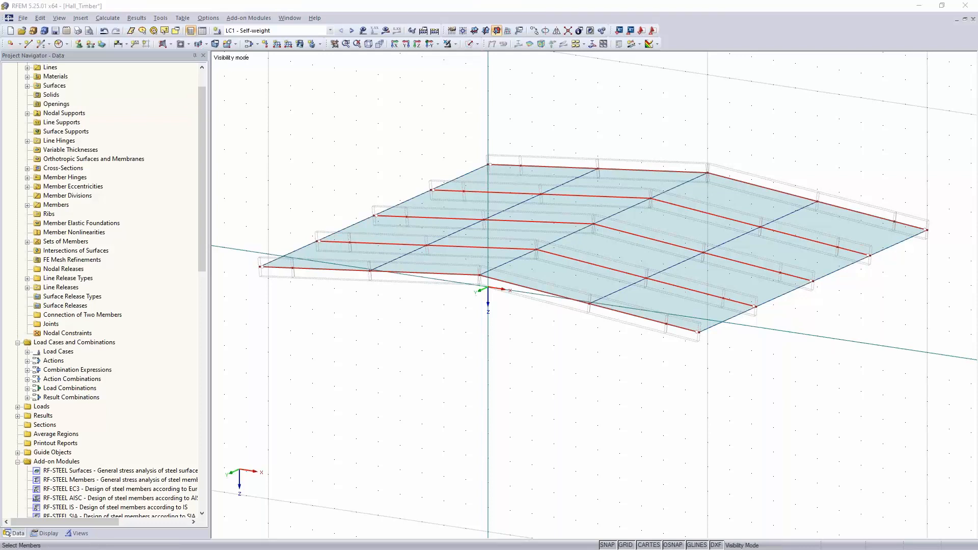
pyautogui.click(614, 429)
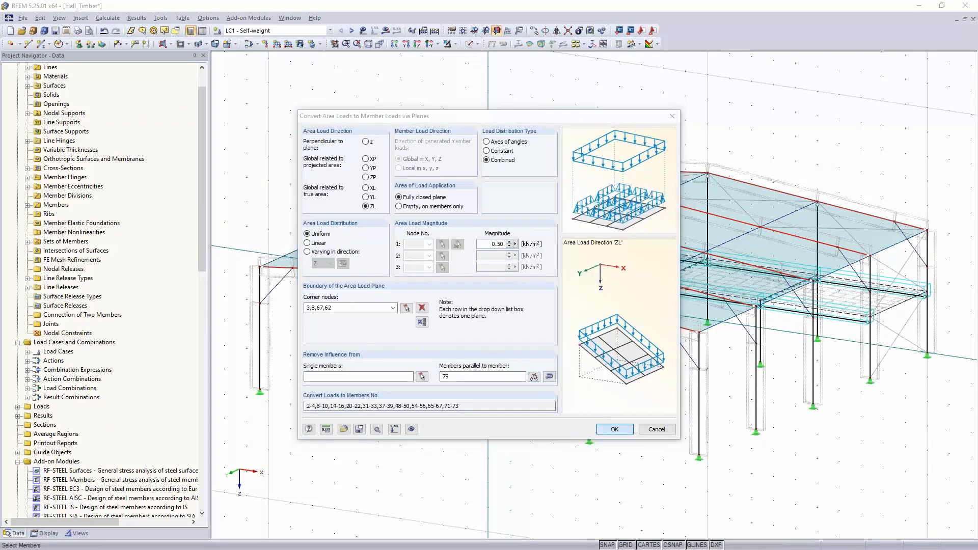
pyautogui.click(471, 299)
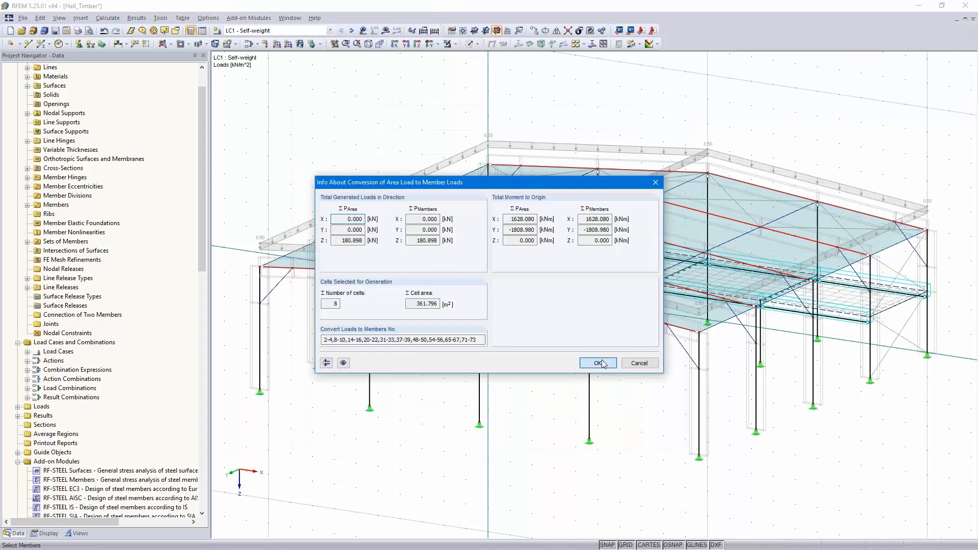
pyautogui.click(594, 364)
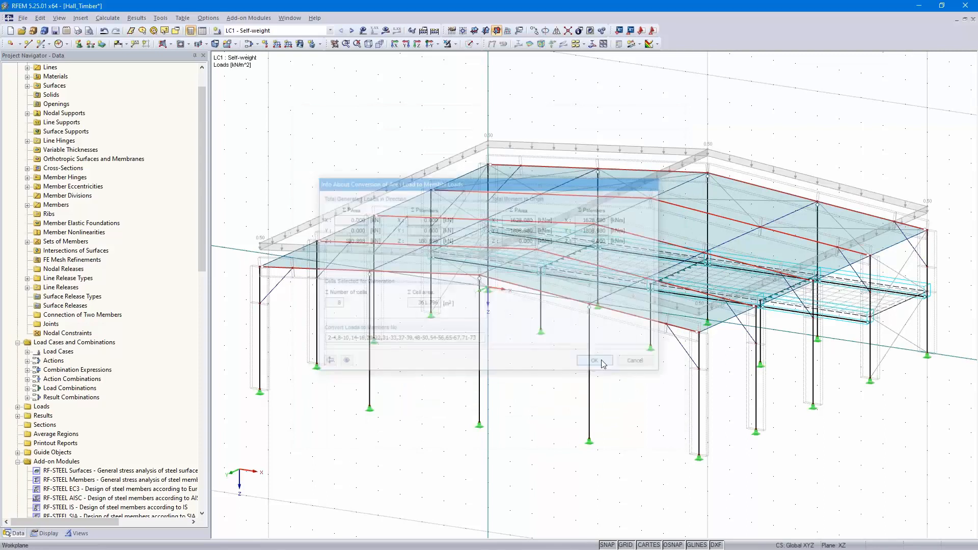
# - Display the generated roof load separately as individual member loads and view them closer along the rafters
pyautogui.rightClick(751, 166)
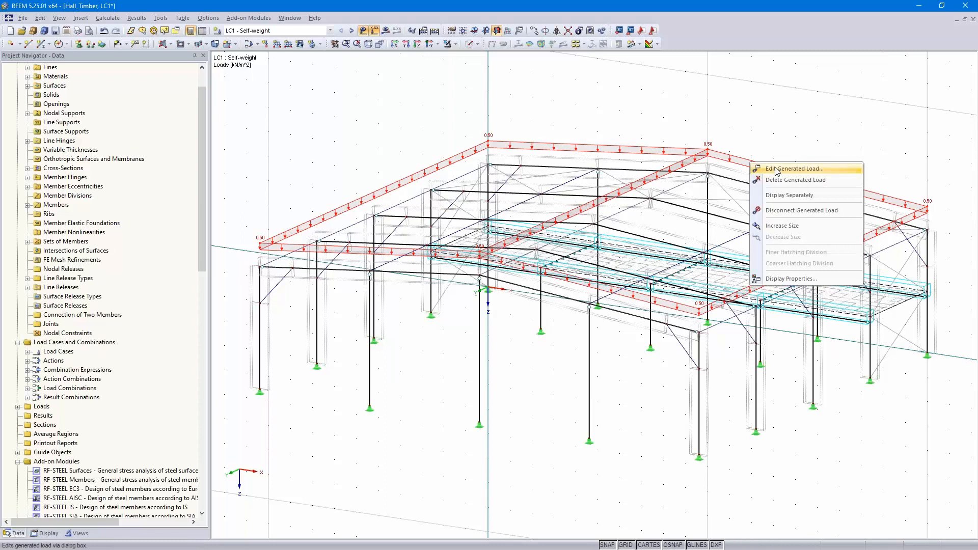
pyautogui.click(803, 199)
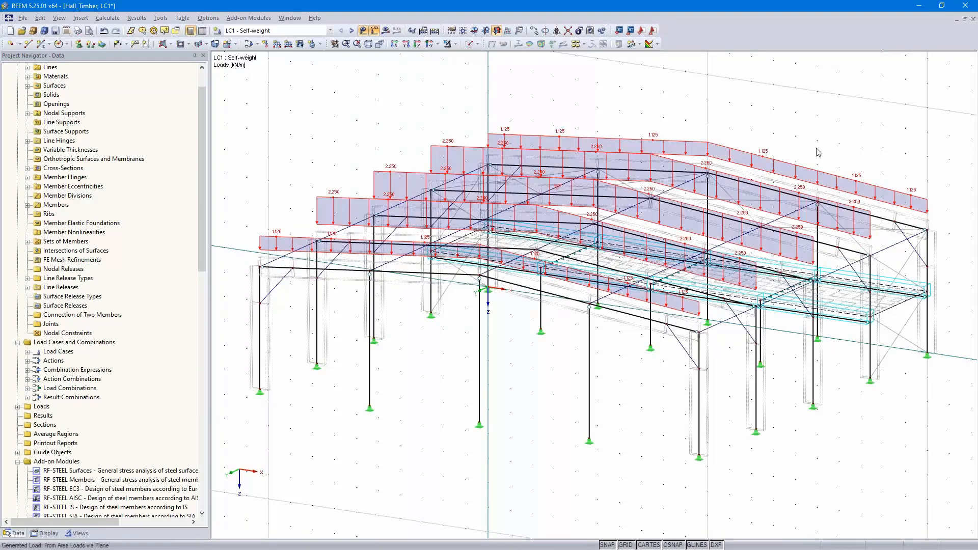
pyautogui.keyDown('ctrl'); pyautogui.moveTo(797, 163); pyautogui.dragTo(707, 150, button='middle'); pyautogui.keyUp('ctrl')
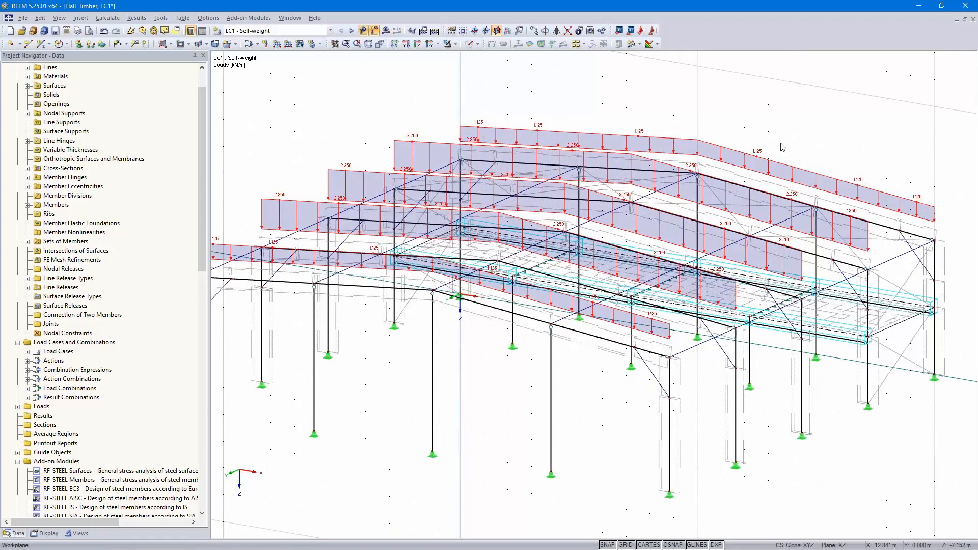
# - Review the generated roof load's conversion settings without changing them, leaving the load deselected
pyautogui.doubleClick(738, 203)
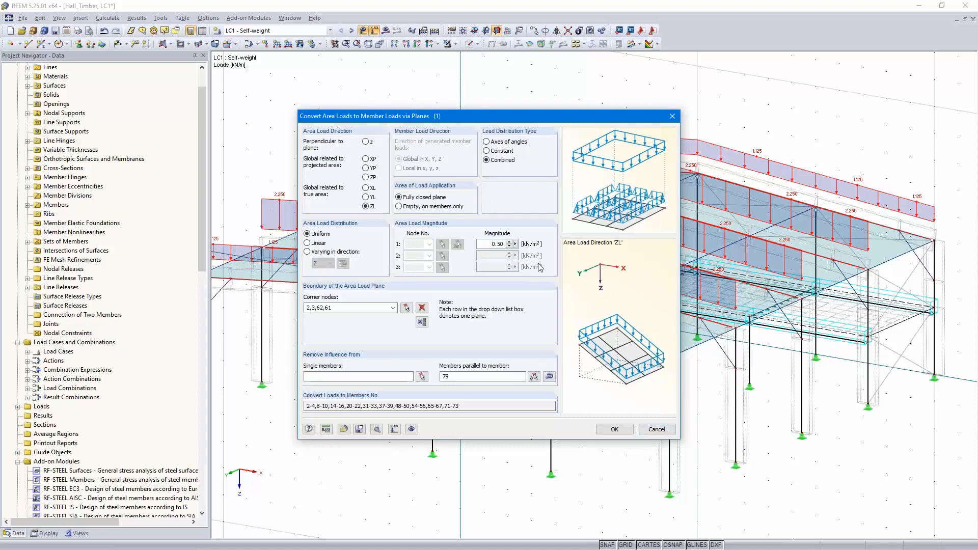
pyautogui.click(658, 430)
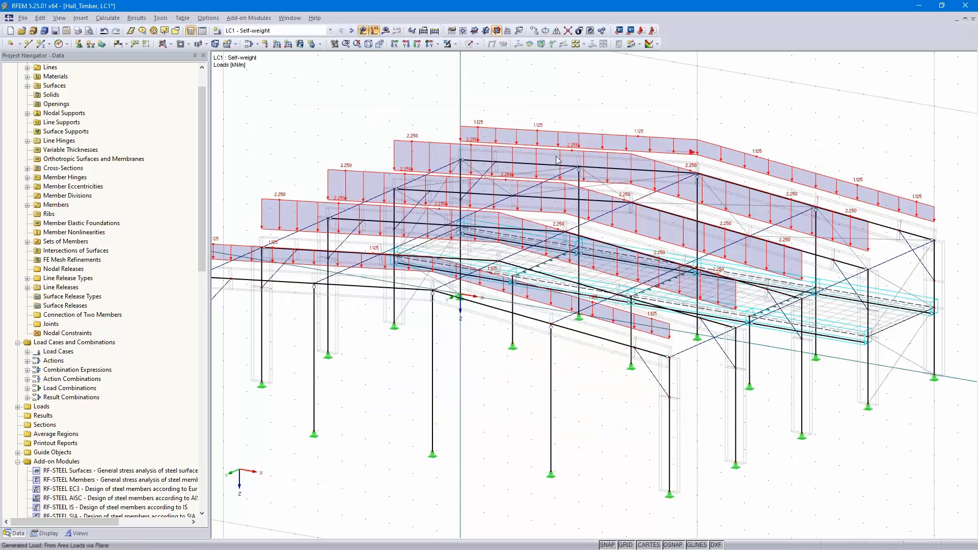
pyautogui.click(354, 85)
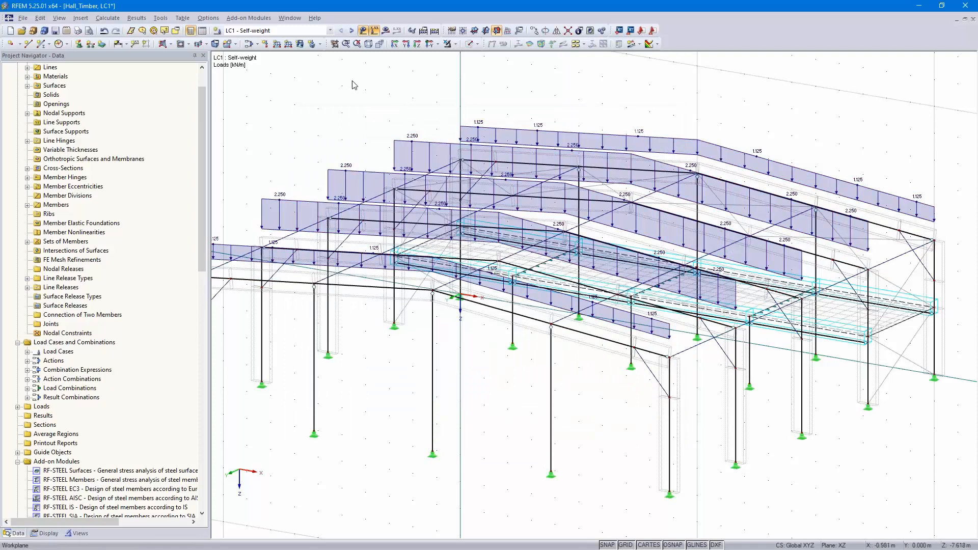
# - Copy the self-weight load case LC1 as LC2 and set its description to Snow
pyautogui.click(247, 45)
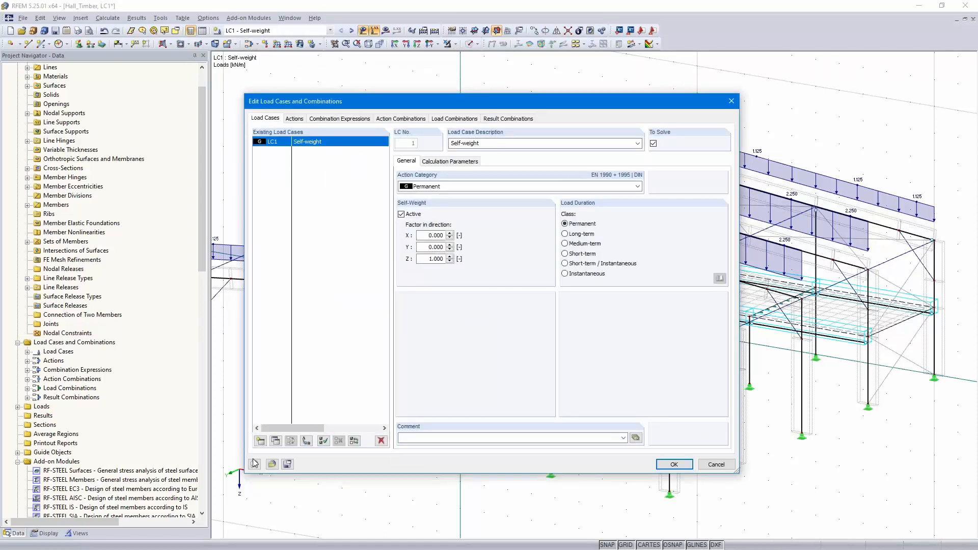
pyautogui.click(276, 441)
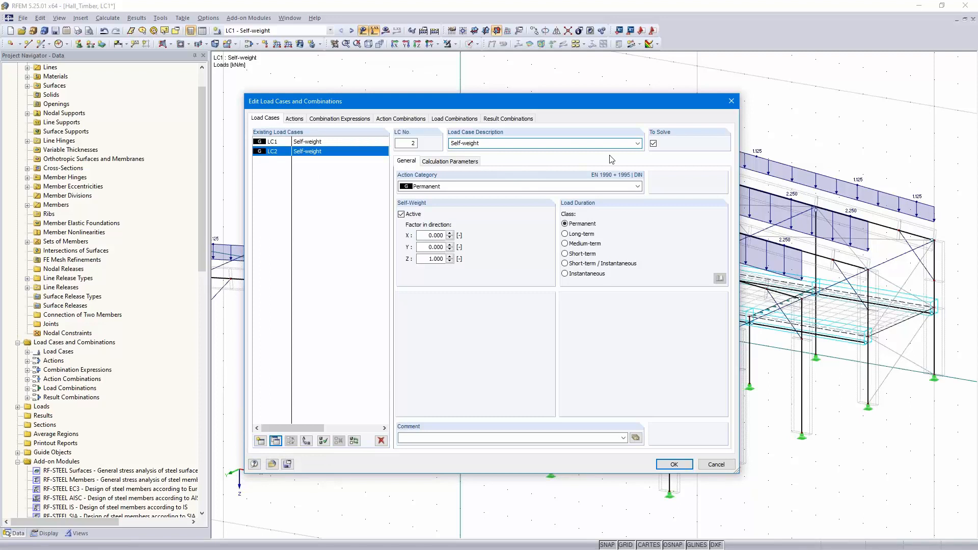
pyautogui.click(636, 145)
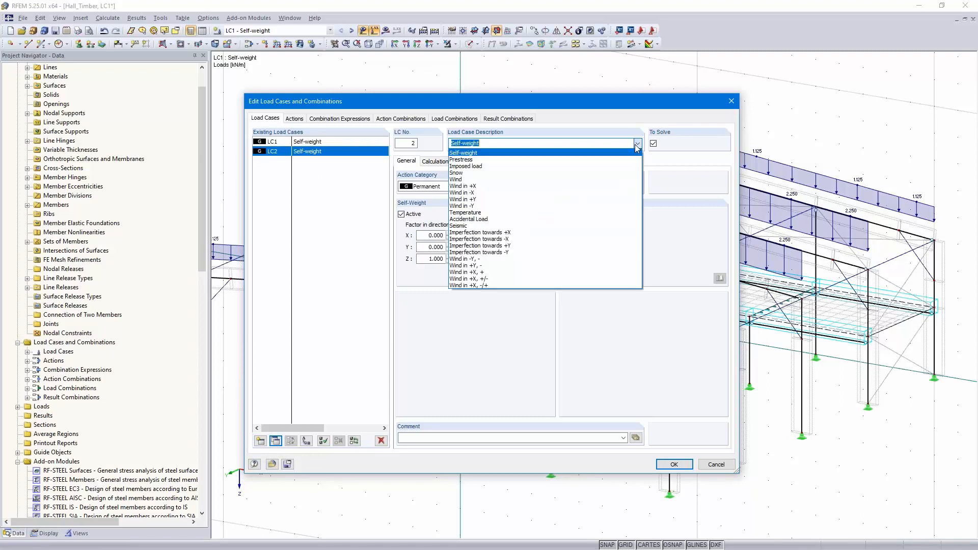
pyautogui.click(493, 176)
# - Assign LC2 the action category Snow (H ≤ 1000 m a.s.l.), deactivate its self-weight and apply the load case settings
pyautogui.click(512, 187)
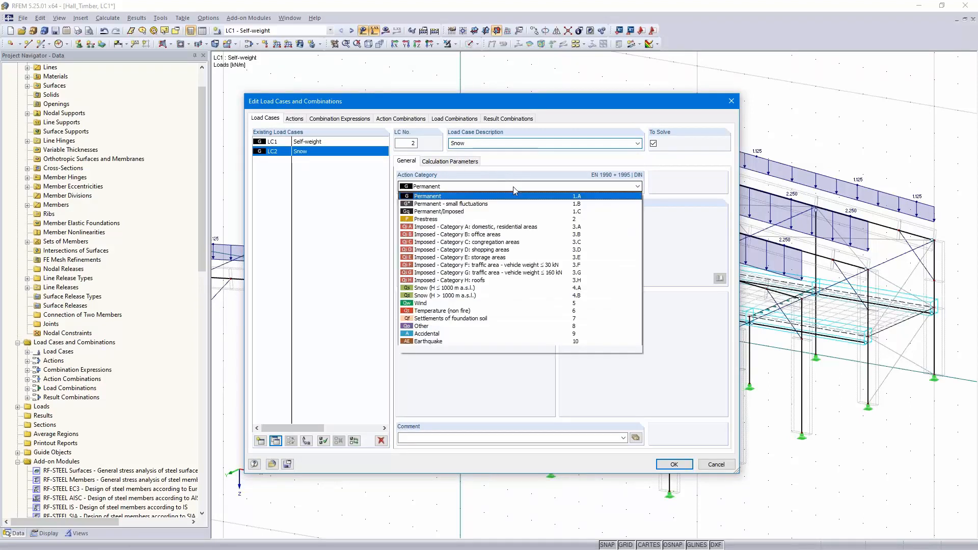
pyautogui.click(472, 288)
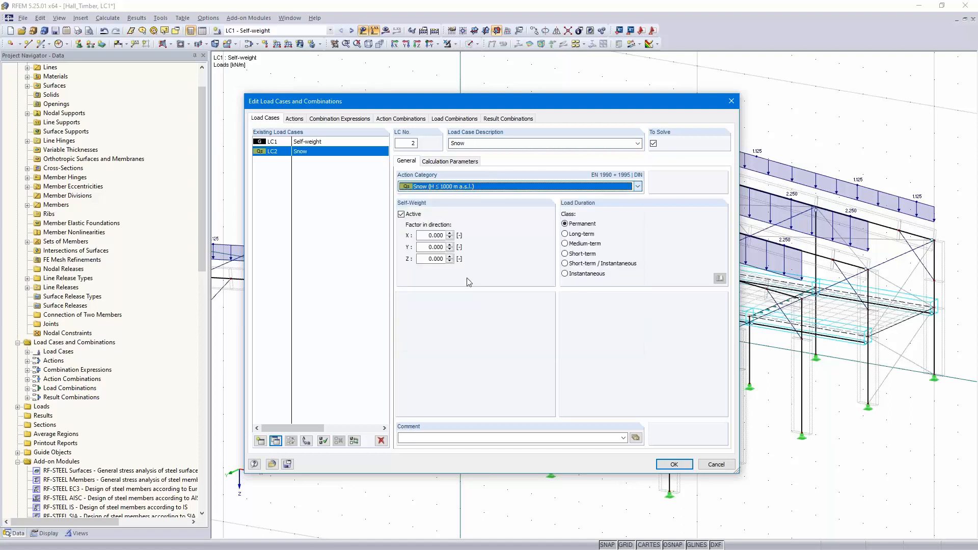
pyautogui.click(401, 215)
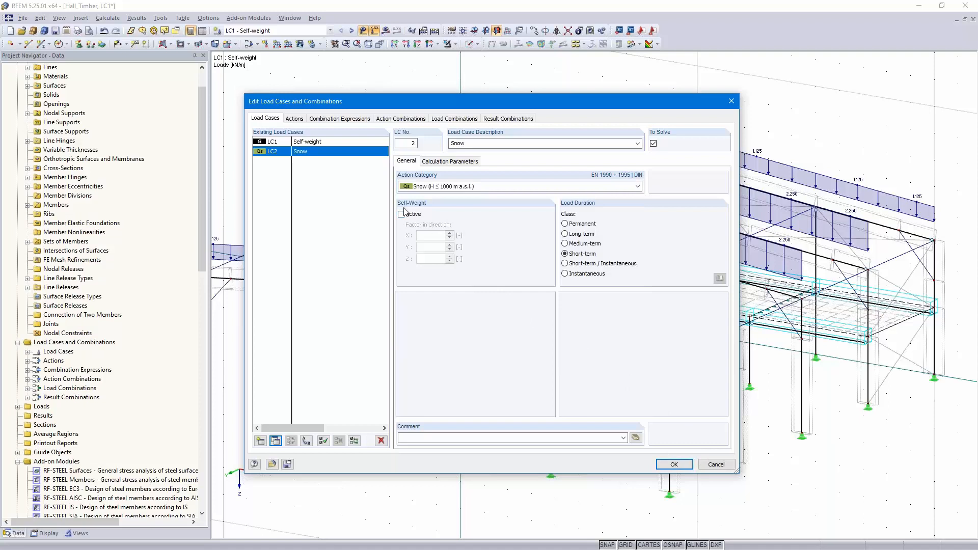
pyautogui.click(674, 465)
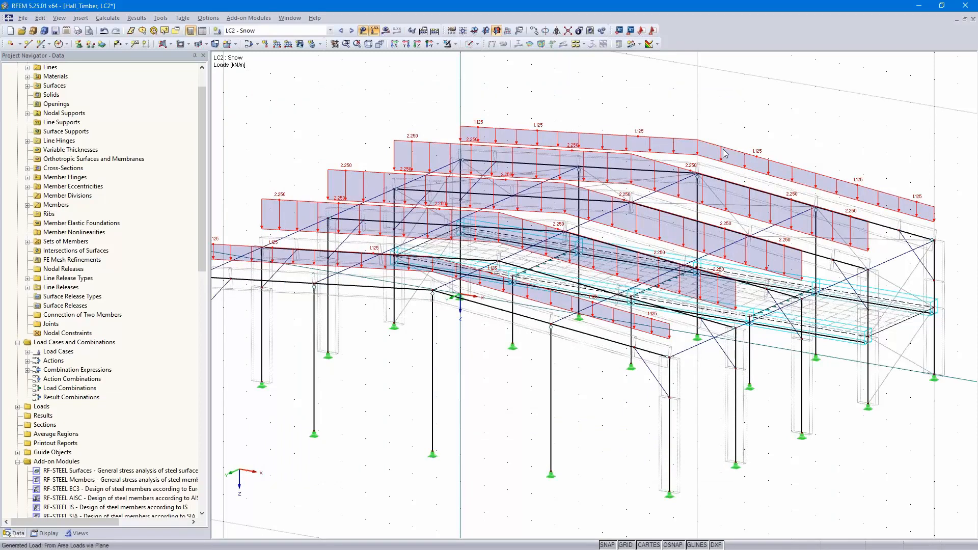
# - Edit the copied roof load in LC2 and set its area load direction to ZP, related to the projected area
pyautogui.doubleClick(724, 153)
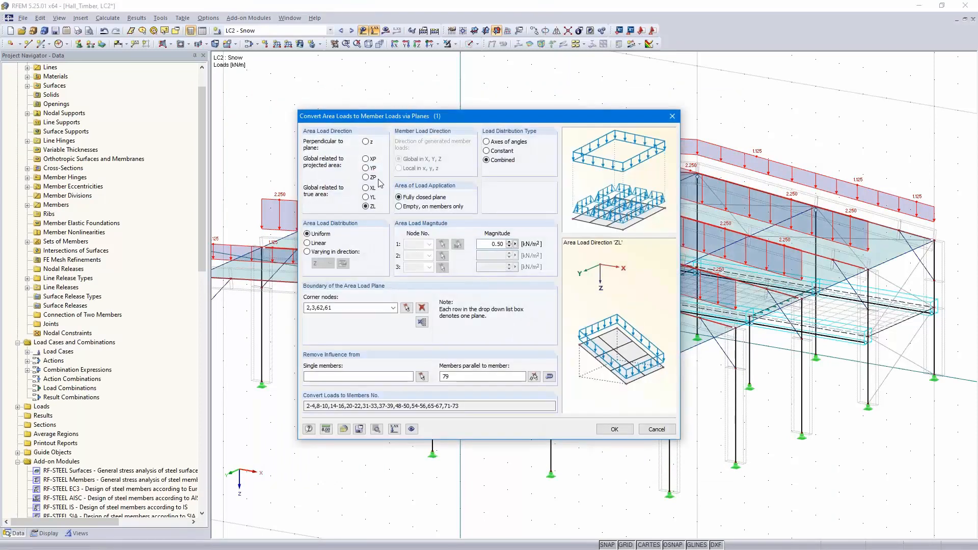
pyautogui.click(366, 178)
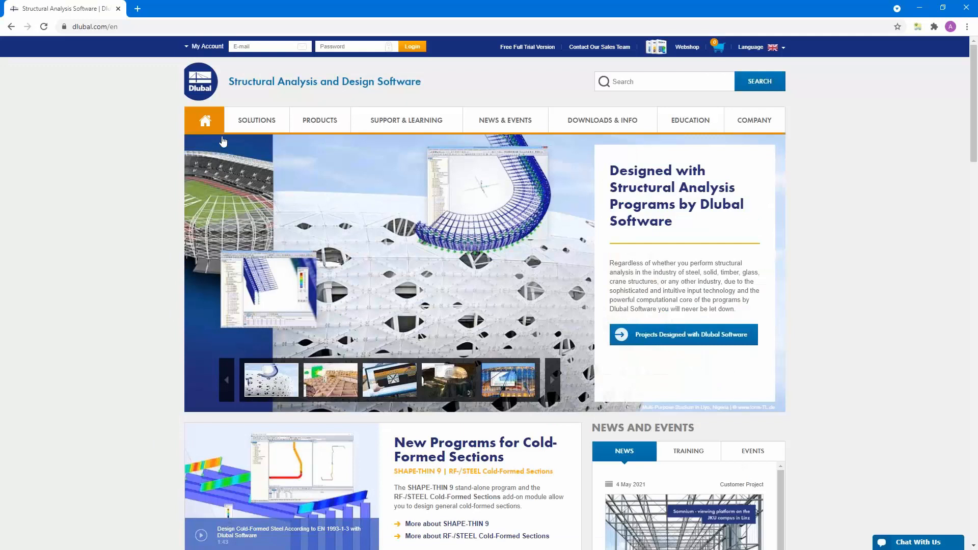
# - Switch to the Dlubal website in the browser and open the Snow Load, Wind Speed, and Seismic Load Maps
pyautogui.moveTo(251, 126)
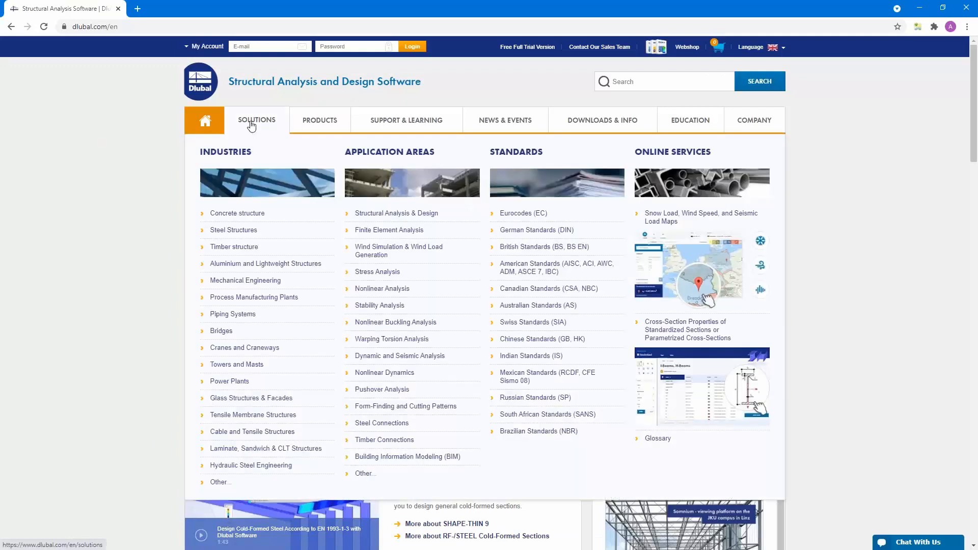
pyautogui.click(665, 224)
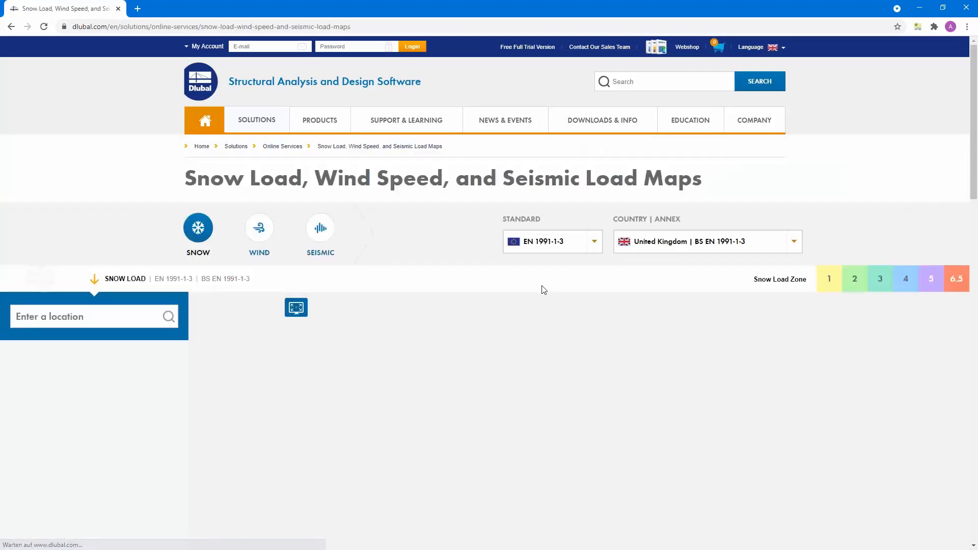
pyautogui.scroll(-3, 604, 245)
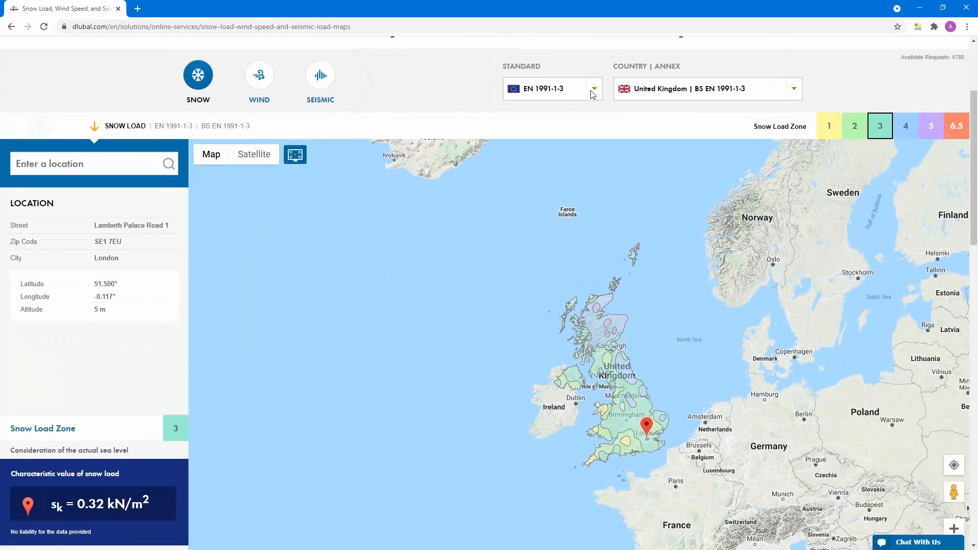
# - Use the standard EN 1991-1-3 for the snow load map with the country annex Germany | DIN EN 1991-1-3
pyautogui.click(593, 93)
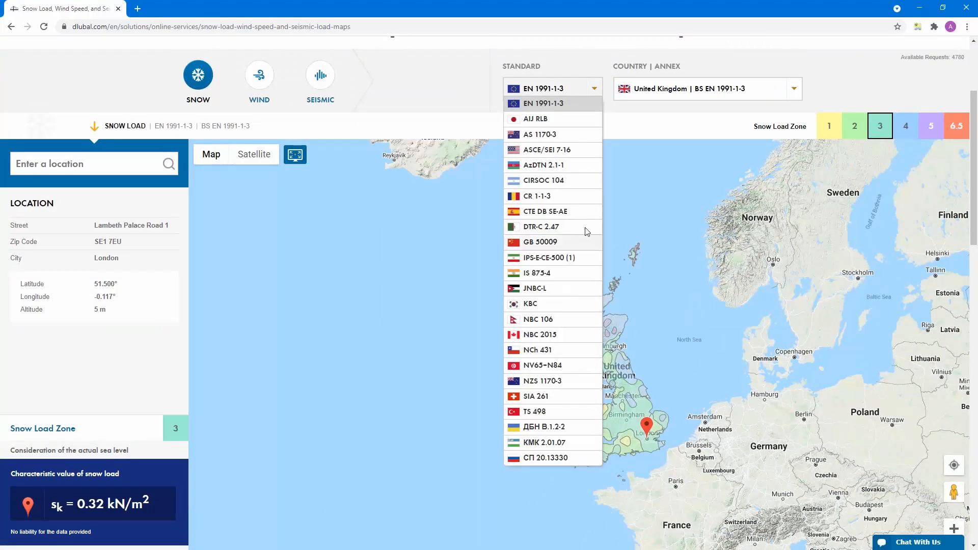
pyautogui.click(558, 107)
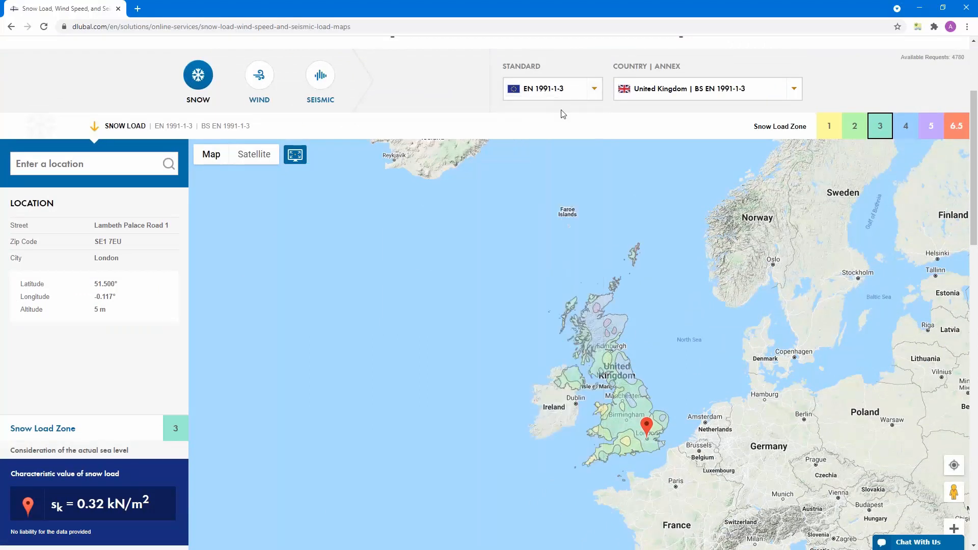
pyautogui.rightClick(561, 131)
pyautogui.click(546, 64)
pyautogui.click(795, 89)
pyautogui.scroll(-3, 734, 209)
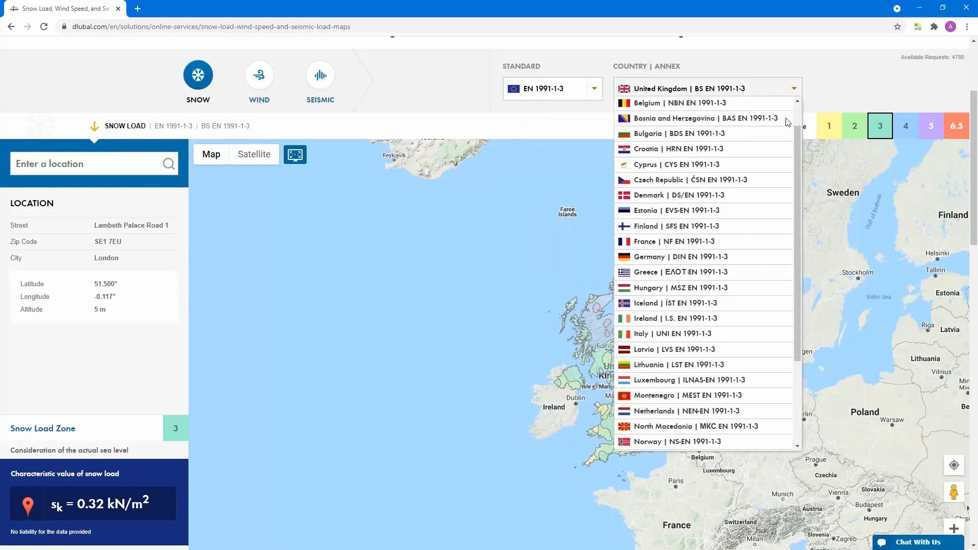
pyautogui.scroll(3, 733, 209)
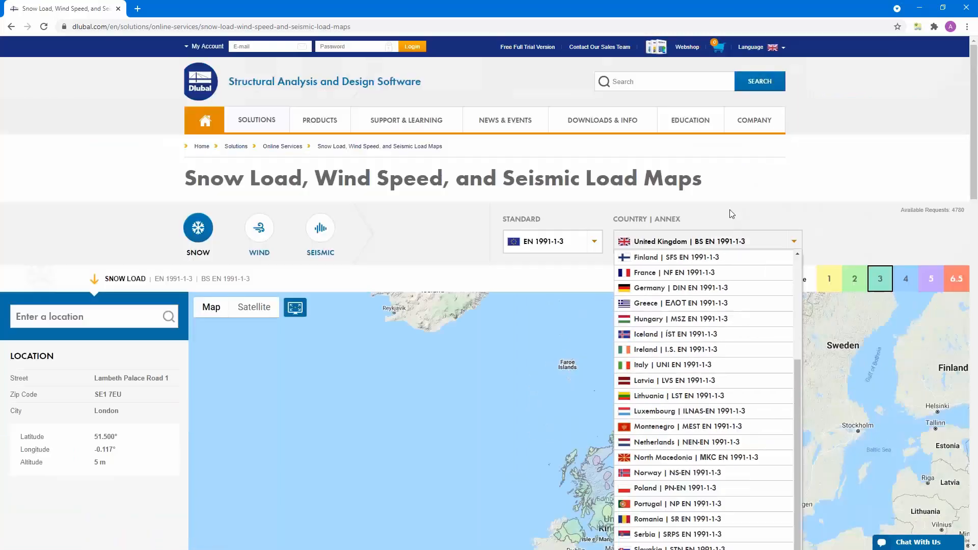
pyautogui.scroll(-2, 732, 211)
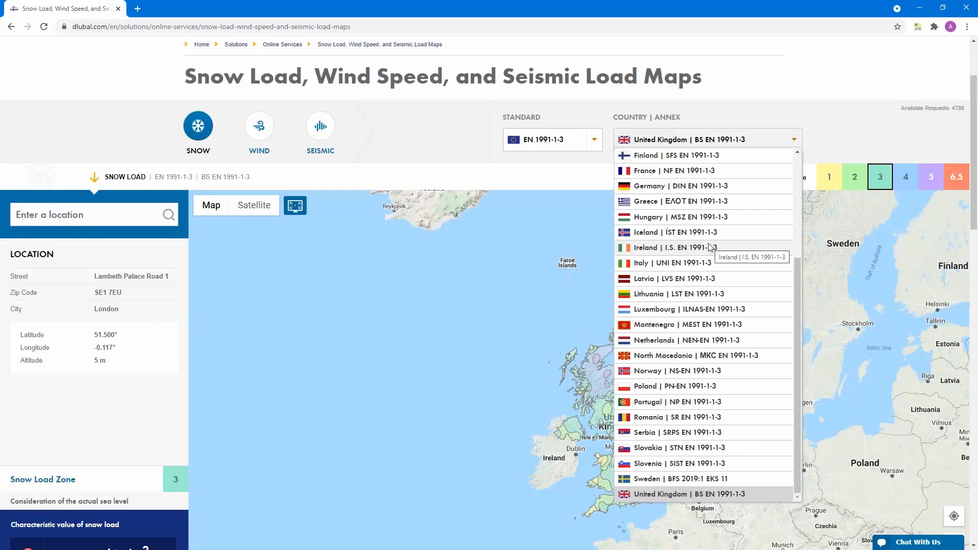
pyautogui.click(701, 189)
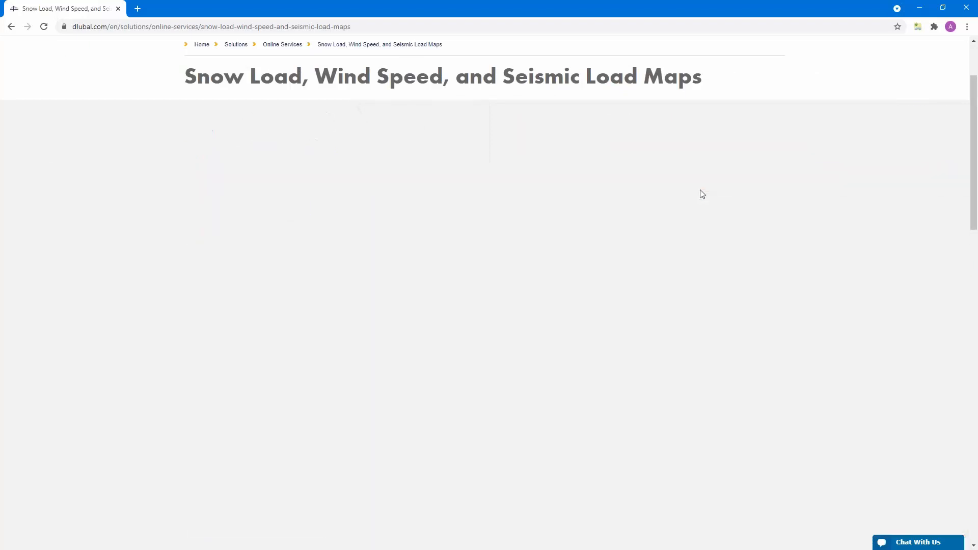
# - Search the snow load map for Grimmaische Straße, Leipzig, and look up the characteristic snow load there
pyautogui.click(111, 214)
pyautogui.write('gr')
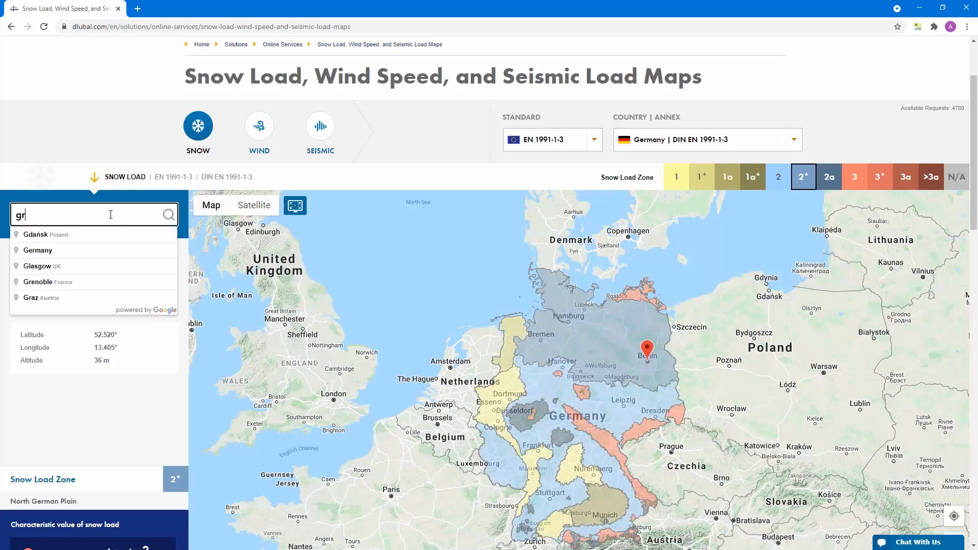
pyautogui.write('immais')
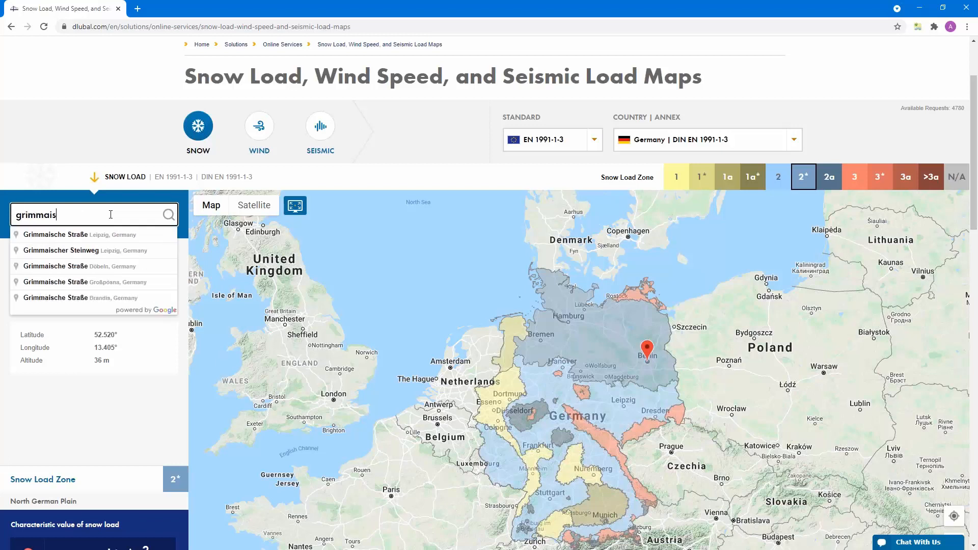
pyautogui.click(94, 236)
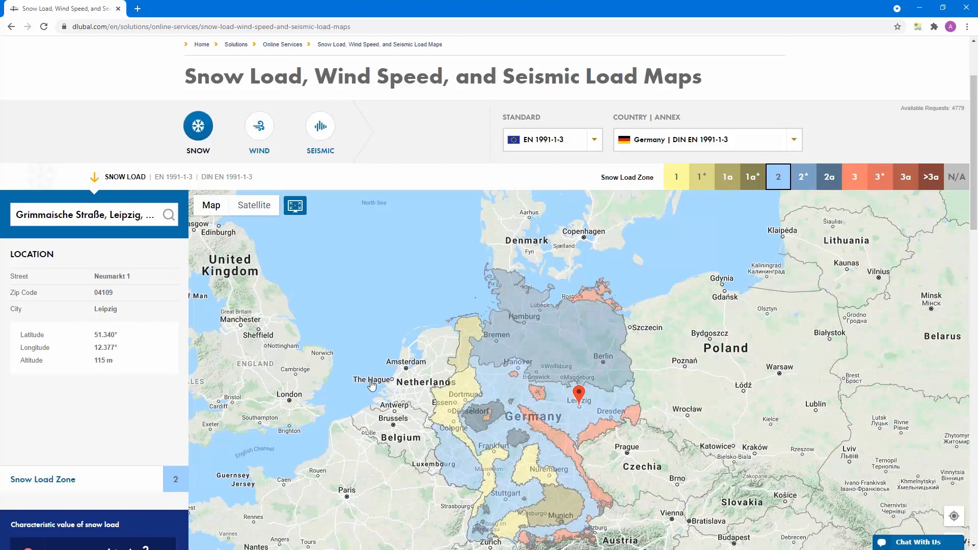
pyautogui.scroll(-1, 403, 368)
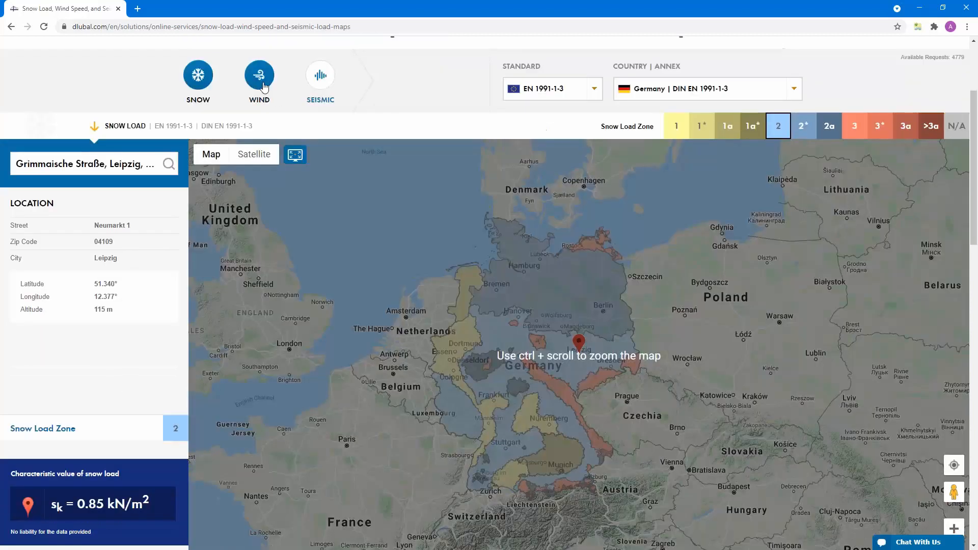
# - Examine the wind and seismic load maps for the same location, including the zone data and the available output options
pyautogui.click(259, 75)
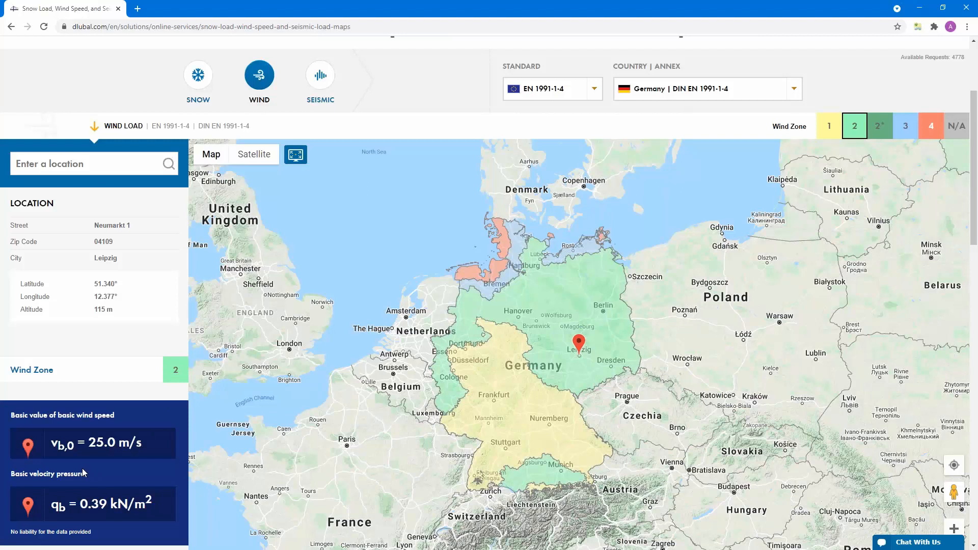
pyautogui.click(321, 76)
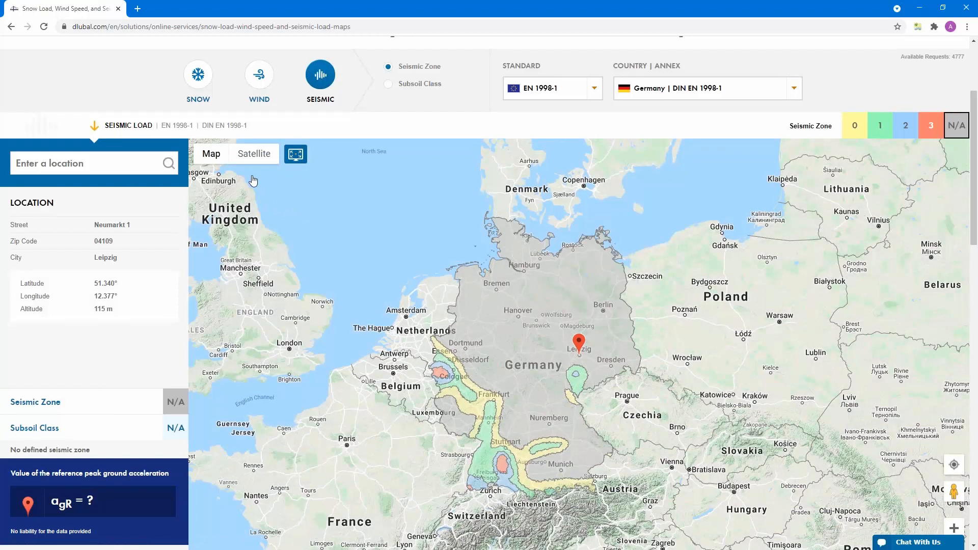
pyautogui.scroll(-5, 254, 181)
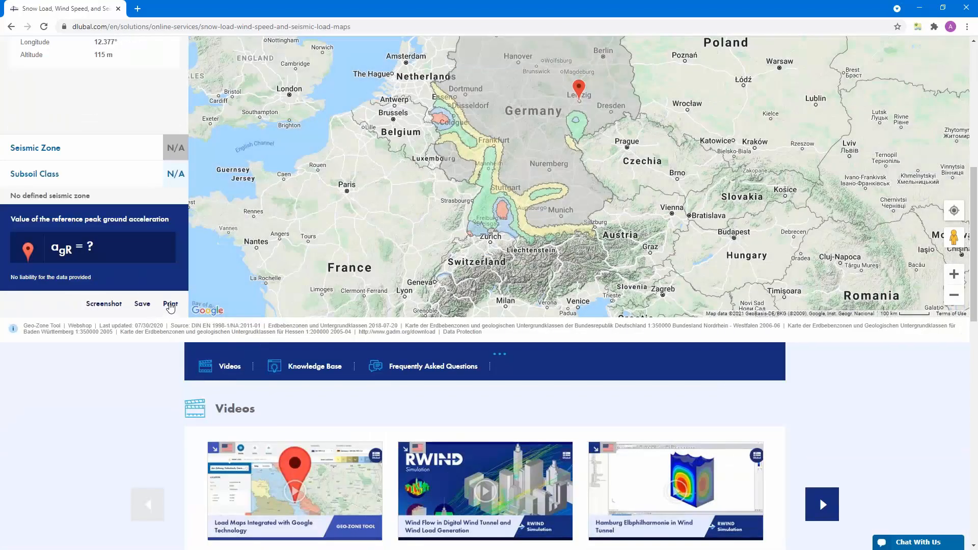
pyautogui.click(171, 305)
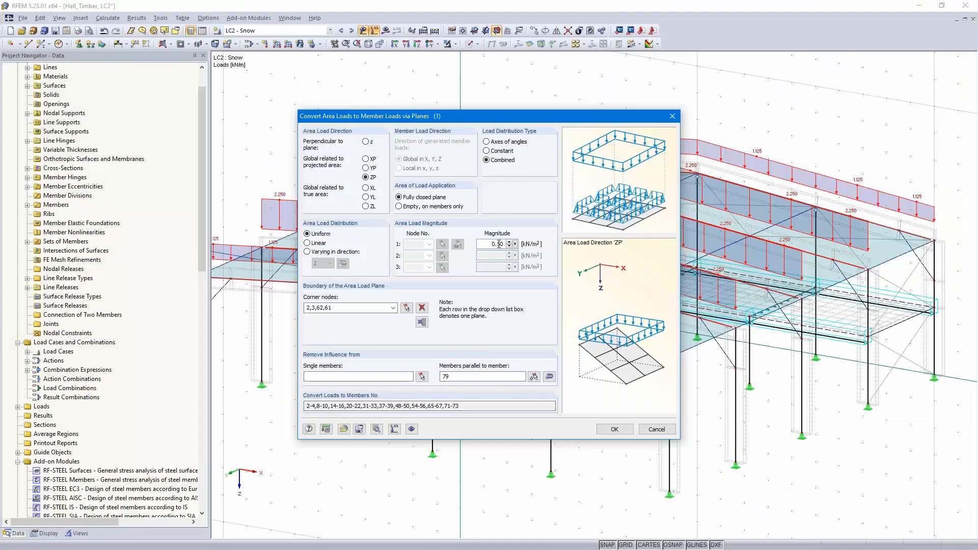
# - Switch back to RFEM and set the snow area load magnitude to 0.68 kN/m² in the roof plane load conversion, applying it
pyautogui.doubleClick(499, 244)
pyautogui.write('68')
pyautogui.click(611, 431)
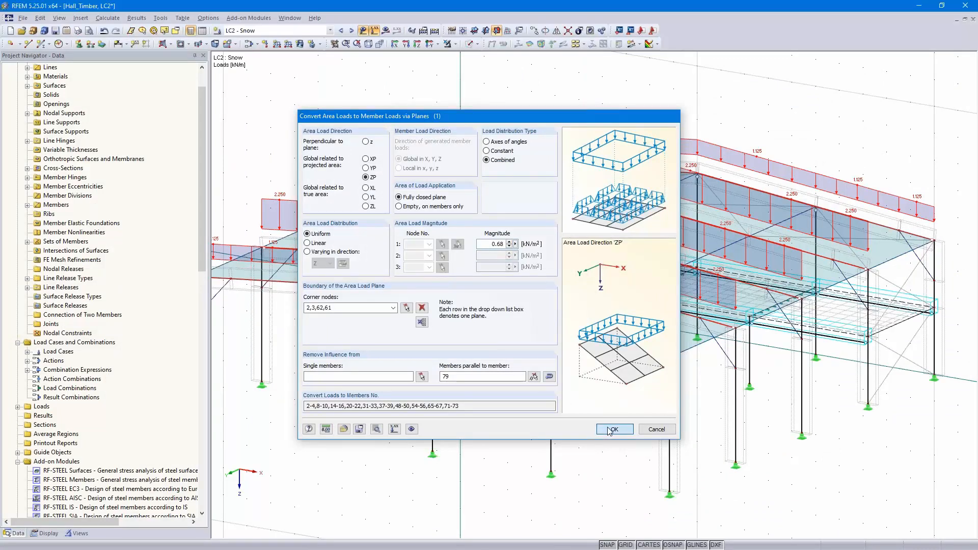
pyautogui.click(598, 363)
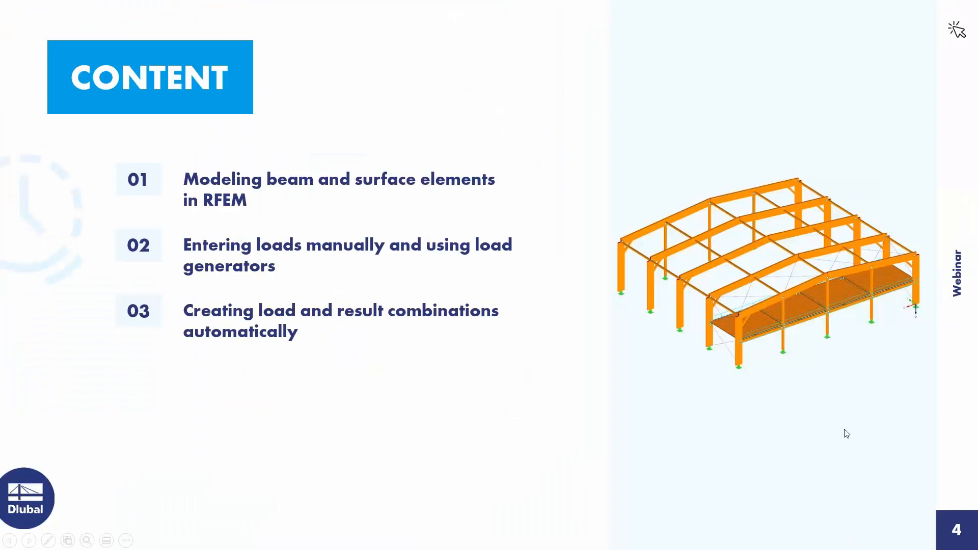
pyautogui.click(838, 431)
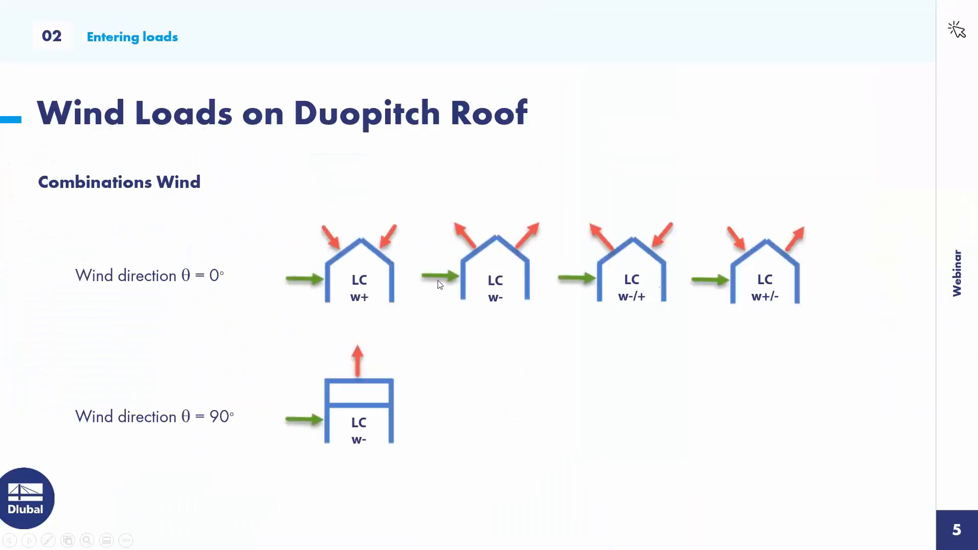
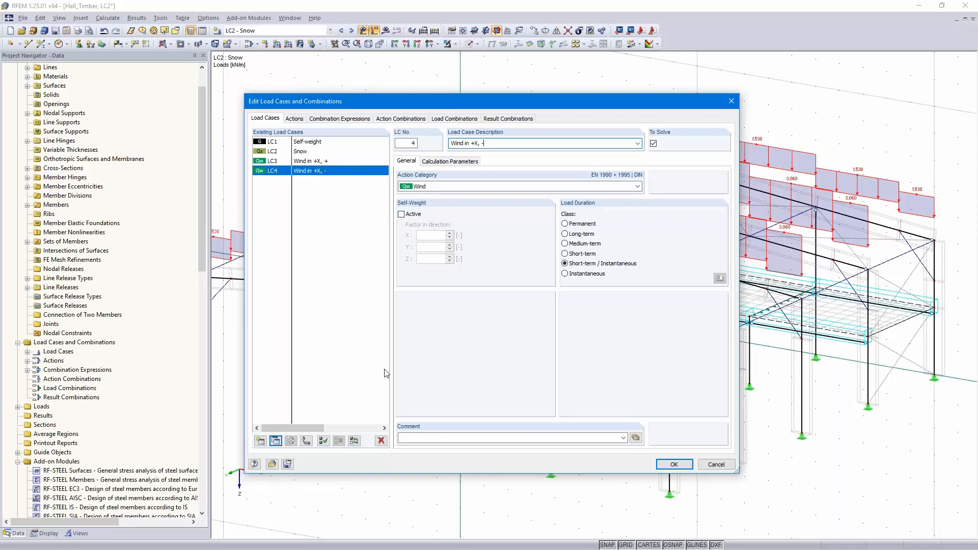
# - Copy the wind load case as LC5 "Wind in +X, -/+" and LC6 "Wind in +X, +/-", then apply with LC3 as the current load case
pyautogui.click(276, 441)
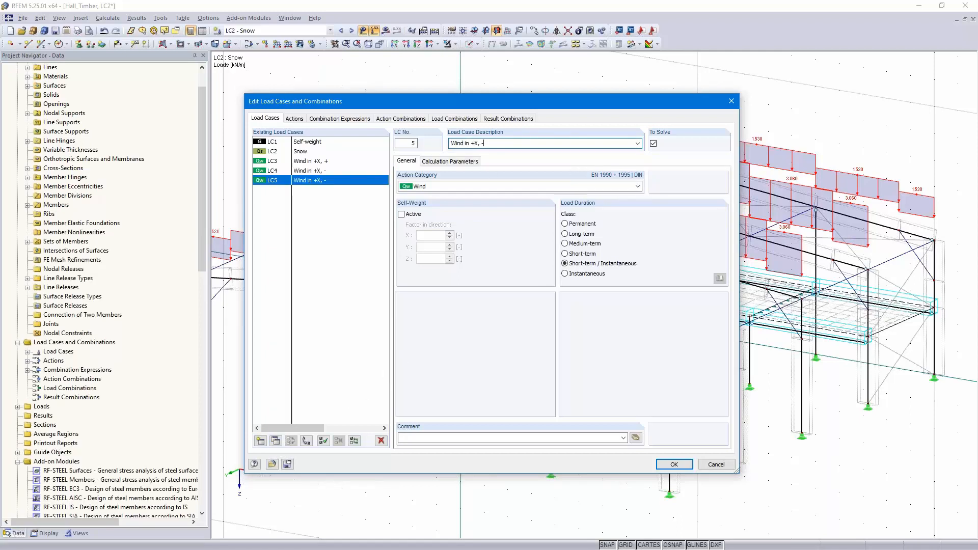
pyautogui.click(275, 442)
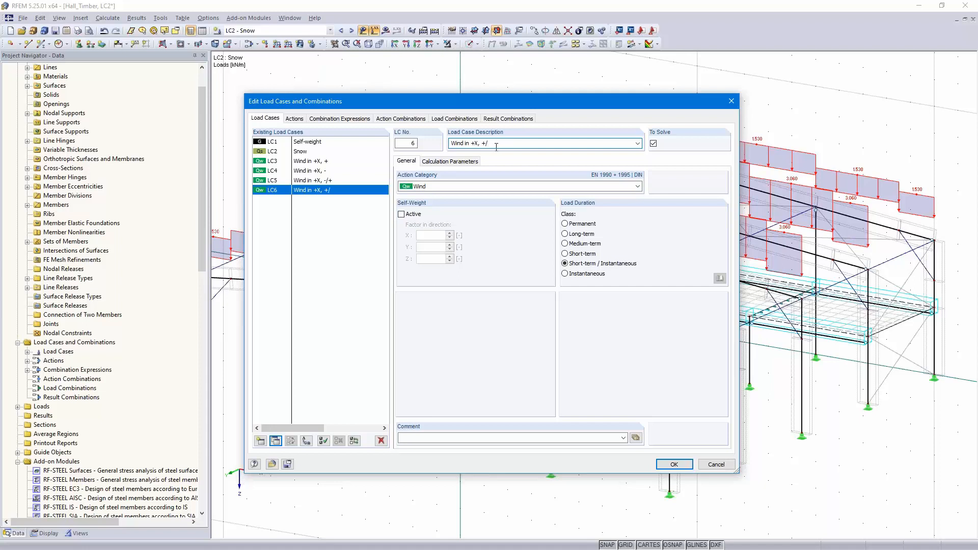
pyautogui.click(315, 162)
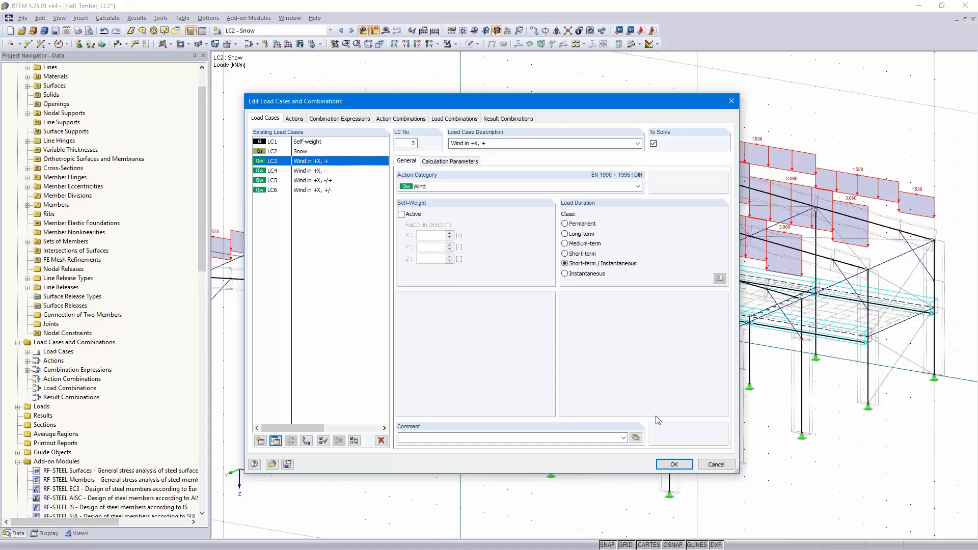
pyautogui.click(674, 465)
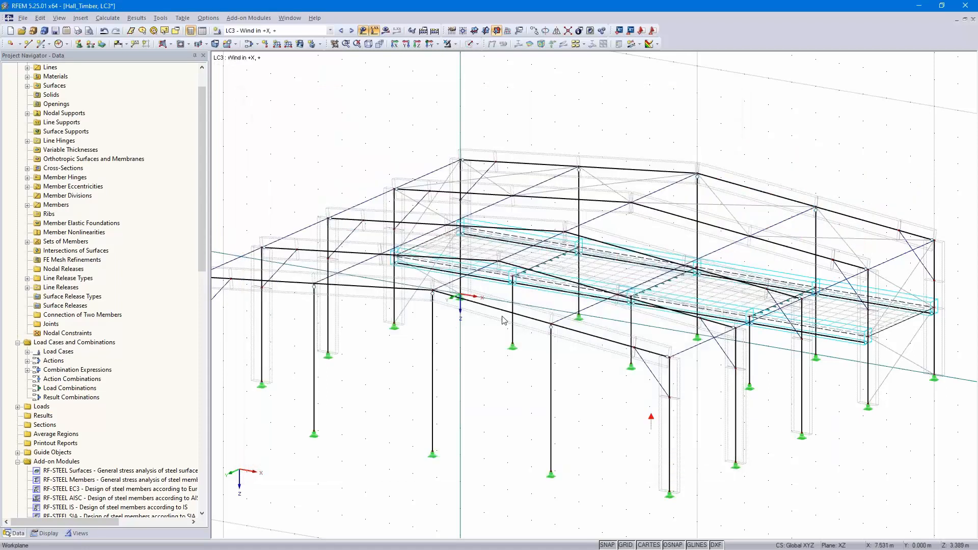
# - Start generating wind loads for vertical walls with roof according to EN 1991-1-4
pyautogui.moveTo(284, 137); pyautogui.dragTo(323, 141, button='middle')
pyautogui.scroll(-1, 338, 131)
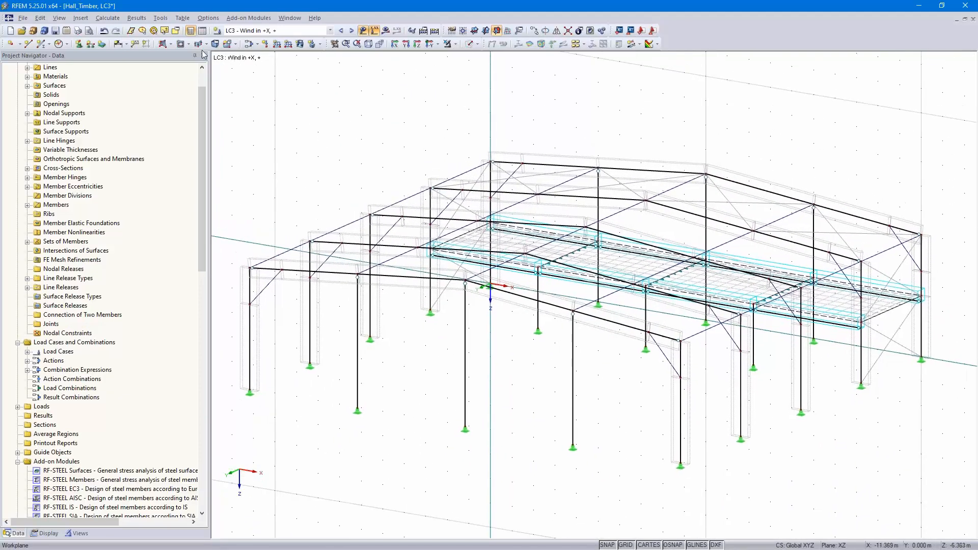
pyautogui.click(161, 19)
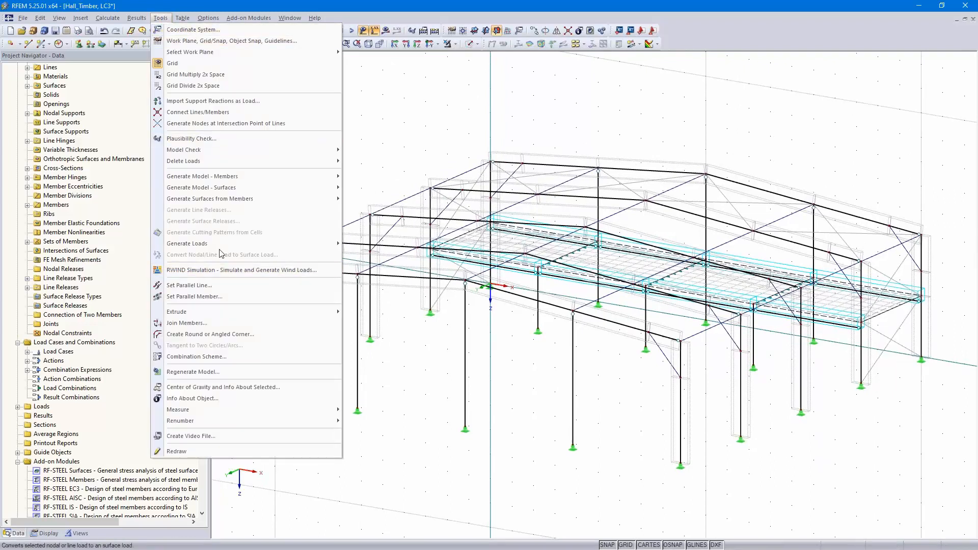
pyautogui.moveTo(231, 245)
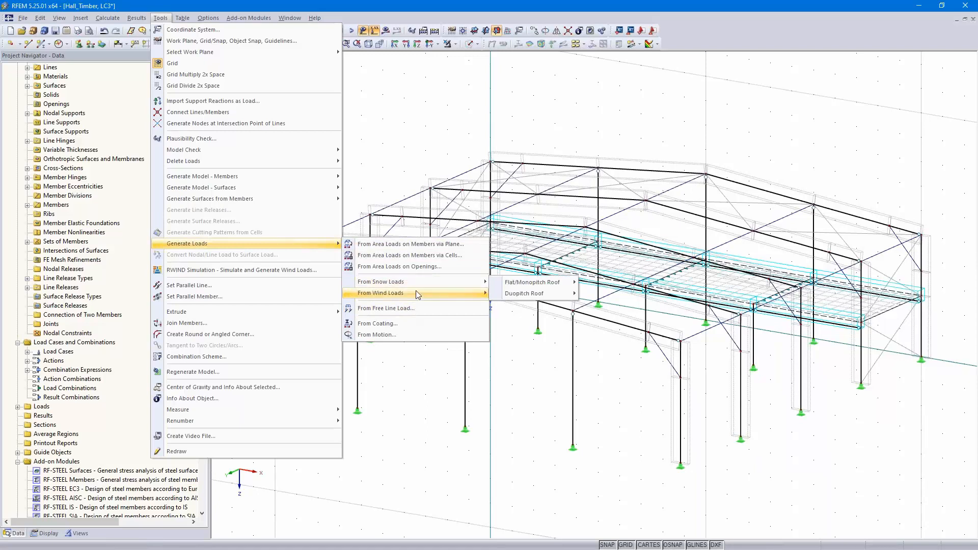
pyautogui.moveTo(417, 290)
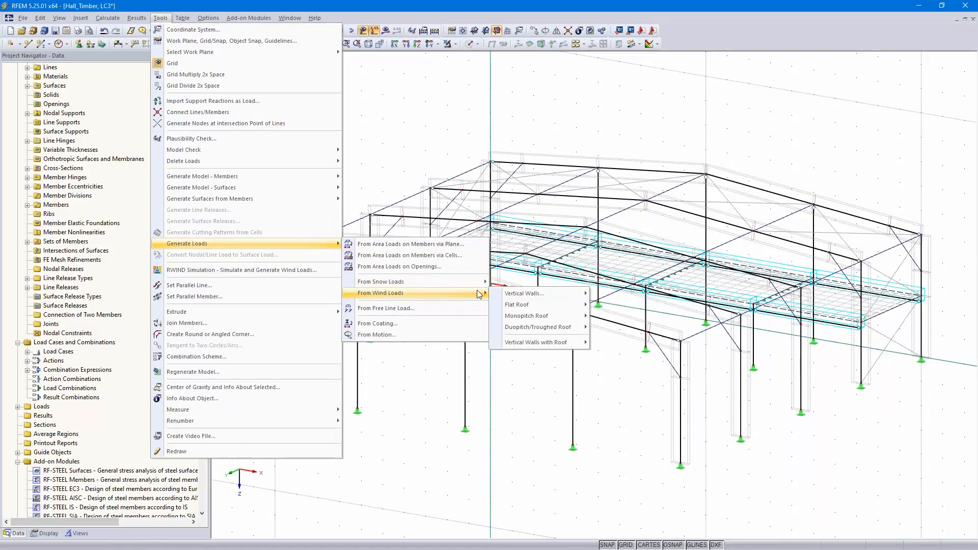
pyautogui.moveTo(550, 296)
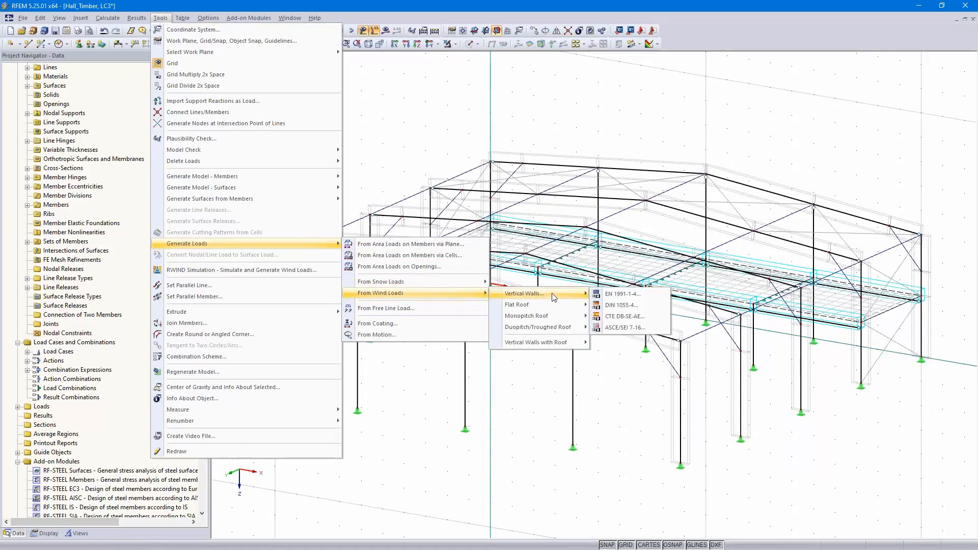
pyautogui.moveTo(553, 328)
pyautogui.moveTo(545, 350)
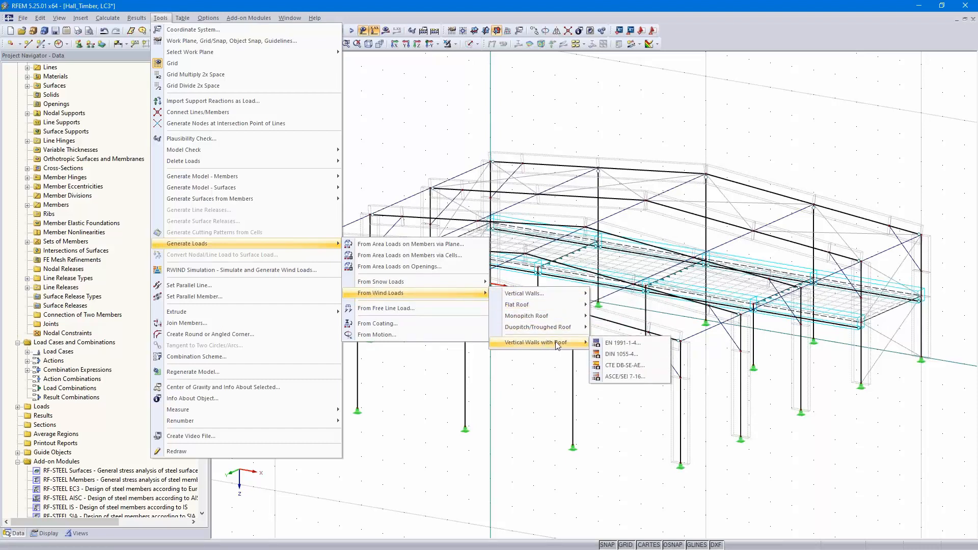
pyautogui.click(634, 346)
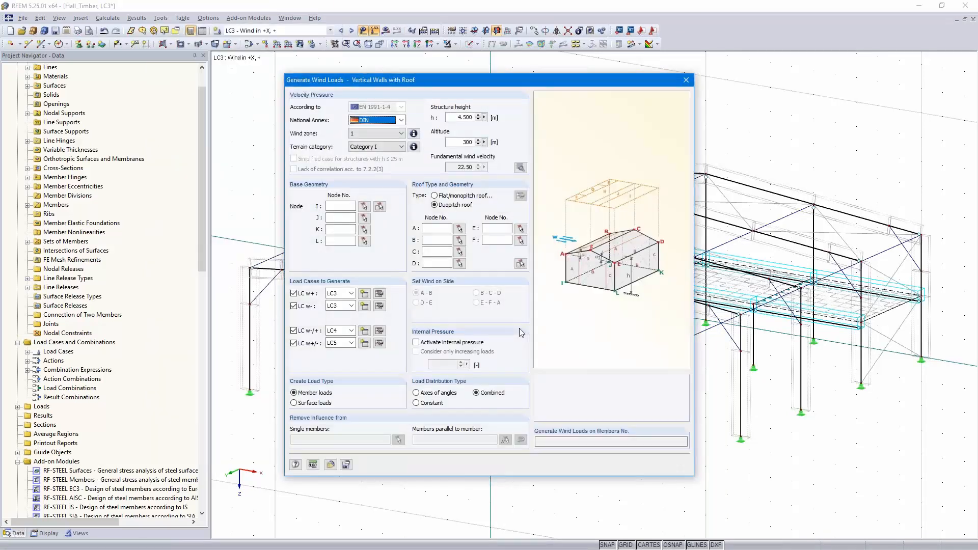
# - Define the velocity pressure with national annex DIN, wind zone 2, terrain category III and an altitude of 115 m
pyautogui.click(402, 121)
pyautogui.click(403, 122)
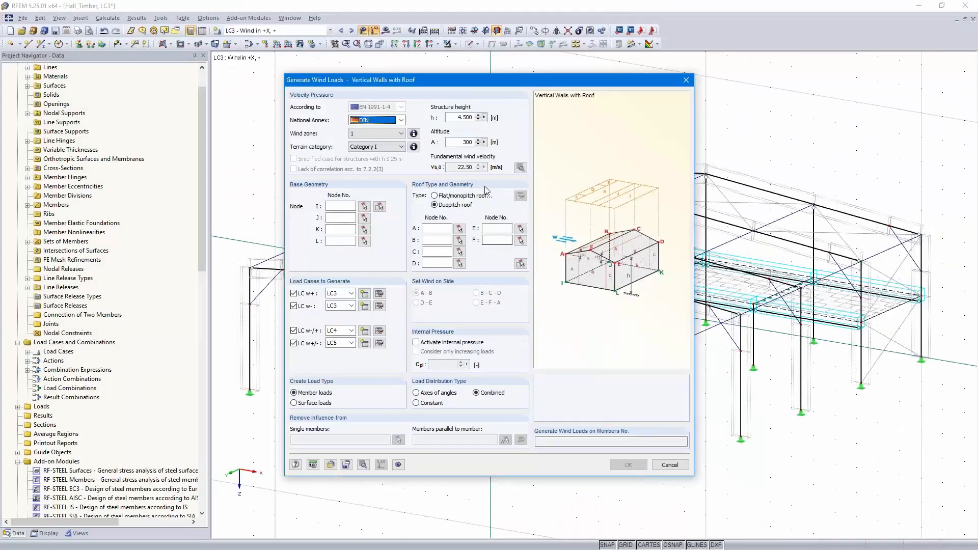
pyautogui.click(377, 134)
pyautogui.click(380, 149)
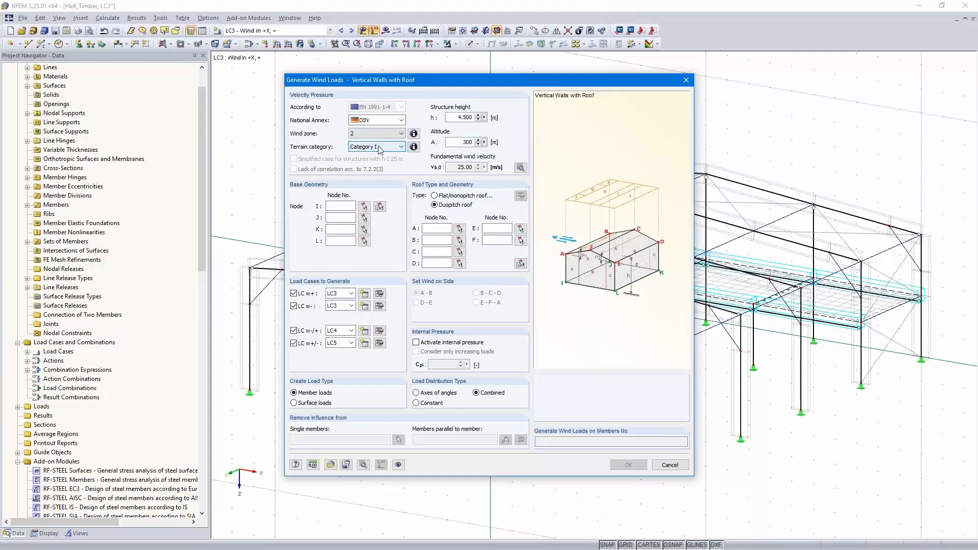
pyautogui.click(381, 149)
pyautogui.click(388, 170)
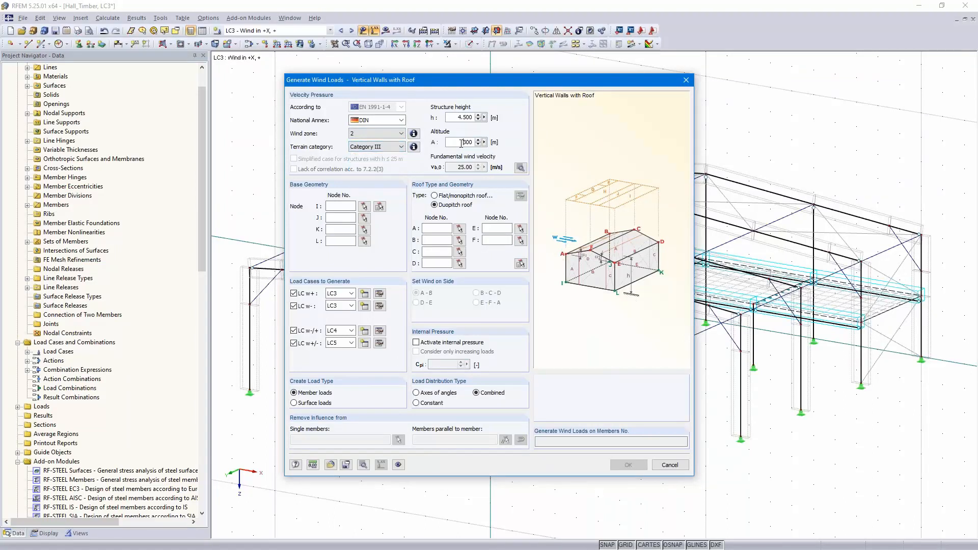
pyautogui.write('115')
# - Set the structure height to 6 m by picking the base and ridge nodes of the front gable's middle column
pyautogui.click(484, 118)
pyautogui.click(515, 141)
pyautogui.click(465, 427)
pyautogui.click(465, 281)
# - Define the base geometry by picking the hall's four corner support nodes 59, 1, 7 and 66
pyautogui.click(380, 207)
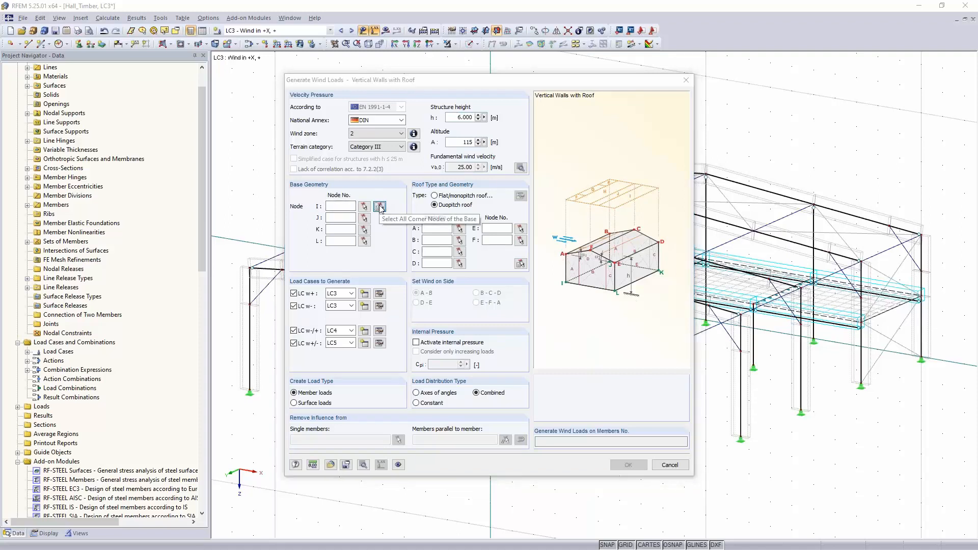
pyautogui.click(251, 390)
pyautogui.scroll(1, 506, 373)
pyautogui.keyDown('ctrl'); pyautogui.moveTo(506, 374); pyautogui.dragTo(525, 344, button='middle'); pyautogui.keyUp('ctrl')
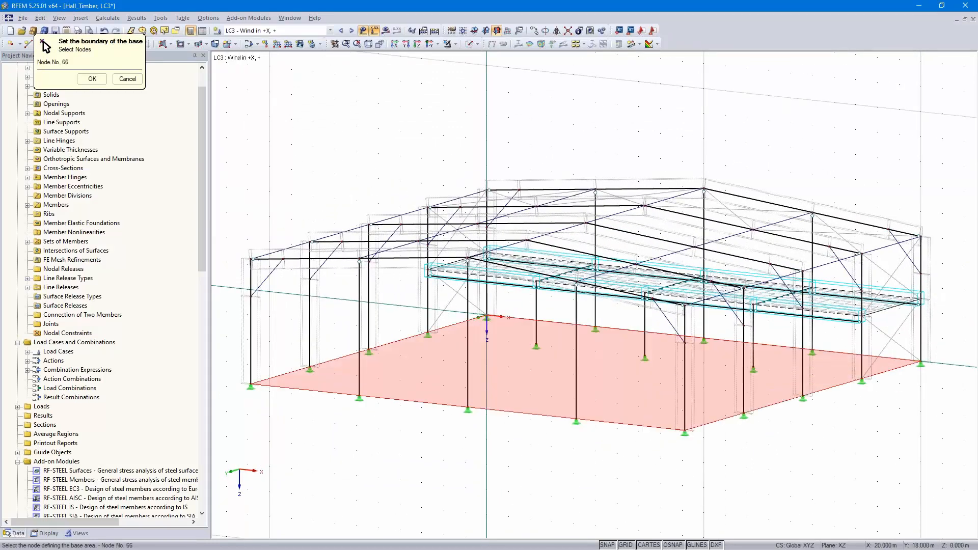
pyautogui.click(921, 363)
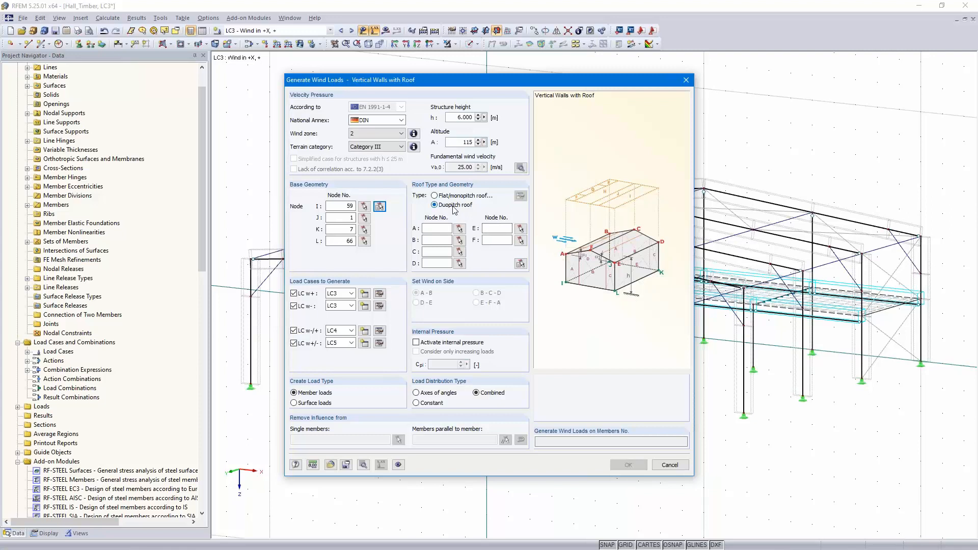
# - Define the duopitch roof geometry by picking its eave and ridge corner nodes 61, 2, 3, 8, 67 and 62
pyautogui.click(520, 264)
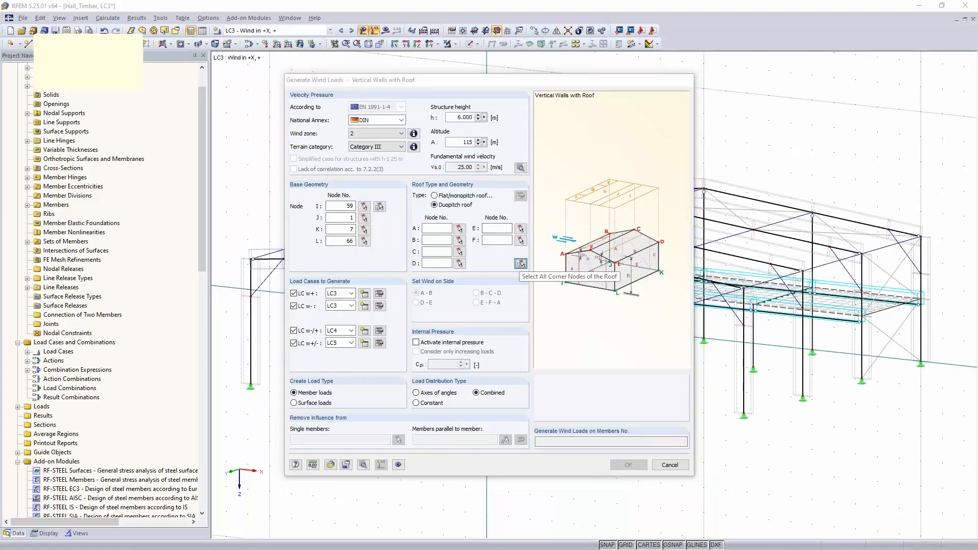
pyautogui.click(251, 258)
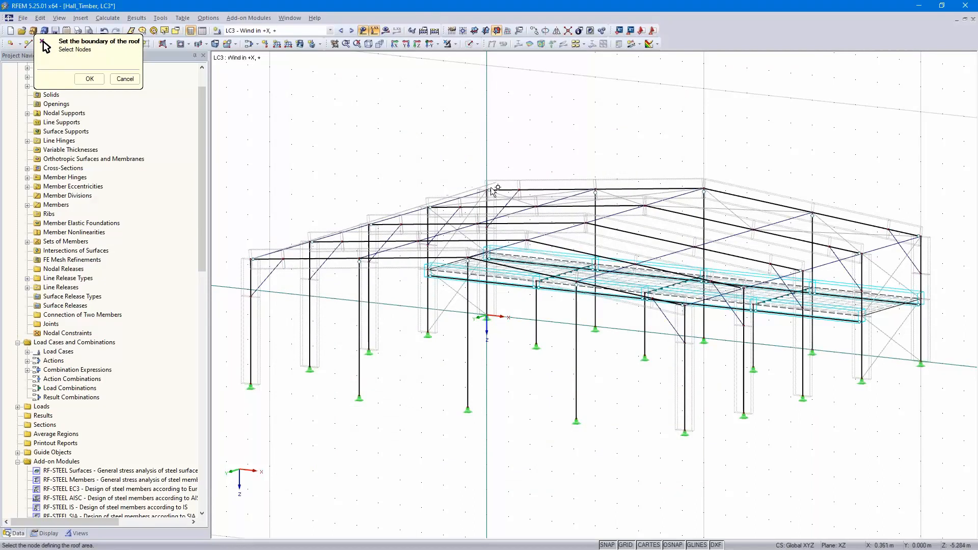
pyautogui.click(487, 190)
pyautogui.click(706, 190)
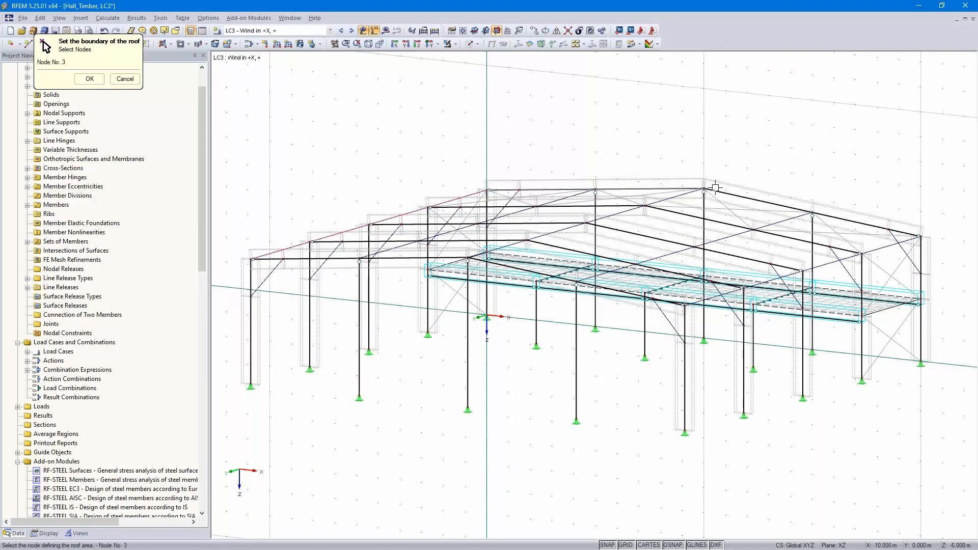
pyautogui.click(912, 237)
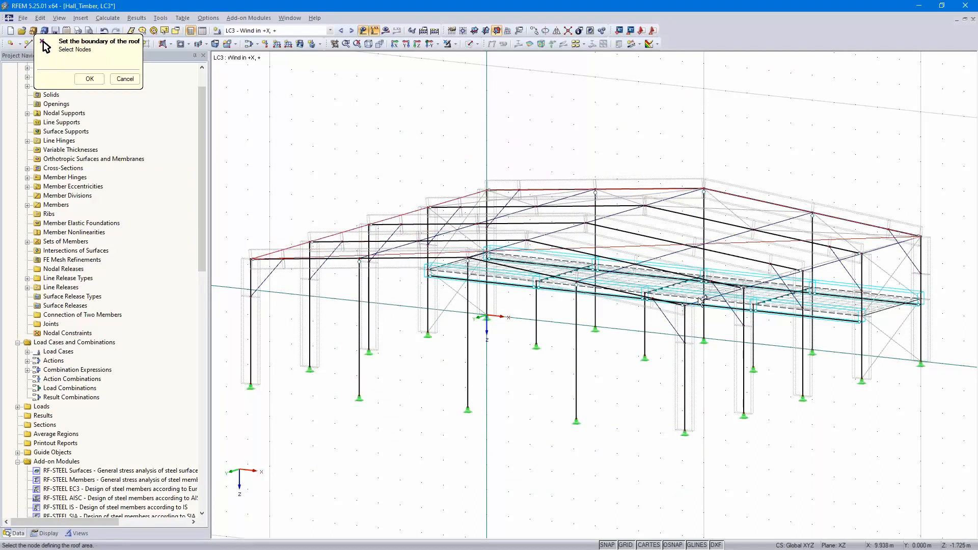
pyautogui.click(468, 259)
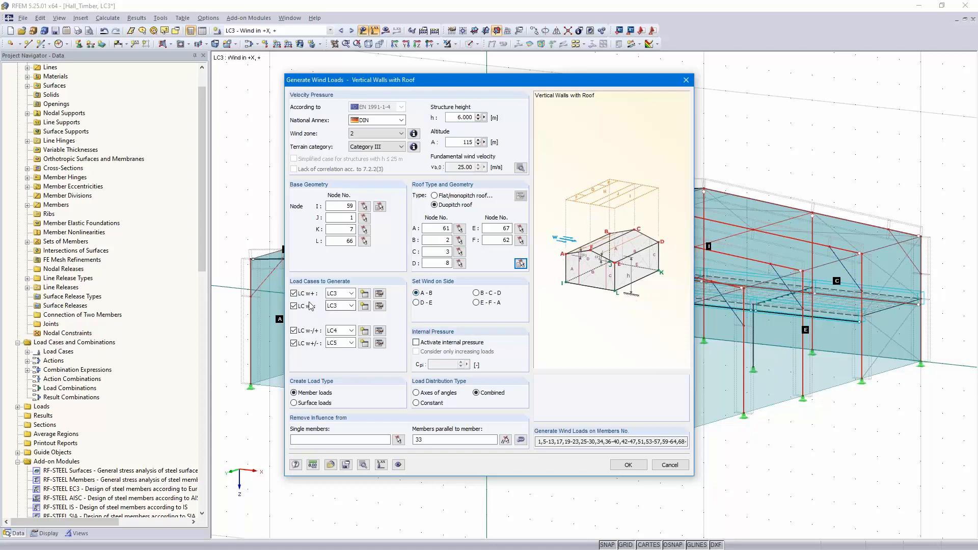
# - Assign the wind load cases to generate: LC3 for w+, LC4 for w-, LC5 for w-/+ and LC6 for w+/-
pyautogui.click(351, 294)
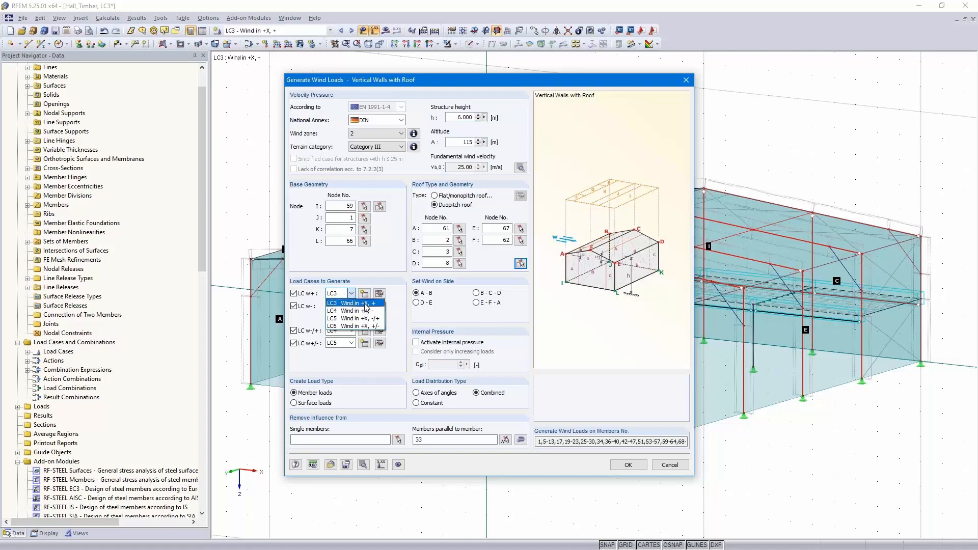
pyautogui.click(364, 304)
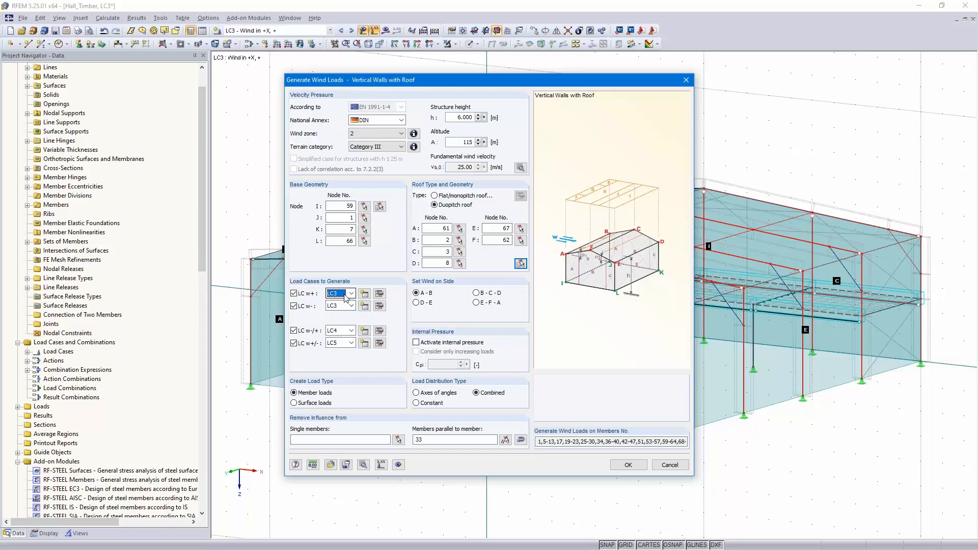
pyautogui.click(351, 305)
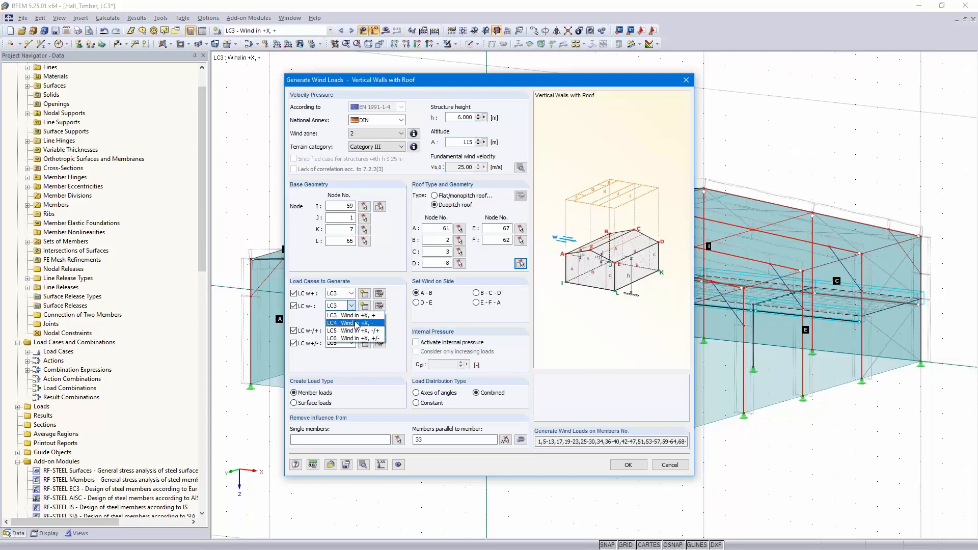
pyautogui.click(356, 323)
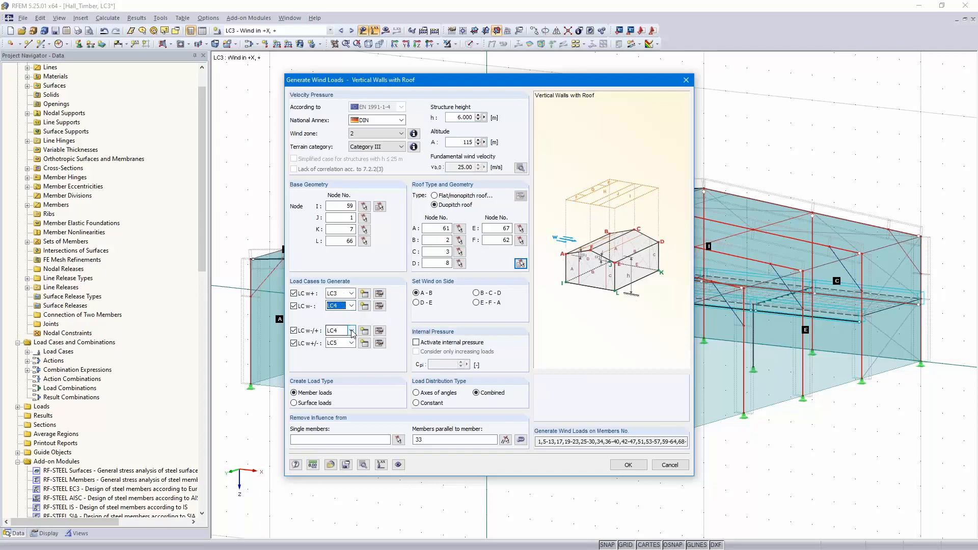
pyautogui.click(352, 331)
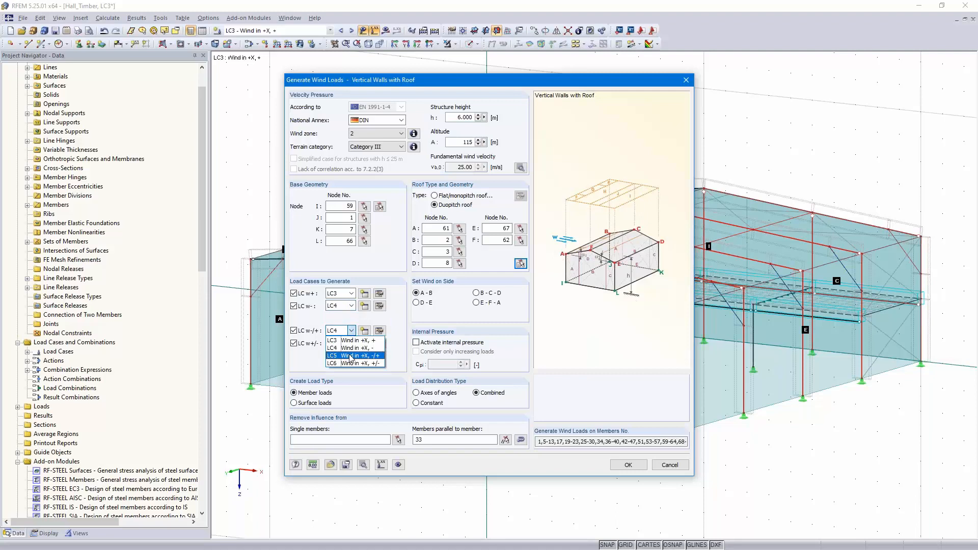
pyautogui.click(351, 356)
pyautogui.click(351, 344)
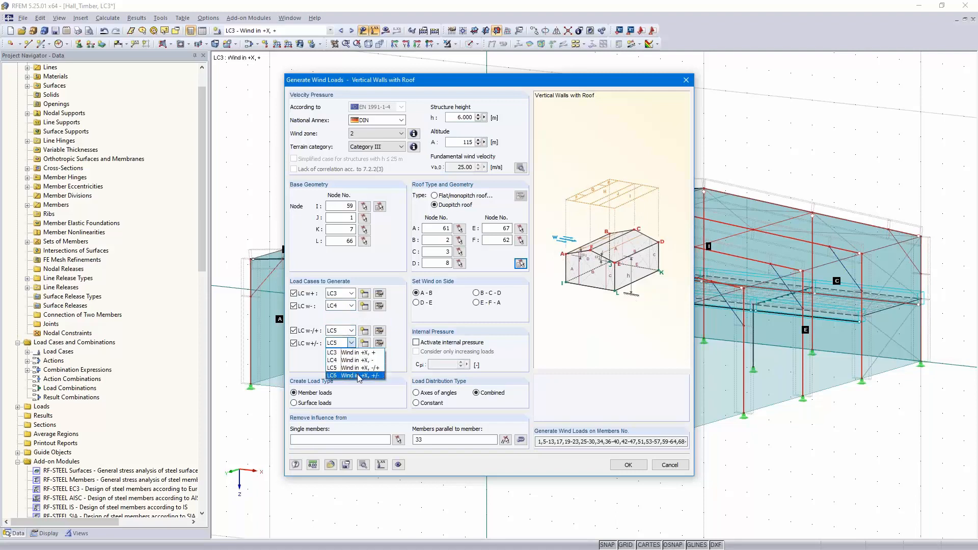
pyautogui.click(358, 375)
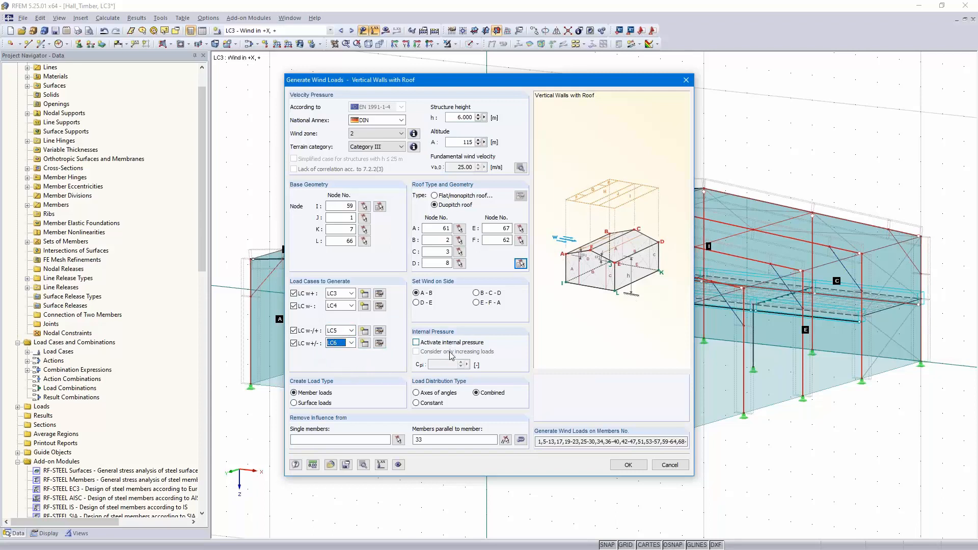
# - Replace the members excluded from wind loading with those parallel to members 69, 75, 80 and 103, picked in the model
pyautogui.doubleClick(414, 443)
pyautogui.press('Delete')
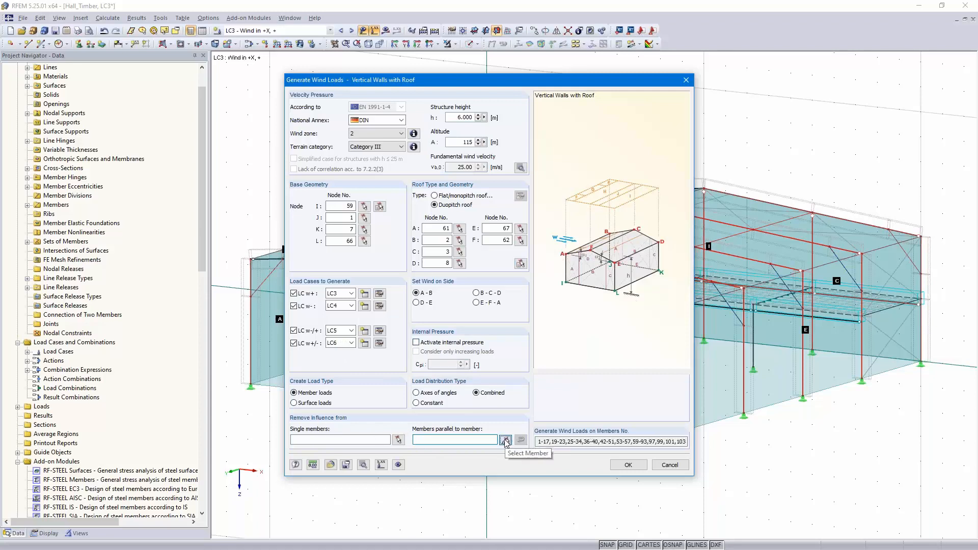
pyautogui.click(505, 441)
pyautogui.click(712, 297)
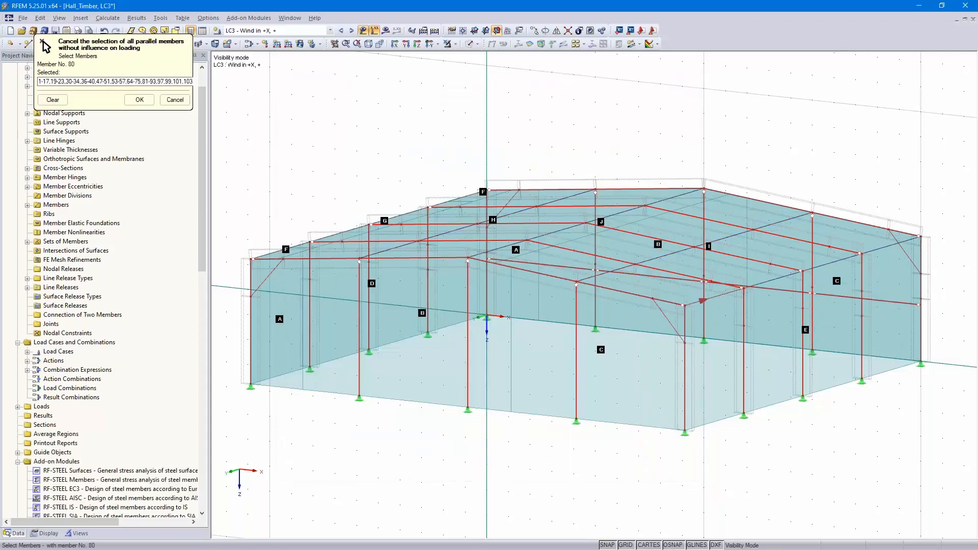
pyautogui.click(666, 317)
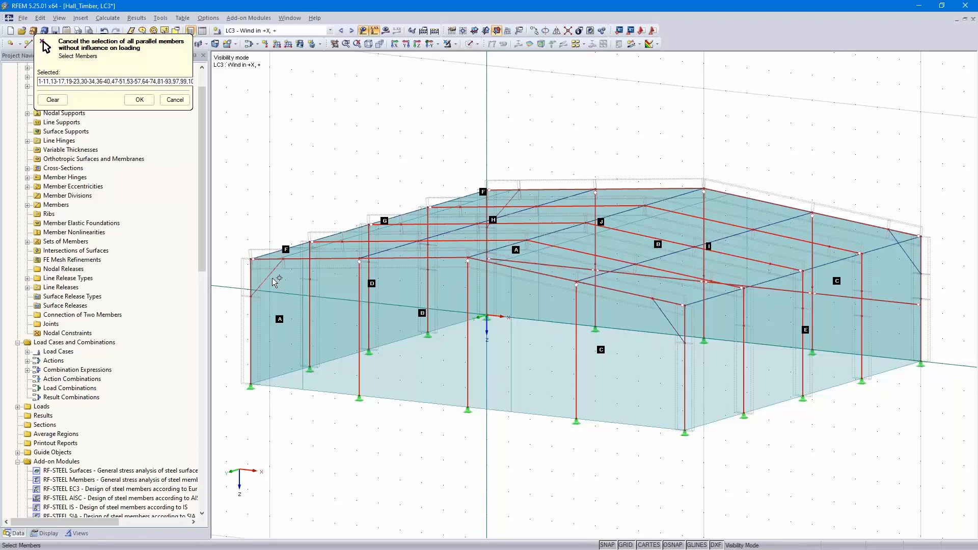
pyautogui.click(258, 286)
pyautogui.keyDown('ctrl'); pyautogui.moveTo(841, 443); pyautogui.dragTo(461, 450, button='middle'); pyautogui.keyUp('ctrl')
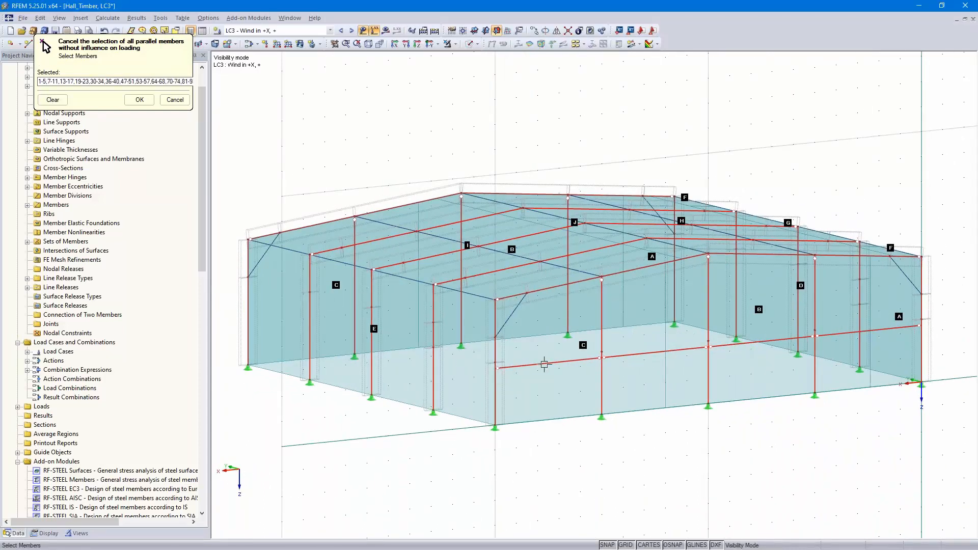
pyautogui.click(543, 365)
pyautogui.keyDown('ctrl'); pyautogui.moveTo(356, 486); pyautogui.dragTo(822, 511, button='middle'); pyautogui.keyUp('ctrl')
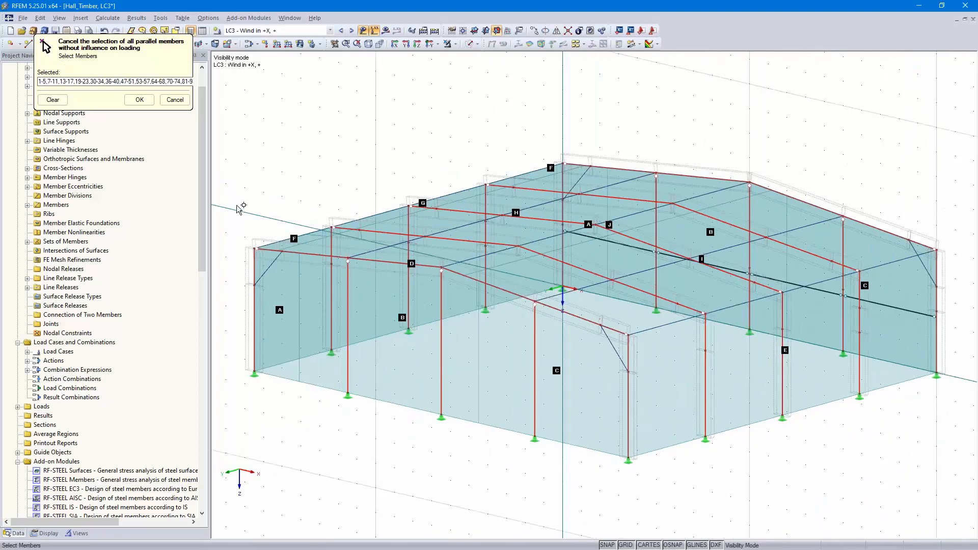
pyautogui.click(136, 99)
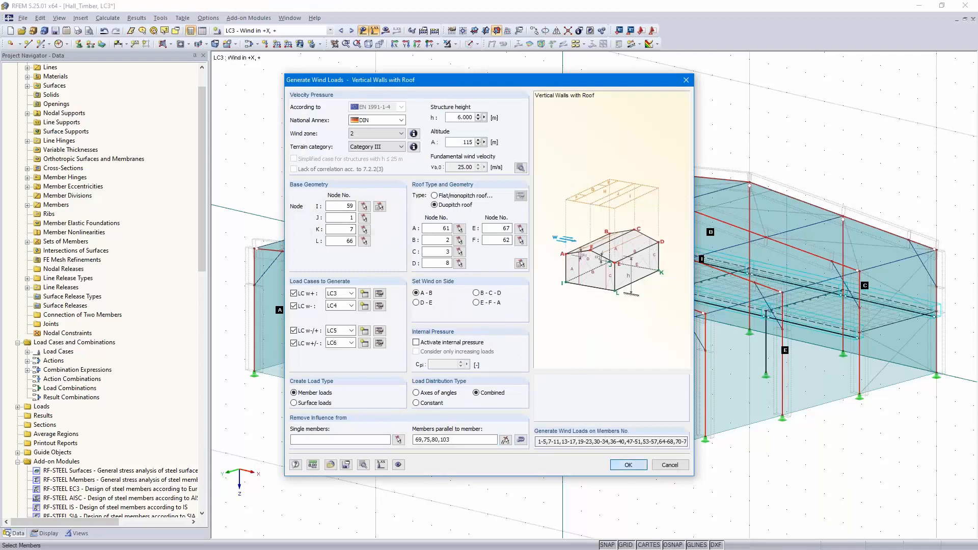
# - Generate the wind loads on the hall and switch off the separate display of the generated loads
pyautogui.click(630, 464)
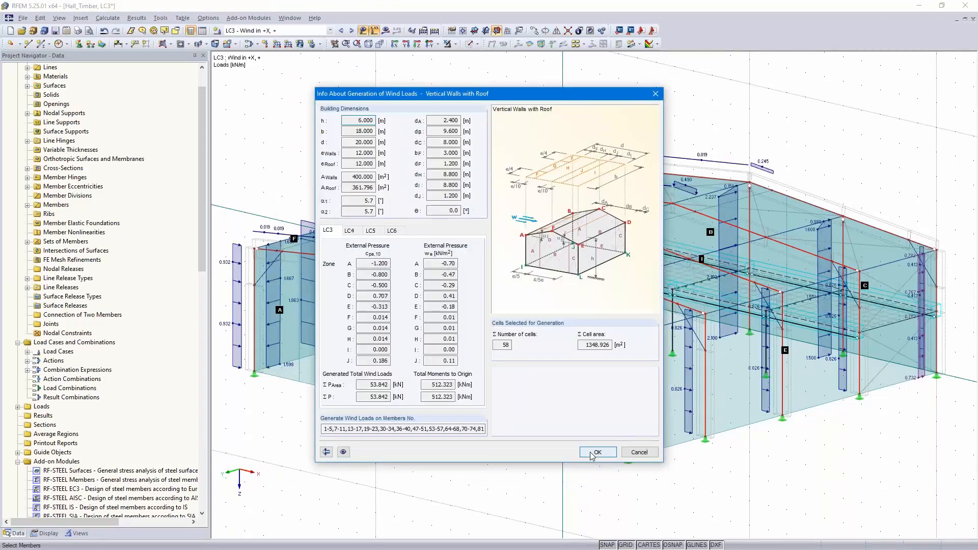
pyautogui.click(594, 453)
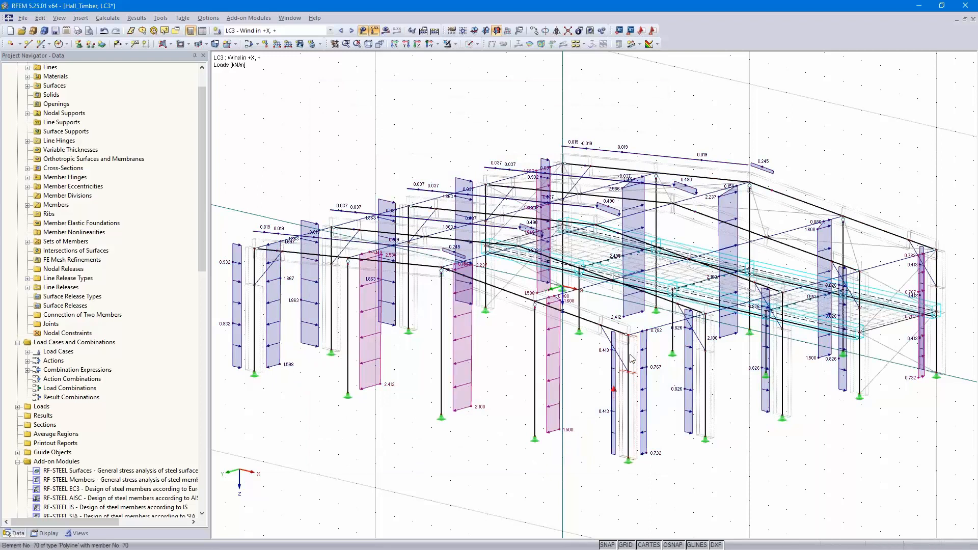
pyautogui.click(719, 164)
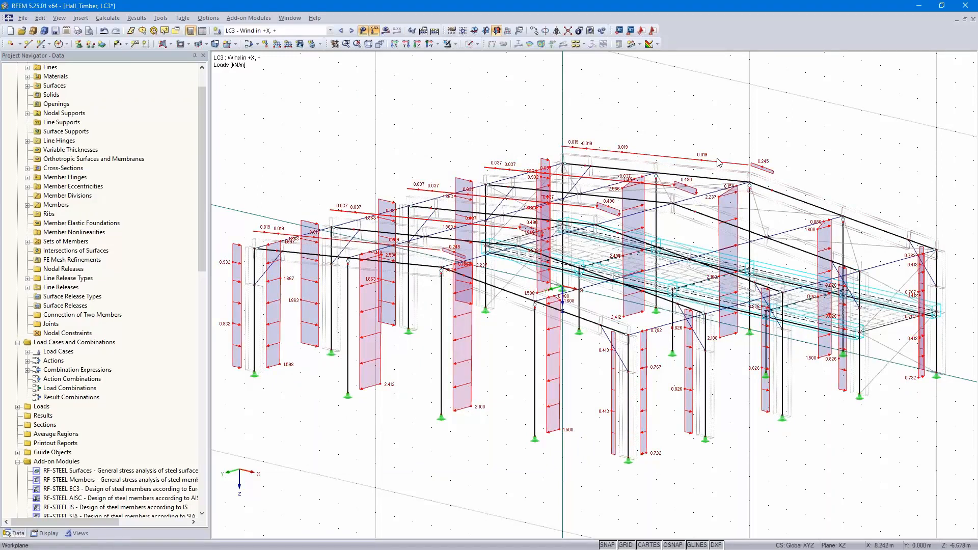
pyautogui.rightClick(719, 164)
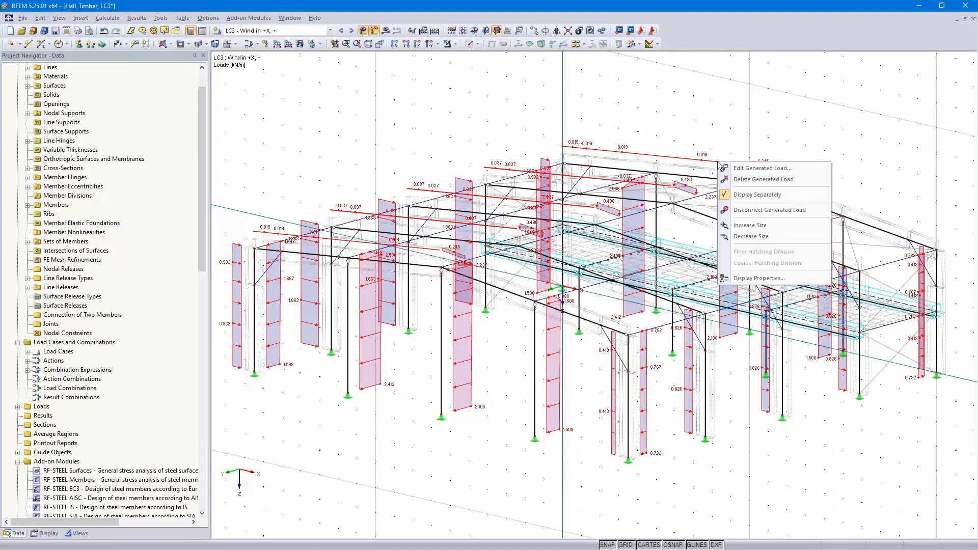
pyautogui.click(758, 195)
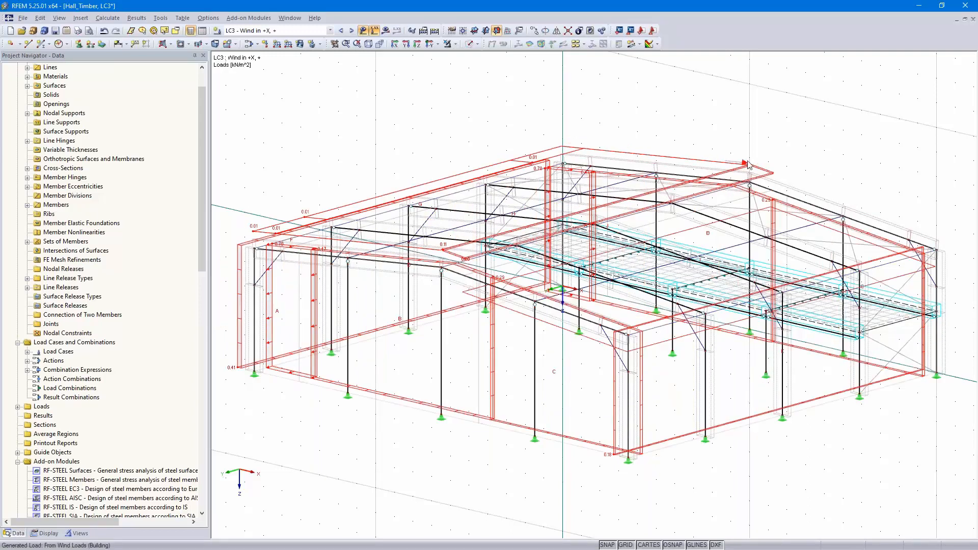
pyautogui.moveTo(863, 181)
pyautogui.keyDown('ctrl'); pyautogui.mouseDown(button='middle')
pyautogui.moveTo(920, 126)
pyautogui.moveTo(830, 197)
pyautogui.moveTo(866, 179)
pyautogui.mouseUp(button='middle'); pyautogui.keyUp('ctrl')
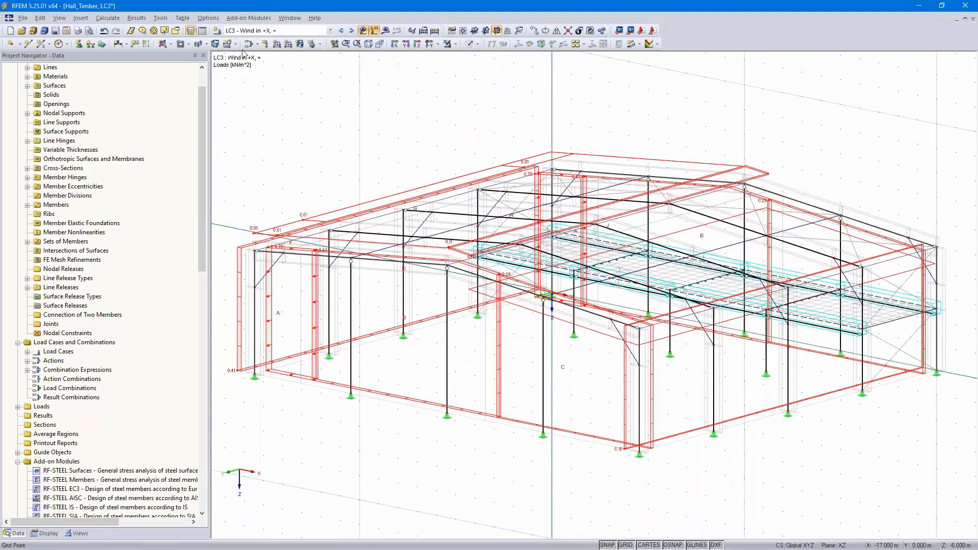
# - Look through the wind load cases up to LC6 and view the loads along the X and reverse Y directions
pyautogui.click(351, 30)
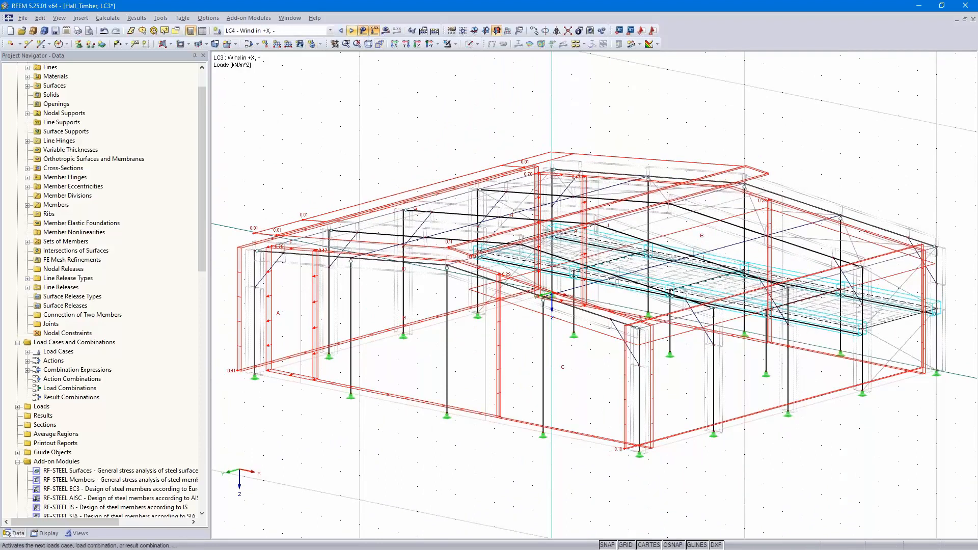
pyautogui.click(352, 31)
pyautogui.click(351, 31)
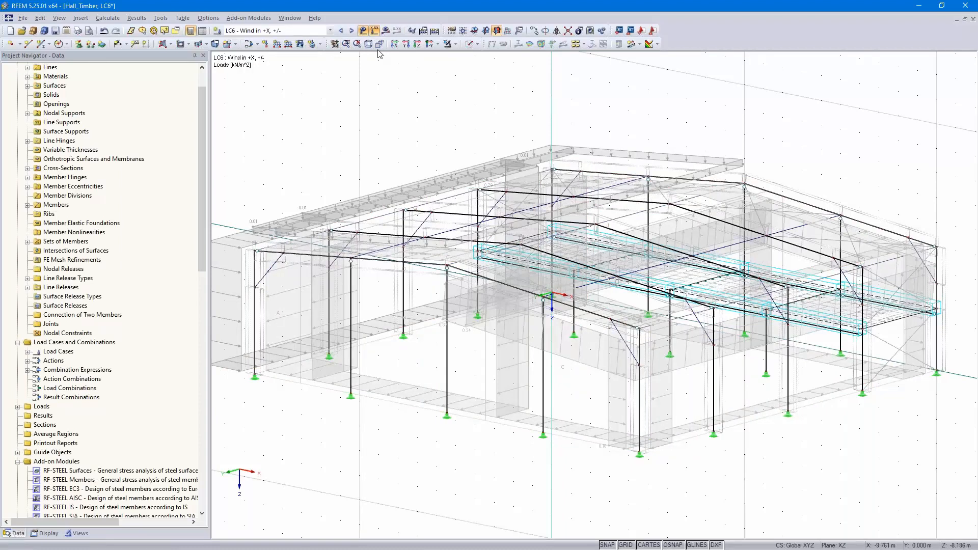
pyautogui.click(407, 45)
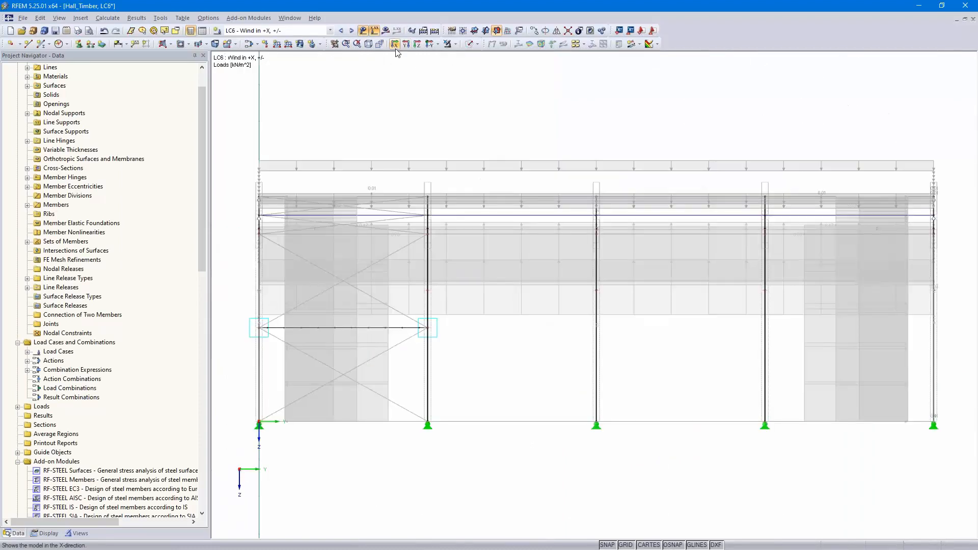
pyautogui.click(416, 45)
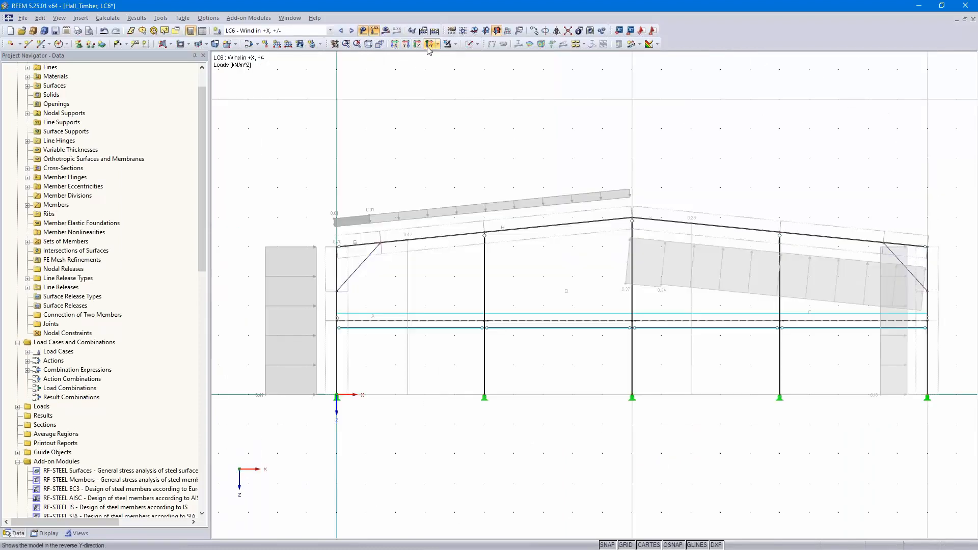
pyautogui.click(335, 43)
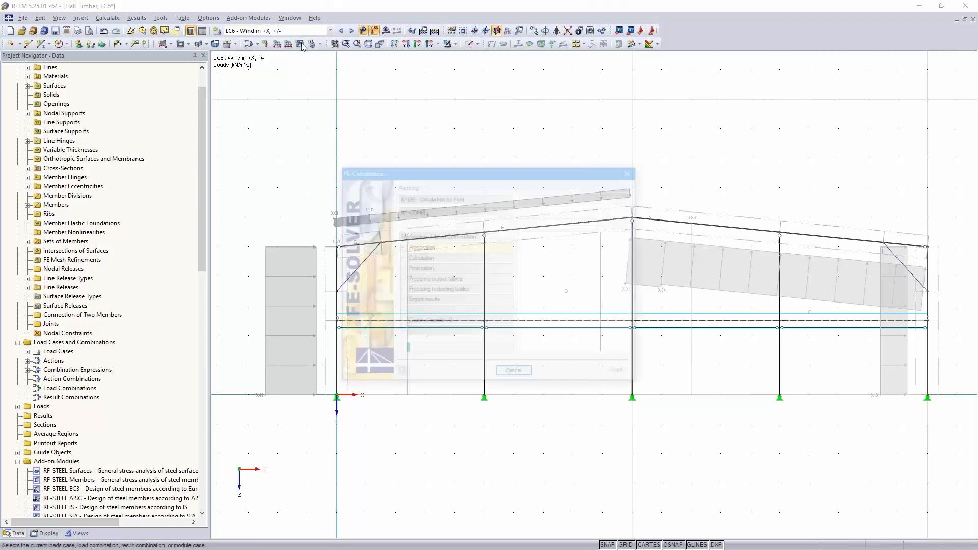
# - Compare the generated wind loads of load cases LC3, LC4, LC5 and LC6 in the reverse Y view
pyautogui.click(330, 30)
pyautogui.scroll(2, 301, 54)
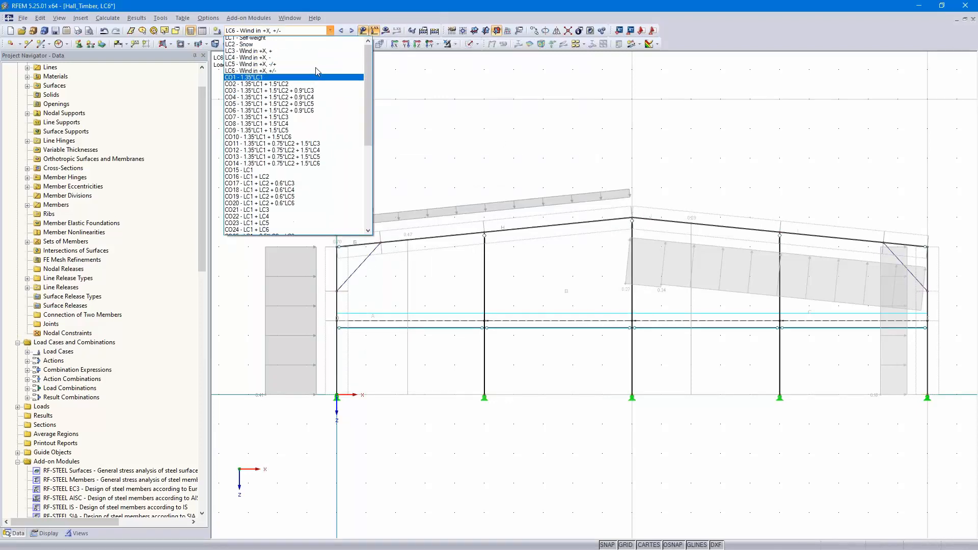
pyautogui.click(292, 53)
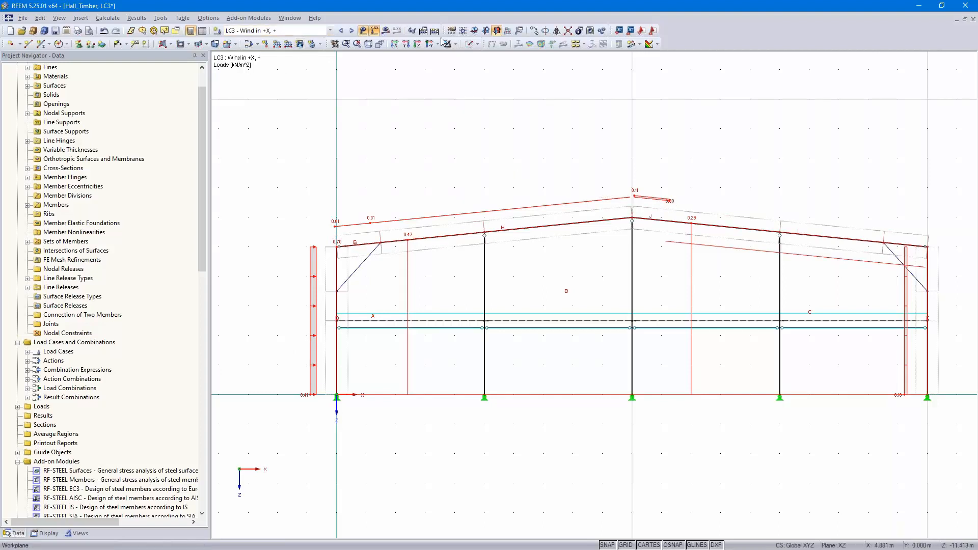
pyautogui.click(352, 31)
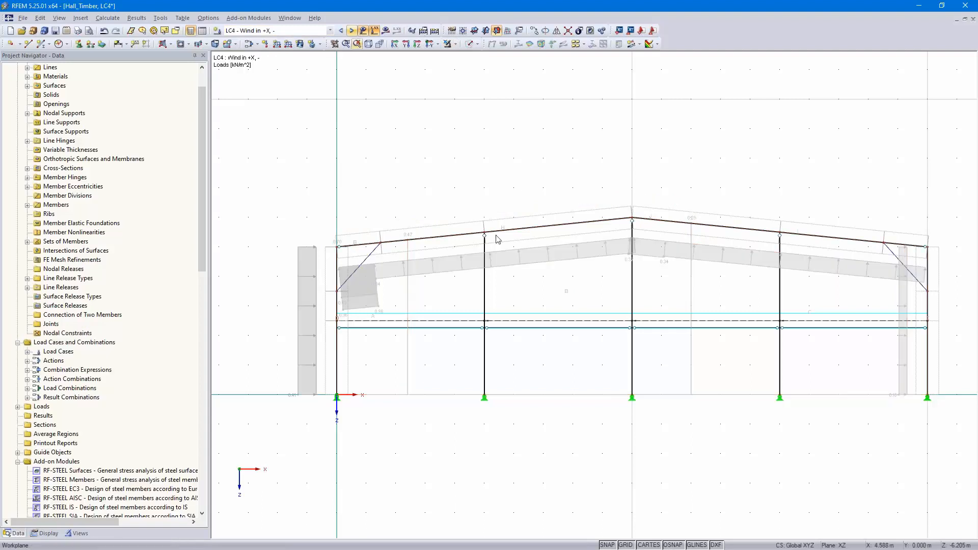
pyautogui.click(352, 31)
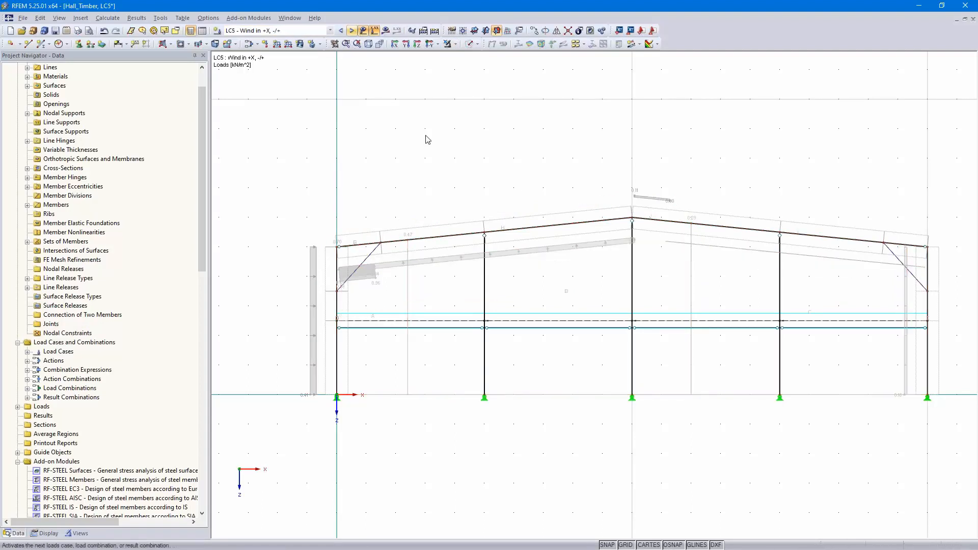
pyautogui.click(352, 31)
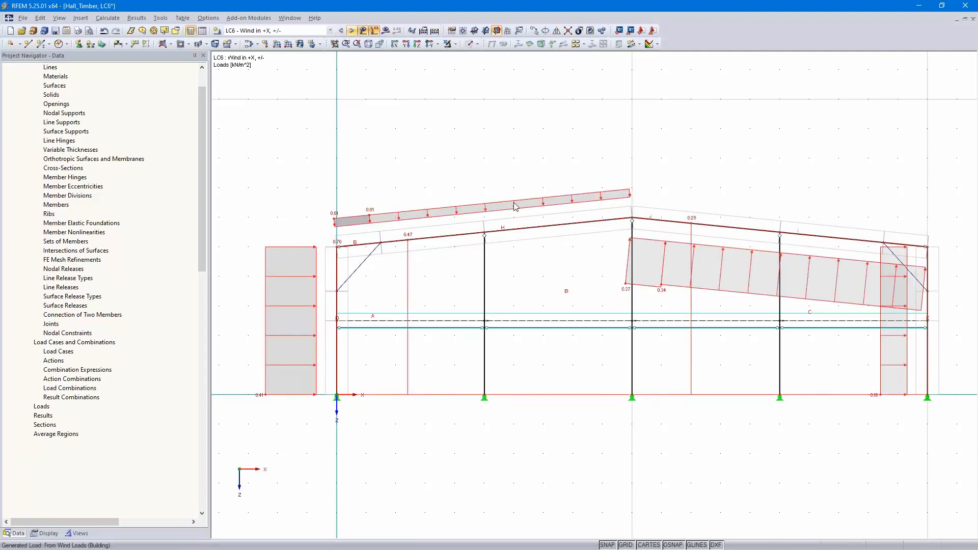
# - Copy load case LC3 as a new load case LC7 with the description "Wind in +Y, -"
pyautogui.keyDown('ctrl'); pyautogui.moveTo(769, 171); pyautogui.dragTo(603, 265, button='middle'); pyautogui.keyUp('ctrl')
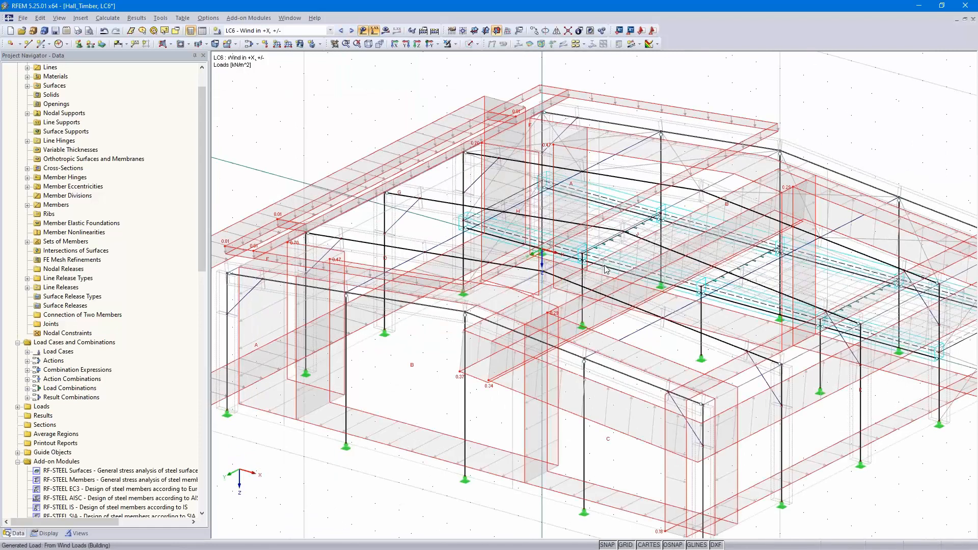
pyautogui.scroll(-2, 602, 264)
pyautogui.click(249, 43)
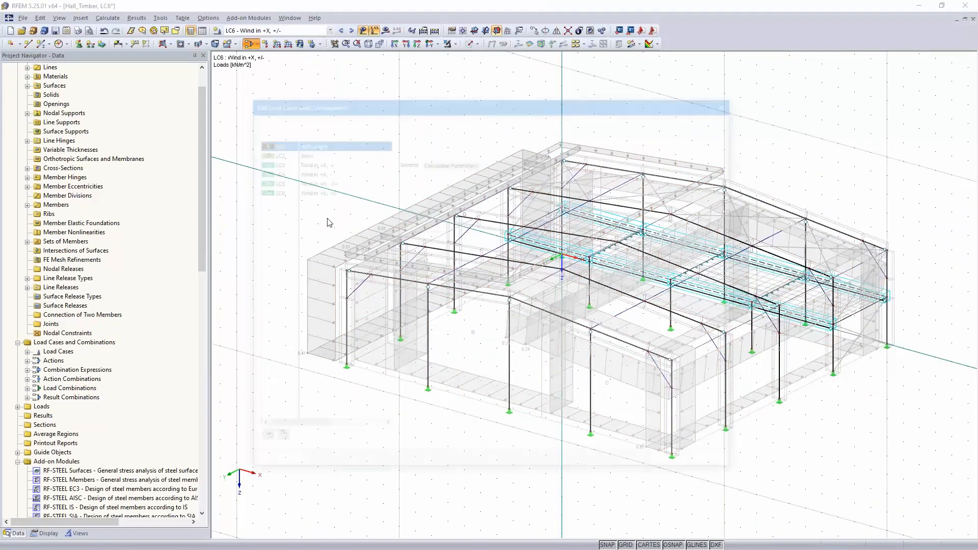
pyautogui.click(316, 161)
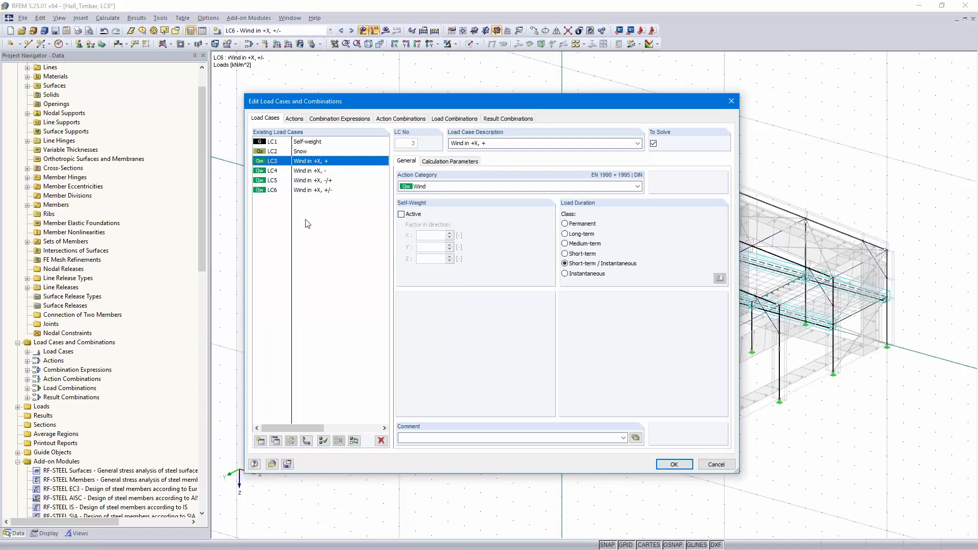
pyautogui.click(276, 441)
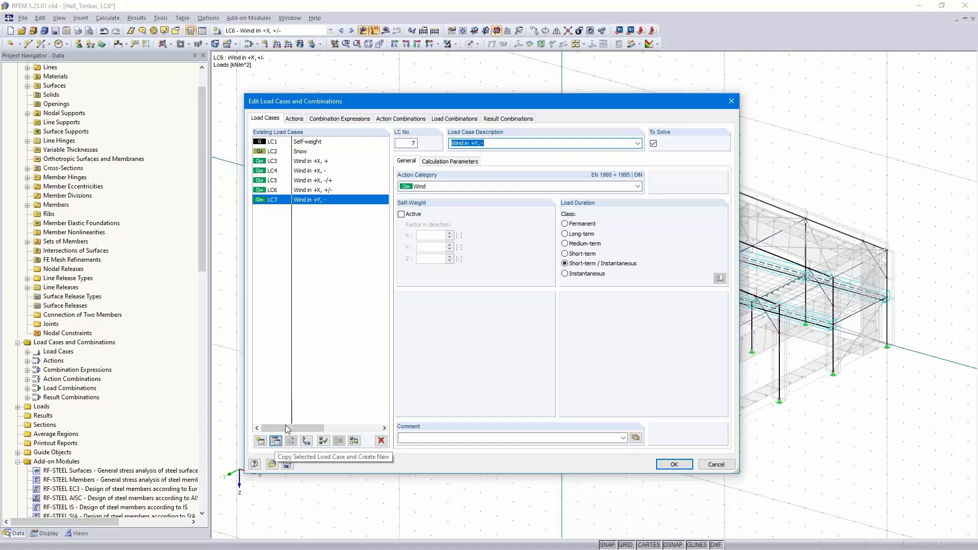
# - Copy LC7 as load case LC8 described as "Wind in -Y, -", accept the load cases and make LC7 the active one
pyautogui.click(275, 441)
pyautogui.doubleClick(475, 143)
pyautogui.write('-Y')
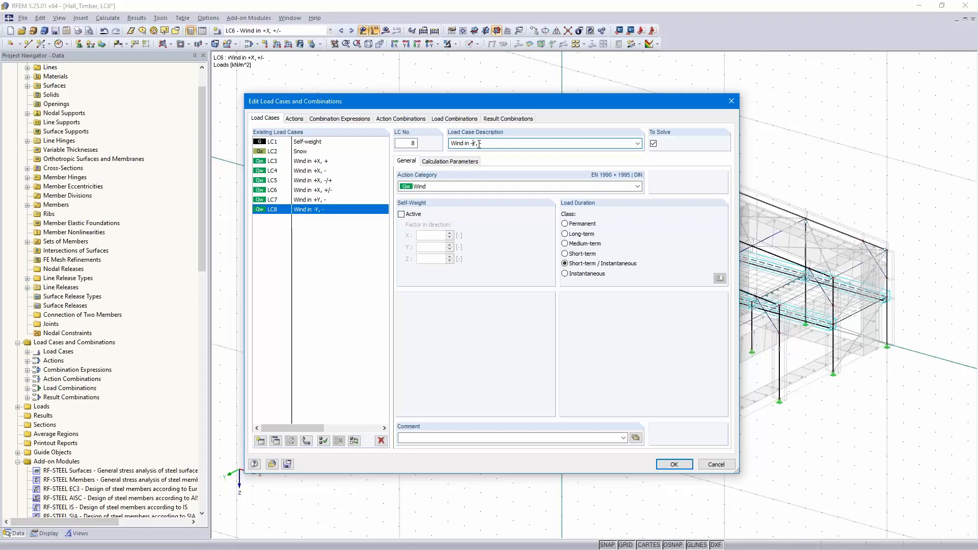
pyautogui.click(673, 466)
pyautogui.click(341, 31)
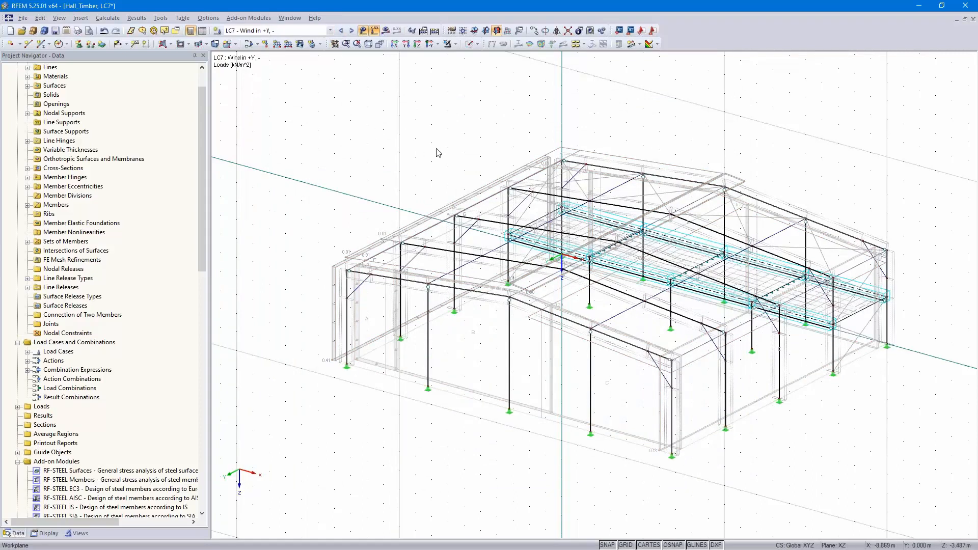
# - Regenerate the LC7 wind loads with the wind on side B-C-D and LC7 as the only generated case, assigned to LC w-
pyautogui.doubleClick(621, 162)
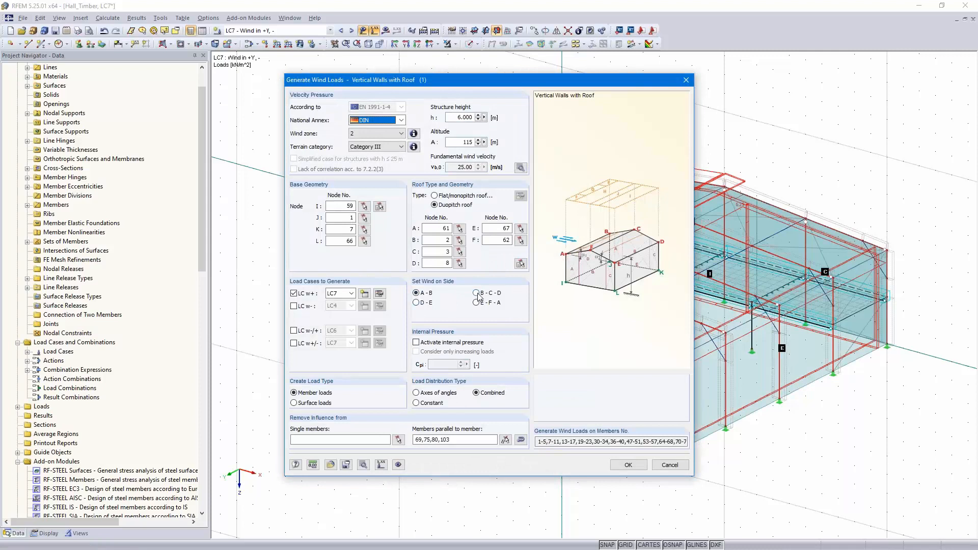
pyautogui.click(478, 294)
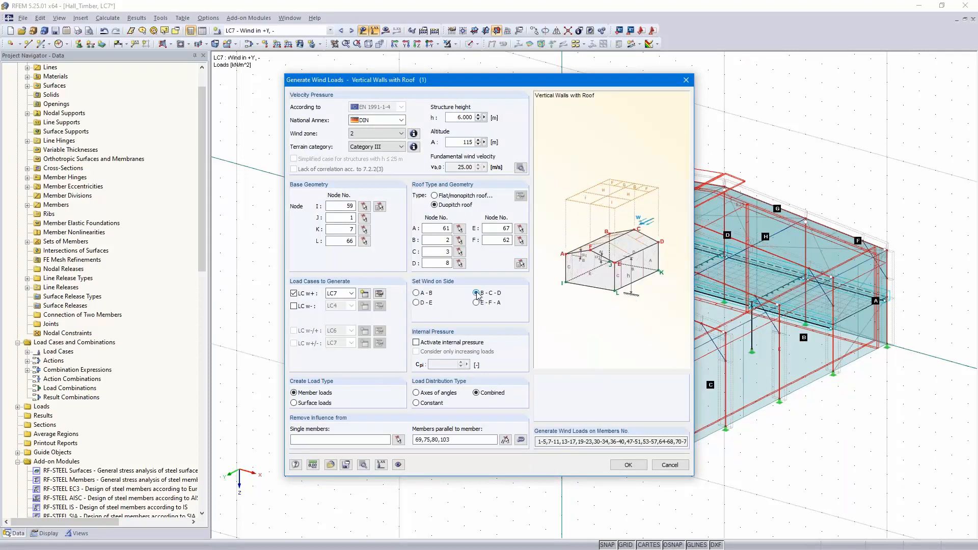
pyautogui.click(294, 294)
pyautogui.click(294, 306)
pyautogui.click(351, 308)
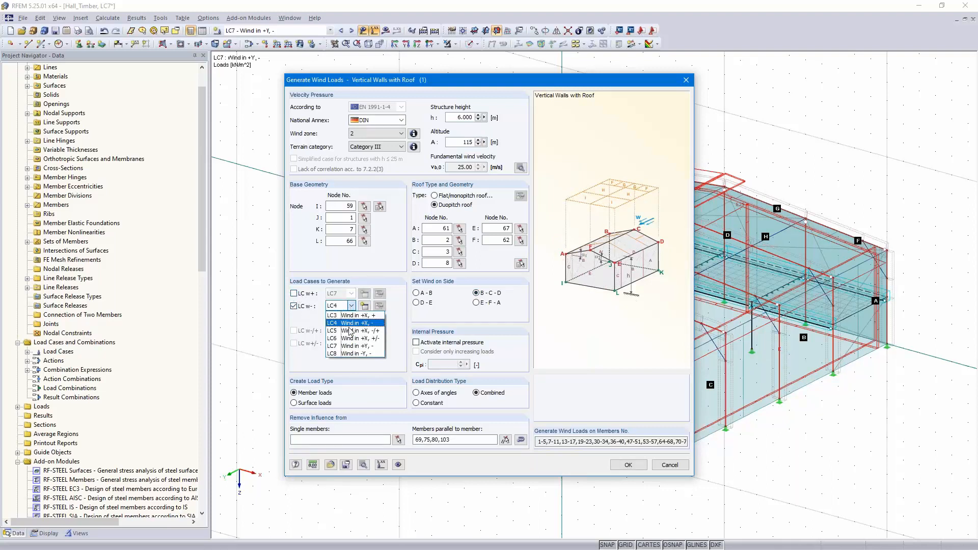
pyautogui.click(360, 347)
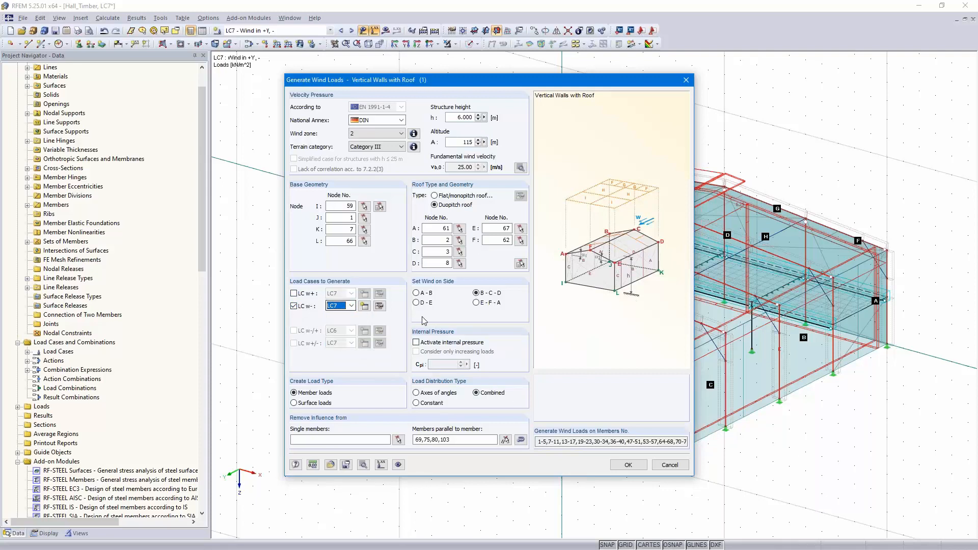
pyautogui.click(629, 465)
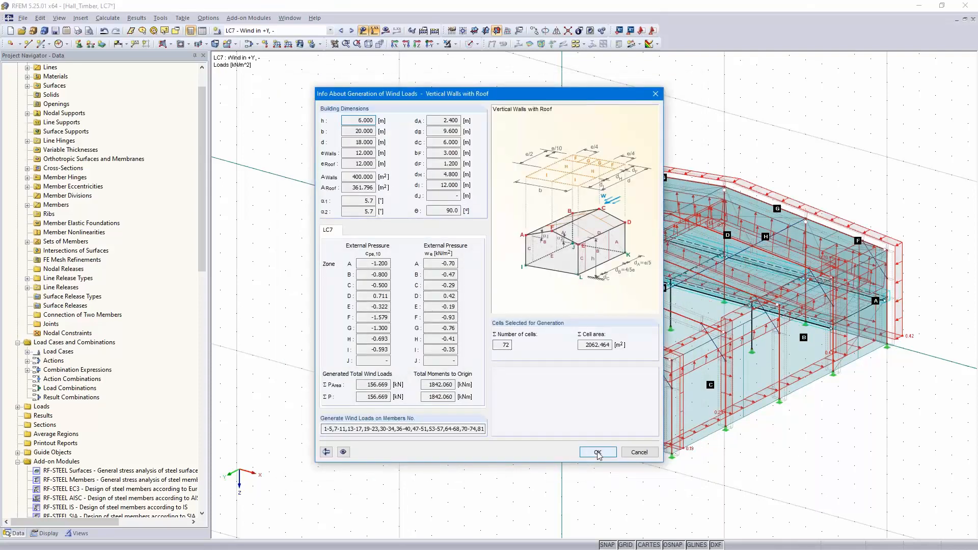
pyautogui.click(597, 452)
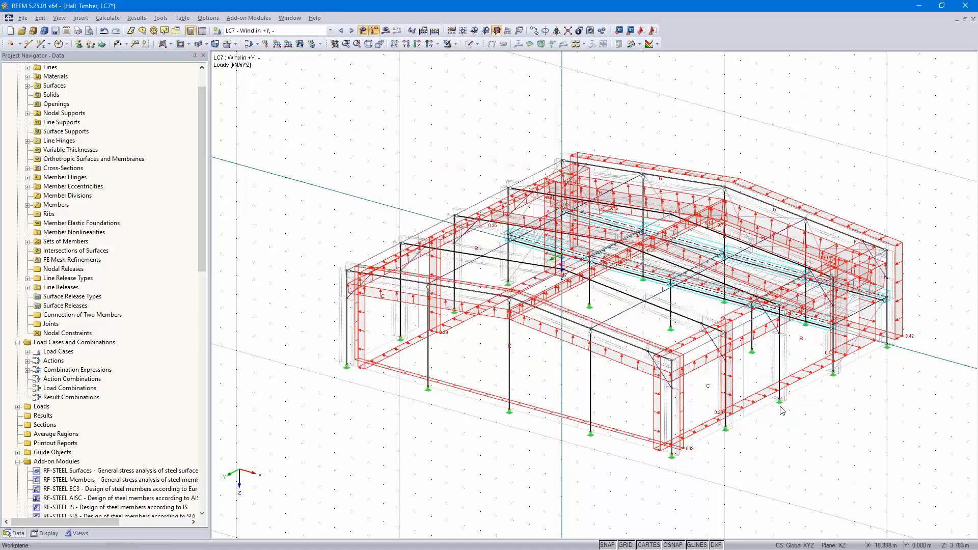
pyautogui.keyDown('ctrl'); pyautogui.moveTo(806, 409); pyautogui.dragTo(866, 402, button='middle'); pyautogui.keyUp('ctrl')
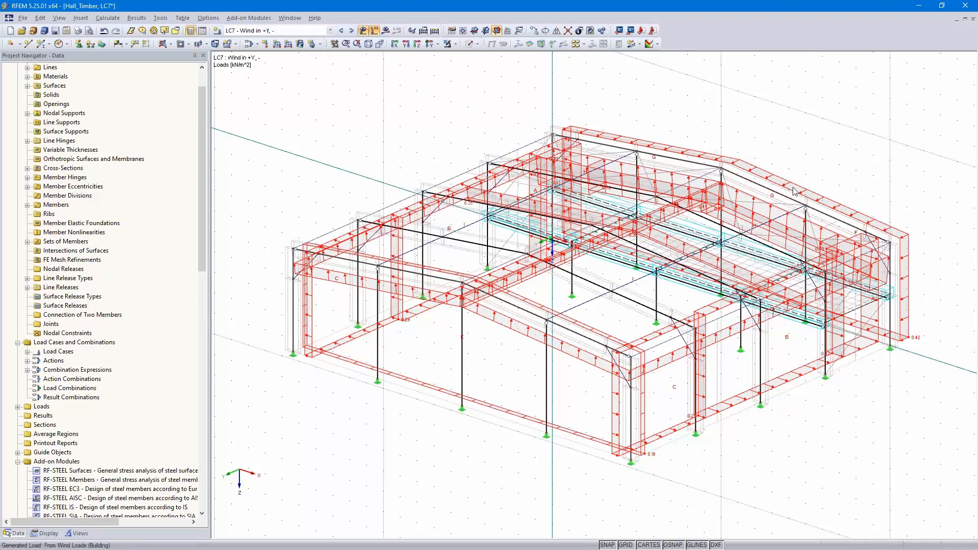
# - Switch to LC8 and regenerate its wind loads with the wind on side E-F-A and only LC w- generated, assigned to LC8
pyautogui.click(352, 31)
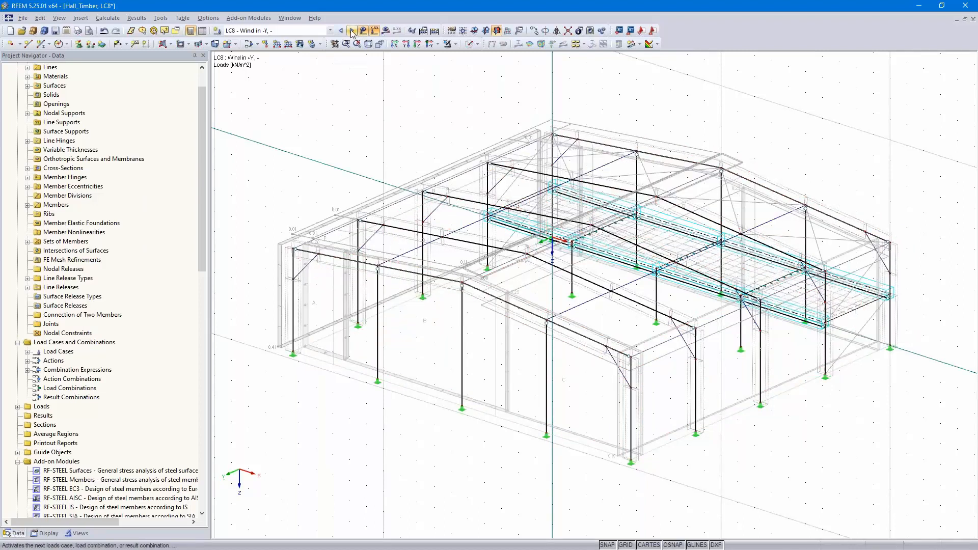
pyautogui.doubleClick(699, 152)
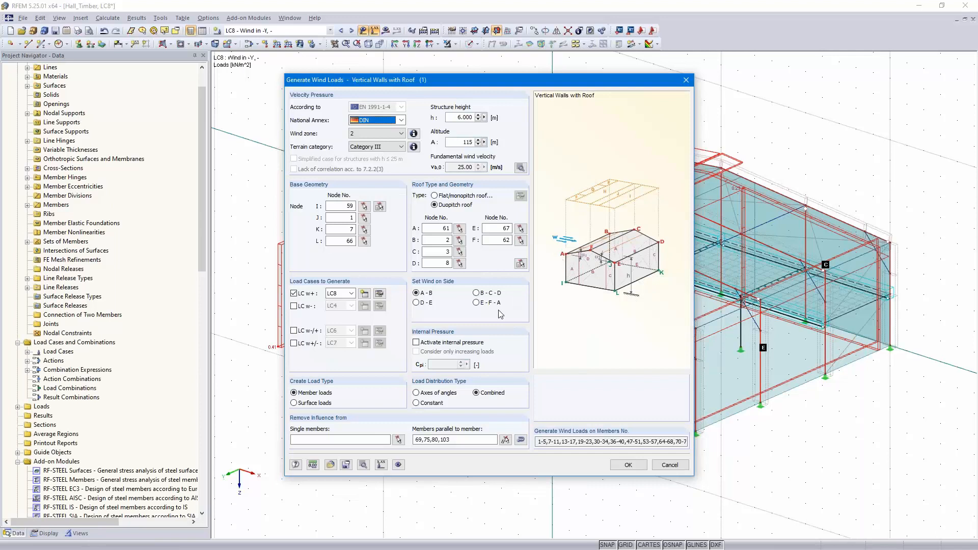
pyautogui.click(476, 302)
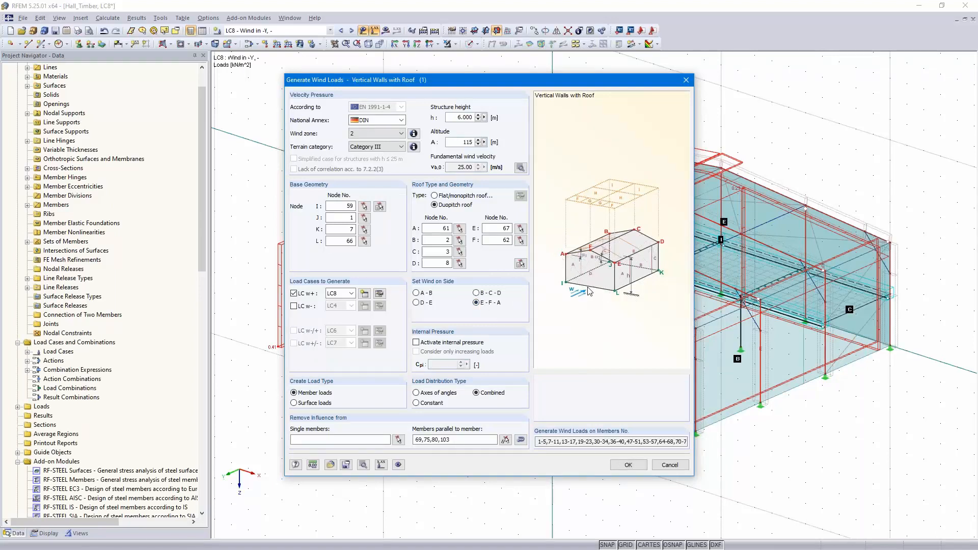
pyautogui.click(294, 305)
pyautogui.click(294, 293)
pyautogui.click(352, 306)
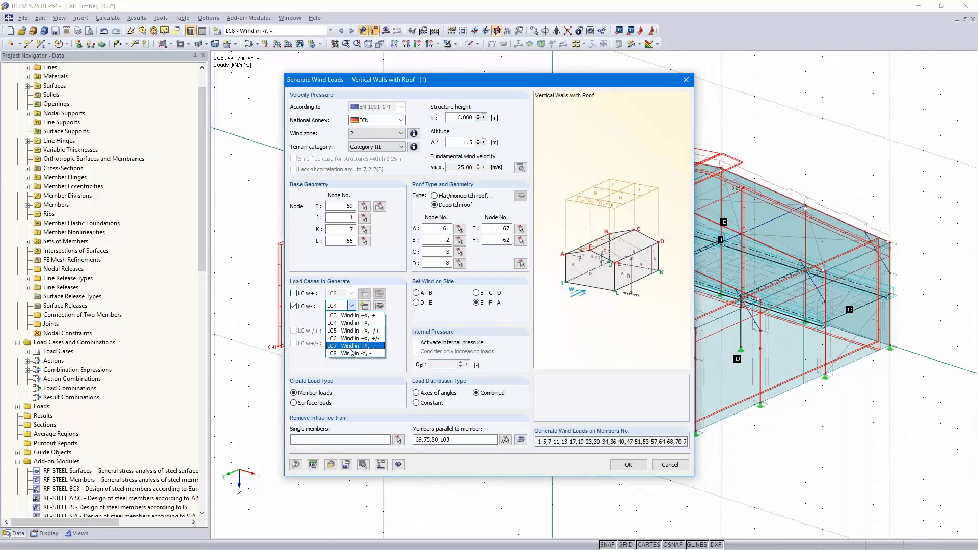
pyautogui.click(359, 353)
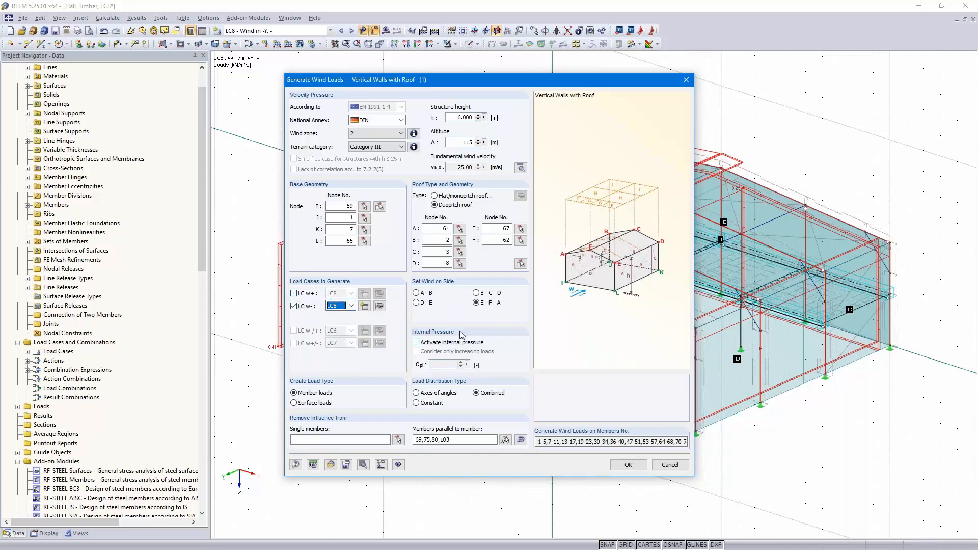
pyautogui.click(630, 465)
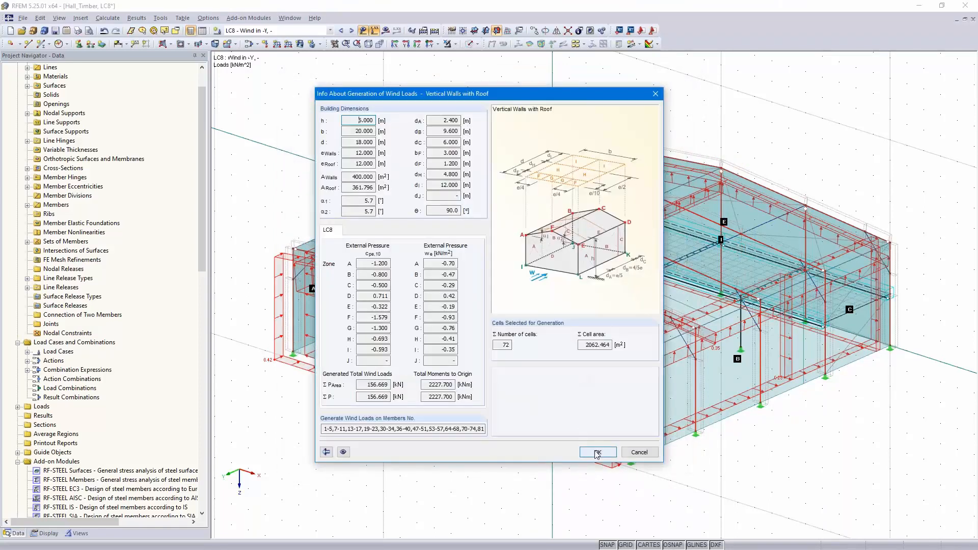
pyautogui.click(596, 451)
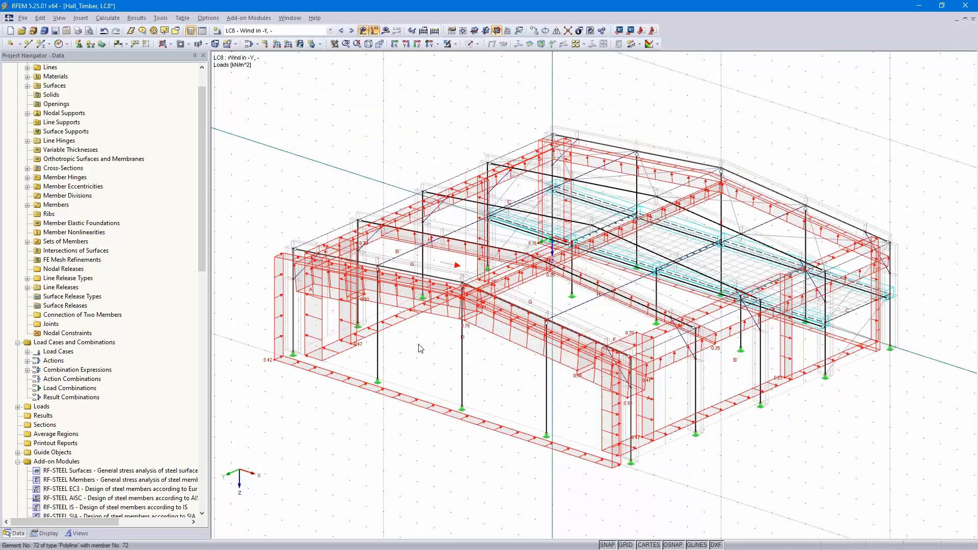
pyautogui.moveTo(494, 457)
pyautogui.keyDown('ctrl'); pyautogui.mouseDown(button='middle')
pyautogui.moveTo(317, 428)
pyautogui.moveTo(502, 456)
pyautogui.mouseUp(button='middle'); pyautogui.keyUp('ctrl')
pyautogui.scroll(2, 502, 458)
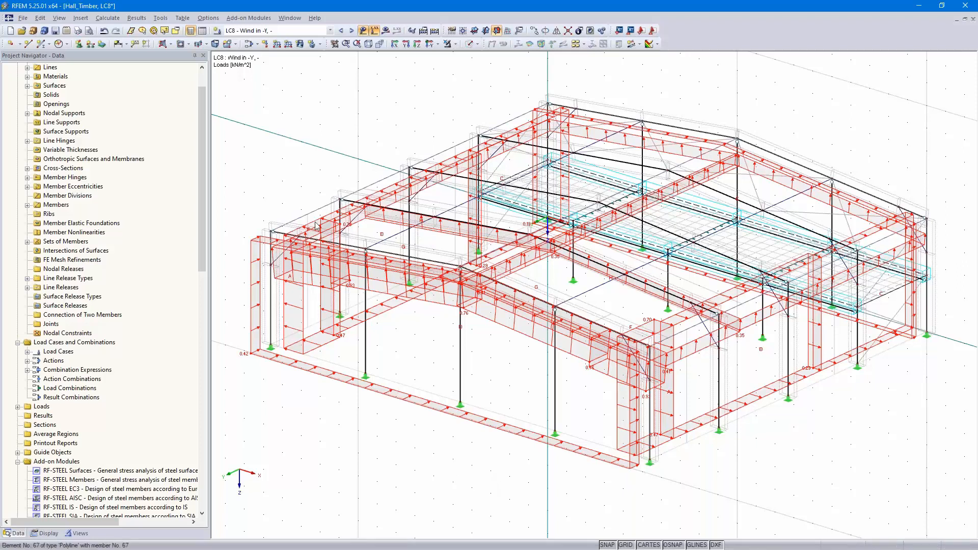
# - Create load case LC9 "Imposed load" with action category Imposed - Category A: domestic, residential areas and load duration Medium-term
pyautogui.click(253, 45)
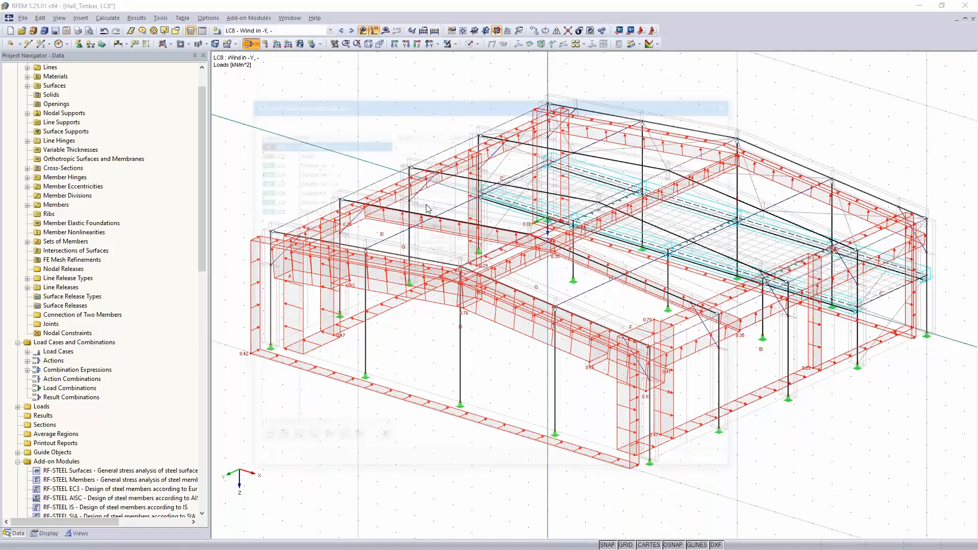
pyautogui.click(260, 440)
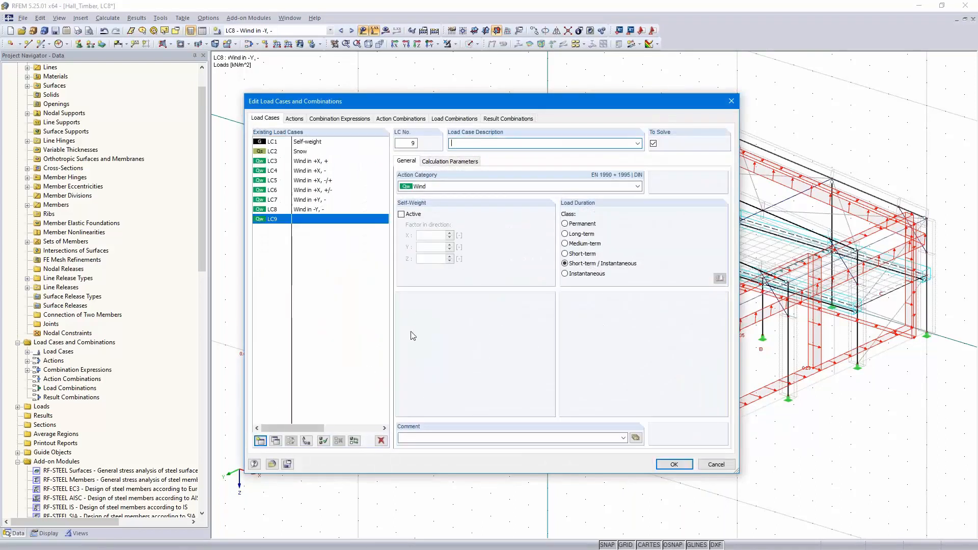
pyautogui.click(638, 143)
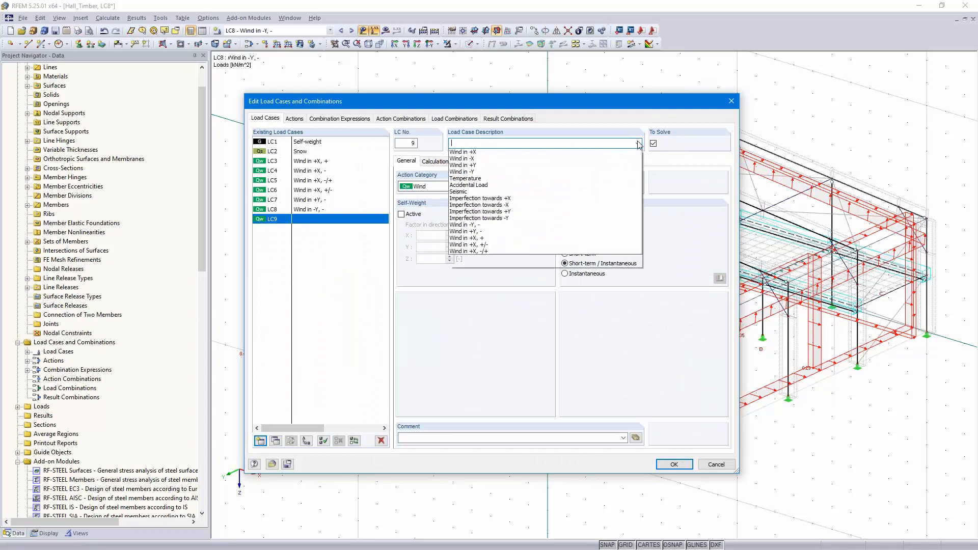
pyautogui.click(519, 167)
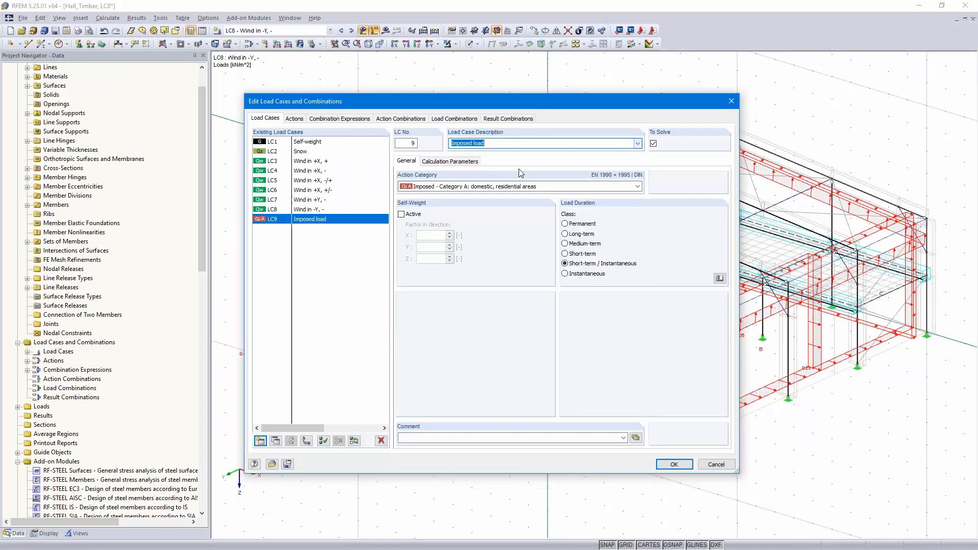
pyautogui.click(546, 187)
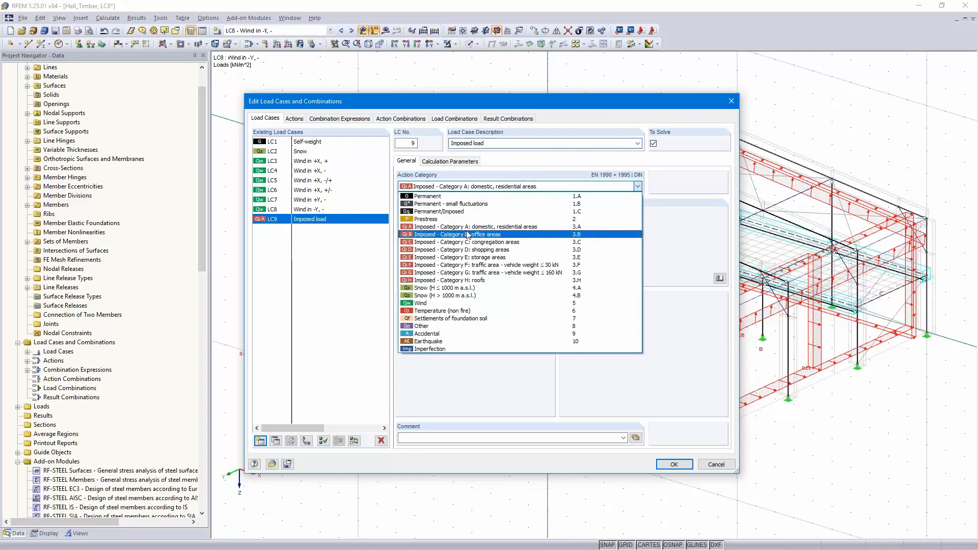
pyautogui.click(471, 233)
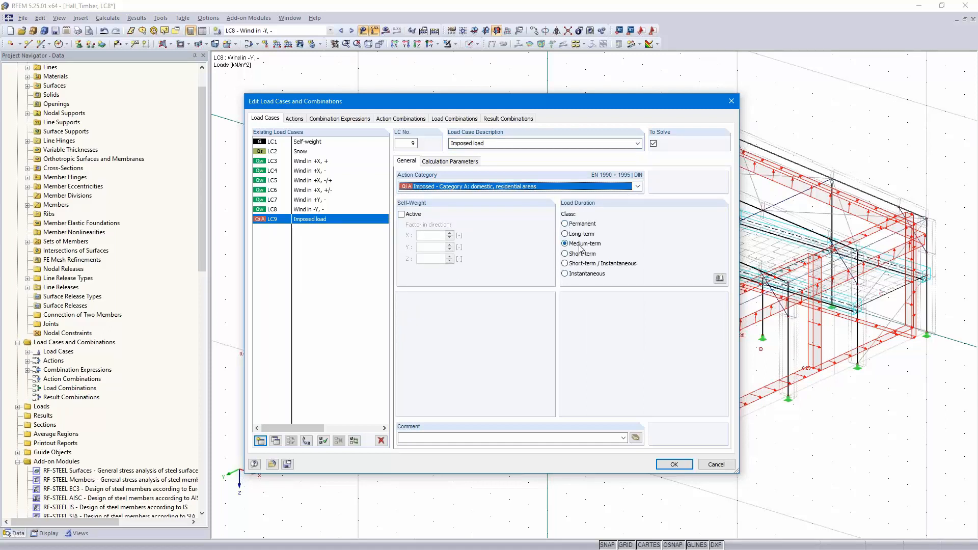
pyautogui.click(674, 464)
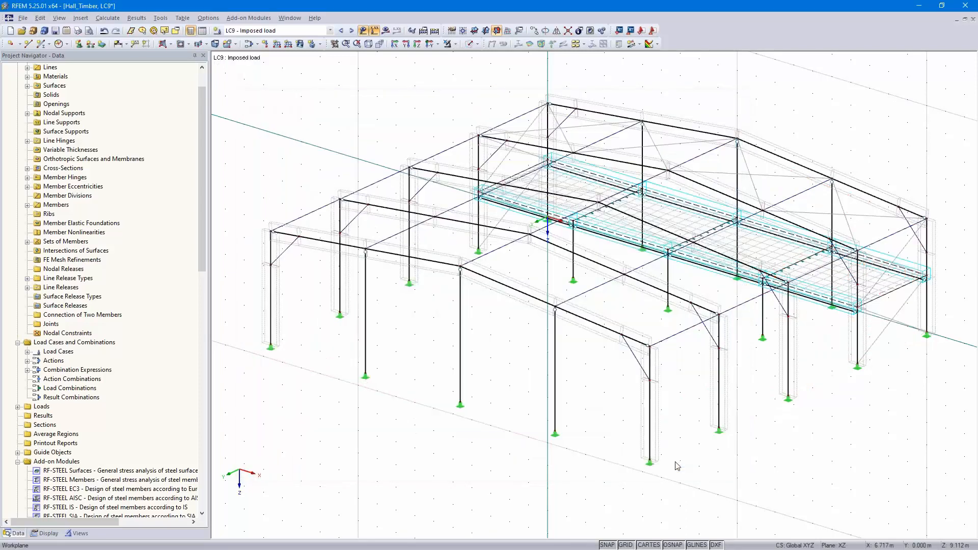
# - Apply a uniform surface load of 2.50 kN/m² in the global ZL direction to the intermediate floor surface in LC9
pyautogui.click(300, 44)
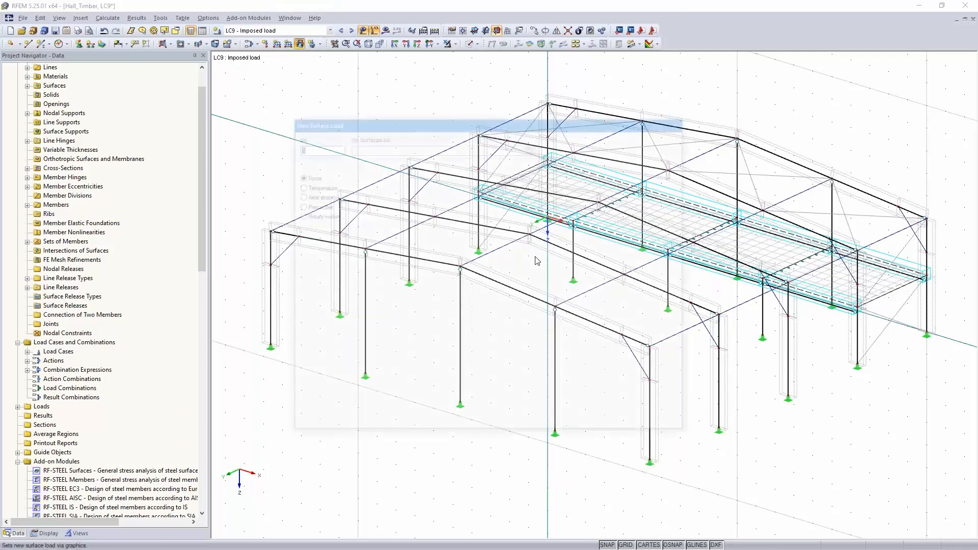
pyautogui.write('2.50')
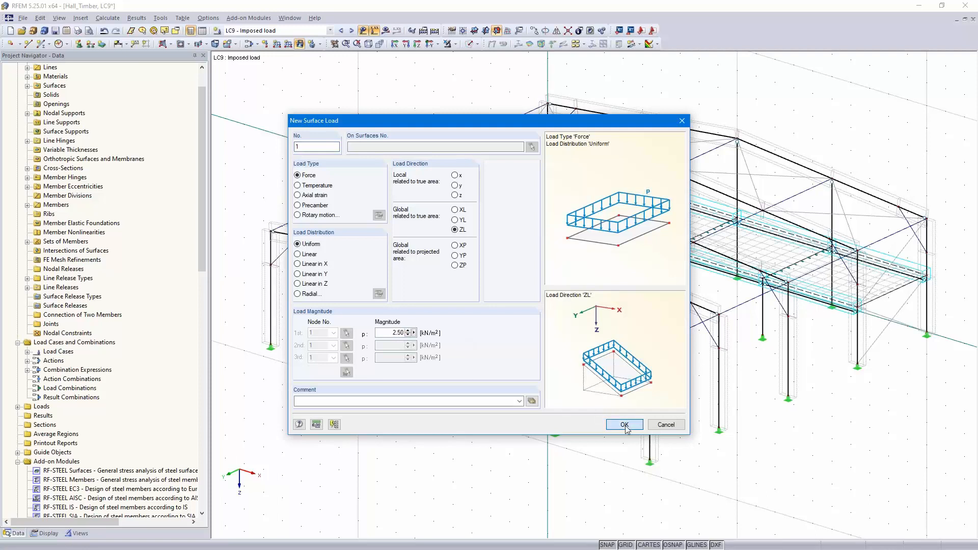
pyautogui.click(624, 424)
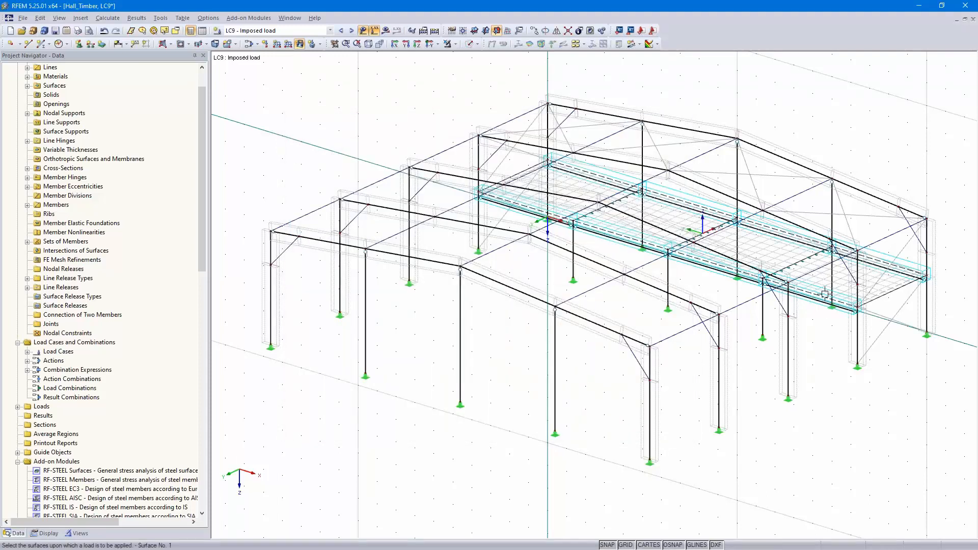
pyautogui.click(827, 306)
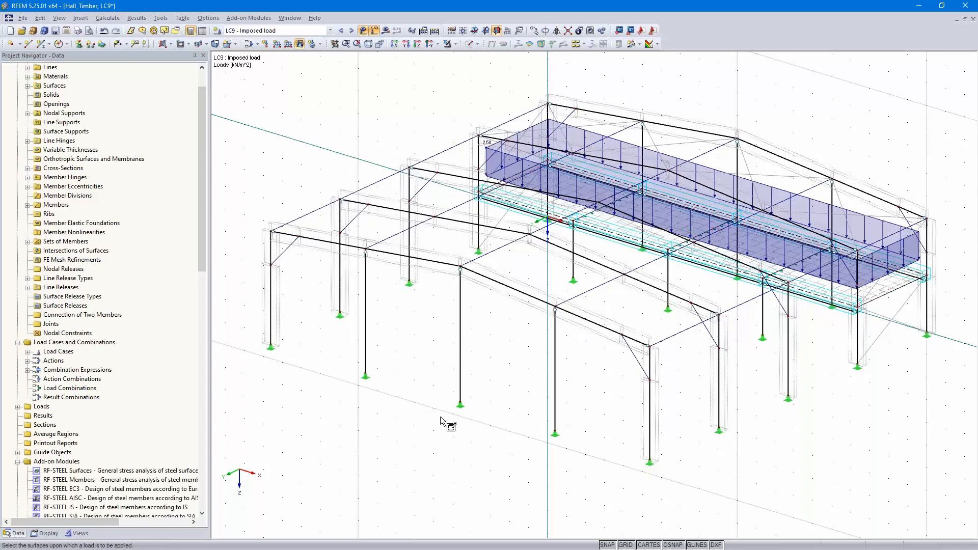
pyautogui.press('Escape')
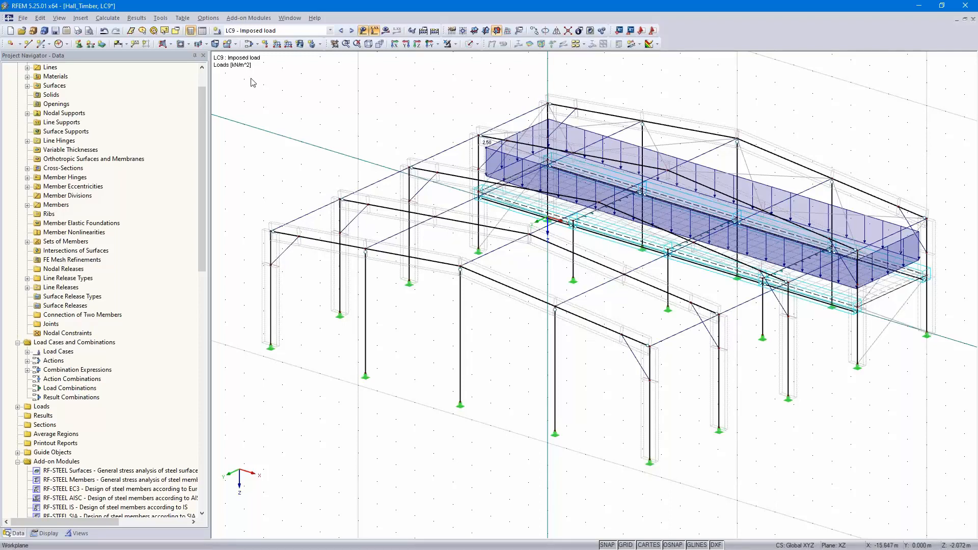
# - Create load case LC10 with the predefined description "Imperfection towards +X" and accept it
pyautogui.click(217, 32)
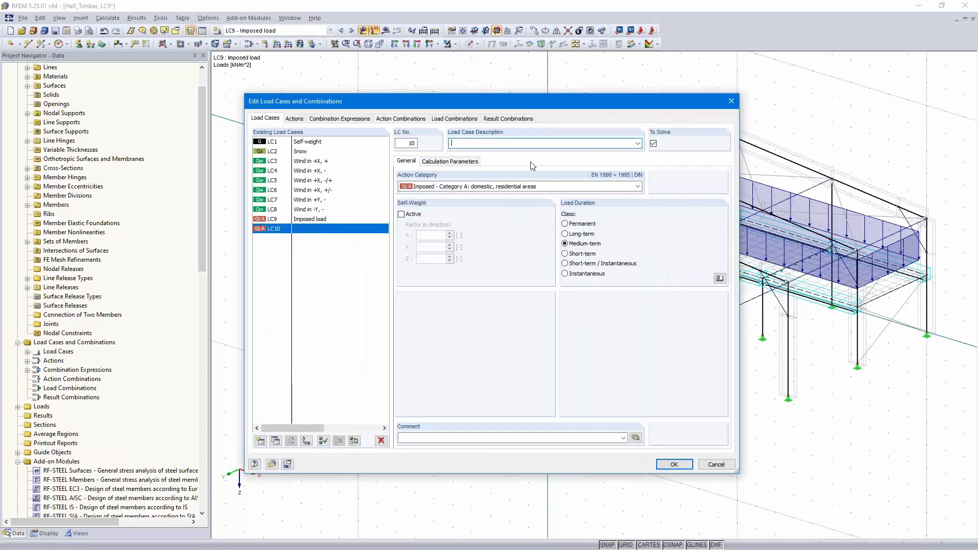
pyautogui.click(637, 143)
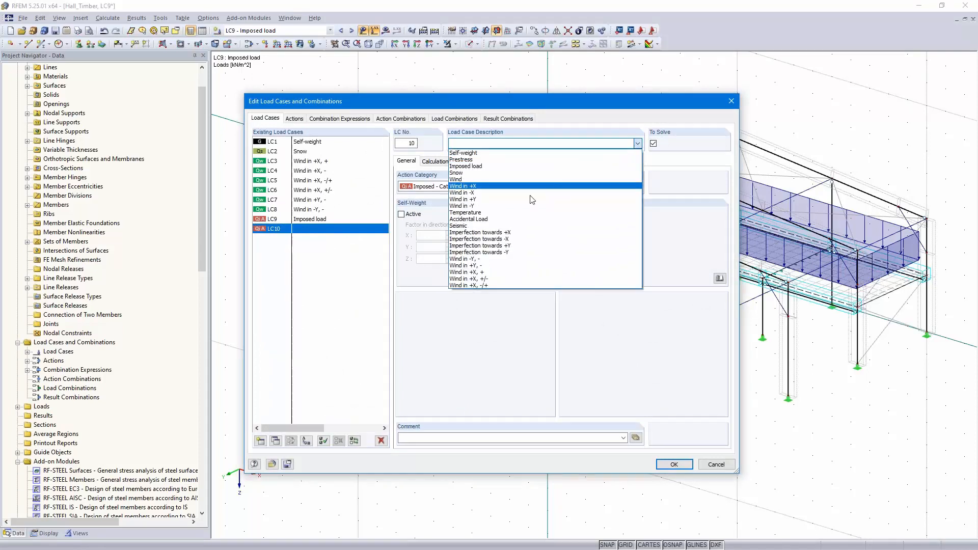
pyautogui.click(516, 233)
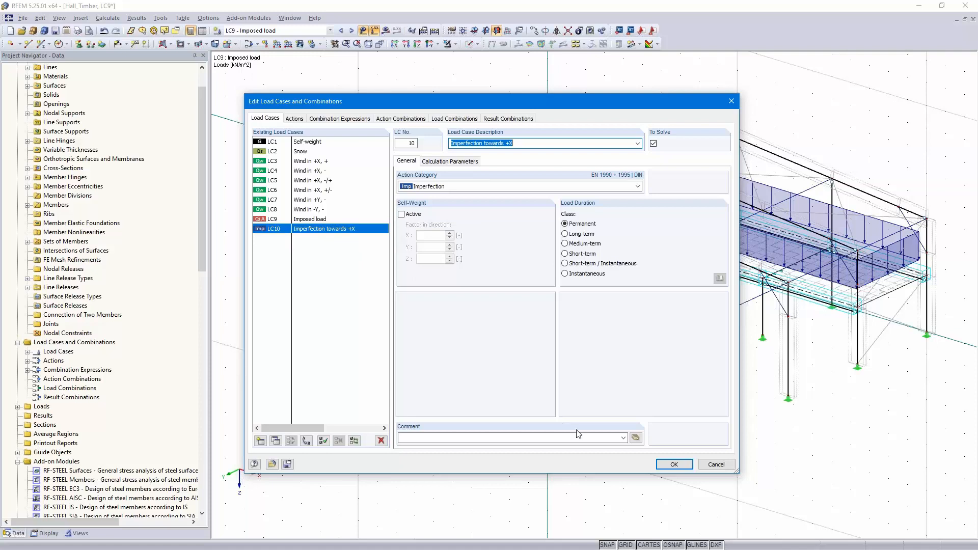
pyautogui.click(674, 465)
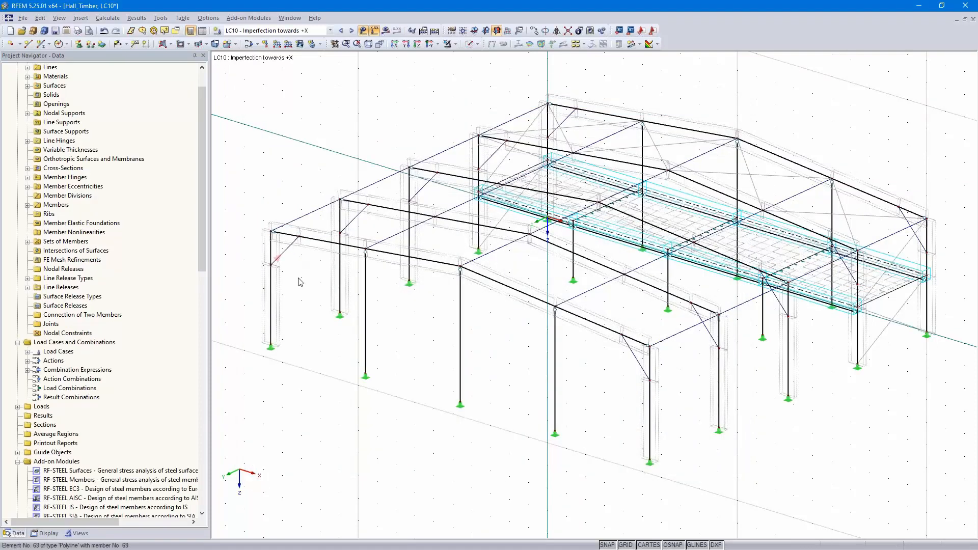
# - Select all columns of the hall with a special selection of members parallel to frame column member 70
pyautogui.keyDown('ctrl'); pyautogui.moveTo(393, 376); pyautogui.dragTo(501, 334, button='middle'); pyautogui.keyUp('ctrl')
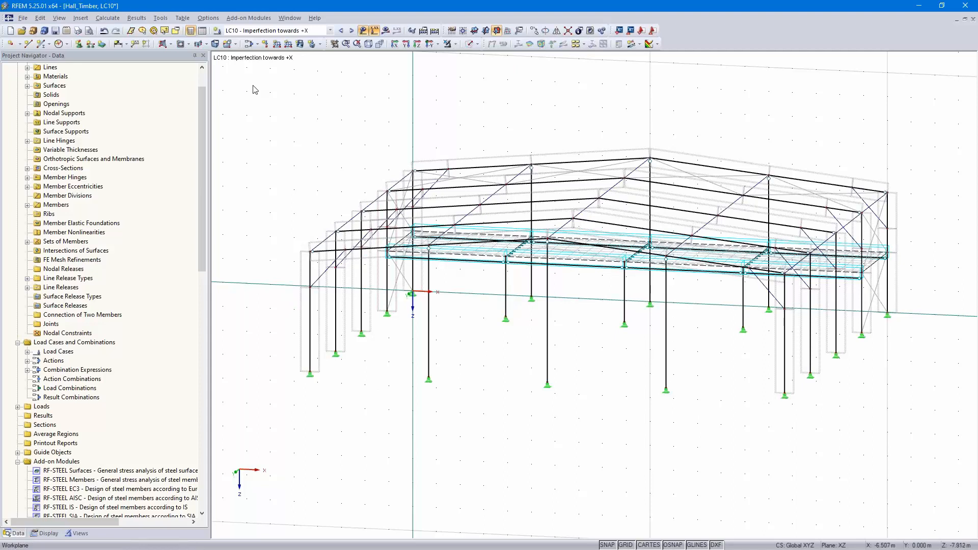
pyautogui.click(176, 31)
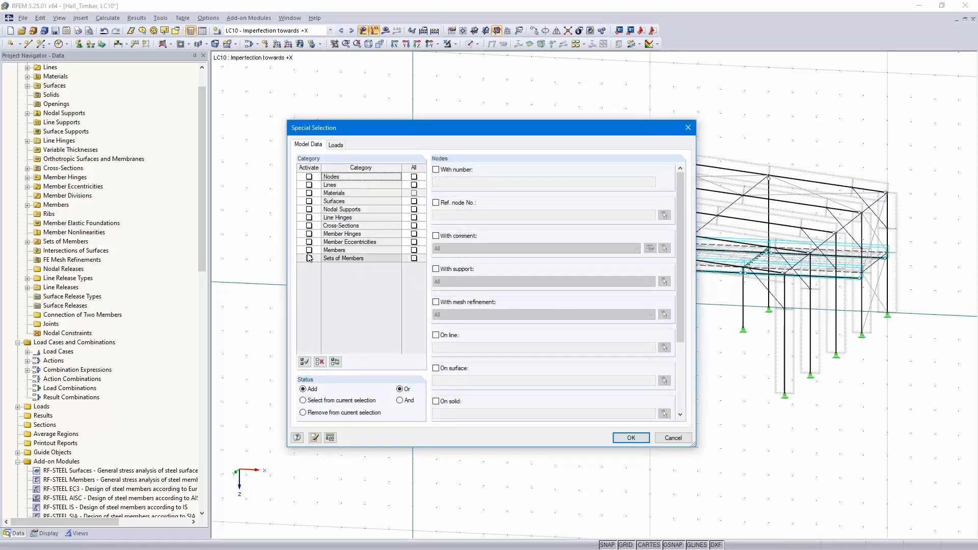
pyautogui.click(309, 251)
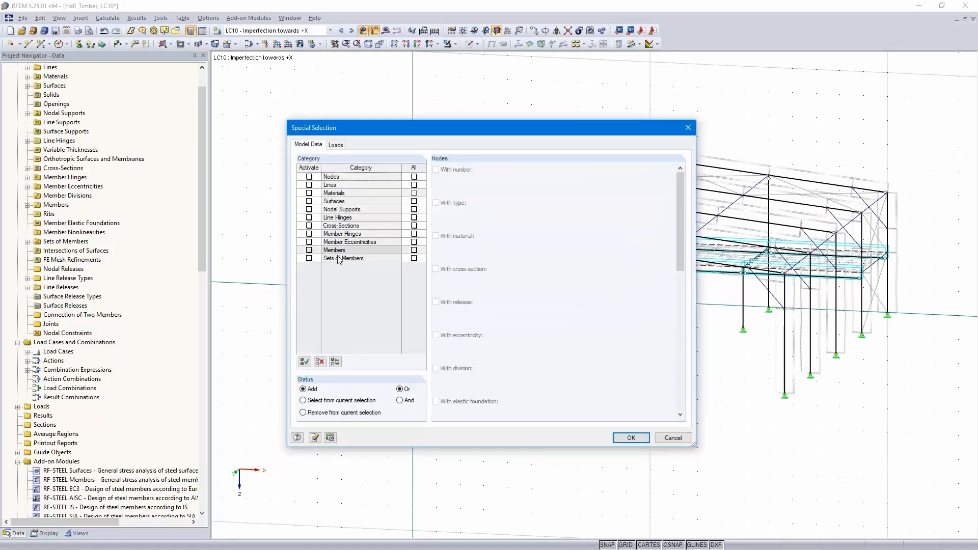
pyautogui.scroll(-6, 575, 313)
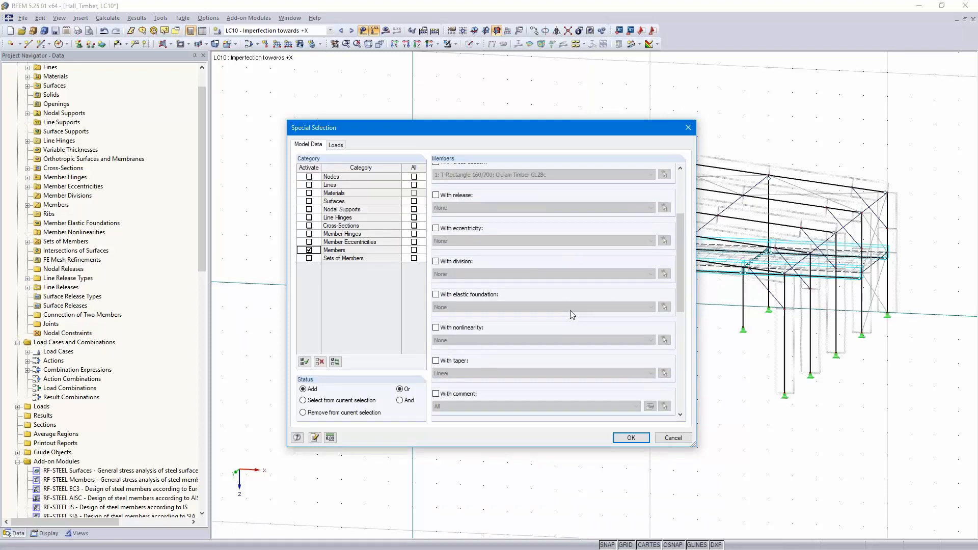
pyautogui.scroll(-1, 567, 322)
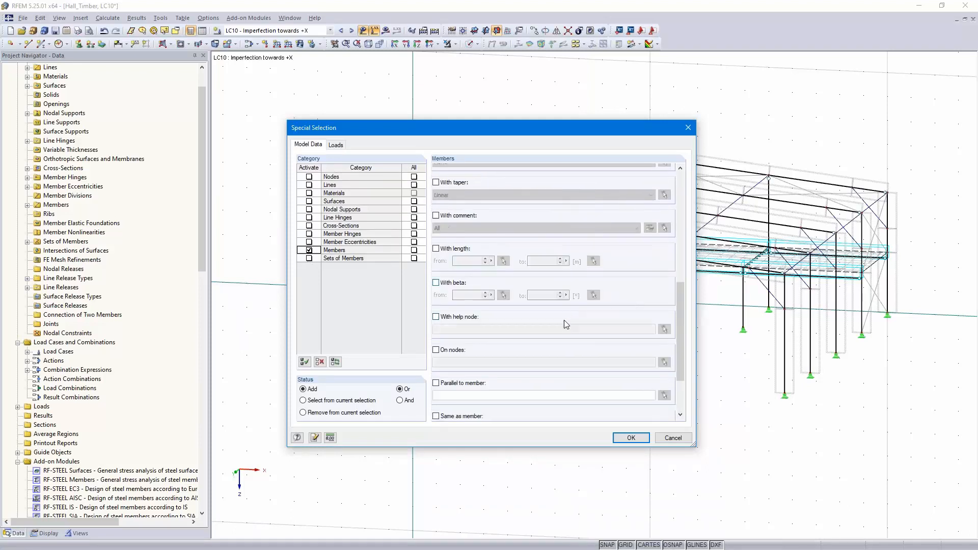
pyautogui.scroll(-1, 559, 332)
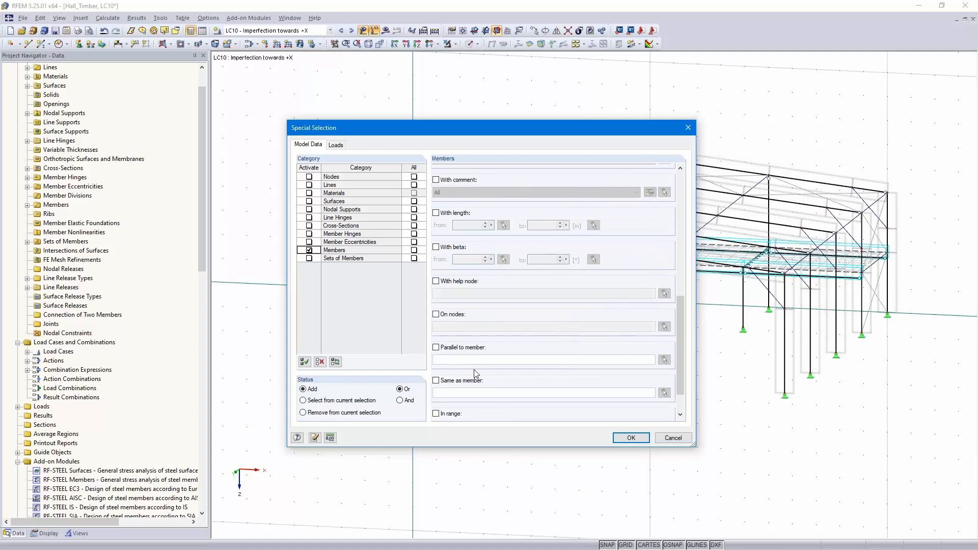
pyautogui.click(436, 348)
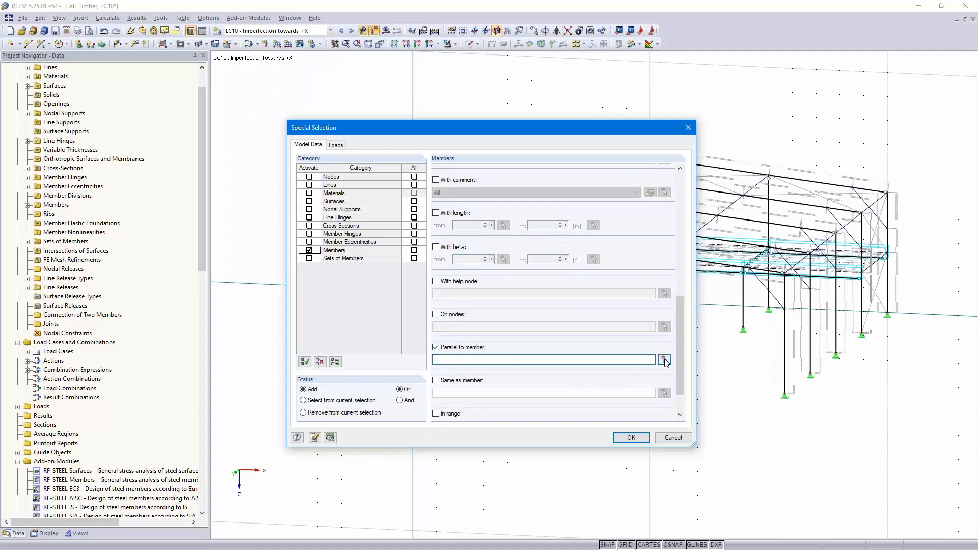
pyautogui.click(665, 360)
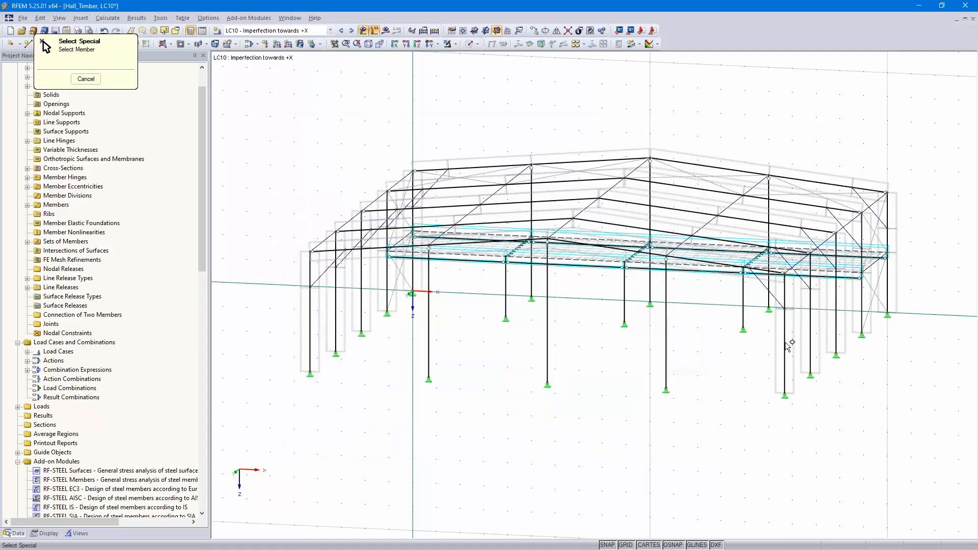
pyautogui.click(785, 348)
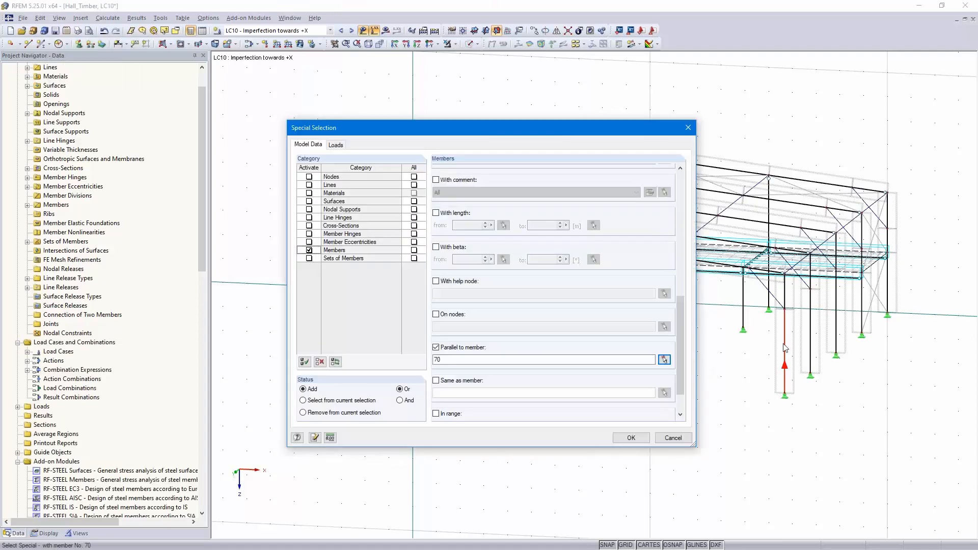
pyautogui.click(638, 439)
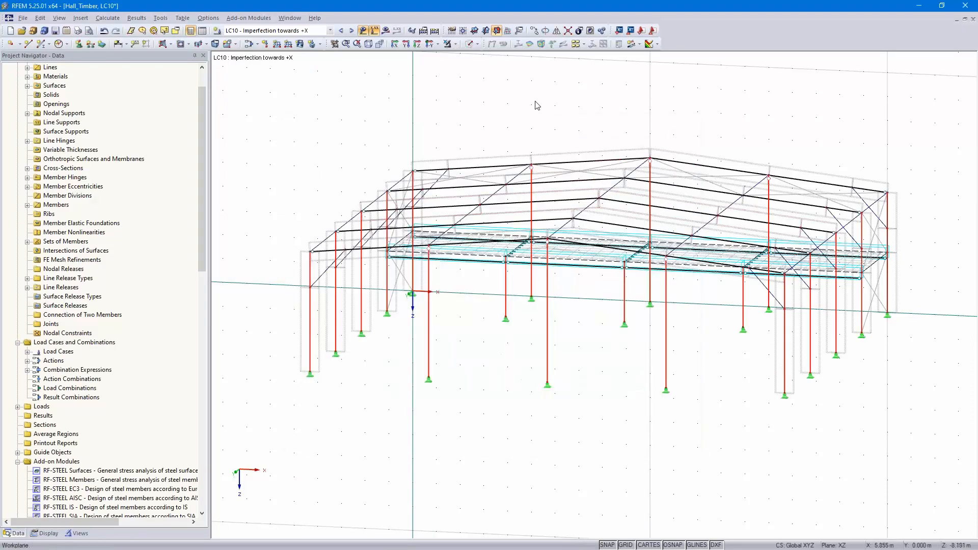
# - Restrict the visibility to the selected columns and clear the selection
pyautogui.click(456, 44)
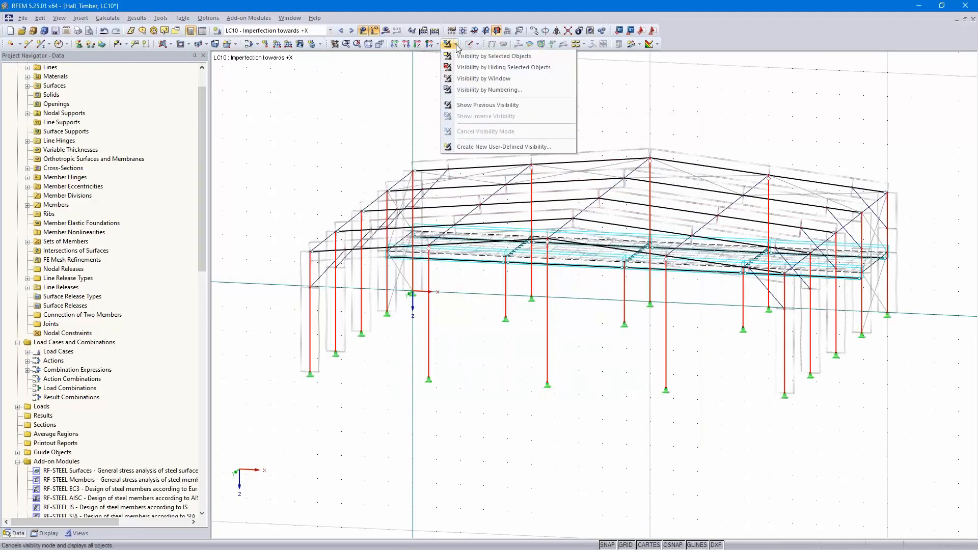
pyautogui.click(493, 58)
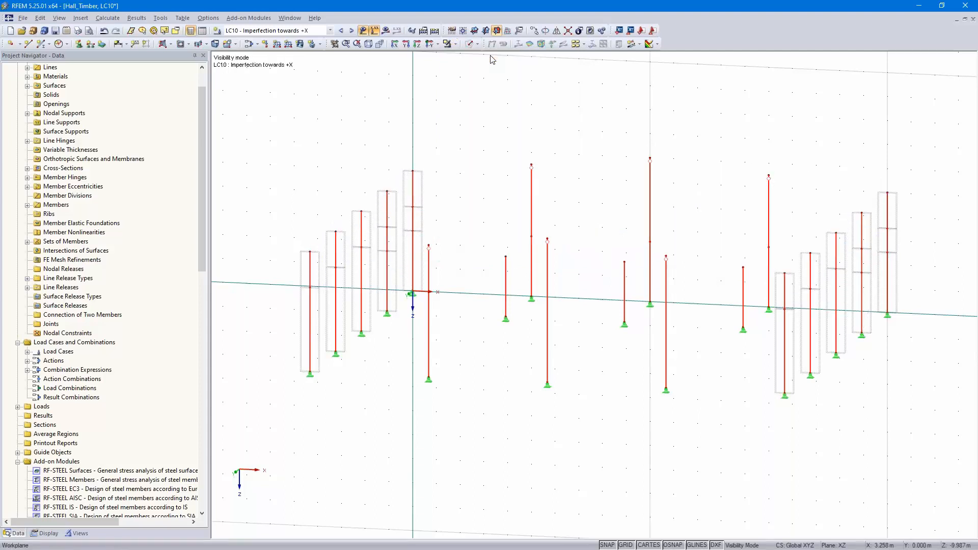
pyautogui.click(448, 395)
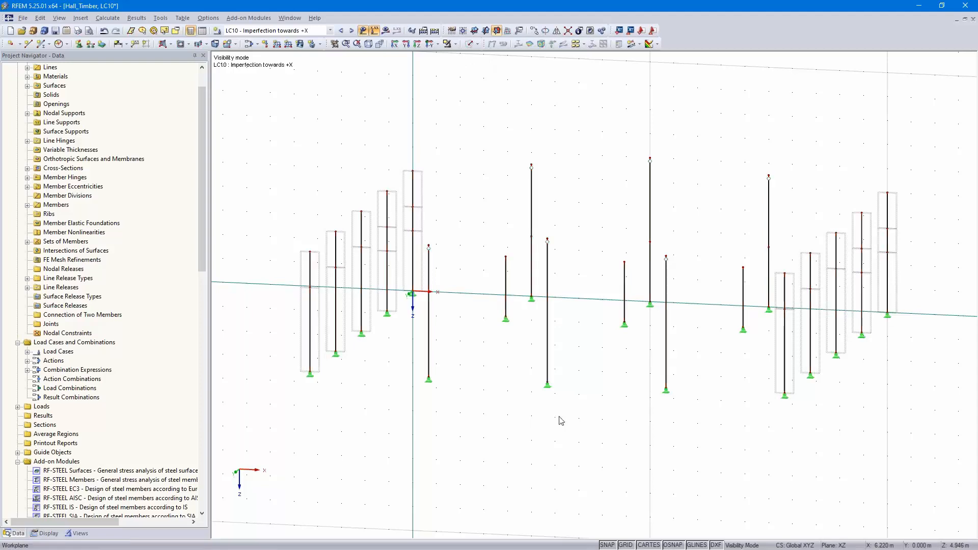
pyautogui.keyDown('ctrl'); pyautogui.moveTo(541, 451); pyautogui.dragTo(568, 450, button='middle'); pyautogui.keyUp('ctrl')
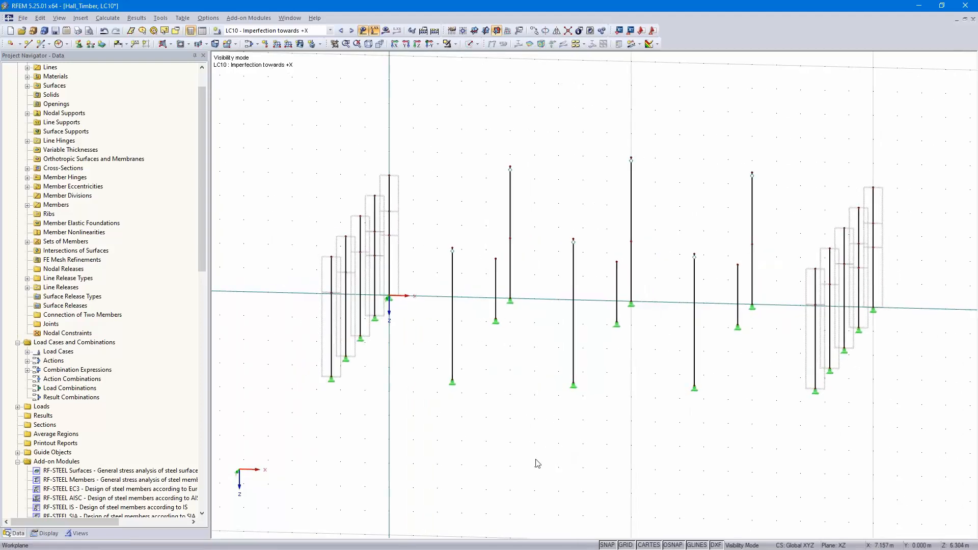
# - Add an imperfection per EN 1995-1-1: 2004-11 (Eurocode 5) in local z to the frame column sets of members 1,2,4,5,7,8,10,11,13,14
pyautogui.click(80, 20)
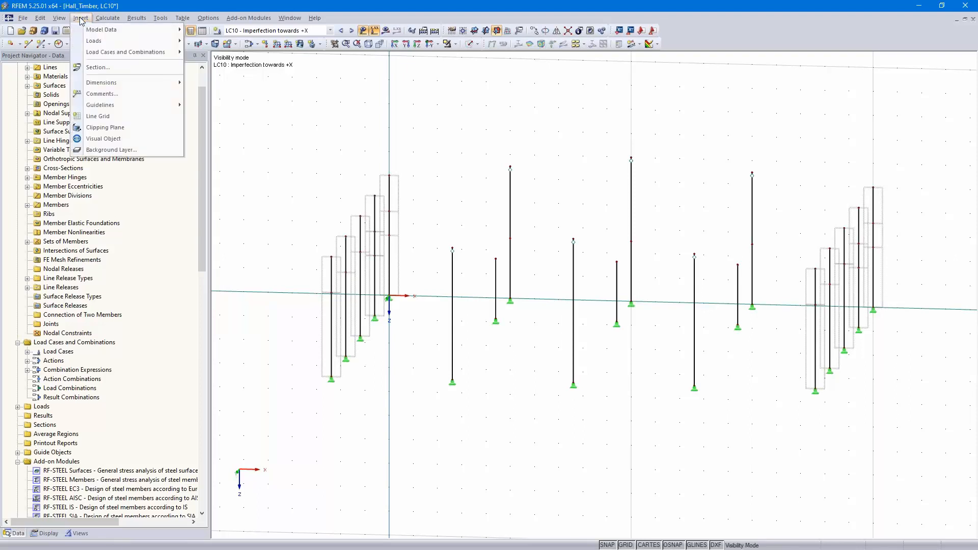
pyautogui.moveTo(103, 41)
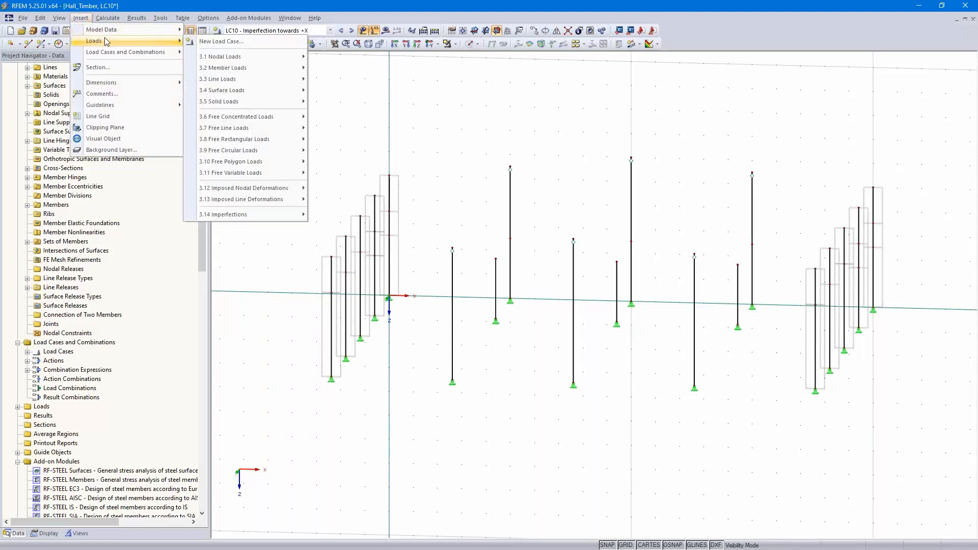
pyautogui.moveTo(249, 214)
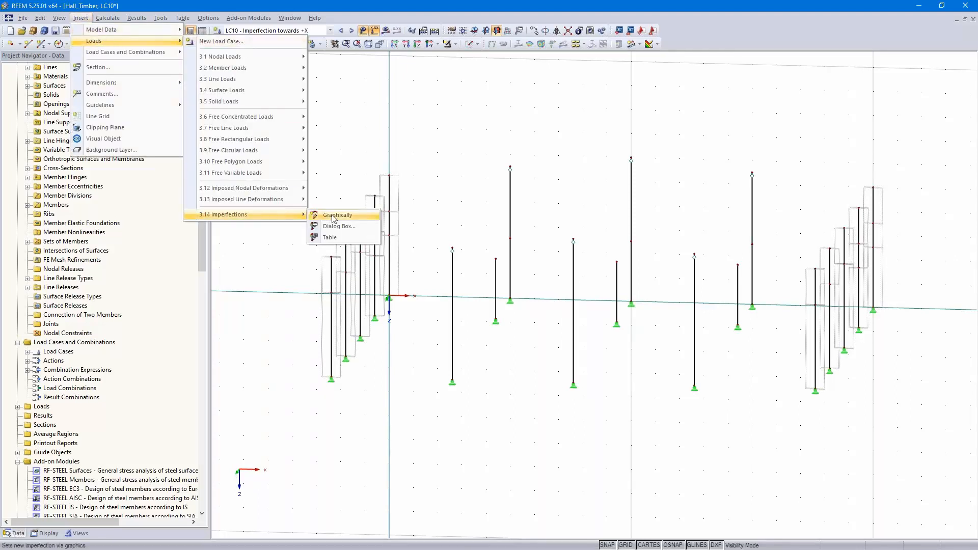
pyautogui.click(349, 226)
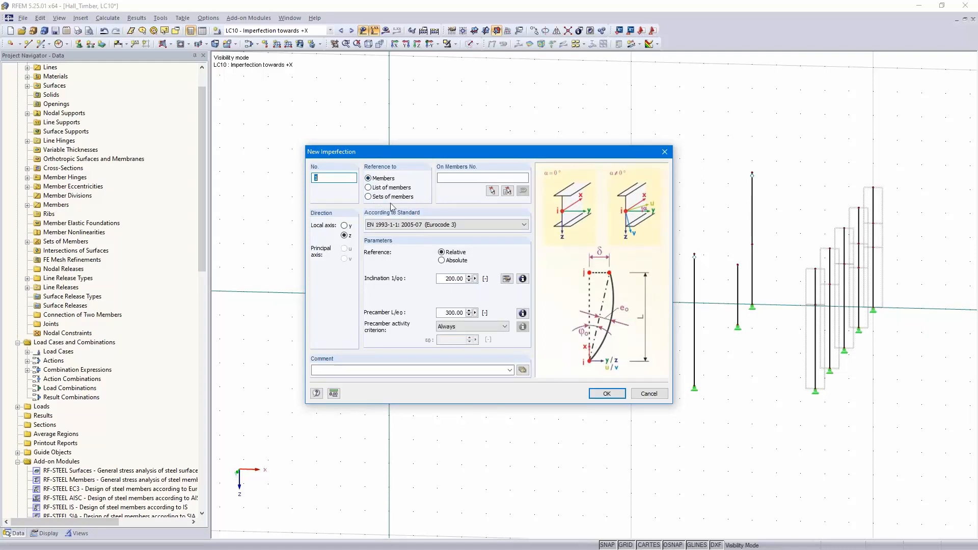
pyautogui.click(368, 197)
pyautogui.click(398, 225)
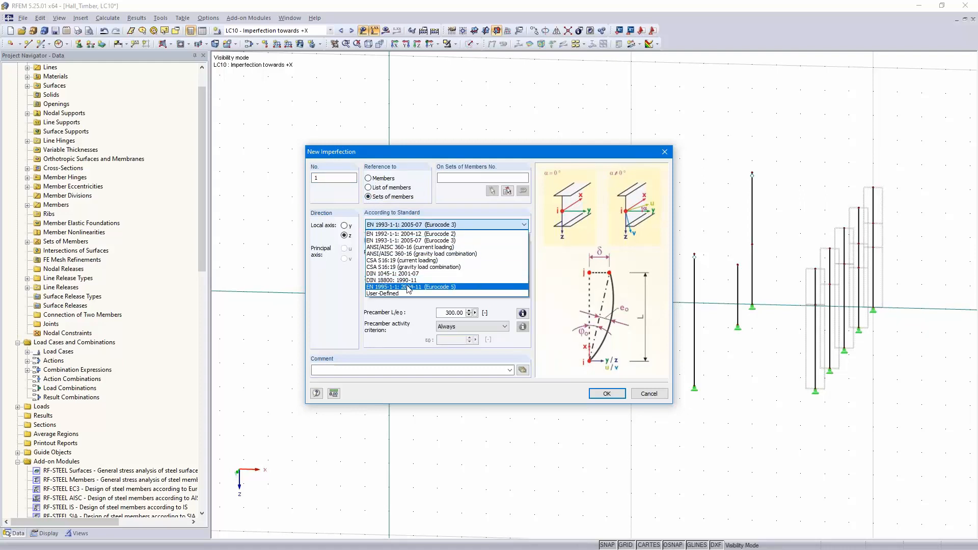
pyautogui.click(409, 288)
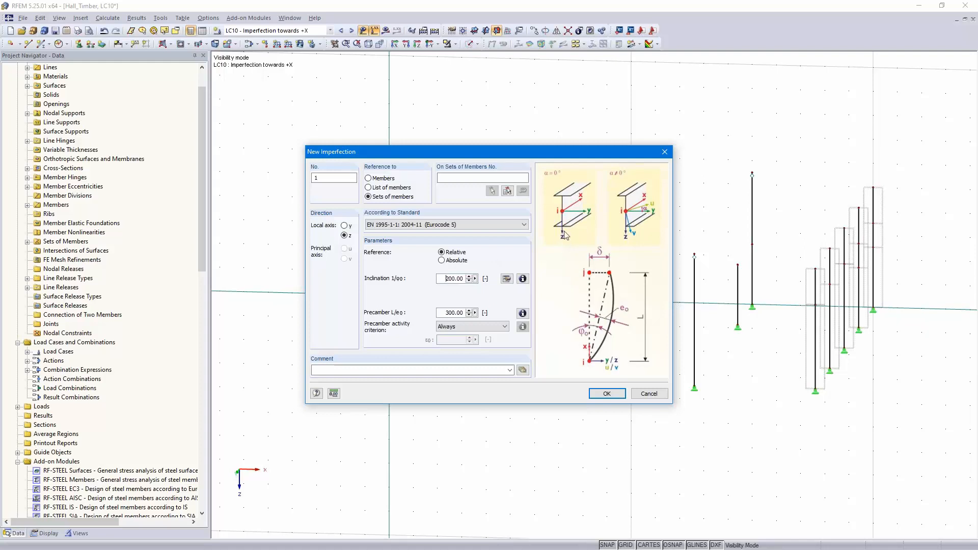
pyautogui.click(507, 192)
pyautogui.moveTo(281, 428); pyautogui.dragTo(943, 126)
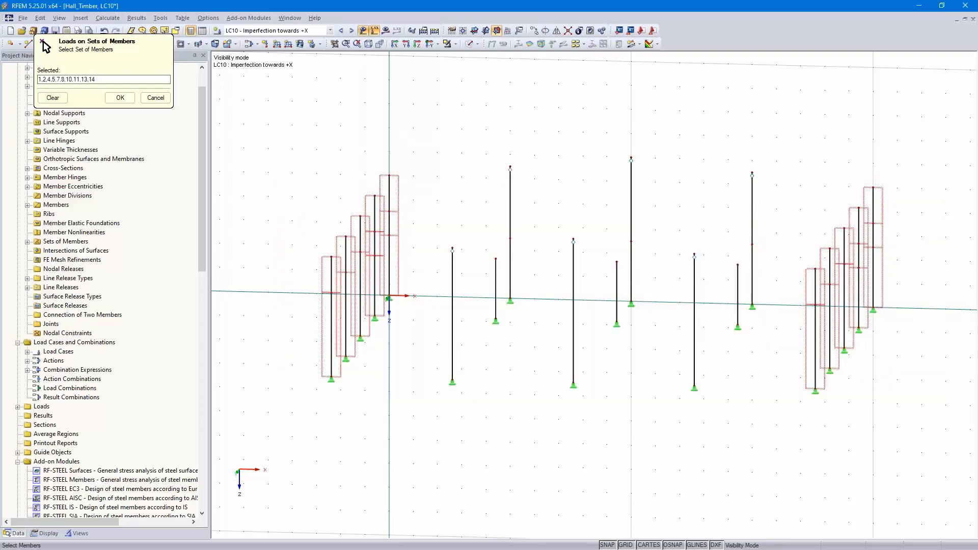
pyautogui.click(121, 98)
pyautogui.click(607, 393)
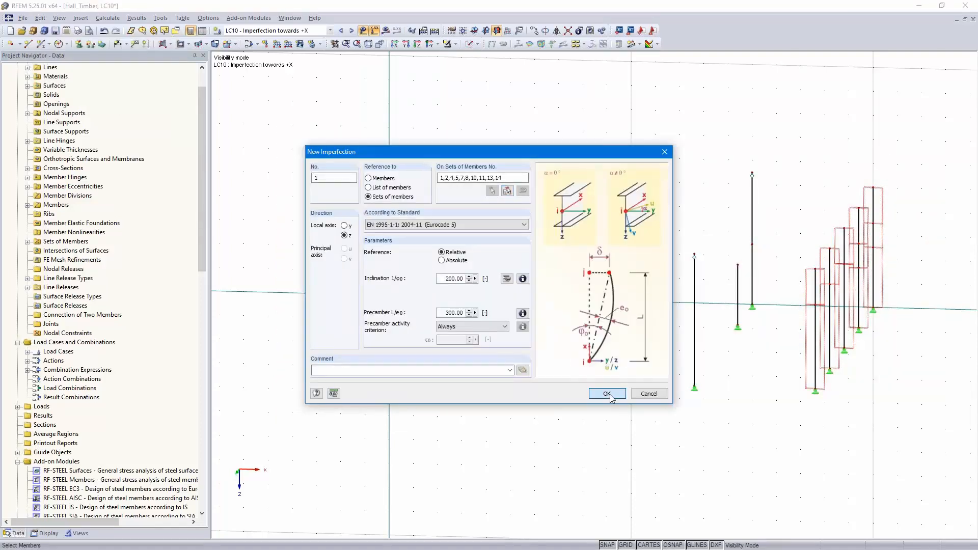
# - Display the member axis systems x,y,z to check the local axis directions of the columns
pyautogui.keyDown('ctrl'); pyautogui.moveTo(420, 369); pyautogui.dragTo(392, 400, button='middle'); pyautogui.keyUp('ctrl')
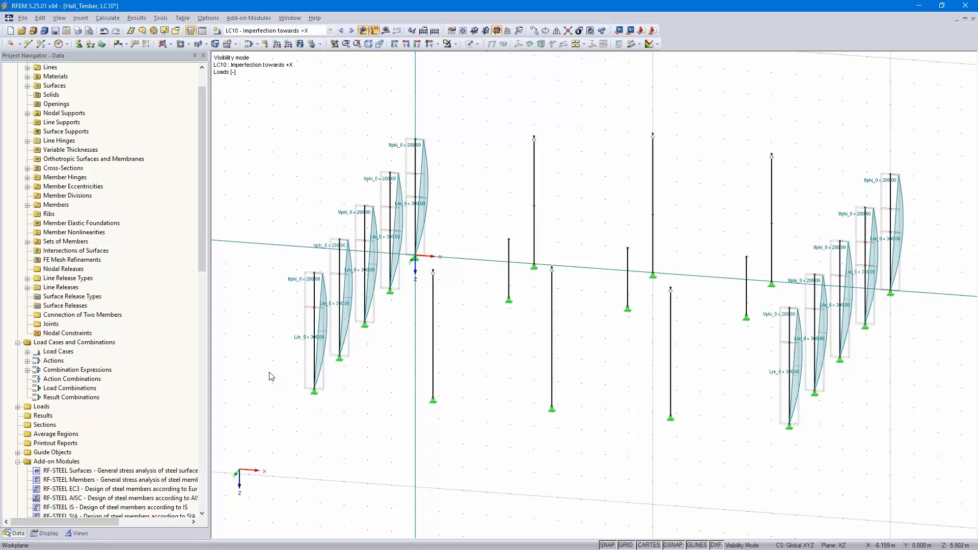
pyautogui.click(45, 534)
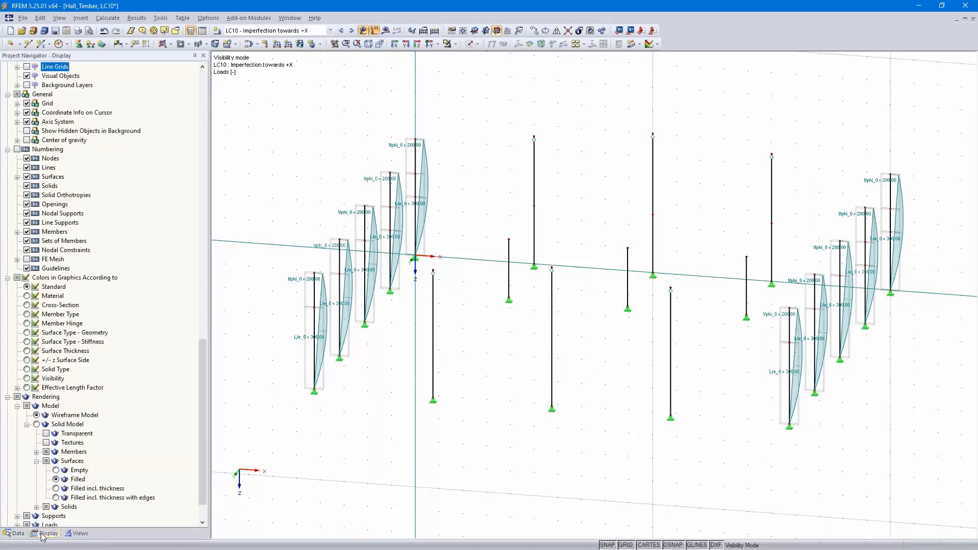
pyautogui.scroll(15, 112, 283)
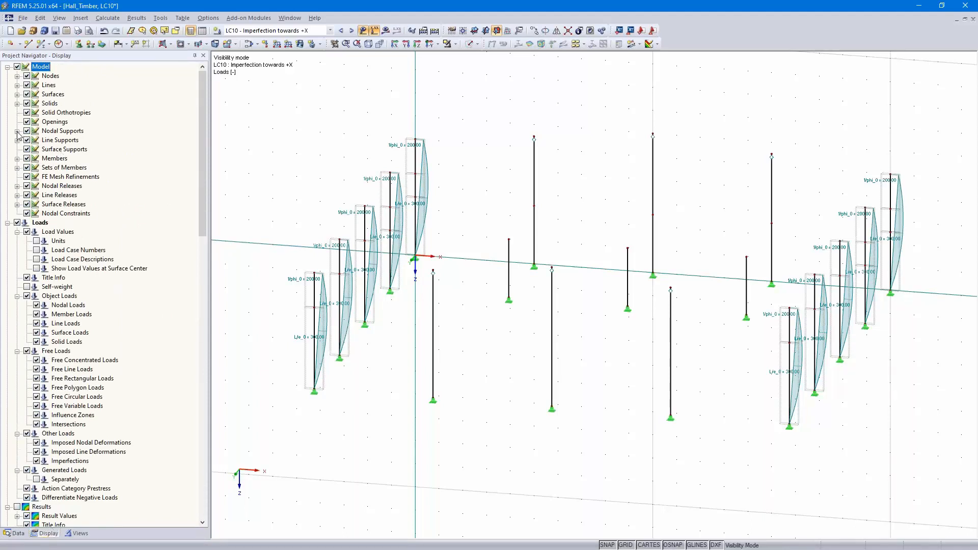
pyautogui.click(17, 159)
pyautogui.click(37, 187)
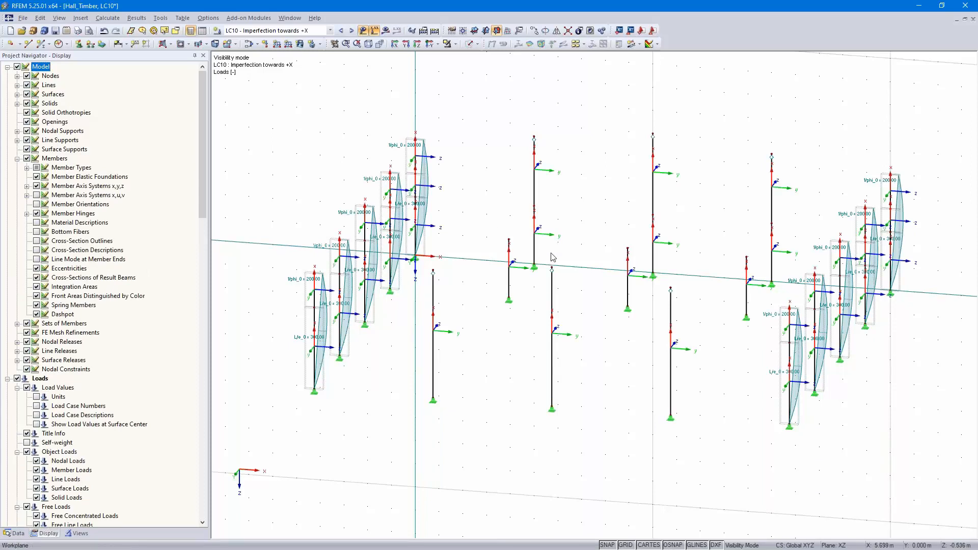
pyautogui.keyDown('ctrl'); pyautogui.moveTo(553, 256); pyautogui.dragTo(552, 258, button='middle'); pyautogui.keyUp('ctrl')
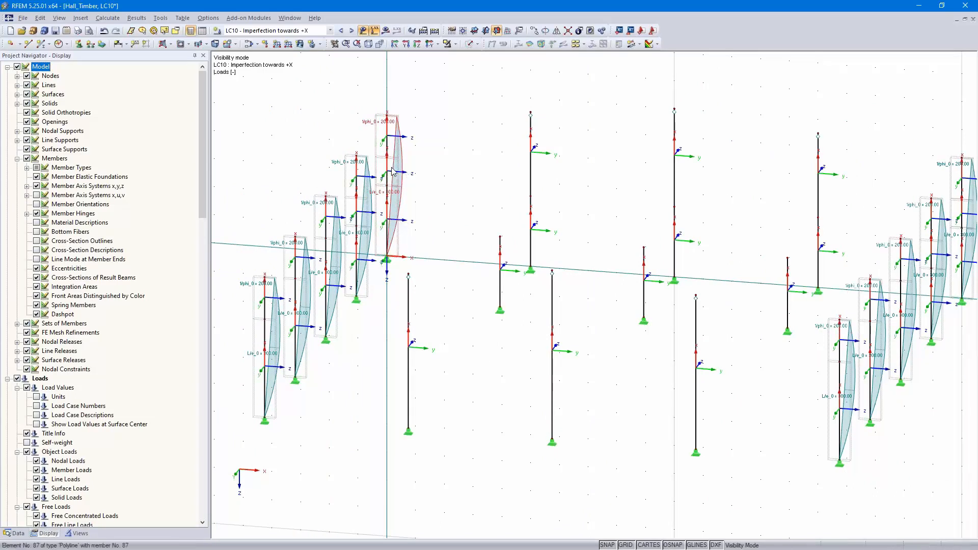
pyautogui.keyDown('ctrl'); pyautogui.moveTo(454, 400); pyautogui.dragTo(527, 442, button='middle'); pyautogui.keyUp('ctrl')
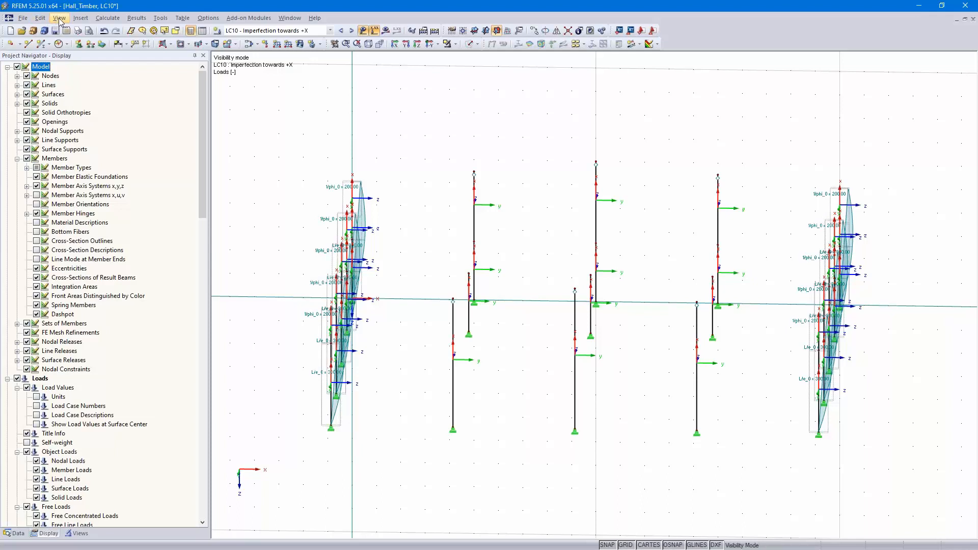
# - Add an imperfection per EN 1995-1-1: 2004-11 (Eurocode 5) in local y to the intermediate column members 81-86,91-96
pyautogui.click(82, 19)
pyautogui.moveTo(108, 19)
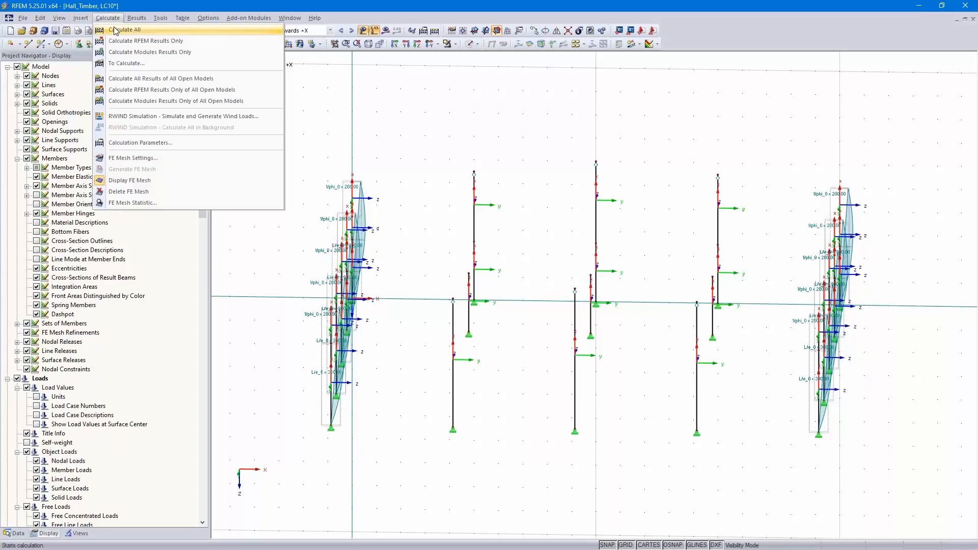
pyautogui.moveTo(117, 41)
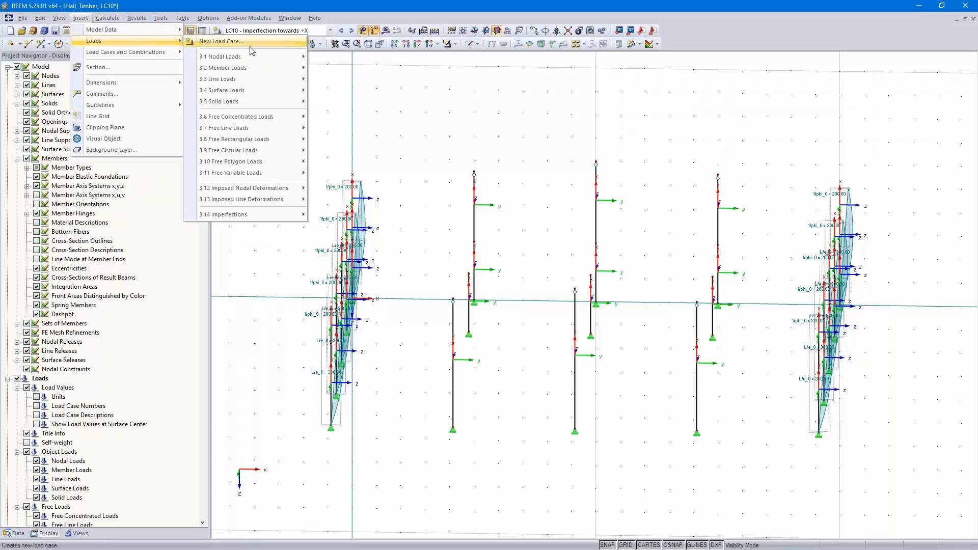
pyautogui.moveTo(262, 215)
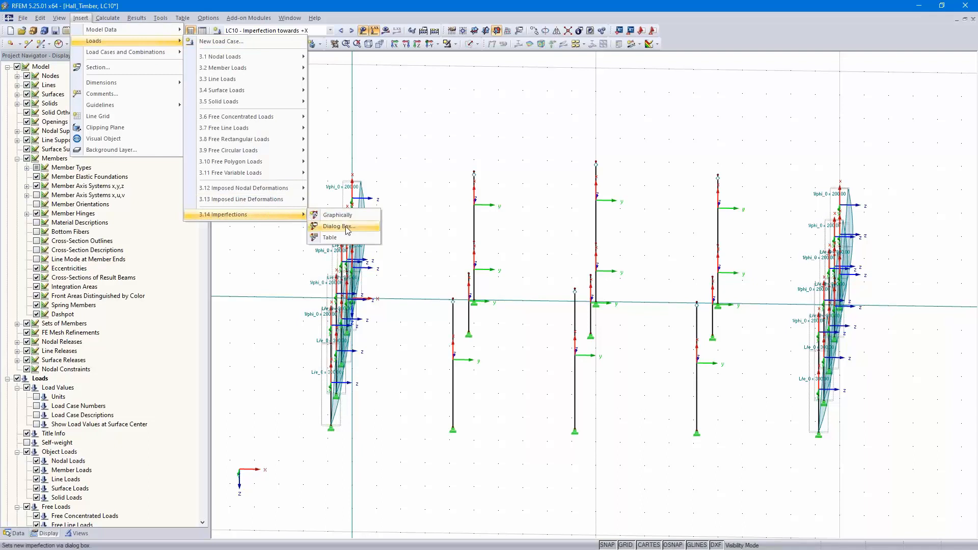
pyautogui.click(338, 226)
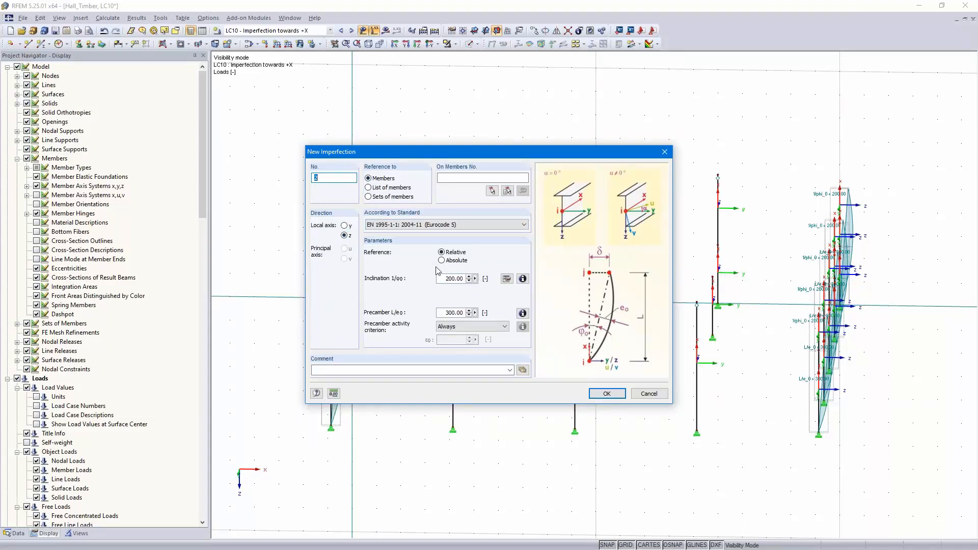
pyautogui.click(345, 227)
pyautogui.click(492, 192)
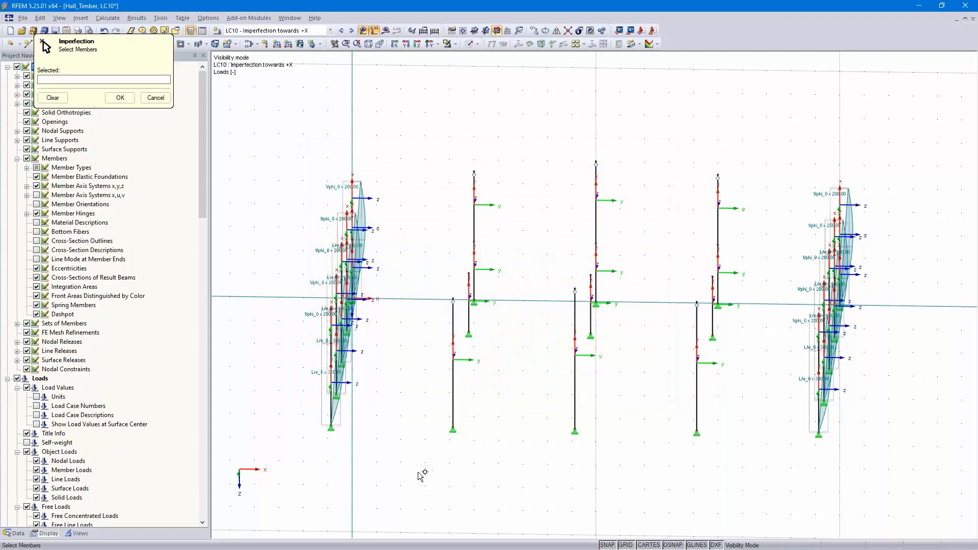
pyautogui.moveTo(417, 472); pyautogui.dragTo(755, 145)
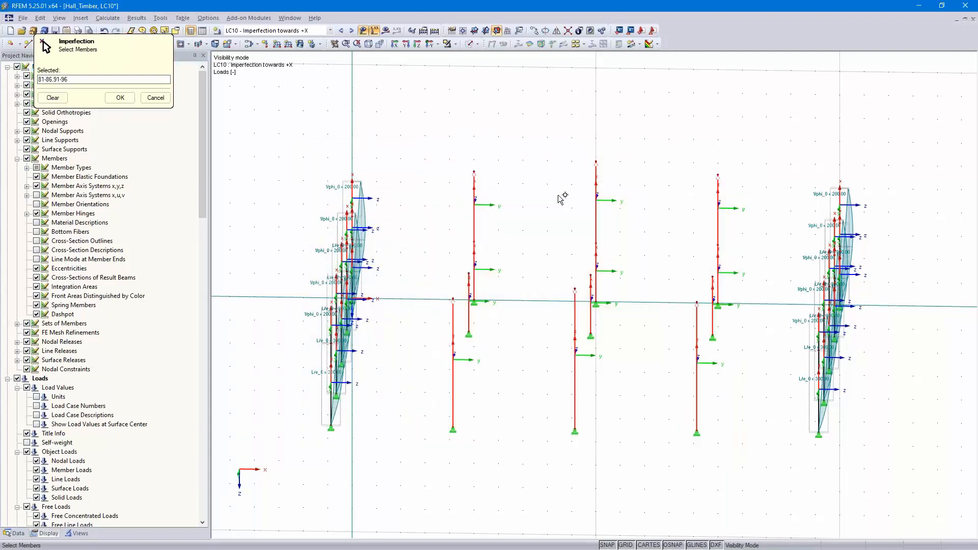
pyautogui.click(120, 98)
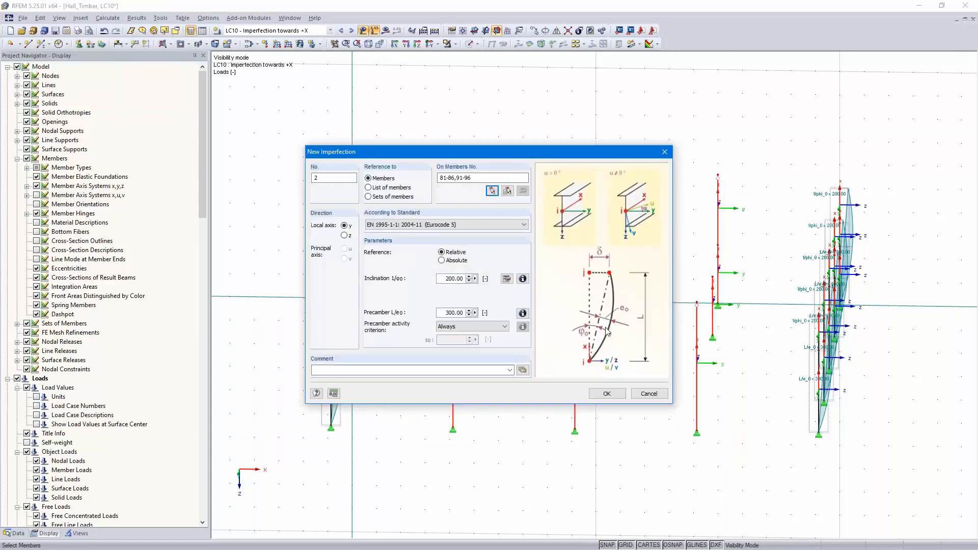
pyautogui.click(604, 394)
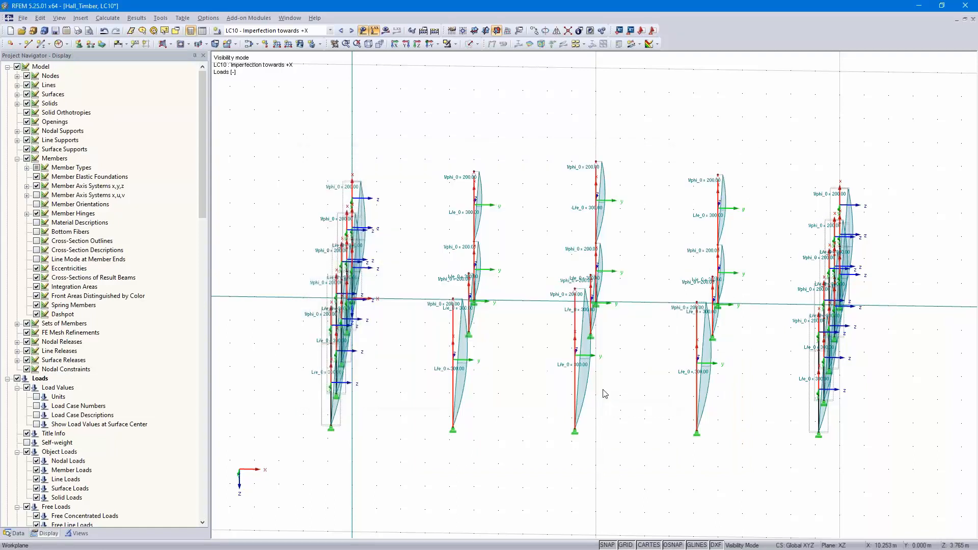
# - Delete the individual member imperfections from the upper and lower parts of the three two-part rear gable columns
pyautogui.keyDown('ctrl'); pyautogui.moveTo(619, 390); pyautogui.dragTo(607, 414, button='middle'); pyautogui.keyUp('ctrl')
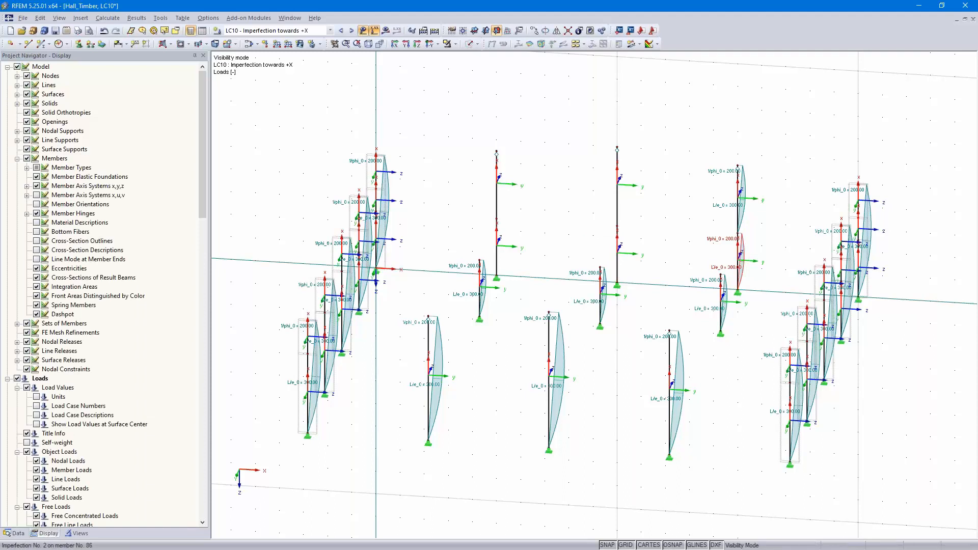
pyautogui.press('Delete')
pyautogui.click(744, 212)
pyautogui.press('Delete')
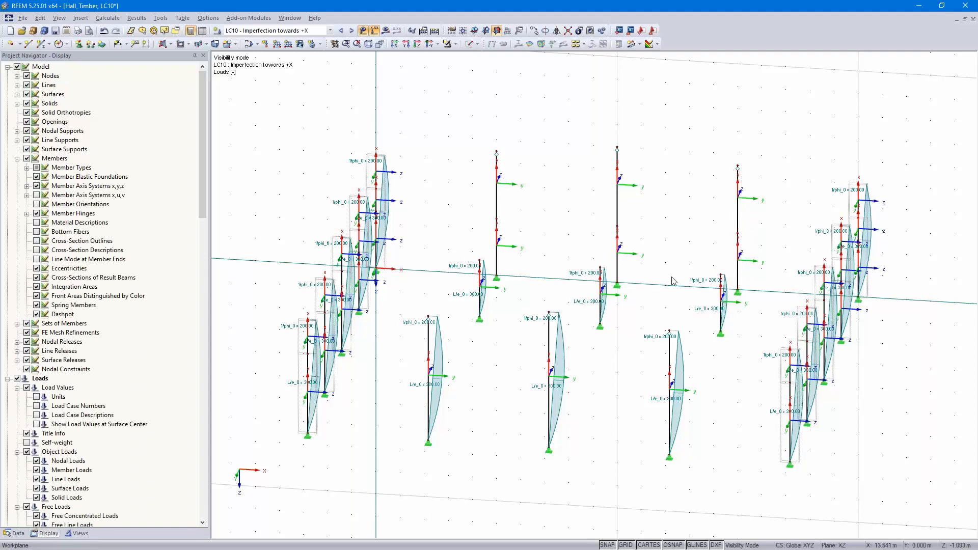
# - Add a Eurocode 5 imperfection in local y referenced to the list of members 85,92
pyautogui.click(81, 18)
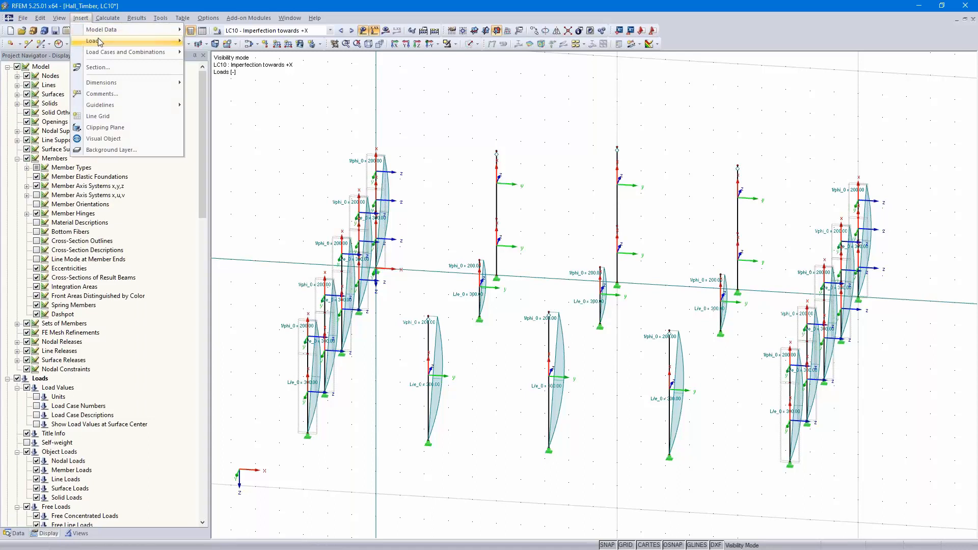
pyautogui.moveTo(100, 41)
pyautogui.moveTo(249, 214)
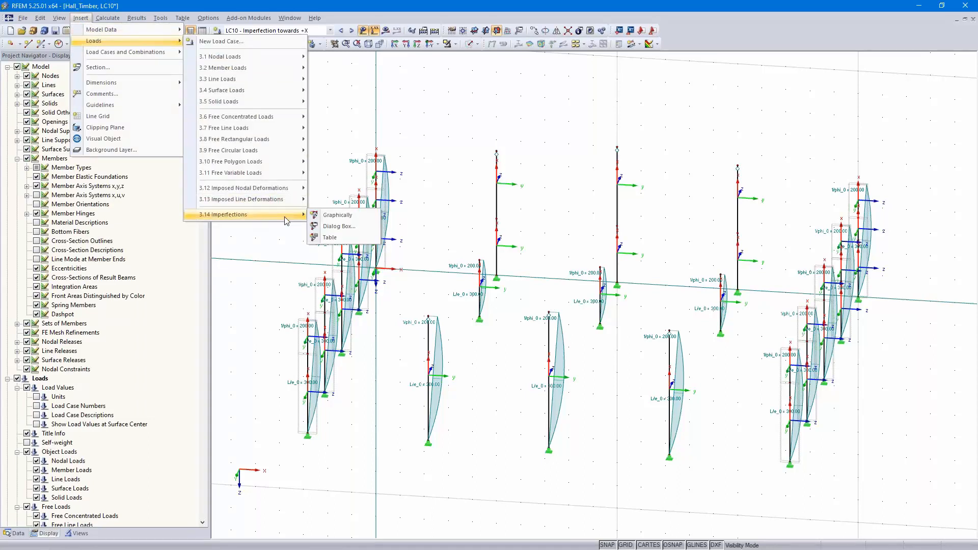
pyautogui.click(337, 228)
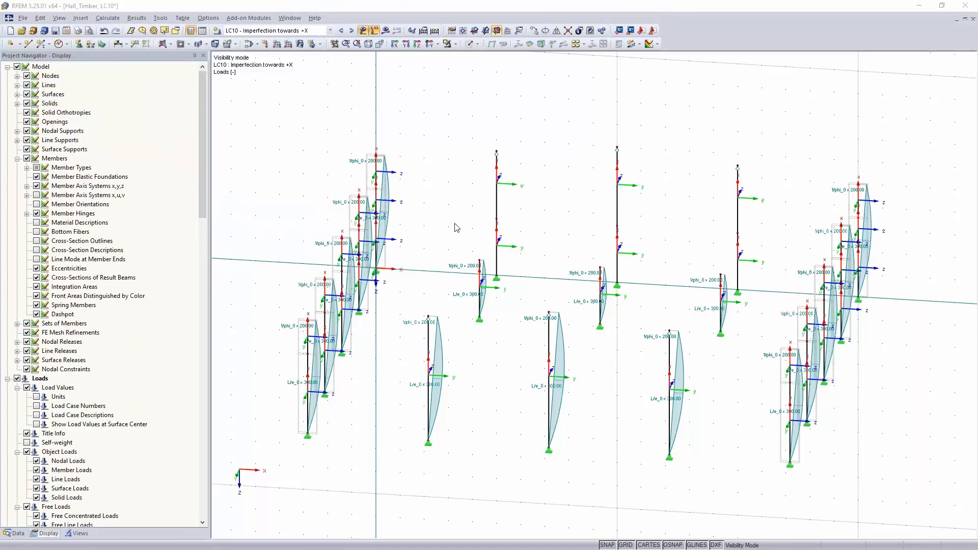
pyautogui.click(368, 187)
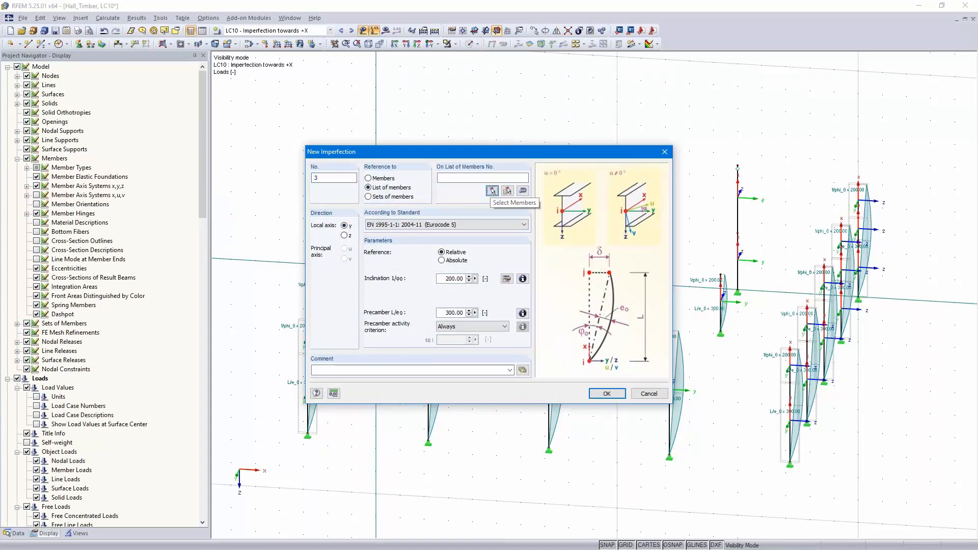
pyautogui.click(492, 192)
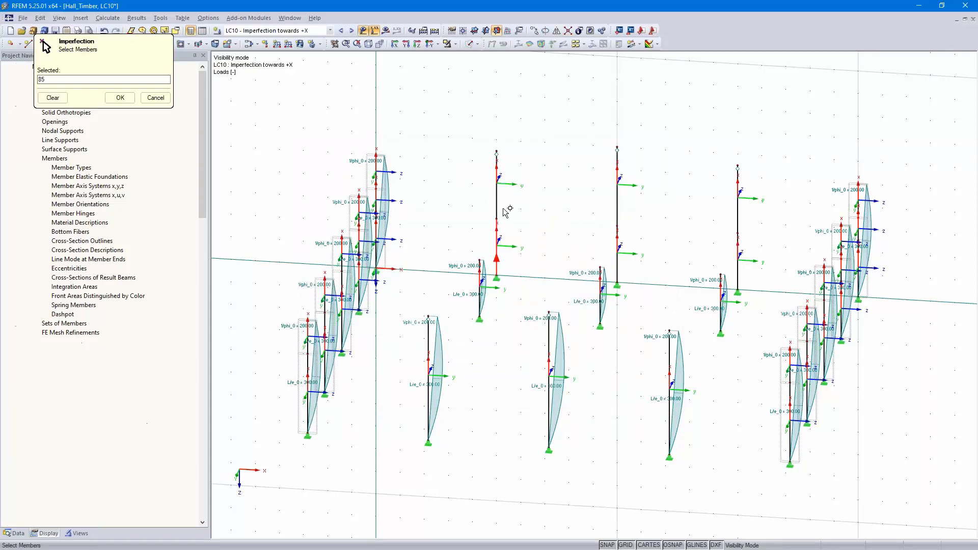
pyautogui.click(497, 204)
pyautogui.press('Return')
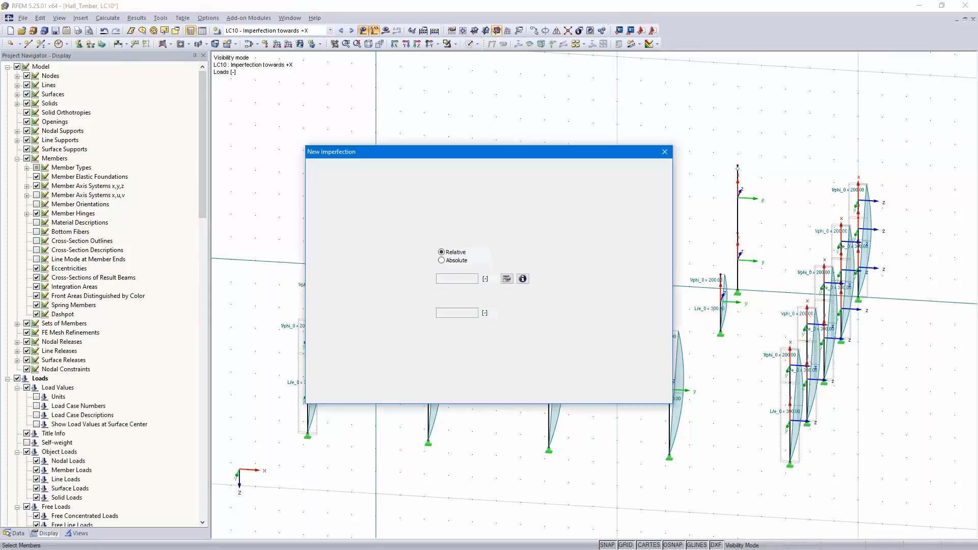
pyautogui.click(607, 395)
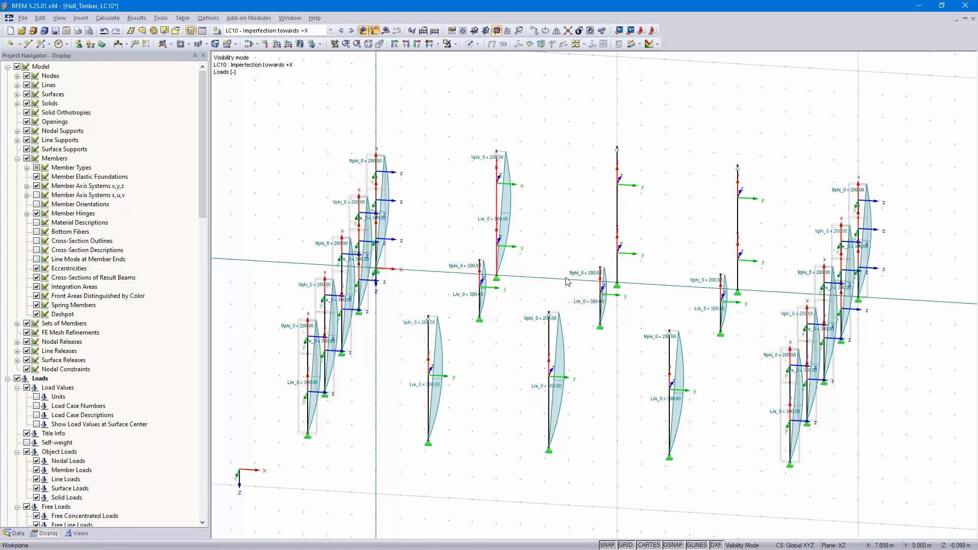
# - Add a Eurocode 5 imperfection in local y to the middle rear gable column as list of members 84,91
pyautogui.press('Return')
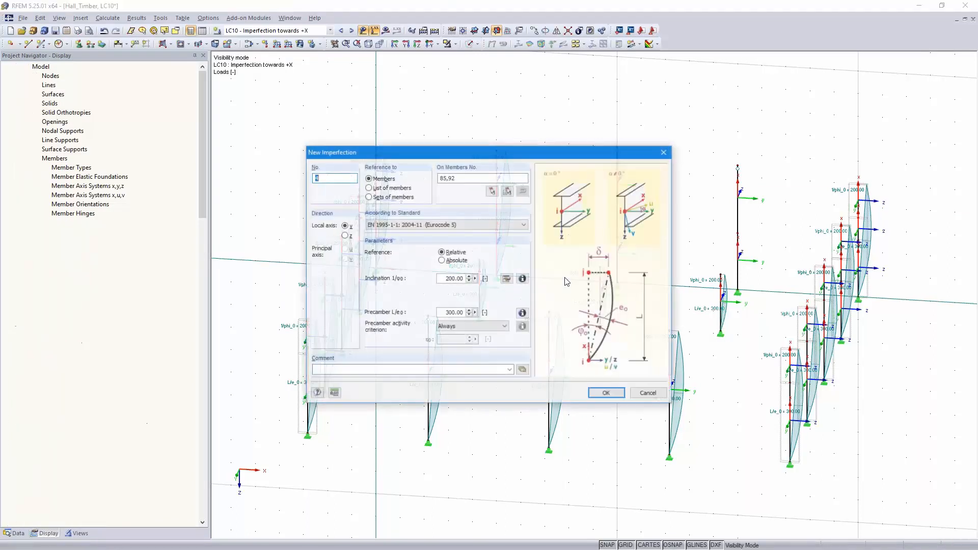
pyautogui.click(370, 188)
pyautogui.moveTo(467, 180); pyautogui.dragTo(419, 177)
pyautogui.press('Delete')
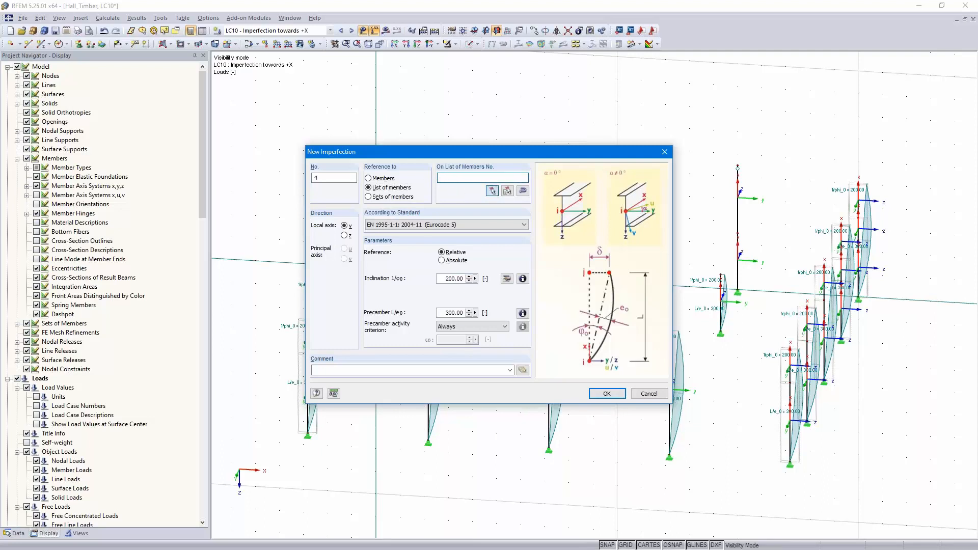
pyautogui.click(507, 190)
pyautogui.click(617, 214)
pyautogui.click(120, 98)
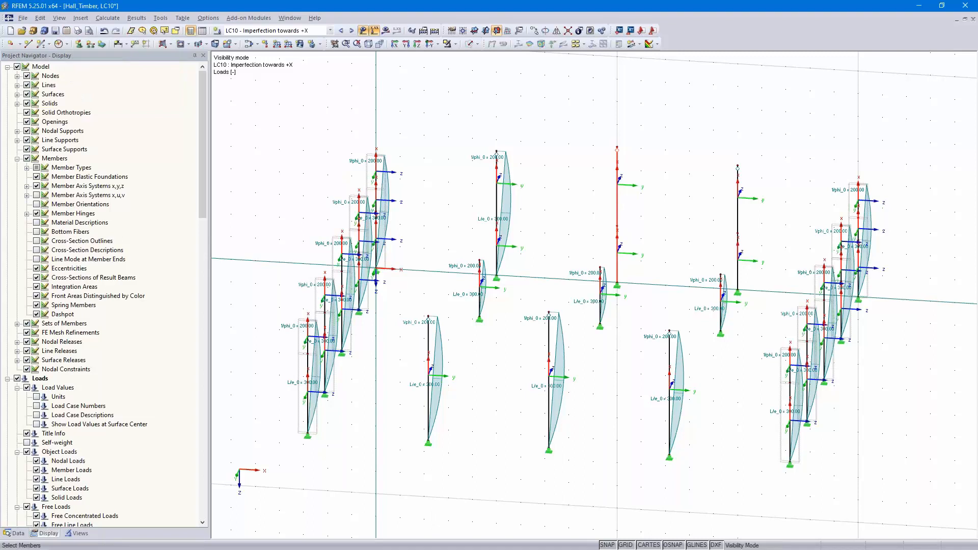
pyautogui.click(621, 397)
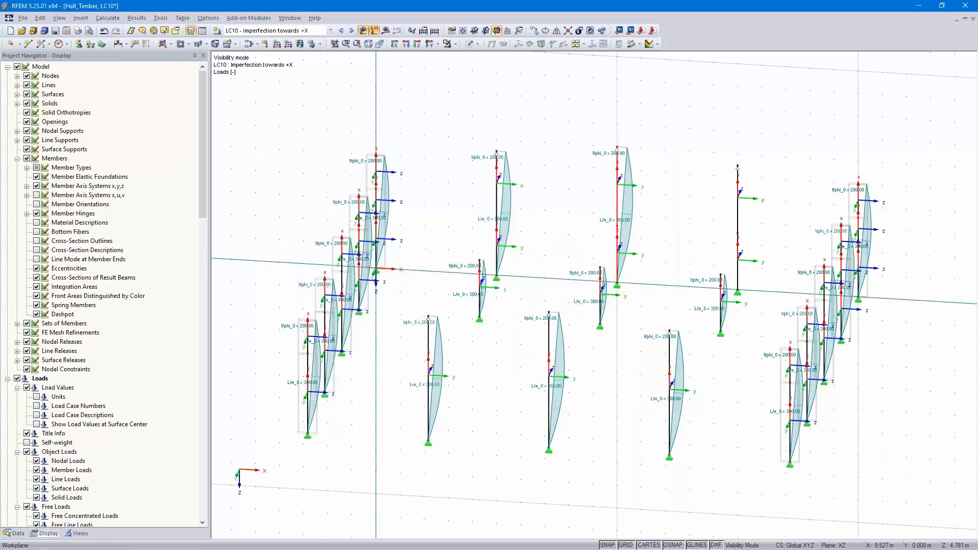
# - Add a Eurocode 5 imperfection in local y for the remaining rear gable column as list of members 86,93
pyautogui.press('Return')
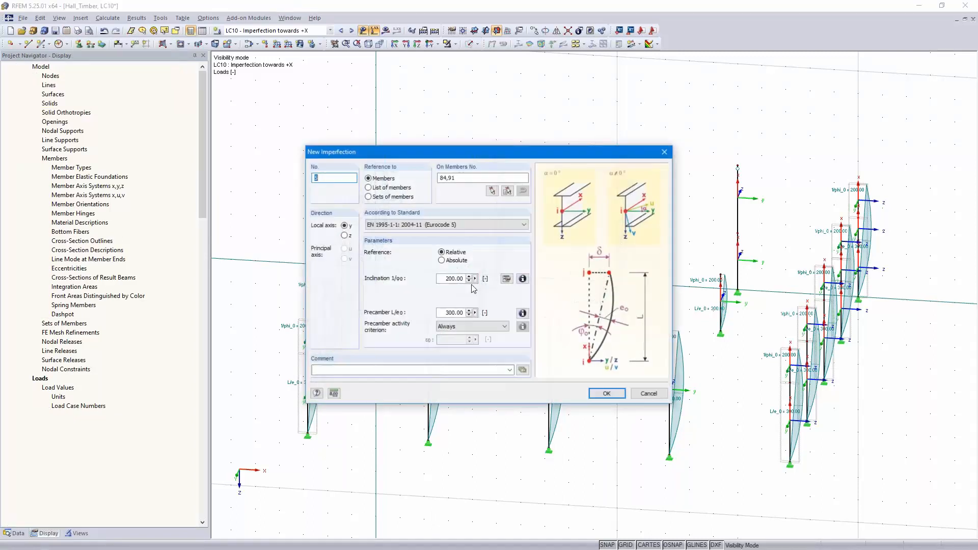
pyautogui.click(368, 188)
pyautogui.press('Tab')
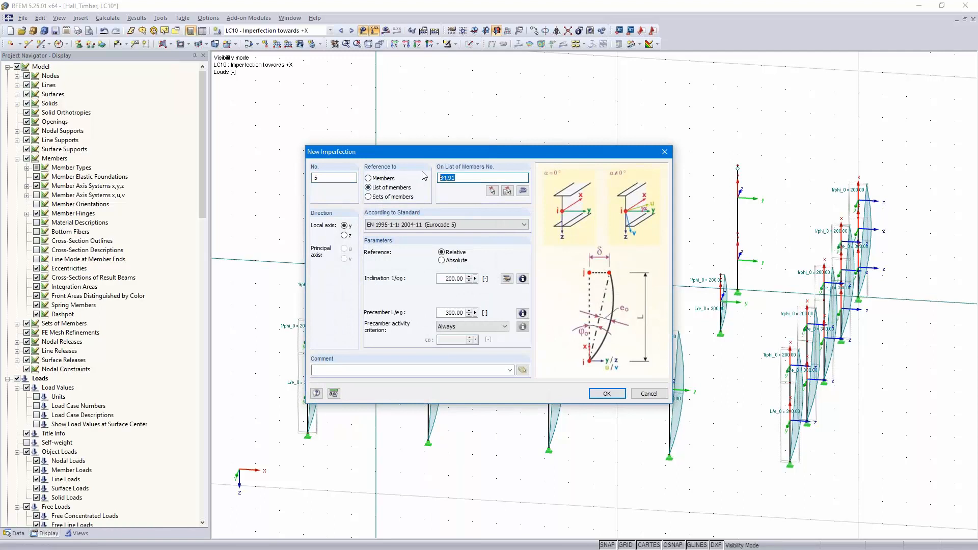
pyautogui.click(492, 191)
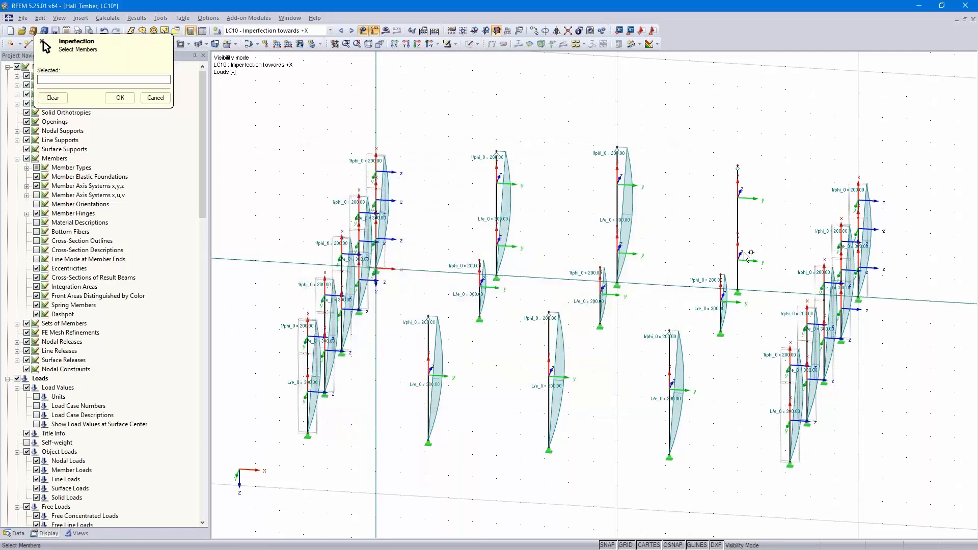
pyautogui.click(739, 247)
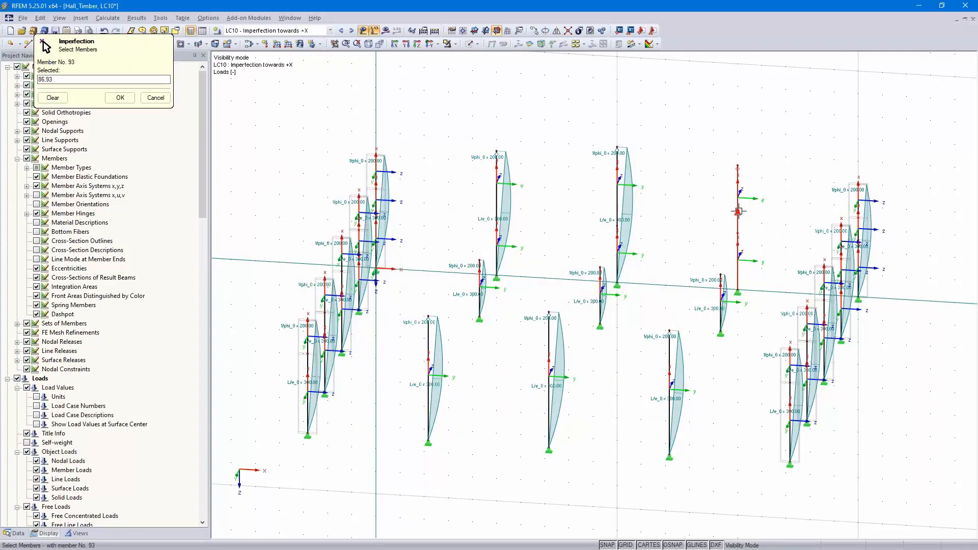
pyautogui.click(120, 97)
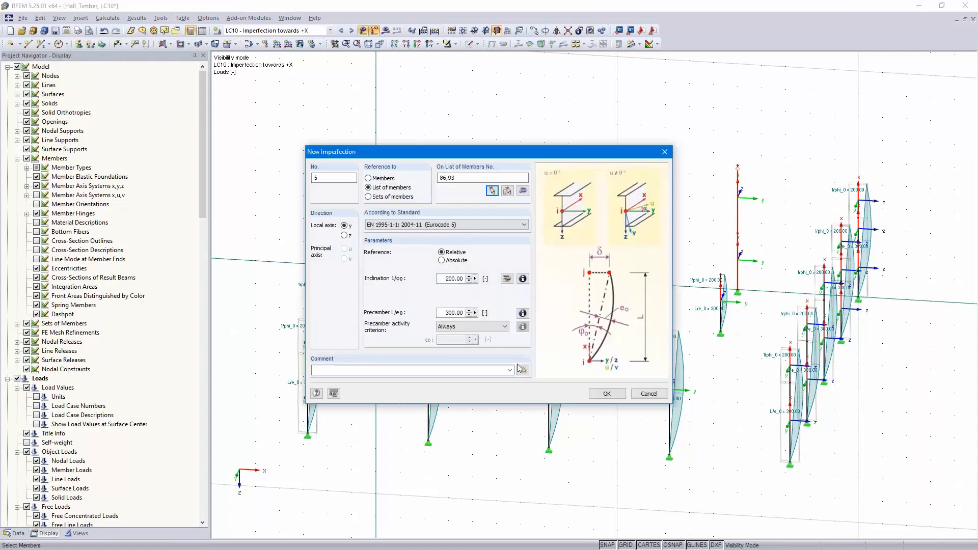
pyautogui.click(598, 397)
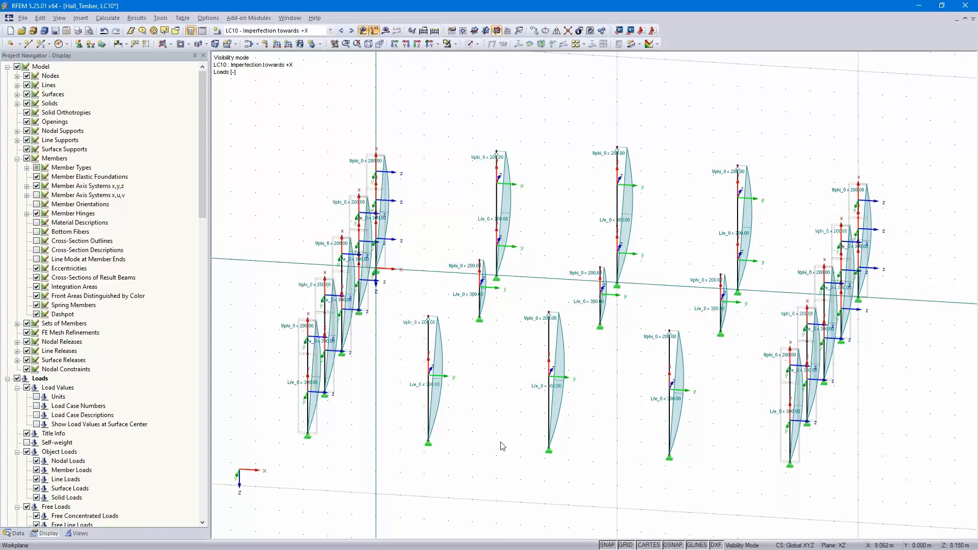
# - Hide the member axis systems x,y,z and cancel the visibility mode to show the whole hall
pyautogui.click(37, 186)
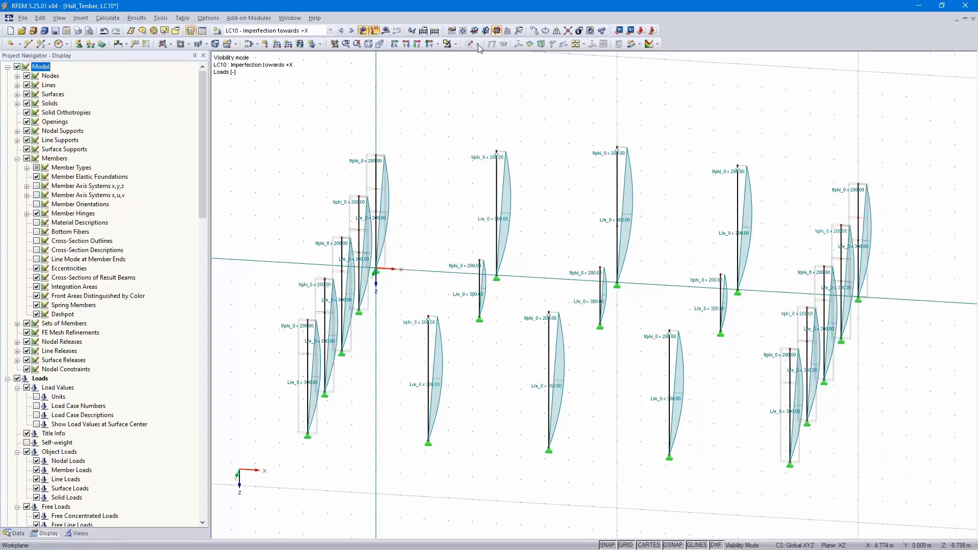
pyautogui.click(455, 44)
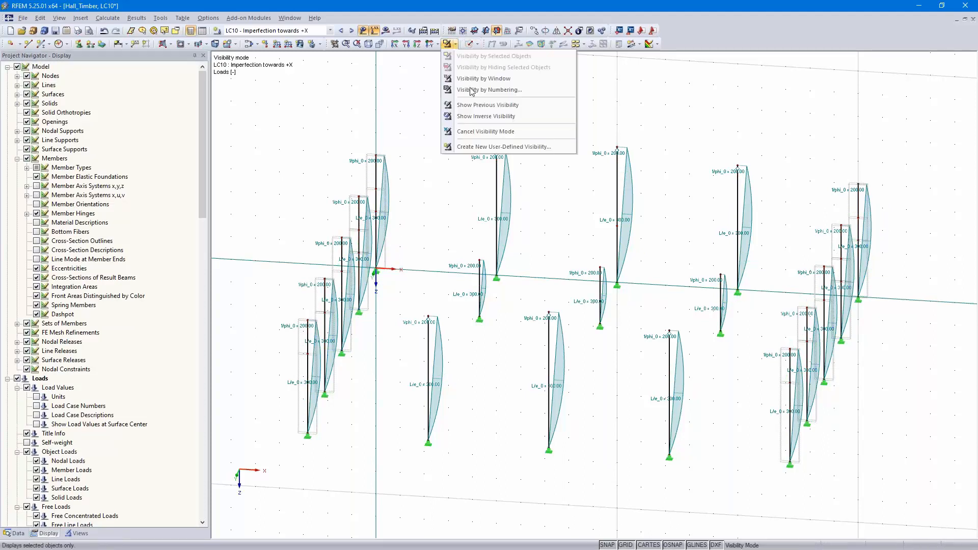
pyautogui.click(490, 135)
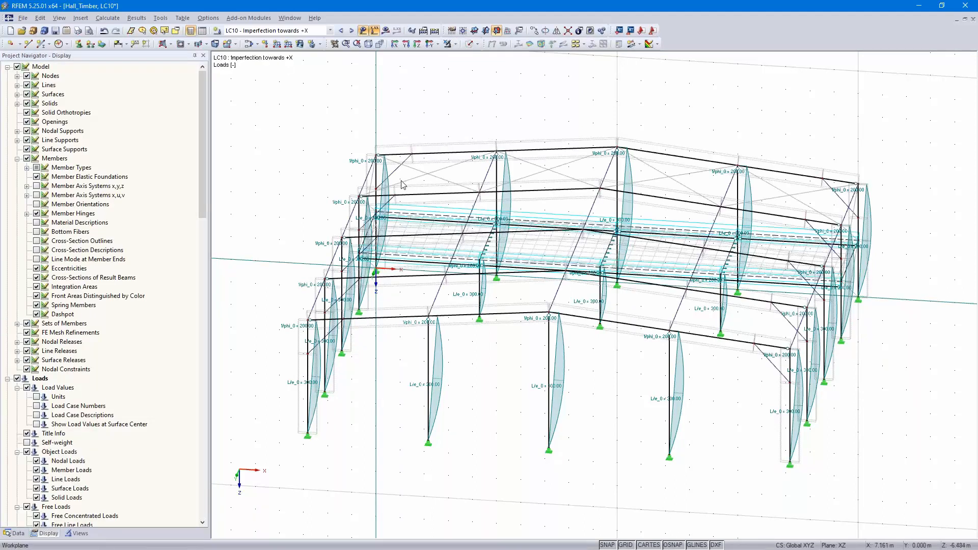
# - Activate load case LC1 - Self-weight to review its loads
pyautogui.click(331, 30)
pyautogui.click(333, 39)
pyautogui.click(330, 31)
pyautogui.scroll(3, 319, 68)
pyautogui.click(303, 40)
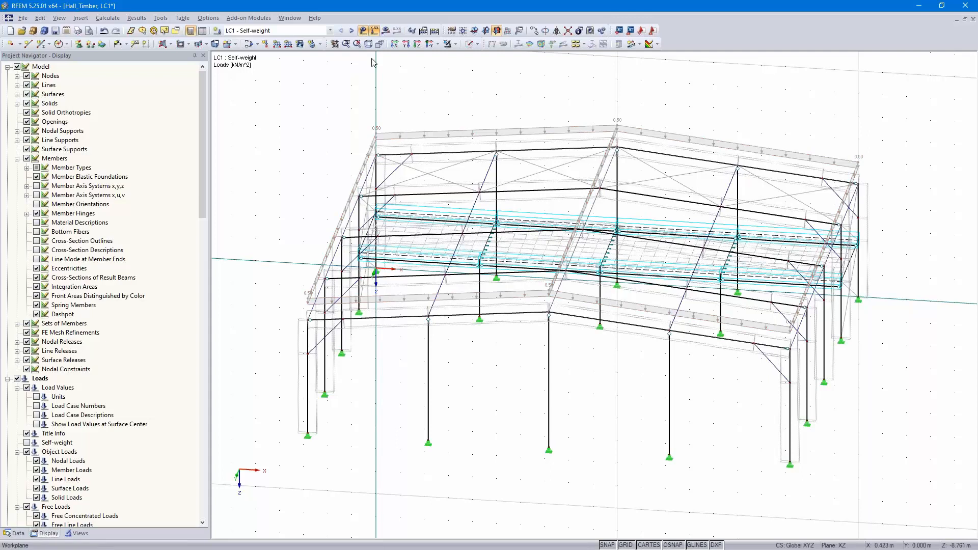
# - Display the generated load of LC2 - Snow separately as member loads, and advance to LC4 - Wind in +X
pyautogui.click(352, 31)
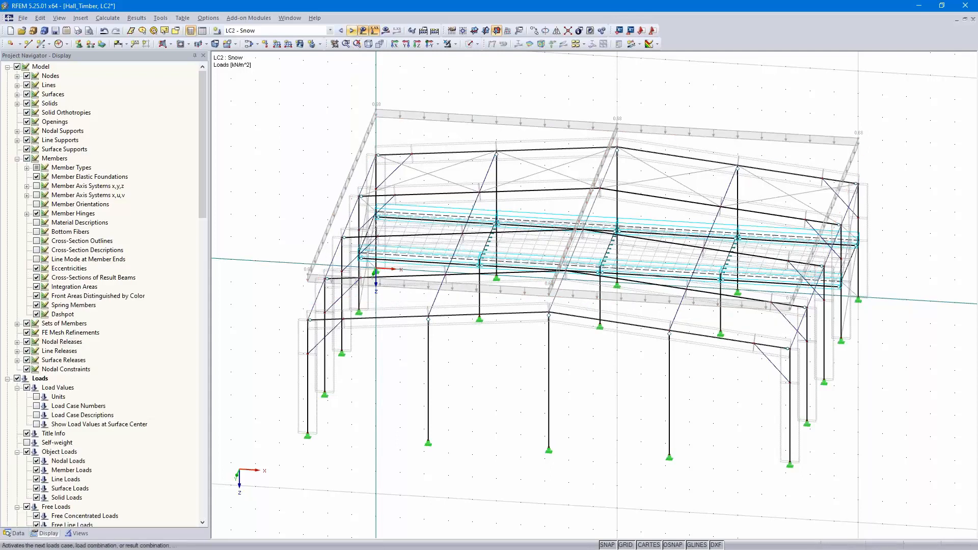
pyautogui.rightClick(428, 113)
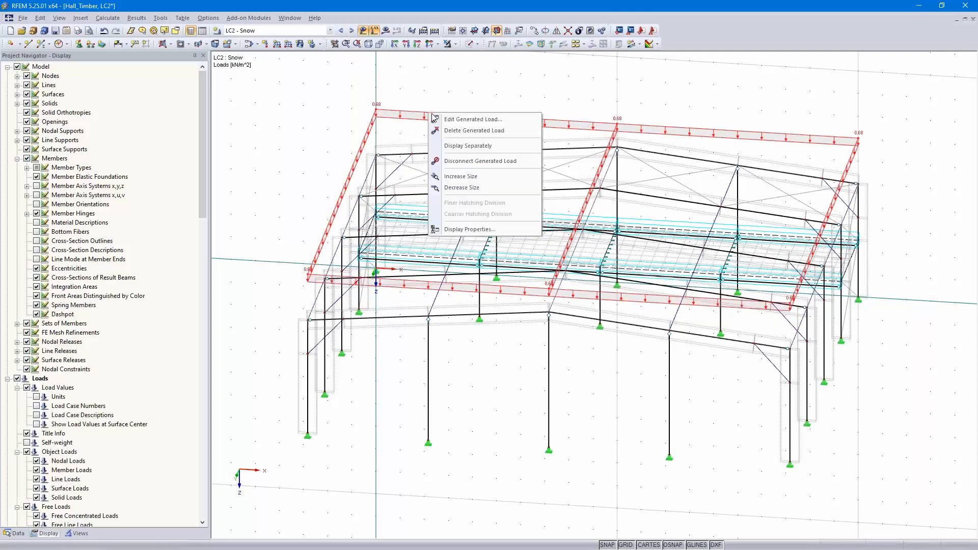
pyautogui.click(461, 145)
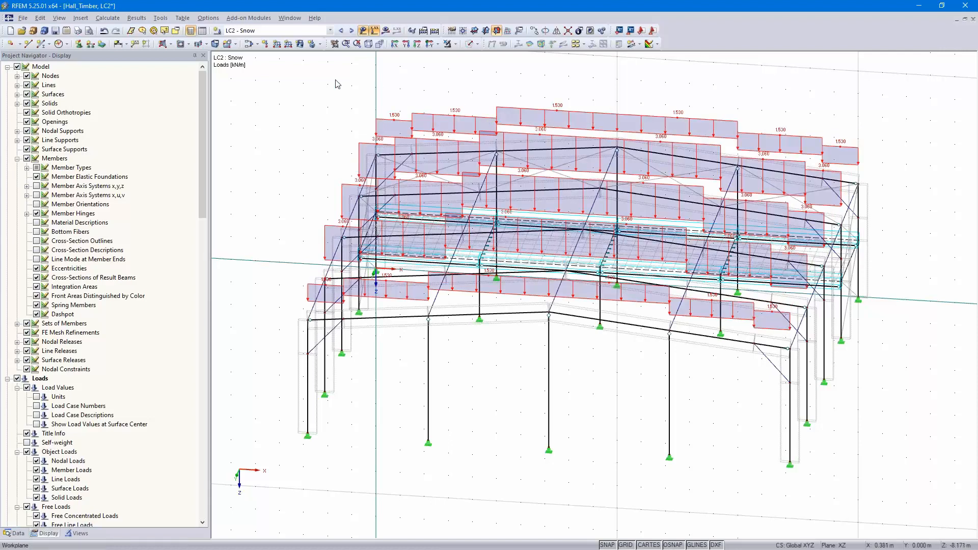
pyautogui.click(351, 31)
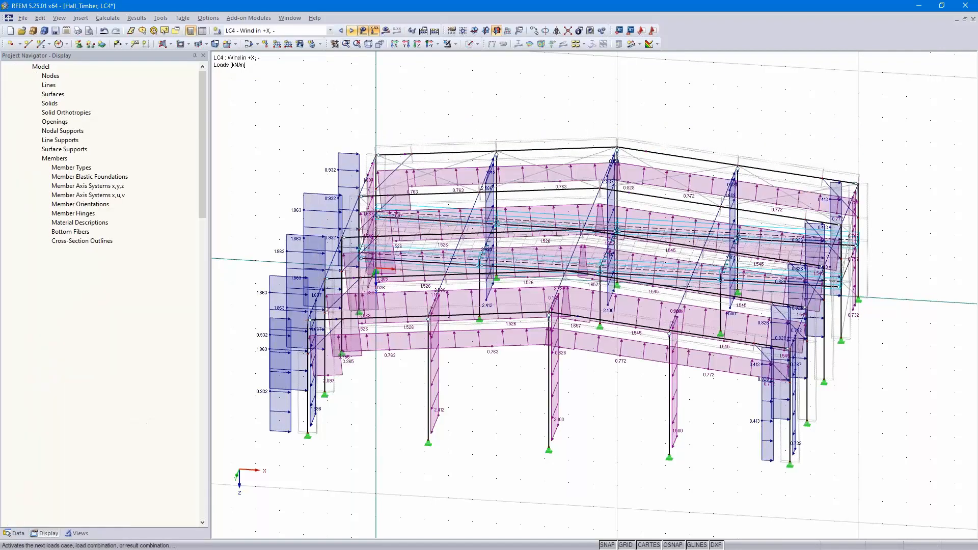
# - Advance through the remaining wind cases, LC9 - Imposed load and LC10 - Imperfection towards +X up to combination CO1 to review their loads
pyautogui.click(351, 31)
pyautogui.click(352, 30)
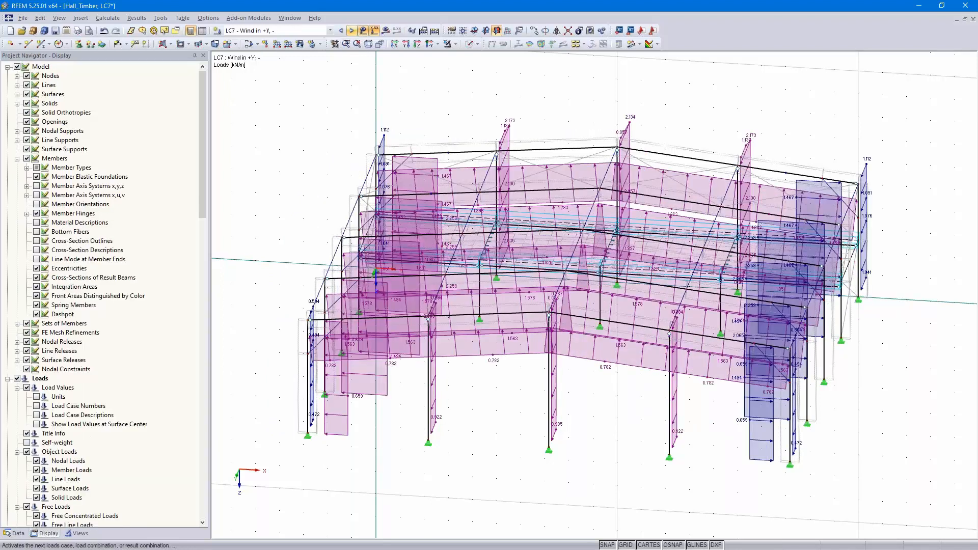
pyautogui.click(352, 31)
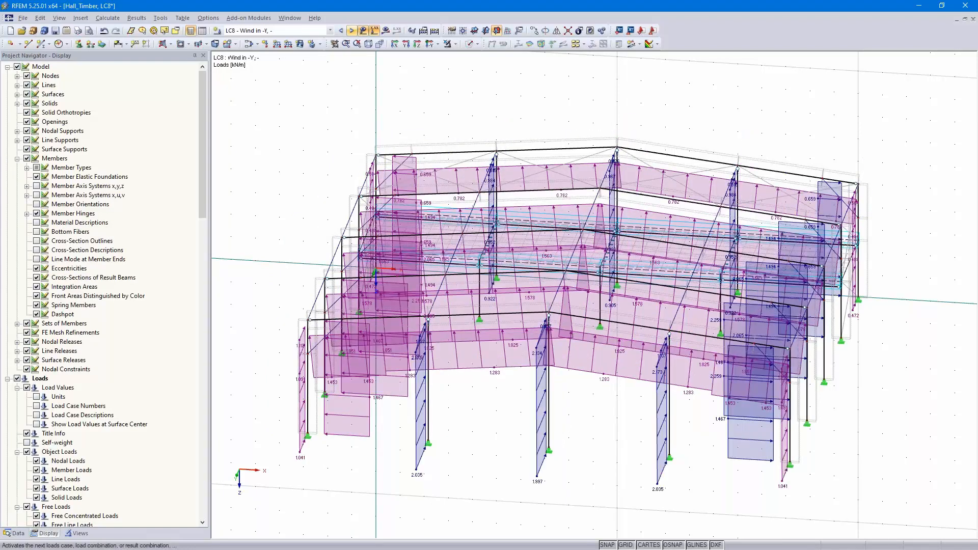
pyautogui.click(351, 30)
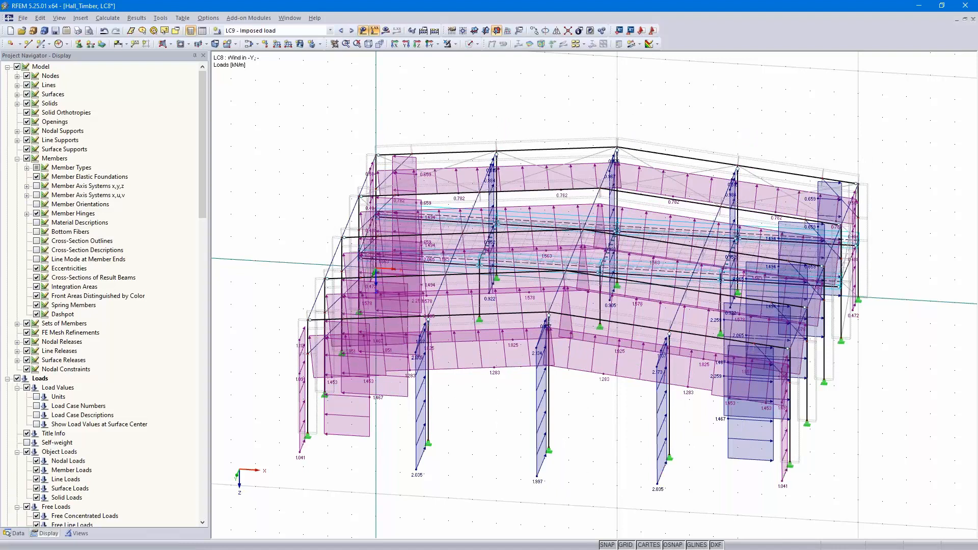
pyautogui.click(352, 30)
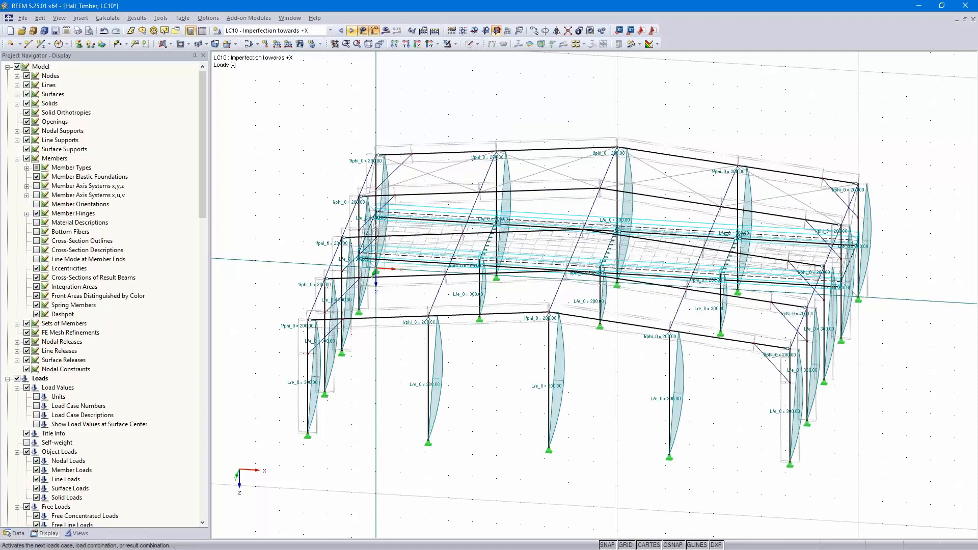
pyautogui.click(352, 31)
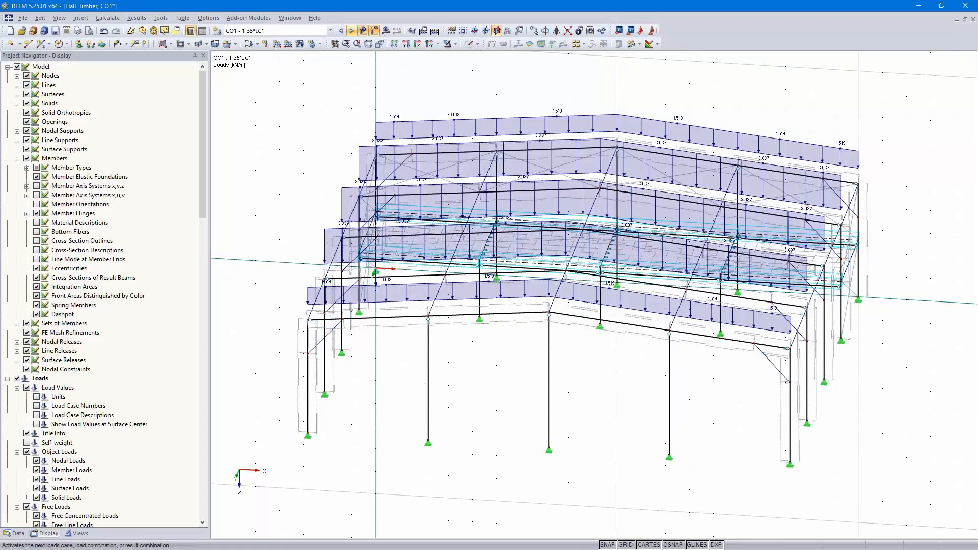
# - Return from CO1 to load case LC10 - Imperfection towards +X as the active load case
pyautogui.click(330, 31)
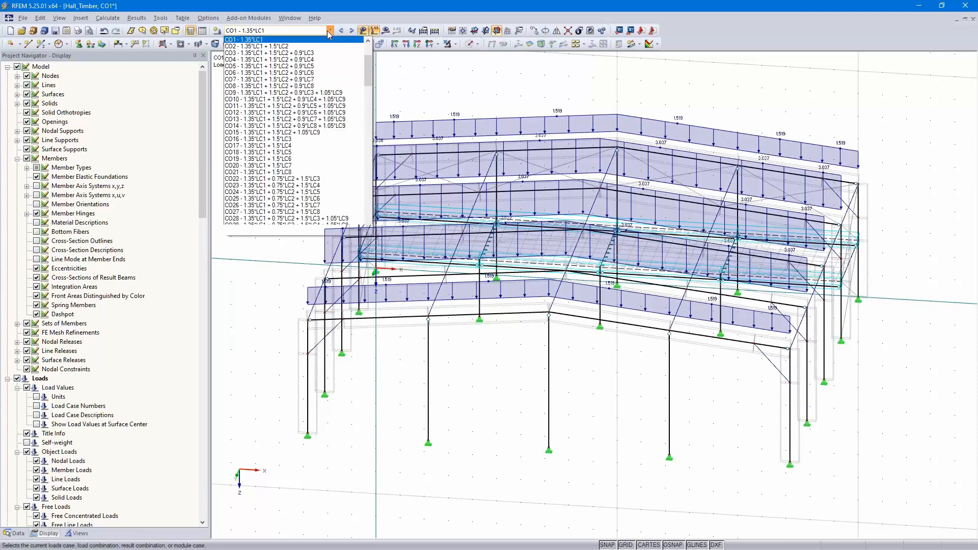
pyautogui.scroll(3, 326, 85)
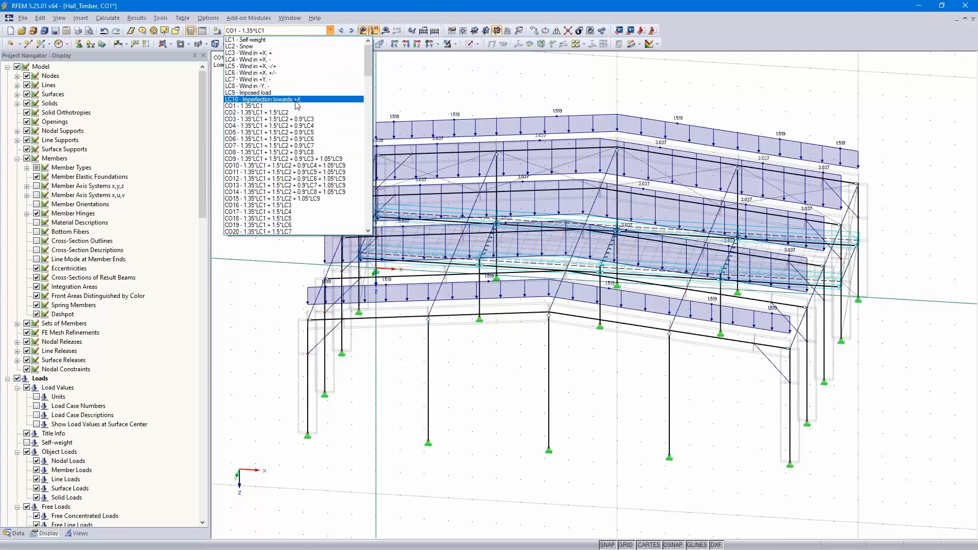
pyautogui.click(297, 100)
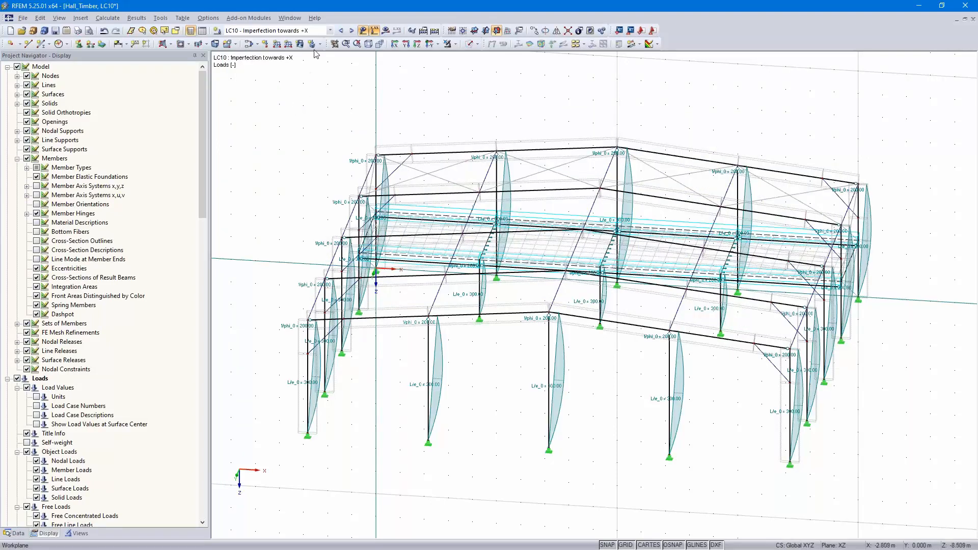
pyautogui.click(330, 30)
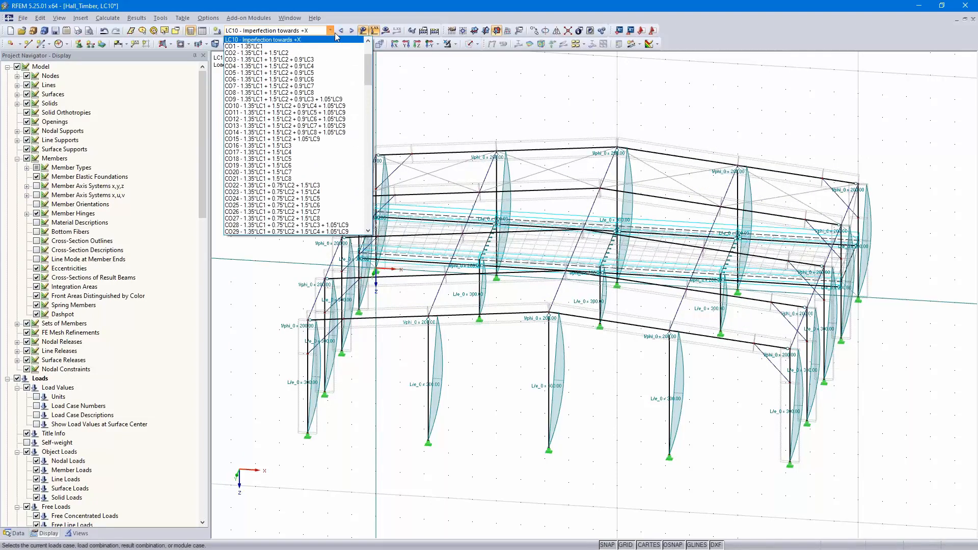
pyautogui.click(331, 31)
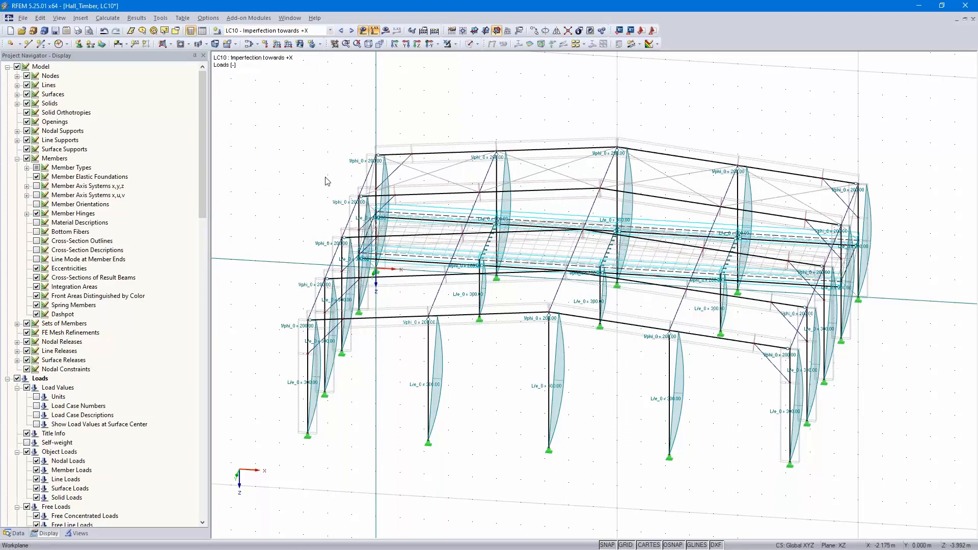
# - Copy load case LC10 as LC11 and describe it as "Imperfection towards +Y"
pyautogui.click(248, 44)
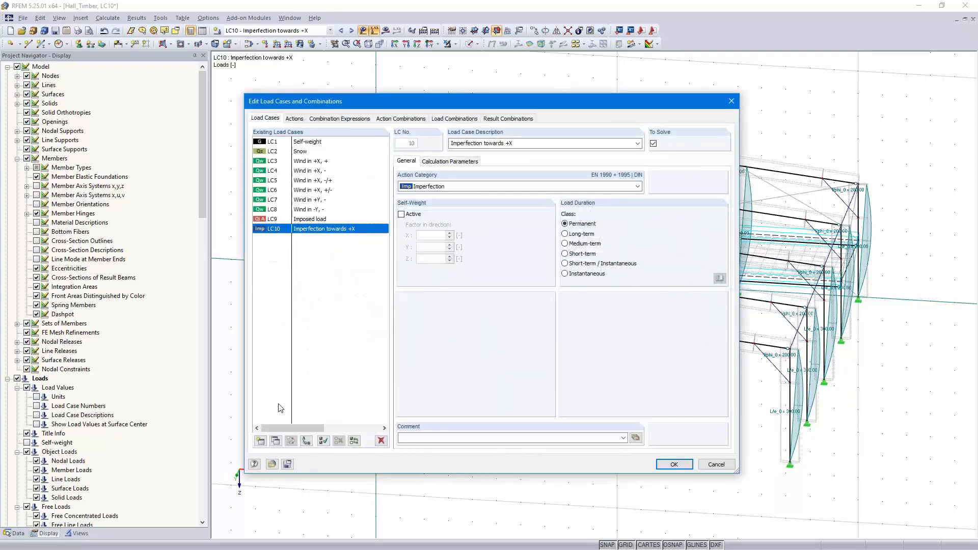
pyautogui.click(275, 441)
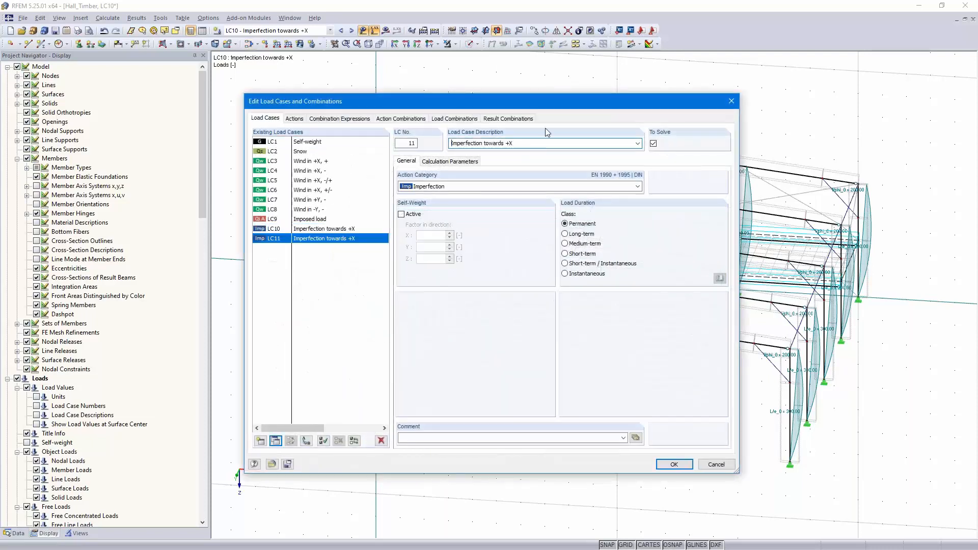
pyautogui.click(512, 143)
pyautogui.click(675, 464)
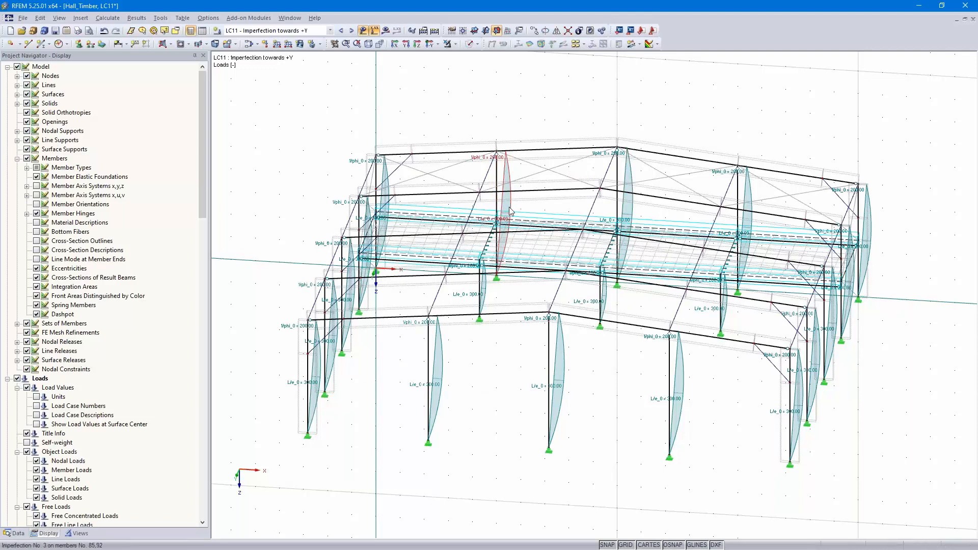
# - In LC11, change the direction of the imperfection on sets of members 1,2,4,5,7,8,10,11,13,14 to local axis y
pyautogui.click(17, 533)
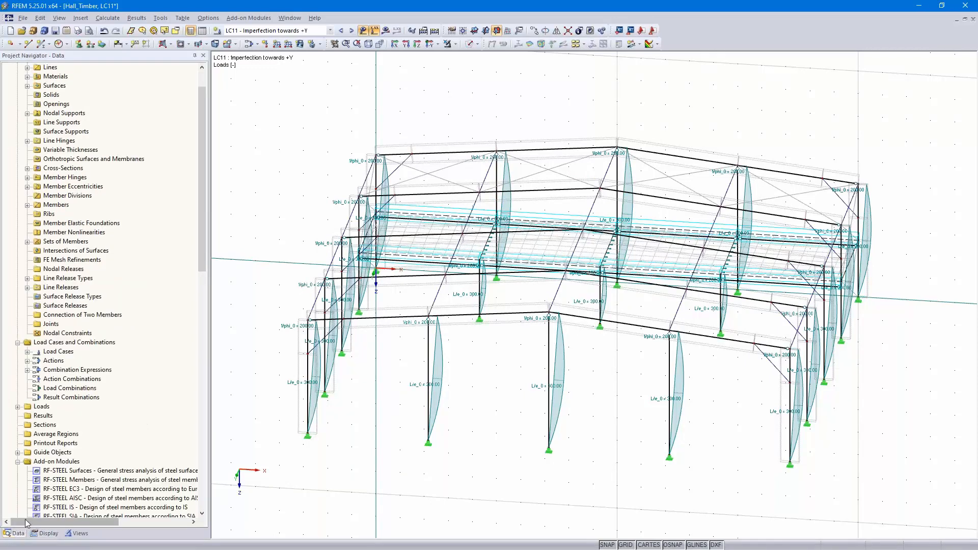
pyautogui.scroll(-1, 75, 284)
pyautogui.scroll(-5, 76, 284)
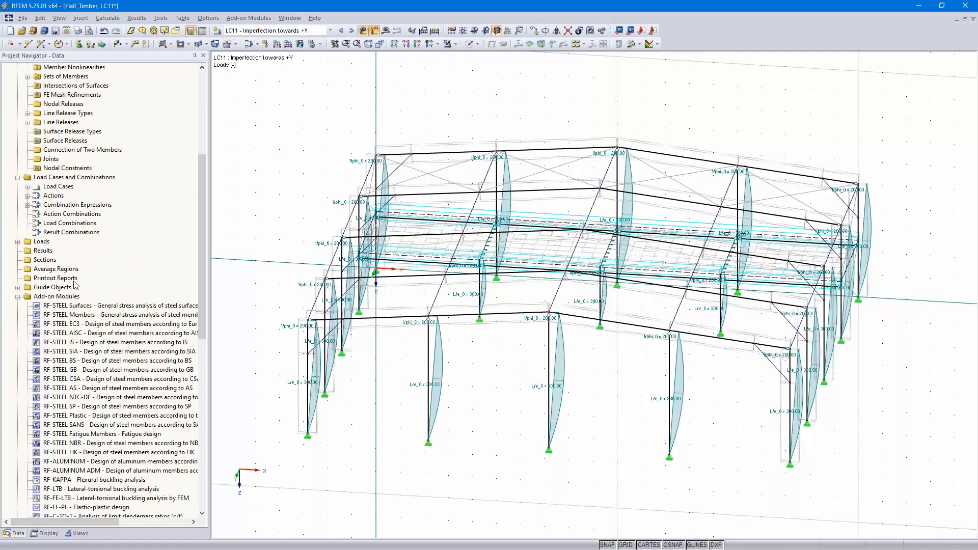
pyautogui.click(17, 215)
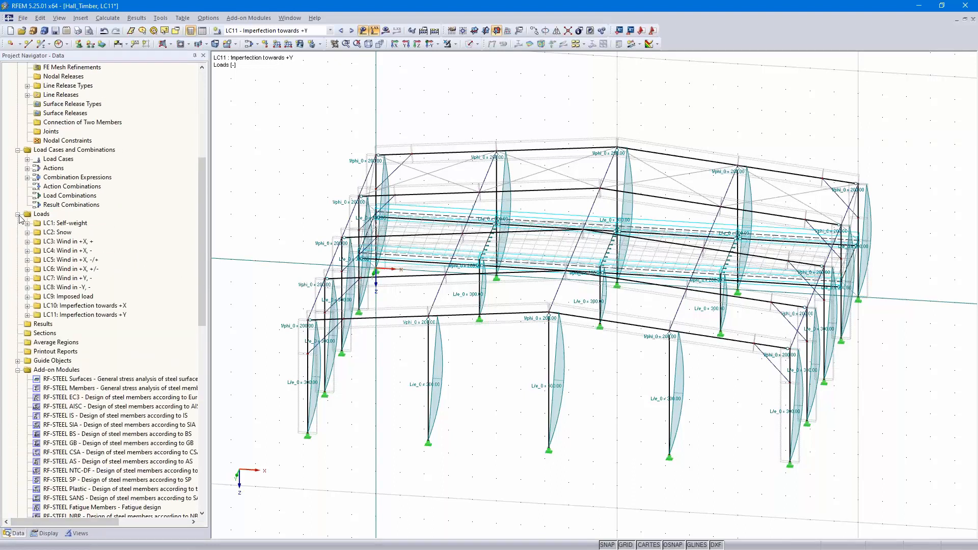
pyautogui.scroll(-3, 64, 321)
pyautogui.click(28, 233)
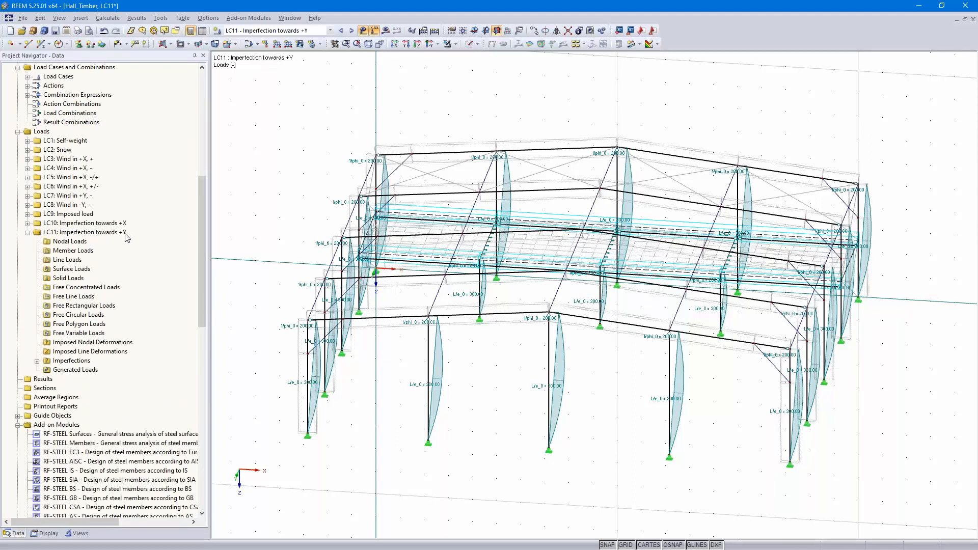
pyautogui.click(37, 361)
pyautogui.scroll(-4, 102, 265)
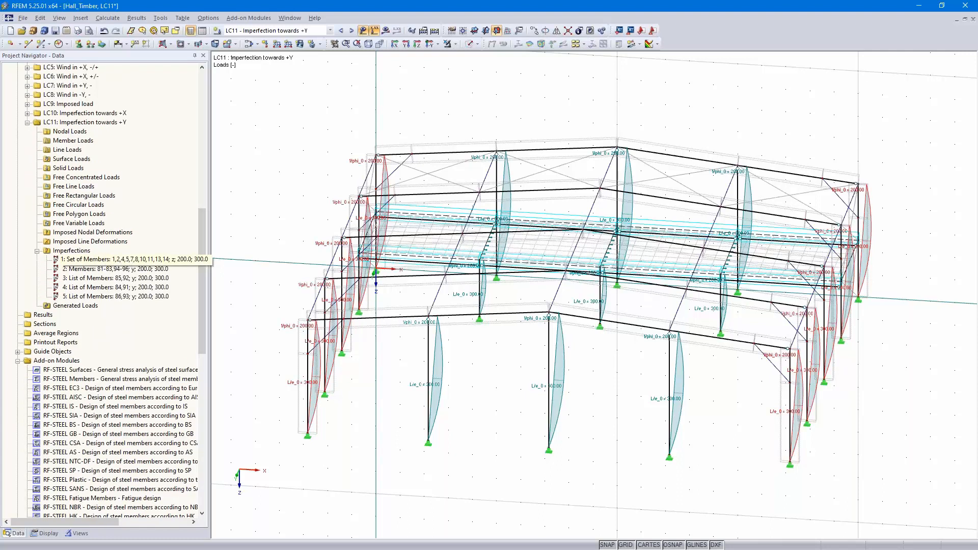
pyautogui.doubleClick(76, 260)
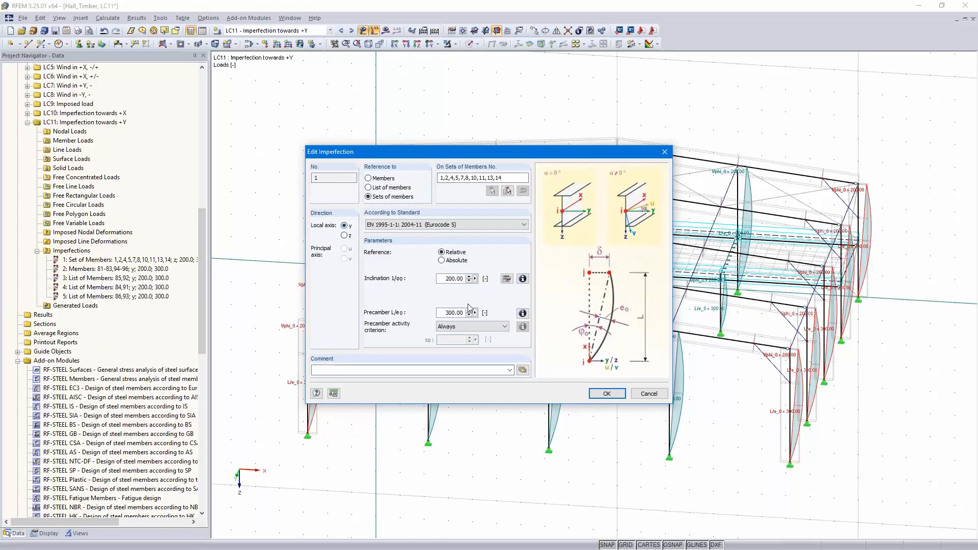
pyautogui.click(607, 394)
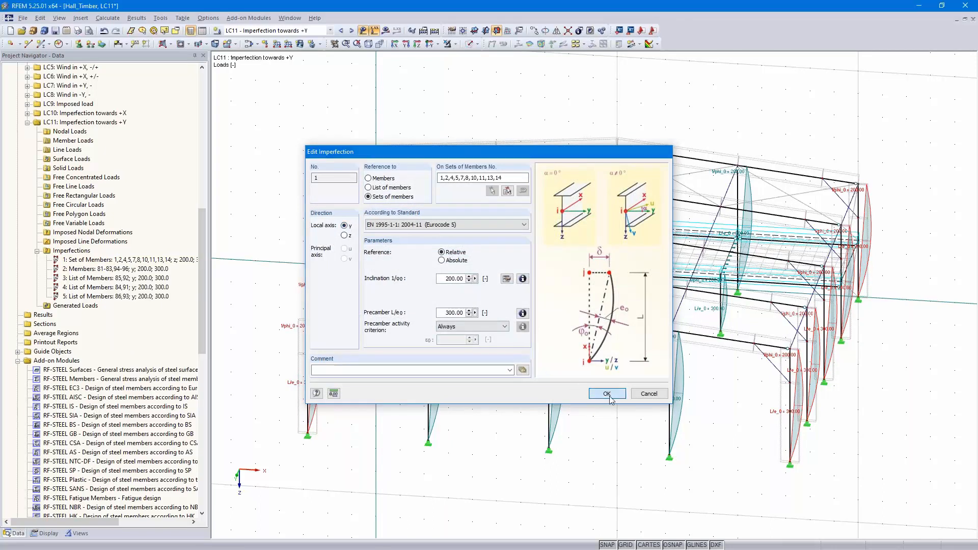
# - Display the member axis systems x,y,z and restore the previous visibility that isolates the columns
pyautogui.keyDown('ctrl'); pyautogui.moveTo(519, 388); pyautogui.dragTo(683, 457, button='middle'); pyautogui.keyUp('ctrl')
pyautogui.click(47, 533)
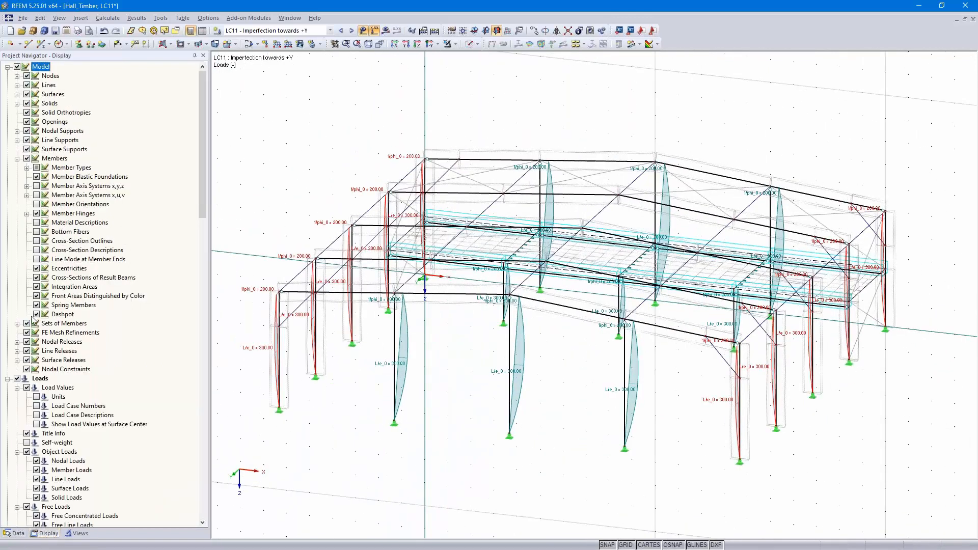
pyautogui.click(37, 186)
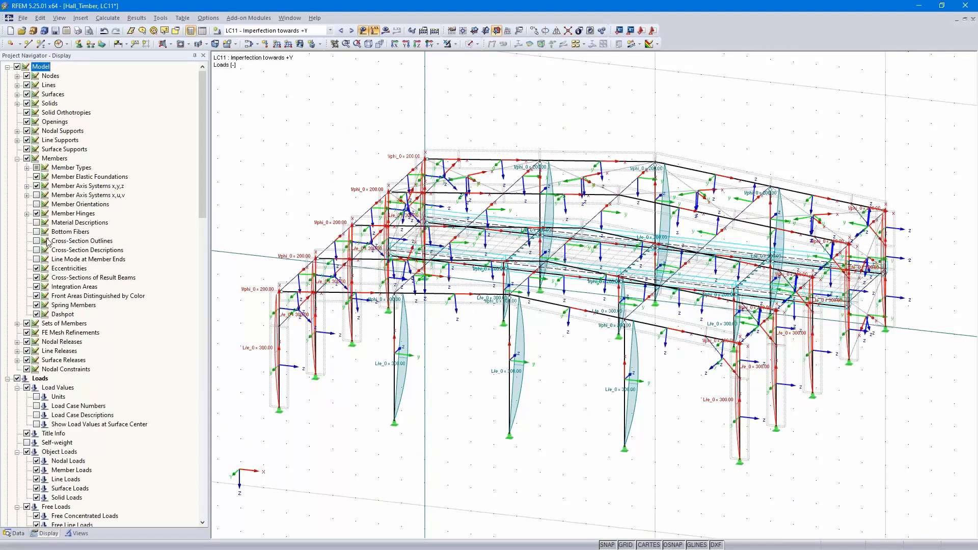
pyautogui.click(17, 533)
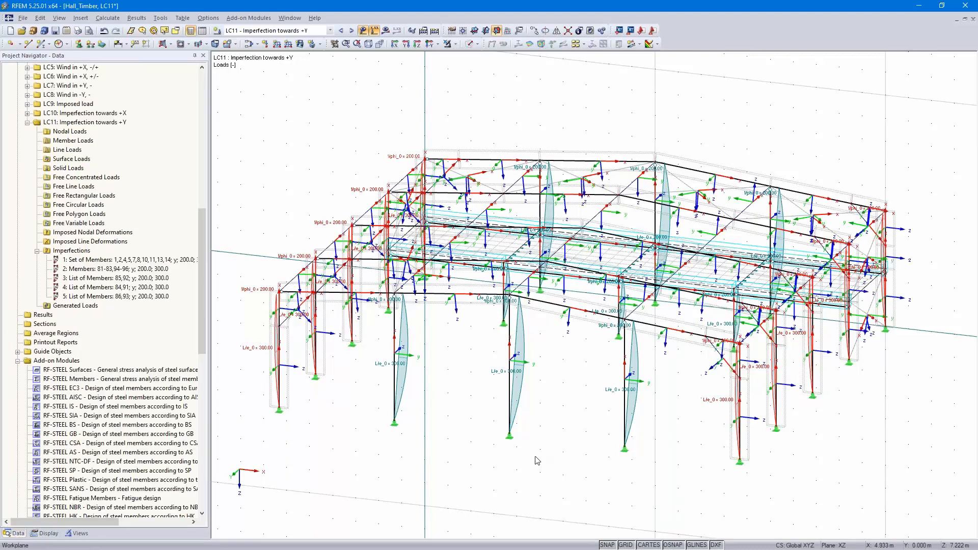
pyautogui.keyDown('ctrl'); pyautogui.moveTo(514, 477); pyautogui.dragTo(418, 433, button='middle'); pyautogui.keyUp('ctrl')
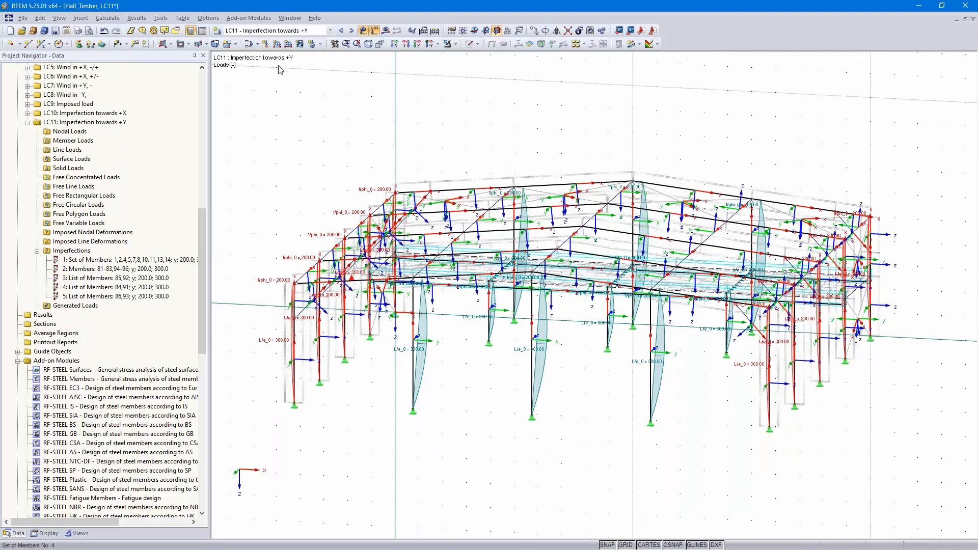
pyautogui.click(455, 44)
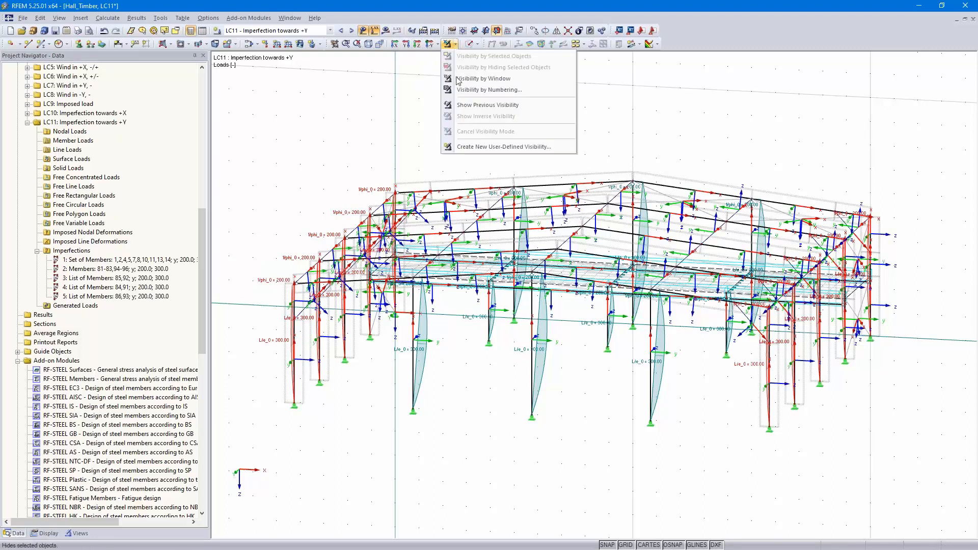
pyautogui.click(483, 105)
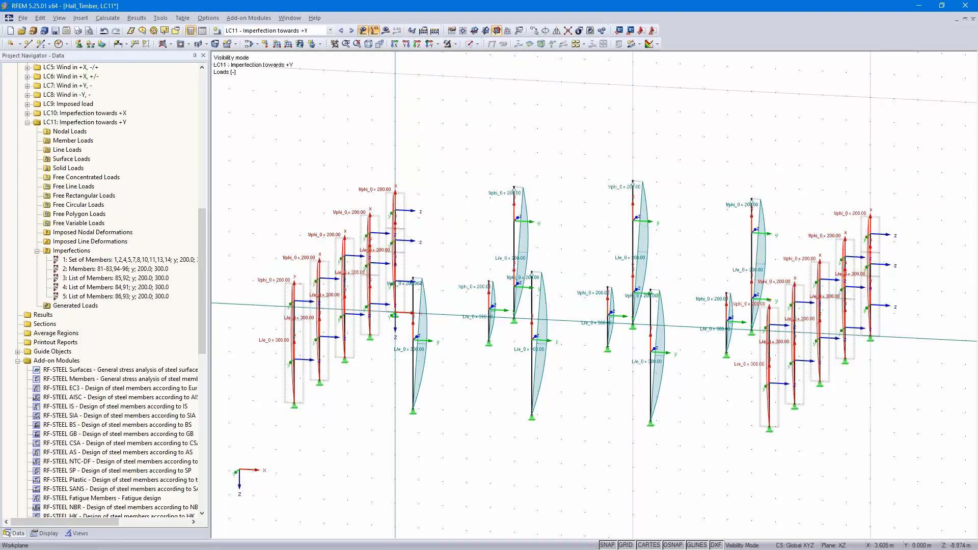
pyautogui.keyDown('ctrl'); pyautogui.moveTo(582, 152); pyautogui.dragTo(553, 185, button='middle'); pyautogui.keyUp('ctrl')
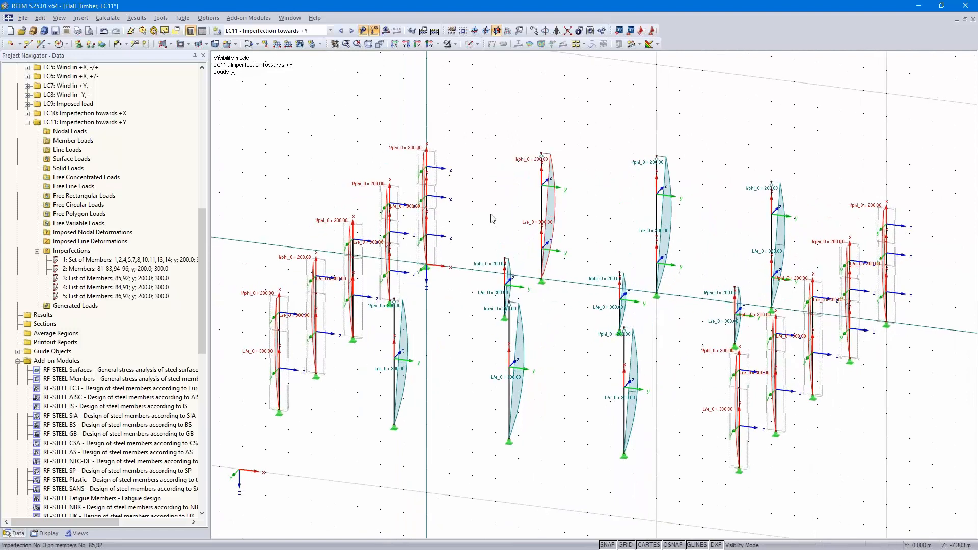
# - Set the LC11 imperfection on members 81-83,94-96 to local z with inclination -200 and precamber -300
pyautogui.doubleClick(112, 270)
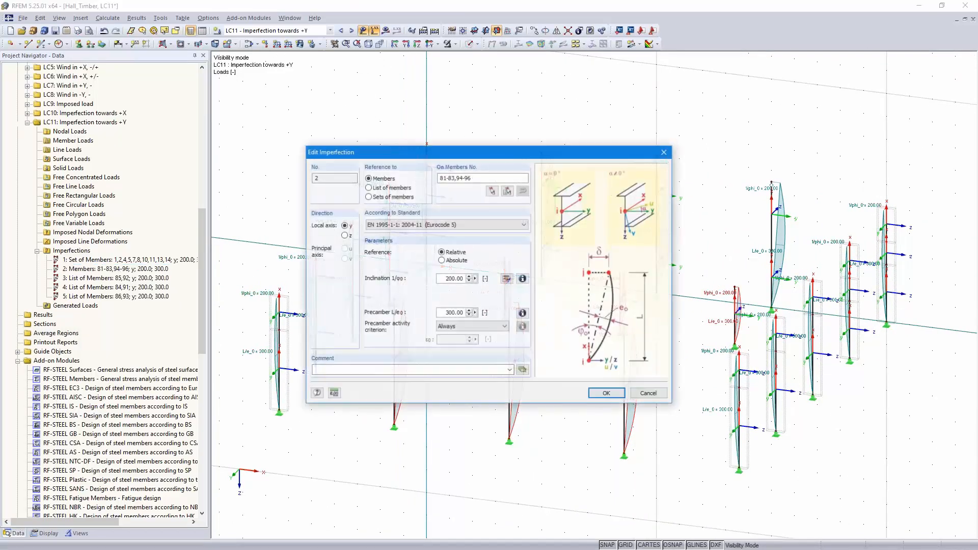
pyautogui.moveTo(611, 157); pyautogui.dragTo(471, 95)
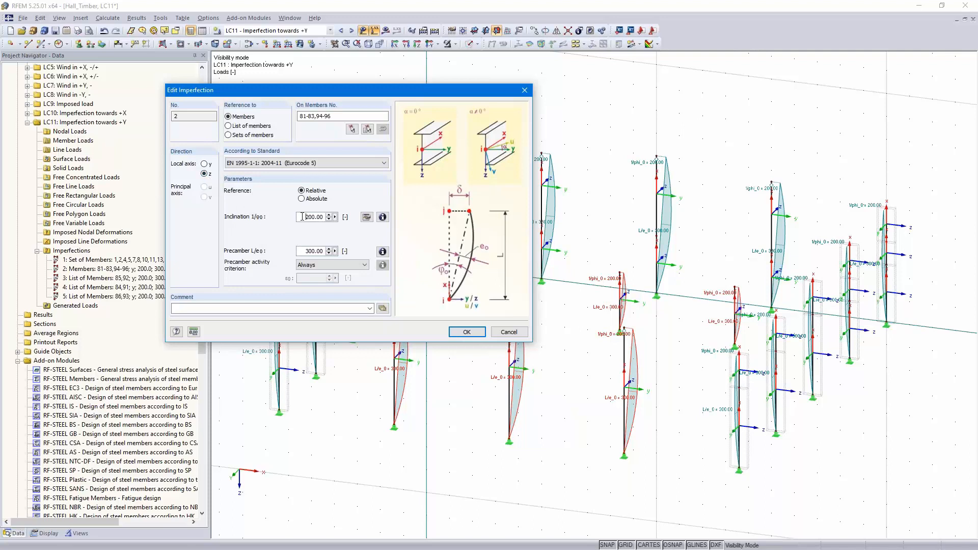
pyautogui.click(300, 251)
pyautogui.write('-')
pyautogui.click(465, 332)
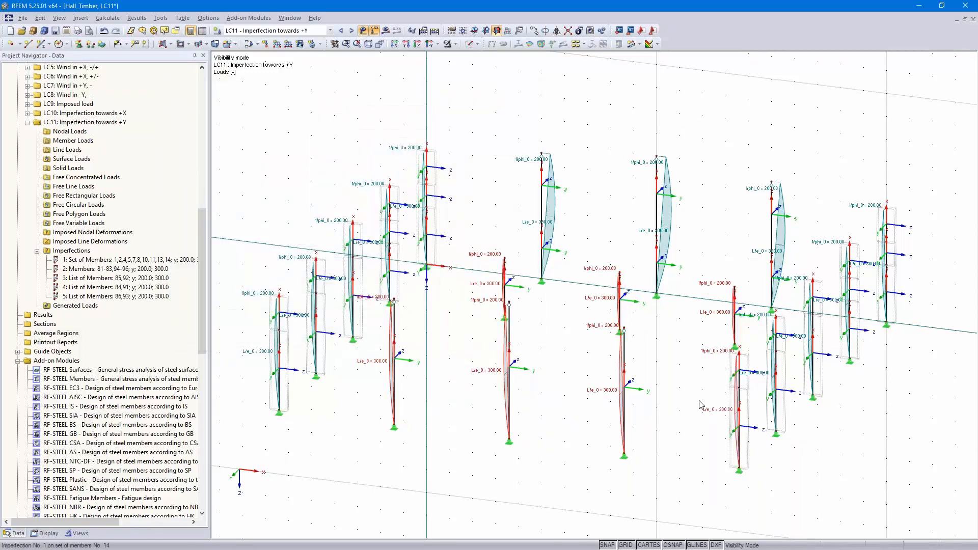
# - Set the LC11 imperfections on the member lists 85,92; 84,91; 86,93 to local z with inclination -200 and precamber -300
pyautogui.keyDown('ctrl'); pyautogui.moveTo(525, 374); pyautogui.dragTo(698, 392, button='middle'); pyautogui.keyUp('ctrl')
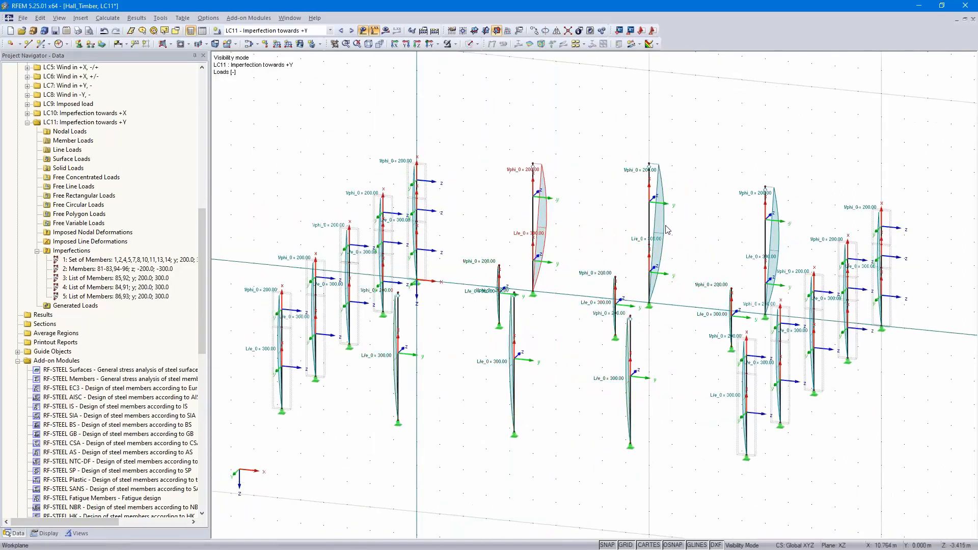
pyautogui.doubleClick(781, 243)
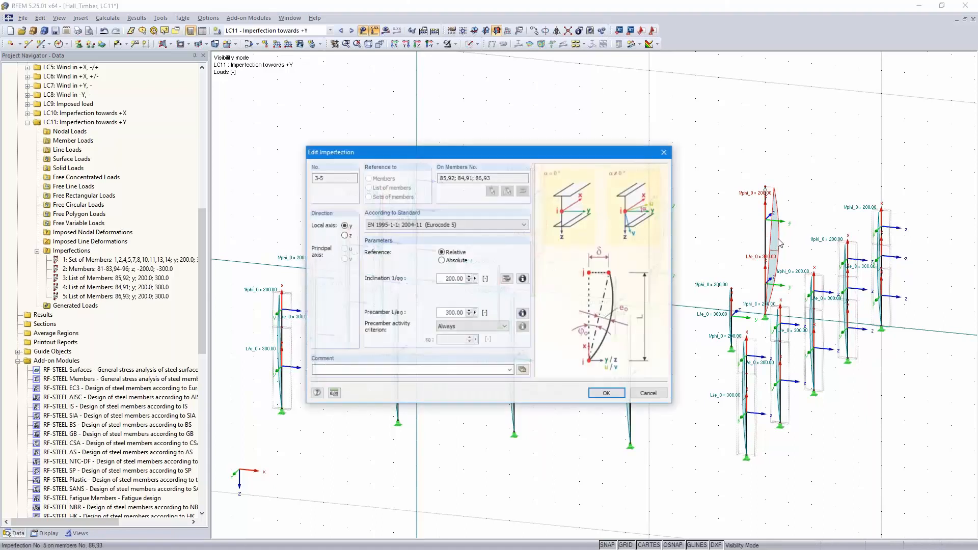
pyautogui.click(344, 236)
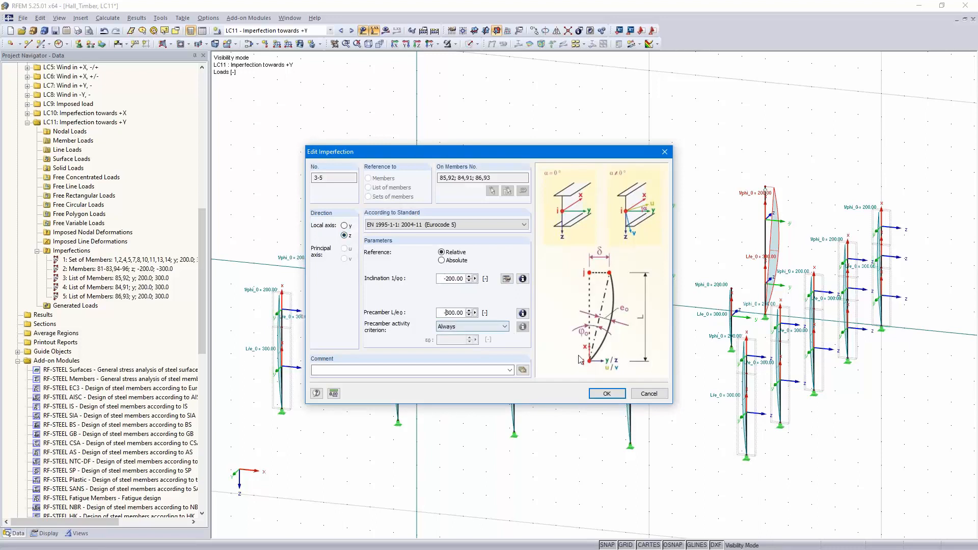
pyautogui.click(602, 394)
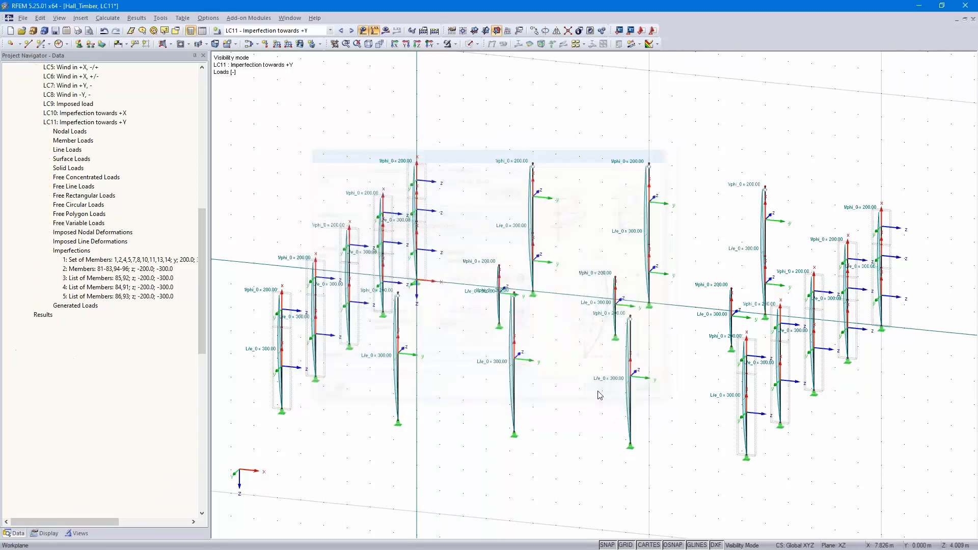
# - Create load case LC12 as a copy of LC11 and describe it as Imperfection towards -Y
pyautogui.keyDown('ctrl'); pyautogui.moveTo(866, 395); pyautogui.dragTo(510, 382, button='middle'); pyautogui.keyUp('ctrl')
pyautogui.click(249, 44)
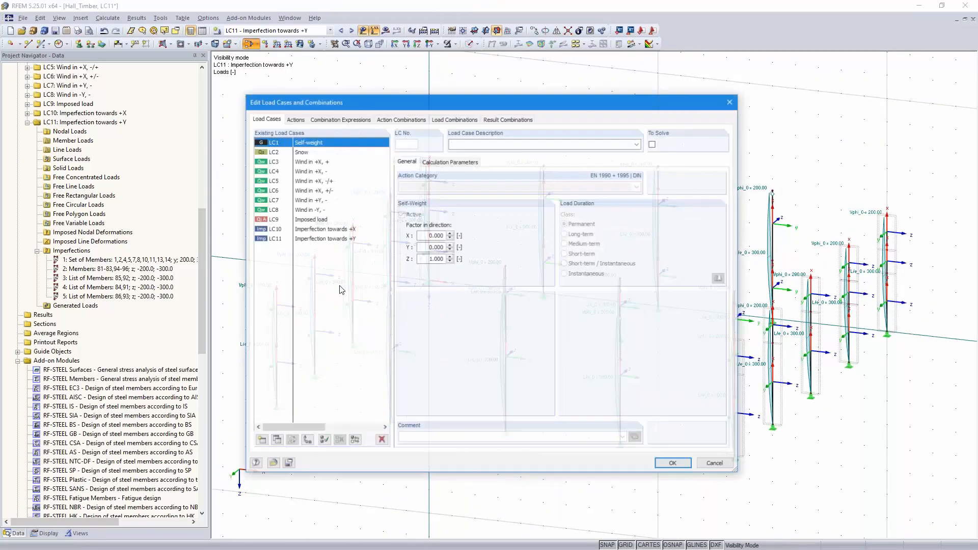
pyautogui.click(276, 442)
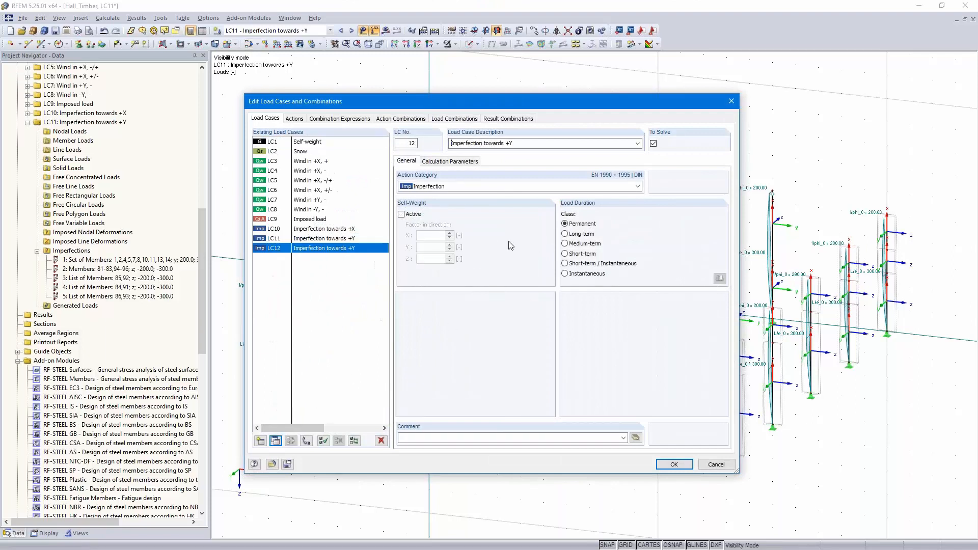
pyautogui.doubleClick(508, 144)
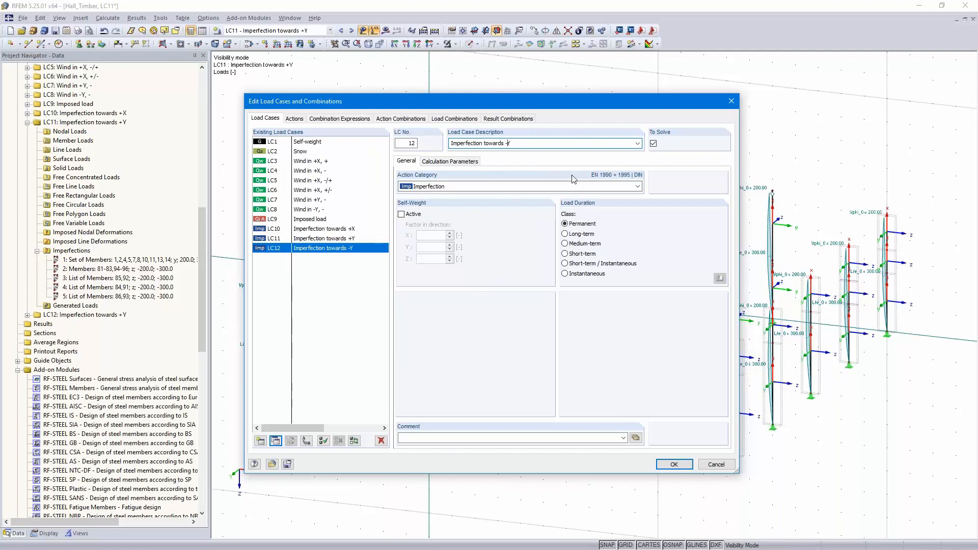
pyautogui.click(674, 464)
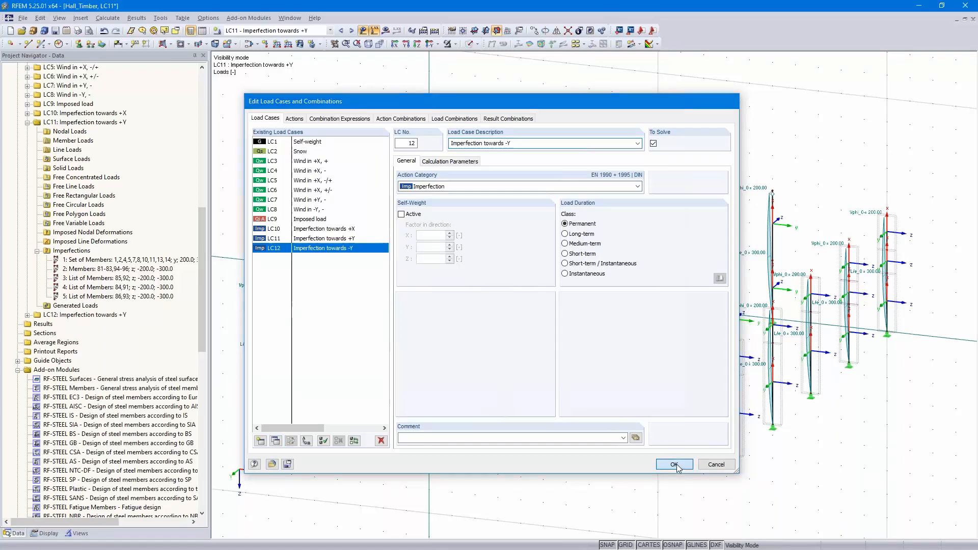
# - In LC12, set the imperfection on sets of members 1,2,4,5,7,8,10,11,13,14 to inclination -200 and precamber -300
pyautogui.click(27, 315)
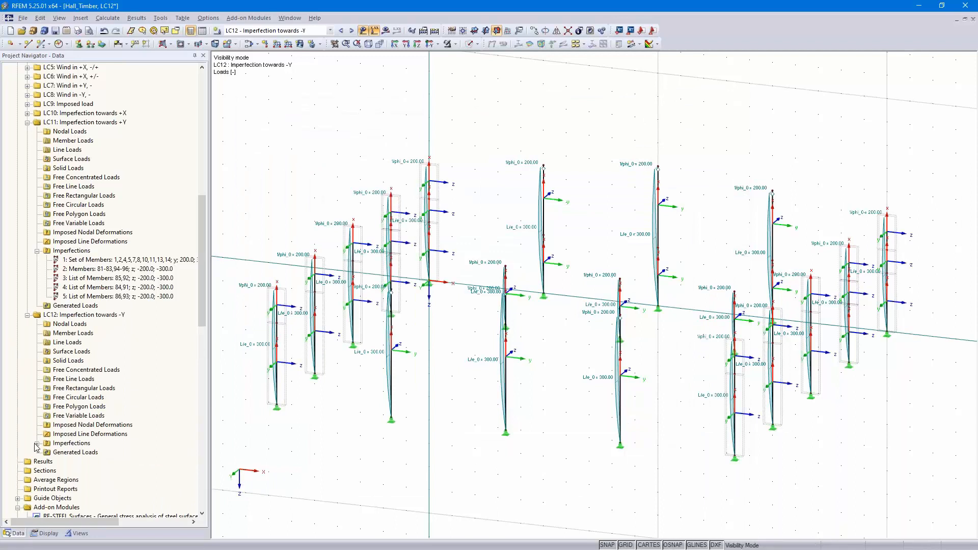
pyautogui.scroll(-3, 83, 410)
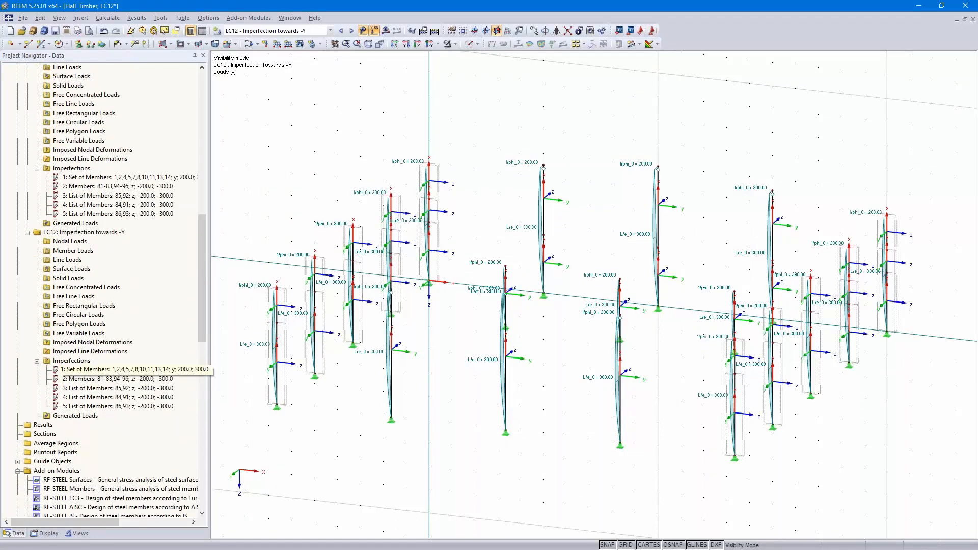
pyautogui.doubleClick(133, 372)
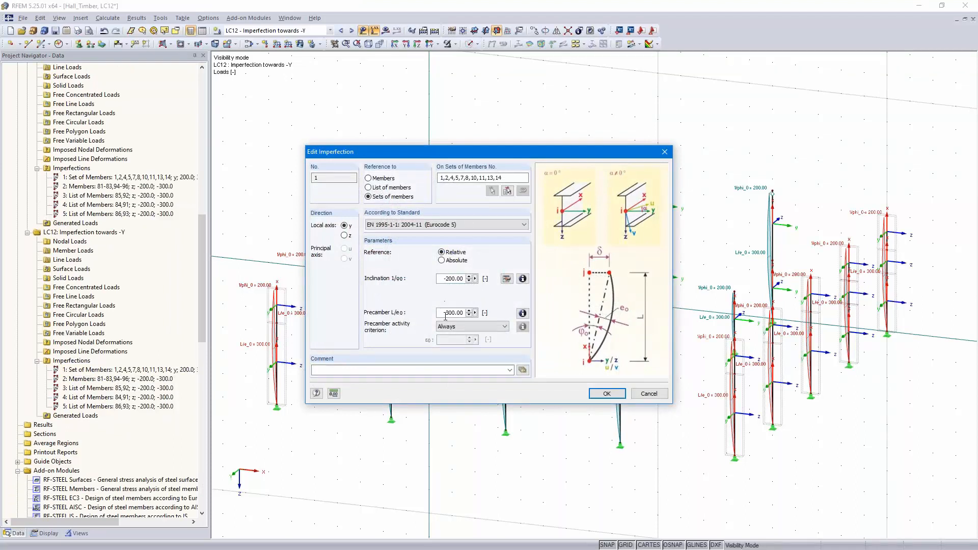
pyautogui.click(594, 393)
# - In LC12, set the imperfection on members 81-83,94-96 to inclination 200 and precamber 300
pyautogui.click(143, 380)
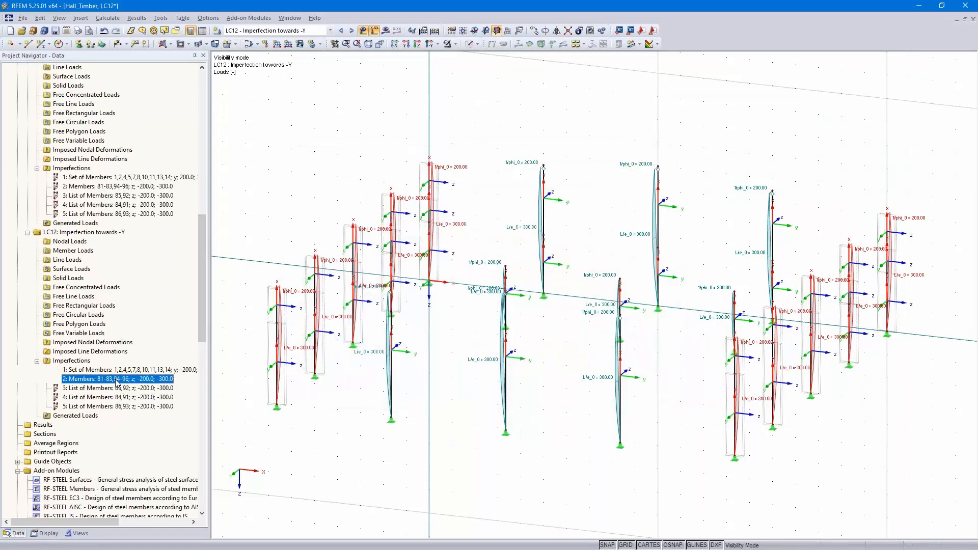
pyautogui.doubleClick(143, 381)
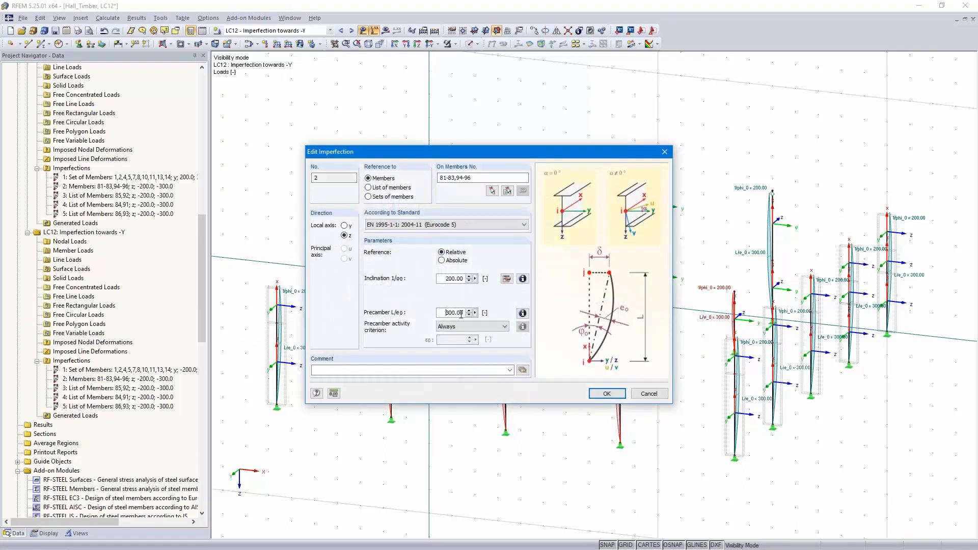
pyautogui.click(619, 394)
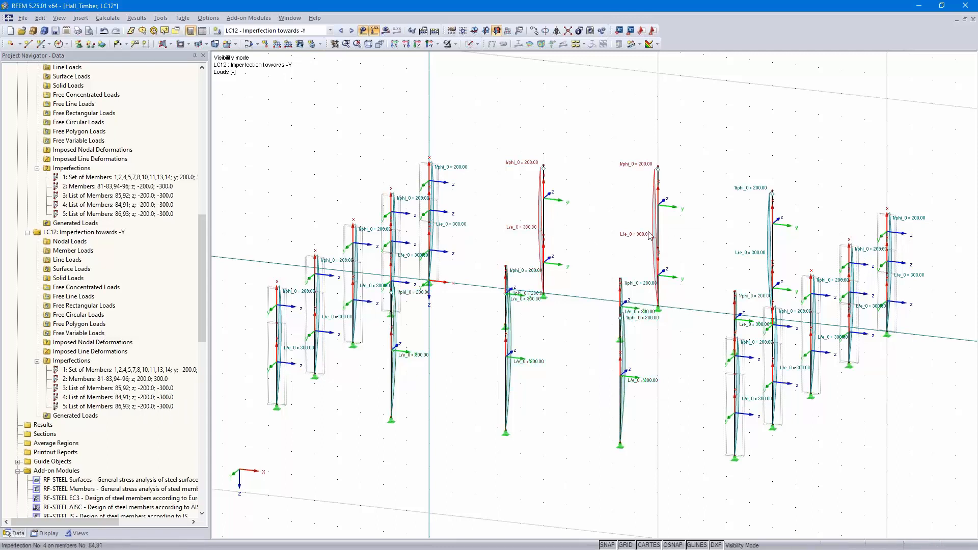
# - In LC12, set the imperfections on the member lists 85,92; 84,91; 86,93 to inclination 200 and precamber 300
pyautogui.doubleClick(771, 245)
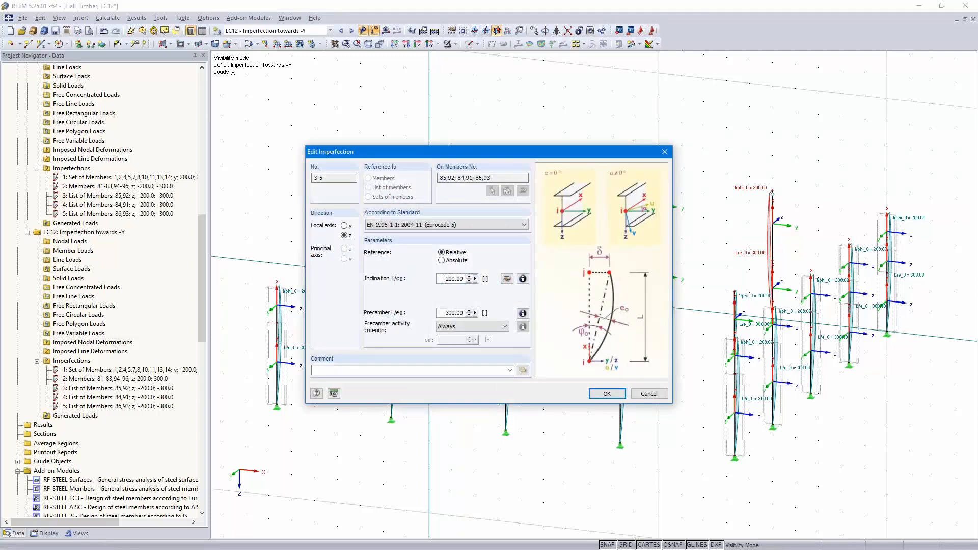
pyautogui.click(607, 394)
pyautogui.keyDown('ctrl'); pyautogui.moveTo(684, 361); pyautogui.dragTo(586, 384, button='middle'); pyautogui.keyUp('ctrl')
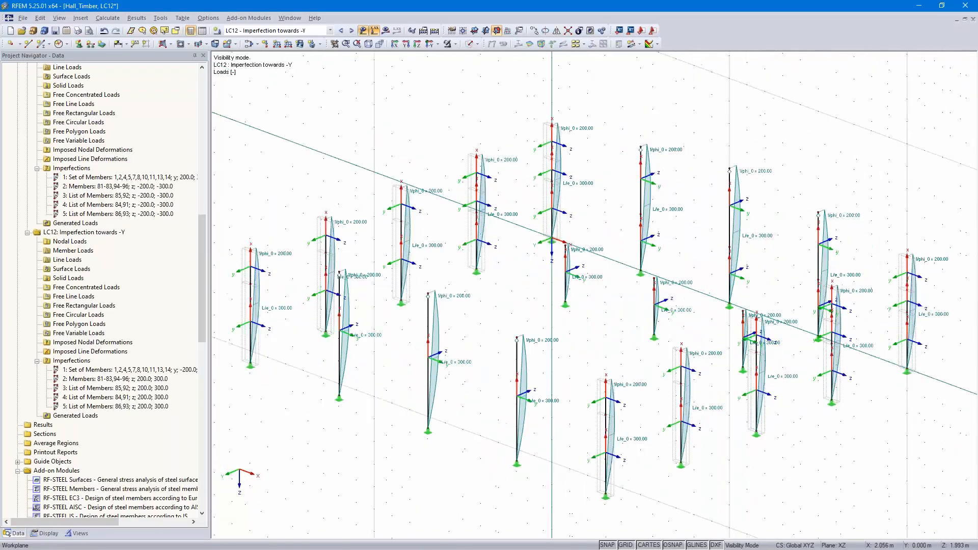
# - Activate LC11 for comparison and cancel the visibility mode to show the whole hall
pyautogui.click(341, 31)
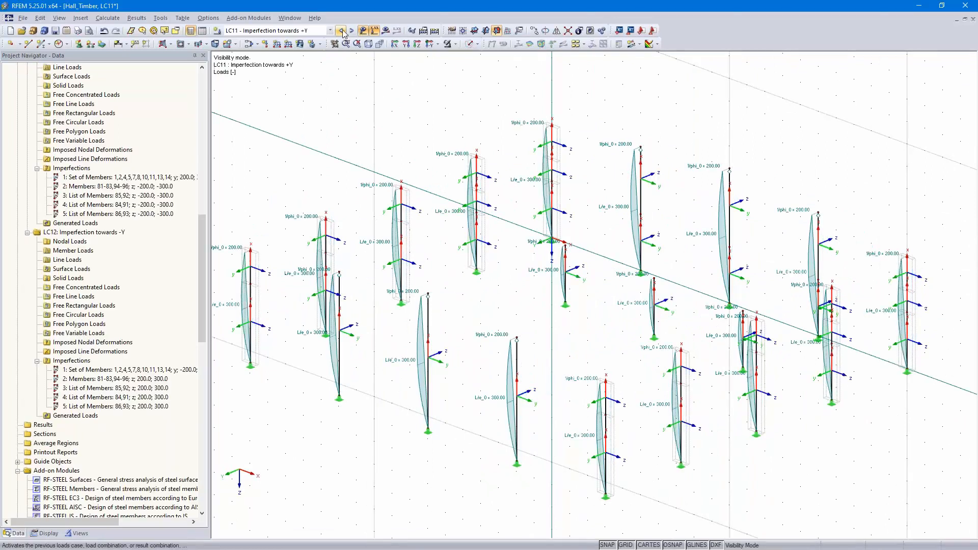
pyautogui.click(455, 45)
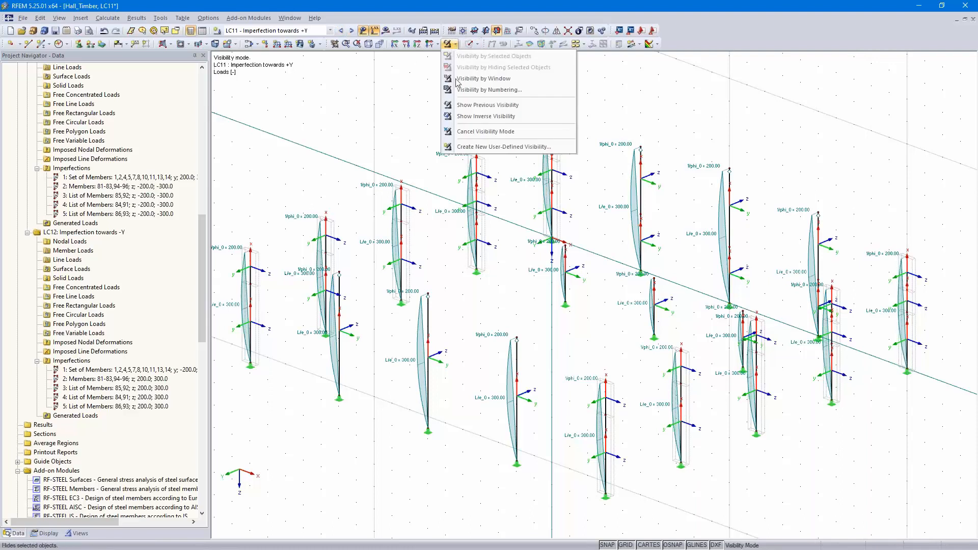
pyautogui.click(479, 133)
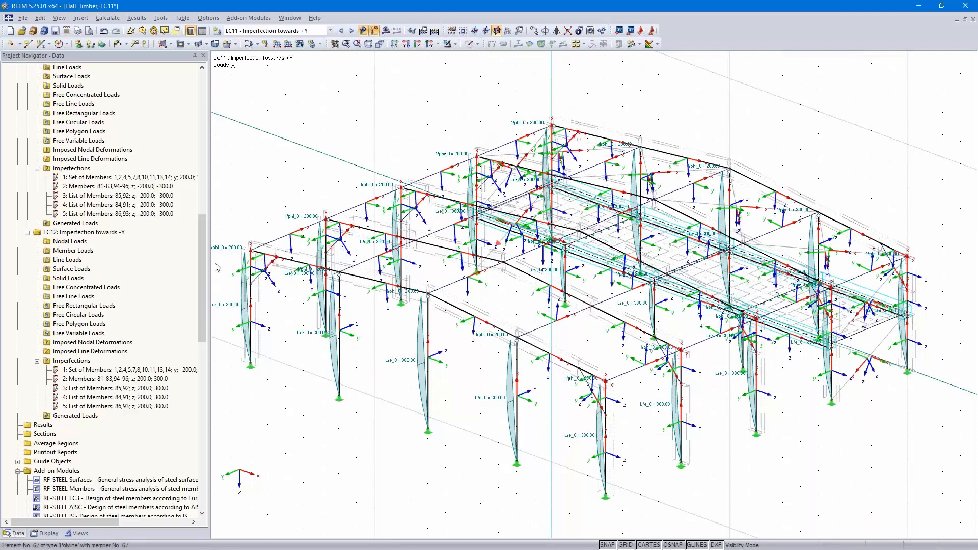
# - Turn off the display of the member axis systems x,y,z
pyautogui.click(45, 534)
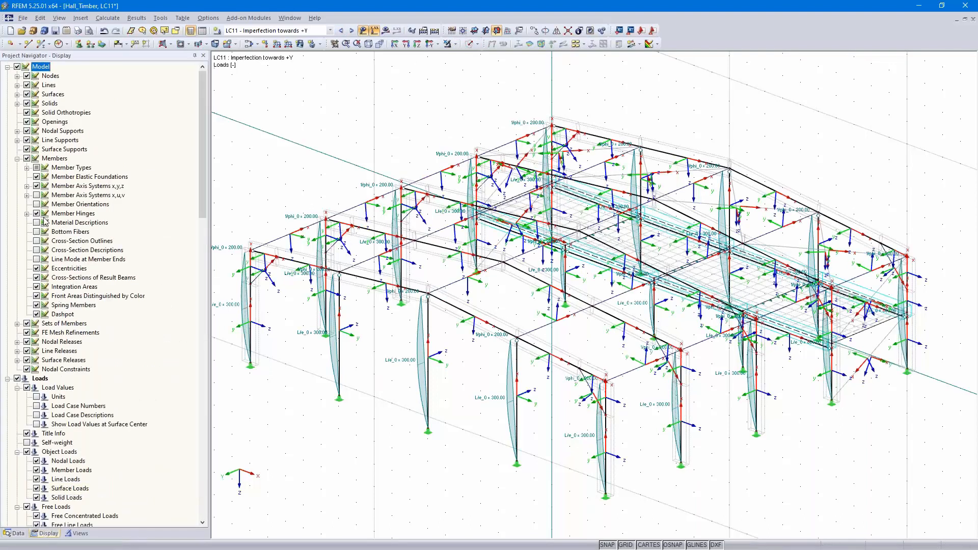
pyautogui.click(37, 186)
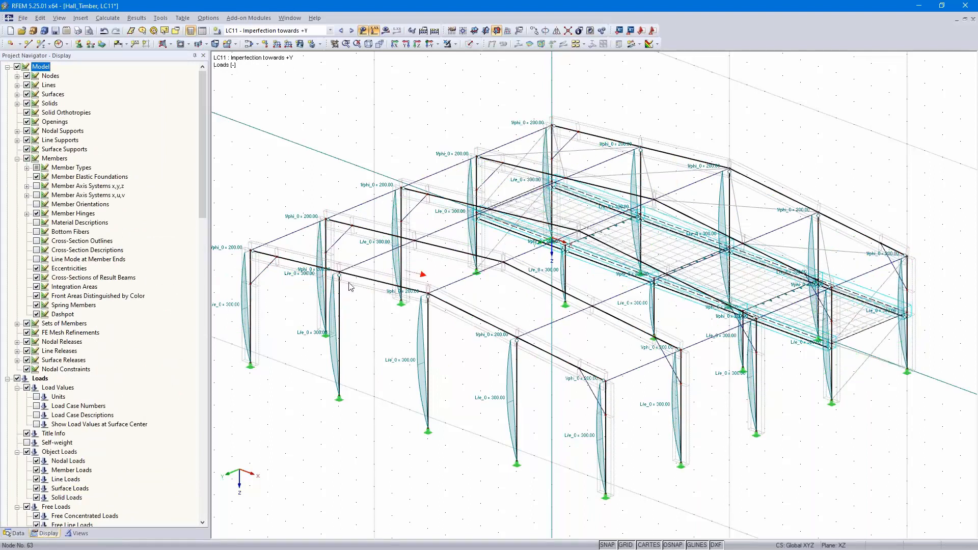
pyautogui.keyDown('ctrl'); pyautogui.moveTo(398, 418); pyautogui.dragTo(491, 389, button='middle'); pyautogui.keyUp('ctrl')
pyautogui.scroll(1, 438, 404)
pyautogui.scroll(-2, 452, 392)
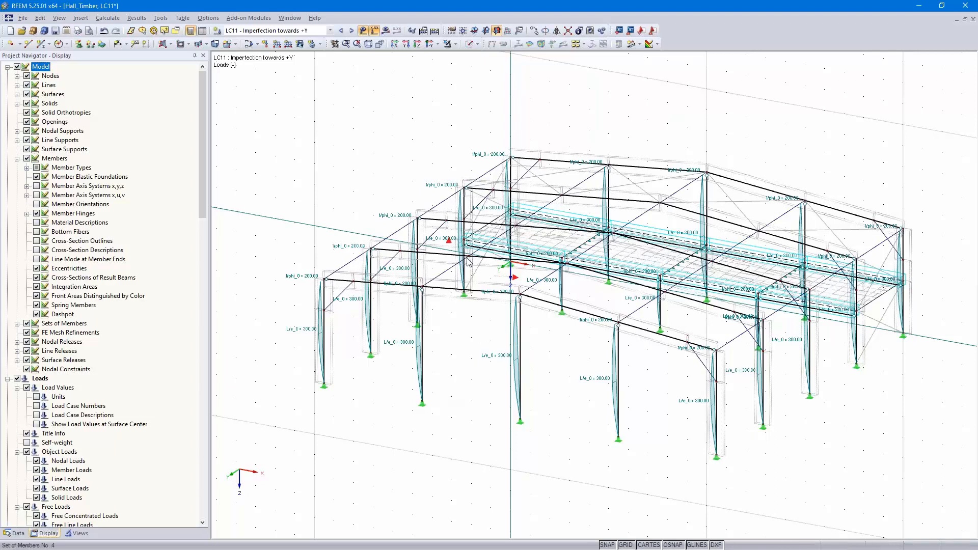
# - Review the load cases assigned to the permanent, snow, wind and imposed actions and how they act
pyautogui.click(249, 44)
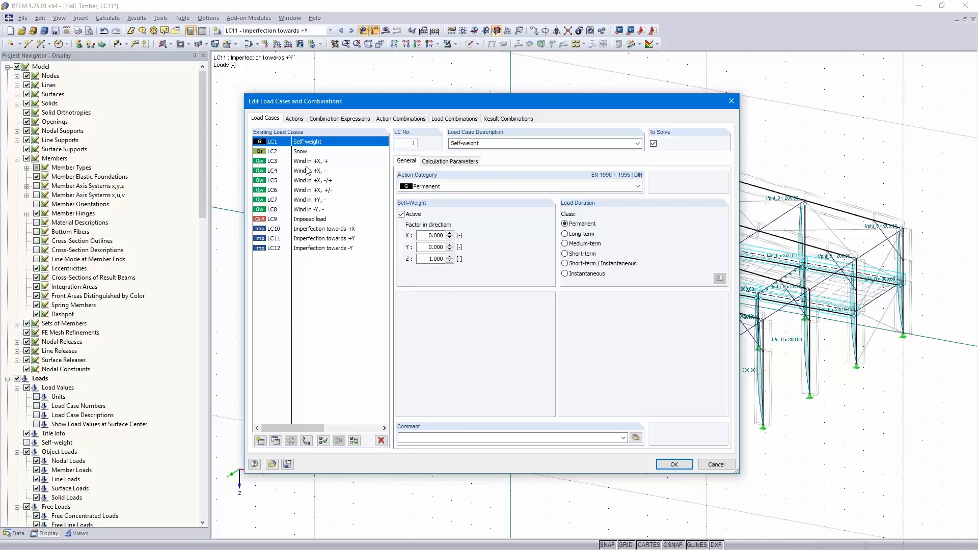
pyautogui.click(294, 119)
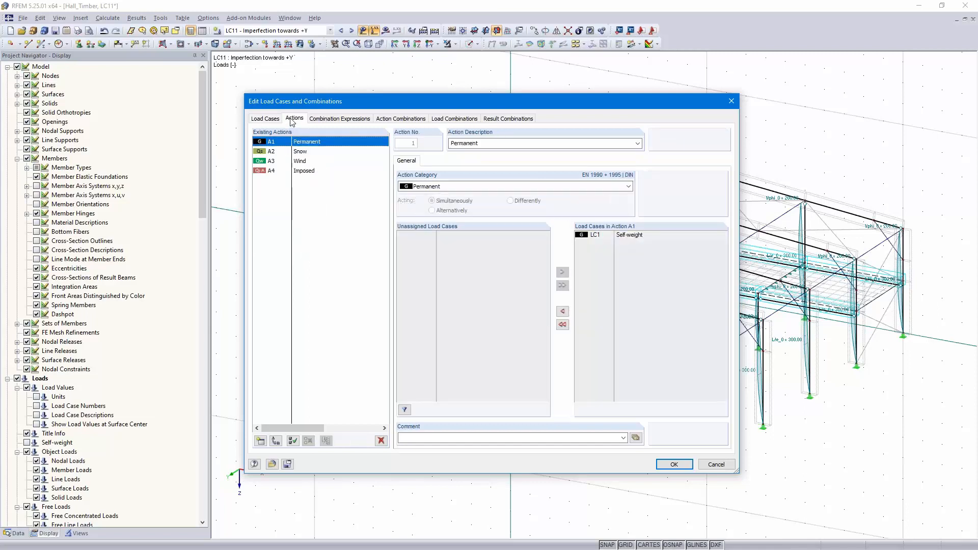
pyautogui.click(301, 152)
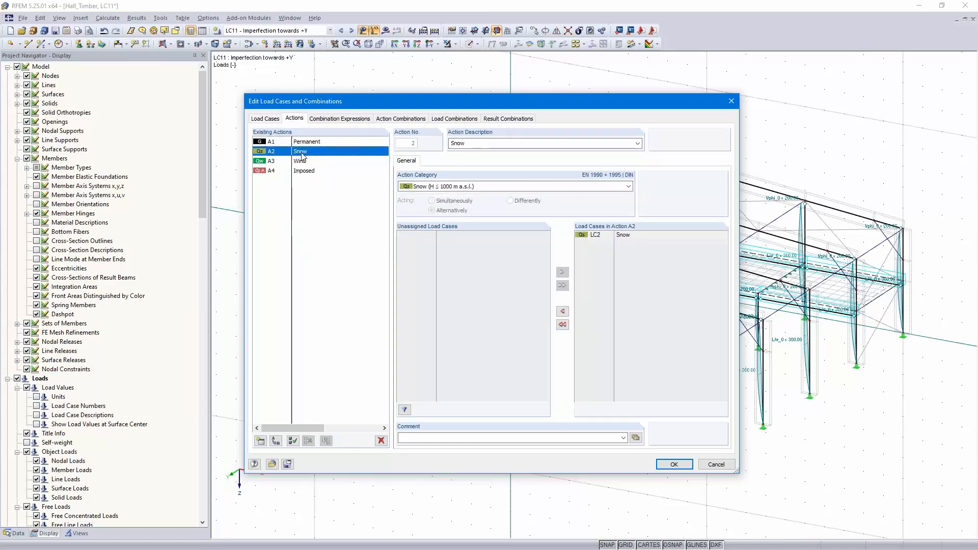
pyautogui.click(304, 162)
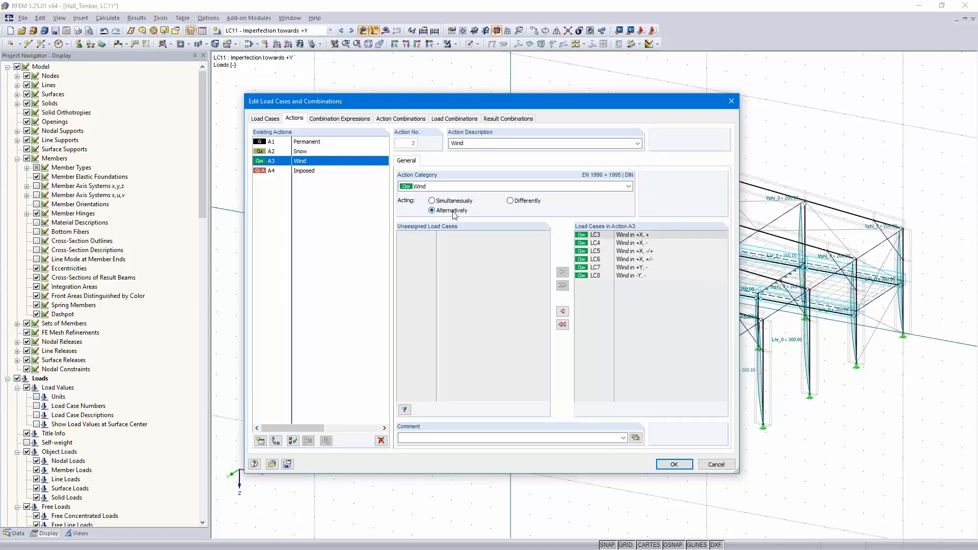
pyautogui.click(305, 174)
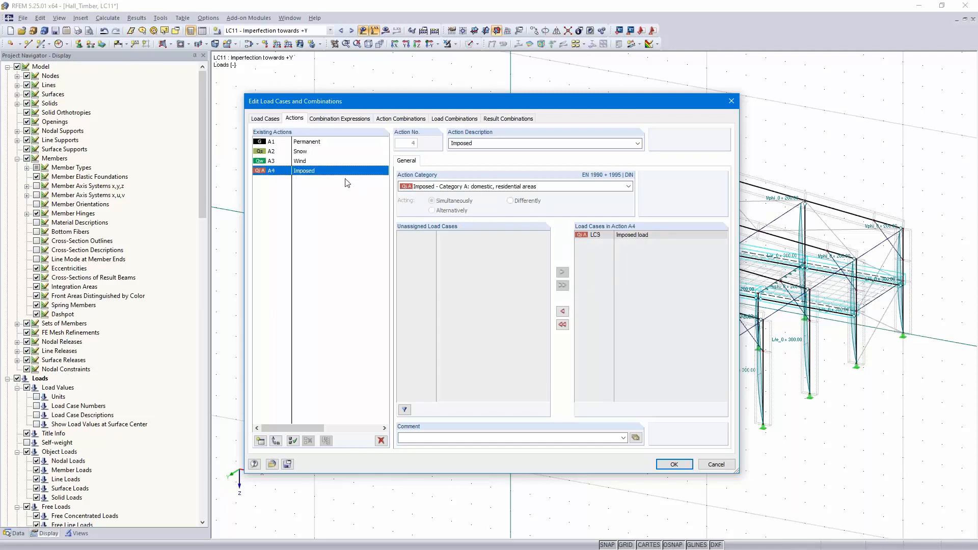
# - Consider imperfection load cases in the ULS combination expression CE1 and make them subject to specific load cases
pyautogui.click(335, 119)
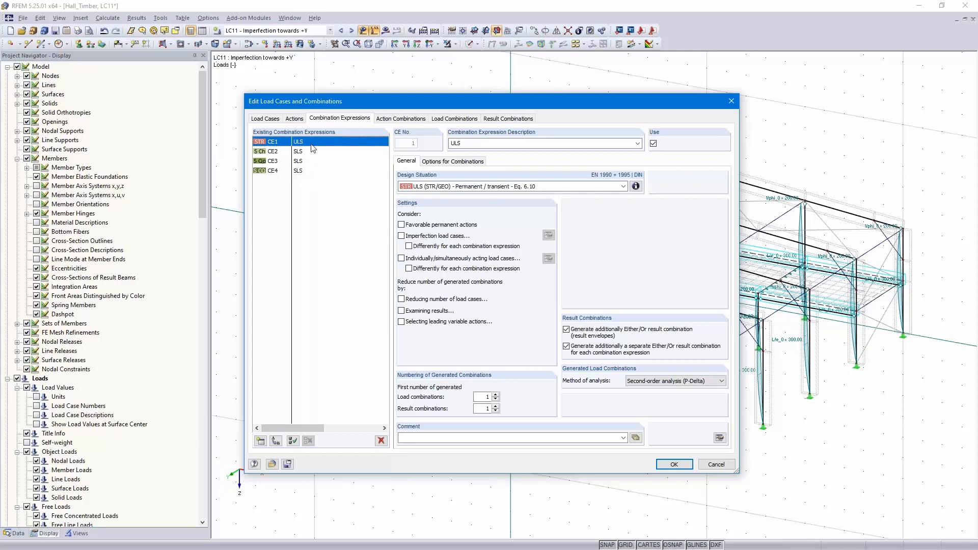
pyautogui.click(402, 236)
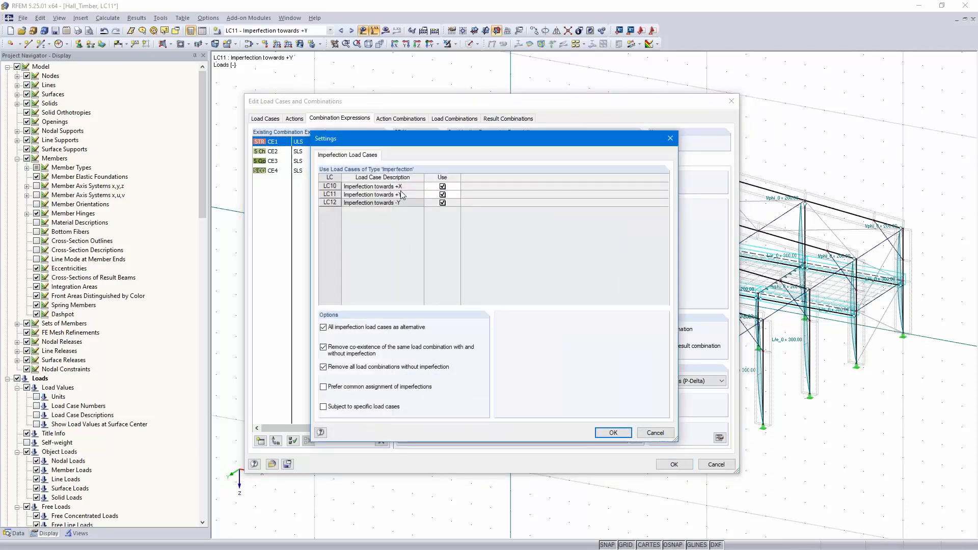
pyautogui.moveTo(442, 136); pyautogui.dragTo(552, 140)
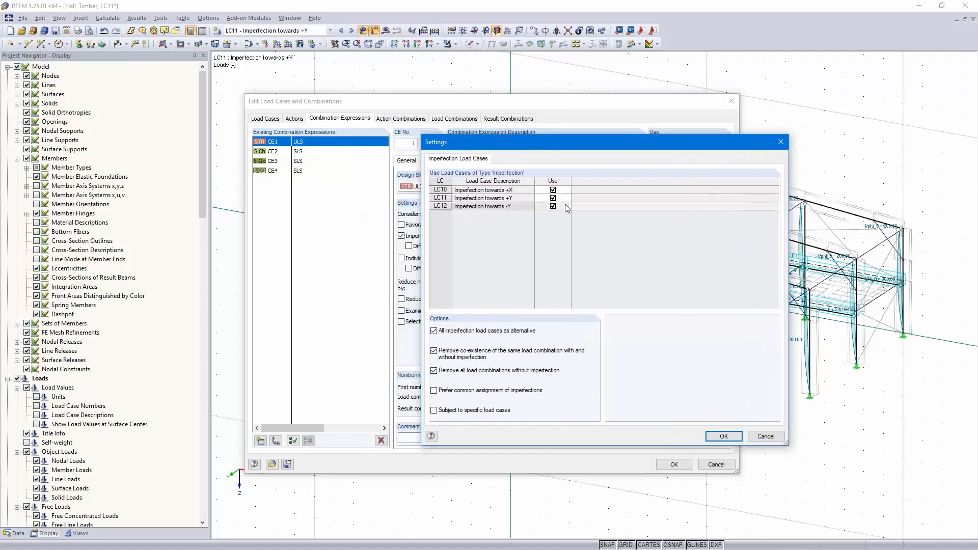
pyautogui.click(434, 410)
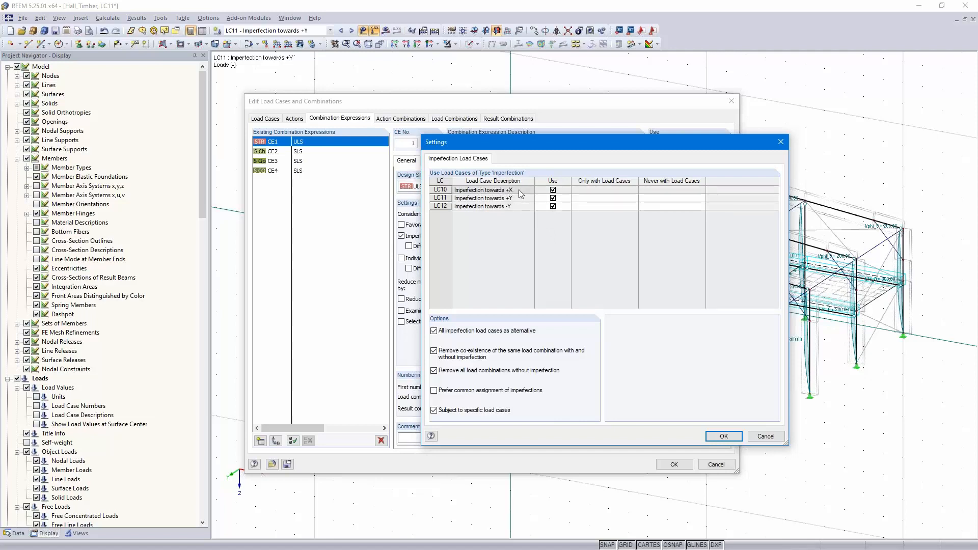
# - Specify that imperfection load case LC10 is never combined with wind load cases LC7 and LC8
pyautogui.click(663, 189)
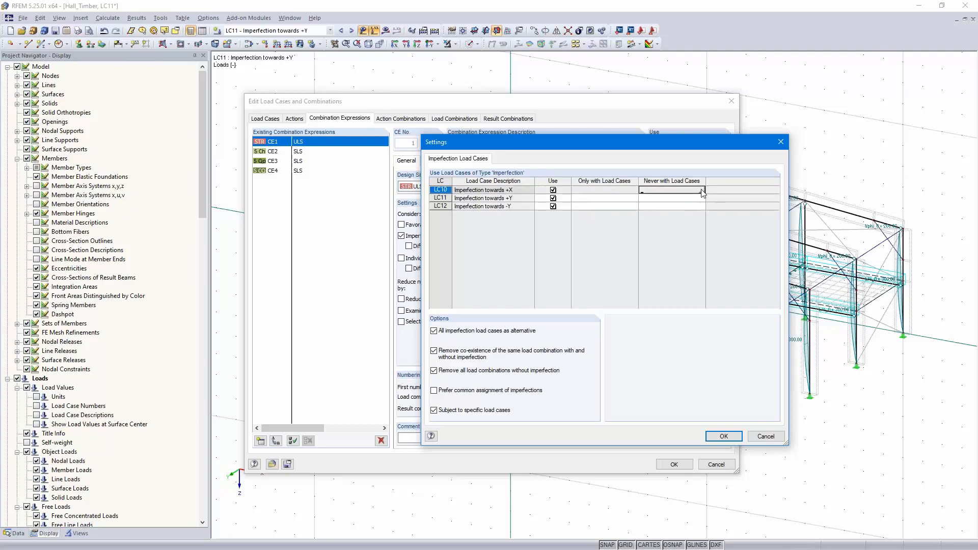
pyautogui.click(702, 190)
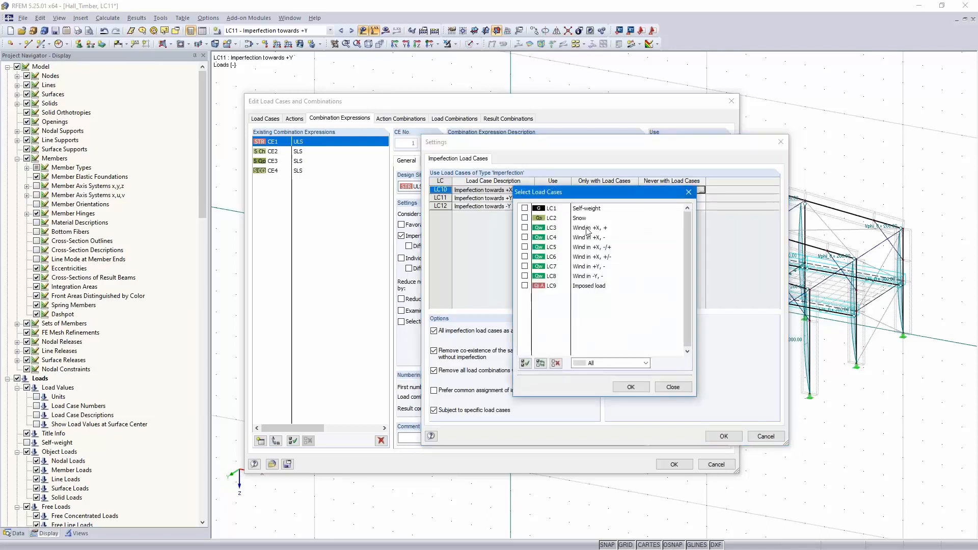
pyautogui.click(525, 266)
pyautogui.click(525, 276)
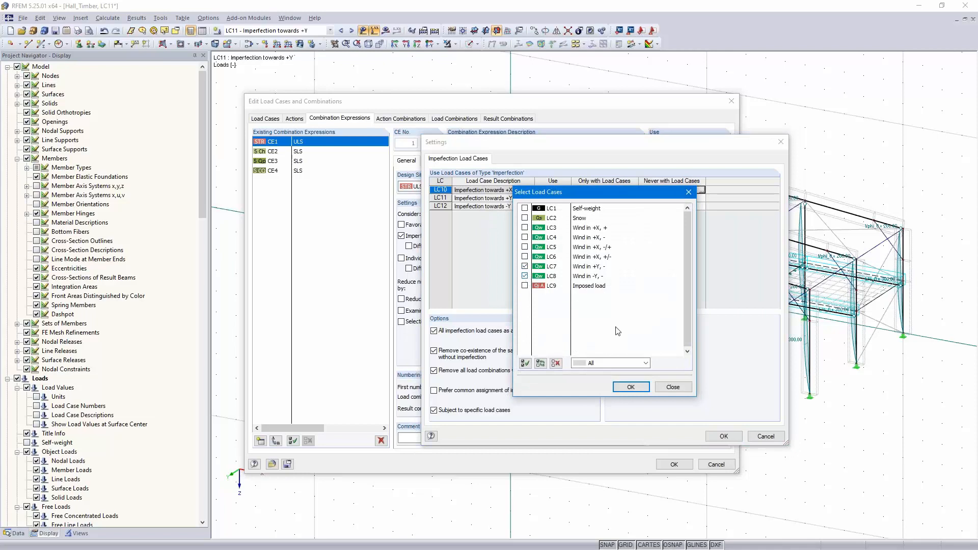
pyautogui.click(631, 387)
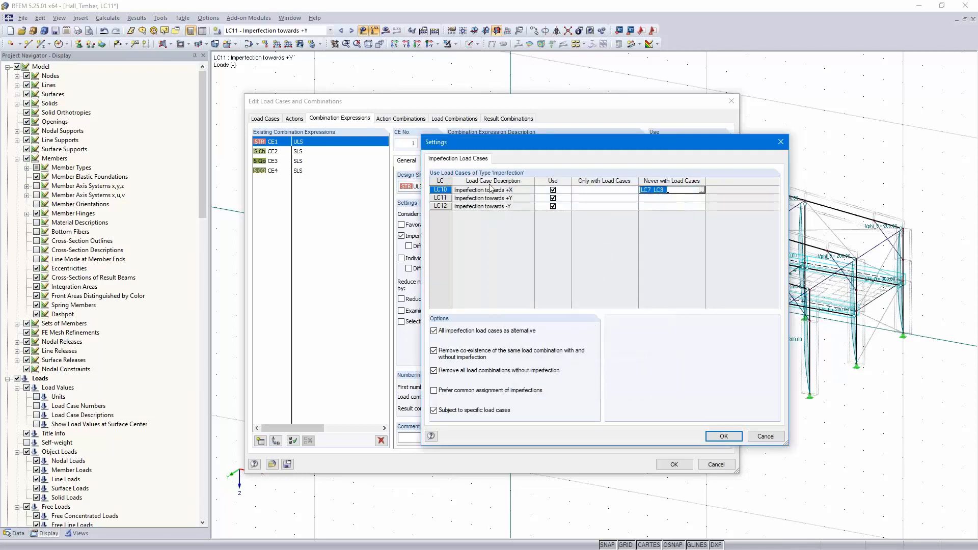
# - Specify that imperfection load case LC11 is never combined with wind load cases LC3, LC4, LC5, LC6 and LC8
pyautogui.click(514, 199)
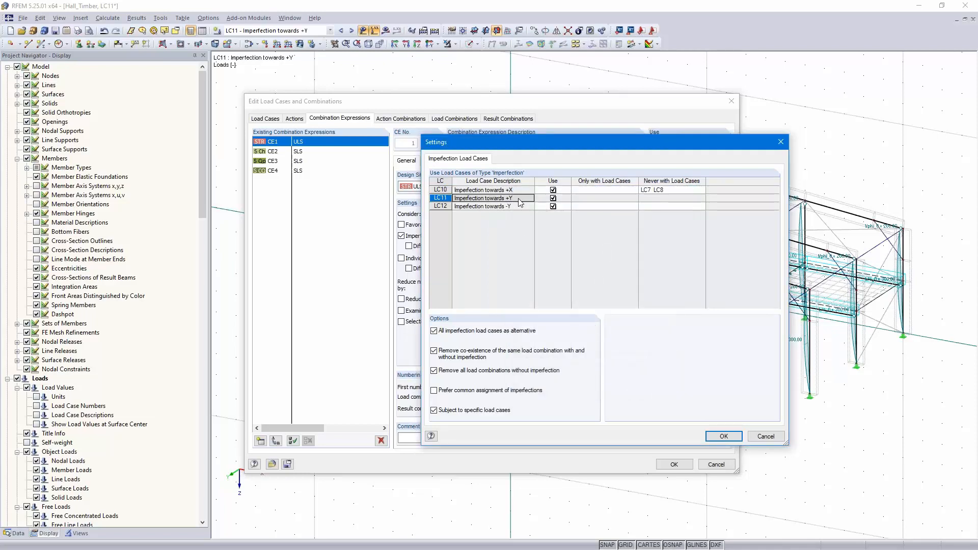
pyautogui.click(650, 200)
pyautogui.click(702, 199)
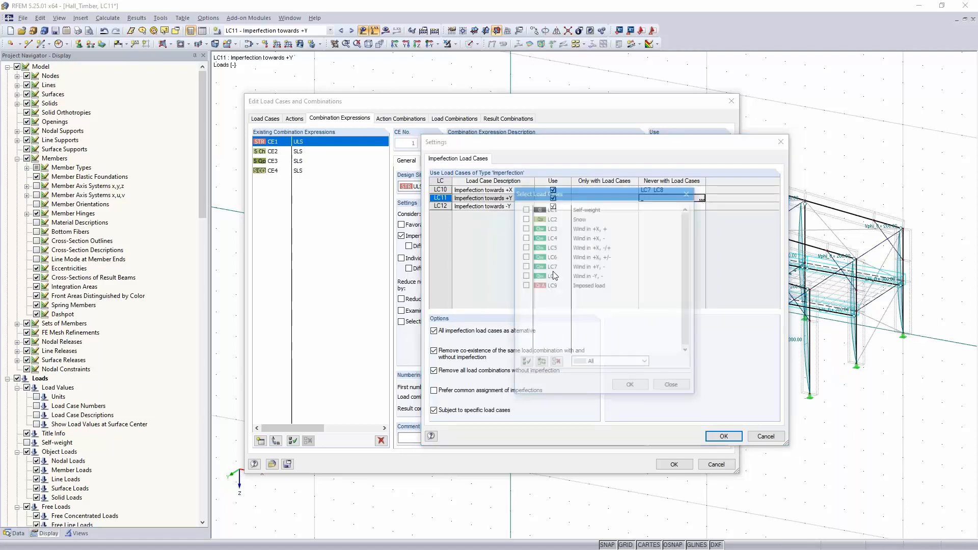
pyautogui.click(525, 227)
pyautogui.click(524, 237)
pyautogui.click(525, 247)
pyautogui.click(526, 256)
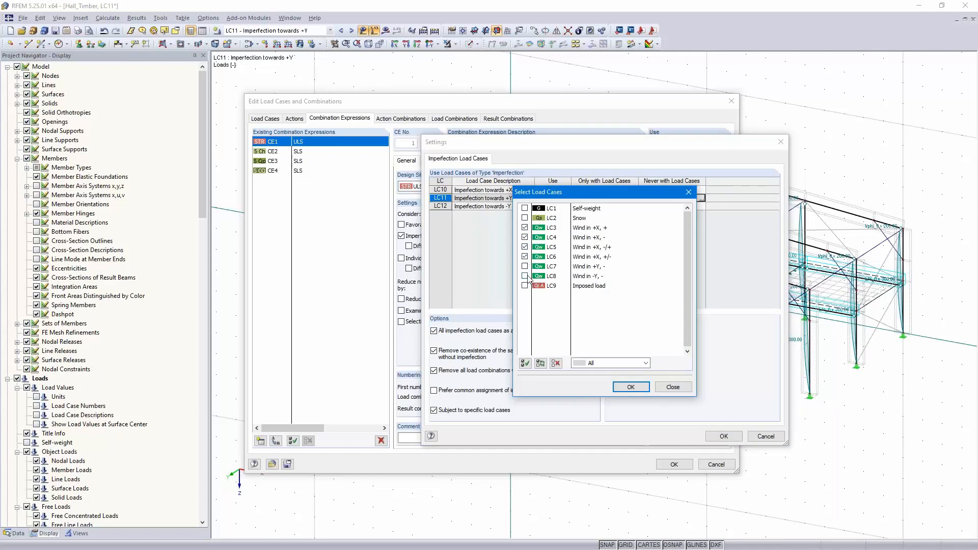
pyautogui.click(524, 276)
pyautogui.click(631, 388)
# - Specify that imperfection load case LC12 is never combined with wind load cases LC3, LC4, LC5, LC6 and LC7, and accept the imperfection settings
pyautogui.click(667, 206)
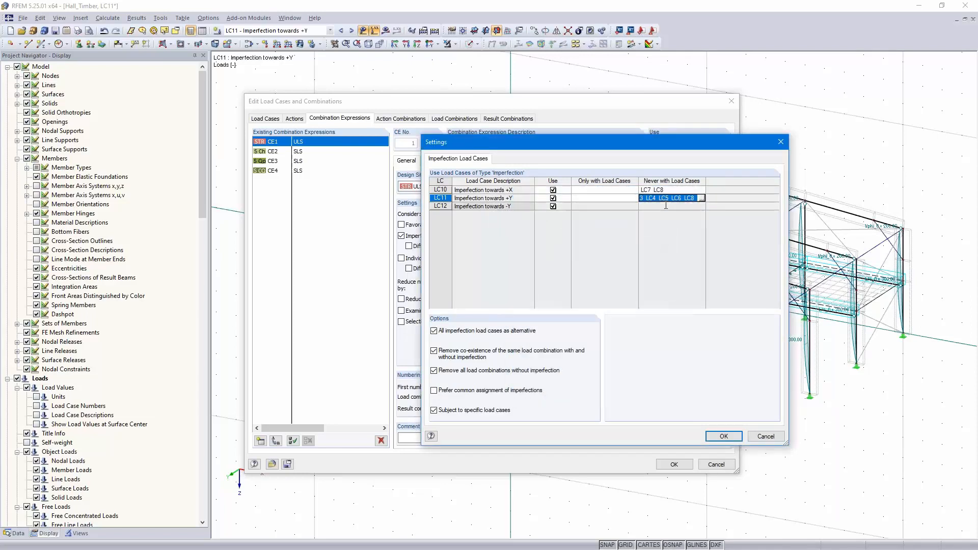
pyautogui.click(702, 206)
pyautogui.click(525, 228)
pyautogui.click(525, 237)
pyautogui.click(524, 247)
pyautogui.click(525, 257)
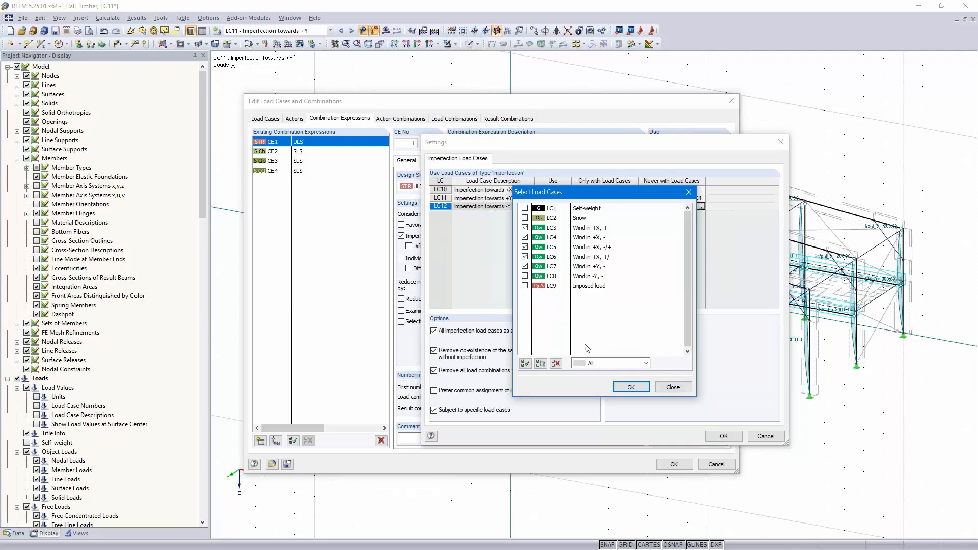
pyautogui.click(631, 387)
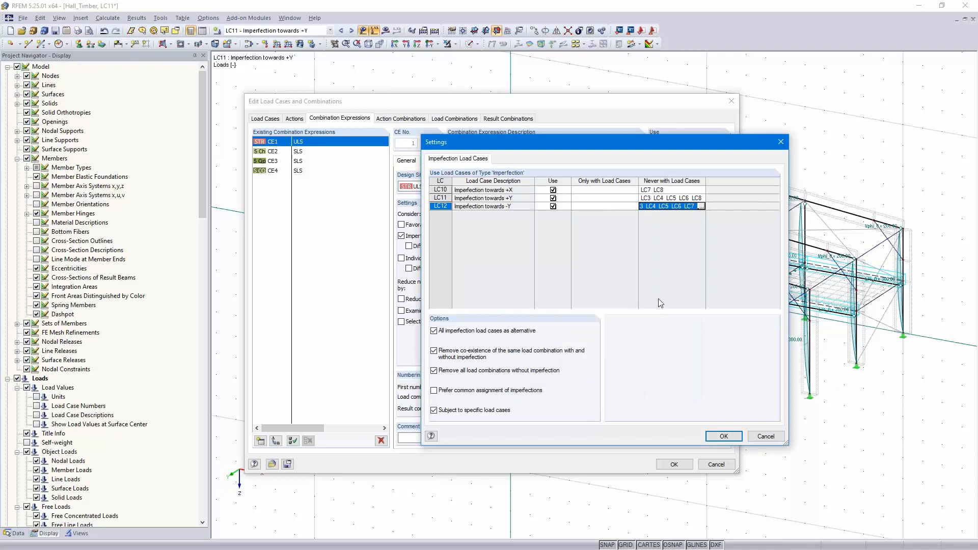
pyautogui.click(723, 436)
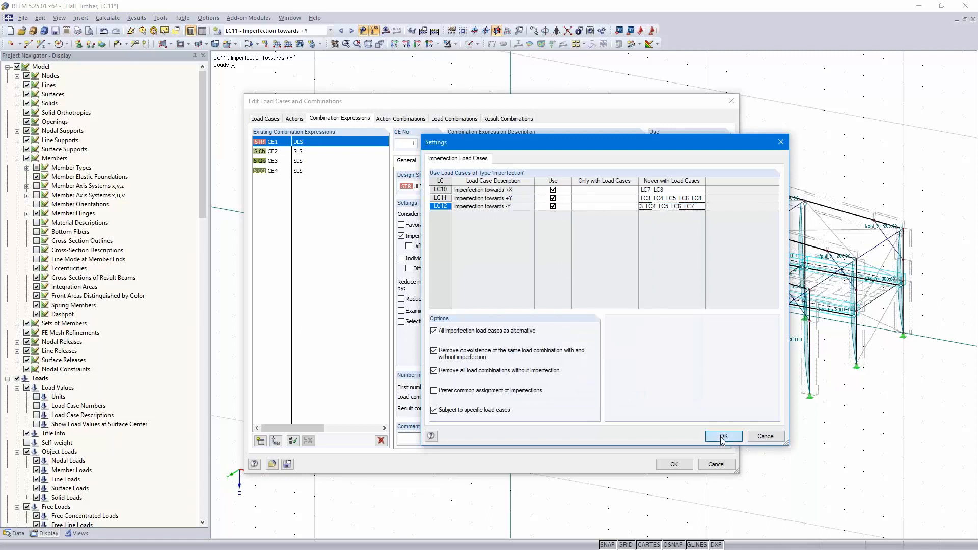
# - Consider imperfection load cases differently for each combination expression and check the settings of the SLS expressions CE2, CE3 and CE4
pyautogui.click(409, 247)
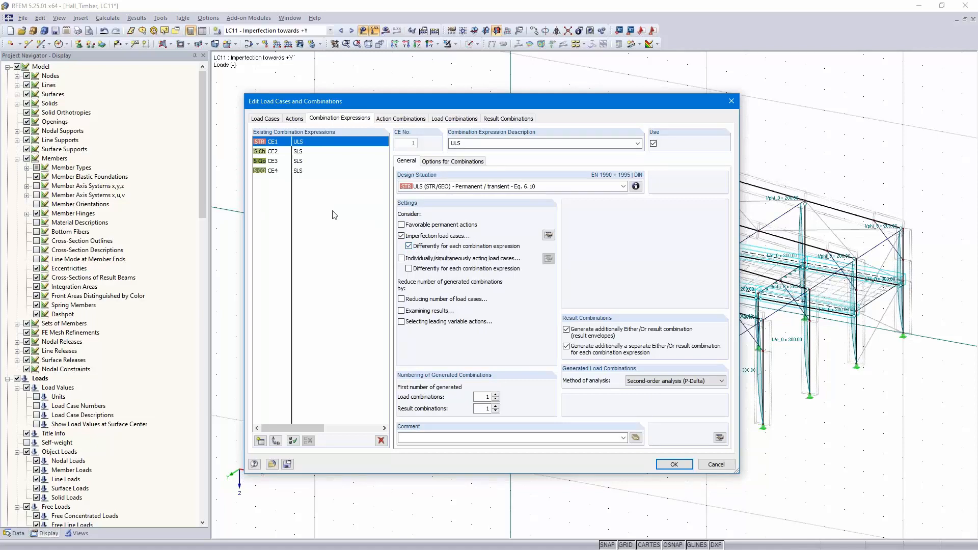
pyautogui.click(300, 153)
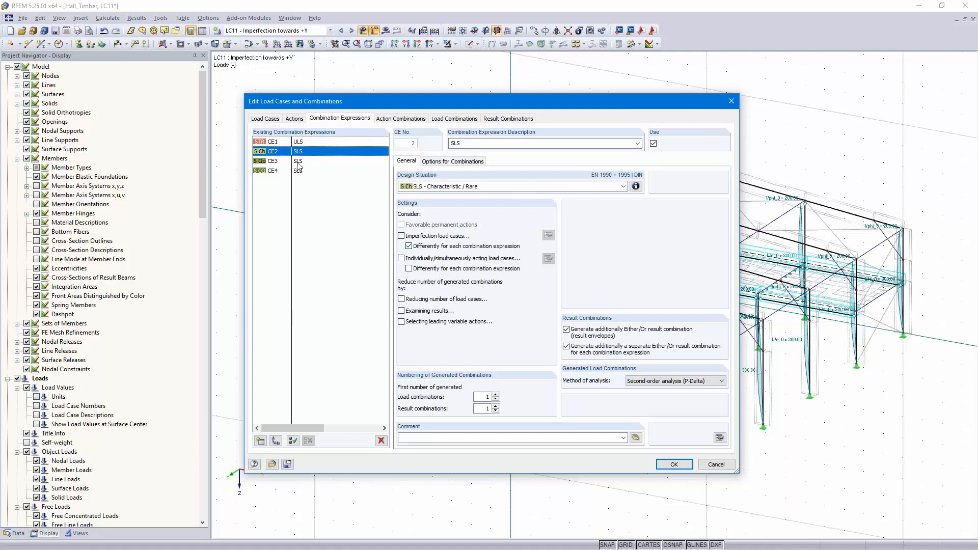
pyautogui.click(300, 162)
pyautogui.click(299, 171)
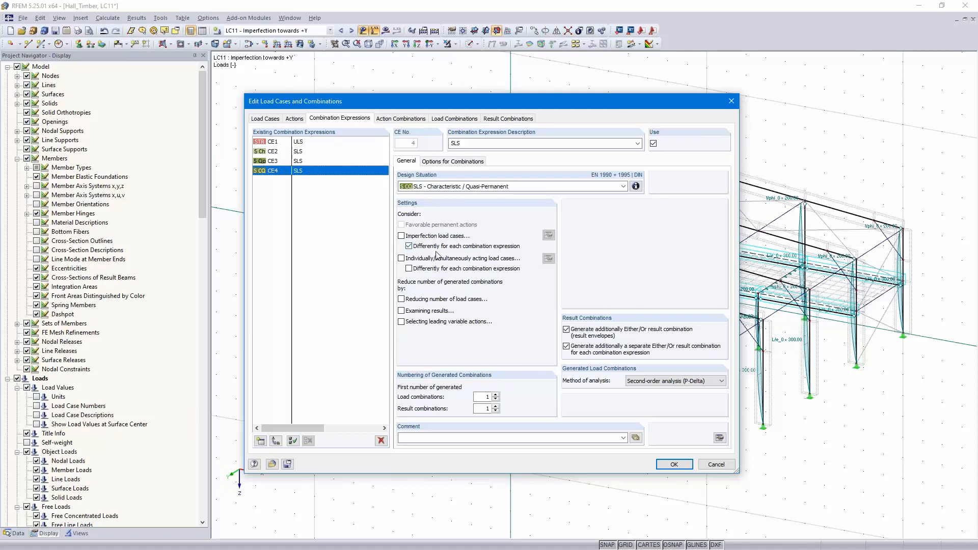
# - Generate the action, load and result combinations and review the loading contained in the ULS and SLS result combinations
pyautogui.click(409, 119)
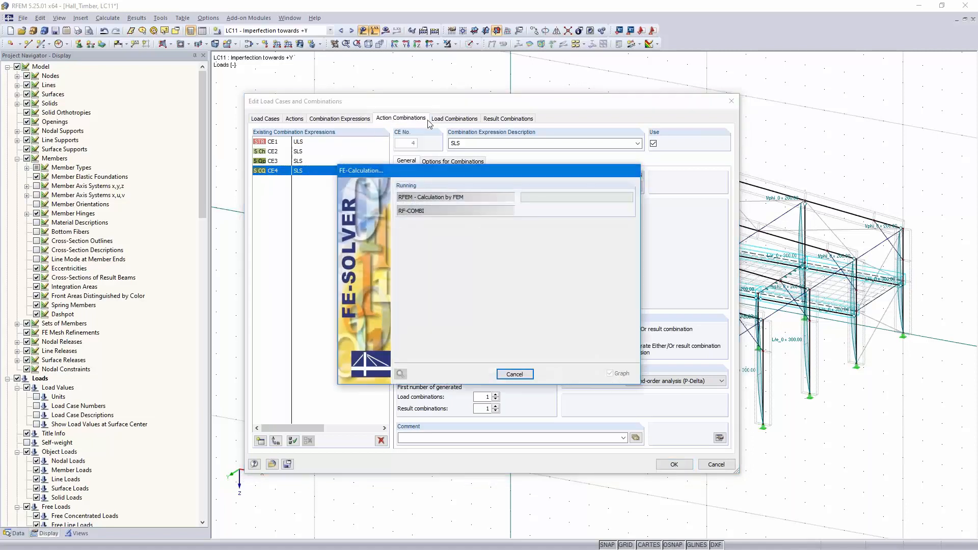
pyautogui.click(462, 120)
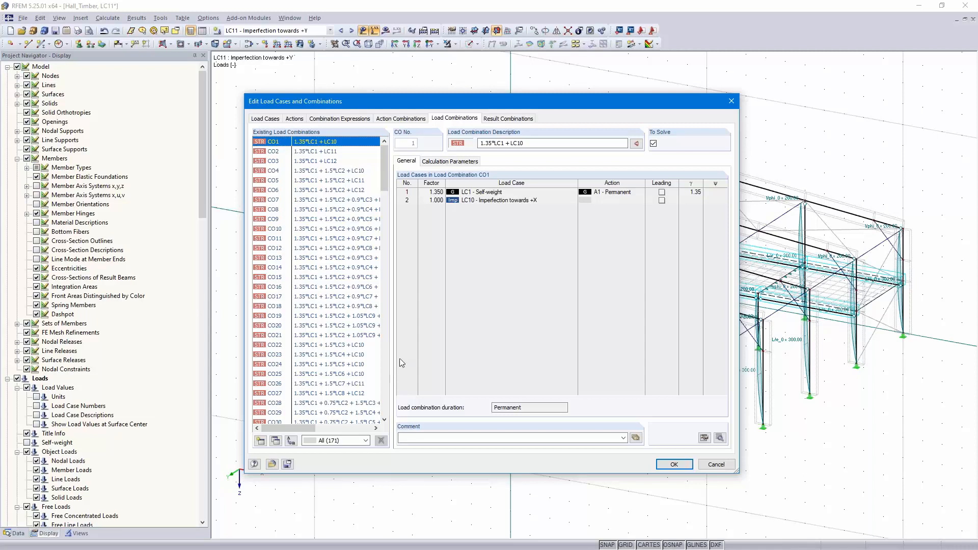
pyautogui.click(508, 118)
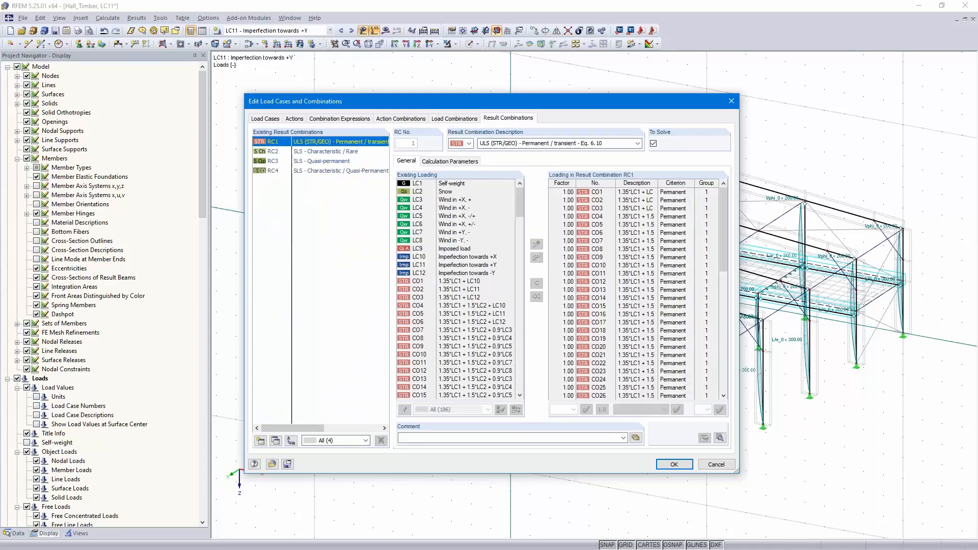
pyautogui.click(319, 152)
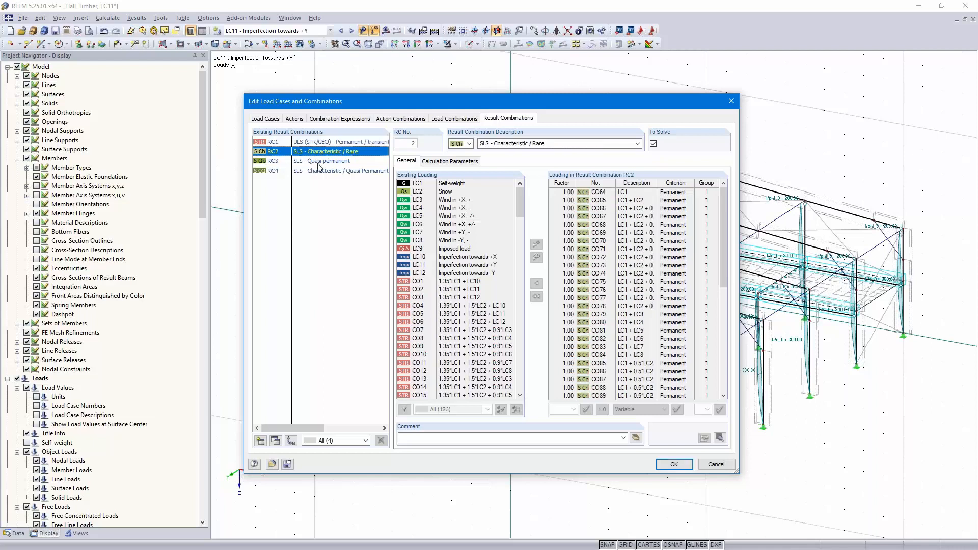
pyautogui.click(321, 163)
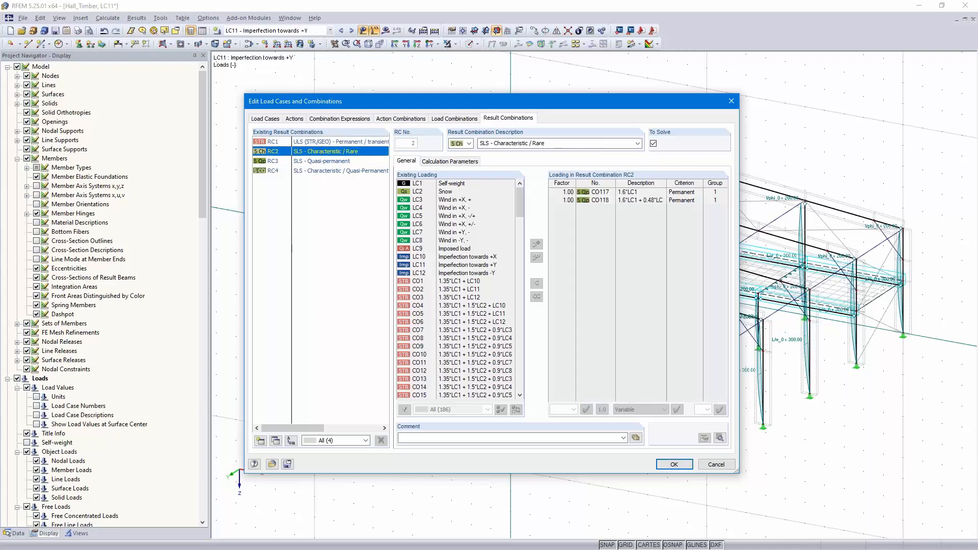
pyautogui.click(323, 172)
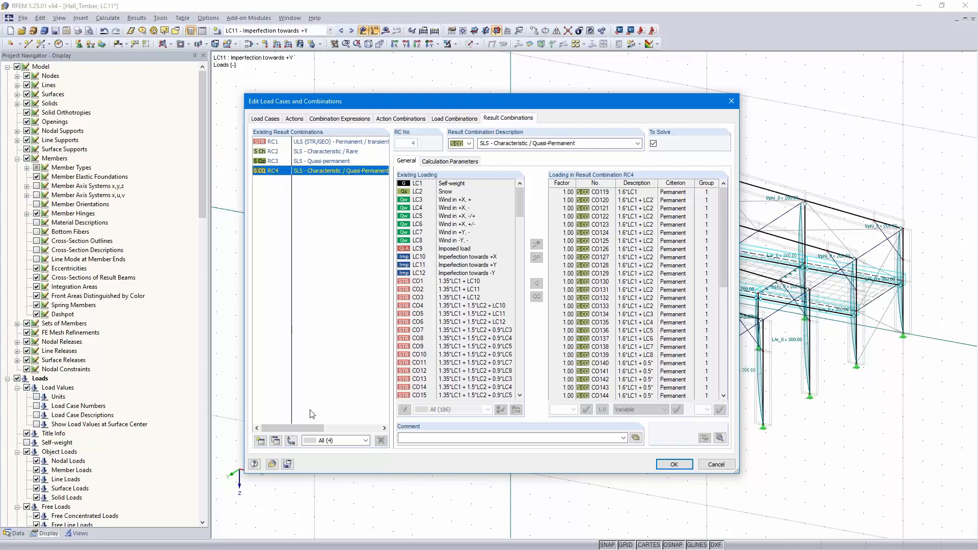
pyautogui.hotkey('alt', 'Tab')
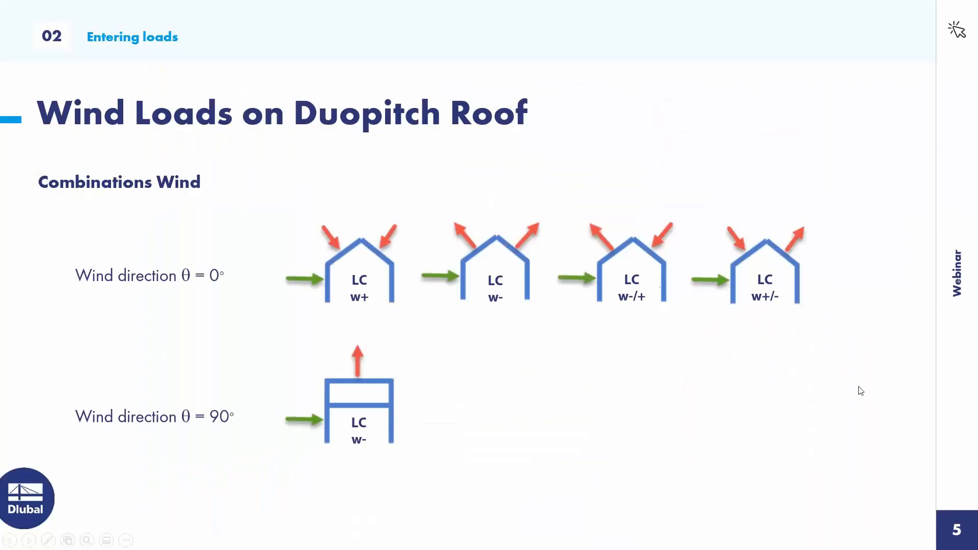
pyautogui.click(861, 391)
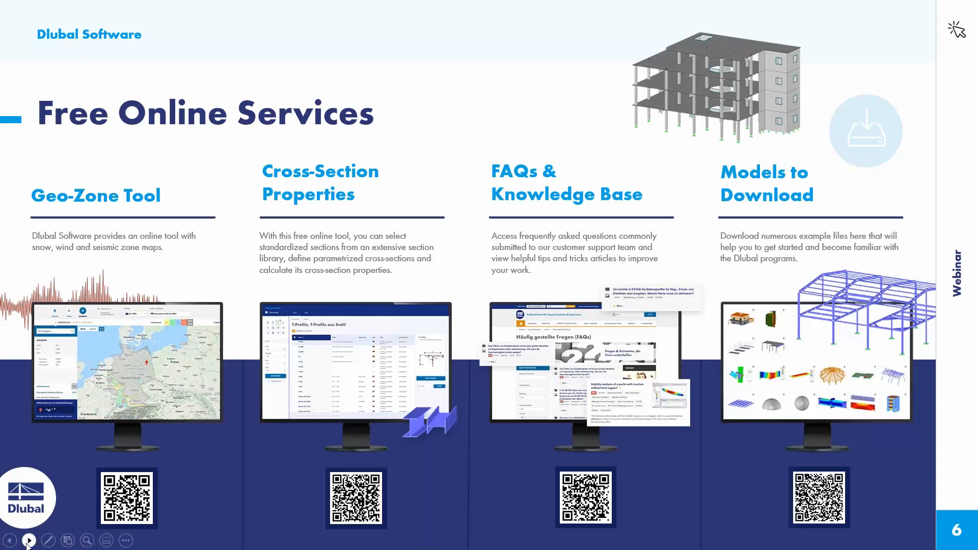
pyautogui.click(29, 541)
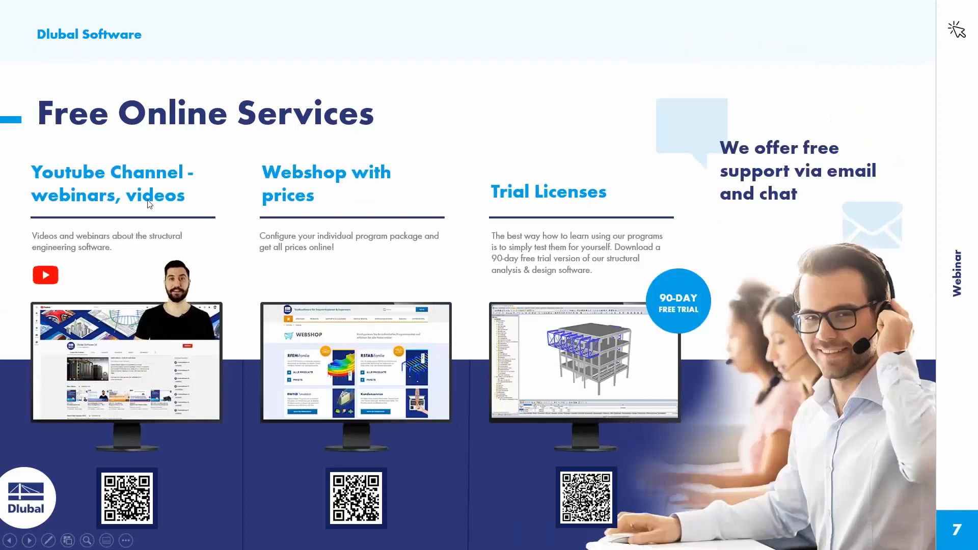